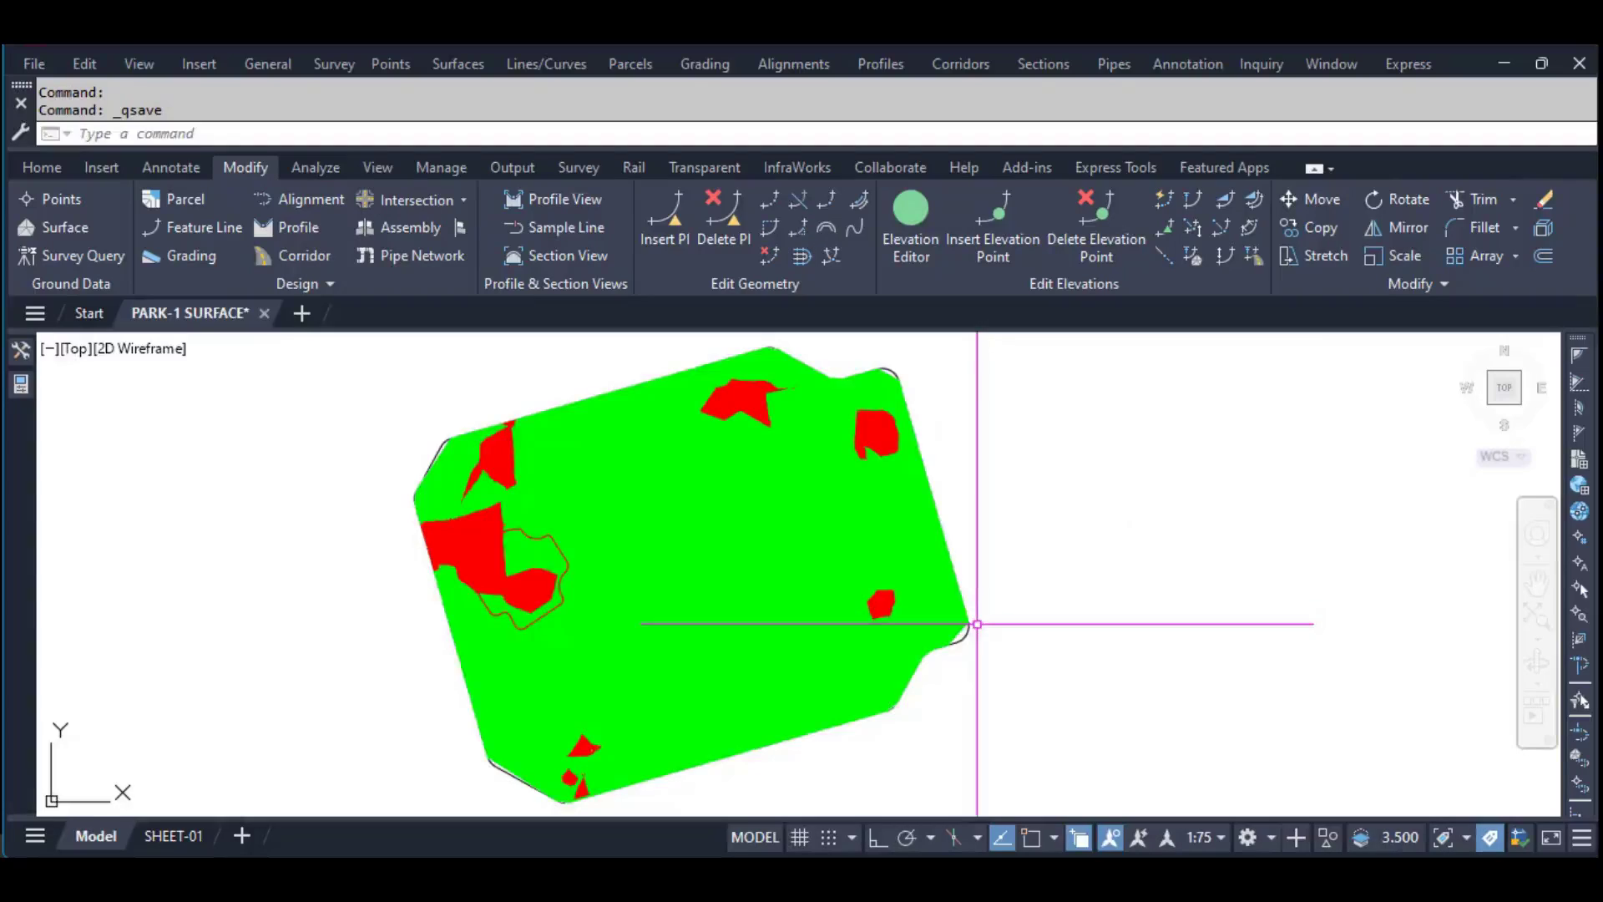
Zoom around the surface, inspecting its outer boundary polyline and a corner vertex
{"action": "scroll", "coordinate": [986, 612], "scroll_direction": "up", "scroll_amount": 2}
{"action": "scroll", "coordinate": [969, 628], "scroll_direction": "up", "scroll_amount": 4}
{"action": "scroll", "coordinate": [1037, 635], "scroll_direction": "down", "scroll_amount": 2}
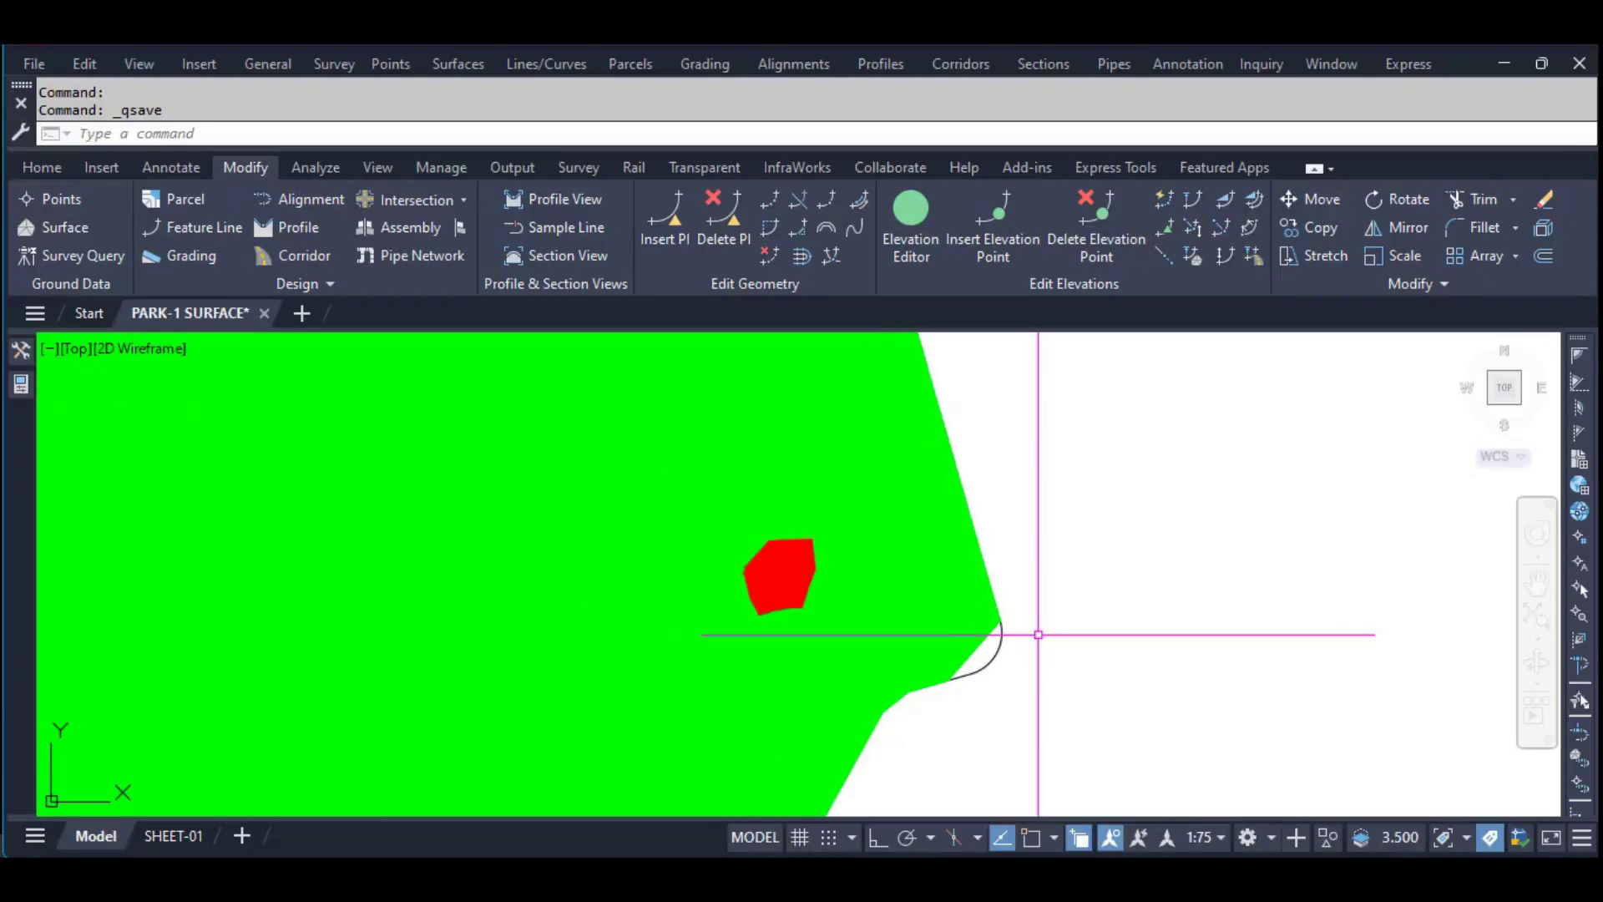
{"action": "left_click", "coordinate": [997, 653]}
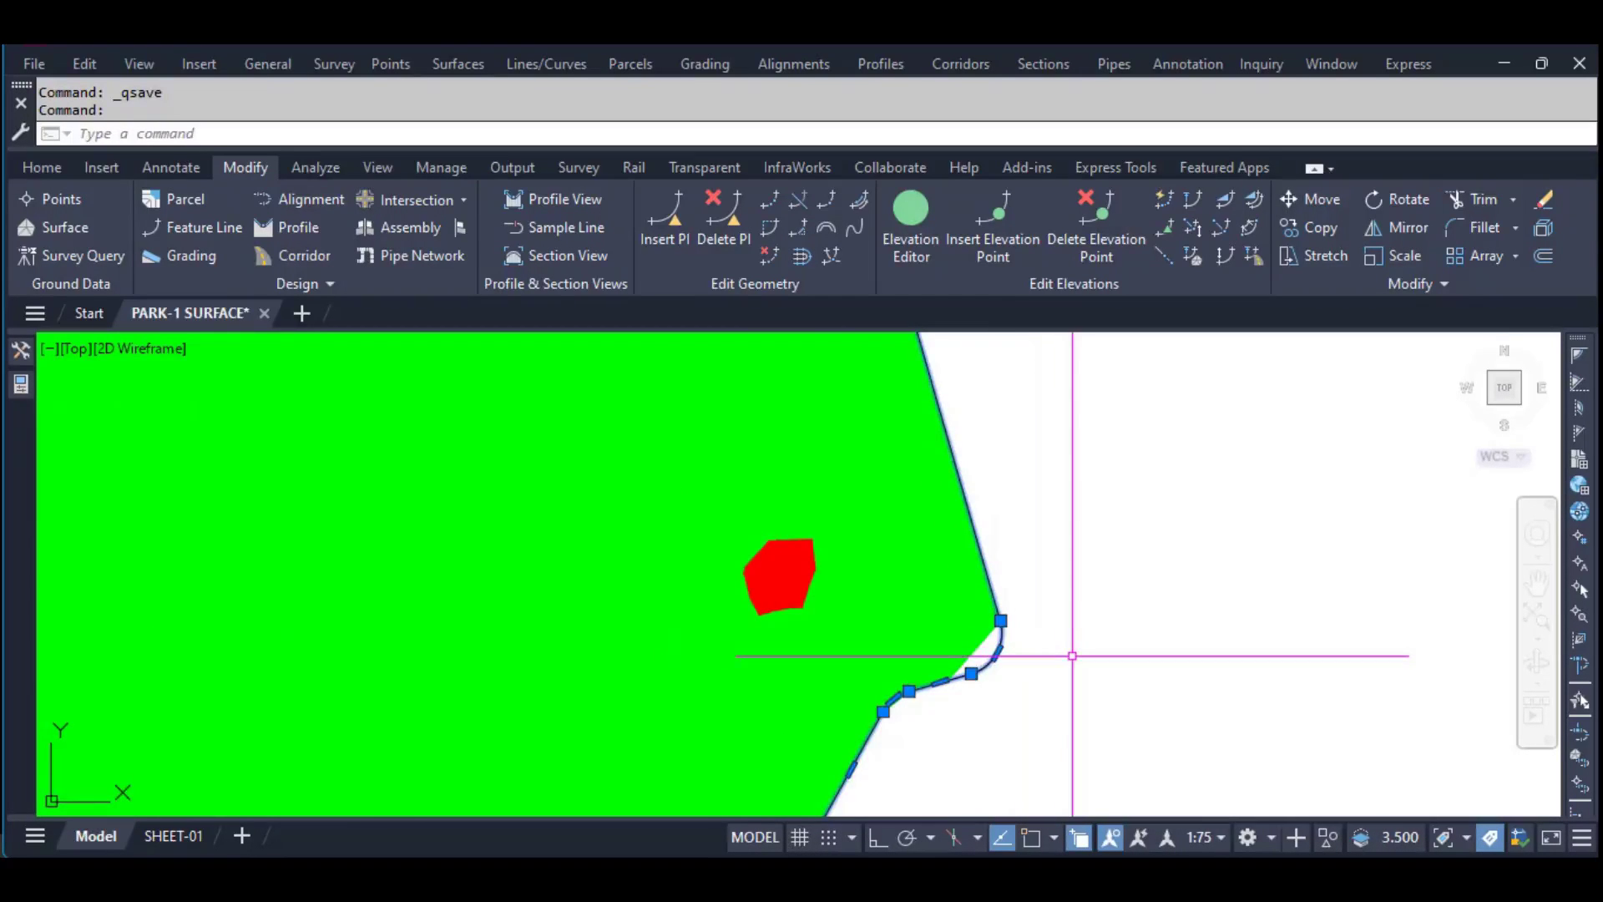
{"action": "scroll", "coordinate": [1074, 657], "scroll_direction": "down", "scroll_amount": 2}
{"action": "scroll", "coordinate": [1072, 664], "scroll_direction": "down", "scroll_amount": 2}
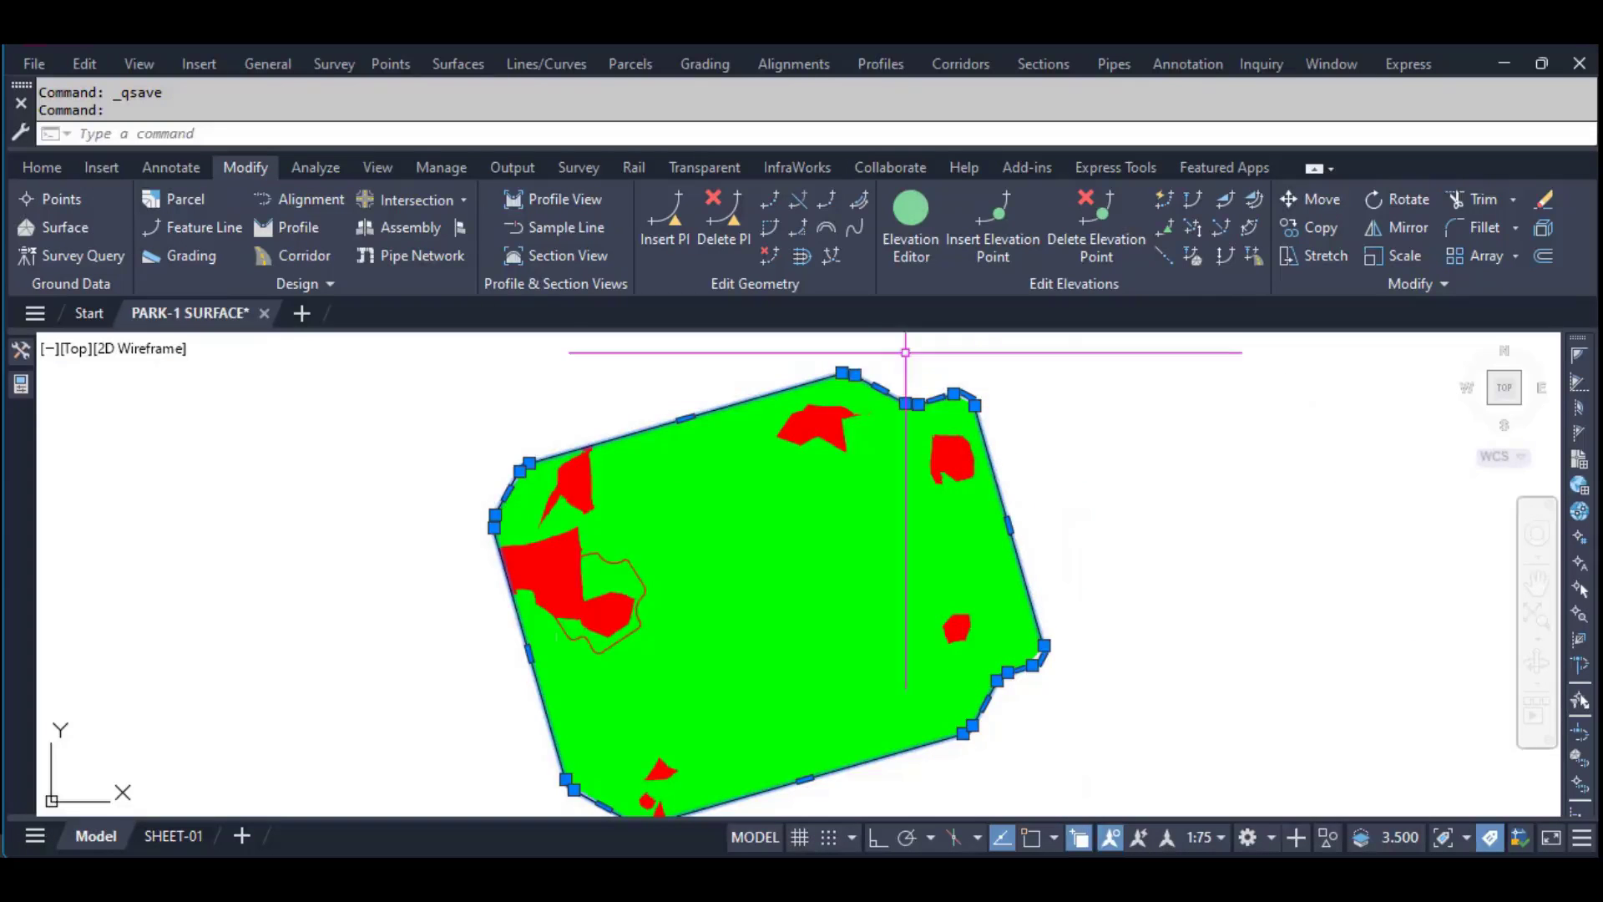
{"action": "scroll", "coordinate": [954, 381], "scroll_direction": "up", "scroll_amount": 5}
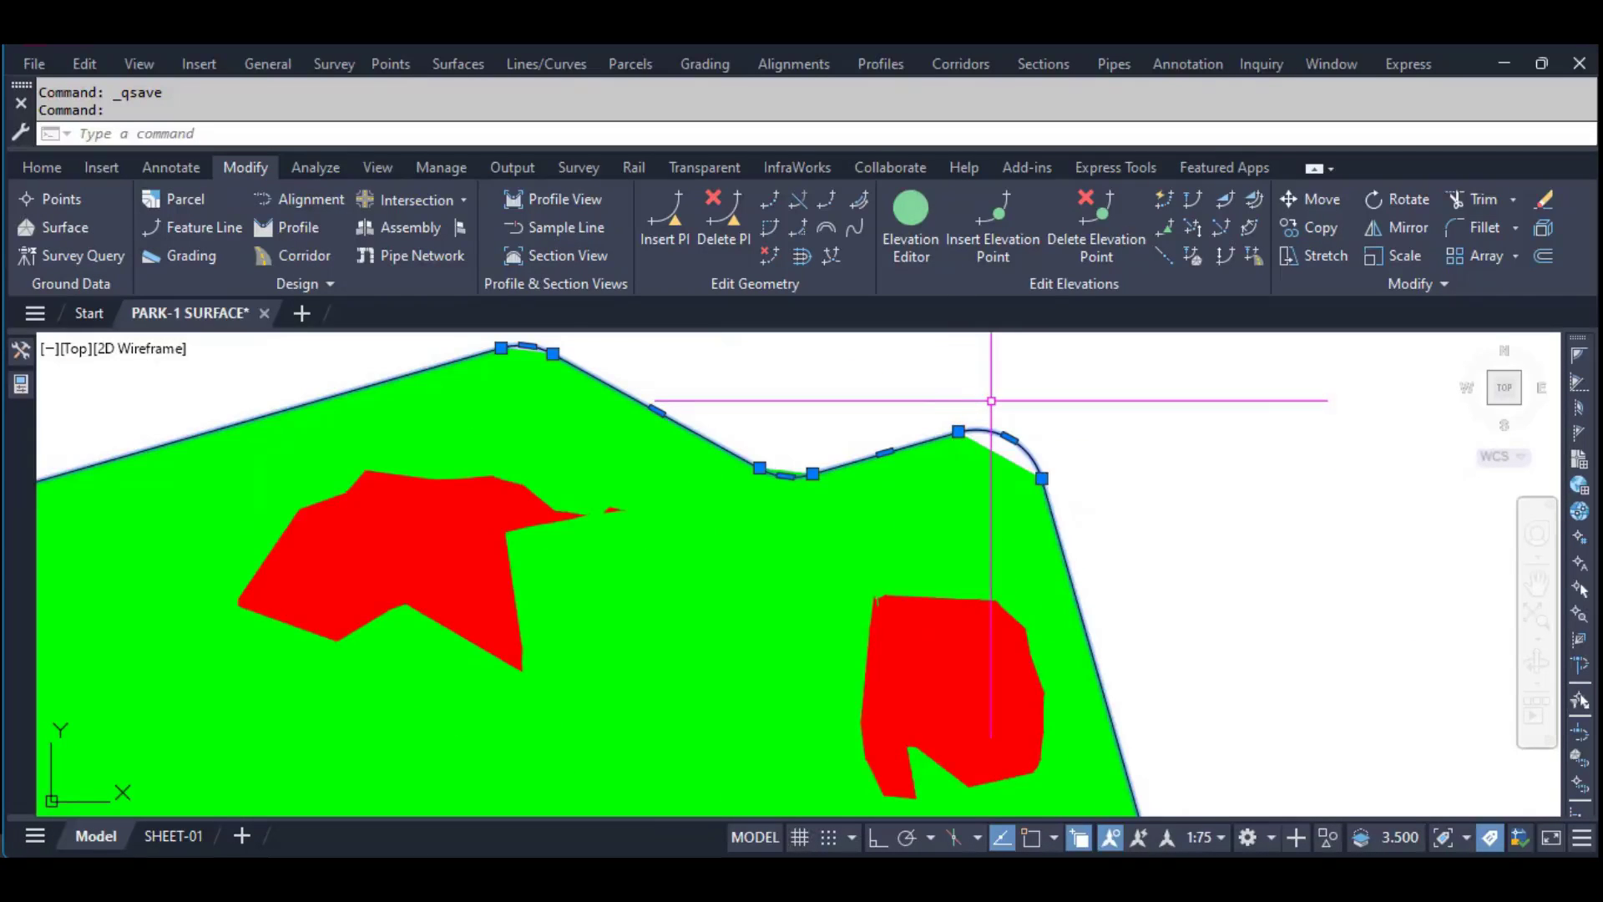
{"action": "left_click", "coordinate": [959, 432]}
{"action": "scroll", "coordinate": [969, 435], "scroll_direction": "up", "scroll_amount": 3}
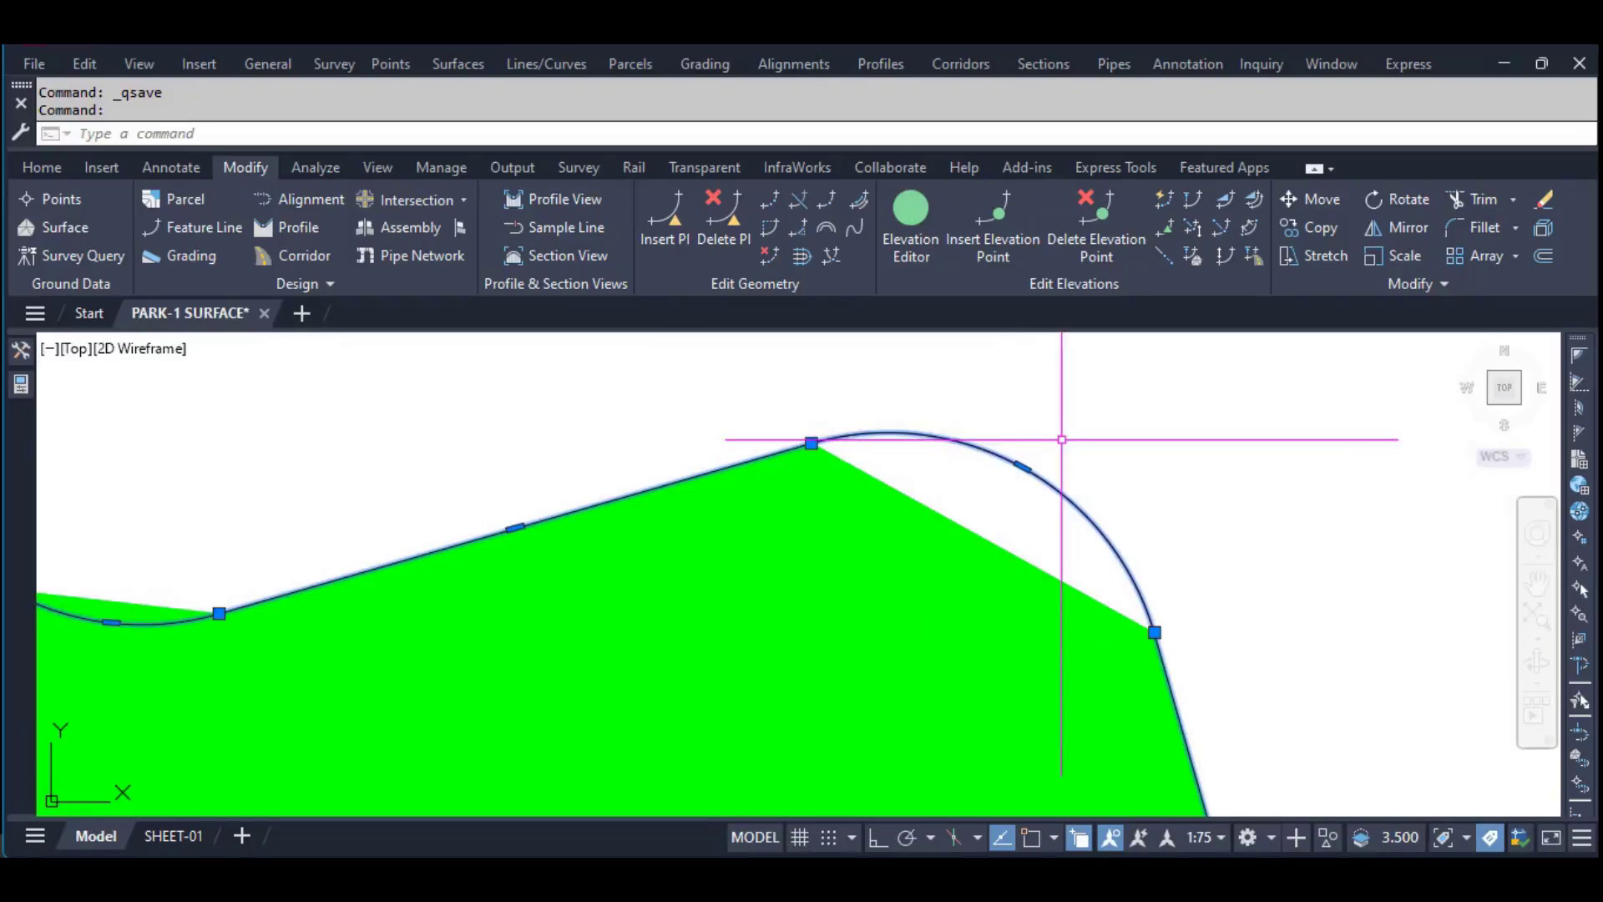
{"action": "scroll", "coordinate": [986, 437], "scroll_direction": "down", "scroll_amount": 2}
{"action": "scroll", "coordinate": [991, 444], "scroll_direction": "down", "scroll_amount": 2}
{"action": "scroll", "coordinate": [998, 451], "scroll_direction": "down", "scroll_amount": 2}
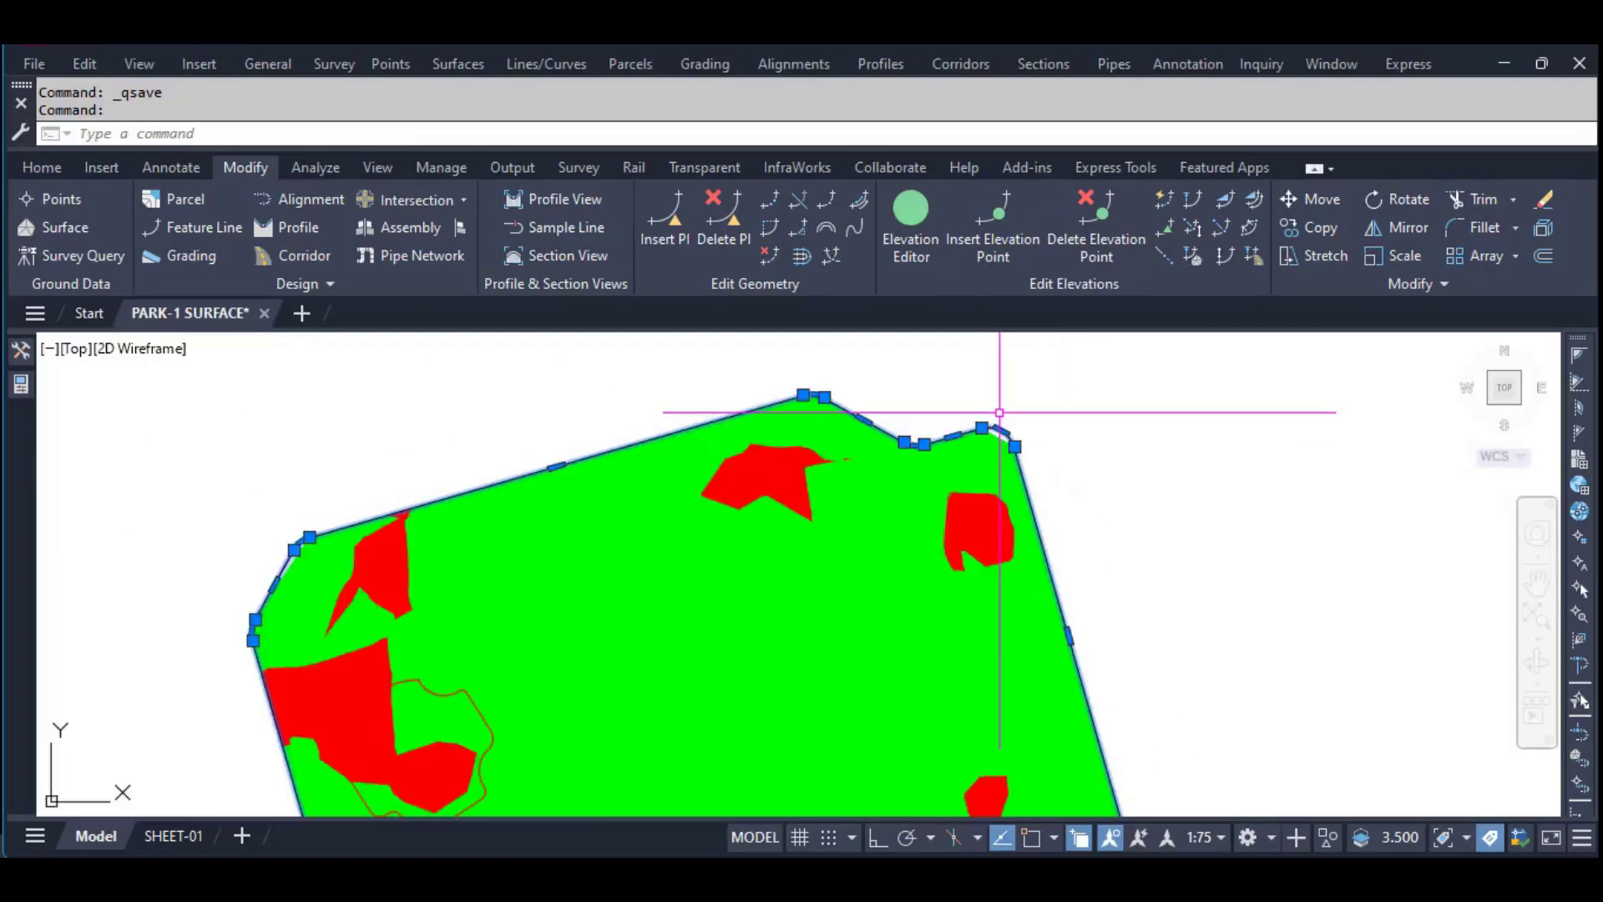
{"action": "scroll", "coordinate": [1004, 463], "scroll_direction": "down", "scroll_amount": 1}
{"action": "scroll", "coordinate": [1009, 472], "scroll_direction": "up", "scroll_amount": 5}
{"action": "scroll", "coordinate": [988, 626], "scroll_direction": "down", "scroll_amount": 2}
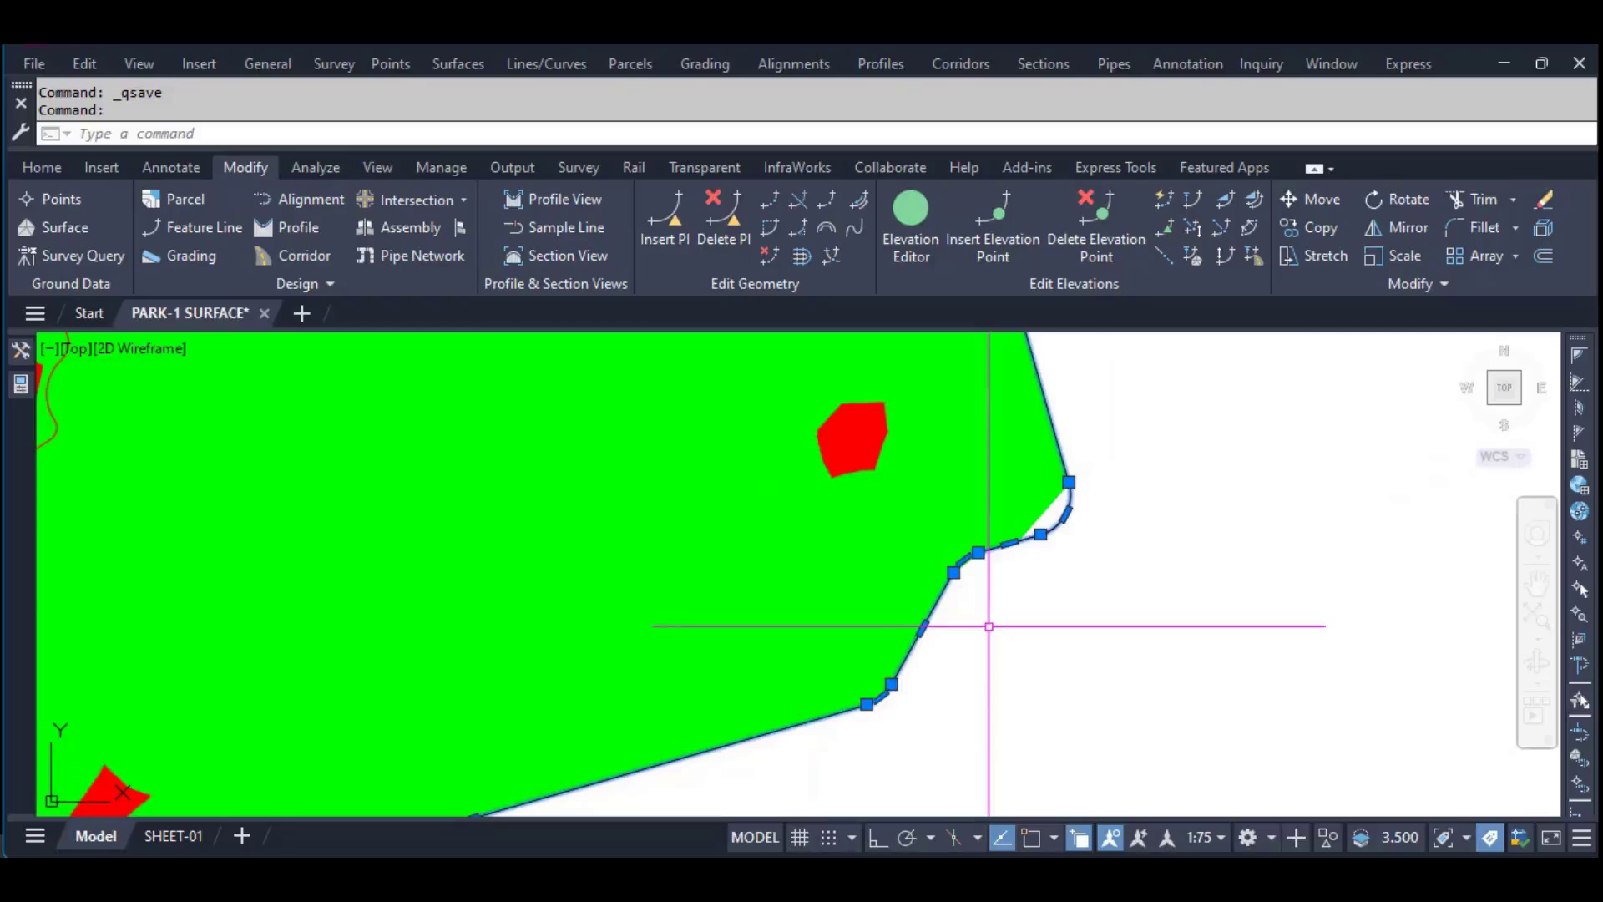
{"action": "scroll", "coordinate": [1085, 584], "scroll_direction": "down", "scroll_amount": 2}
{"action": "scroll", "coordinate": [421, 762], "scroll_direction": "up", "scroll_amount": 6}
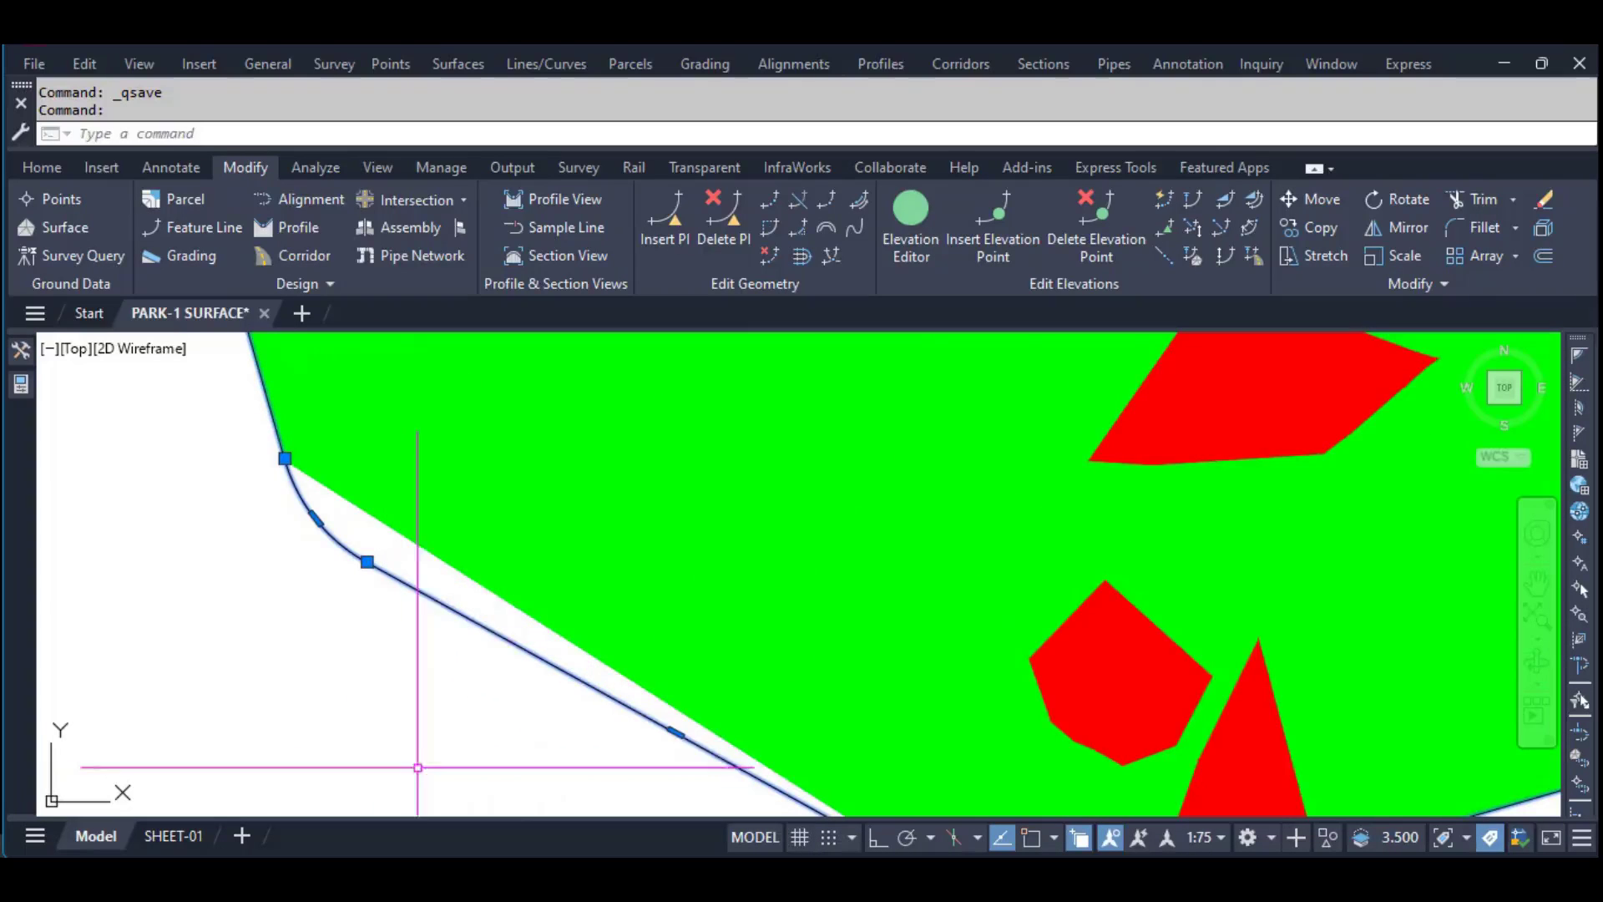
{"action": "scroll", "coordinate": [509, 627], "scroll_direction": "down", "scroll_amount": 4}
{"action": "scroll", "coordinate": [539, 730], "scroll_direction": "up", "scroll_amount": 1}
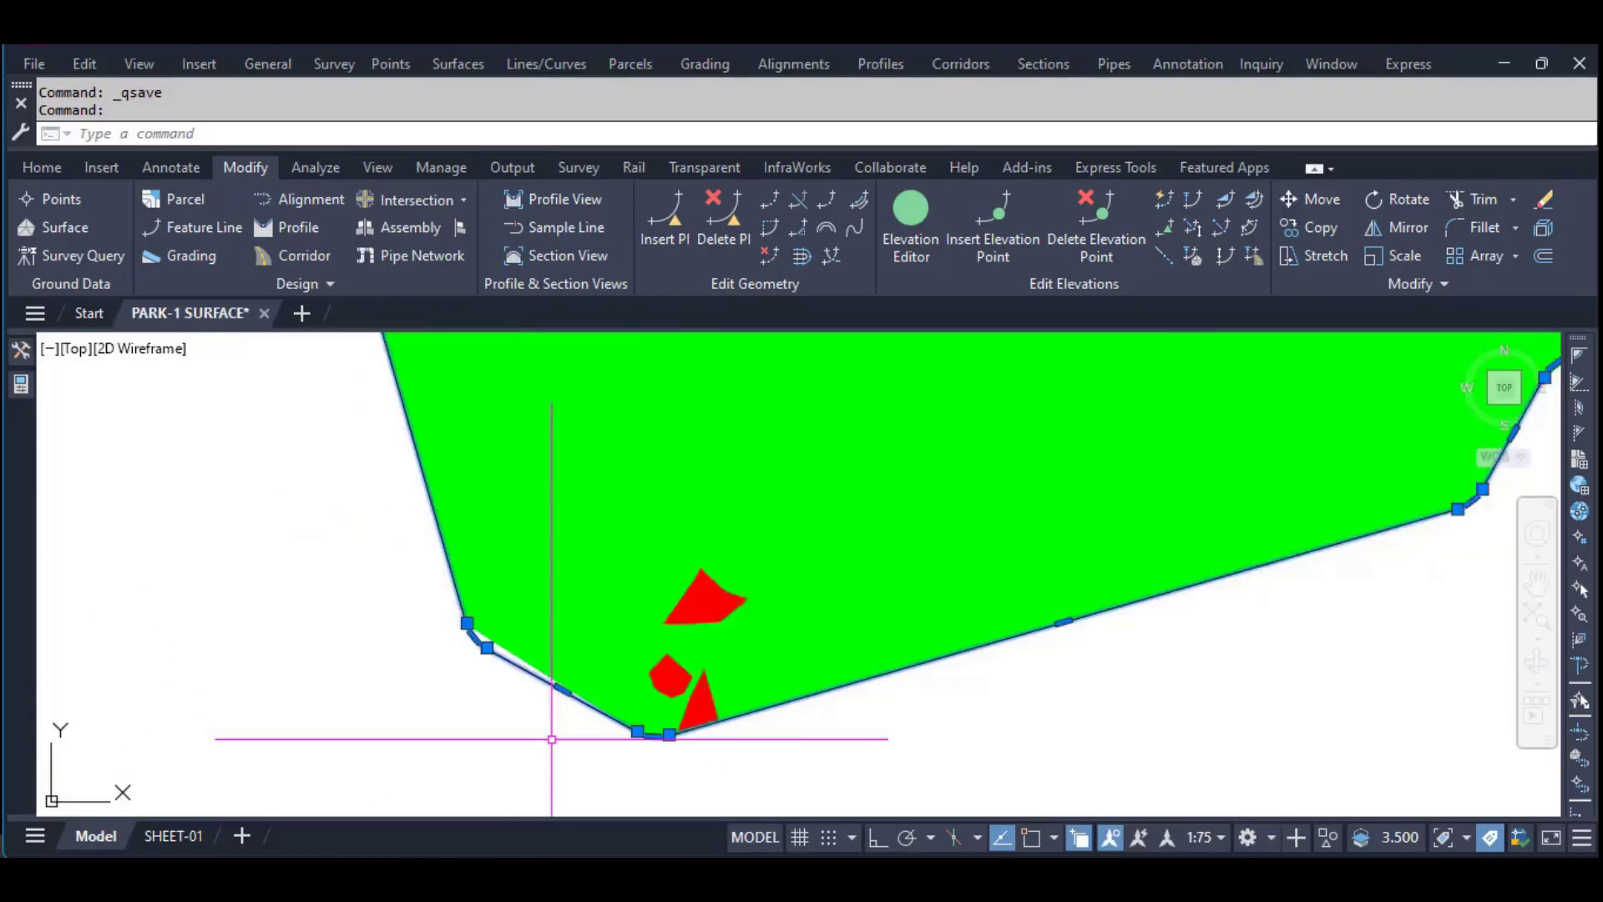
{"action": "scroll", "coordinate": [525, 720], "scroll_direction": "up", "scroll_amount": 1}
{"action": "scroll", "coordinate": [501, 584], "scroll_direction": "down", "scroll_amount": 3}
{"action": "scroll", "coordinate": [476, 526], "scroll_direction": "up", "scroll_amount": 5}
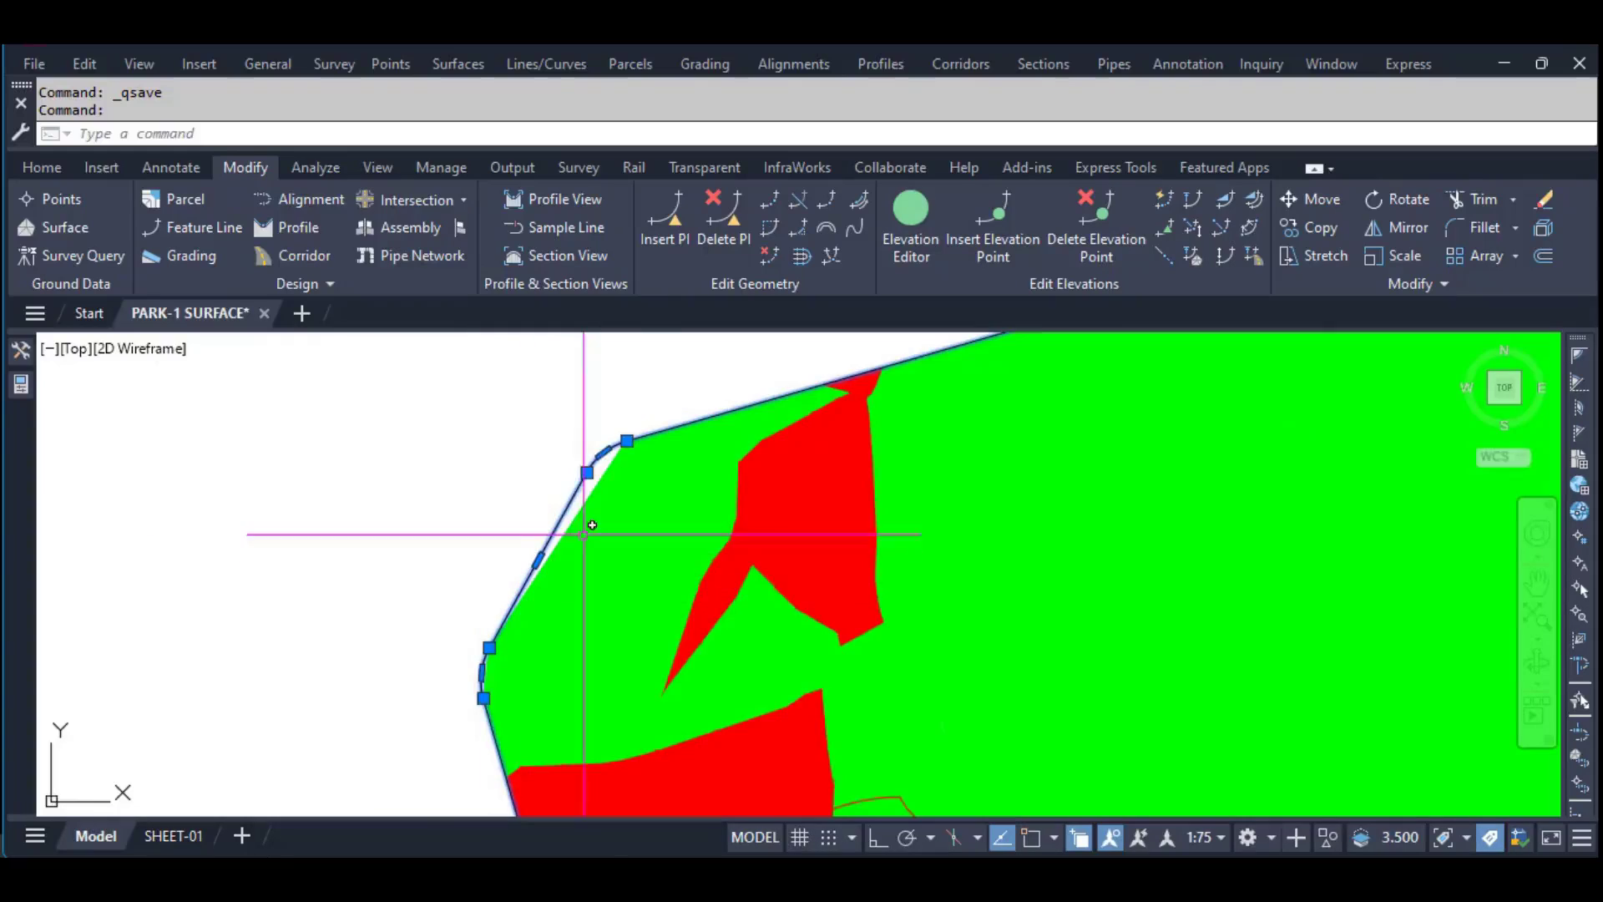
{"action": "scroll", "coordinate": [572, 503], "scroll_direction": "up", "scroll_amount": 2}
{"action": "scroll", "coordinate": [404, 487], "scroll_direction": "down", "scroll_amount": 2}
{"action": "scroll", "coordinate": [429, 451], "scroll_direction": "down", "scroll_amount": 1}
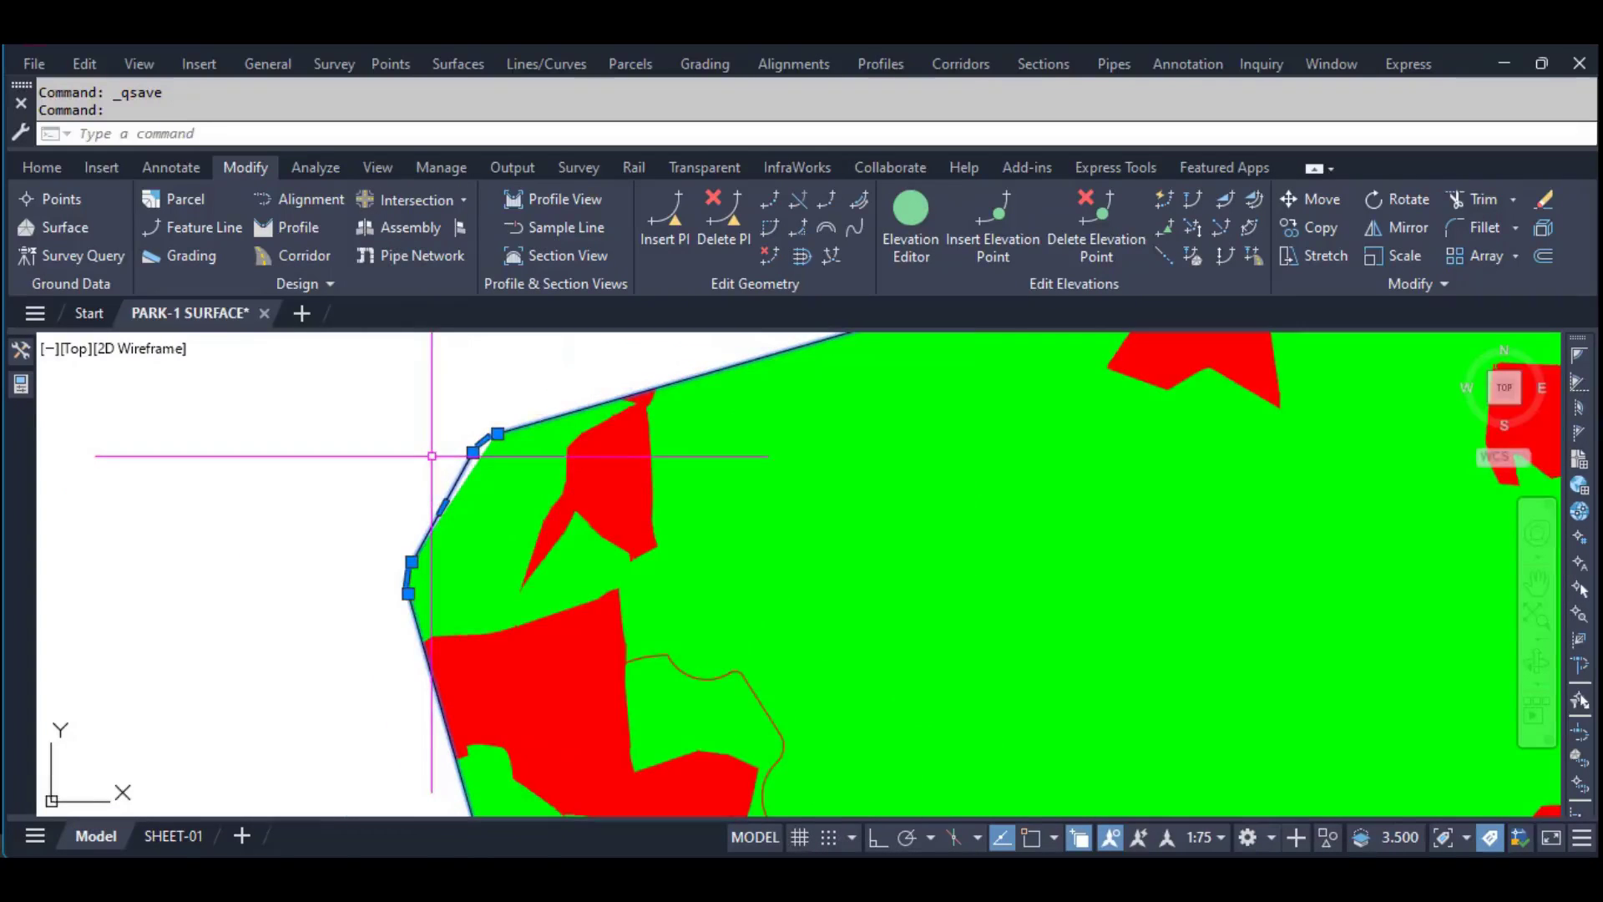
{"action": "scroll", "coordinate": [358, 439], "scroll_direction": "down", "scroll_amount": 1}
{"action": "scroll", "coordinate": [539, 501], "scroll_direction": "down", "scroll_amount": 2}
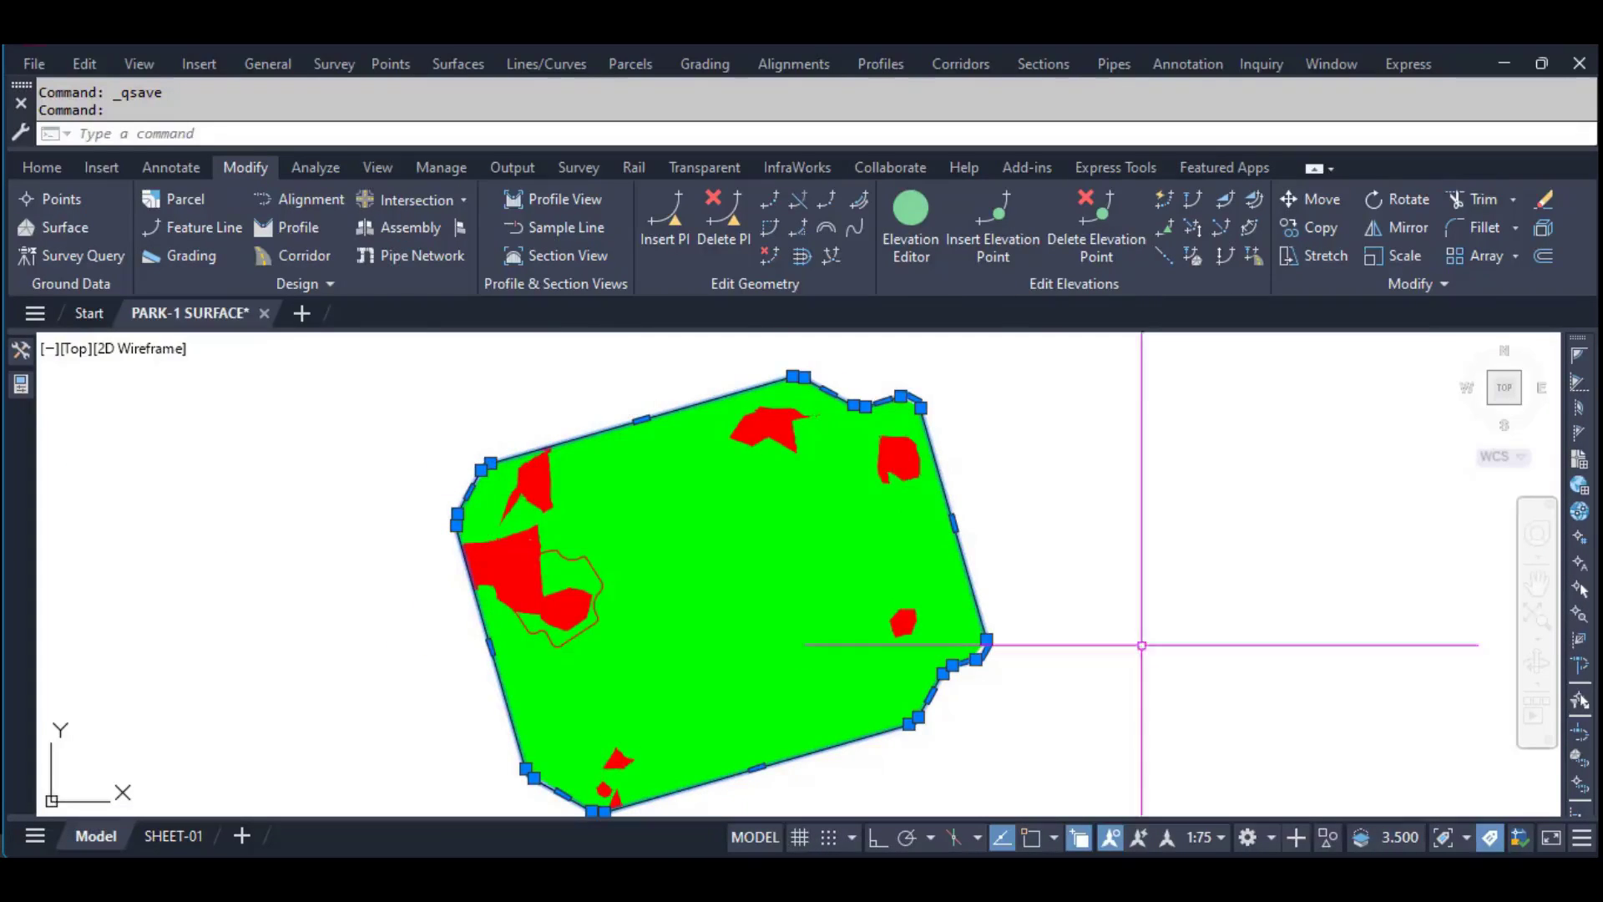
{"action": "middle_click_drag", "start_coordinate": [1078, 577], "coordinate": [1073, 568]}
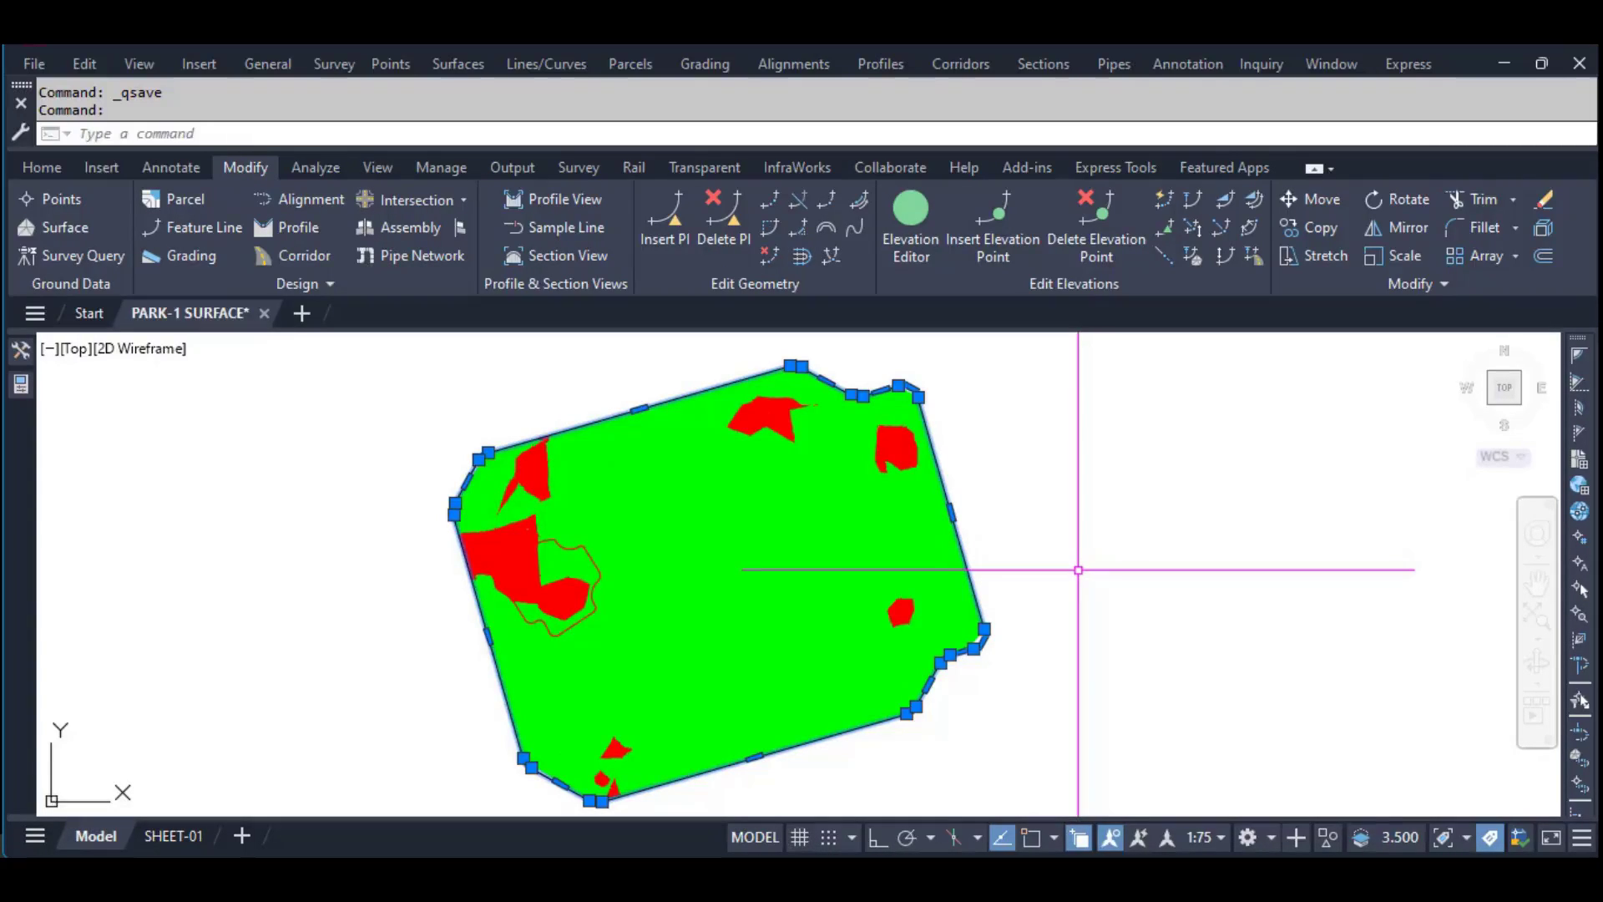
Set the VOLUME surface style to Contours 1m and 5m (Design) in Surface Properties
{"action": "right_click", "coordinate": [880, 460]}
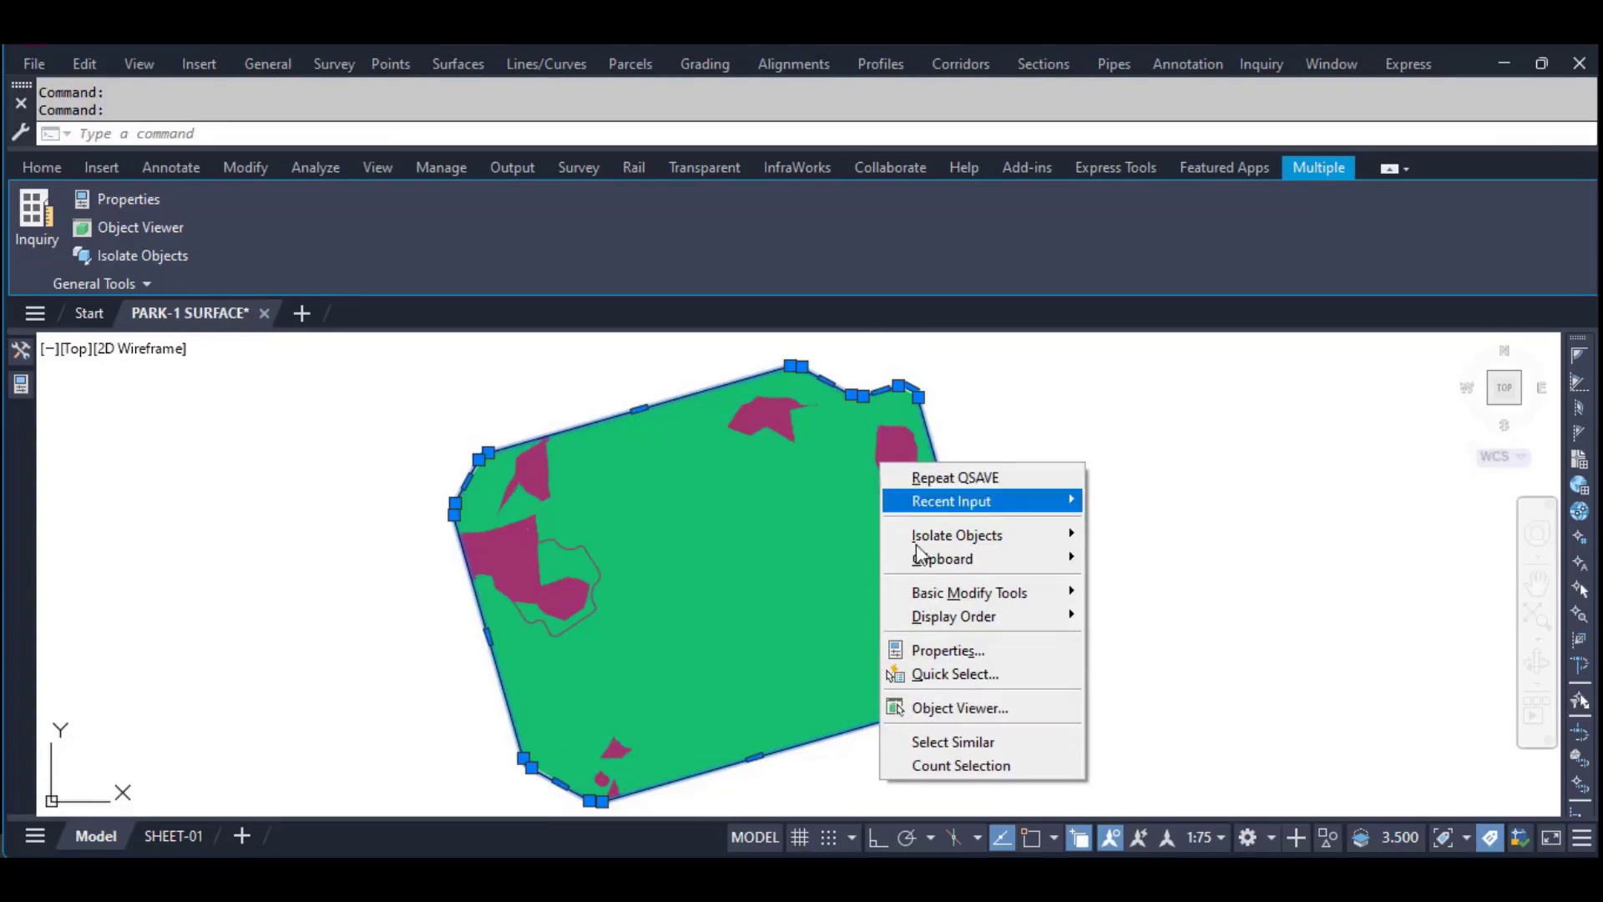
{"action": "key", "text": "Escape"}
{"action": "key", "text": "Escape"}
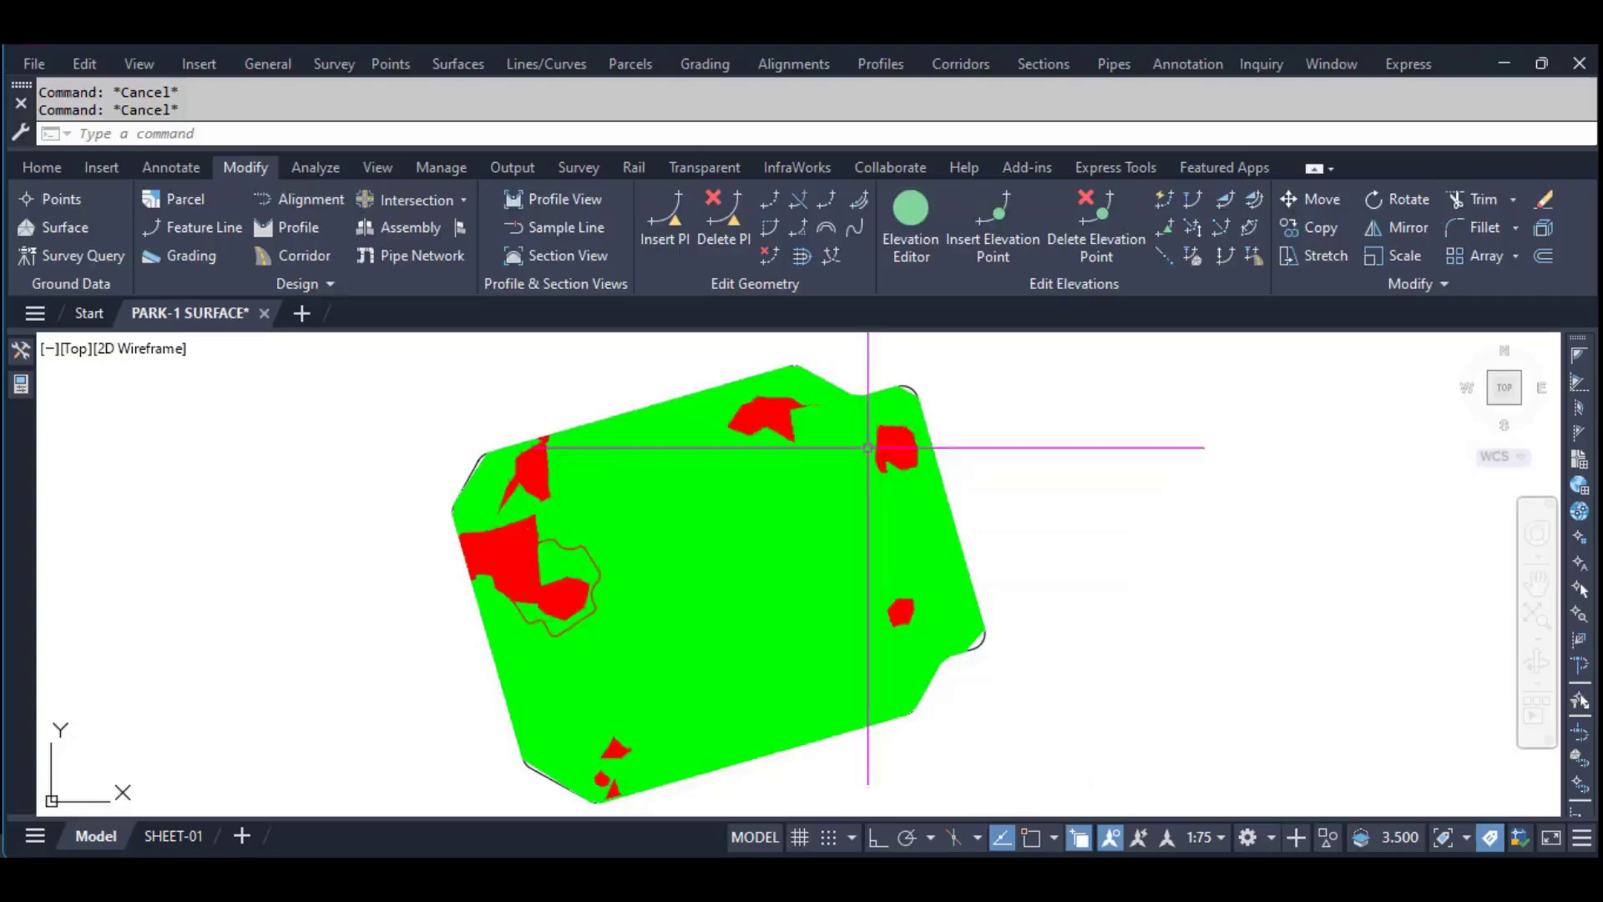
{"action": "left_click", "coordinate": [868, 448]}
{"action": "right_click", "coordinate": [868, 449]}
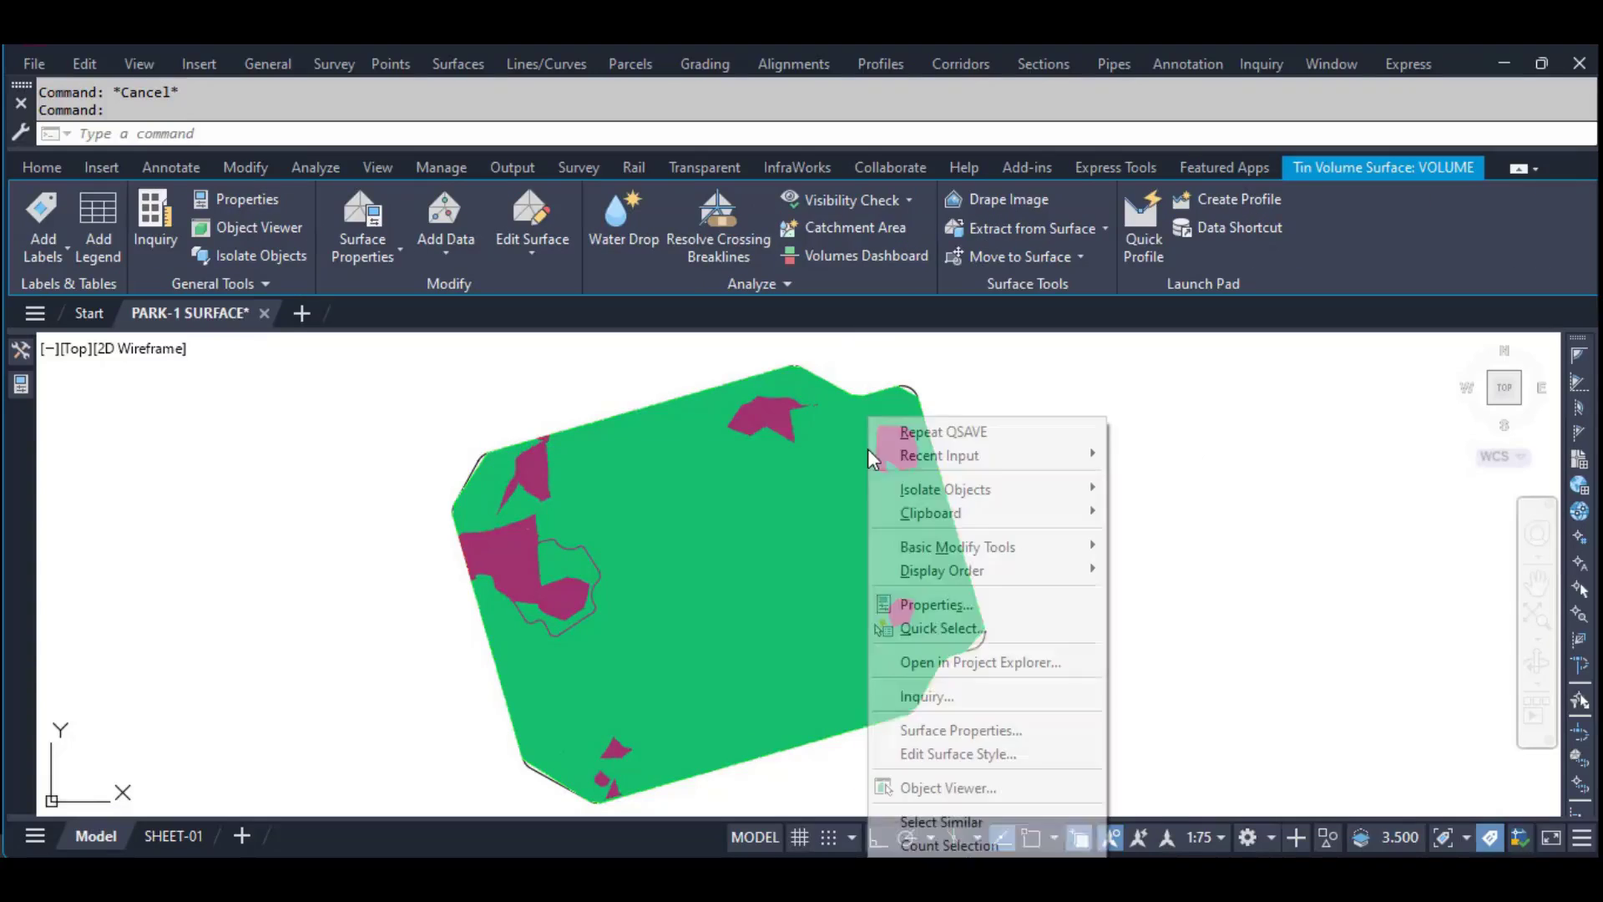
{"action": "left_click", "coordinate": [984, 741]}
{"action": "left_click", "coordinate": [656, 451]}
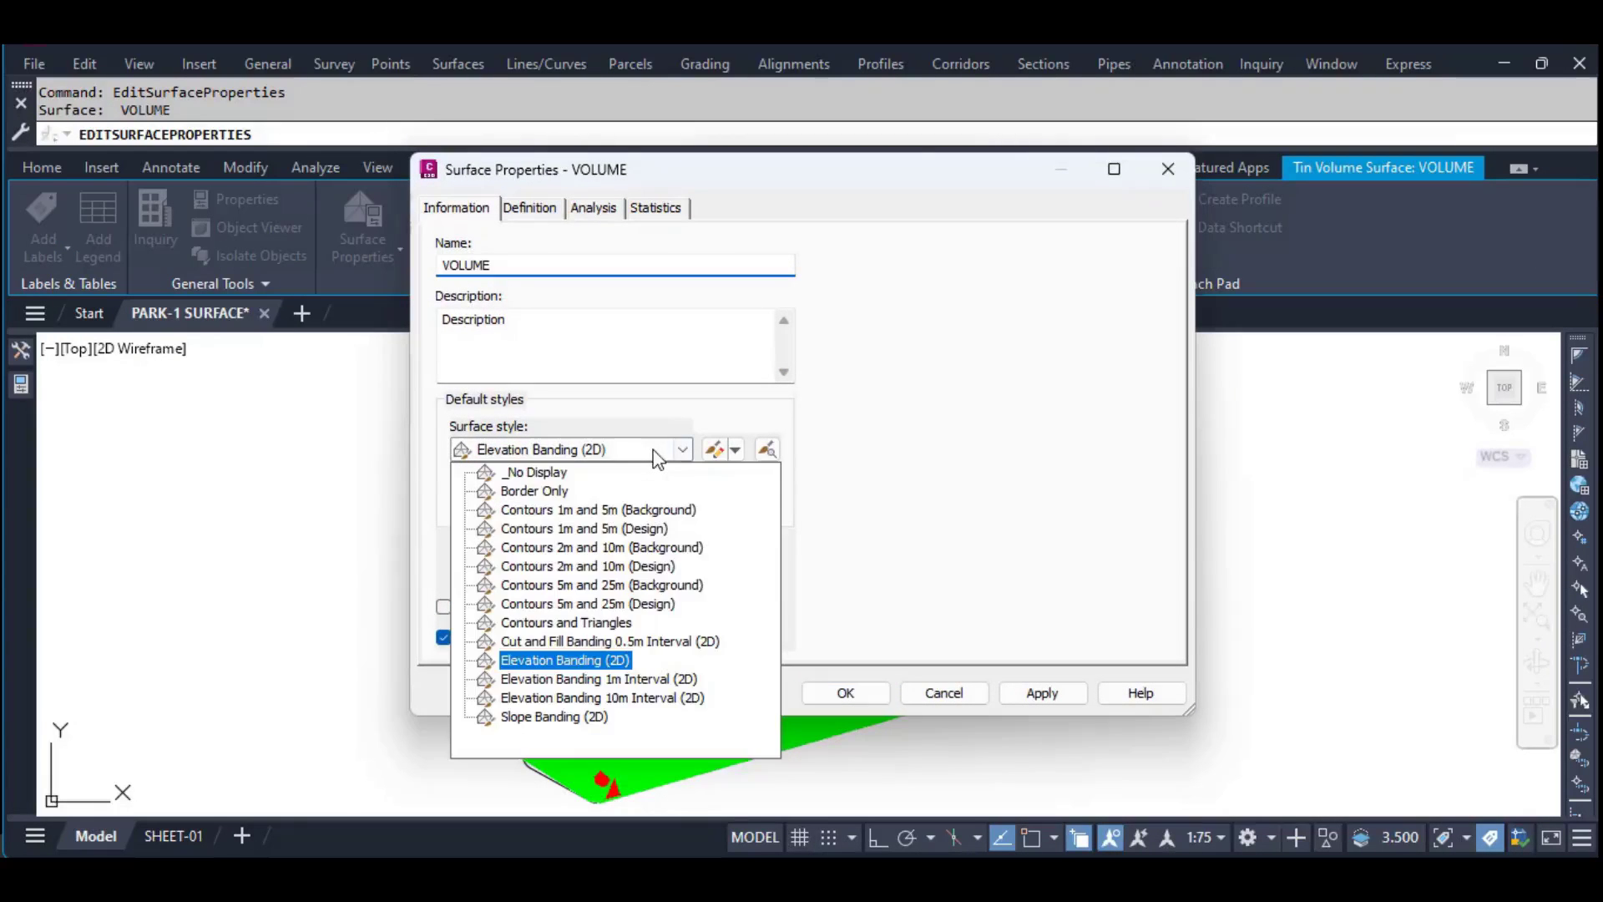
{"action": "left_click", "coordinate": [644, 529]}
{"action": "left_click", "coordinate": [1043, 693]}
{"action": "left_click", "coordinate": [846, 693]}
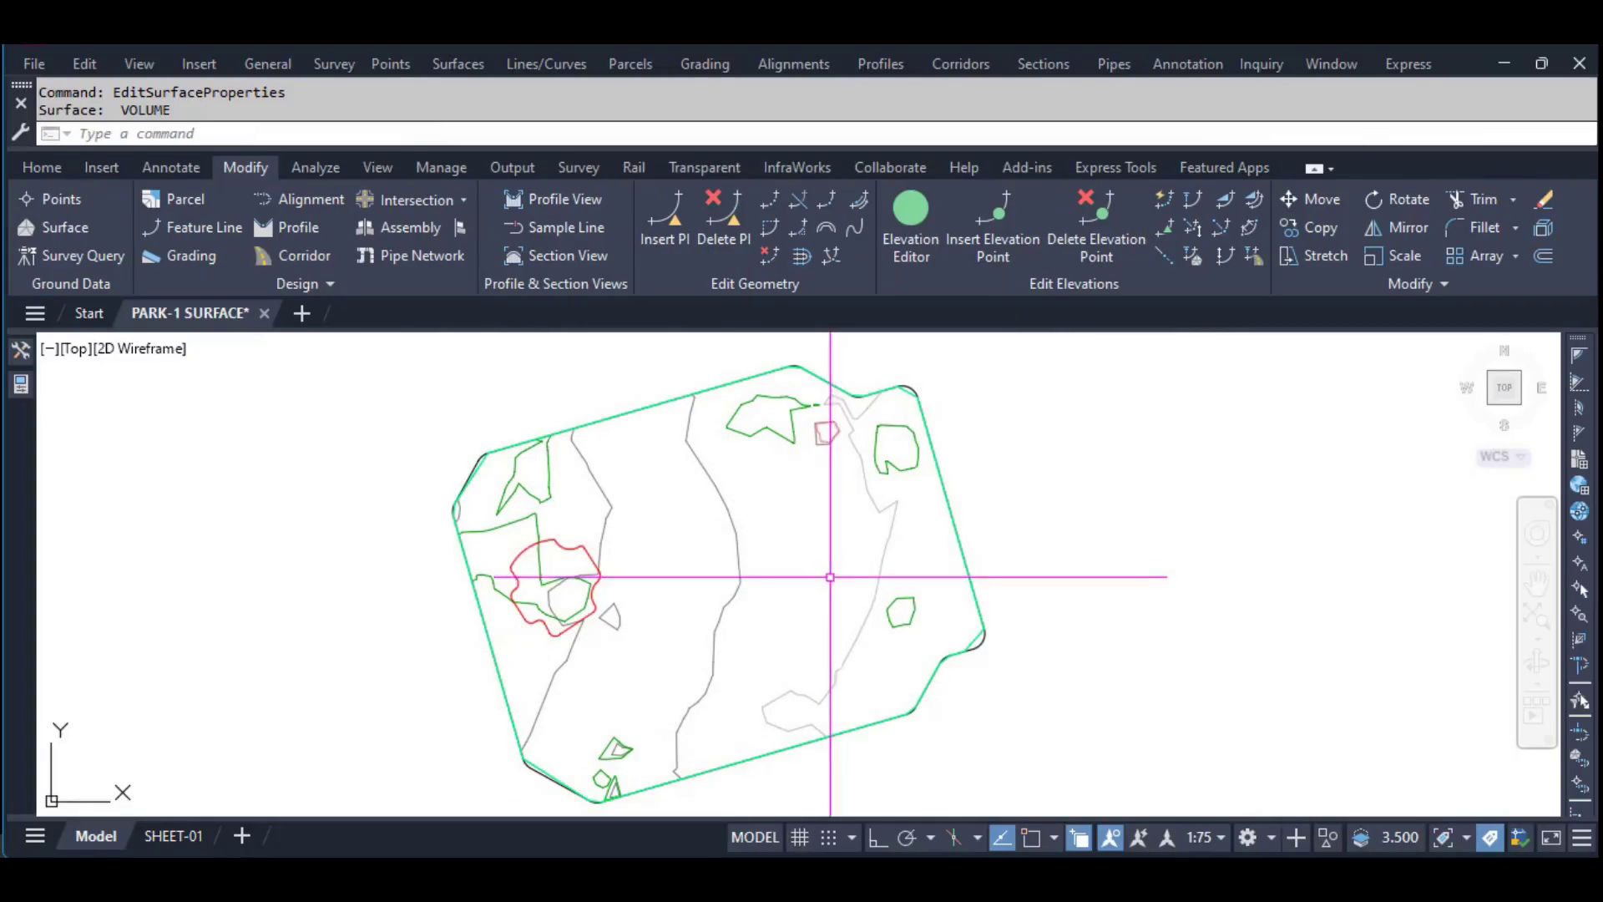
Edit the DESIGN surface style so its Triangles are displayed
{"action": "left_click", "coordinate": [862, 460]}
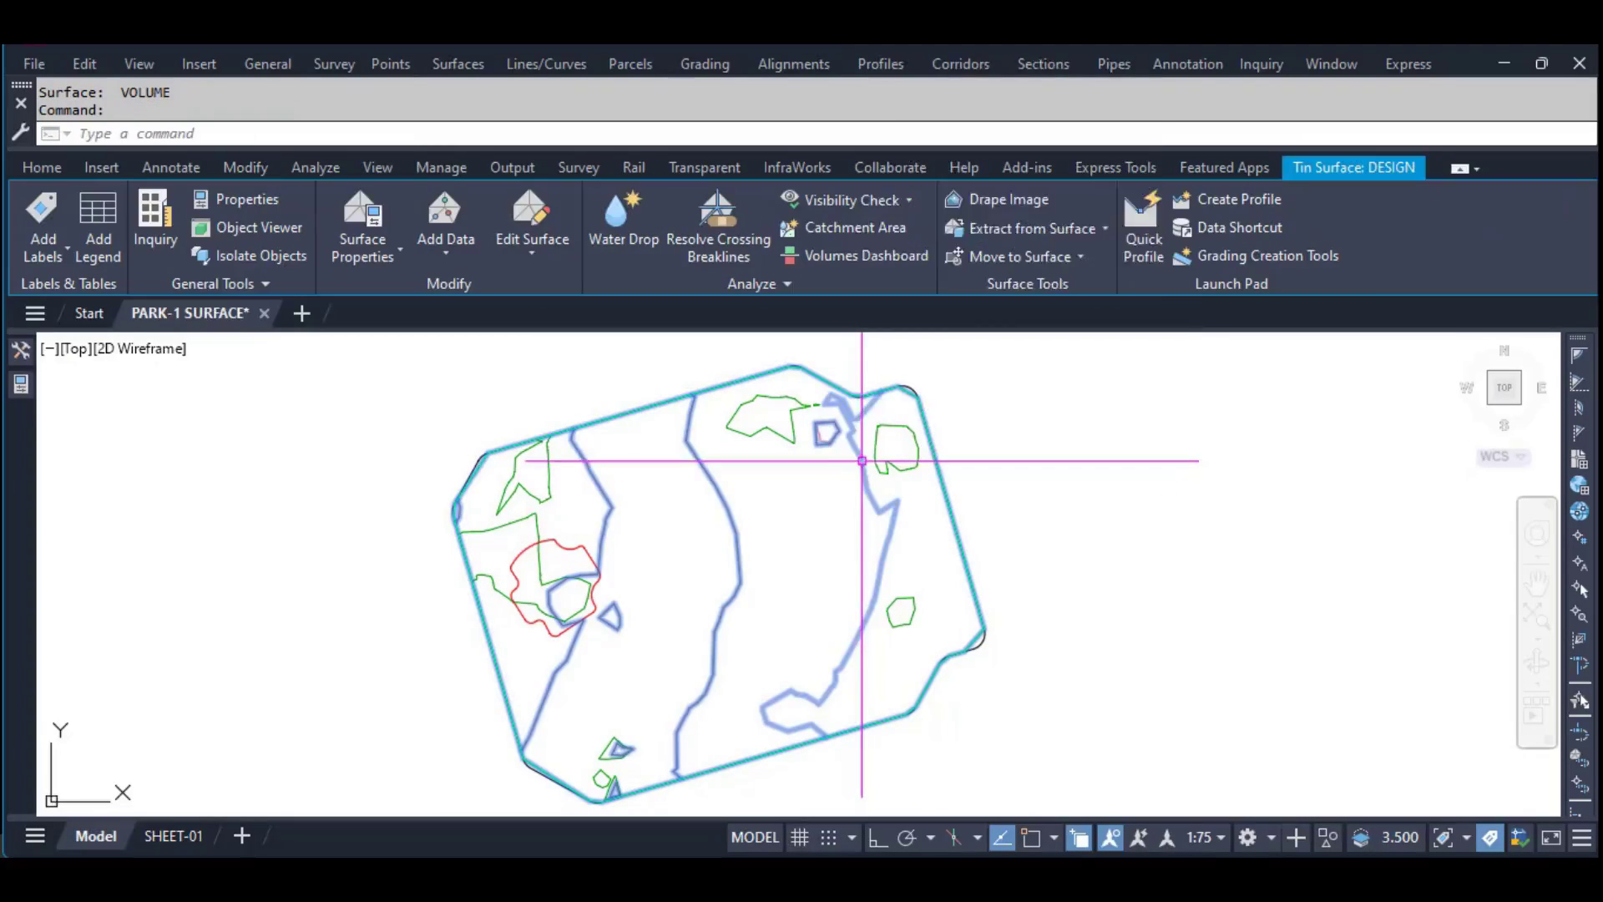
{"action": "right_click", "coordinate": [862, 460]}
{"action": "left_click", "coordinate": [985, 354]}
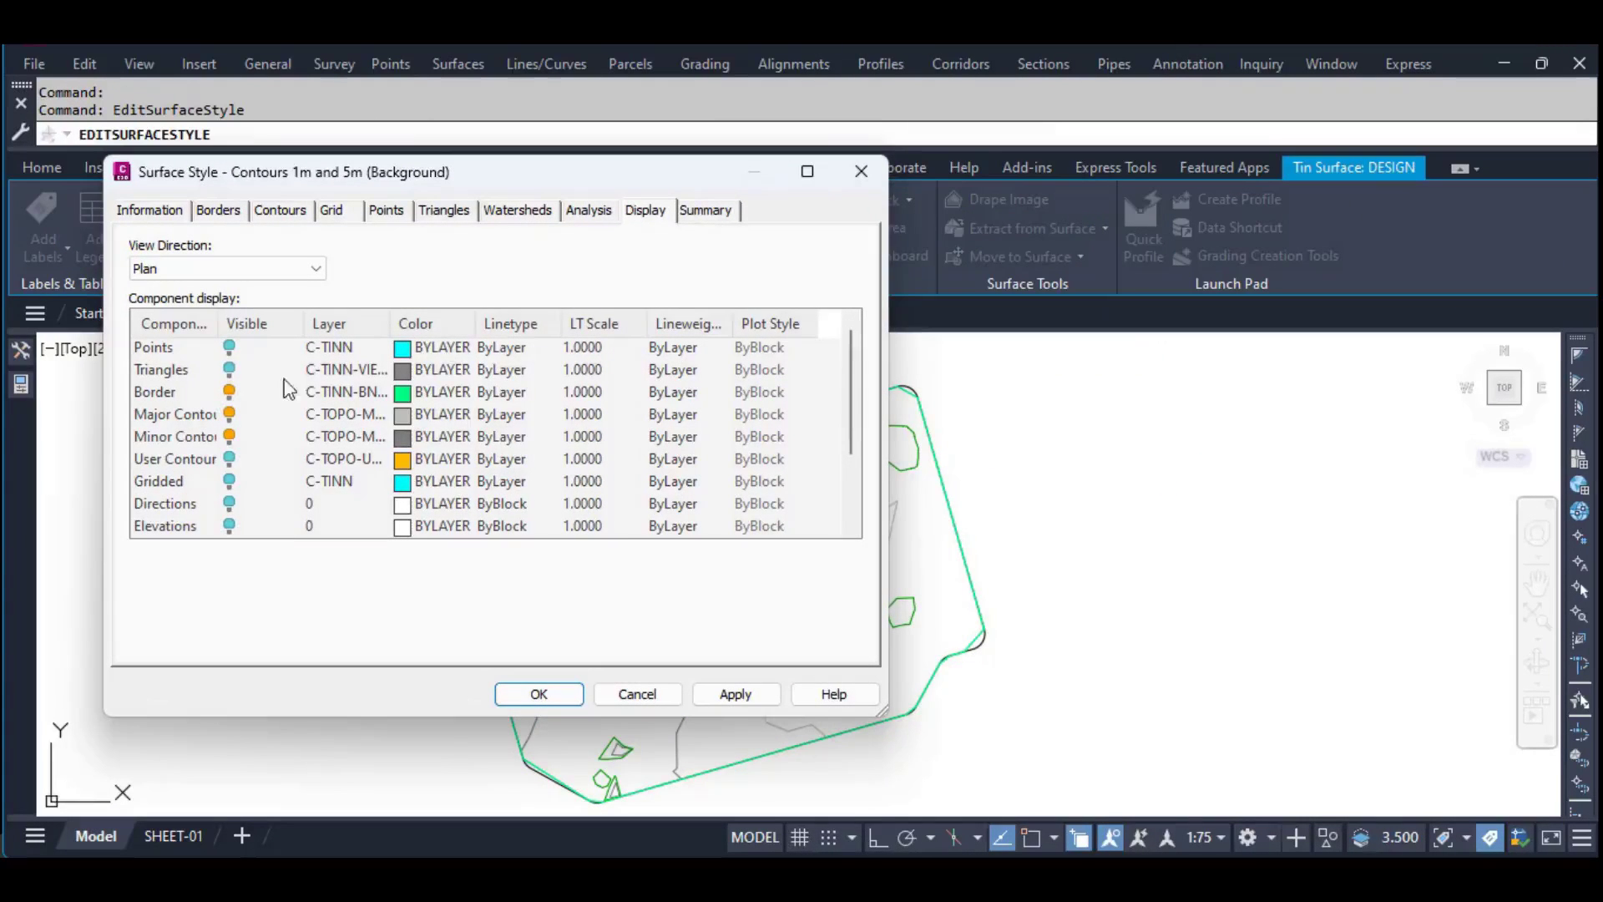
{"action": "left_click", "coordinate": [539, 694]}
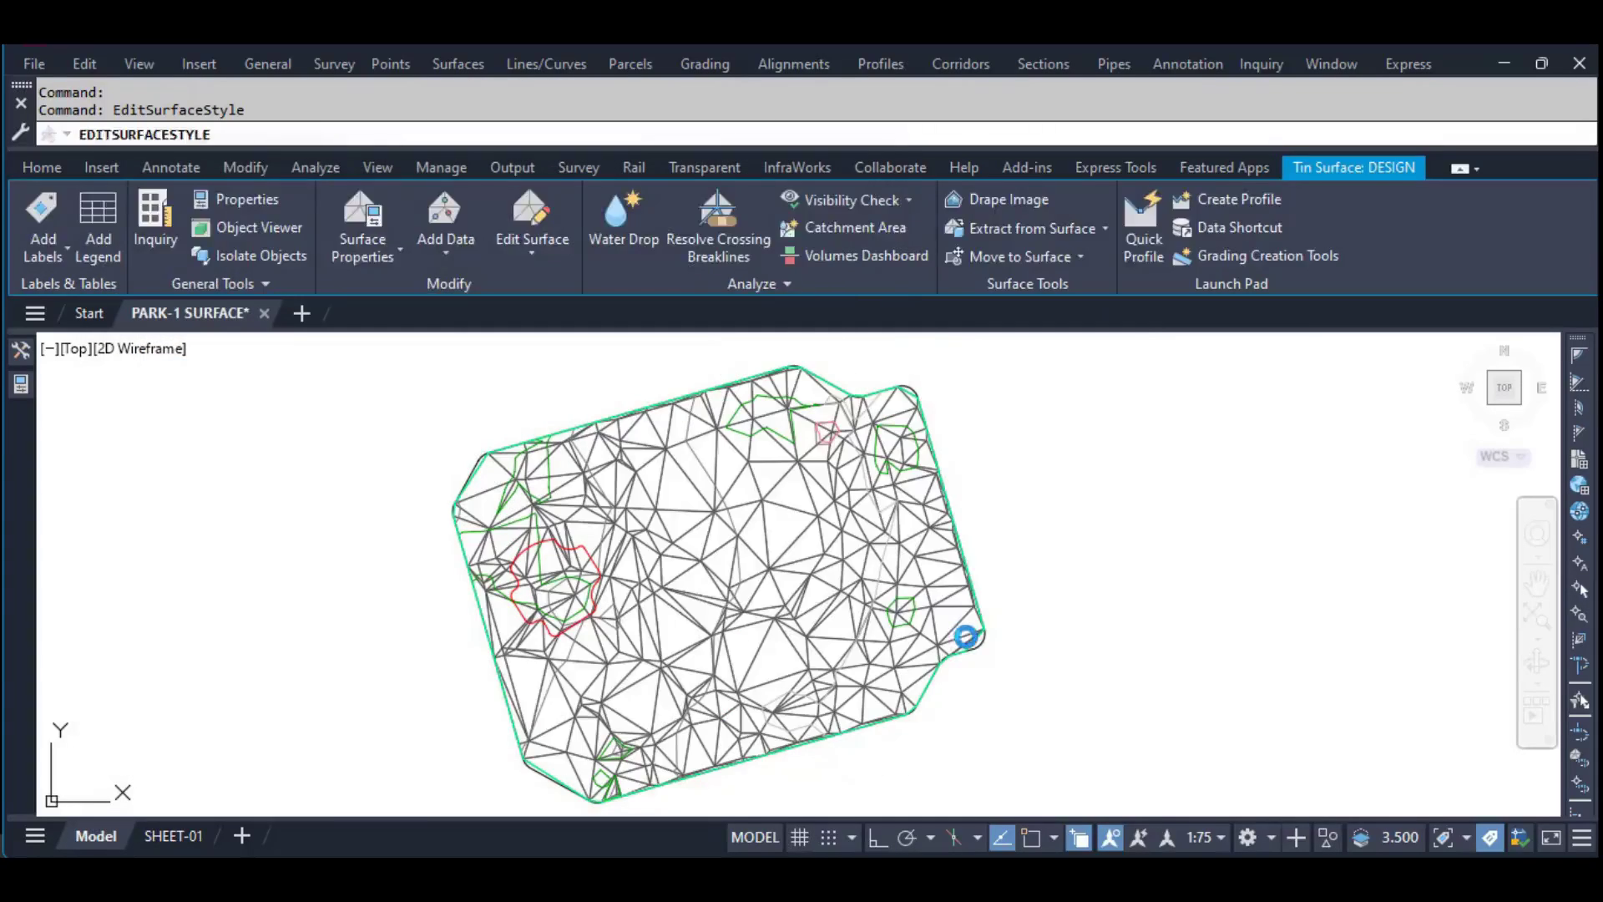
{"action": "key", "text": "Escape"}
{"action": "middle_click_drag", "start_coordinate": [1021, 562], "coordinate": [1060, 562]}
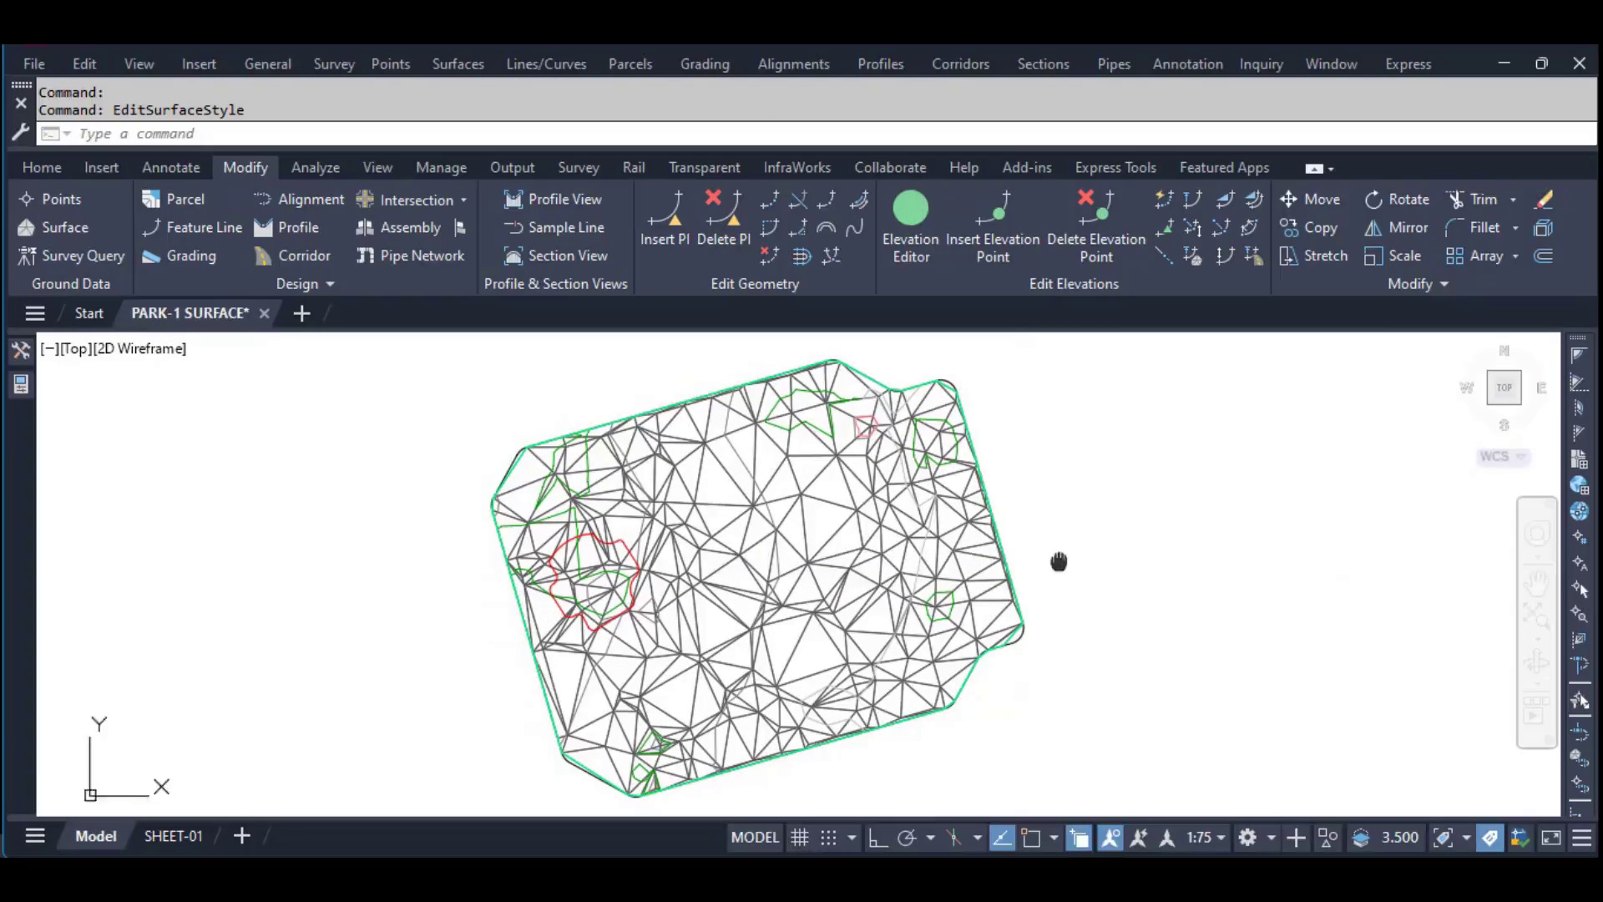
Draw a circle on the DESIGN surface with the C command
{"action": "scroll", "coordinate": [871, 494], "scroll_direction": "up", "scroll_amount": 2}
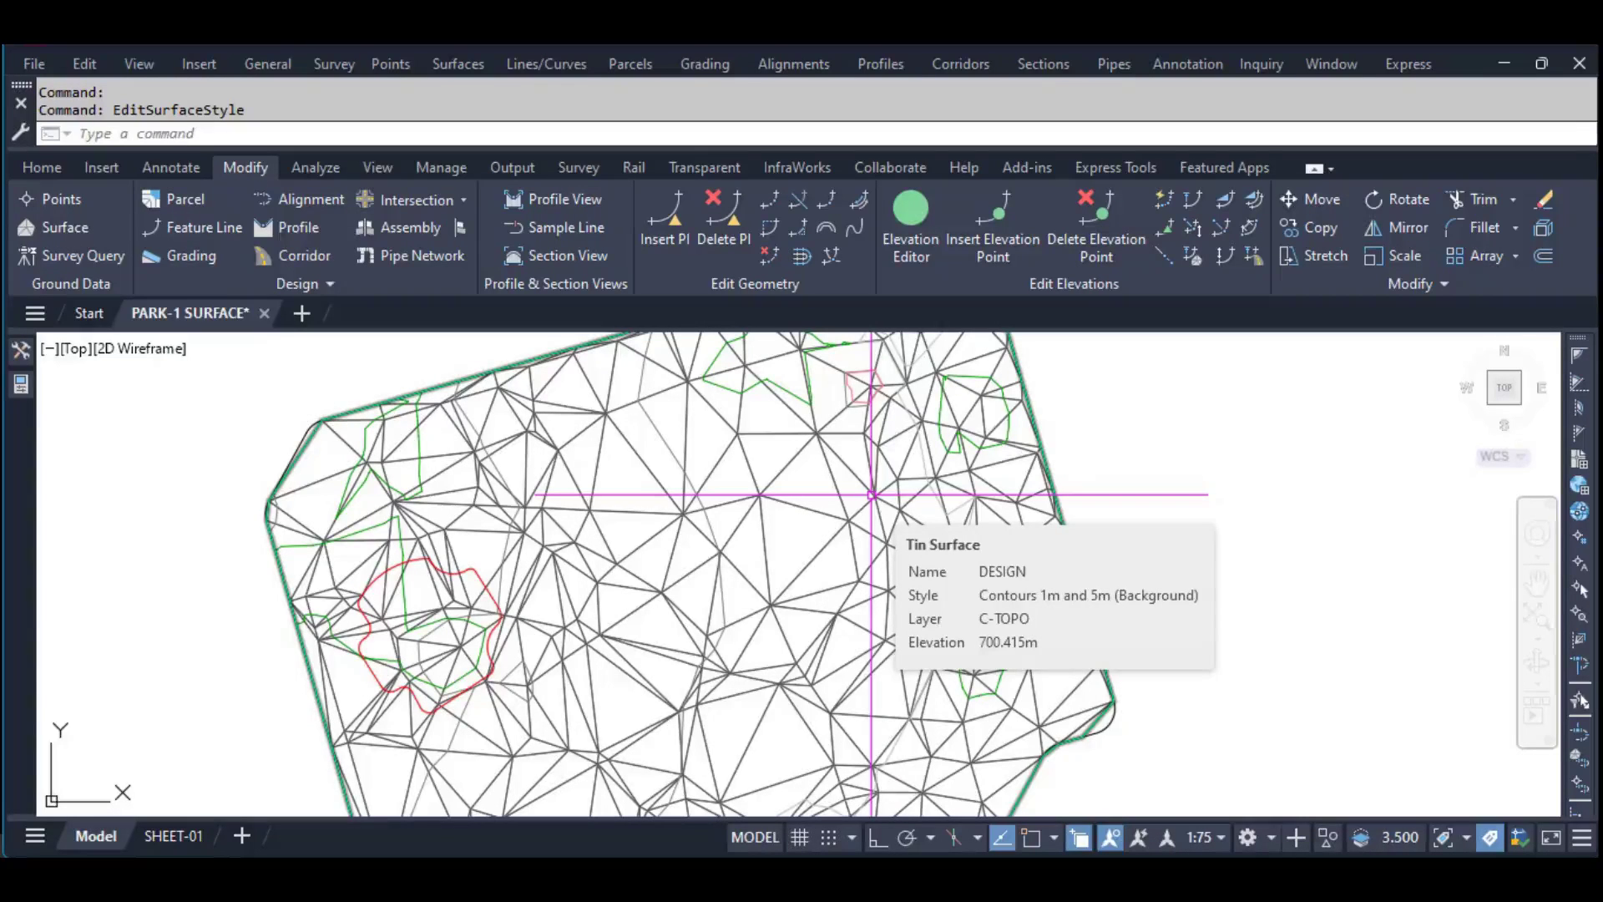
{"action": "type", "text": "c"}
{"action": "key", "text": "Return"}
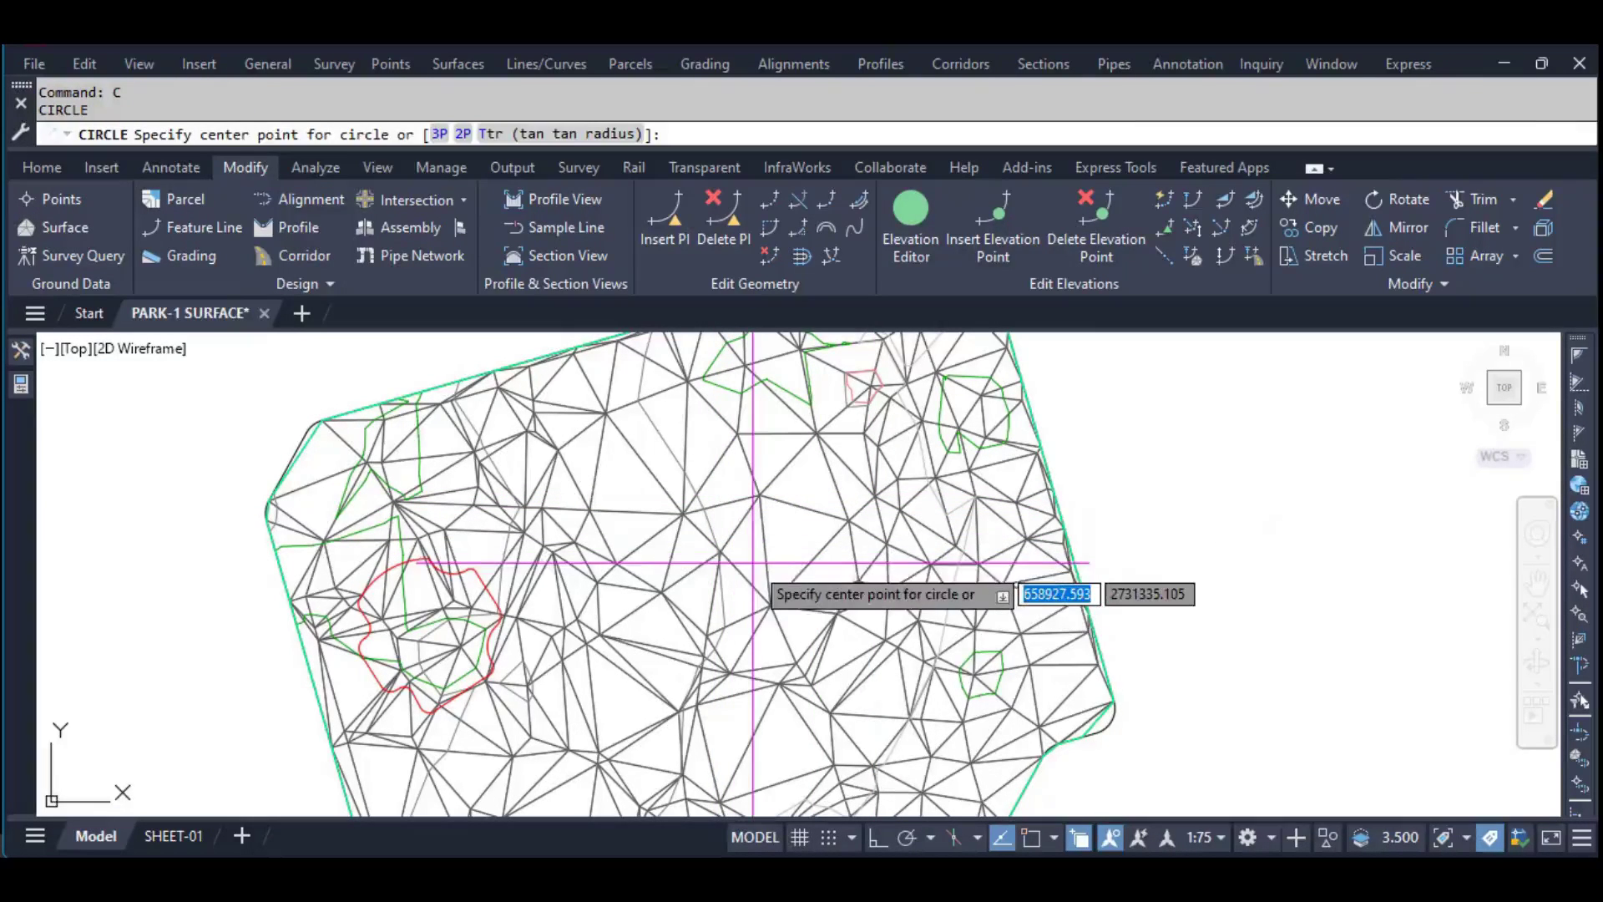
{"action": "left_click", "coordinate": [749, 554]}
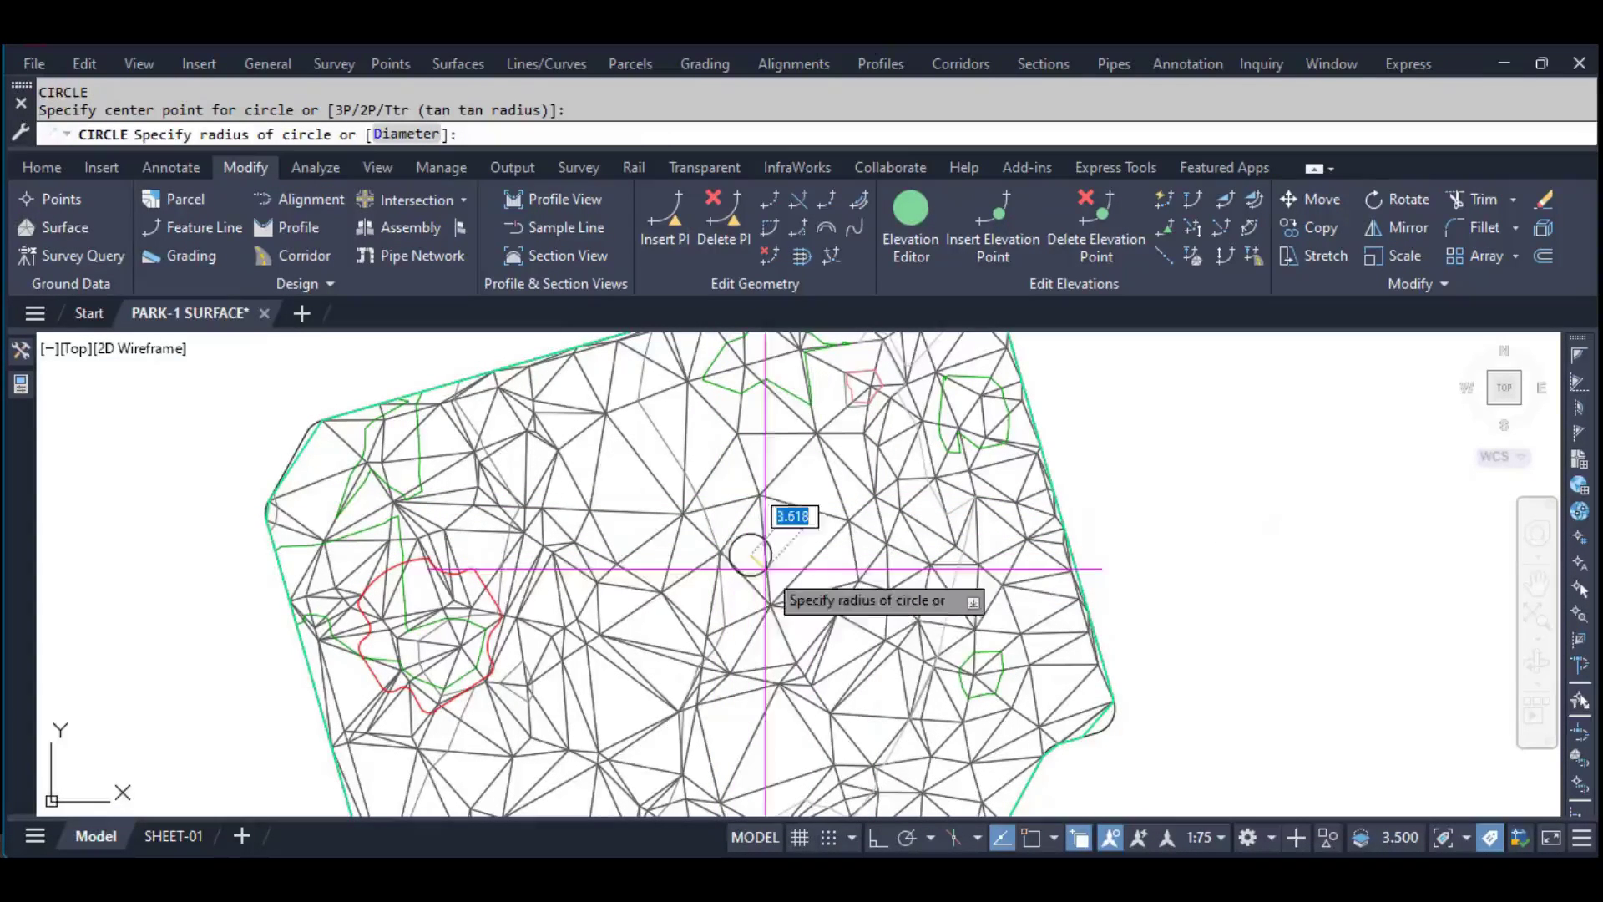
{"action": "left_click", "coordinate": [821, 619]}
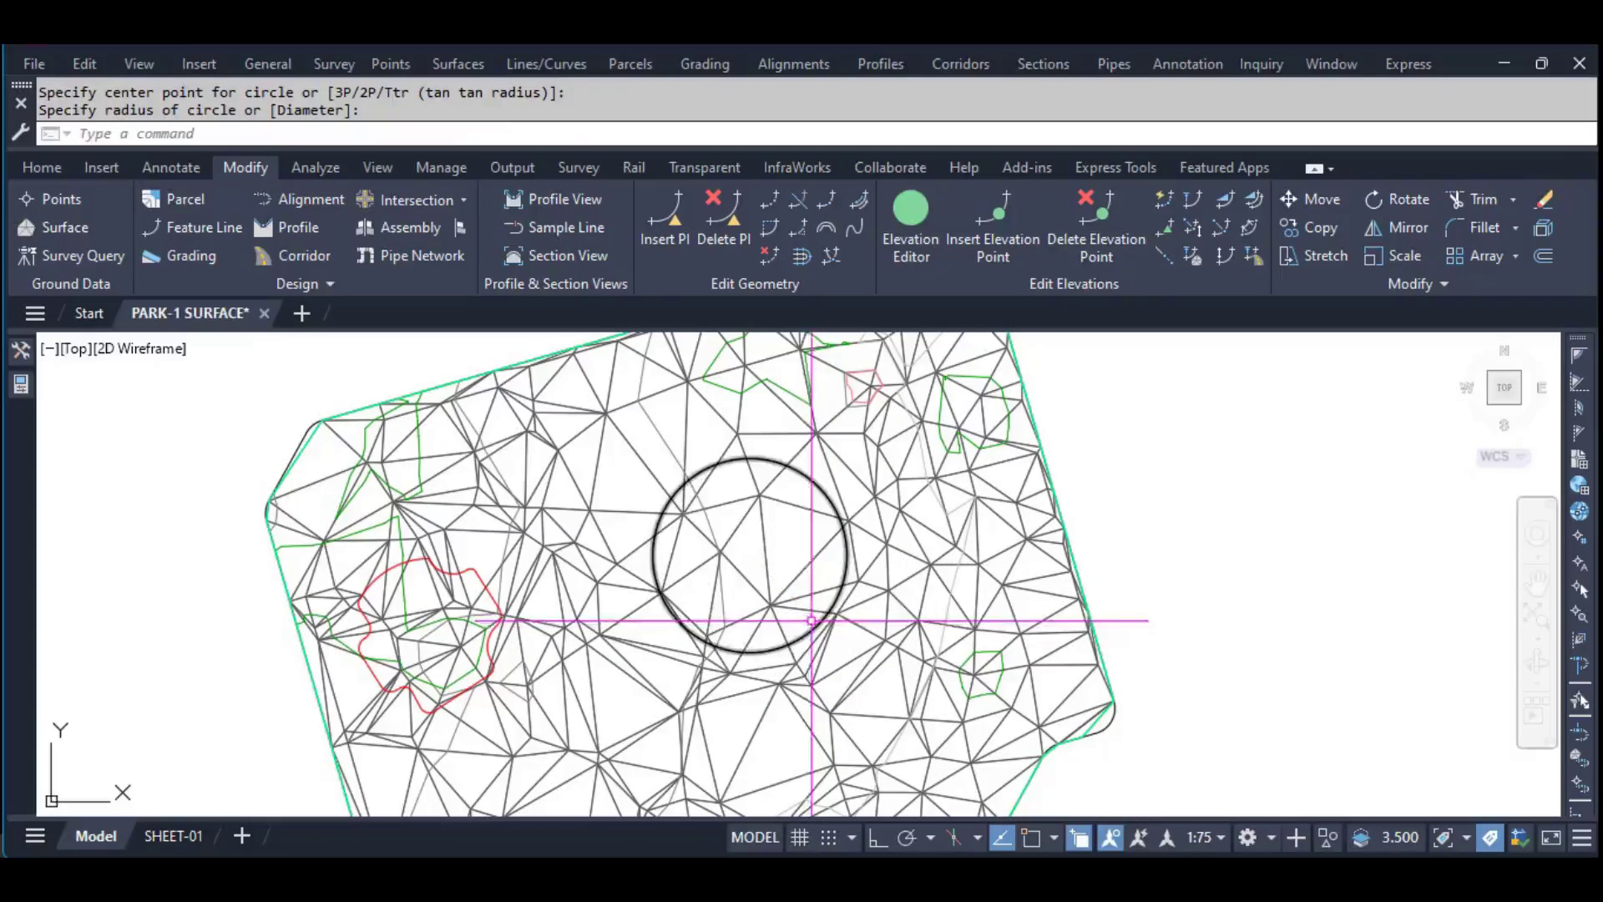
{"action": "middle_click_drag", "start_coordinate": [784, 597], "coordinate": [759, 582]}
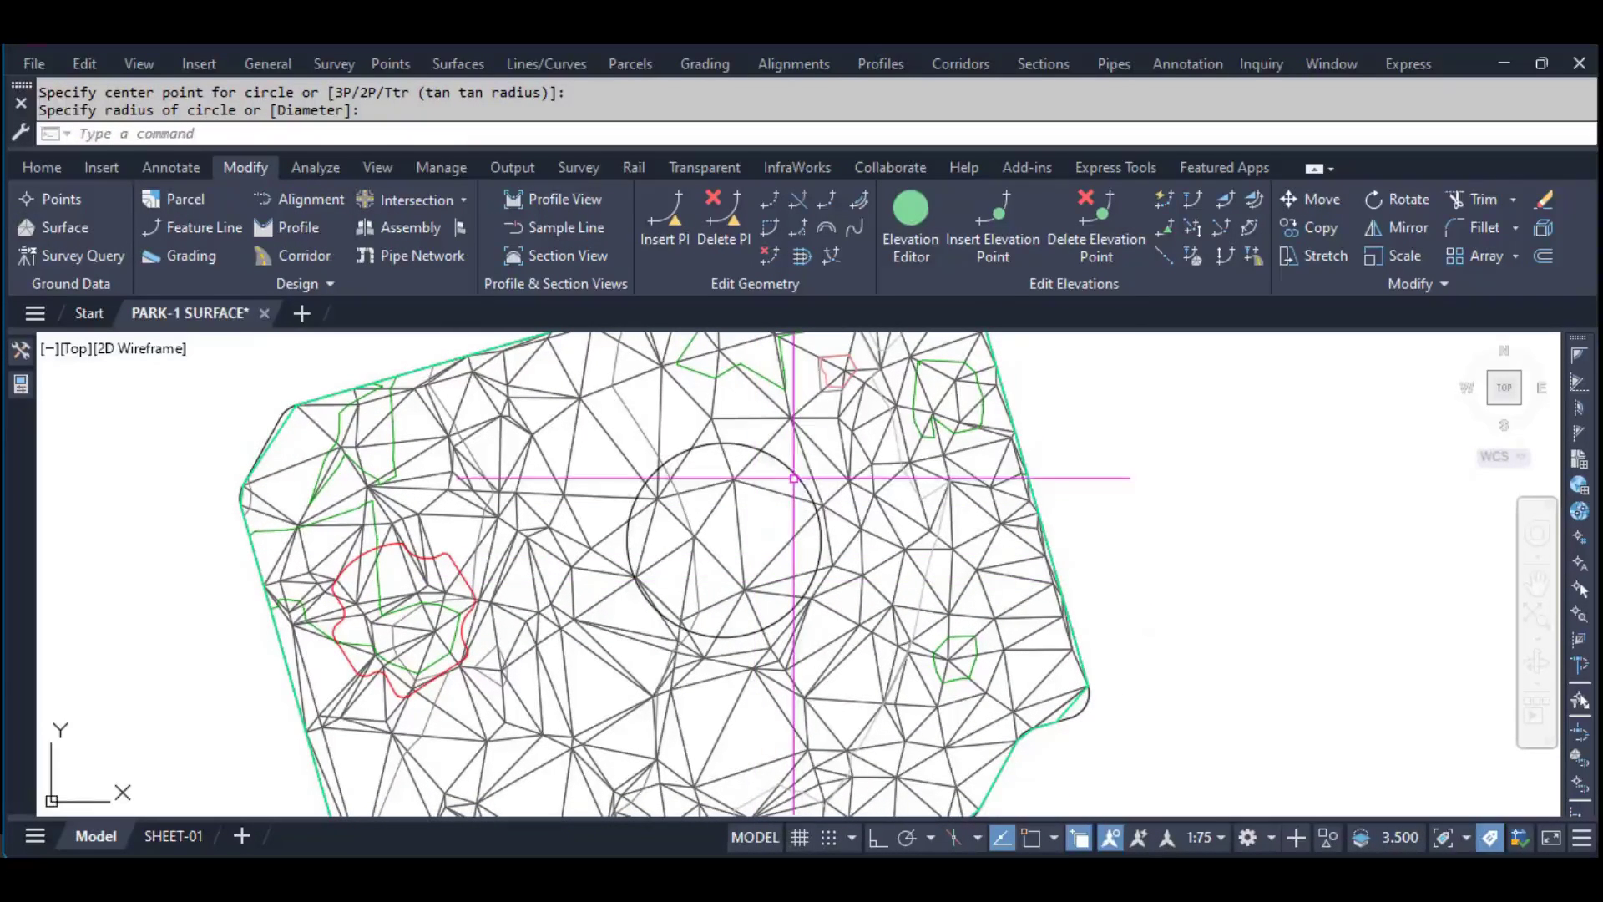
Move the circle just outside the right edge of the surface
{"action": "left_click", "coordinate": [790, 466]}
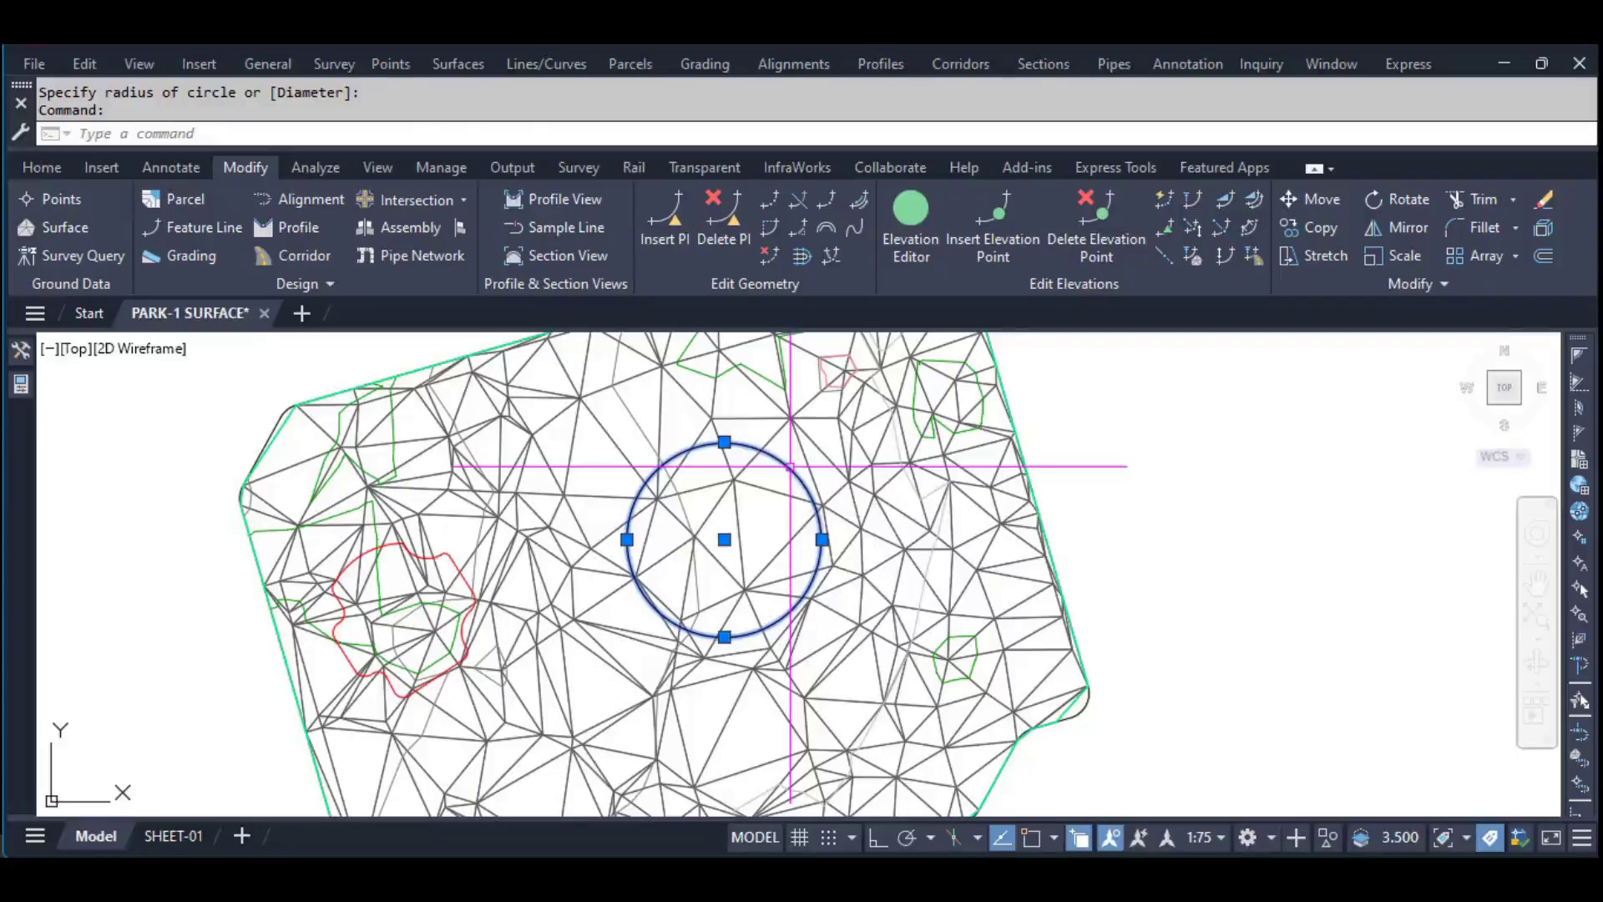
{"action": "type", "text": "m"}
{"action": "key", "text": "Return"}
{"action": "left_click", "coordinate": [769, 456]}
{"action": "key", "text": "Escape"}
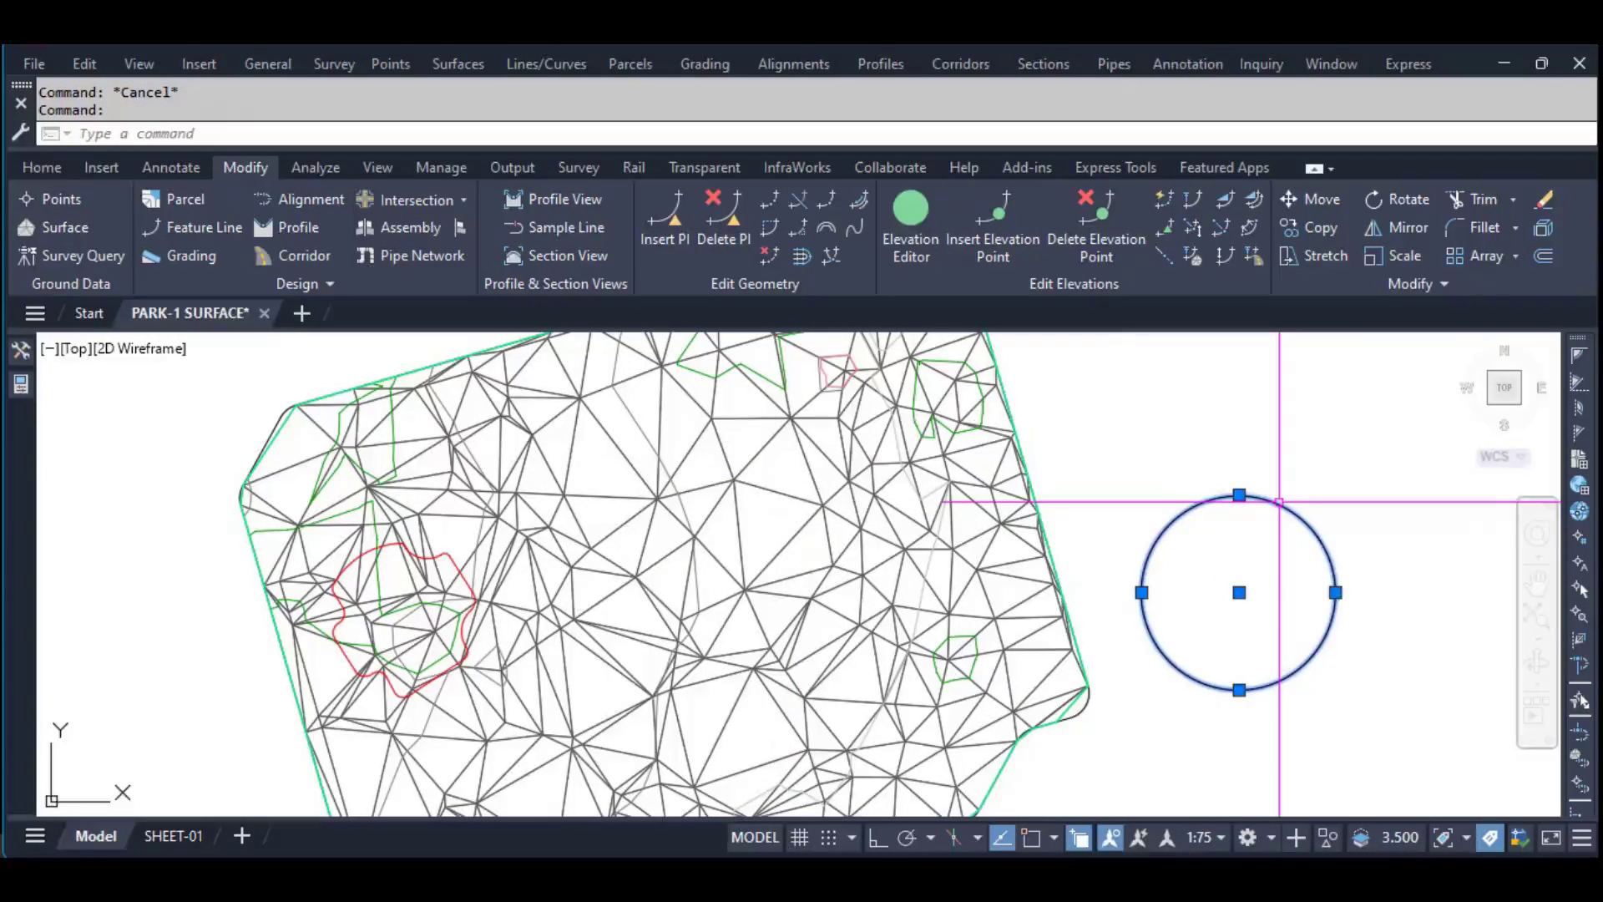
{"action": "key", "text": "Escape"}
{"action": "type", "text": "bo"}
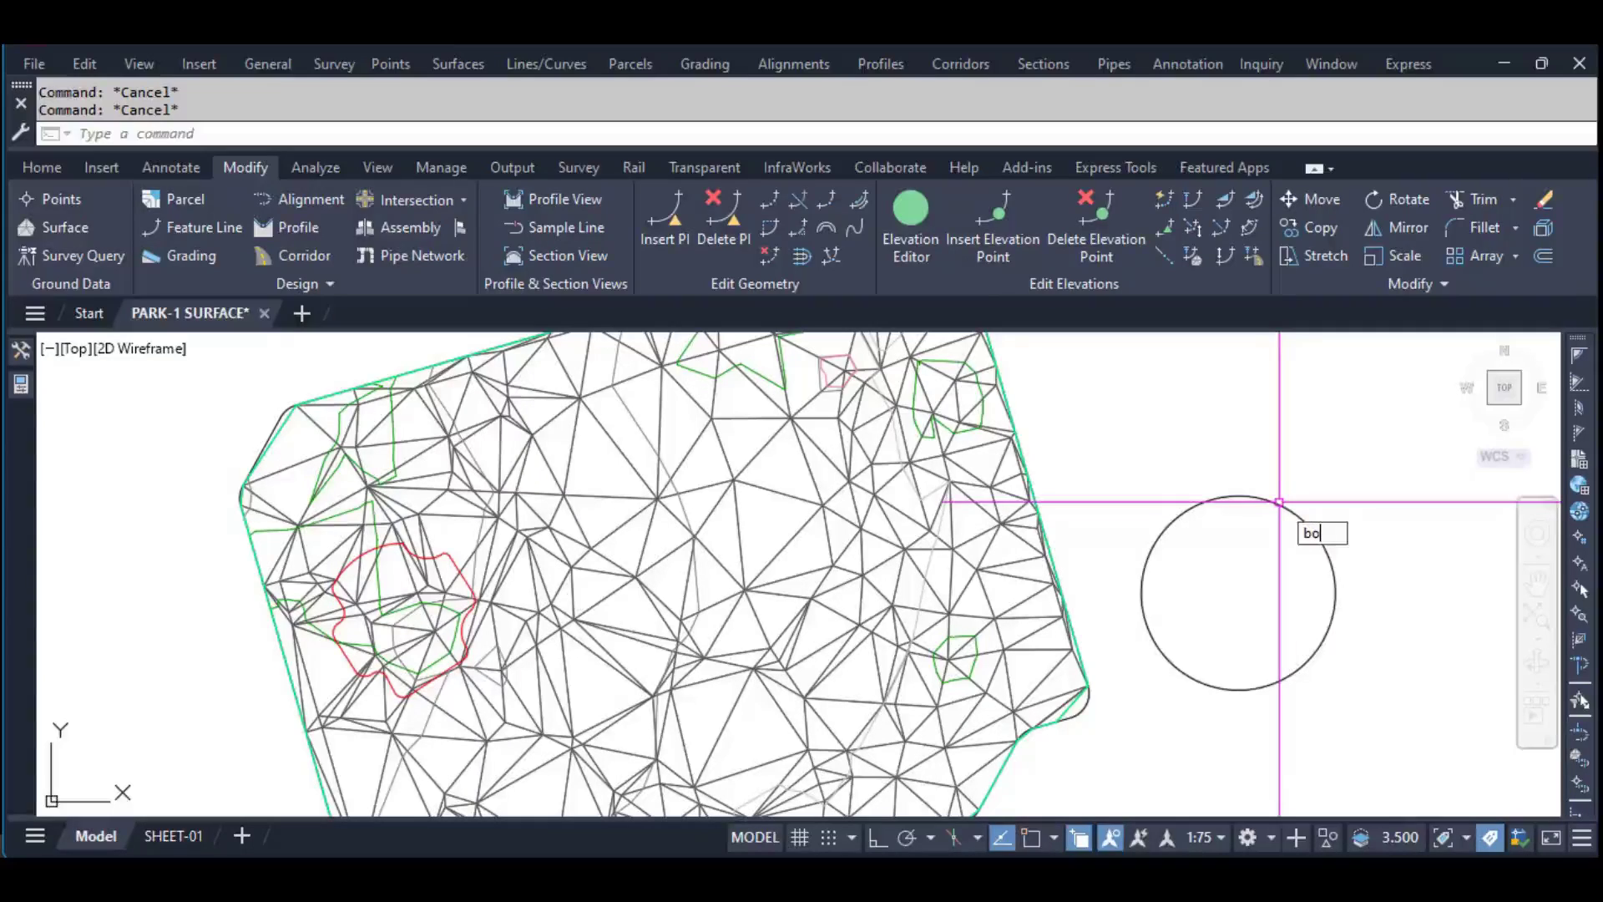
Create a boundary polyline by picking points inside the circle
{"action": "key", "text": "Return"}
{"action": "left_click", "coordinate": [666, 173]}
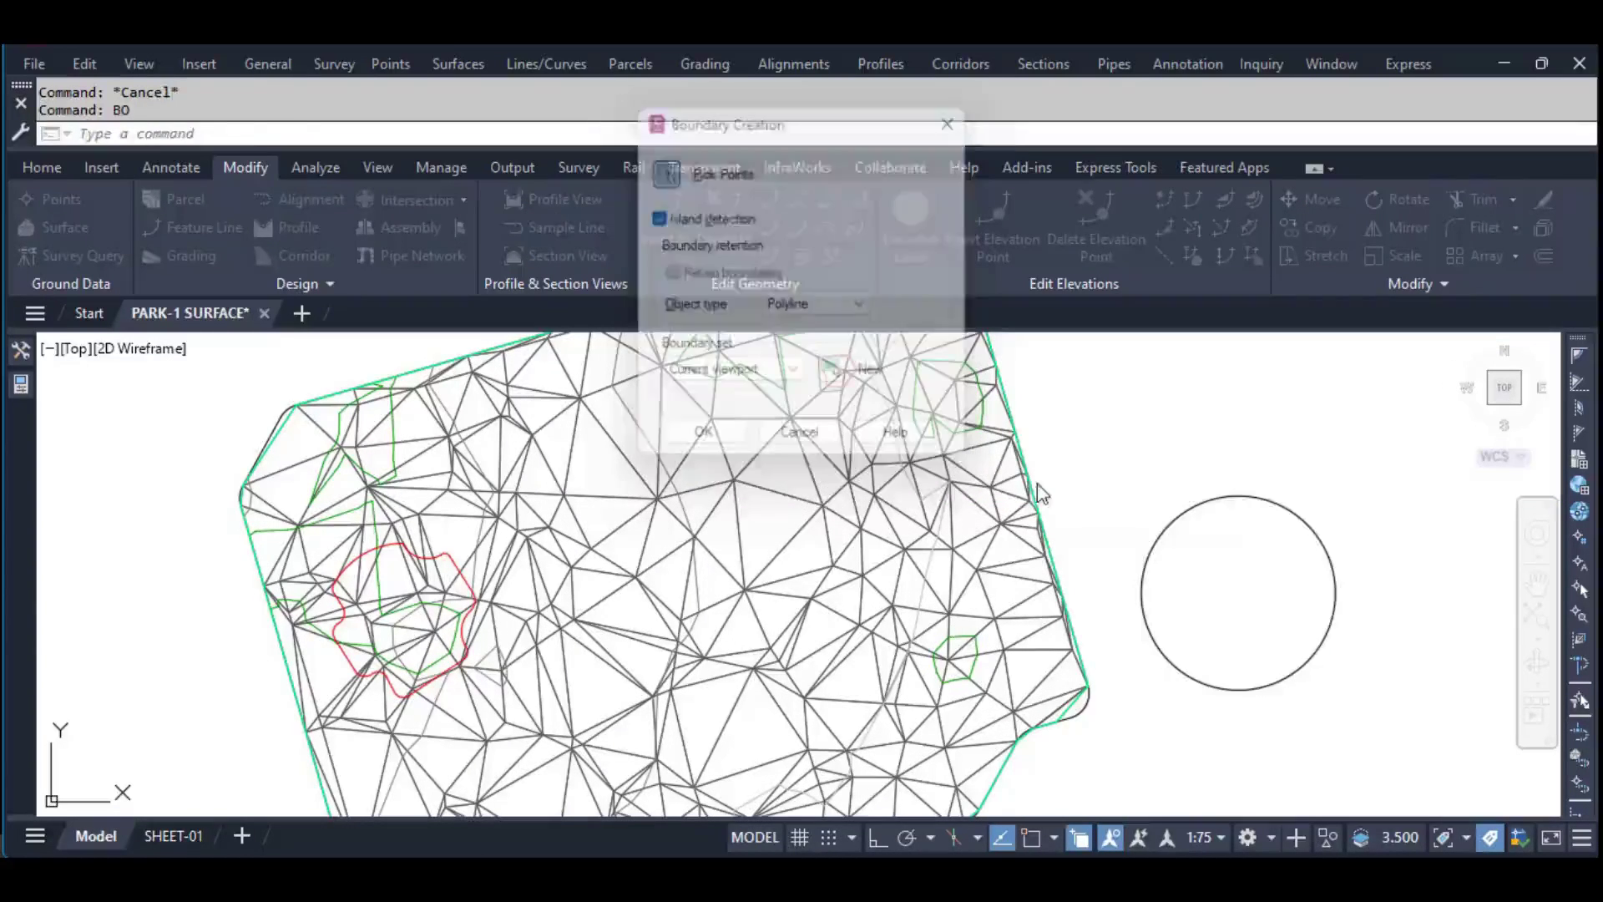
{"action": "left_click", "coordinate": [1198, 542]}
{"action": "key", "text": "Return"}
{"action": "key", "text": "Escape"}
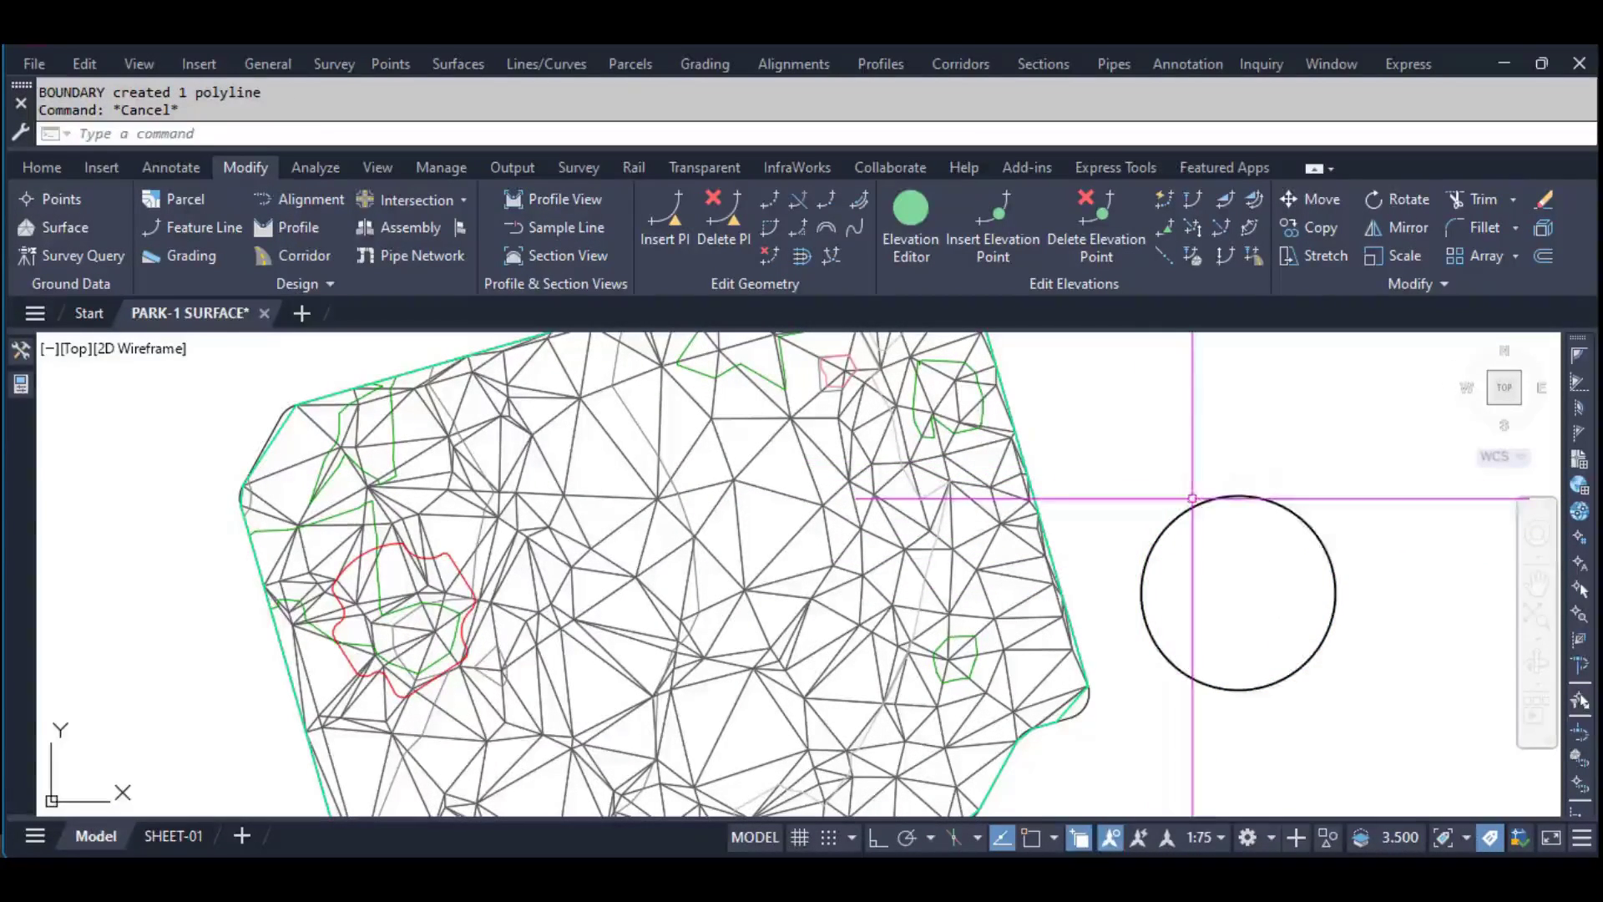
Move the new polyline into the surface and delete the original circle
{"action": "left_click", "coordinate": [1191, 483]}
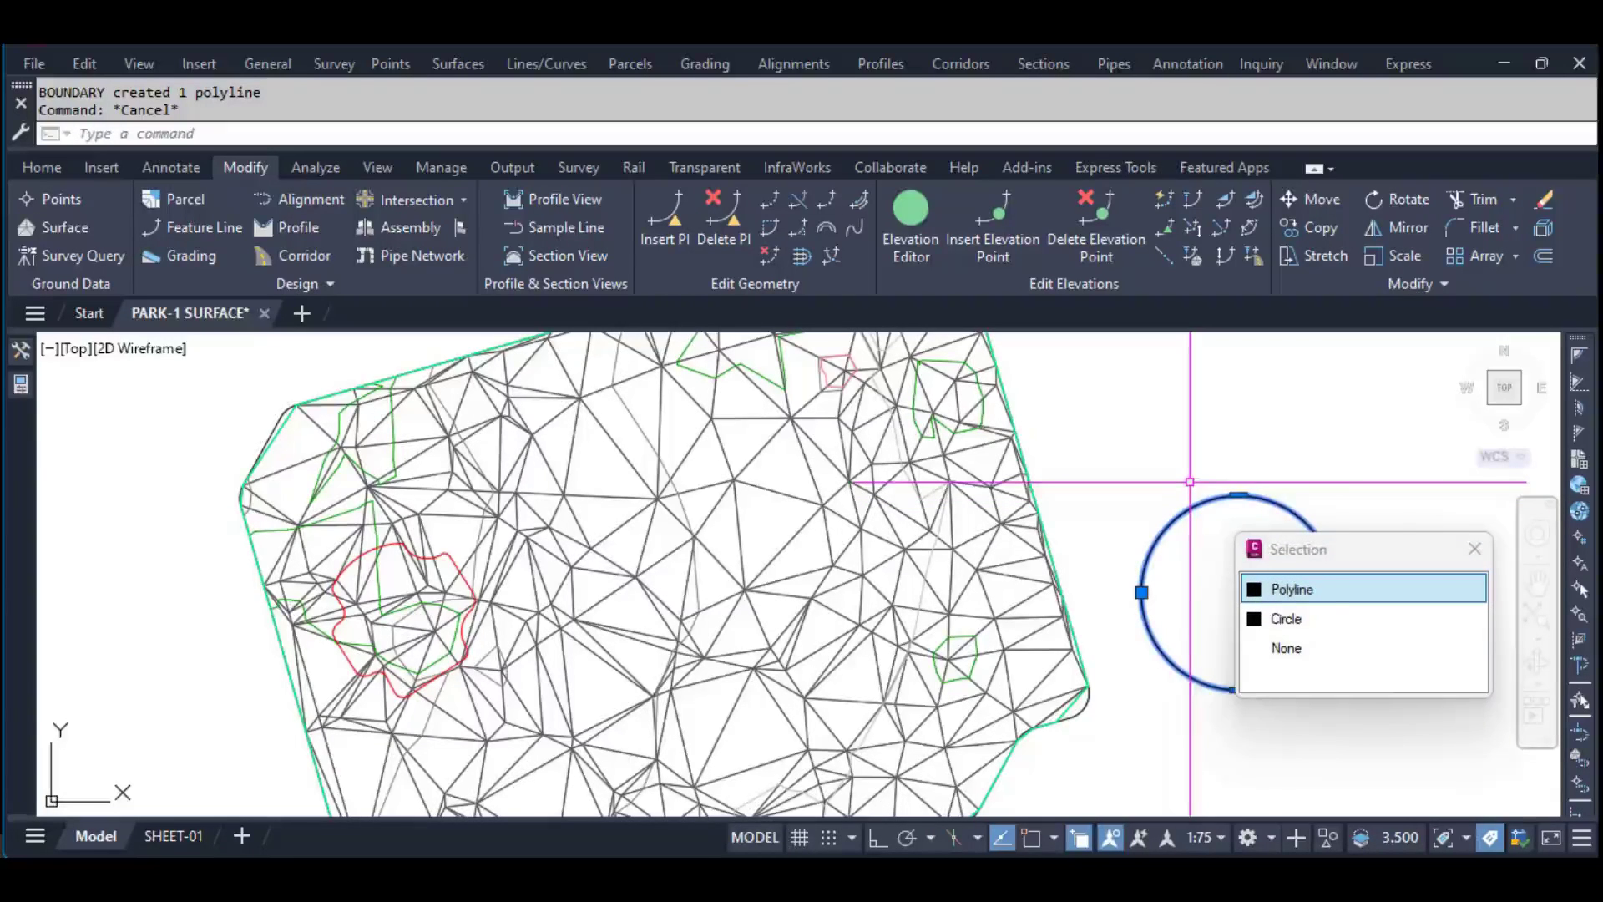
{"action": "left_click", "coordinate": [1293, 591]}
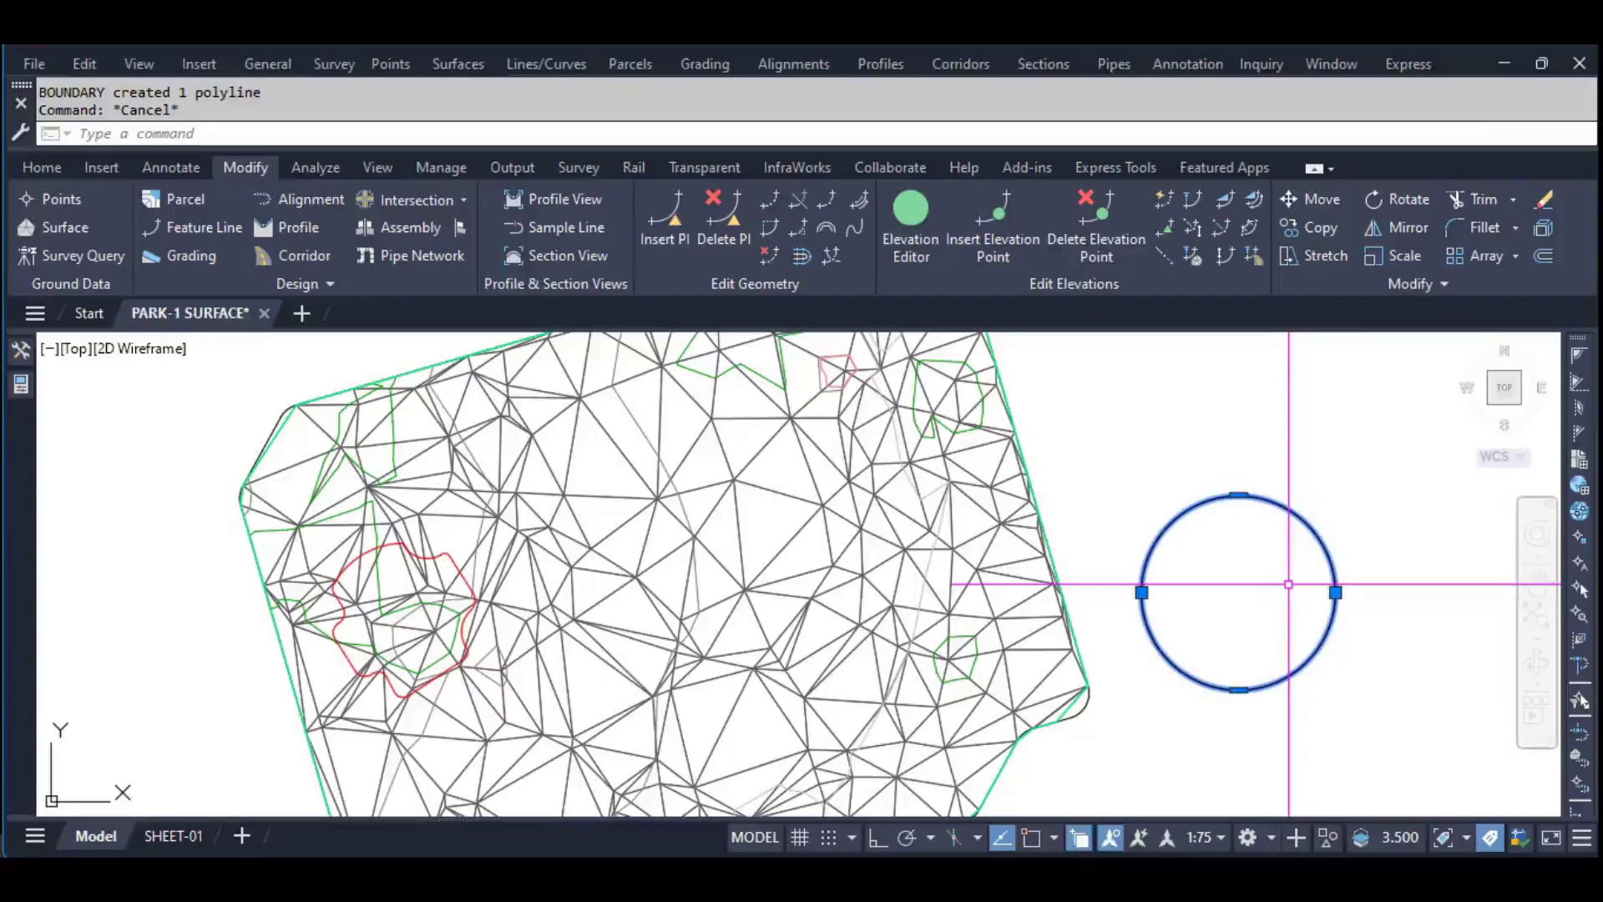
{"action": "type", "text": "m"}
{"action": "key", "text": "Return"}
{"action": "left_click", "coordinate": [1278, 593]}
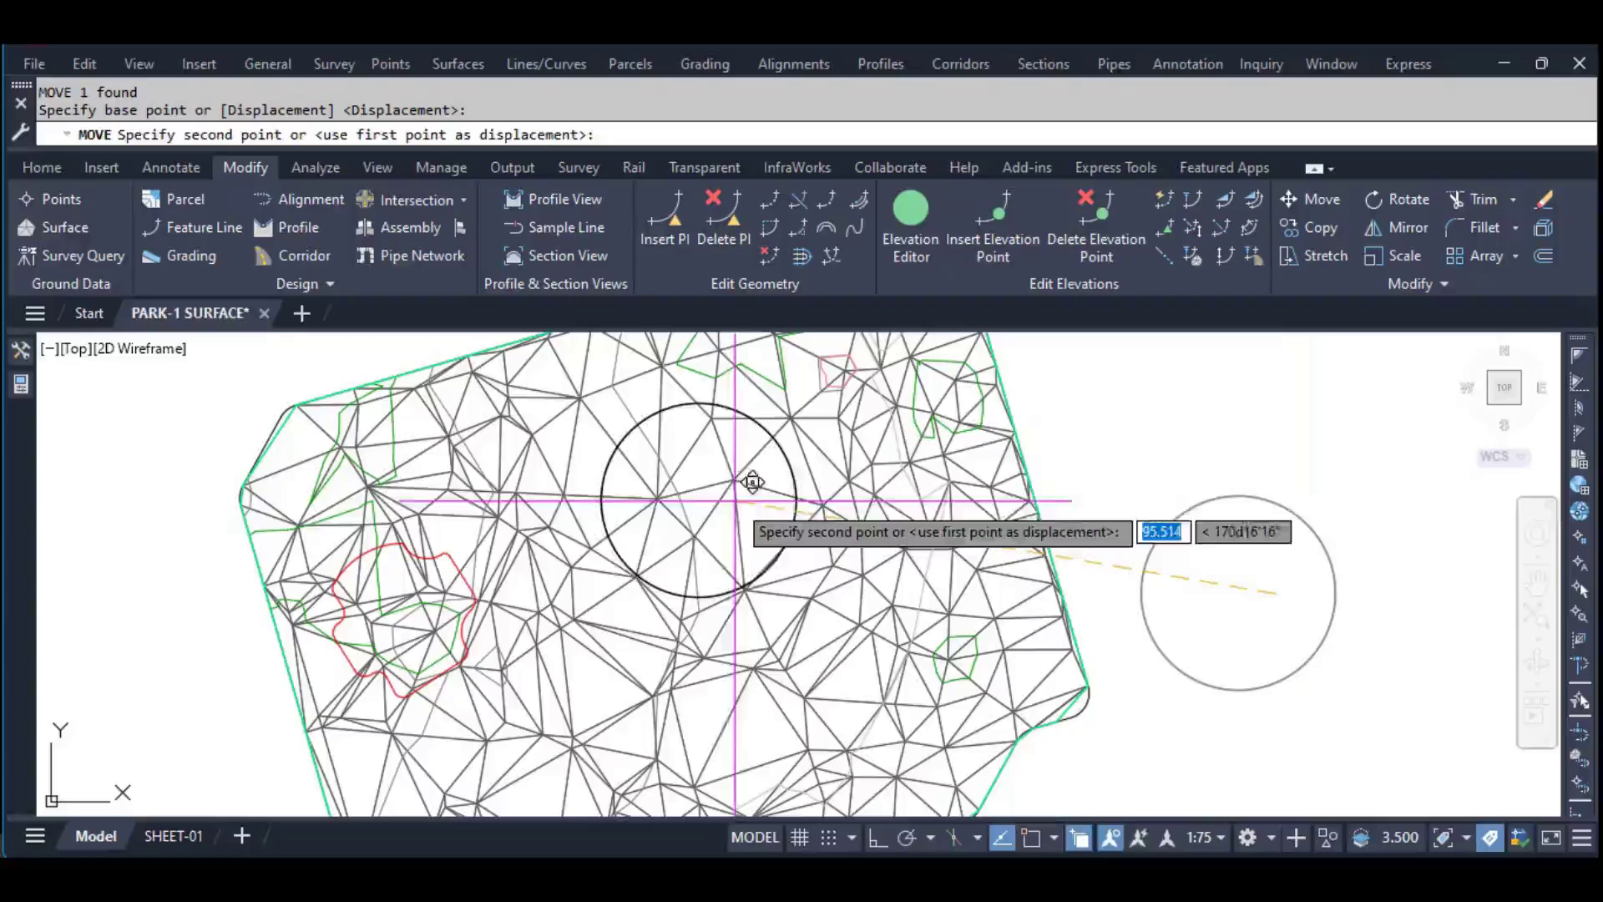
{"action": "key", "text": "Escape"}
{"action": "left_click", "coordinate": [1262, 591]}
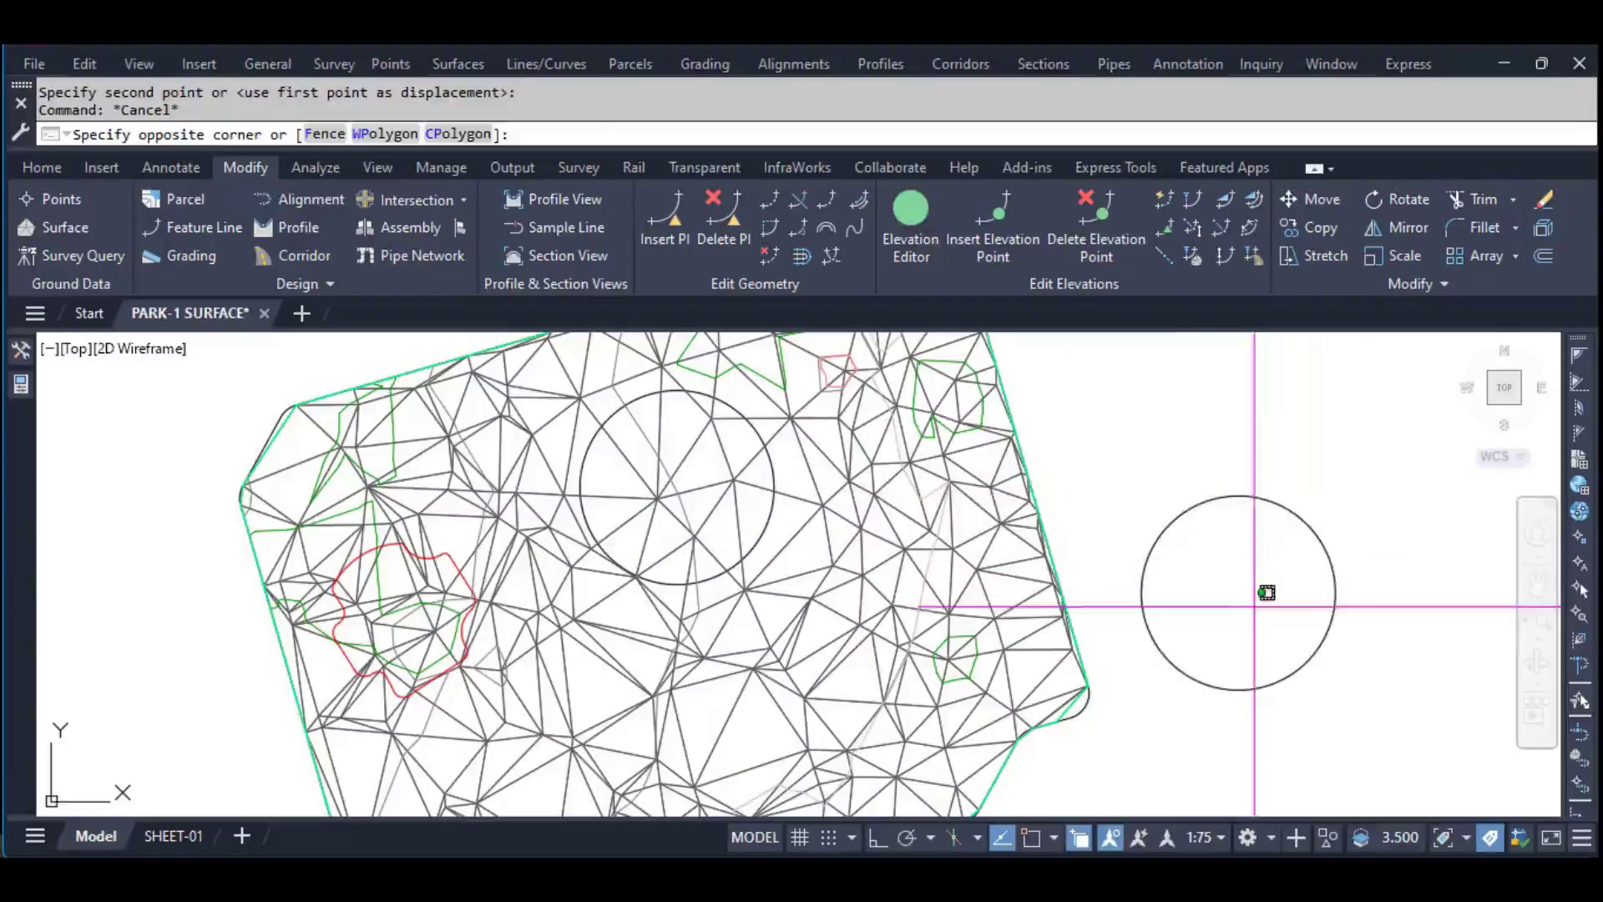
{"action": "left_click", "coordinate": [1161, 480]}
{"action": "key", "text": "Delete"}
Give the circular polyline Color Red and Lineweight 0.30 in Properties
{"action": "scroll", "coordinate": [858, 518], "scroll_direction": "down", "scroll_amount": 3}
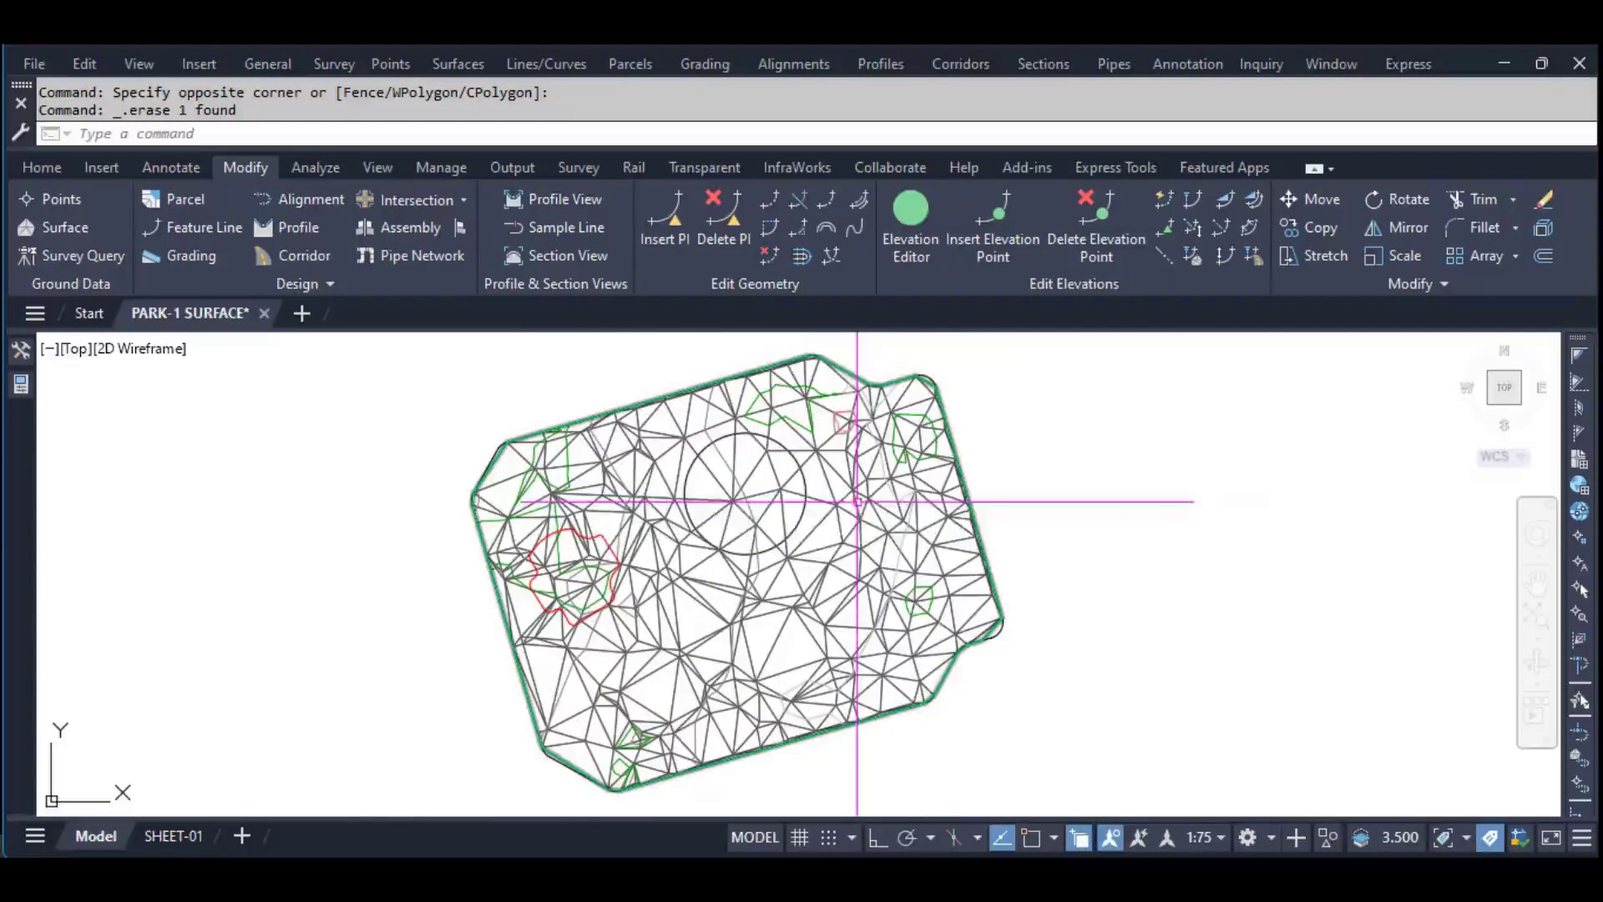
{"action": "scroll", "coordinate": [846, 535], "scroll_direction": "down", "scroll_amount": 1}
{"action": "middle_click_drag", "start_coordinate": [846, 534], "coordinate": [839, 531]}
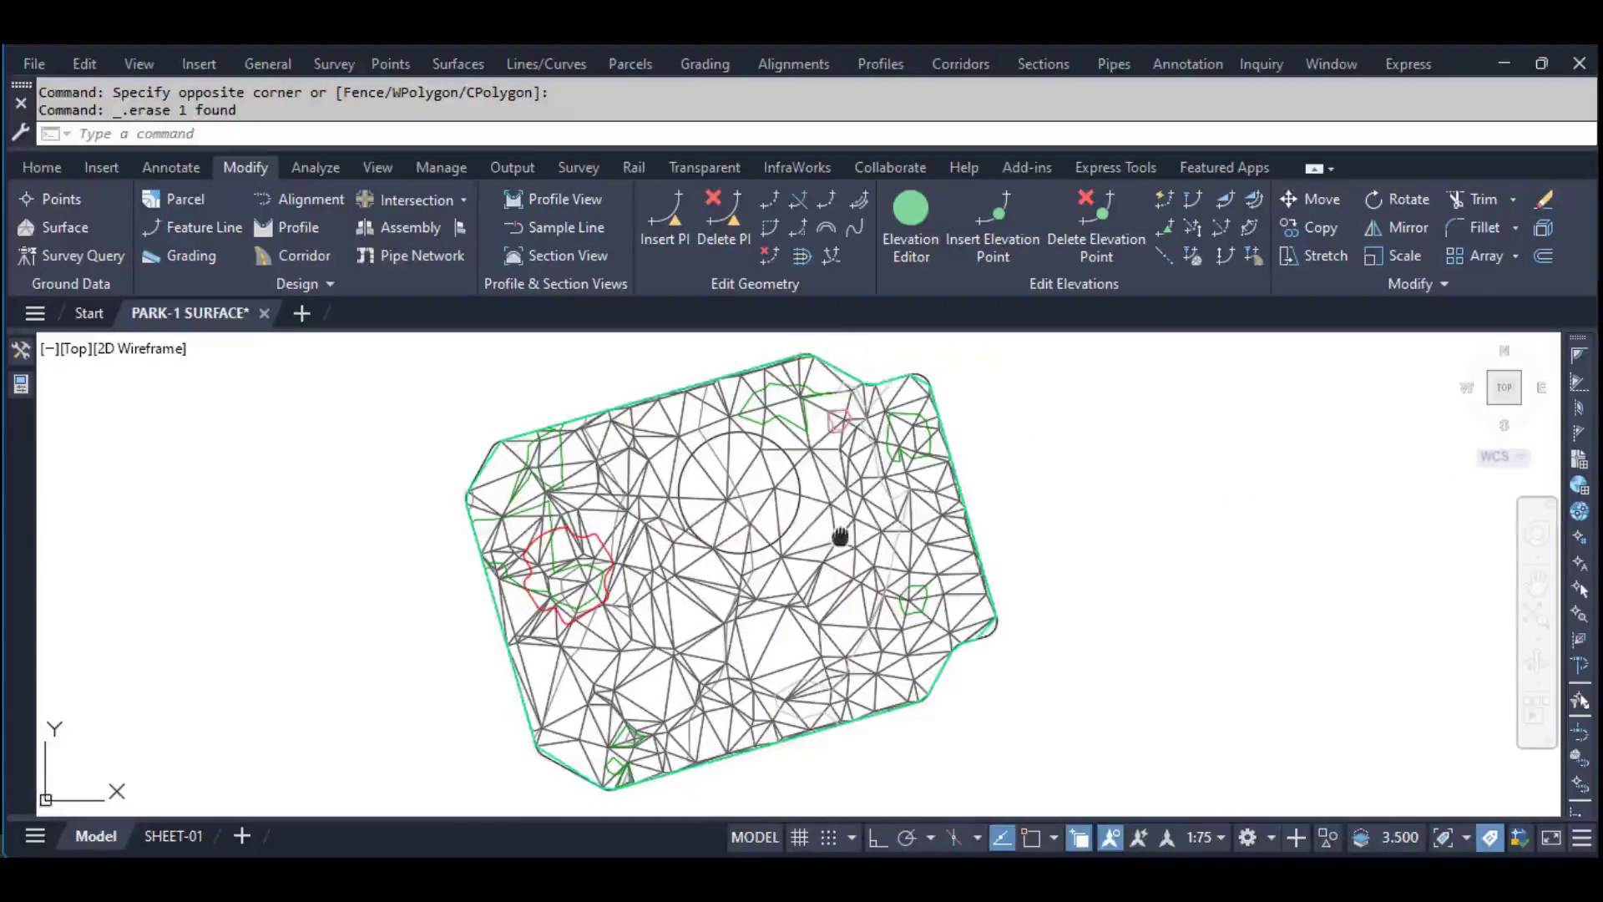
{"action": "left_click", "coordinate": [803, 492]}
{"action": "key", "text": "ctrl+1"}
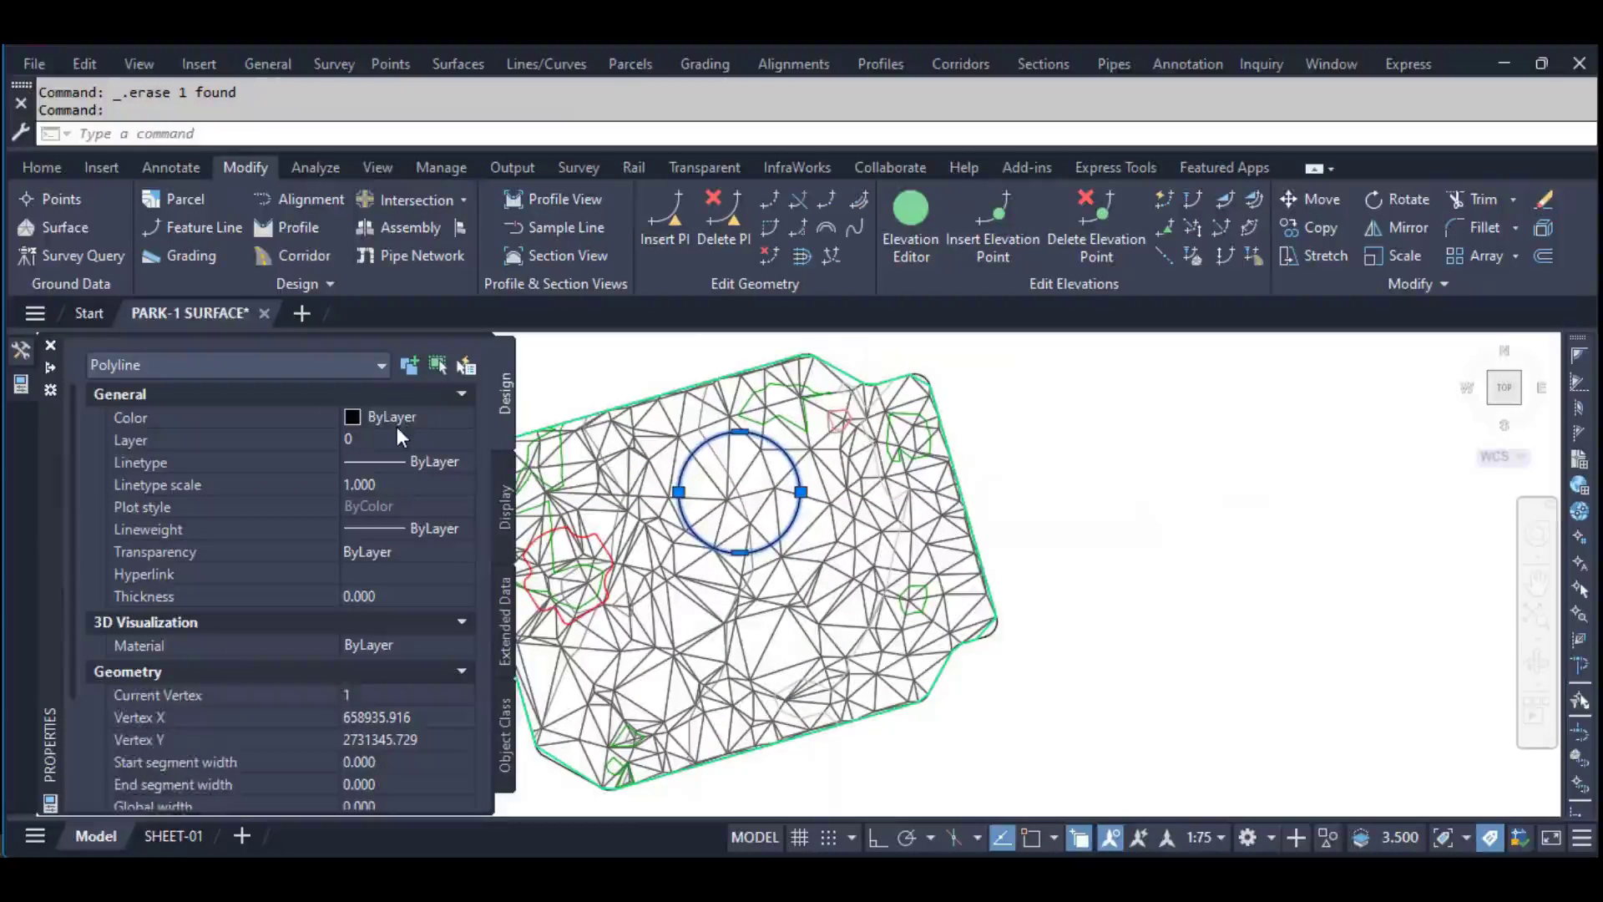
{"action": "left_click", "coordinate": [398, 424]}
{"action": "left_click", "coordinate": [391, 479]}
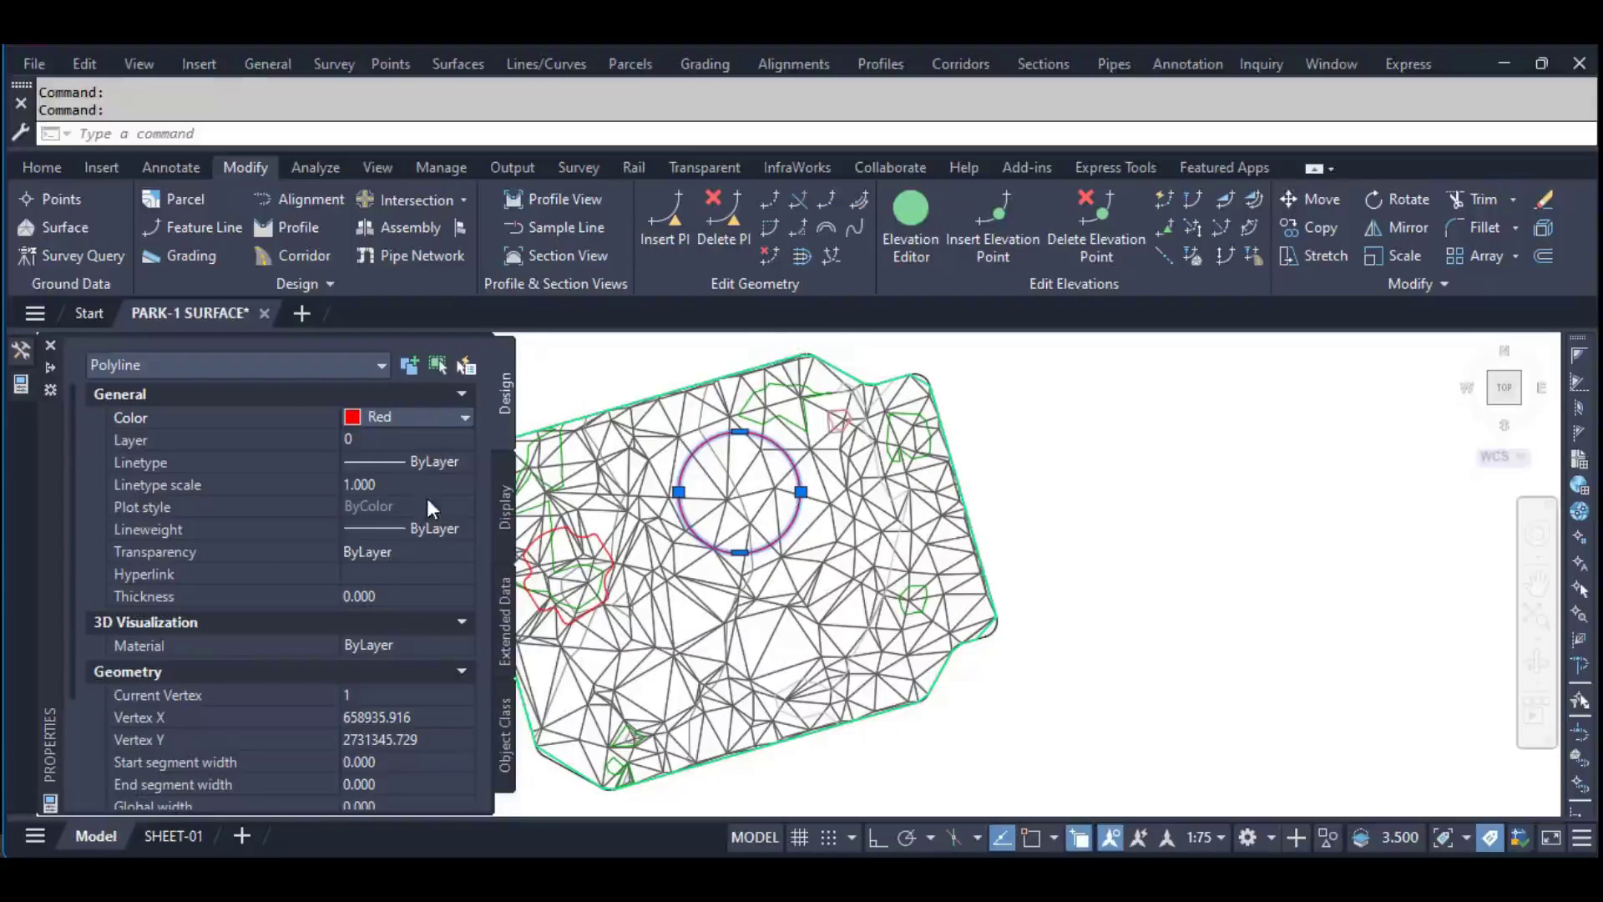
{"action": "left_click", "coordinate": [434, 530]}
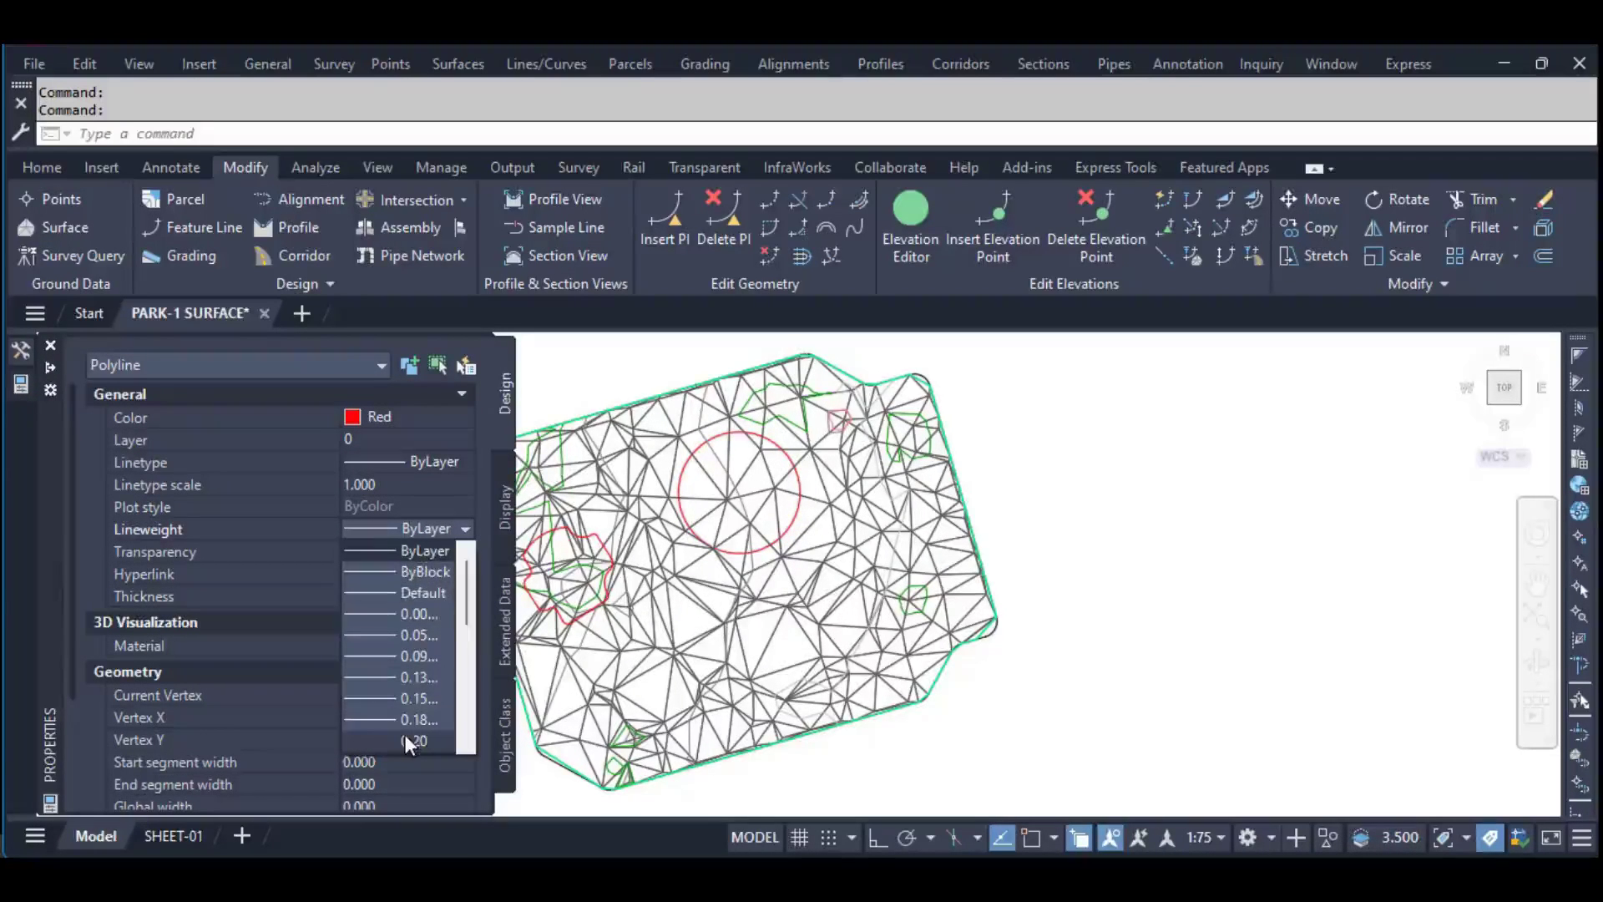
{"action": "scroll", "coordinate": [404, 730], "scroll_direction": "down", "scroll_amount": 2}
{"action": "left_click", "coordinate": [399, 649]}
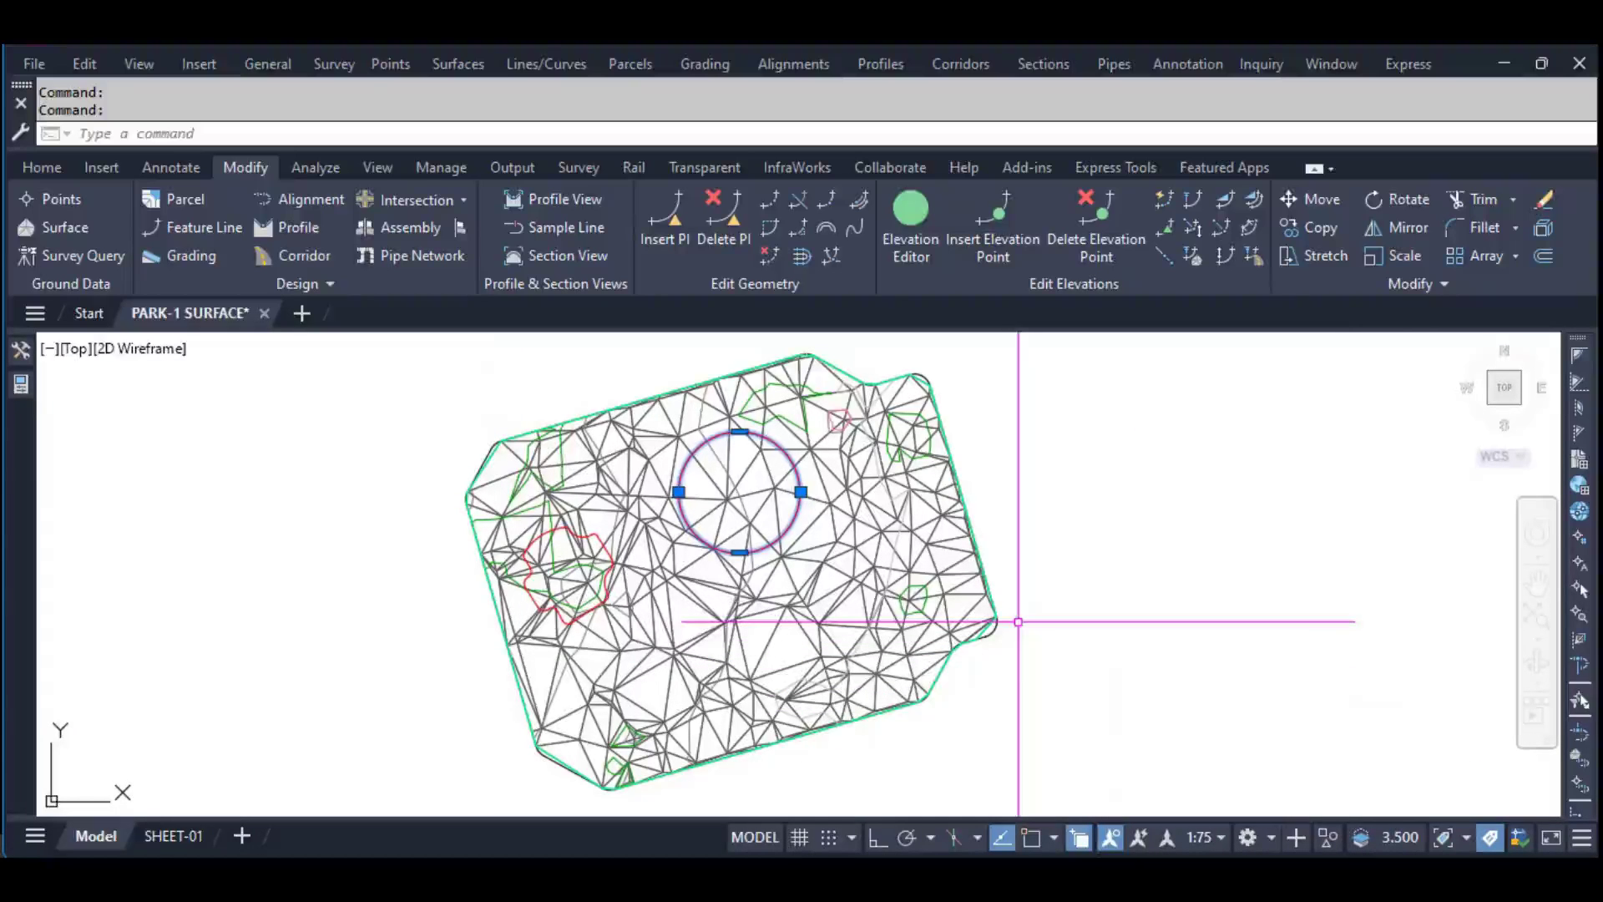
{"action": "key", "text": "Escape"}
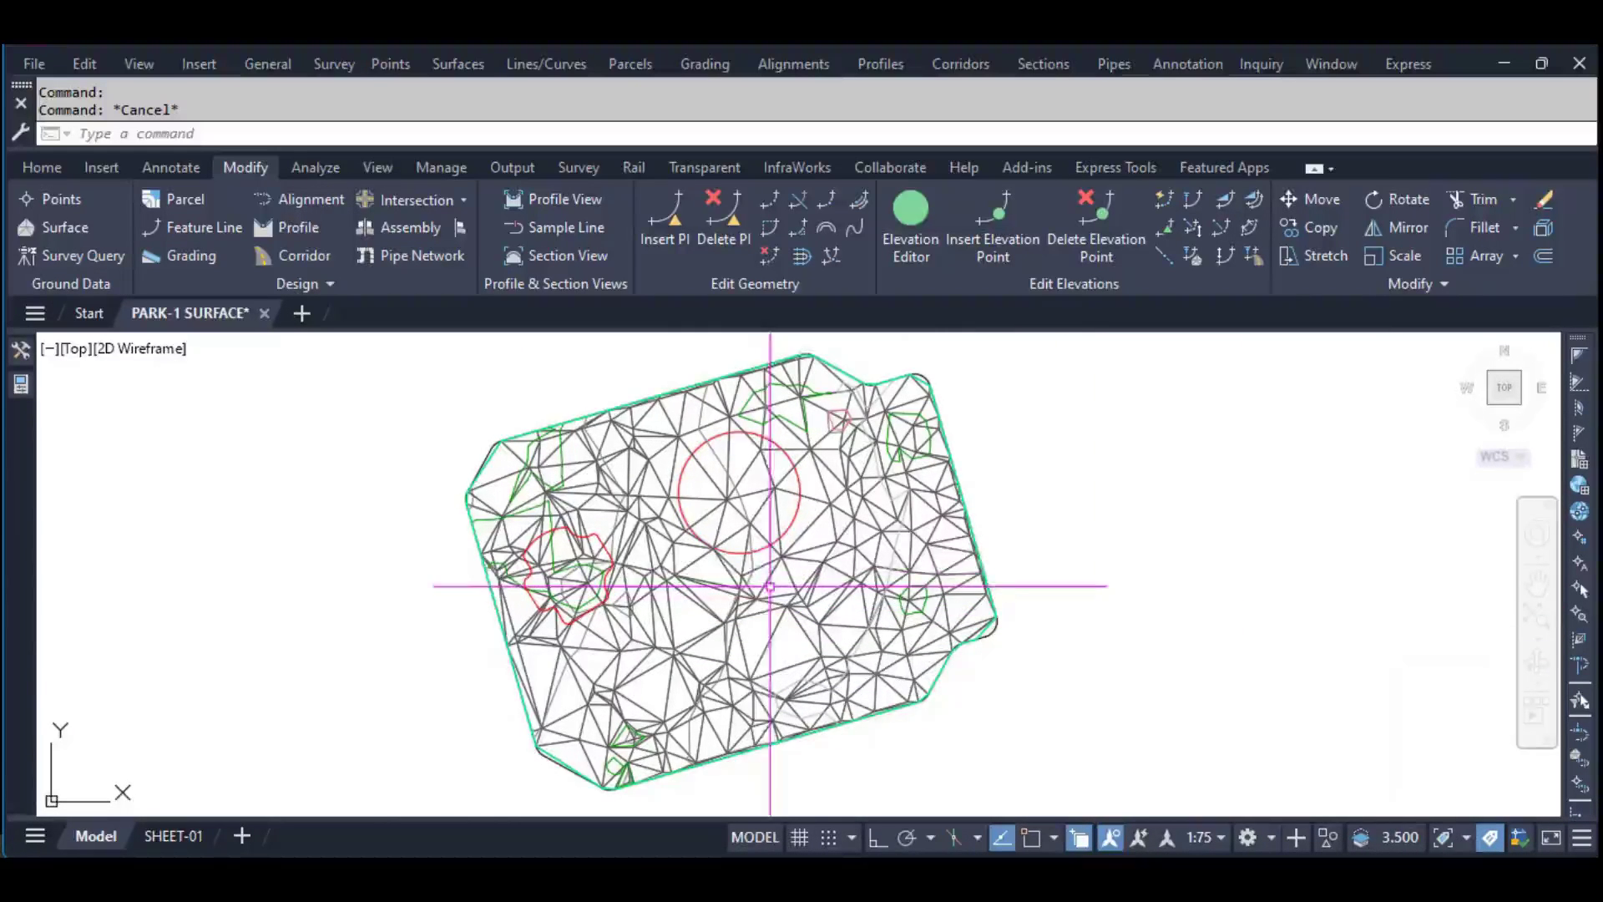
{"action": "key", "text": "Escape"}
Reselect the red polyline and bring up the Prospector tree
{"action": "scroll", "coordinate": [785, 472], "scroll_direction": "up", "scroll_amount": 2}
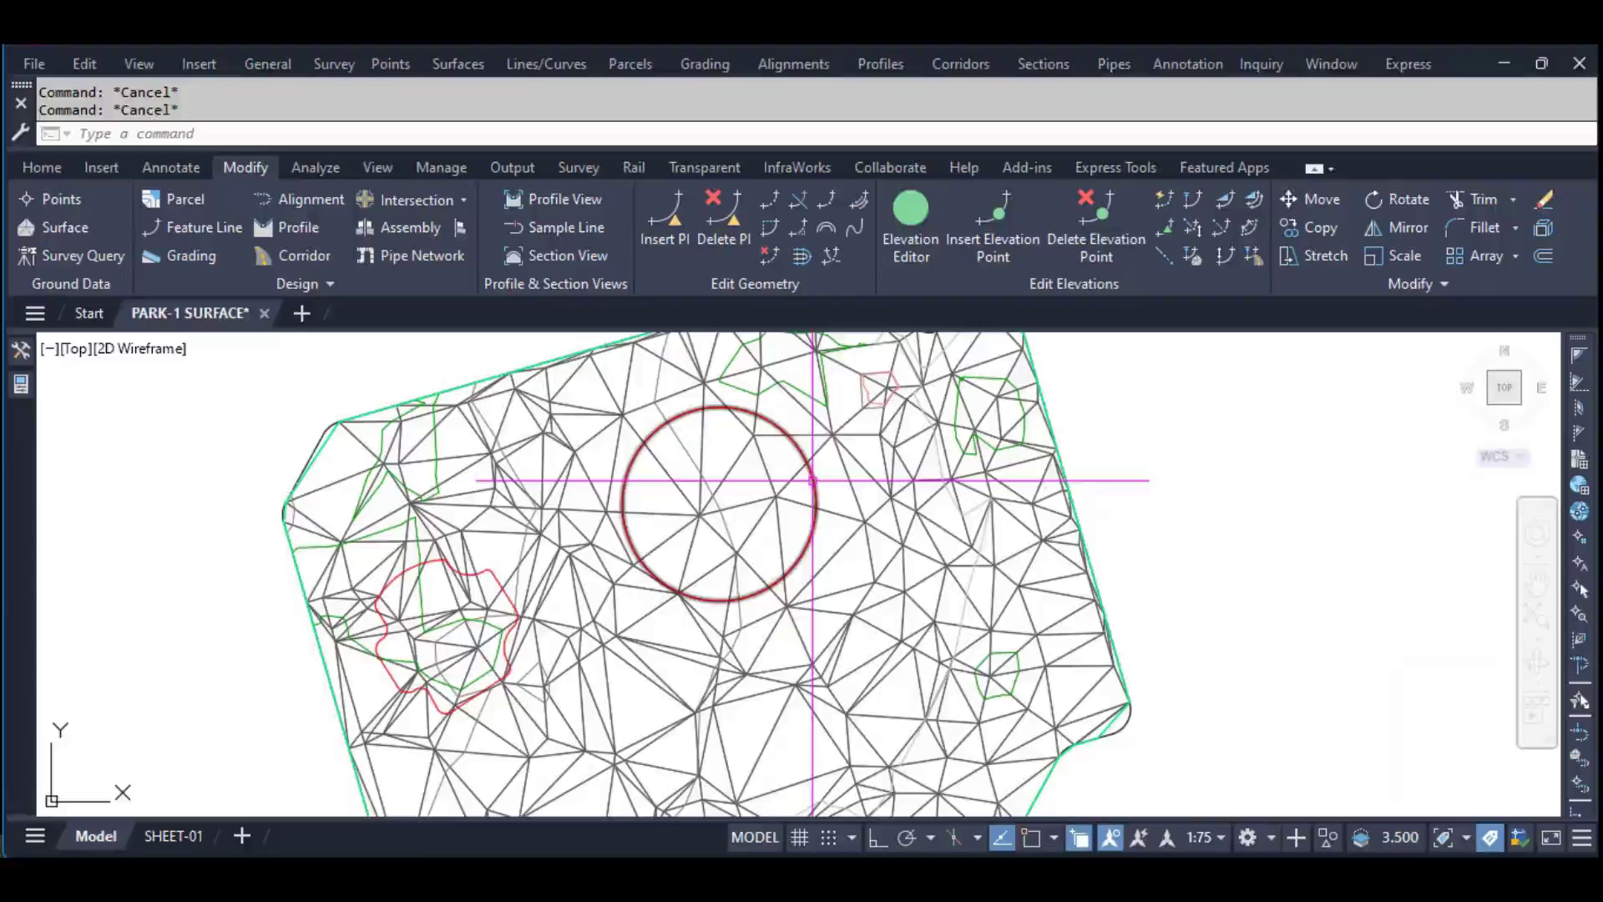
{"action": "left_click", "coordinate": [812, 477]}
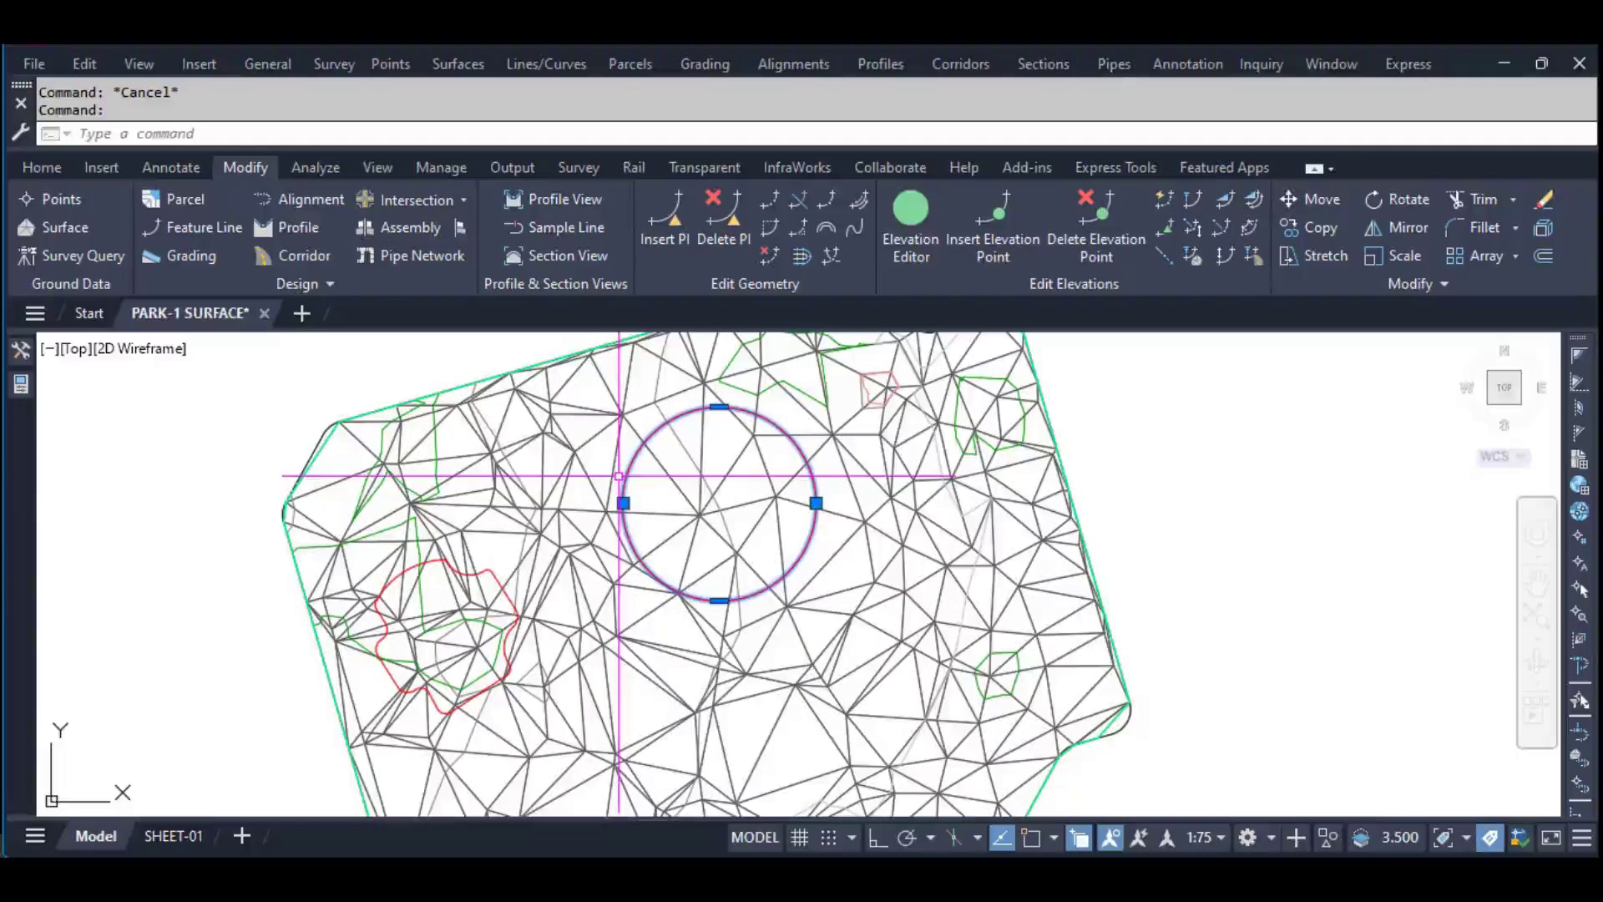
{"action": "scroll", "coordinate": [622, 477], "scroll_direction": "down", "scroll_amount": 2}
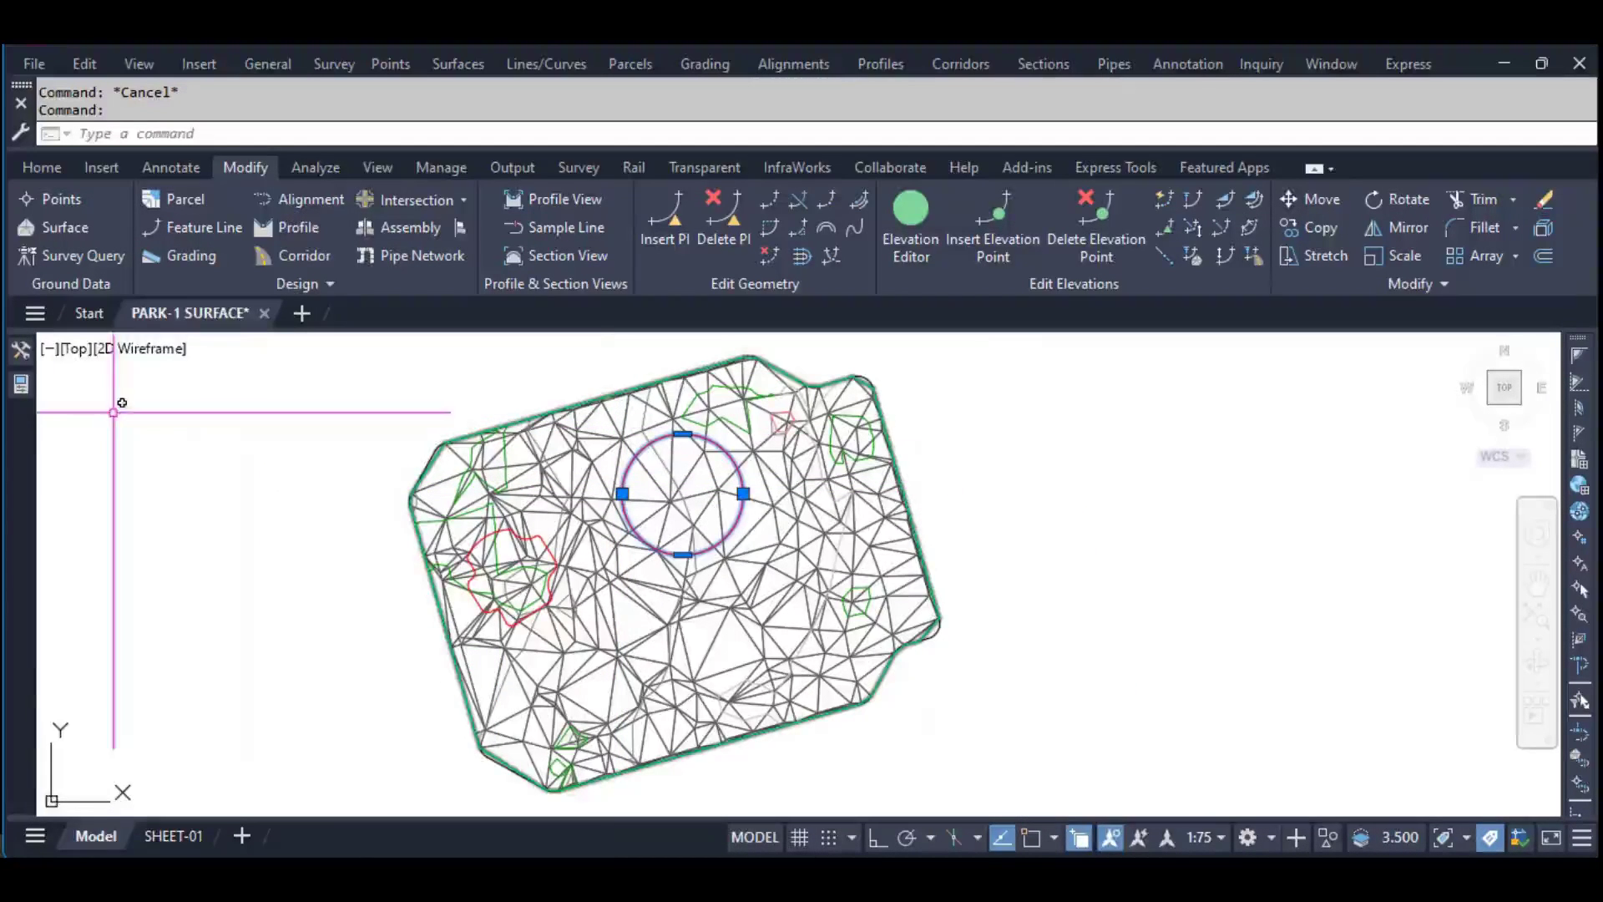
{"action": "left_click", "coordinate": [23, 353]}
Delete the OUTER boundary under Surfaces > DESIGN > Definition > Boundaries
{"action": "left_click", "coordinate": [105, 484]}
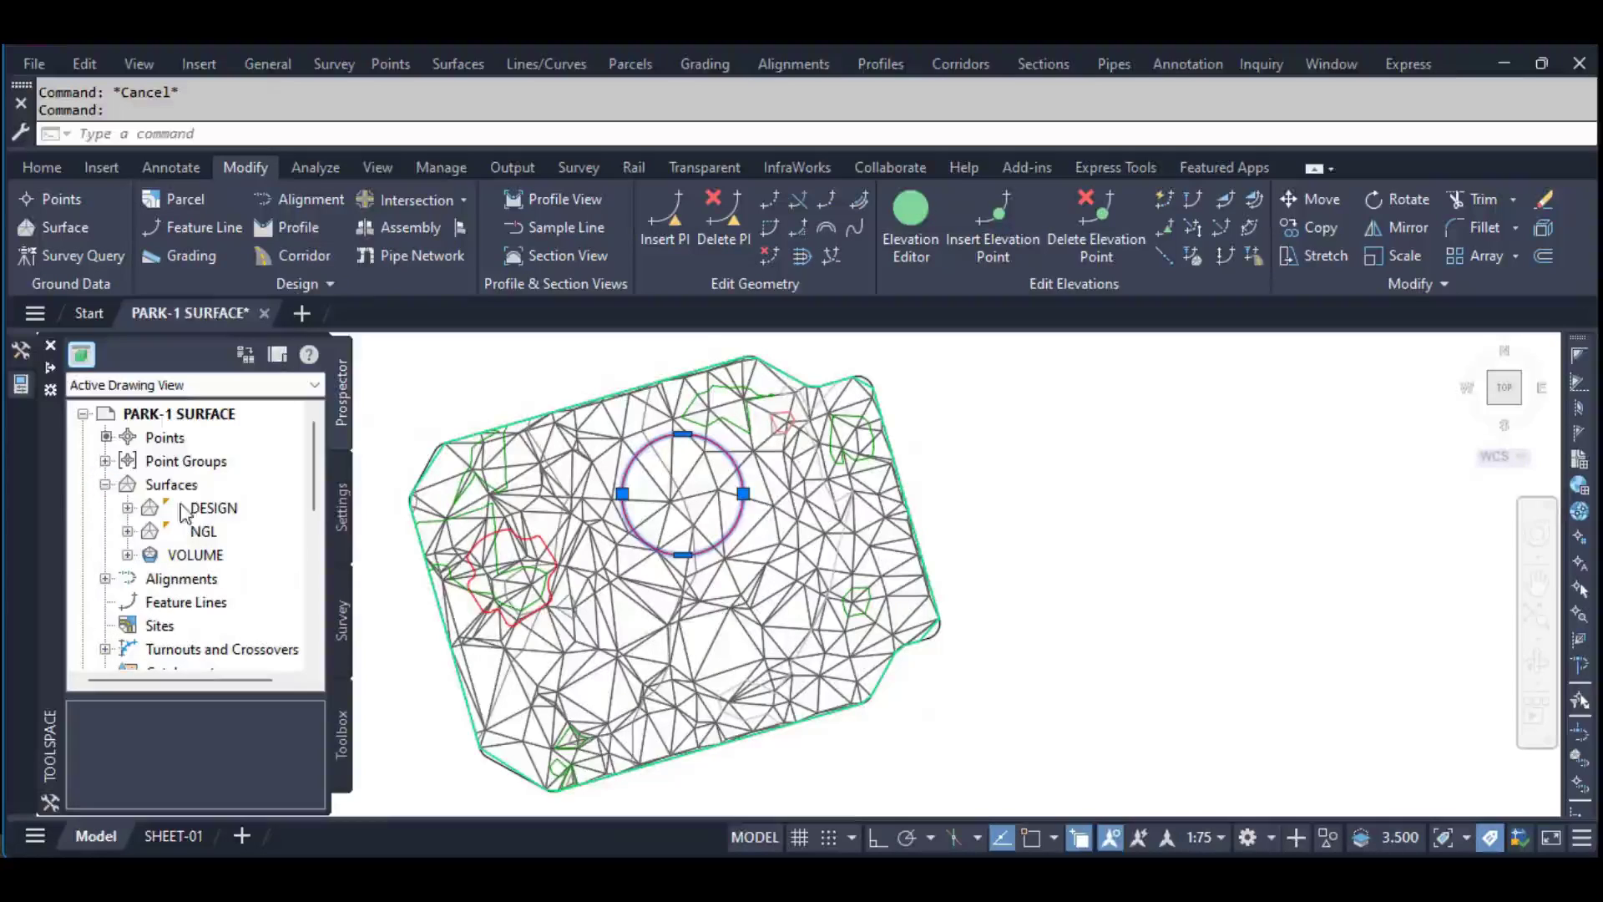
{"action": "left_click", "coordinate": [127, 508]}
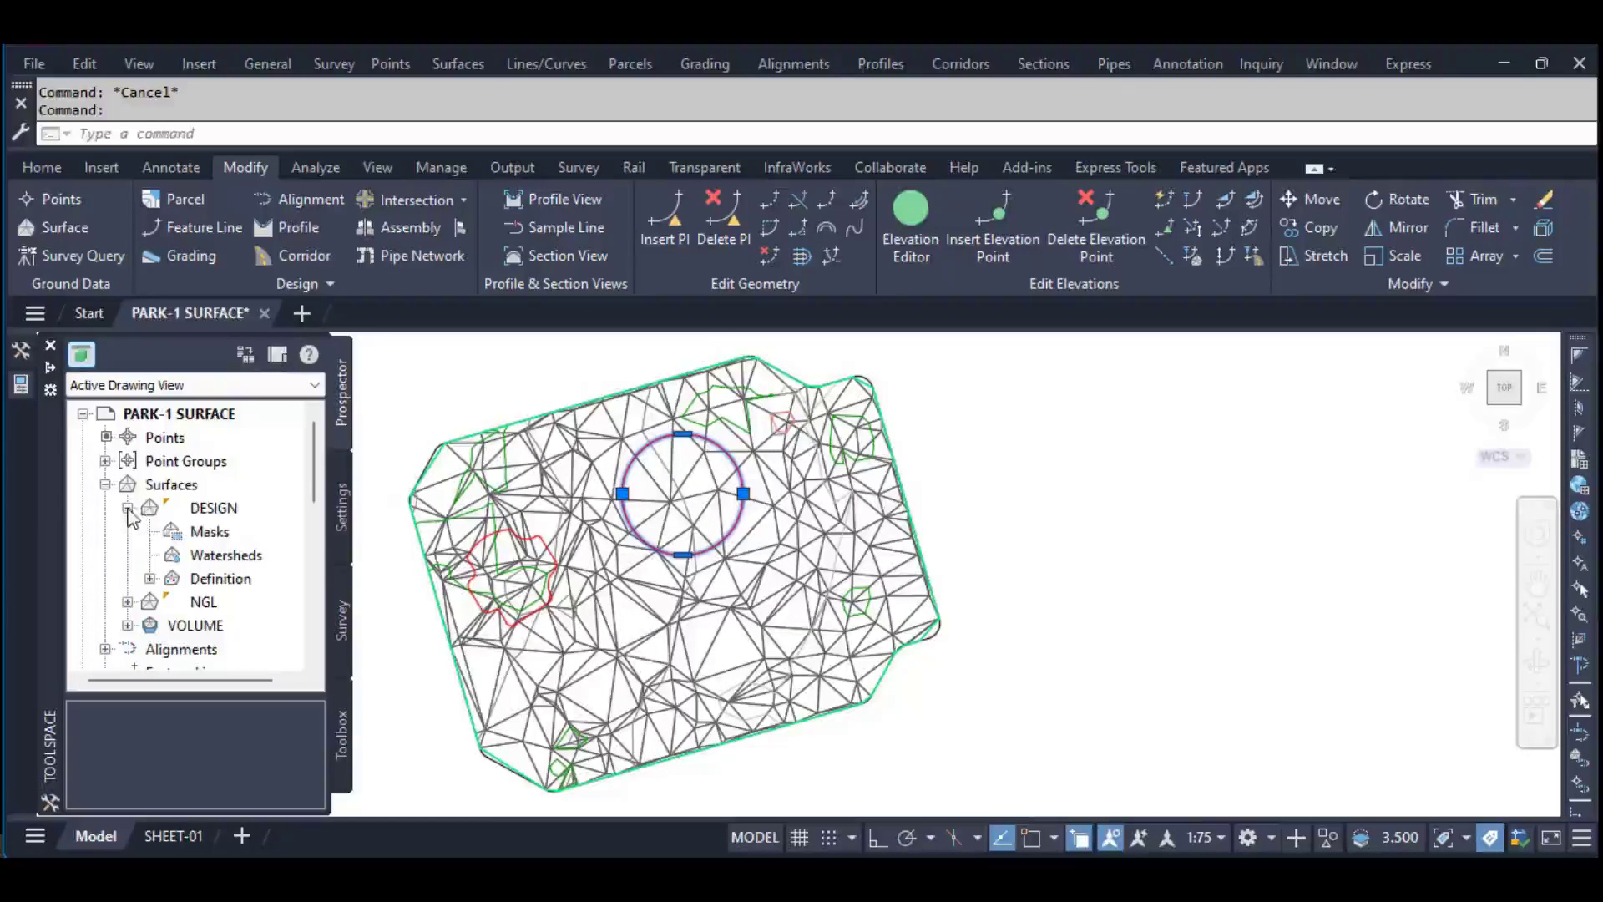
{"action": "left_click", "coordinate": [150, 578]}
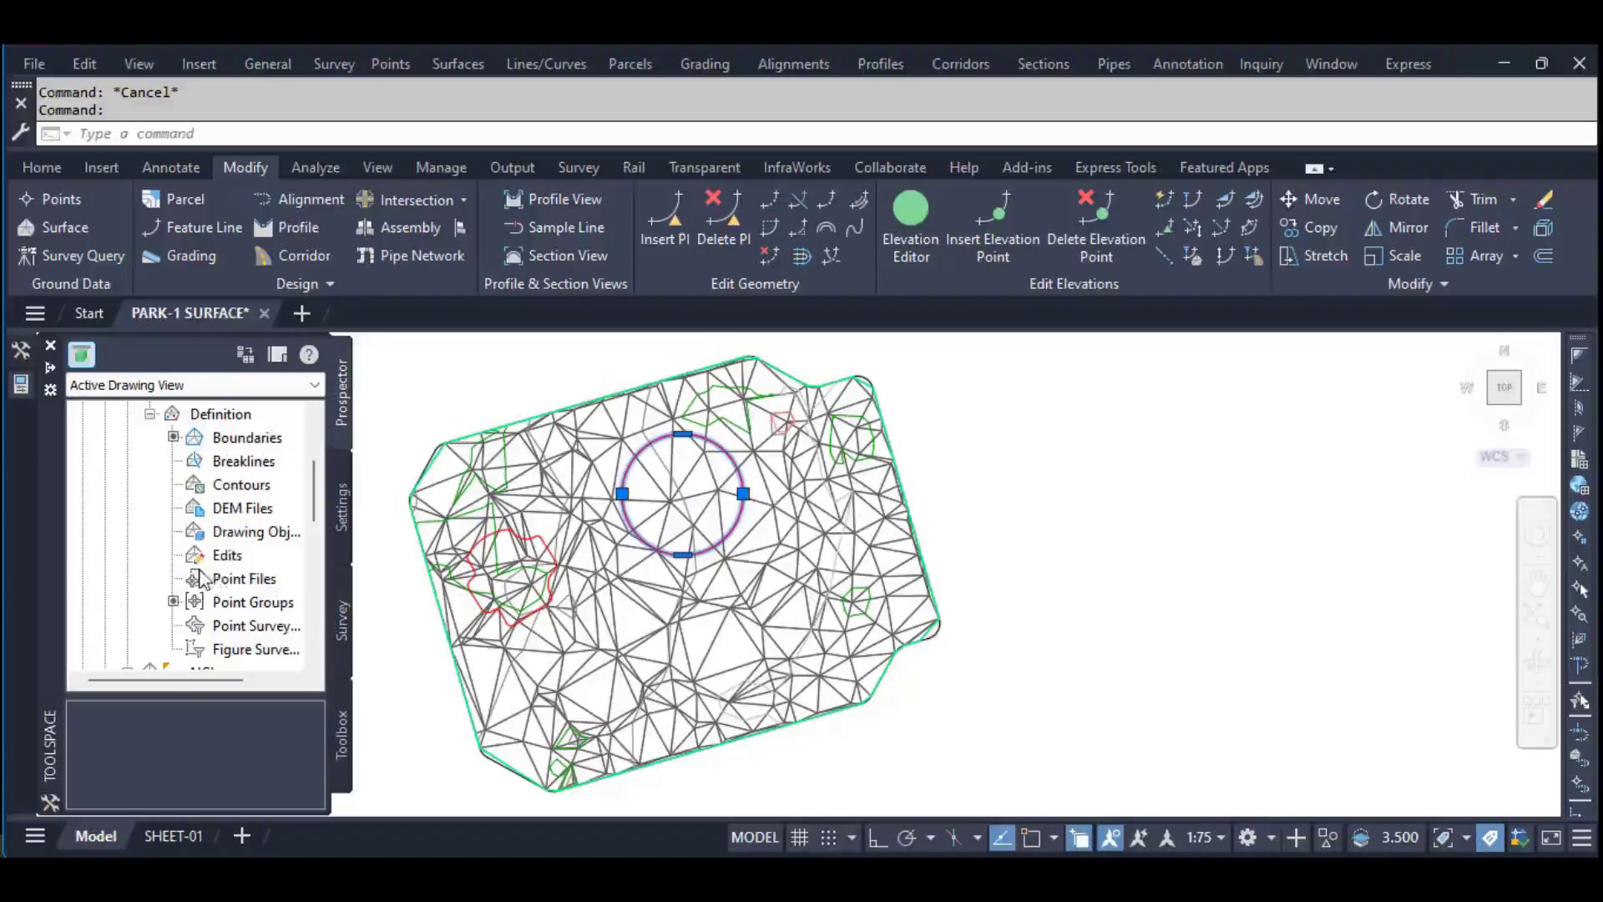
{"action": "left_click", "coordinate": [239, 444]}
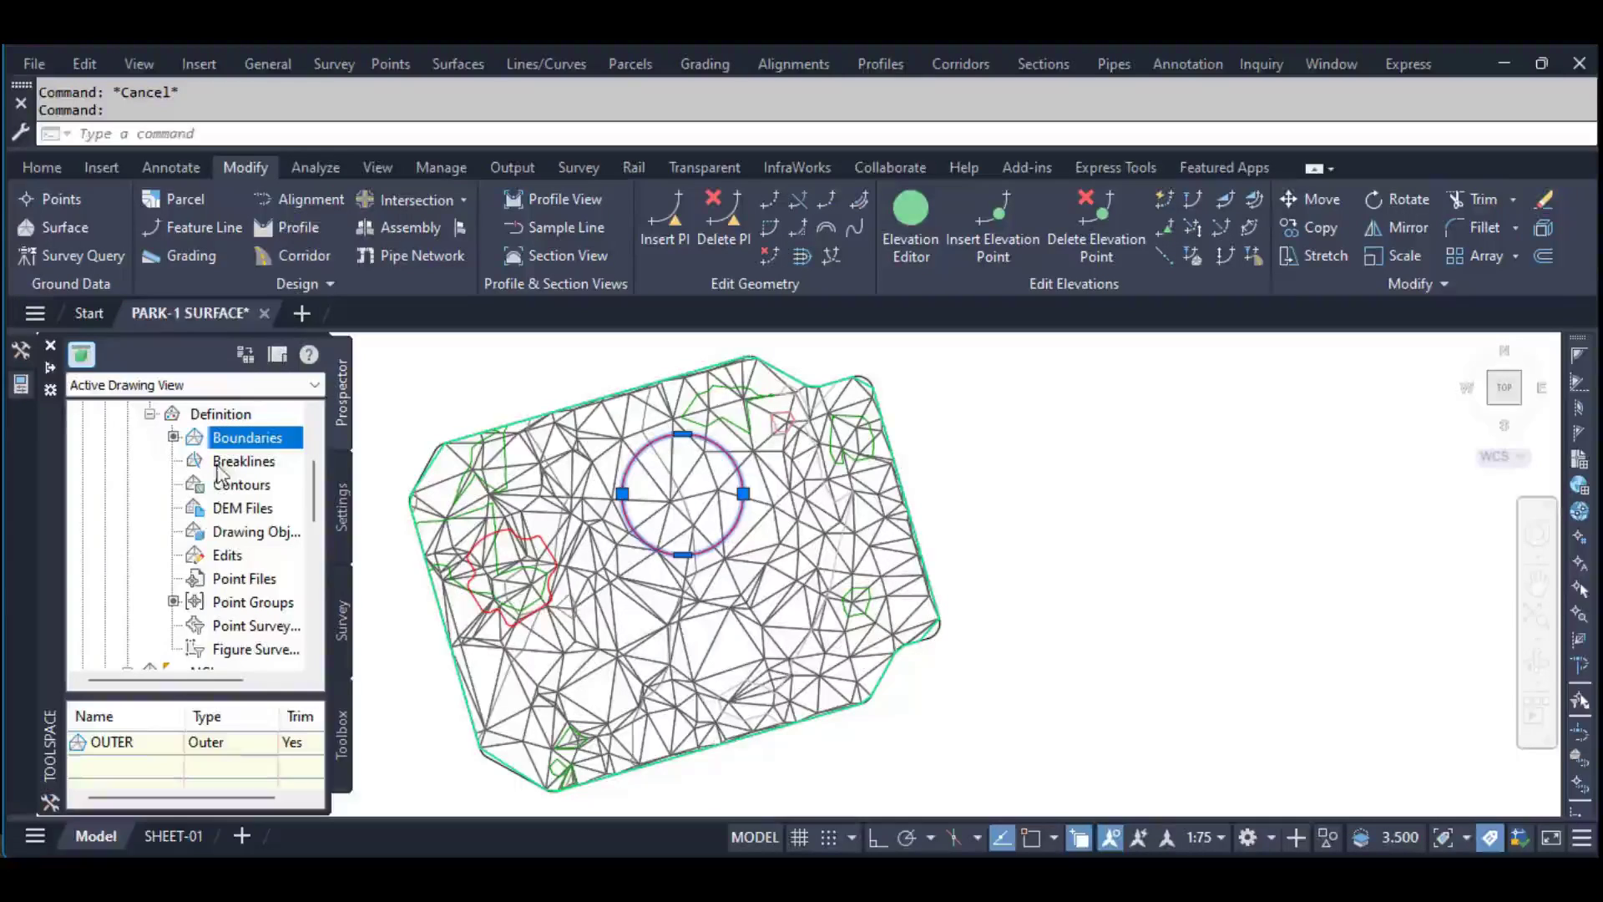
{"action": "left_click", "coordinate": [152, 750]}
{"action": "right_click", "coordinate": [188, 743]}
{"action": "left_click", "coordinate": [242, 548]}
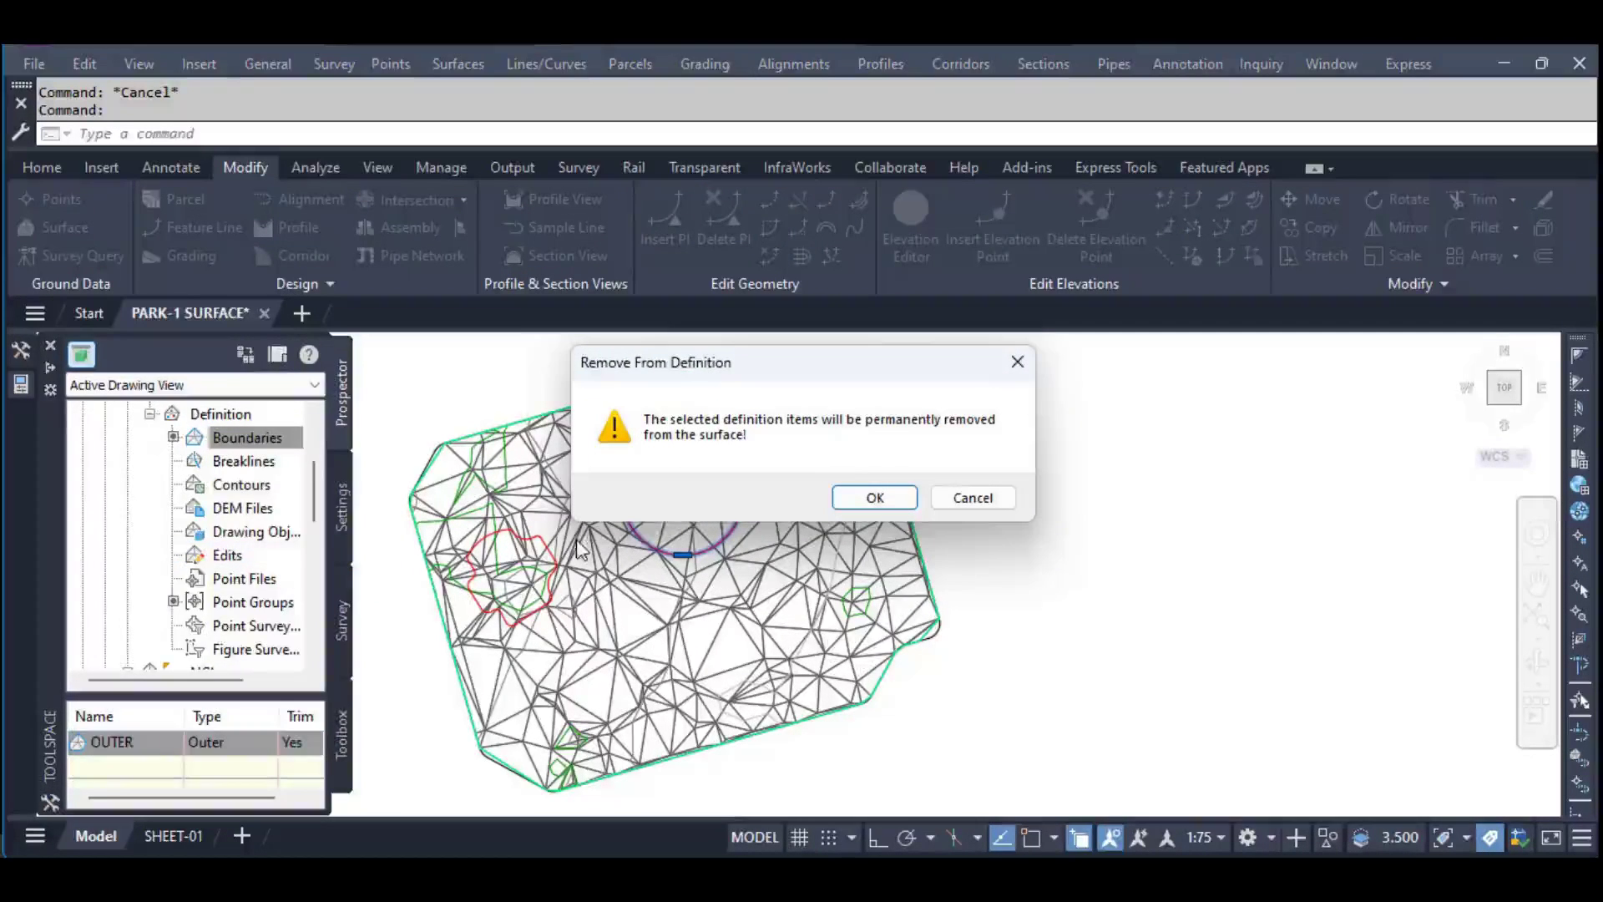
{"action": "left_click", "coordinate": [874, 498]}
{"action": "left_click", "coordinate": [21, 384]}
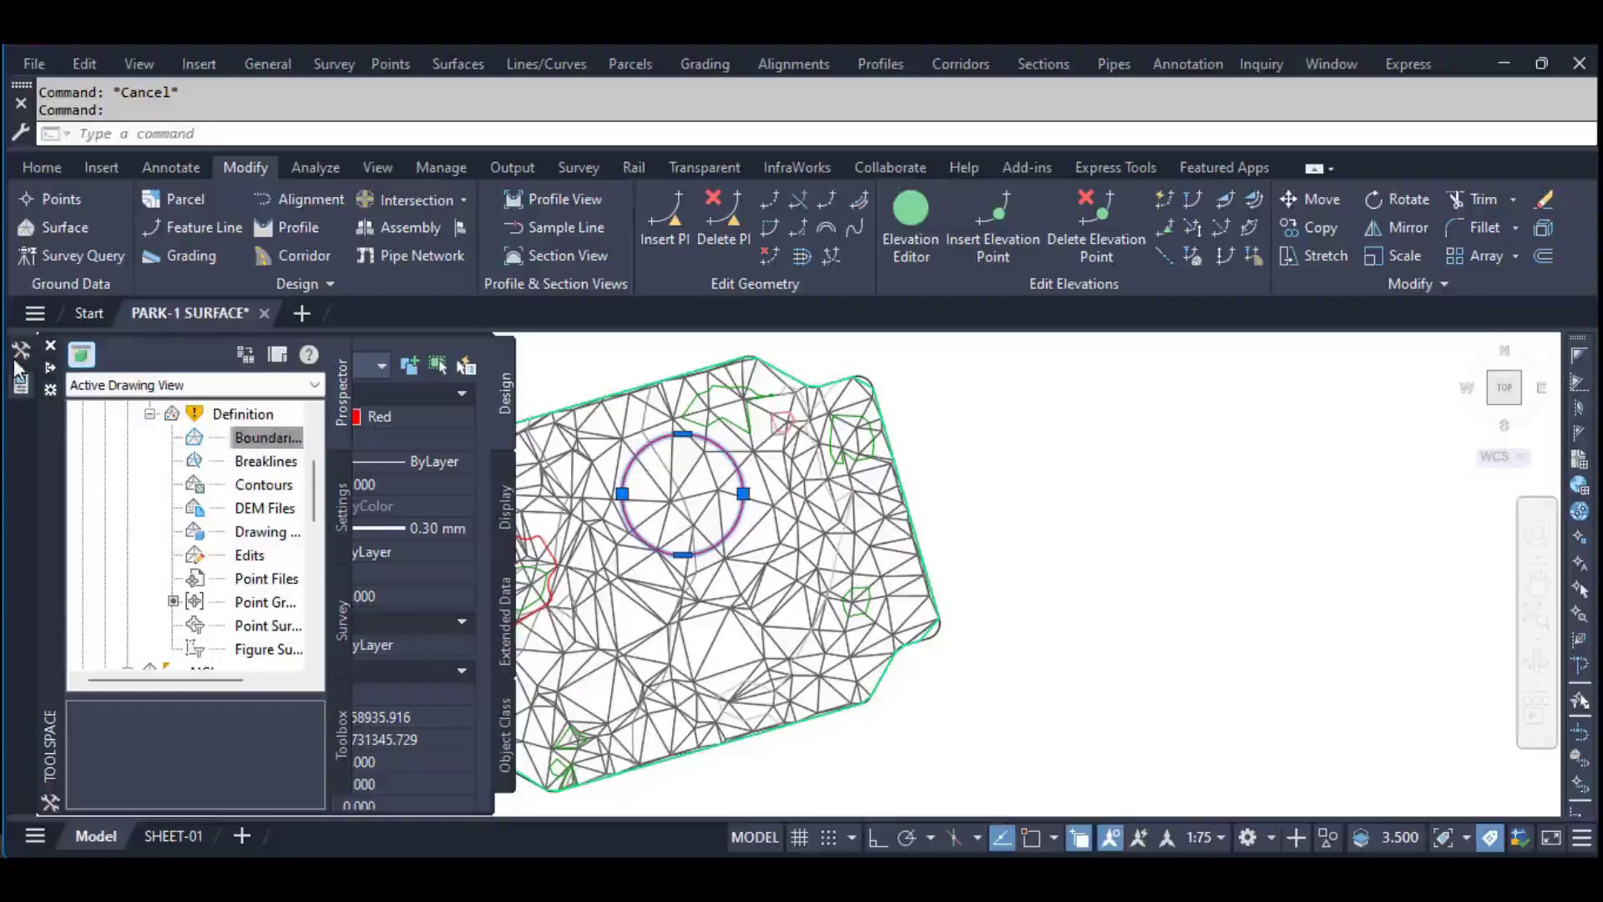
Add a Hide boundary named 1 to the DESIGN surface
{"action": "right_click", "coordinate": [242, 443]}
{"action": "left_click", "coordinate": [266, 455]}
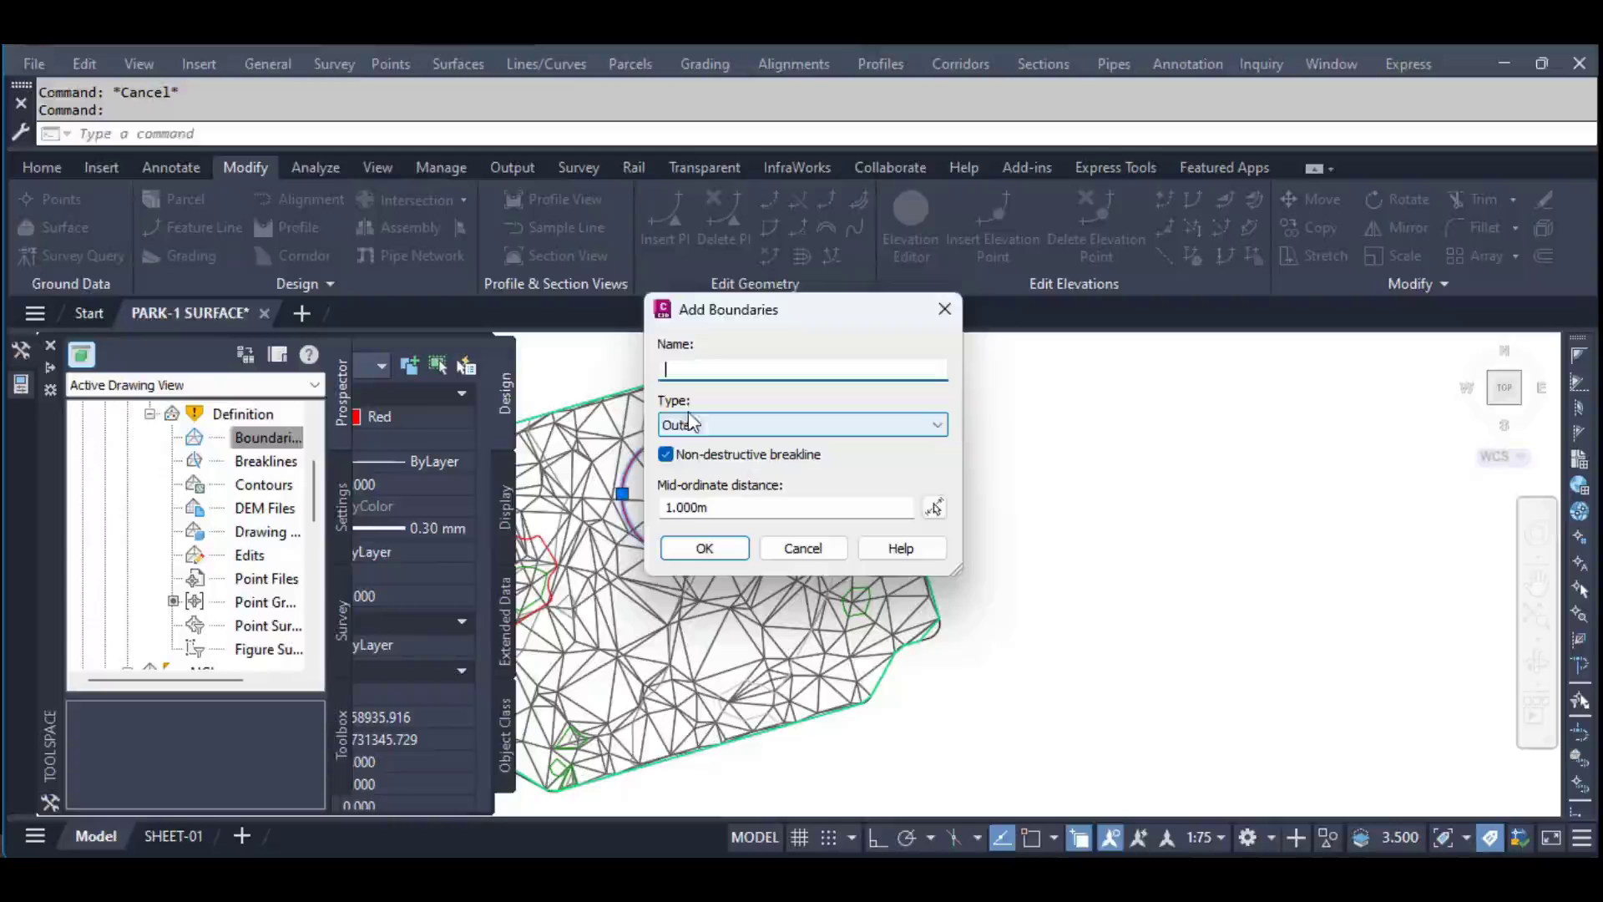
{"action": "left_click", "coordinate": [699, 428]}
{"action": "left_click", "coordinate": [698, 469]}
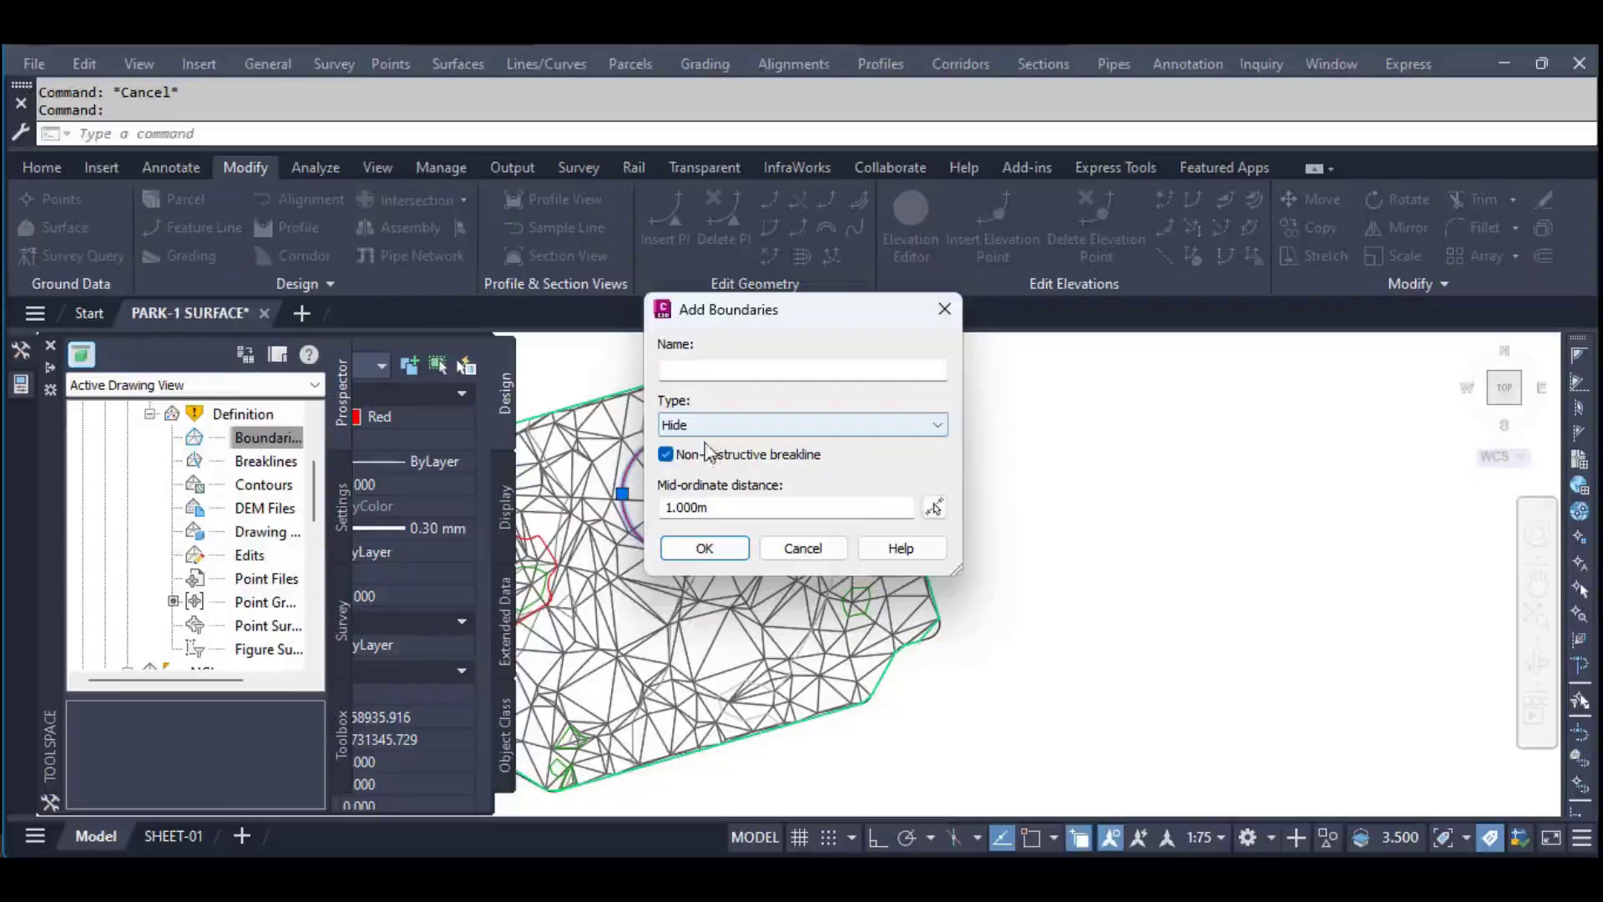
{"action": "left_click", "coordinate": [682, 372]}
{"action": "type", "text": "1"}
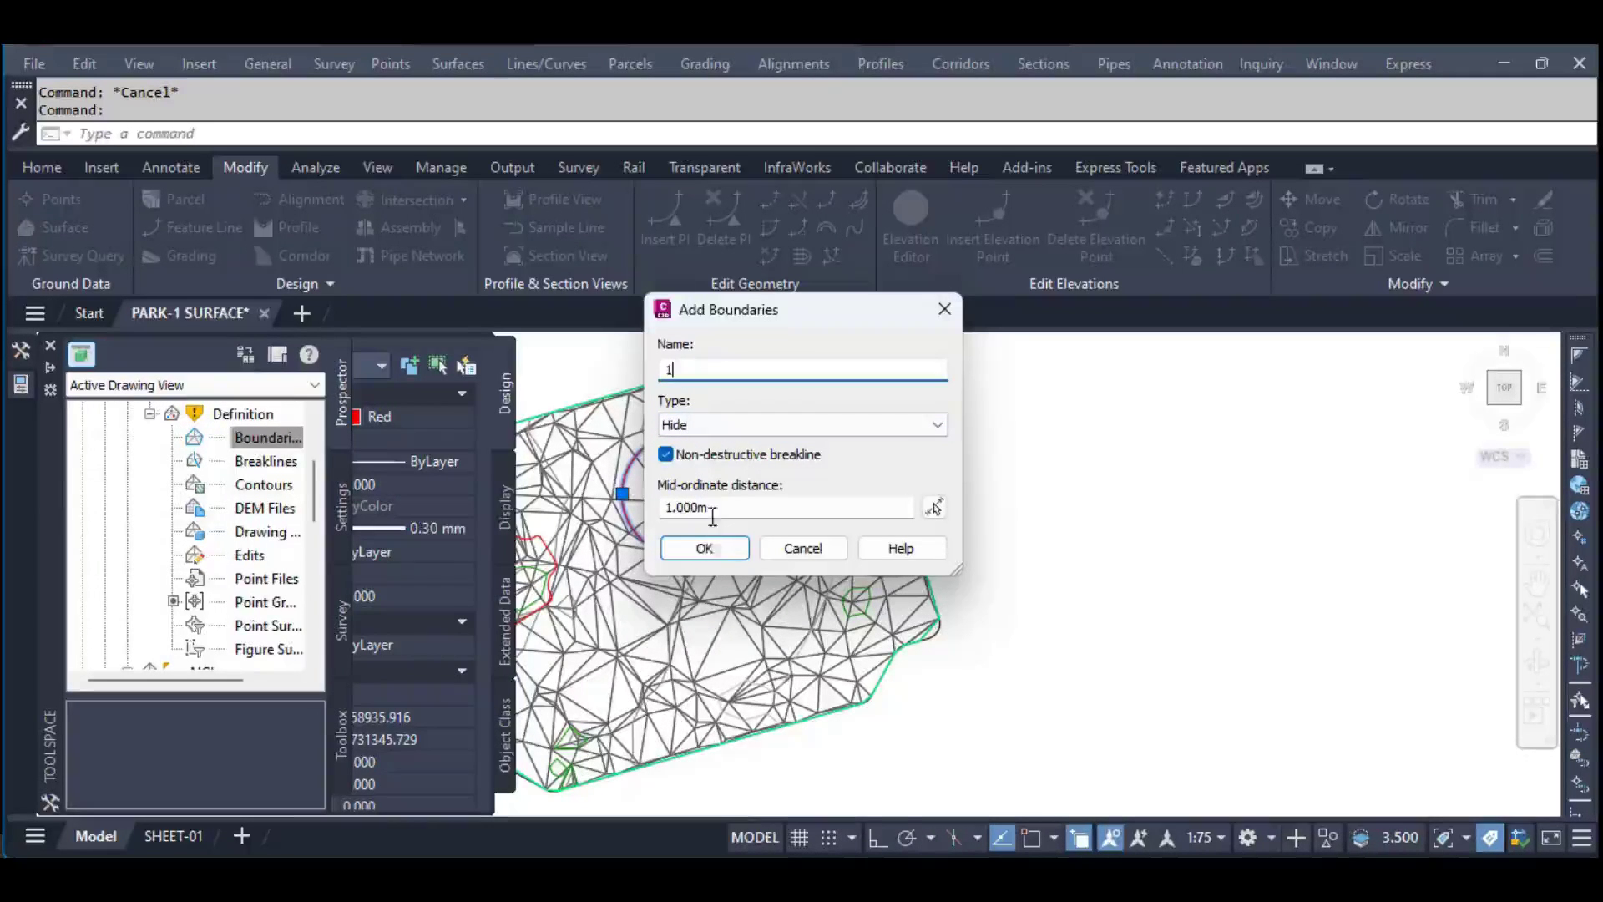
{"action": "left_click", "coordinate": [704, 547]}
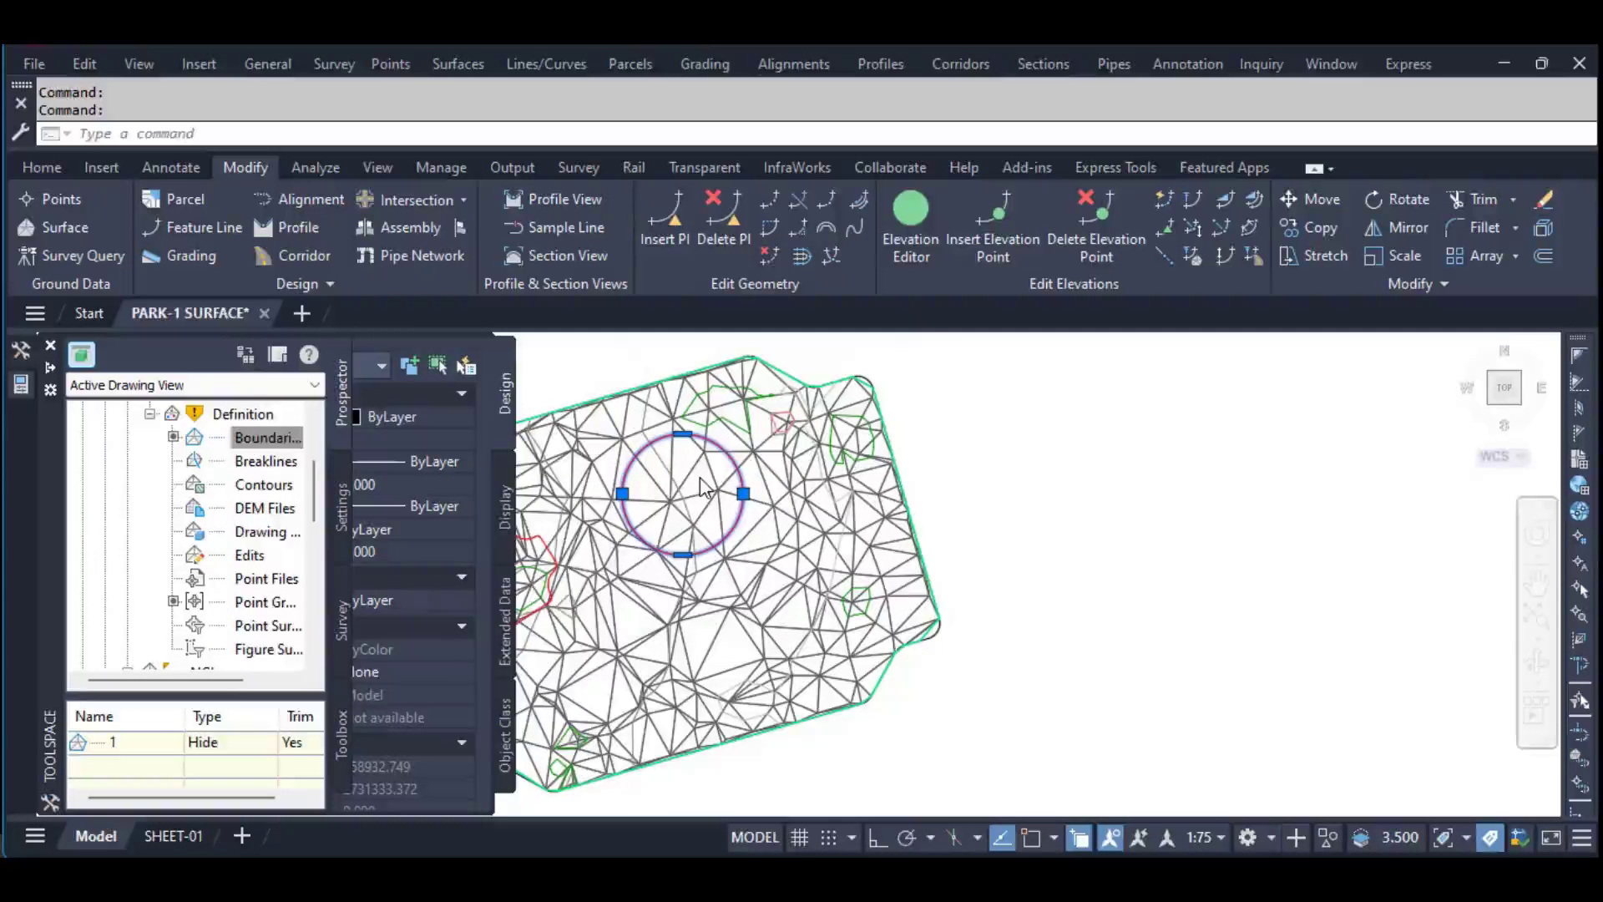
Zoom in and select the TIN surface to inspect the circular hole
{"action": "right_click", "coordinate": [704, 487]}
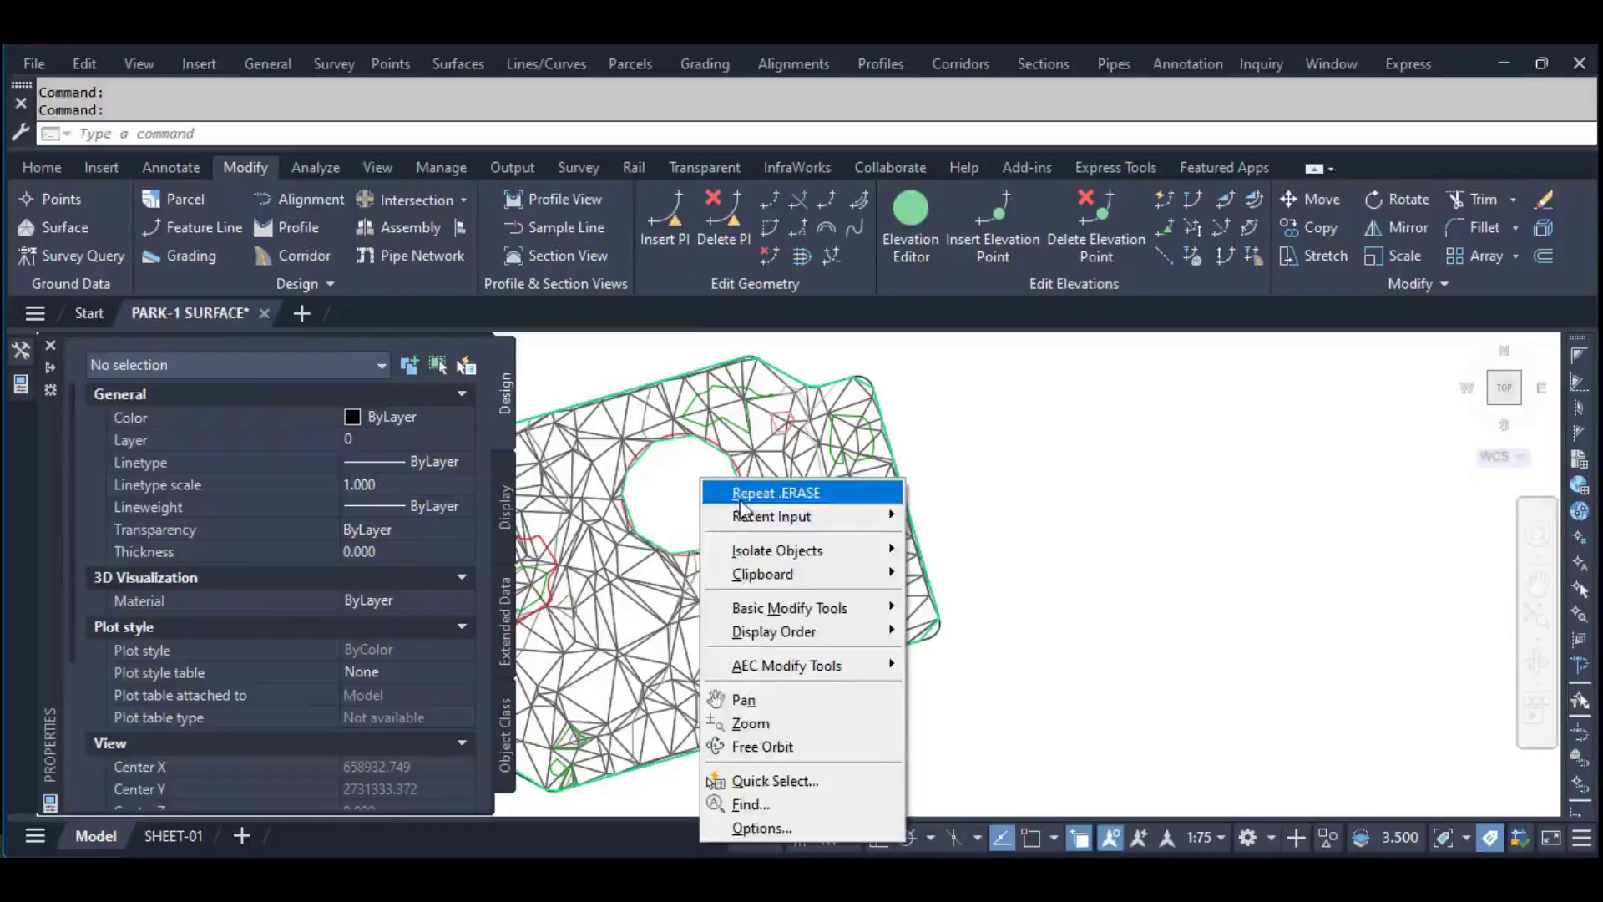
{"action": "key", "text": "Escape"}
{"action": "scroll", "coordinate": [682, 488], "scroll_direction": "up", "scroll_amount": 4}
{"action": "key", "text": "Escape"}
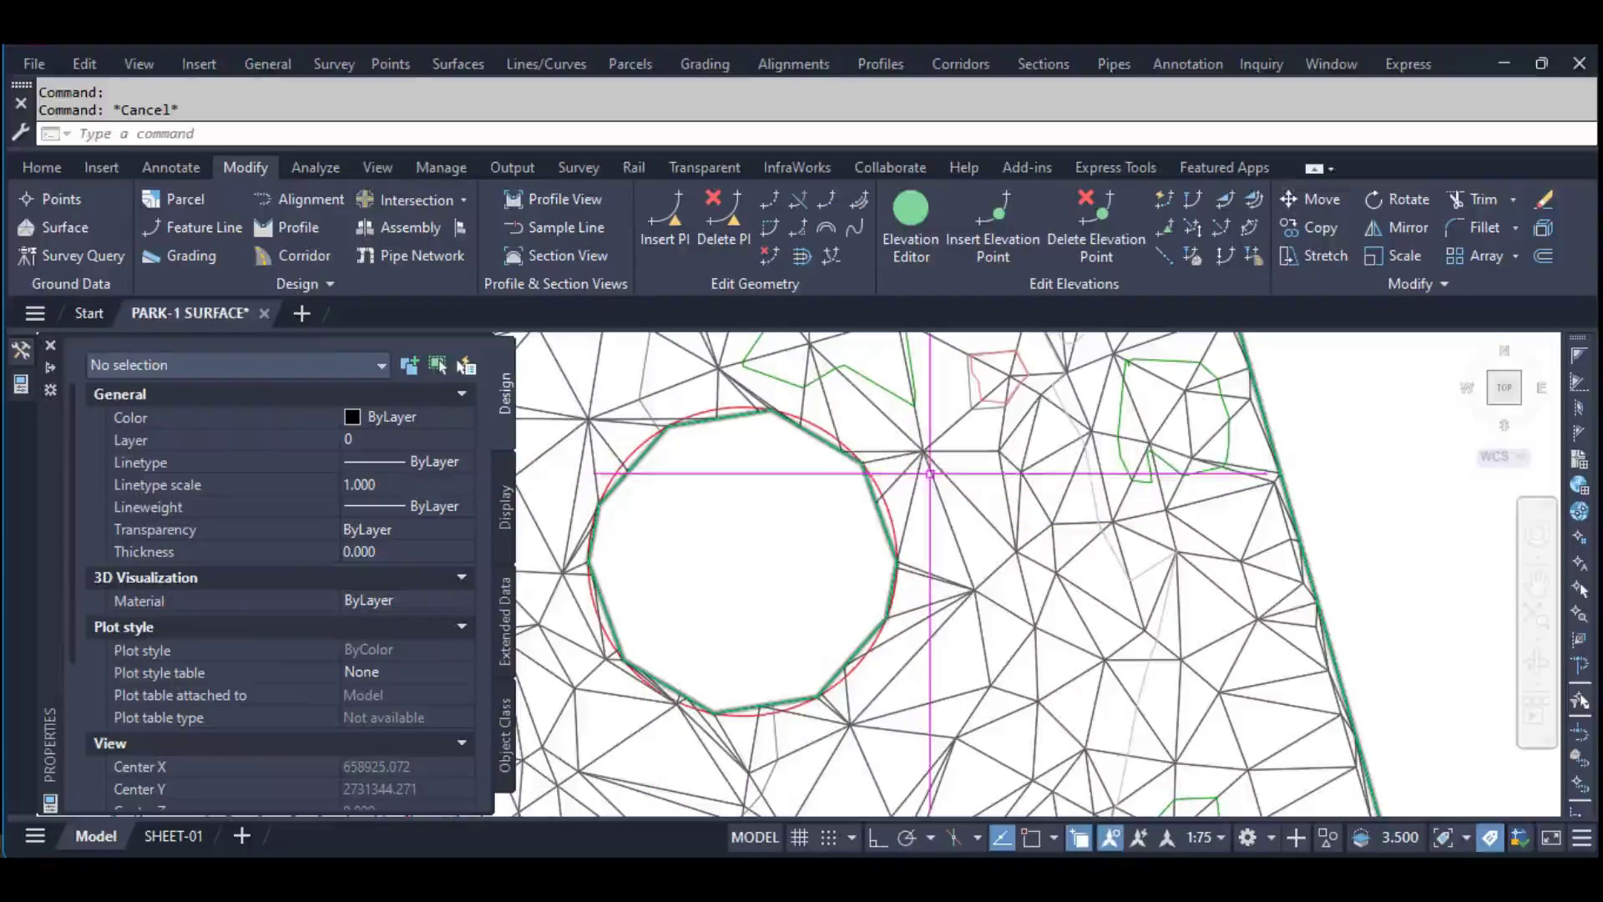
{"action": "left_click", "coordinate": [864, 451]}
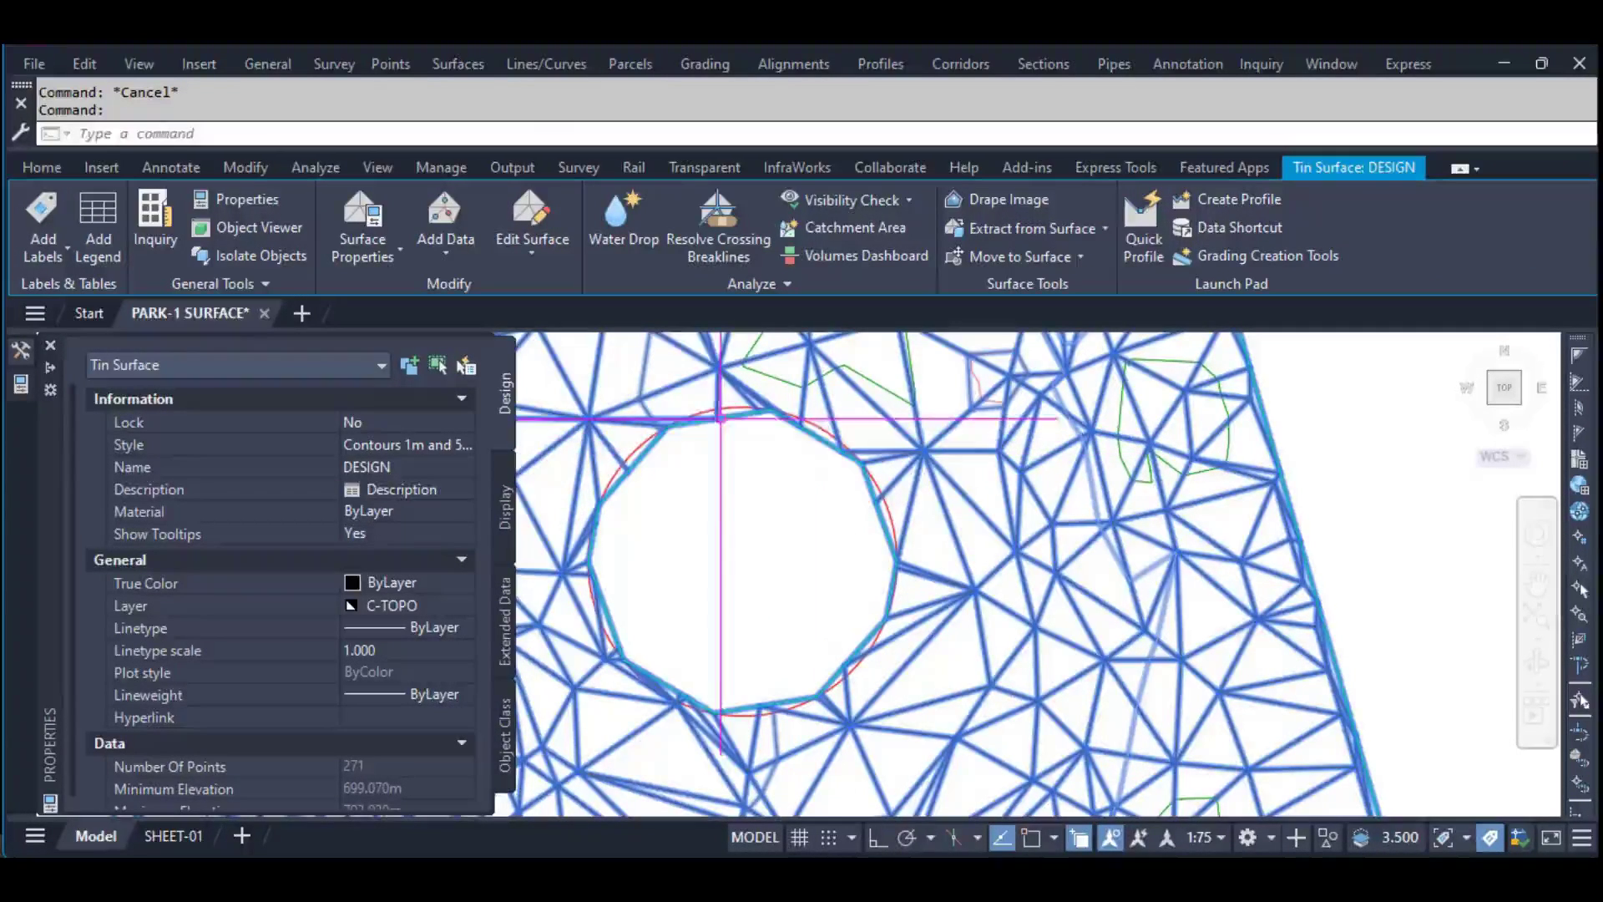
{"action": "scroll", "coordinate": [592, 559], "scroll_direction": "up", "scroll_amount": 2}
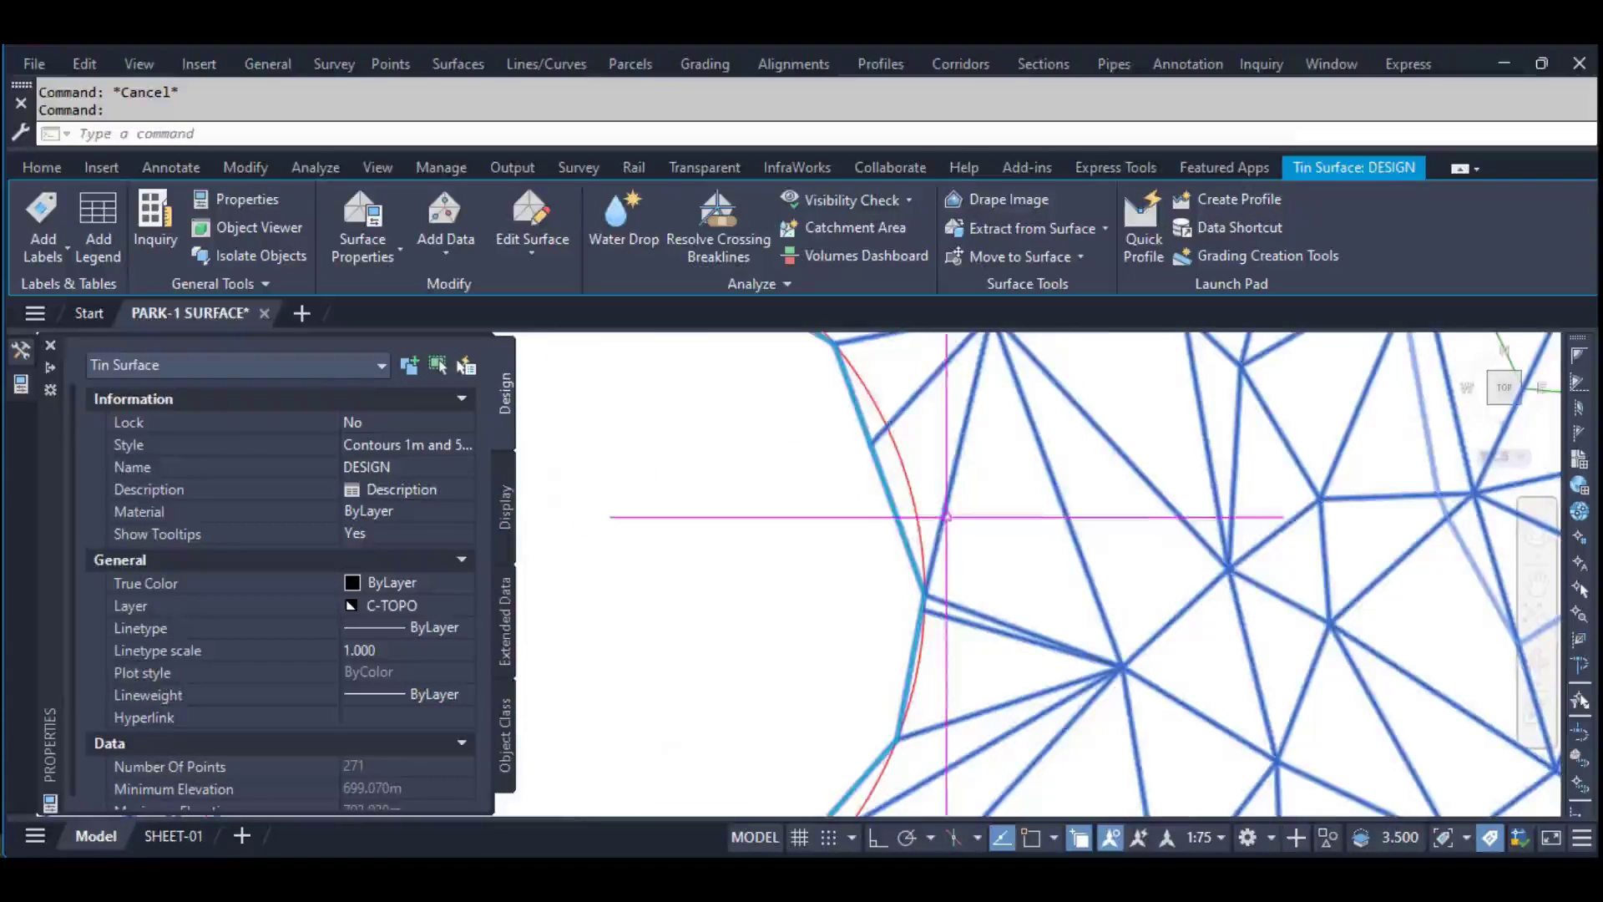
{"action": "scroll", "coordinate": [971, 531], "scroll_direction": "down", "scroll_amount": 3}
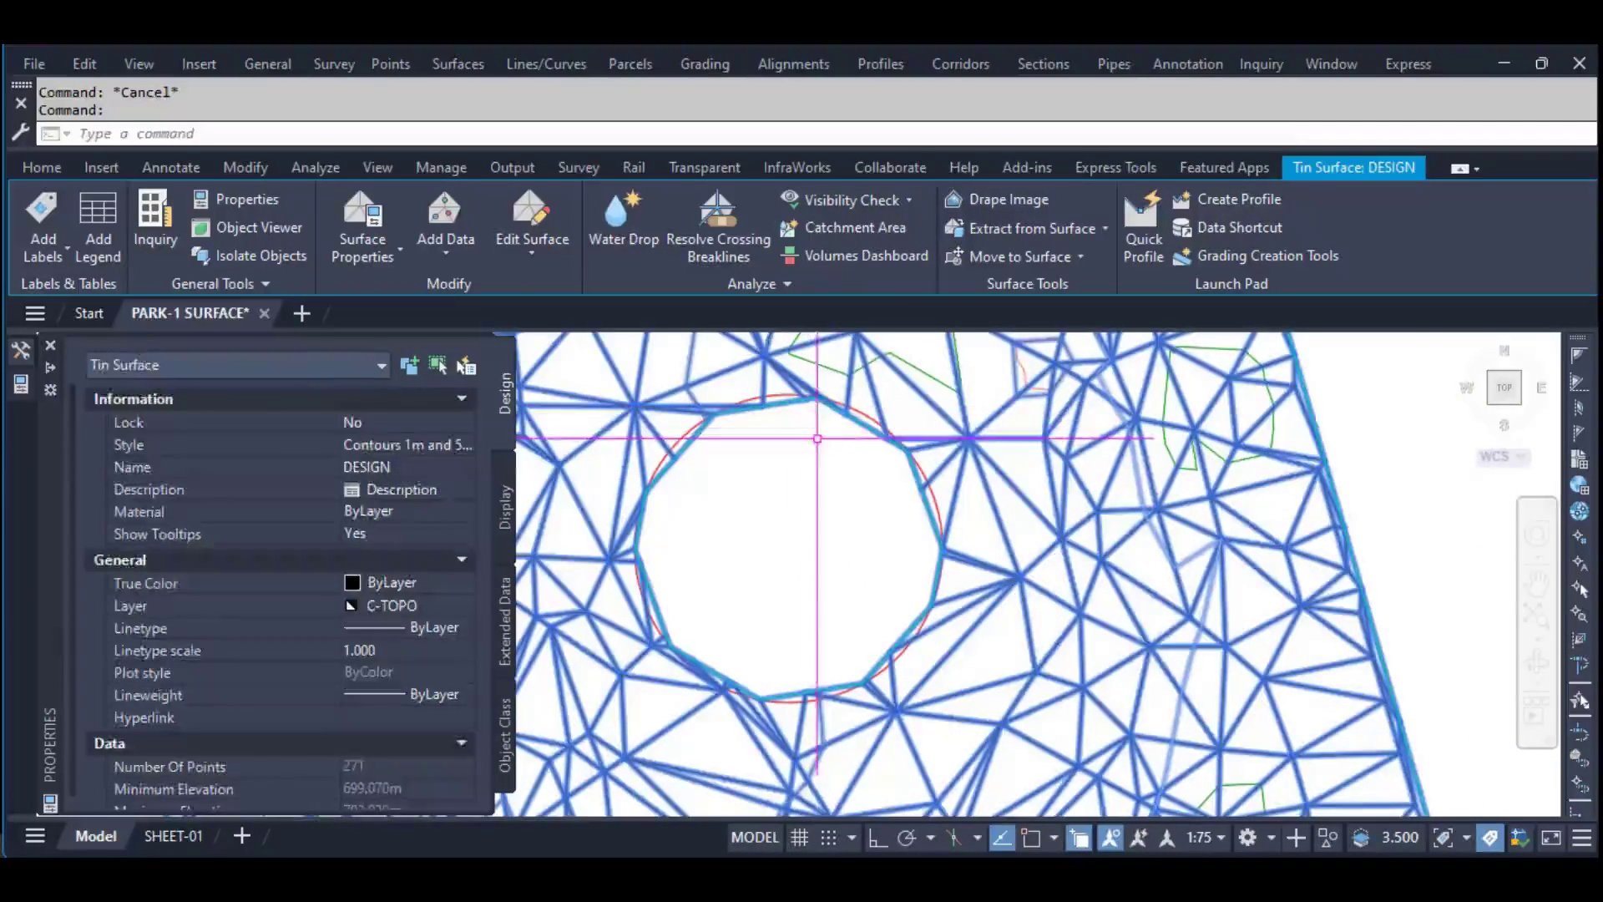
{"action": "key", "text": "Escape"}
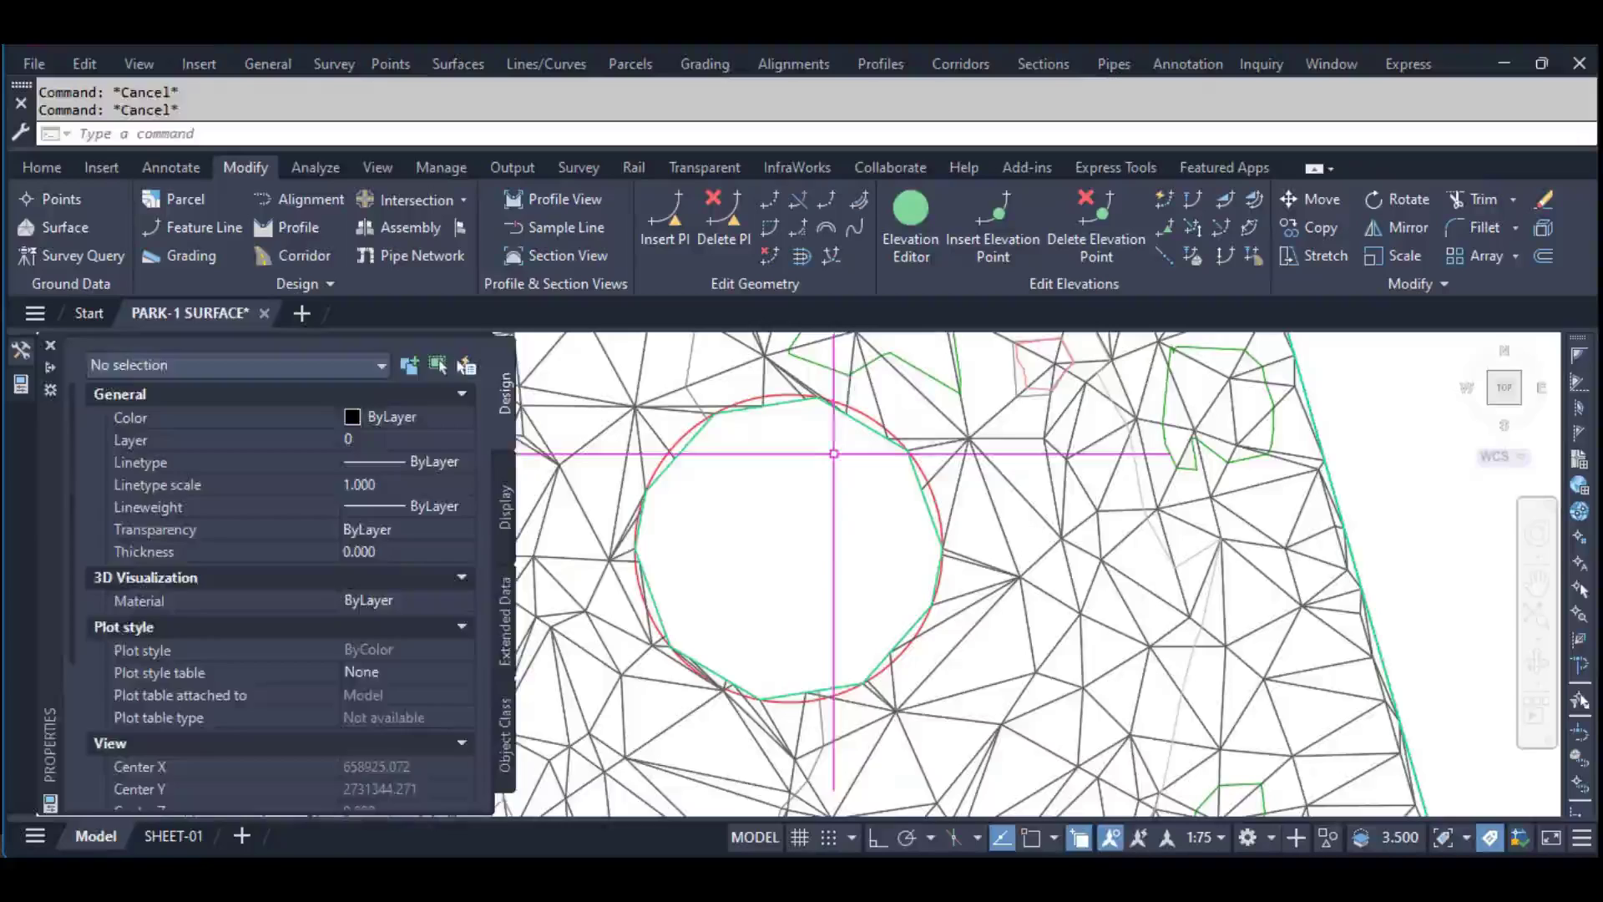
Close the Properties palette, clear a stray selection, and reopen Properties
{"action": "key", "text": "ctrl+1"}
{"action": "left_click", "coordinate": [842, 440]}
{"action": "key", "text": "Escape"}
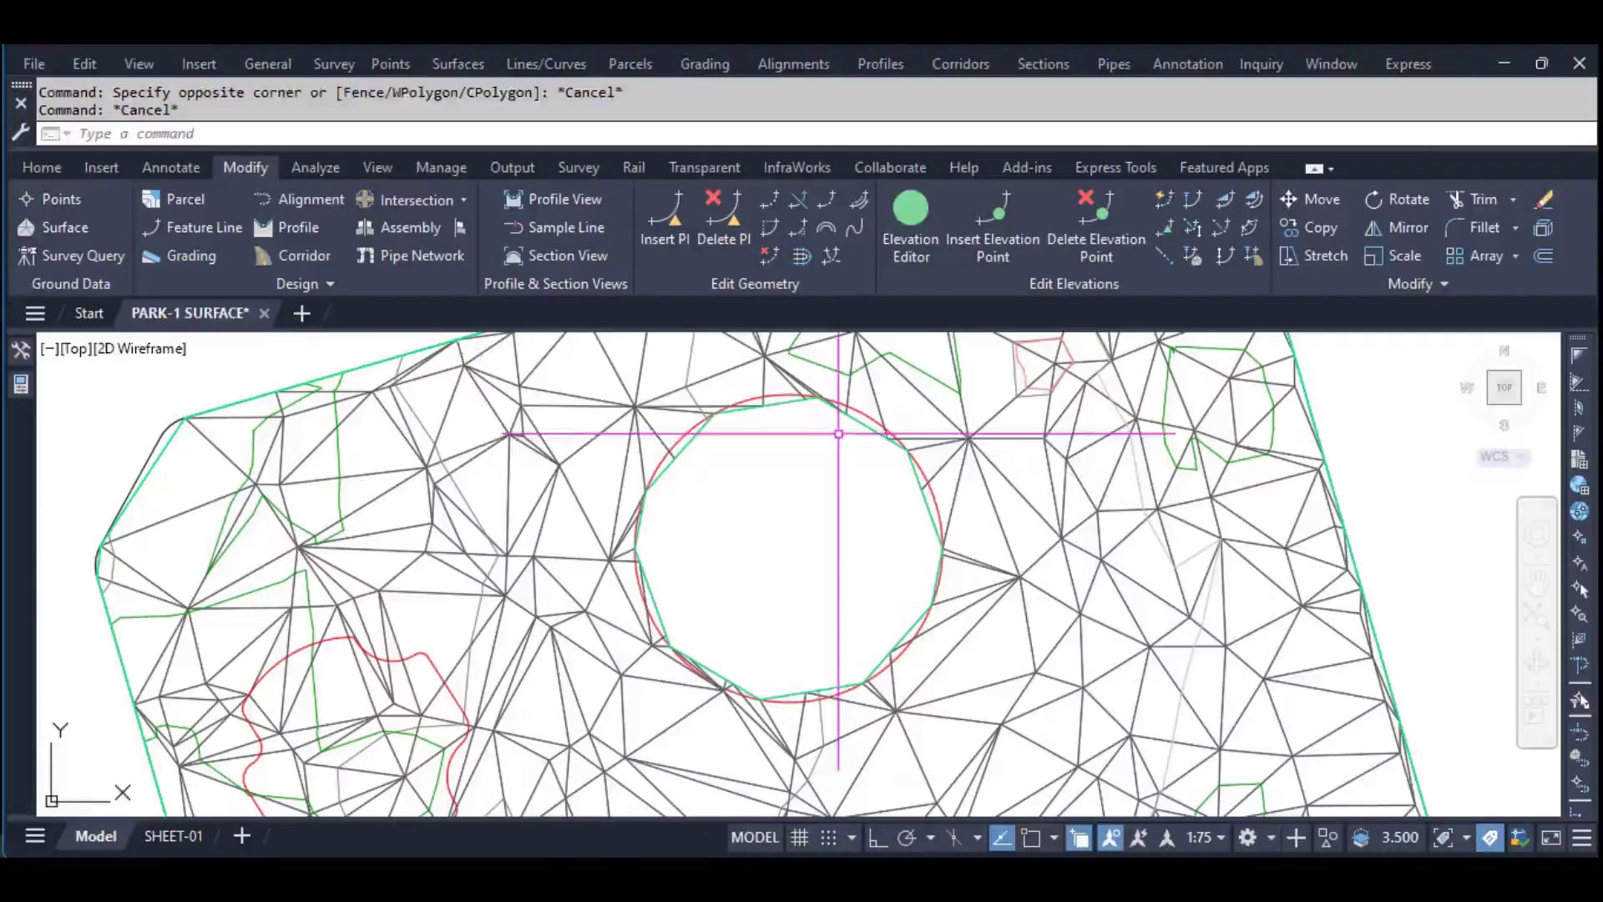
{"action": "key", "text": "Escape"}
{"action": "key", "text": "ctrl+1"}
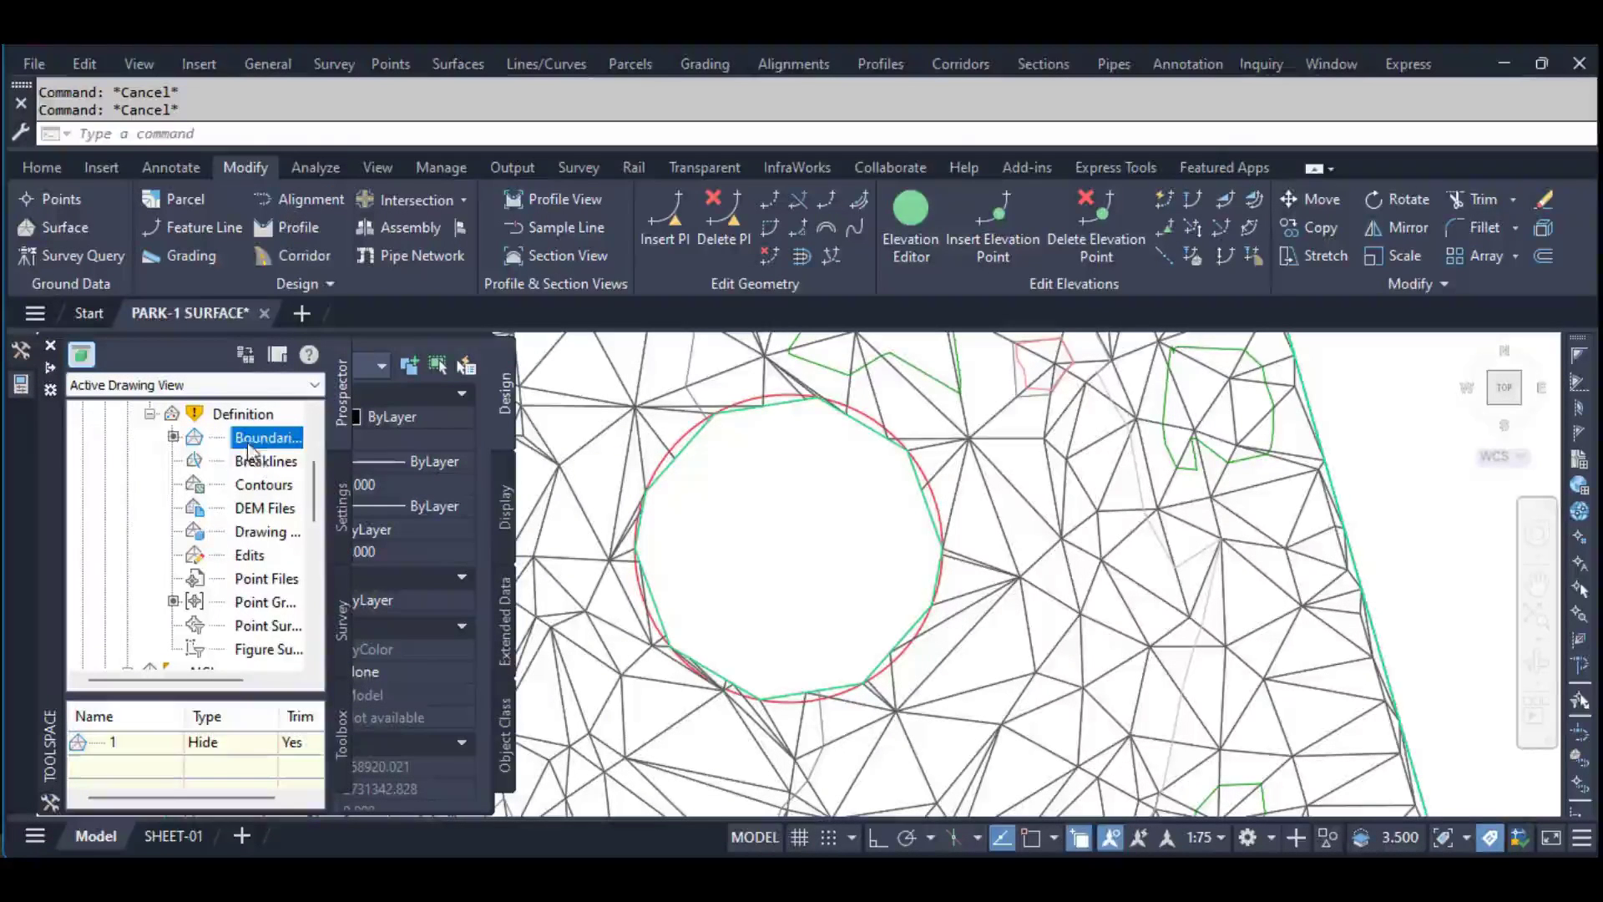
Delete boundary 1 from the DESIGN surface's Boundaries definition
{"action": "right_click", "coordinate": [142, 746]}
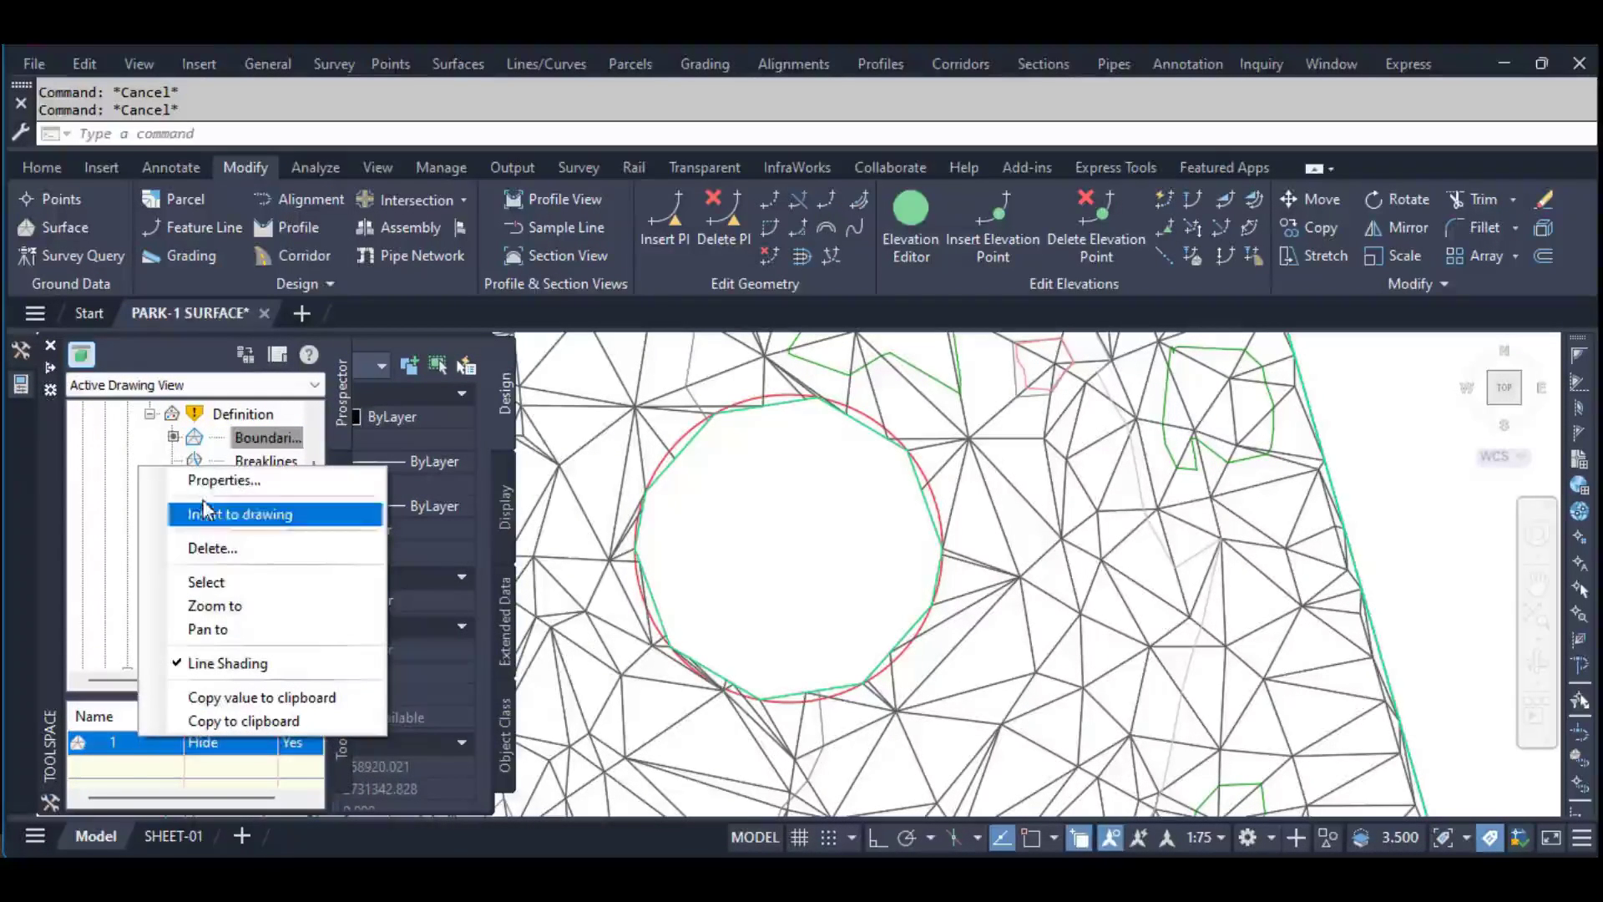
{"action": "left_click", "coordinate": [213, 550]}
{"action": "left_click", "coordinate": [866, 497]}
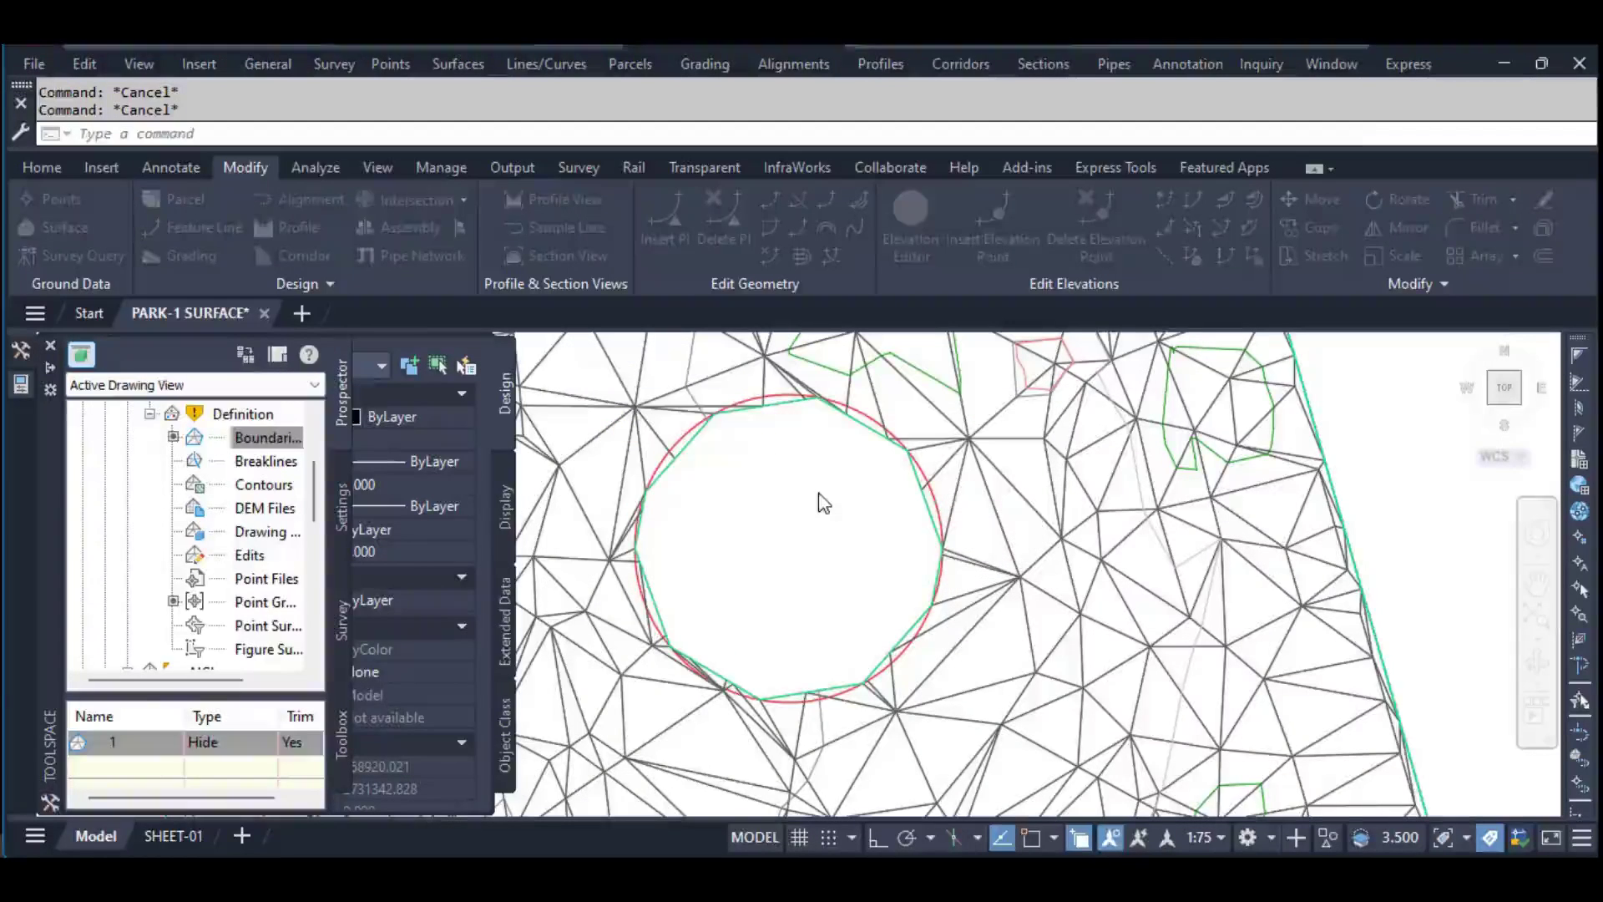
{"action": "left_click", "coordinate": [270, 430]}
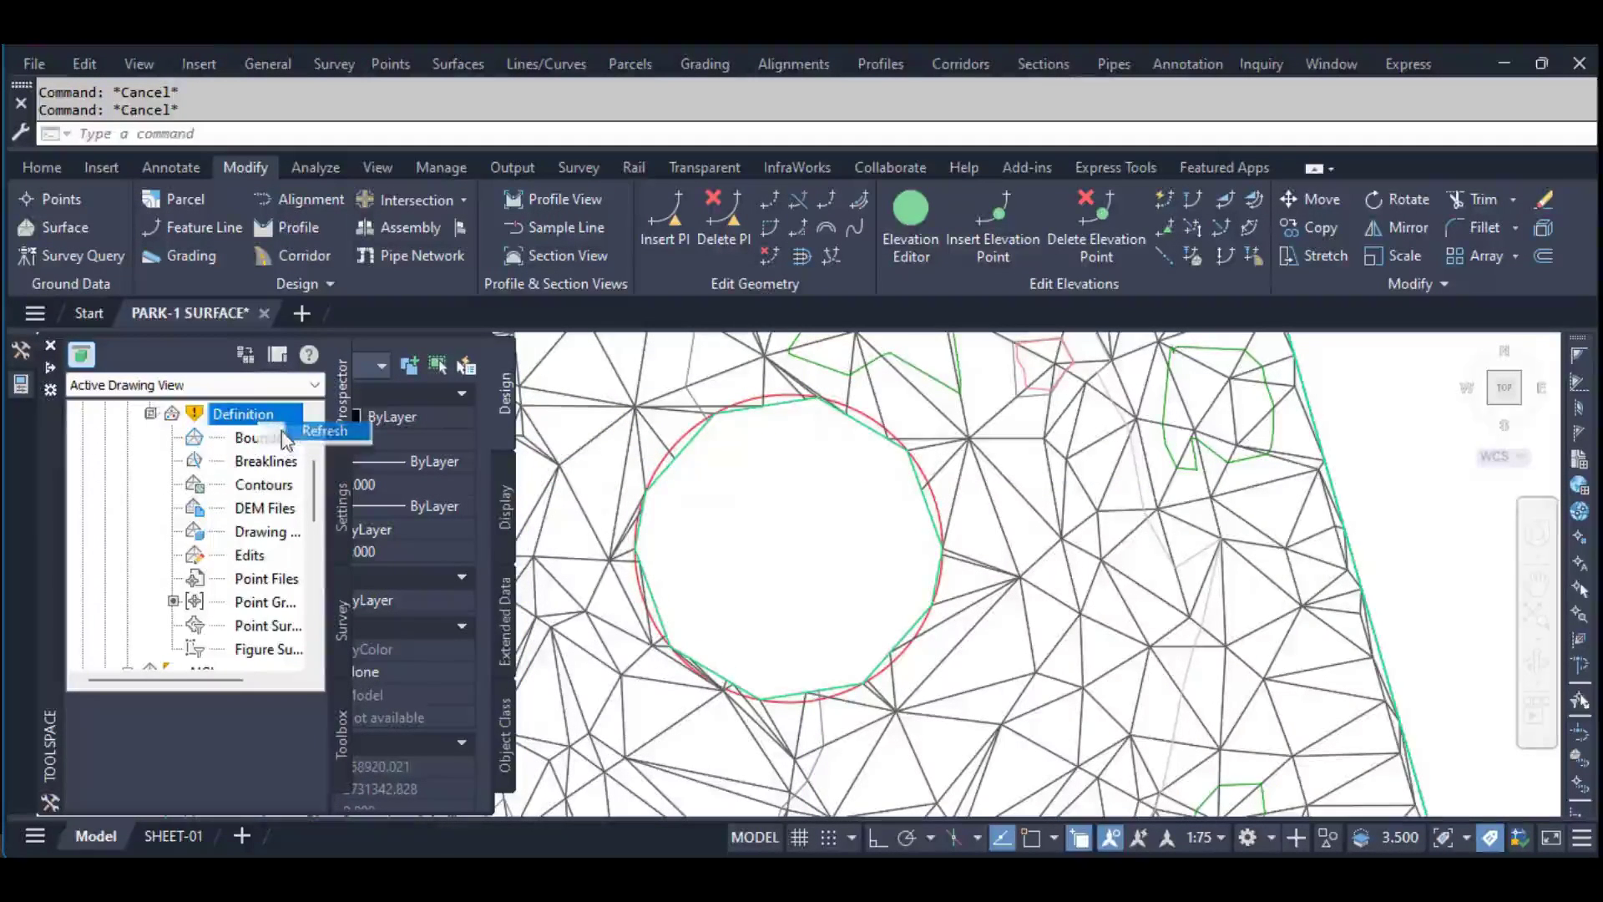
Rebuild the DESIGN surface from Prospector
{"action": "scroll", "coordinate": [227, 526], "scroll_direction": "up", "scroll_amount": 2}
{"action": "scroll", "coordinate": [227, 526], "scroll_direction": "up", "scroll_amount": 1}
{"action": "right_click", "coordinate": [236, 508]}
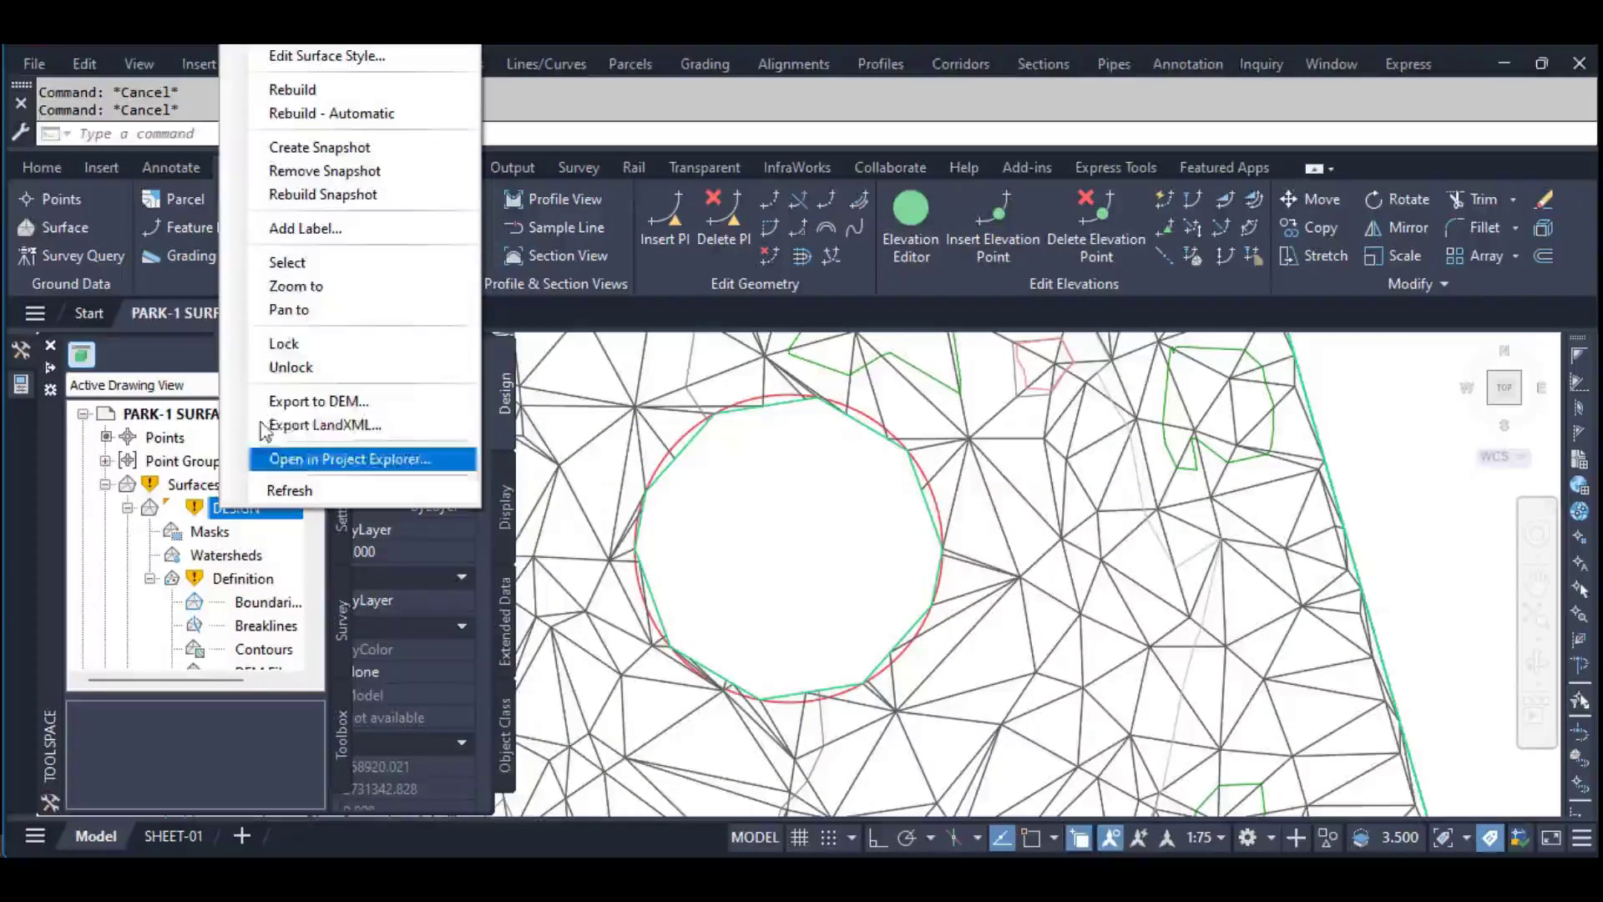
{"action": "left_click", "coordinate": [292, 89]}
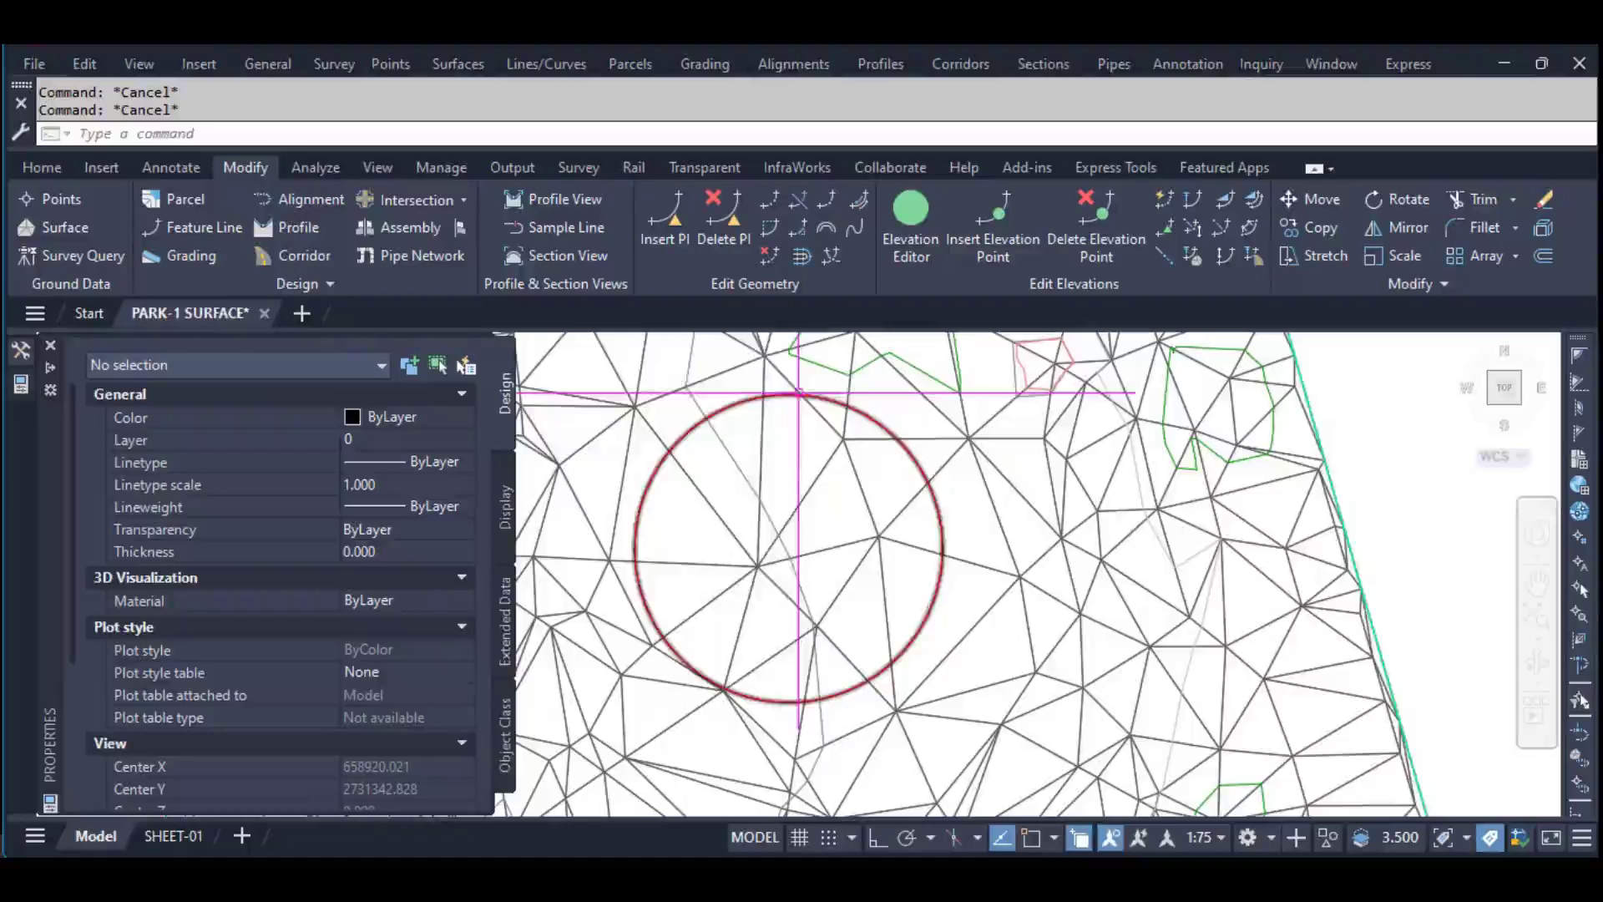
Add the red circle as Hide boundary 1 with 0.1 mid-ordinate distance via Add Data
{"action": "left_click", "coordinate": [732, 370]}
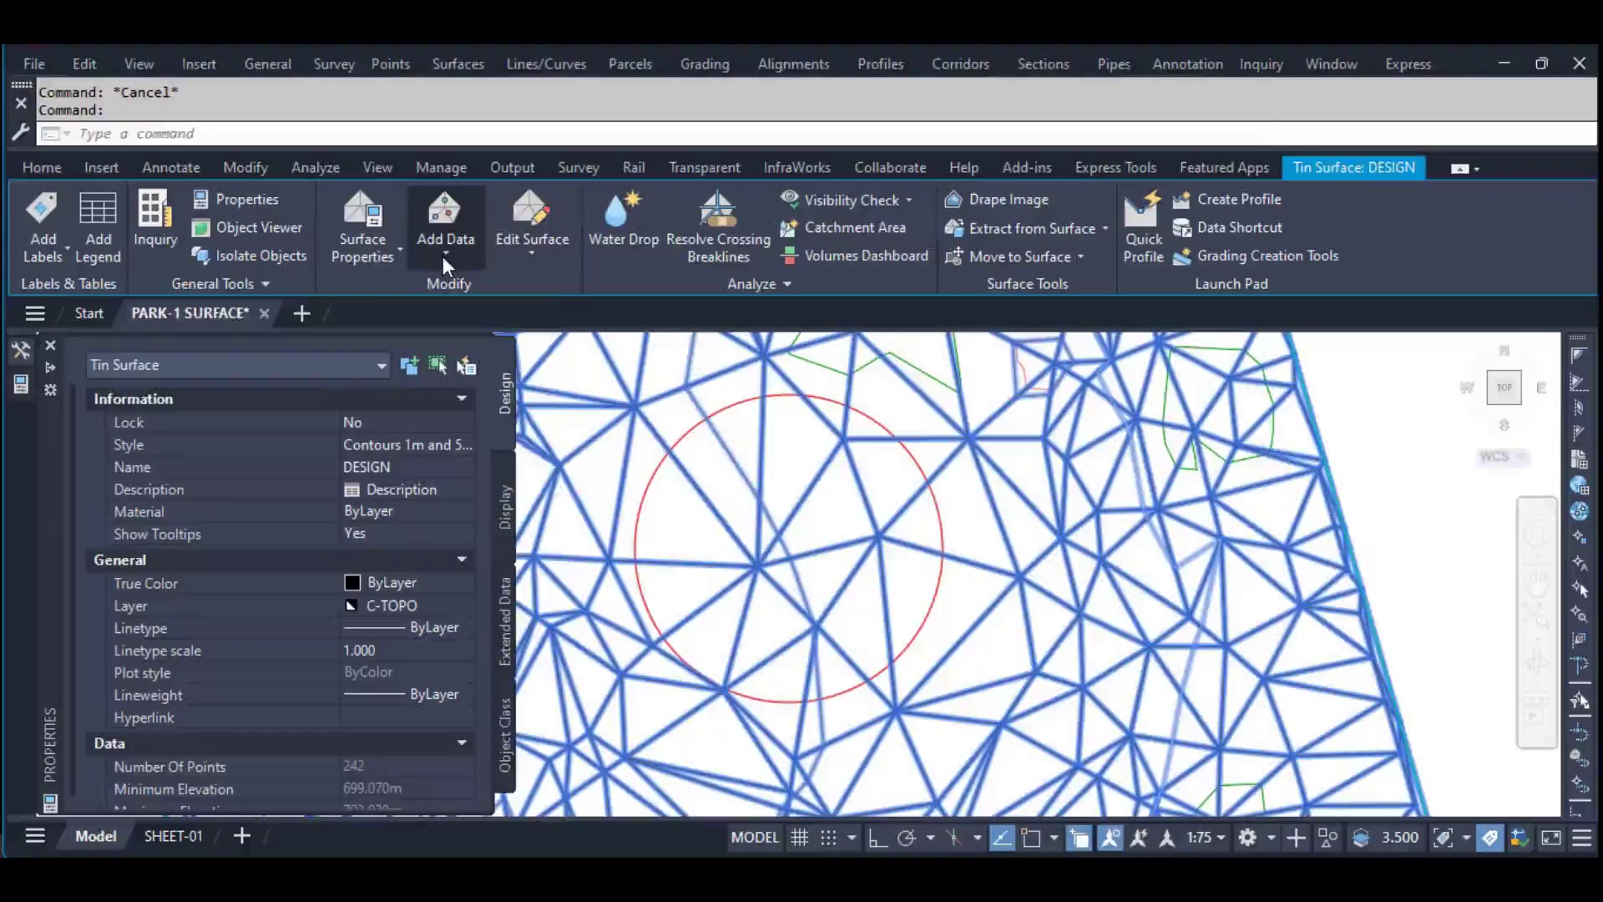
{"action": "left_click", "coordinate": [443, 257]}
{"action": "left_click", "coordinate": [461, 291]}
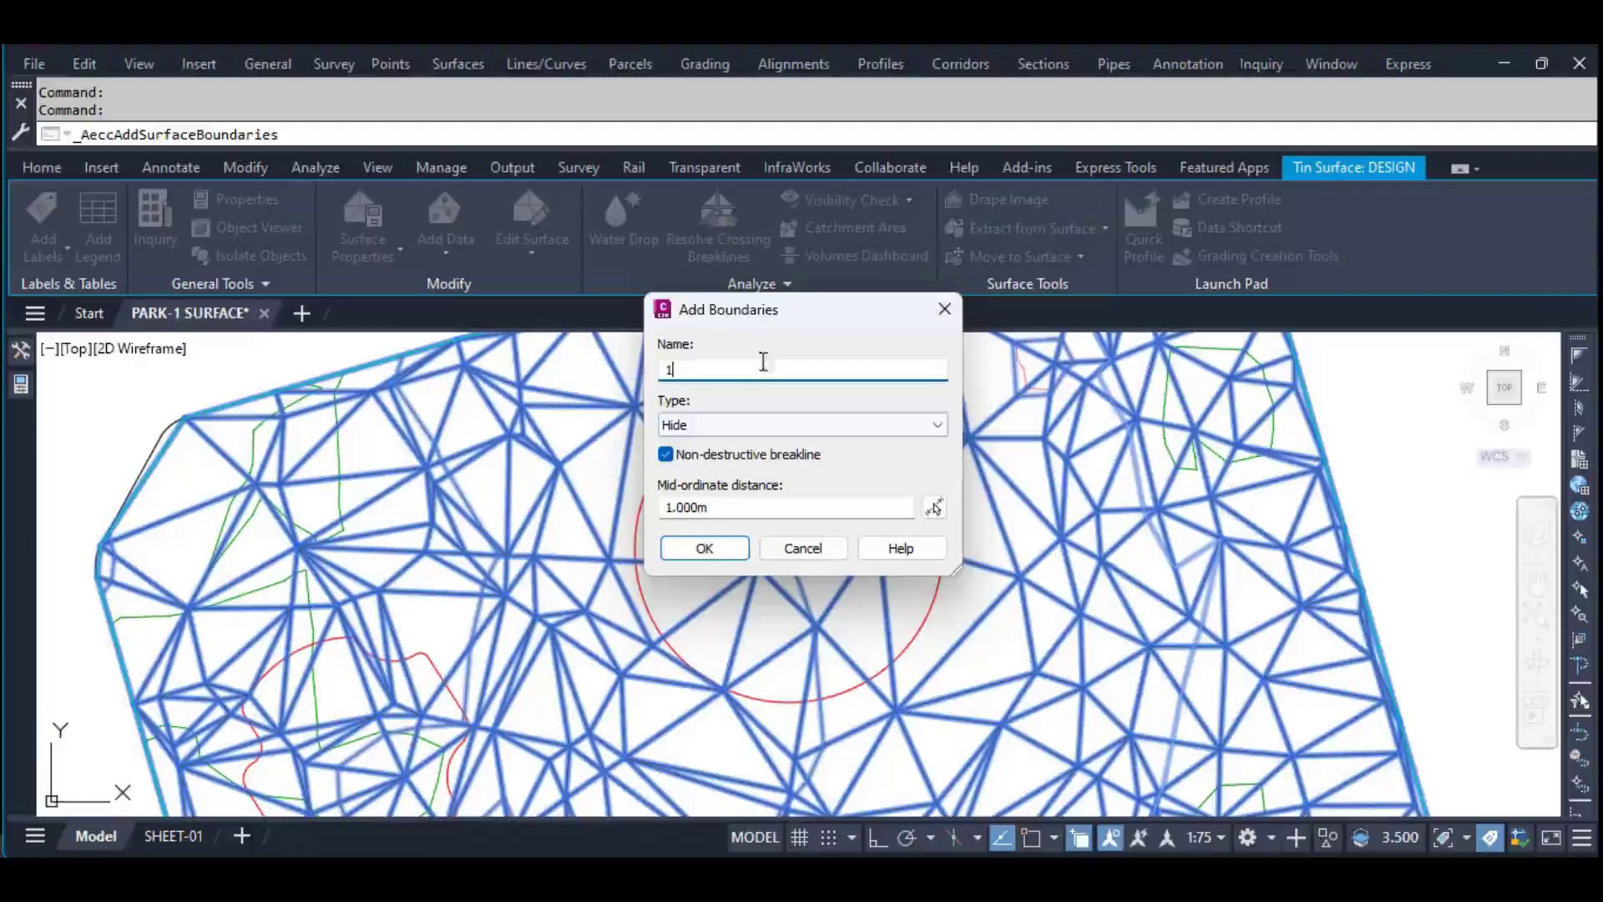
{"action": "left_click_drag", "start_coordinate": [752, 316], "coordinate": [1156, 333]}
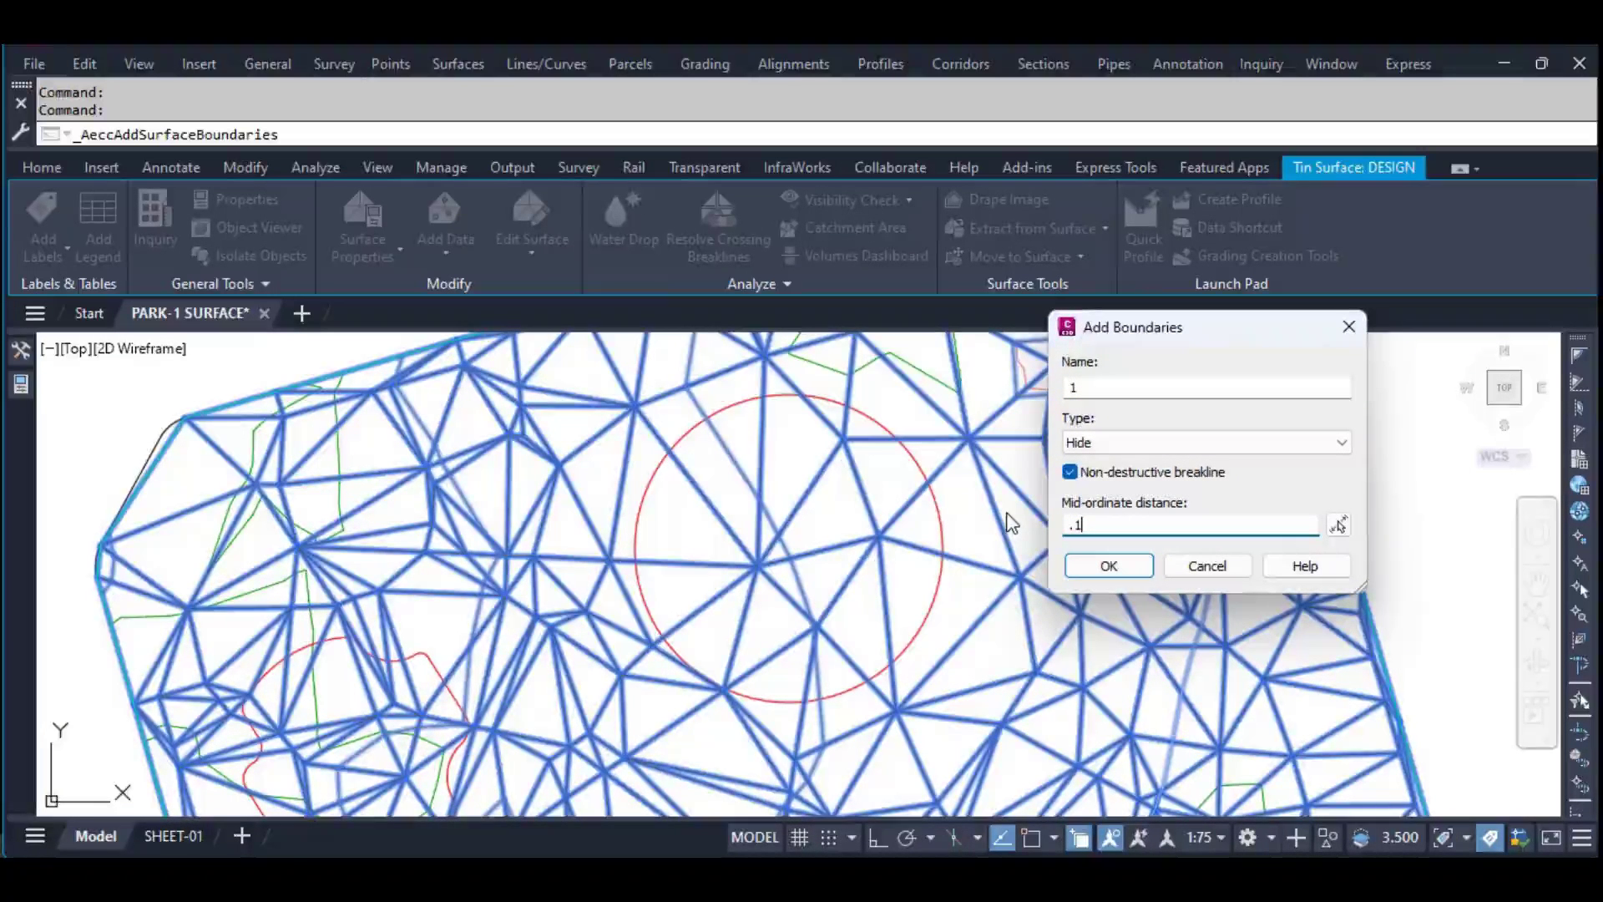
{"action": "left_click", "coordinate": [1105, 574]}
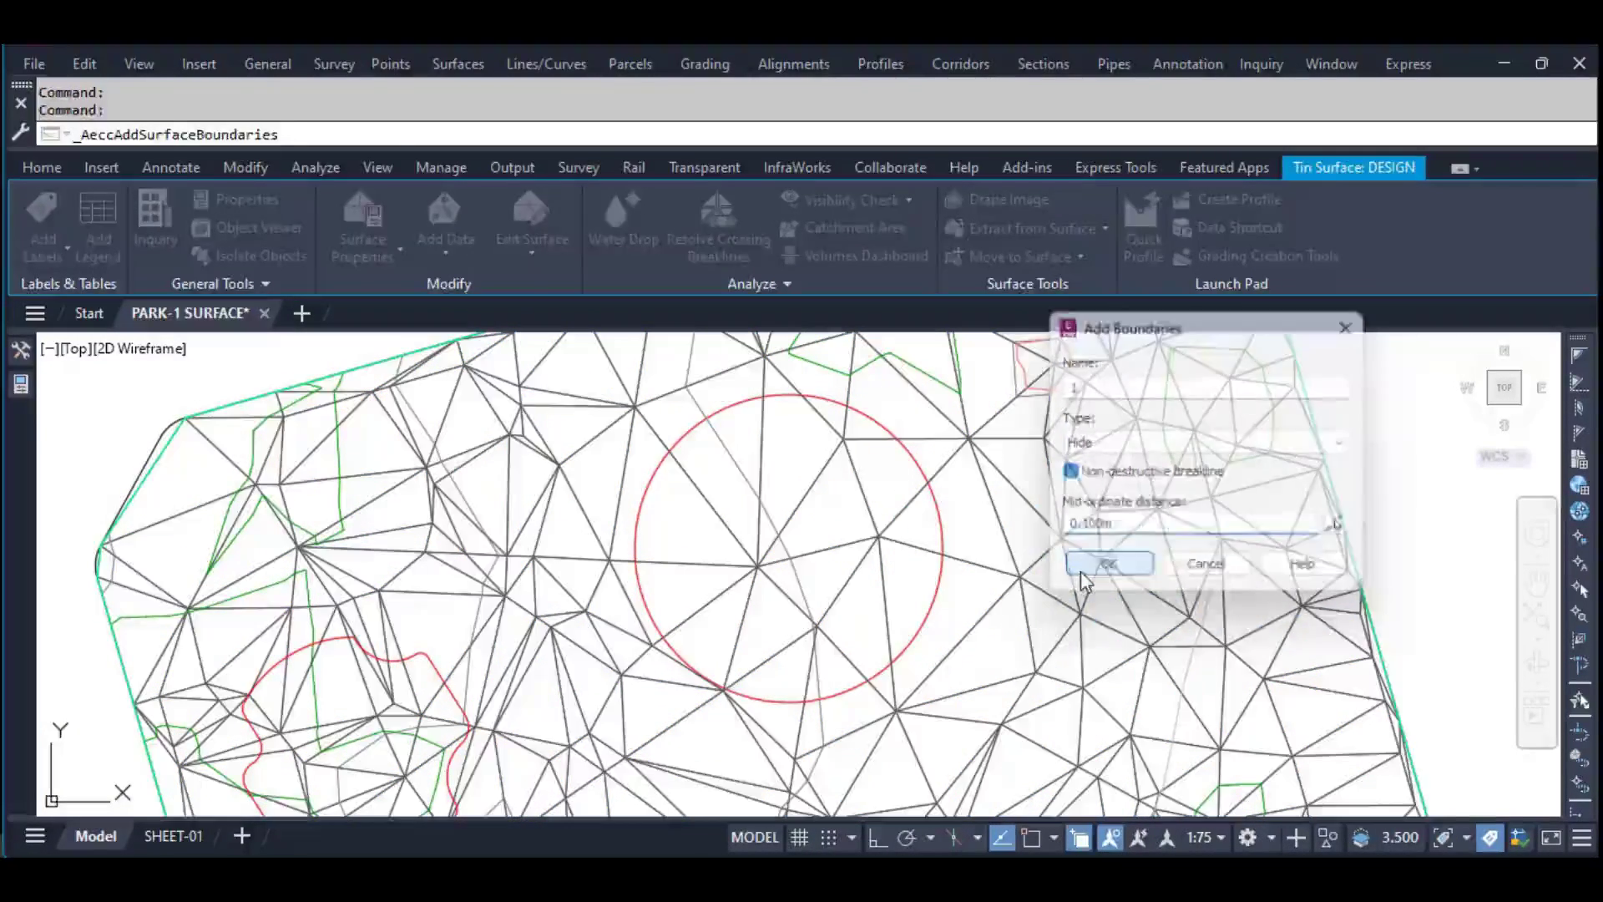
{"action": "left_click", "coordinate": [959, 519]}
{"action": "right_click", "coordinate": [960, 522]}
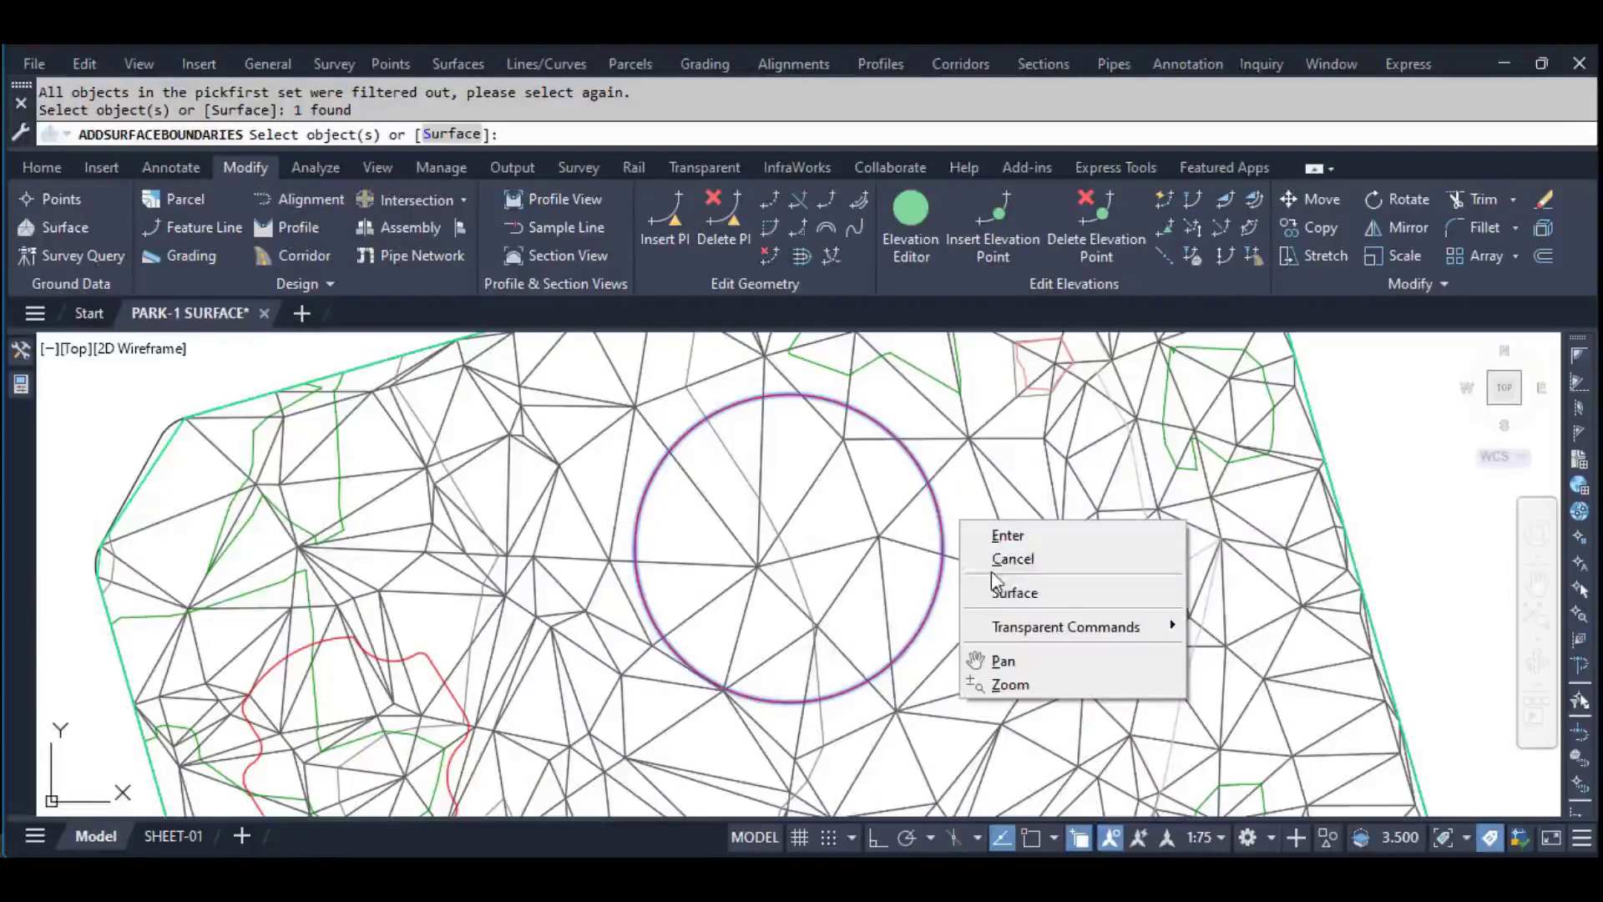
{"action": "left_click", "coordinate": [997, 541]}
Zoom in on the circle edge and regenerate the display to check the hole's fit
{"action": "key", "text": "Escape"}
{"action": "key", "text": "Escape"}
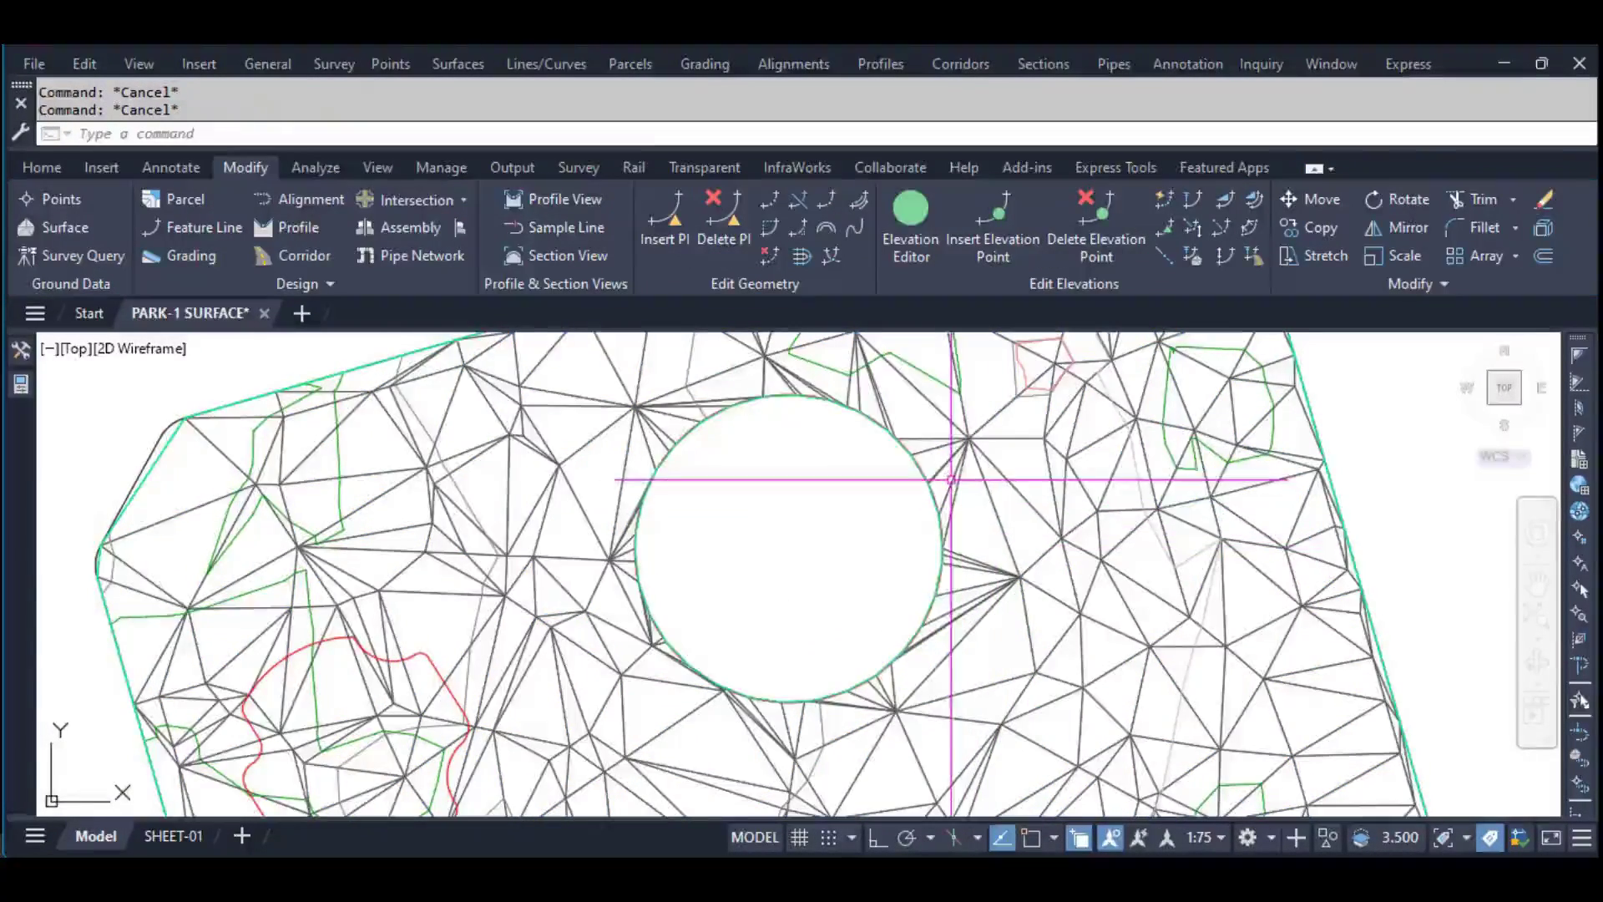
{"action": "scroll", "coordinate": [997, 547], "scroll_direction": "up", "scroll_amount": 5}
{"action": "scroll", "coordinate": [943, 488], "scroll_direction": "up", "scroll_amount": 3}
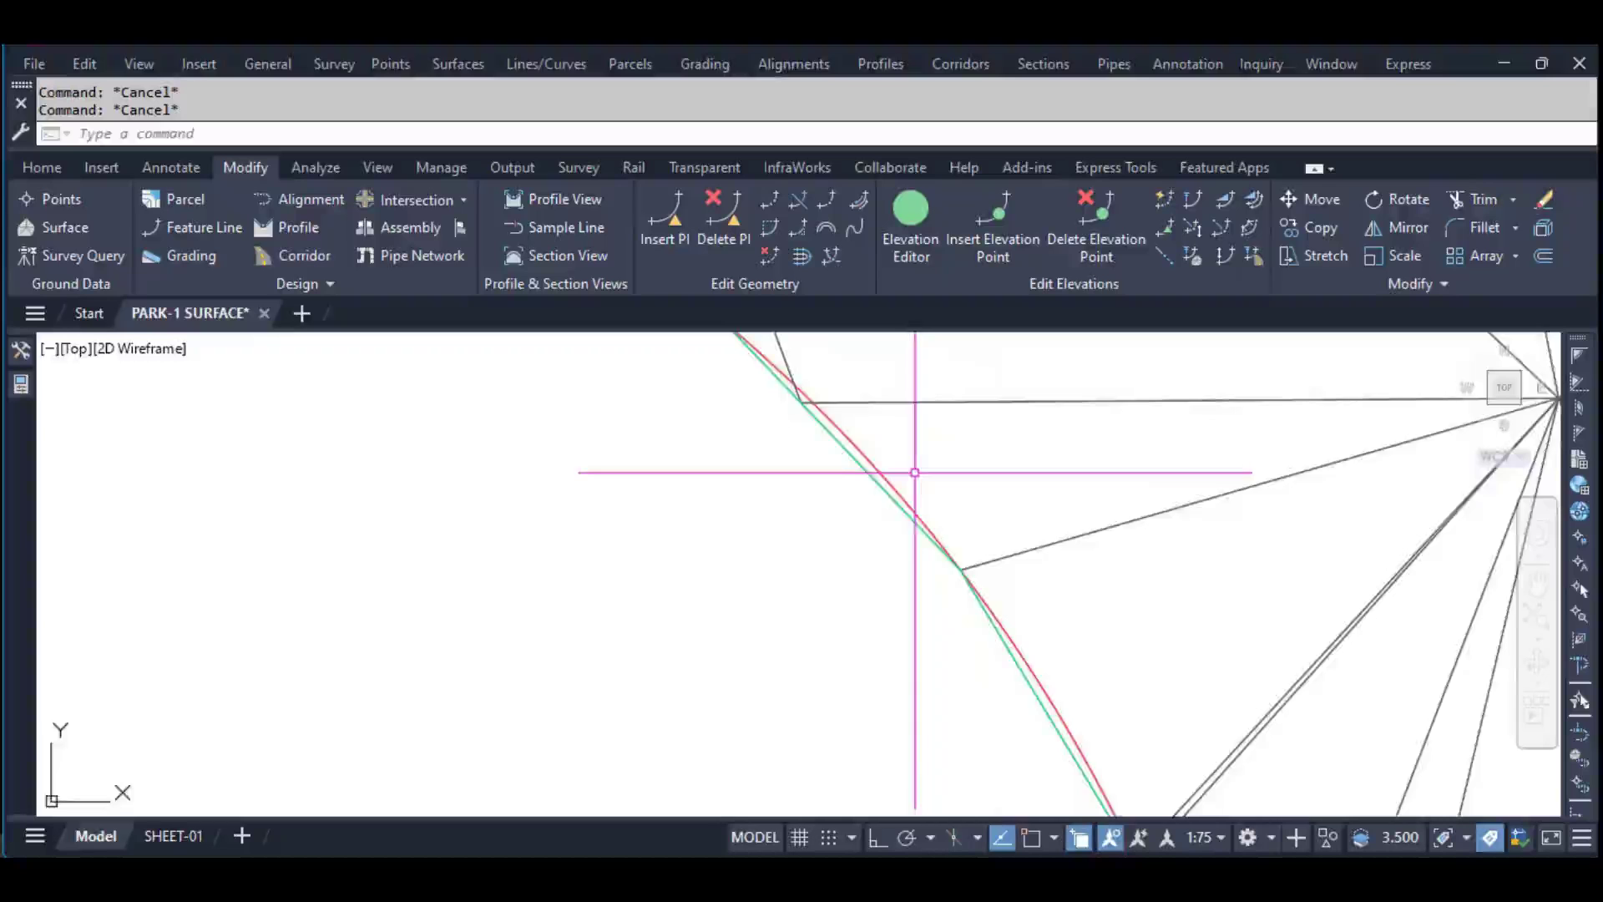
{"action": "scroll", "coordinate": [923, 478], "scroll_direction": "up", "scroll_amount": 3}
{"action": "type", "text": "re"}
{"action": "key", "text": "Return"}
{"action": "scroll", "coordinate": [923, 478], "scroll_direction": "down", "scroll_amount": 3}
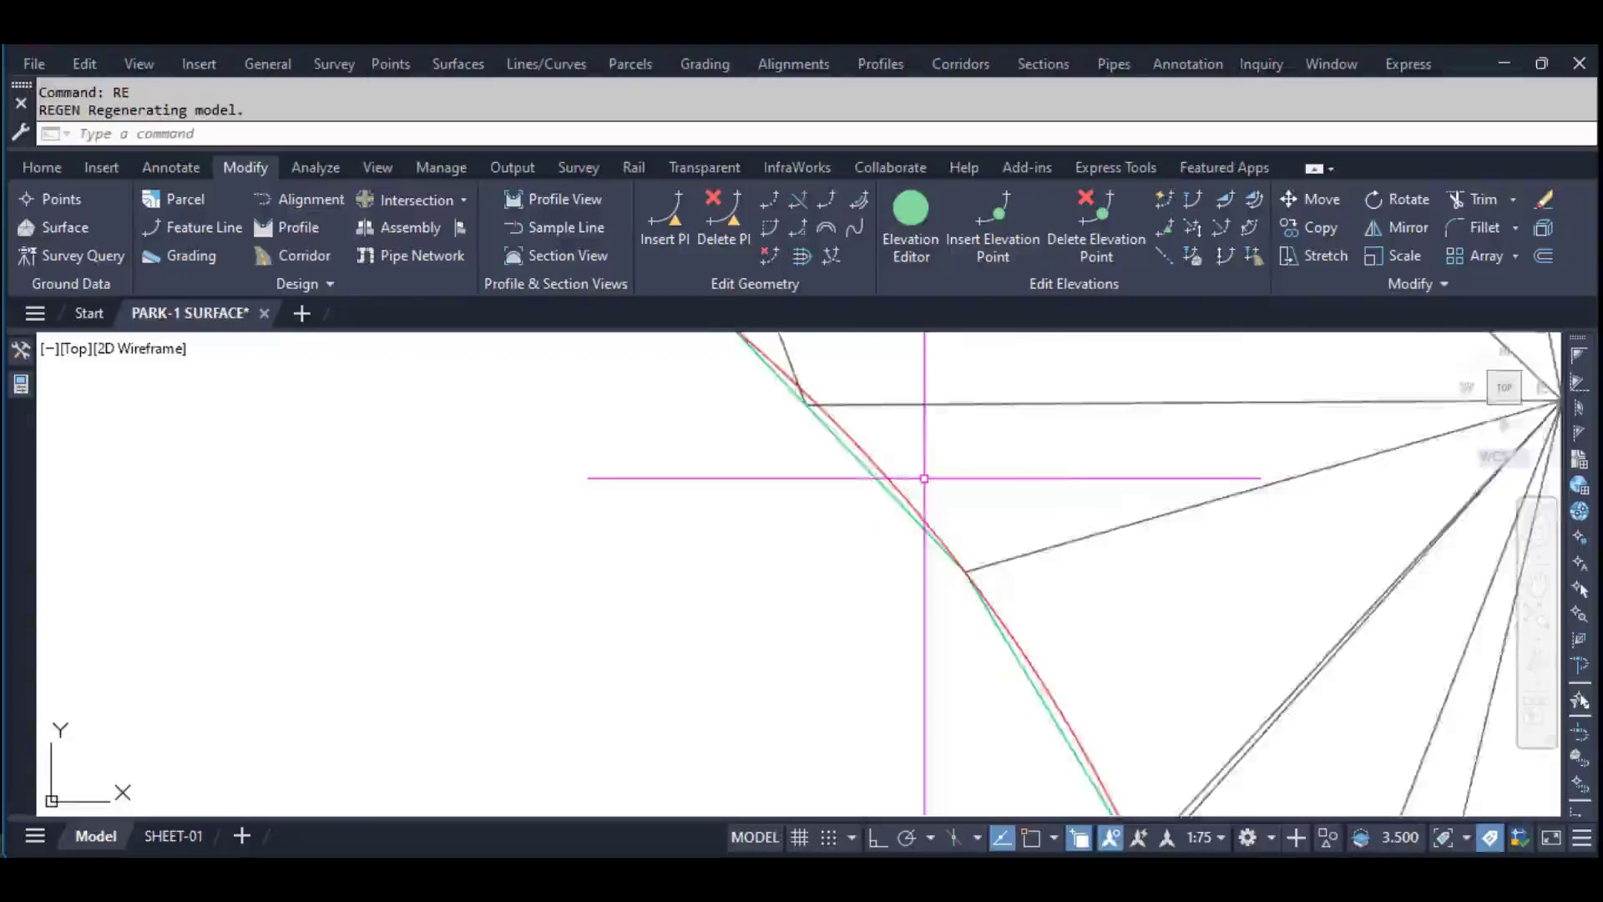
{"action": "scroll", "coordinate": [924, 479], "scroll_direction": "down", "scroll_amount": 3}
{"action": "scroll", "coordinate": [777, 371], "scroll_direction": "up", "scroll_amount": 3}
{"action": "scroll", "coordinate": [841, 405], "scroll_direction": "up", "scroll_amount": 2}
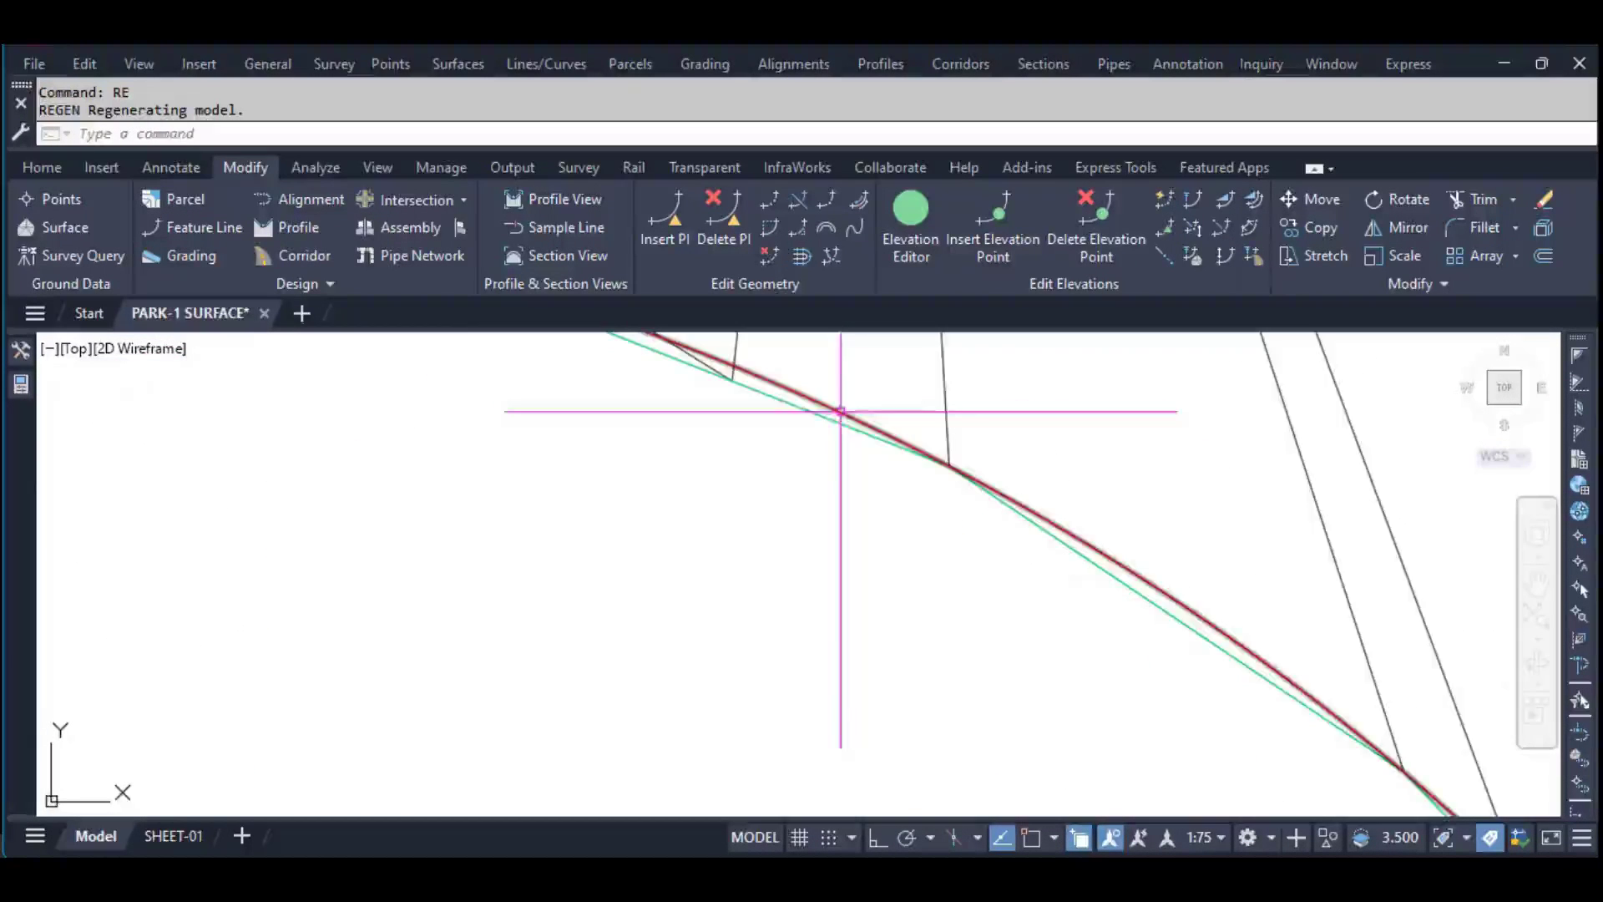
{"action": "scroll", "coordinate": [843, 438], "scroll_direction": "down", "scroll_amount": 6}
Undo the circular Hide boundary so triangles cross the red circle again
{"action": "key", "text": "Escape"}
{"action": "key", "text": "Escape"}
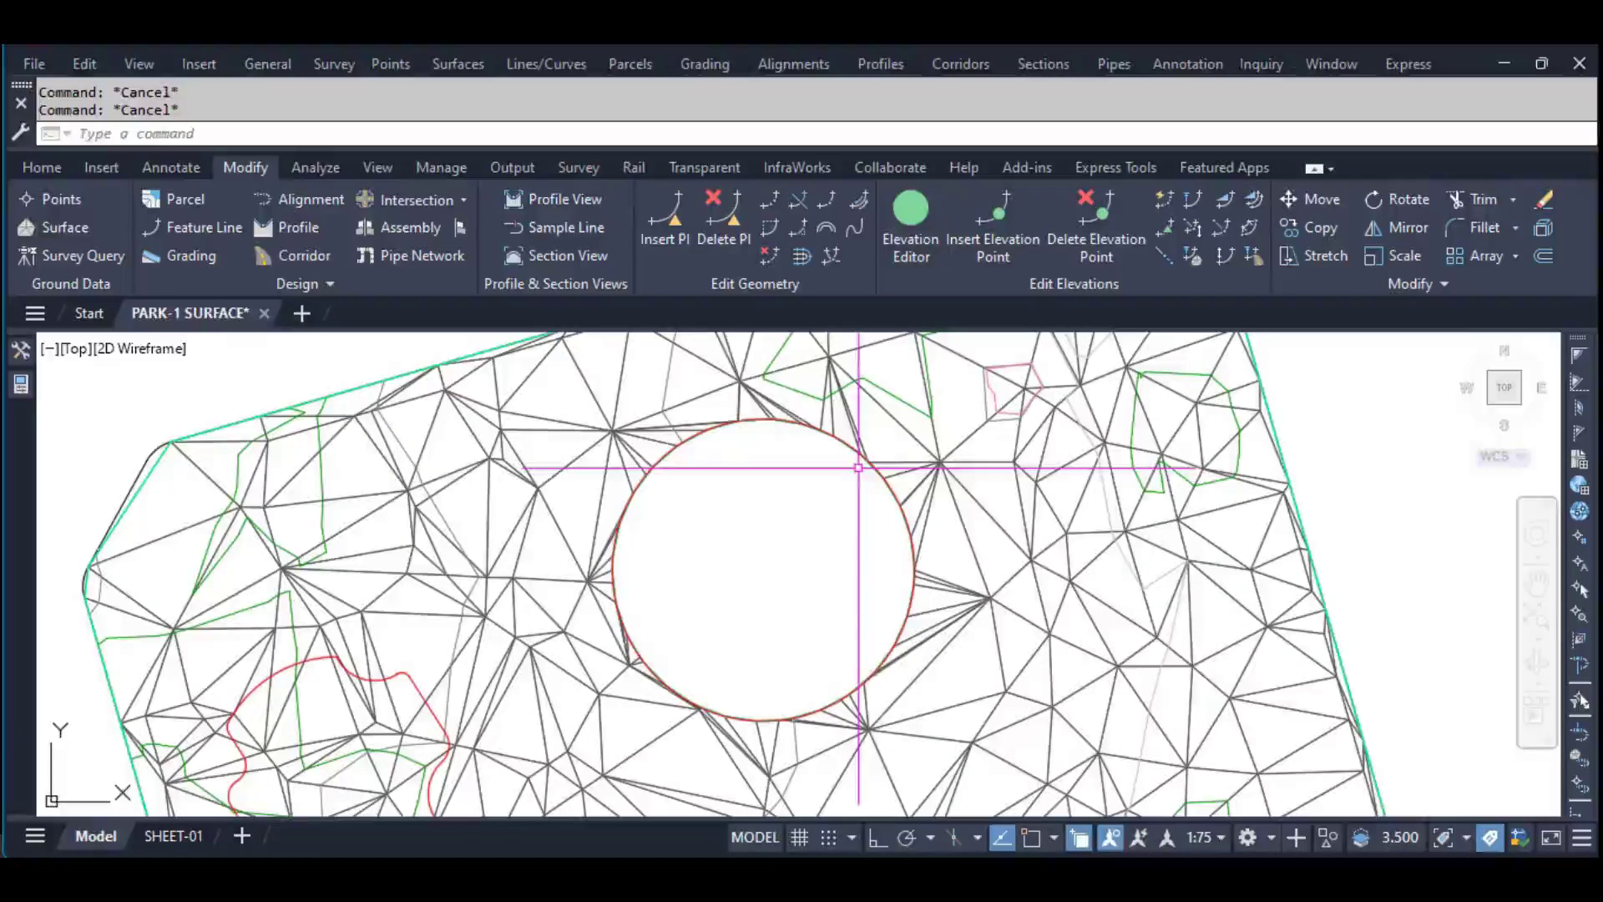
{"action": "key", "text": "ctrl+z"}
{"action": "key", "text": "ctrl+z"}
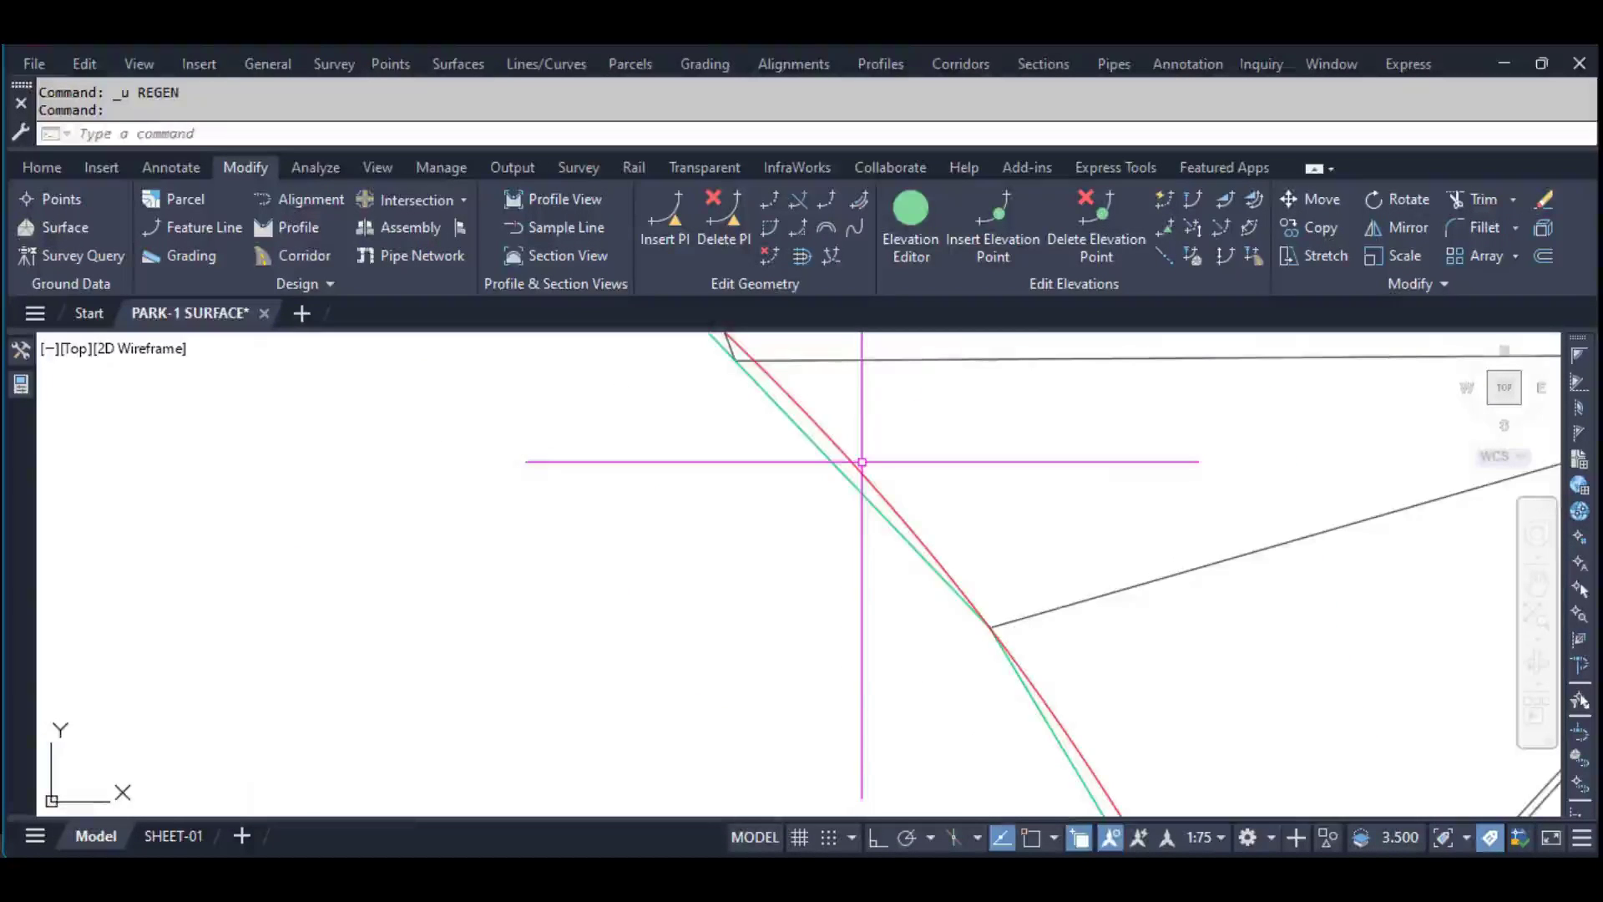
{"action": "key", "text": "ctrl+z"}
{"action": "key", "text": "ctrl+z"}
{"action": "key", "text": "Escape"}
{"action": "key", "text": "Escape"}
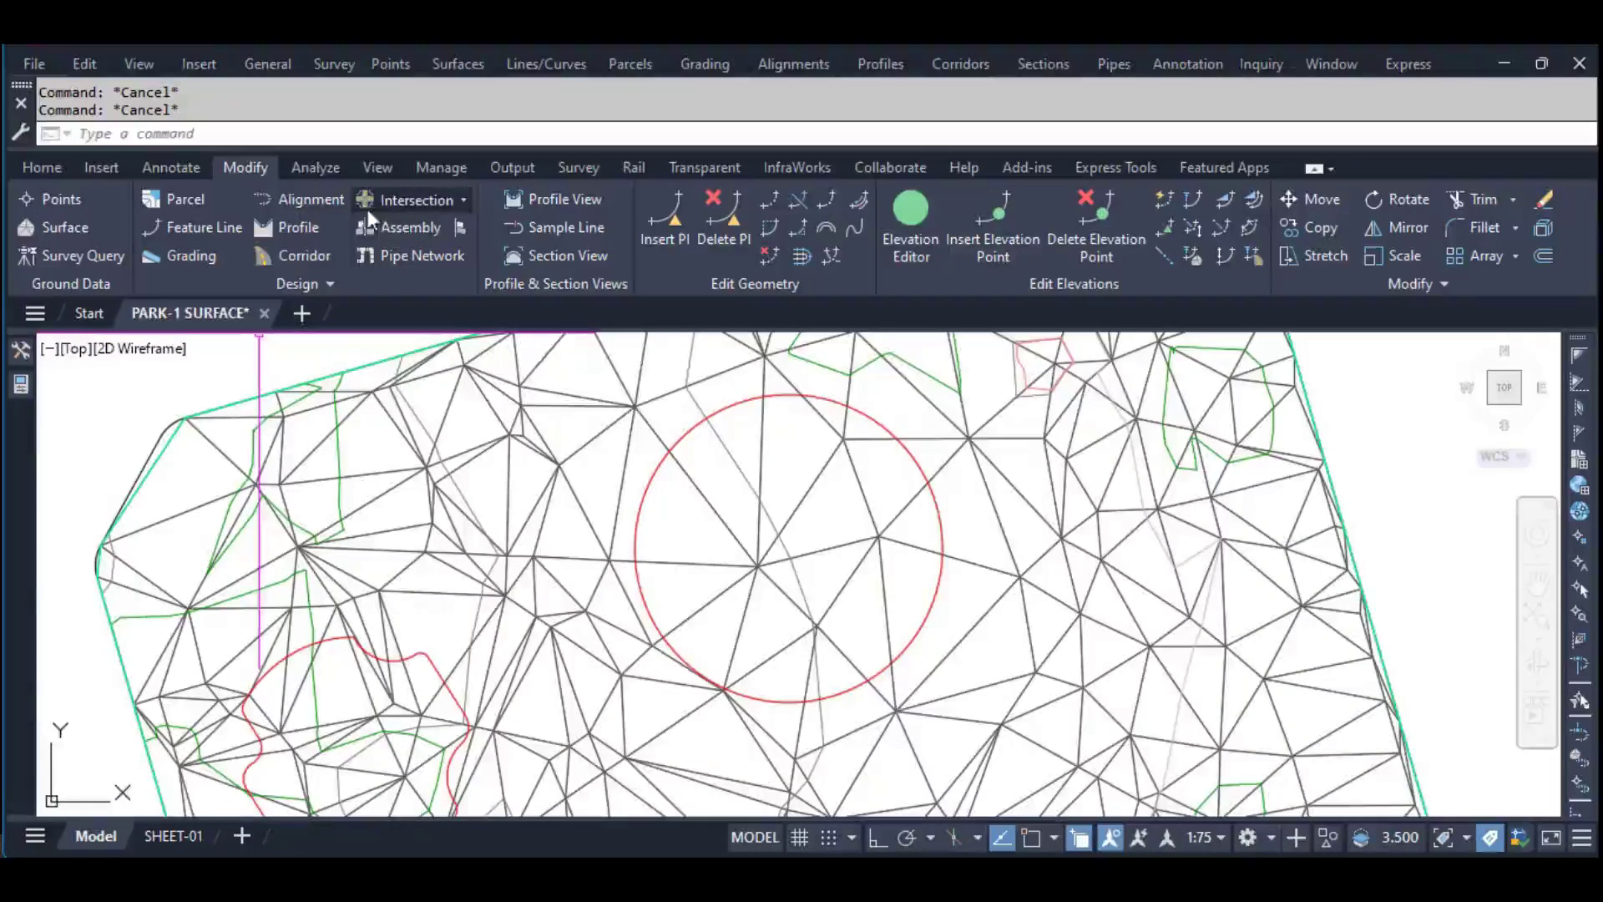
Re-add the red circle as a Hide boundary with 0.001 mid-ordinate distance
{"action": "left_click", "coordinate": [968, 459]}
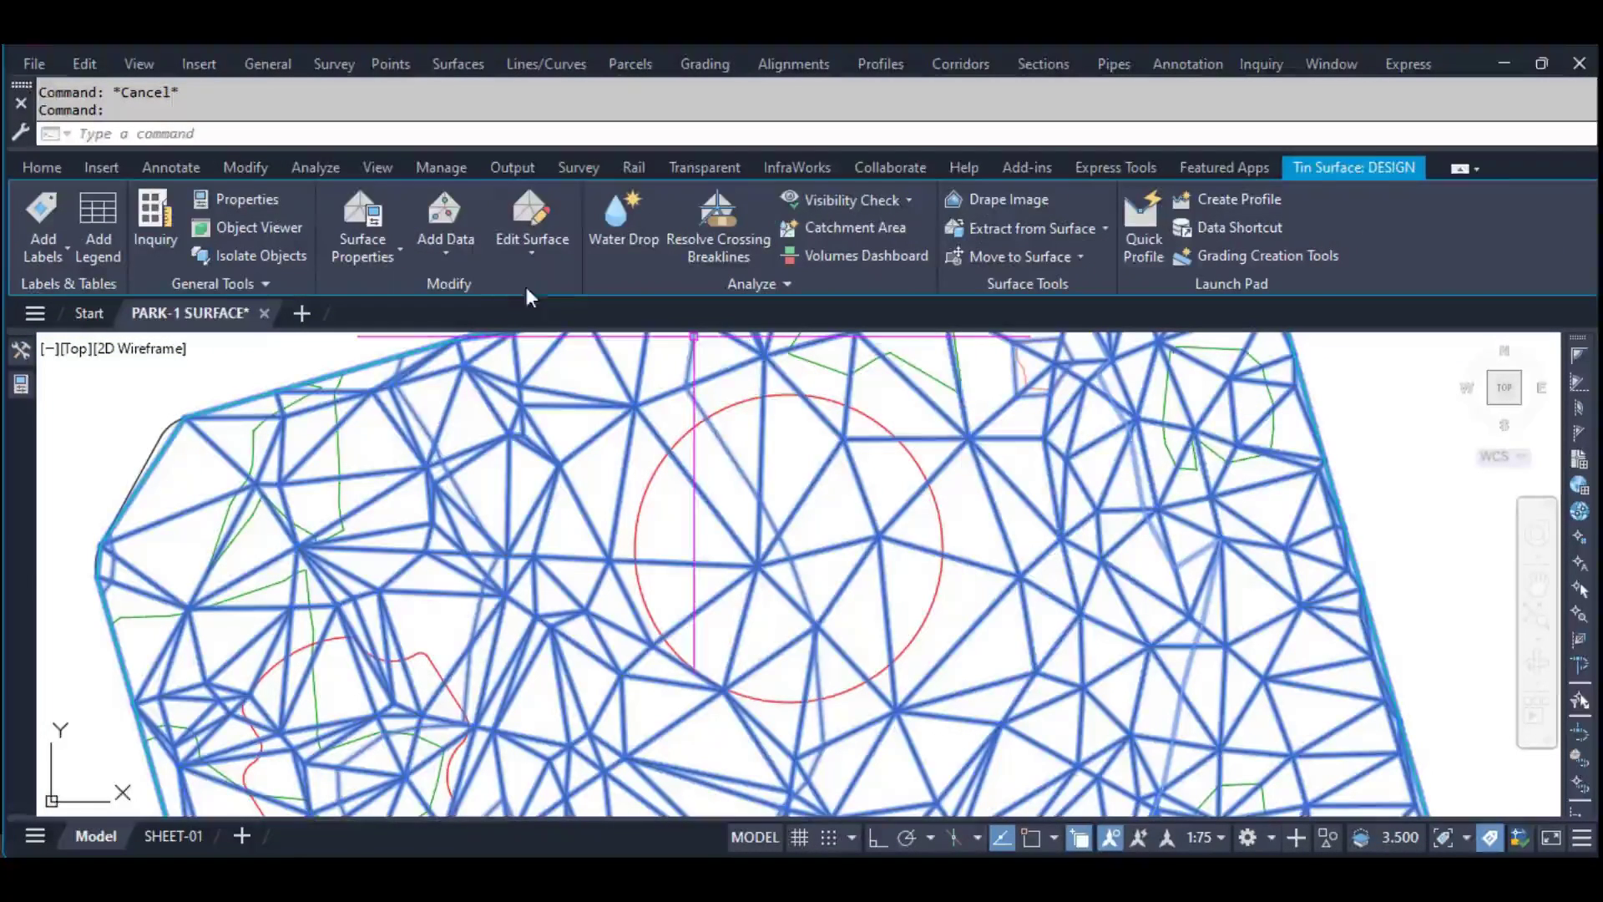
{"action": "left_click", "coordinate": [453, 259]}
{"action": "left_click", "coordinate": [459, 292]}
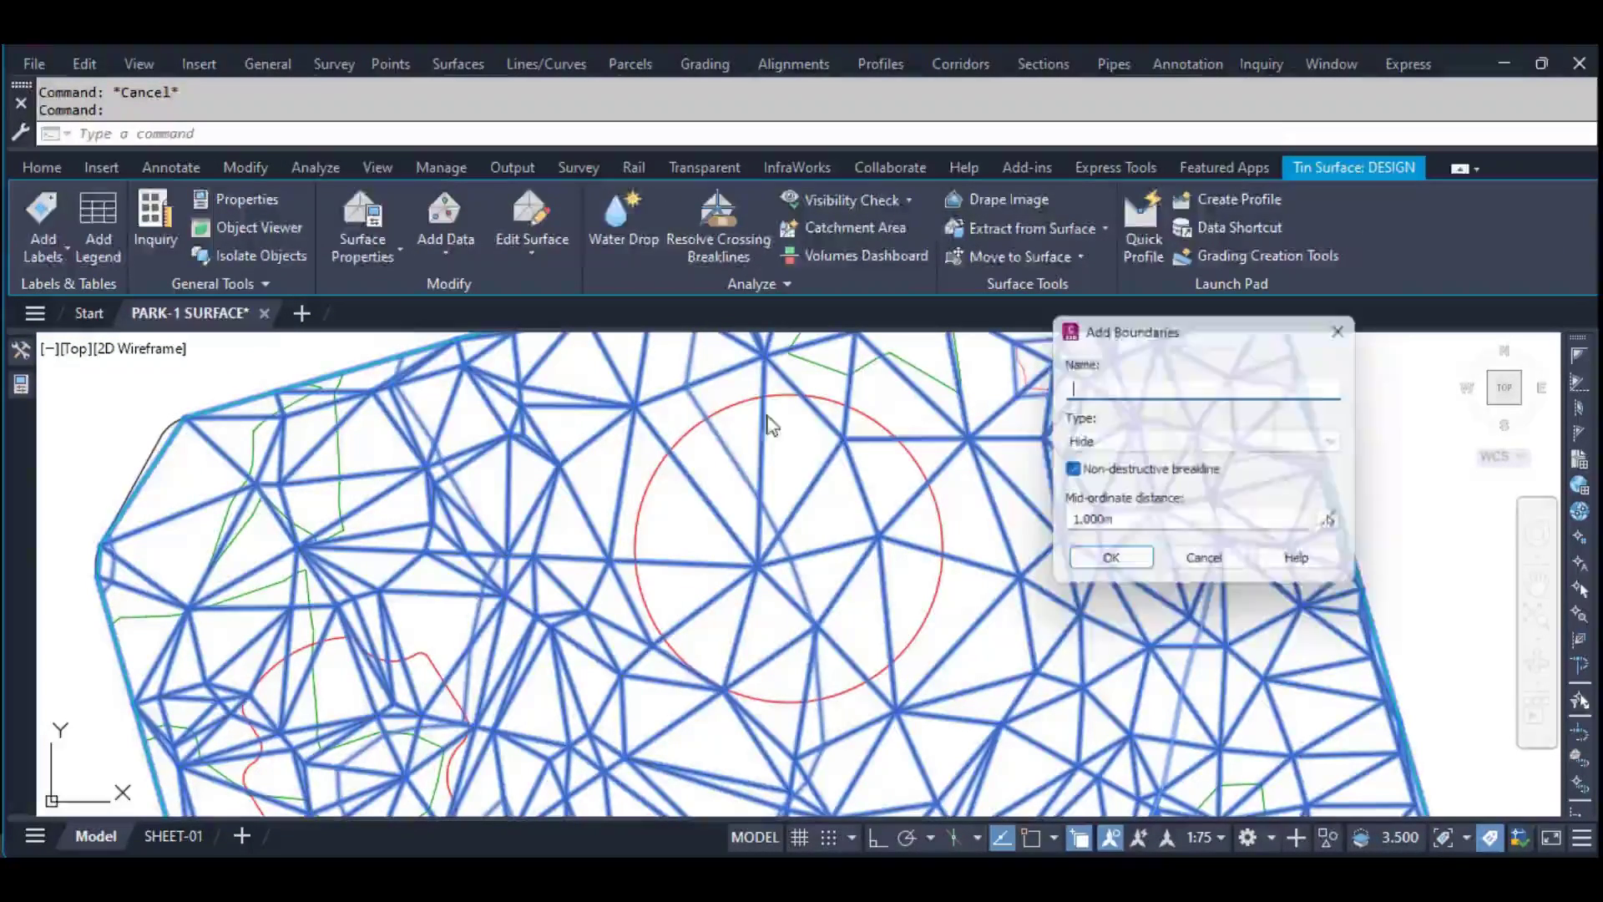
{"action": "left_click", "coordinate": [1109, 573]}
{"action": "left_click", "coordinate": [943, 538]}
{"action": "right_click", "coordinate": [982, 515]}
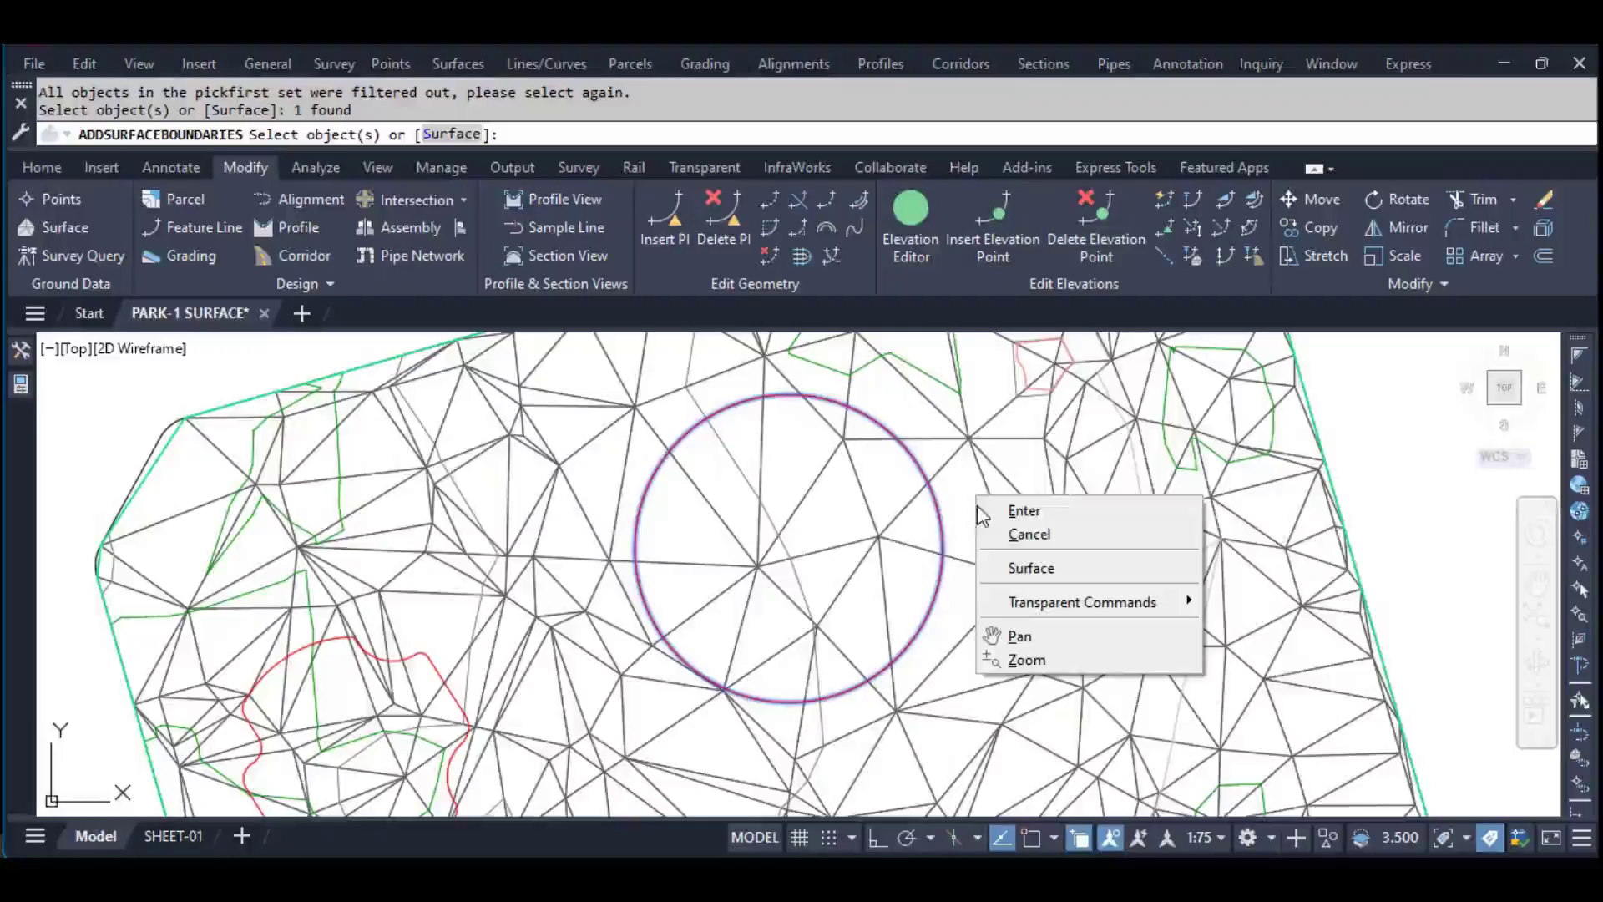
{"action": "left_click", "coordinate": [1010, 511]}
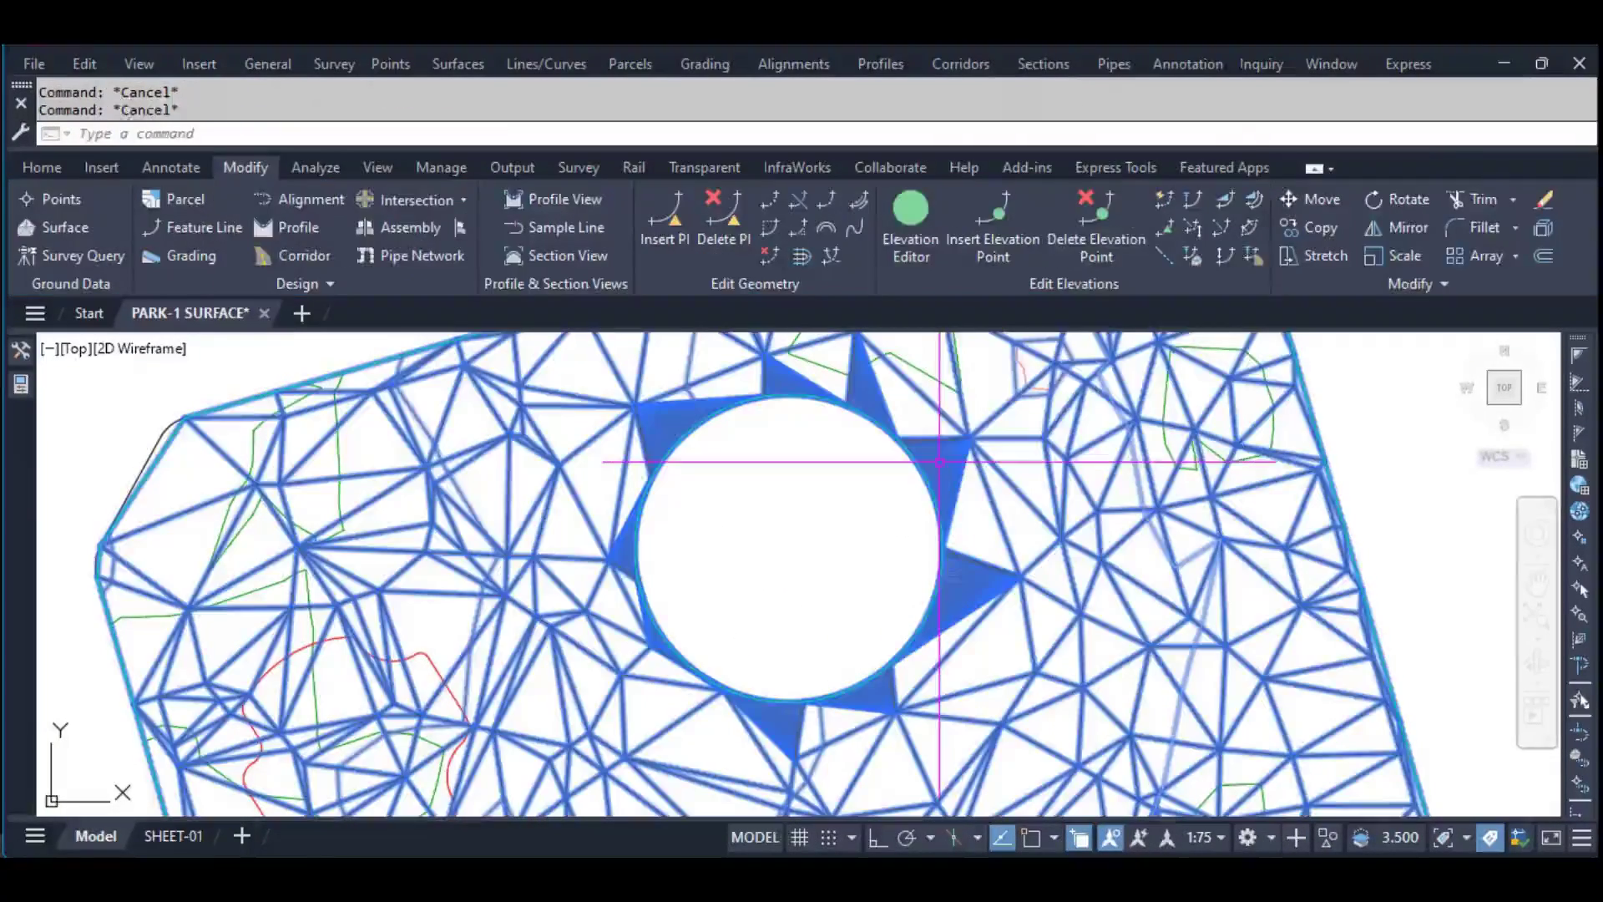
Open the DESIGN surface in the Object Viewer
{"action": "left_click", "coordinate": [939, 461]}
{"action": "right_click", "coordinate": [940, 461]}
{"action": "left_click", "coordinate": [985, 387]}
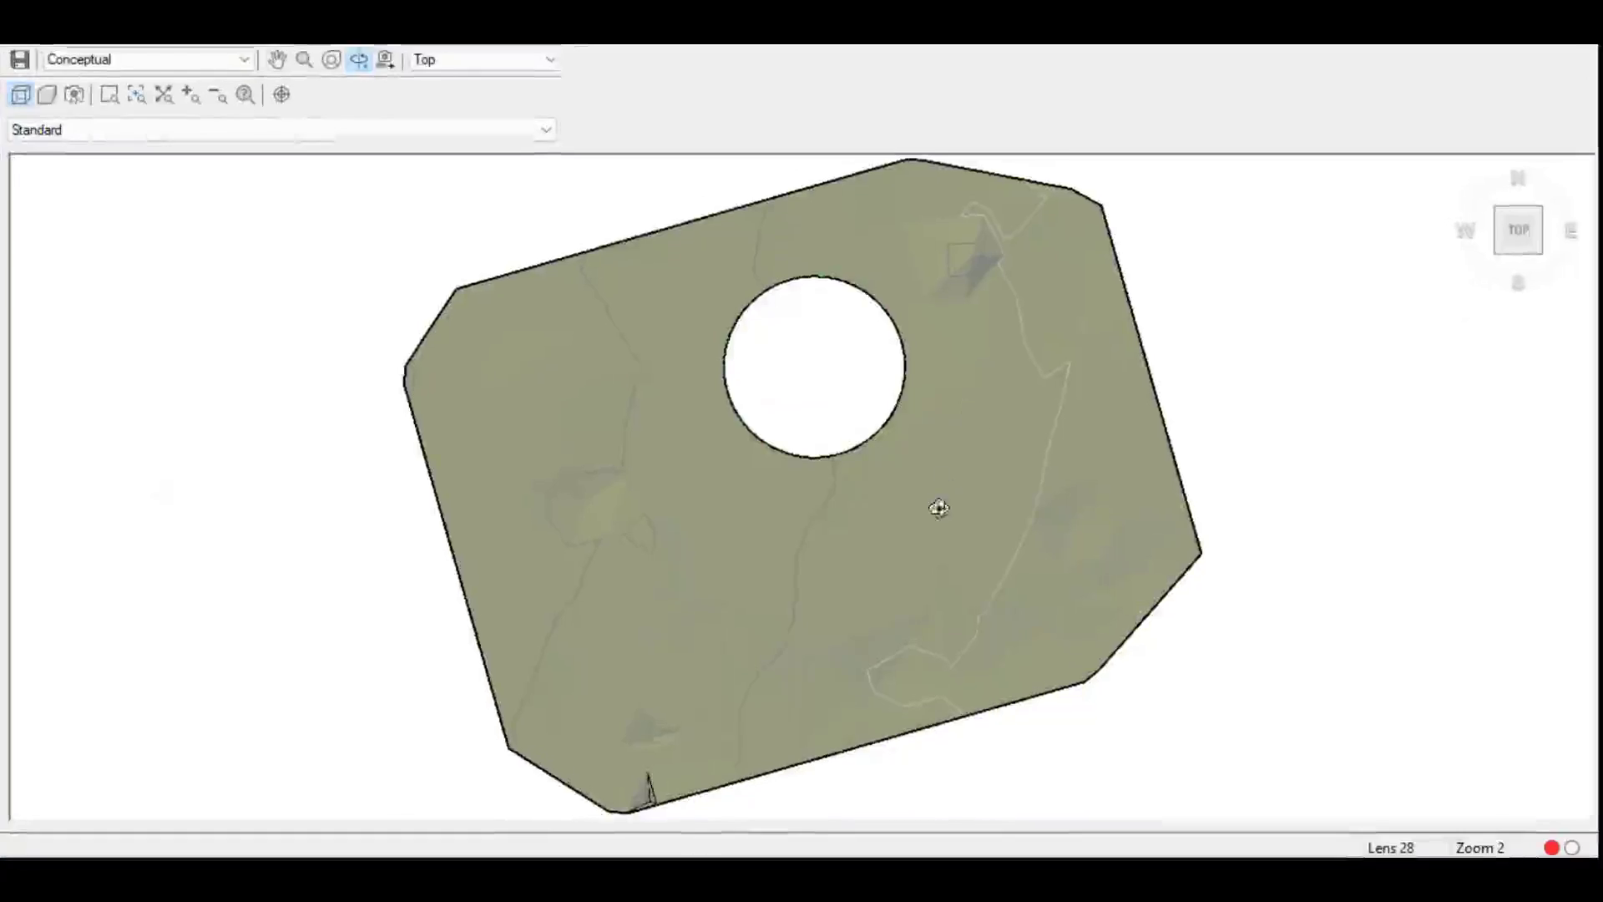
Orbit the holed surface in 3D, close the Object Viewer, and zoom around the drawing
{"action": "mouse_move", "coordinate": [939, 507]}
{"action": "left_mouse_down"}
{"action": "mouse_move", "coordinate": [883, 304]}
{"action": "mouse_move", "coordinate": [769, 459]}
{"action": "left_mouse_up"}
{"action": "scroll", "coordinate": [762, 365], "scroll_direction": "up", "scroll_amount": 3}
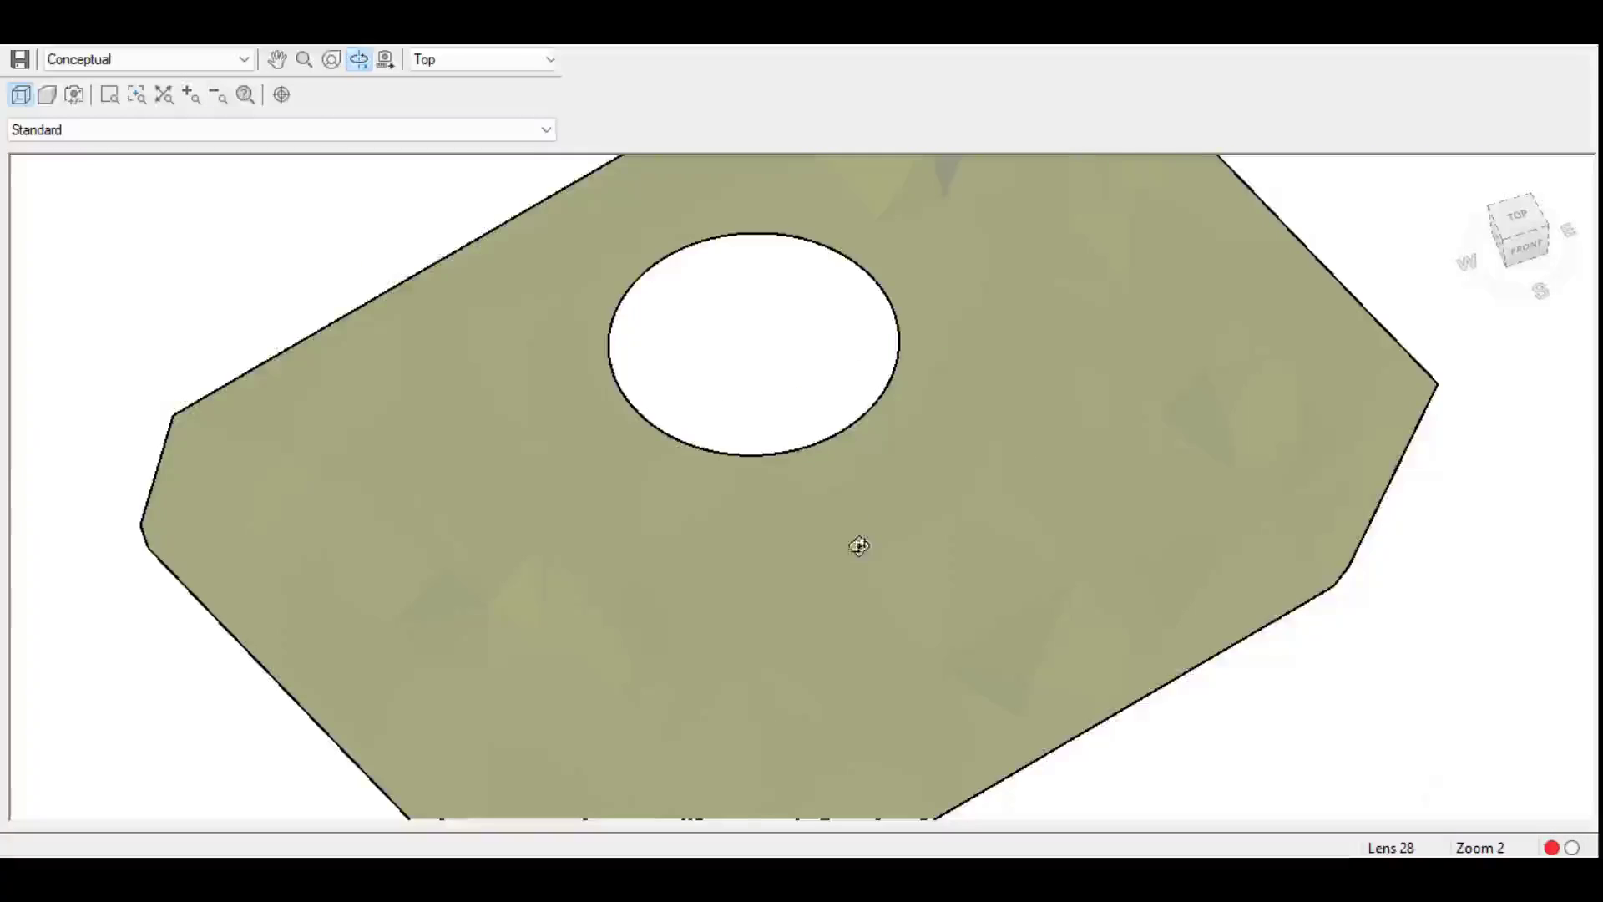
{"action": "scroll", "coordinate": [905, 468], "scroll_direction": "up", "scroll_amount": 4}
{"action": "scroll", "coordinate": [931, 448], "scroll_direction": "down", "scroll_amount": 2}
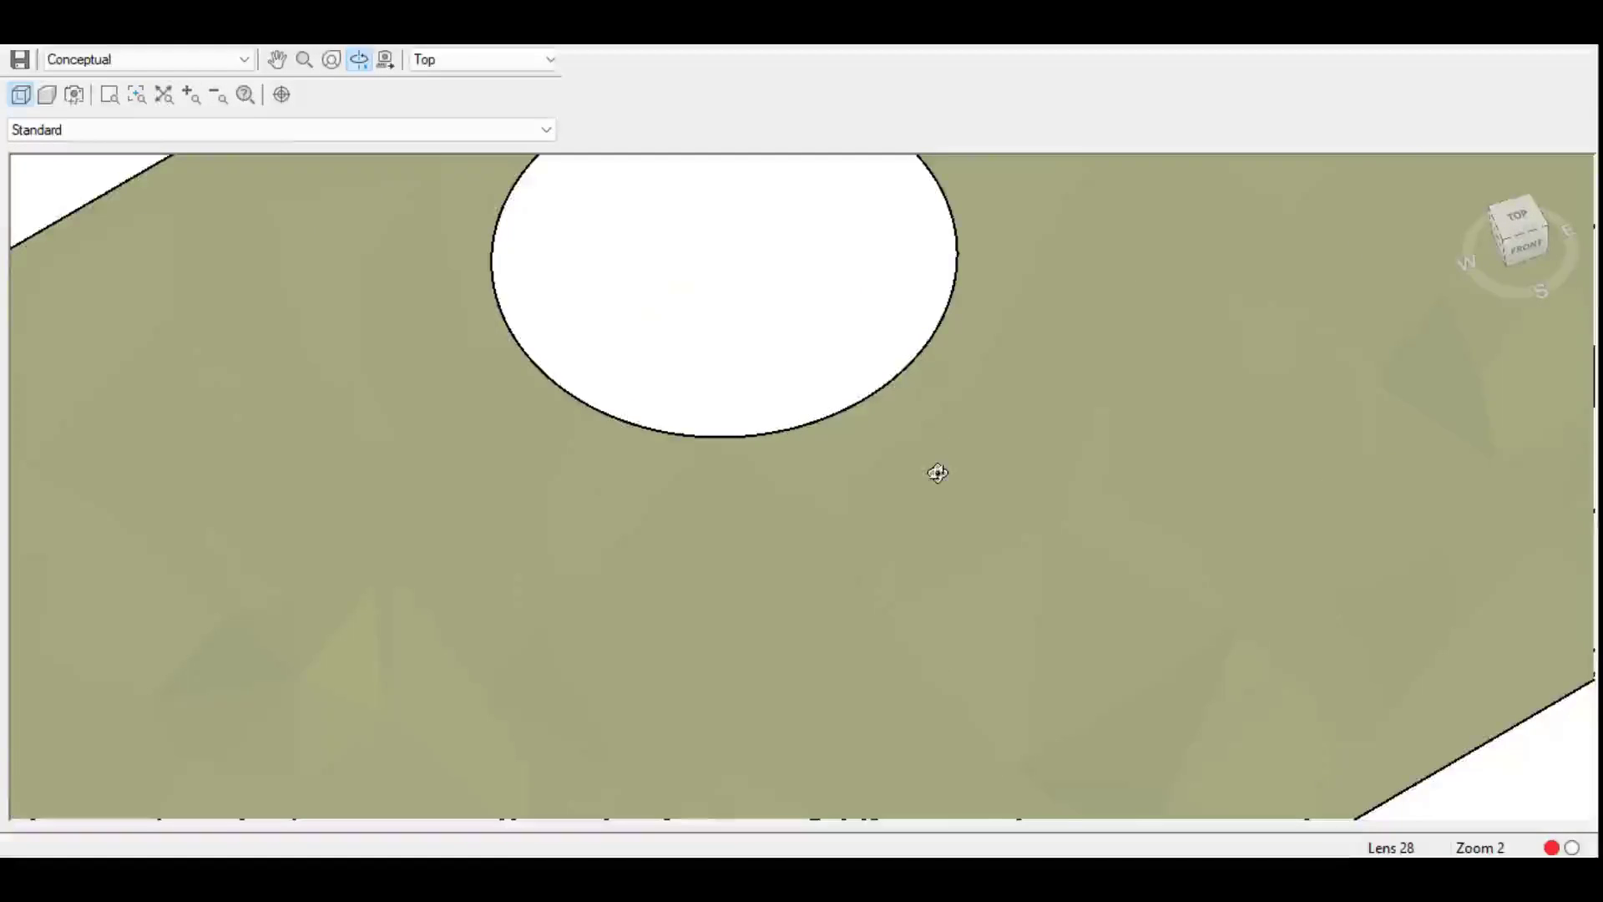
{"action": "key", "text": "Escape"}
{"action": "key", "text": "Escape"}
{"action": "key", "text": "Escape"}
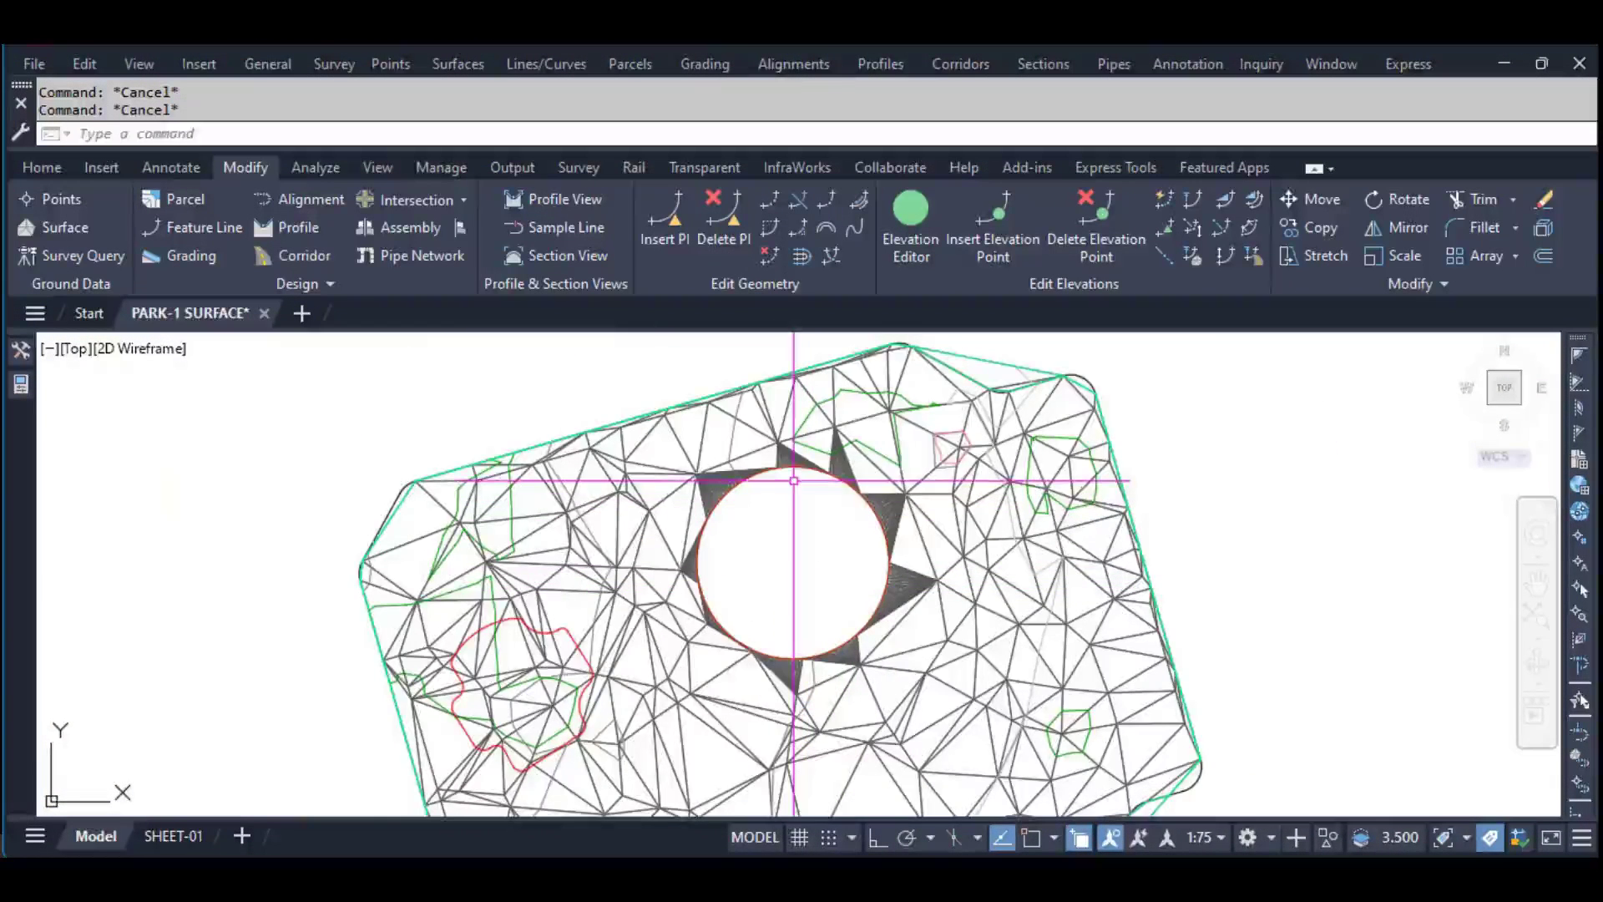
{"action": "scroll", "coordinate": [794, 480], "scroll_direction": "up", "scroll_amount": 2}
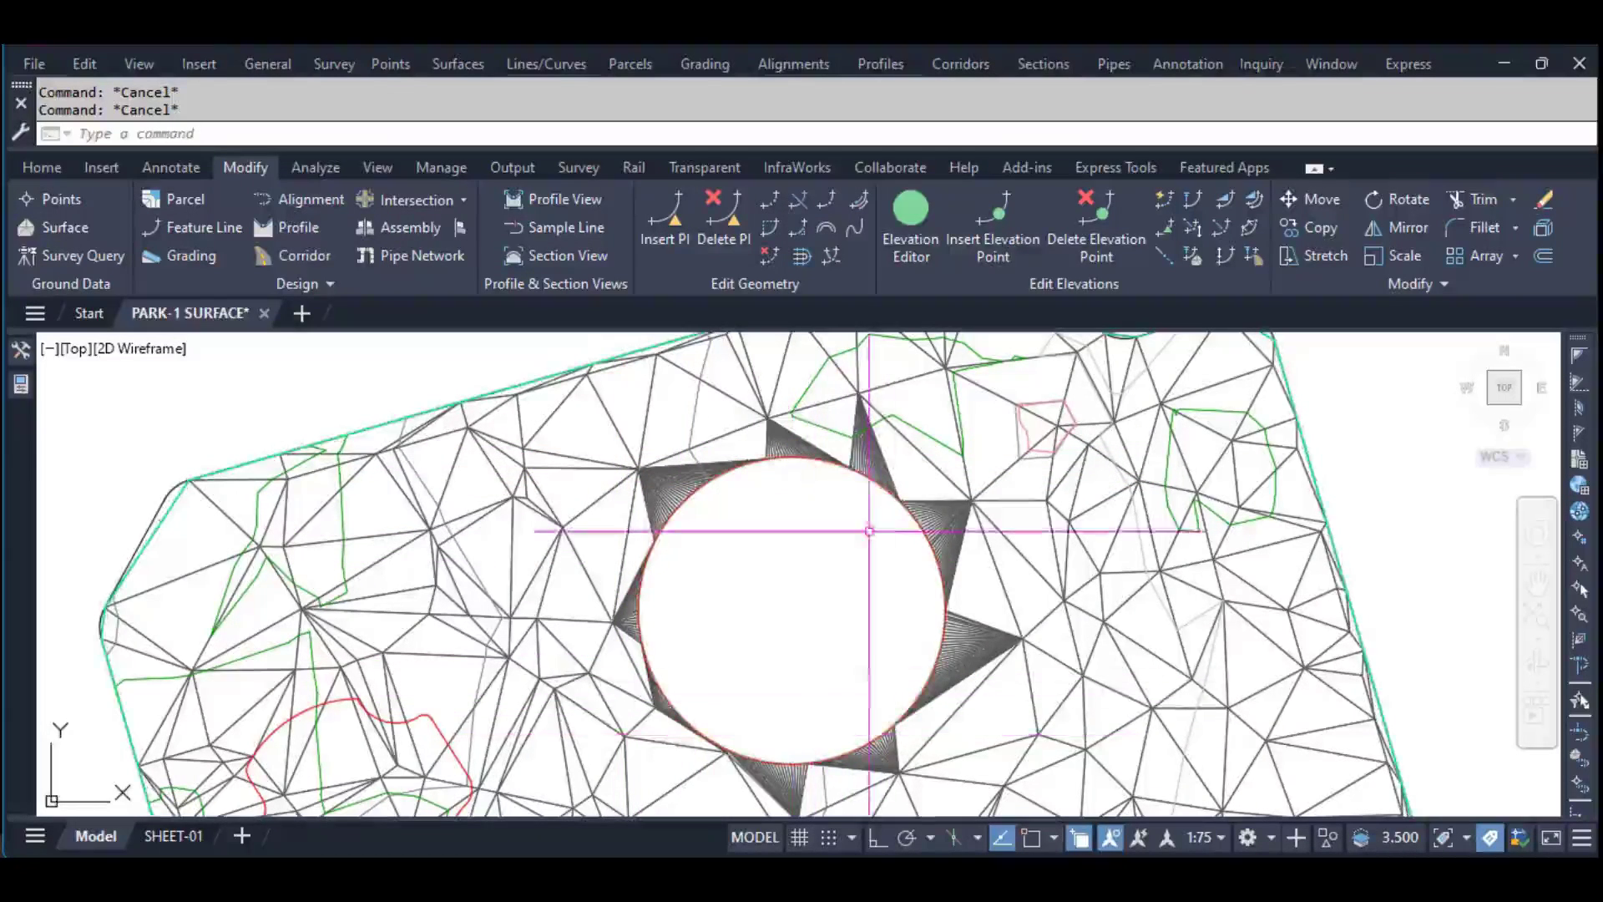
{"action": "scroll", "coordinate": [806, 487], "scroll_direction": "down", "scroll_amount": 2}
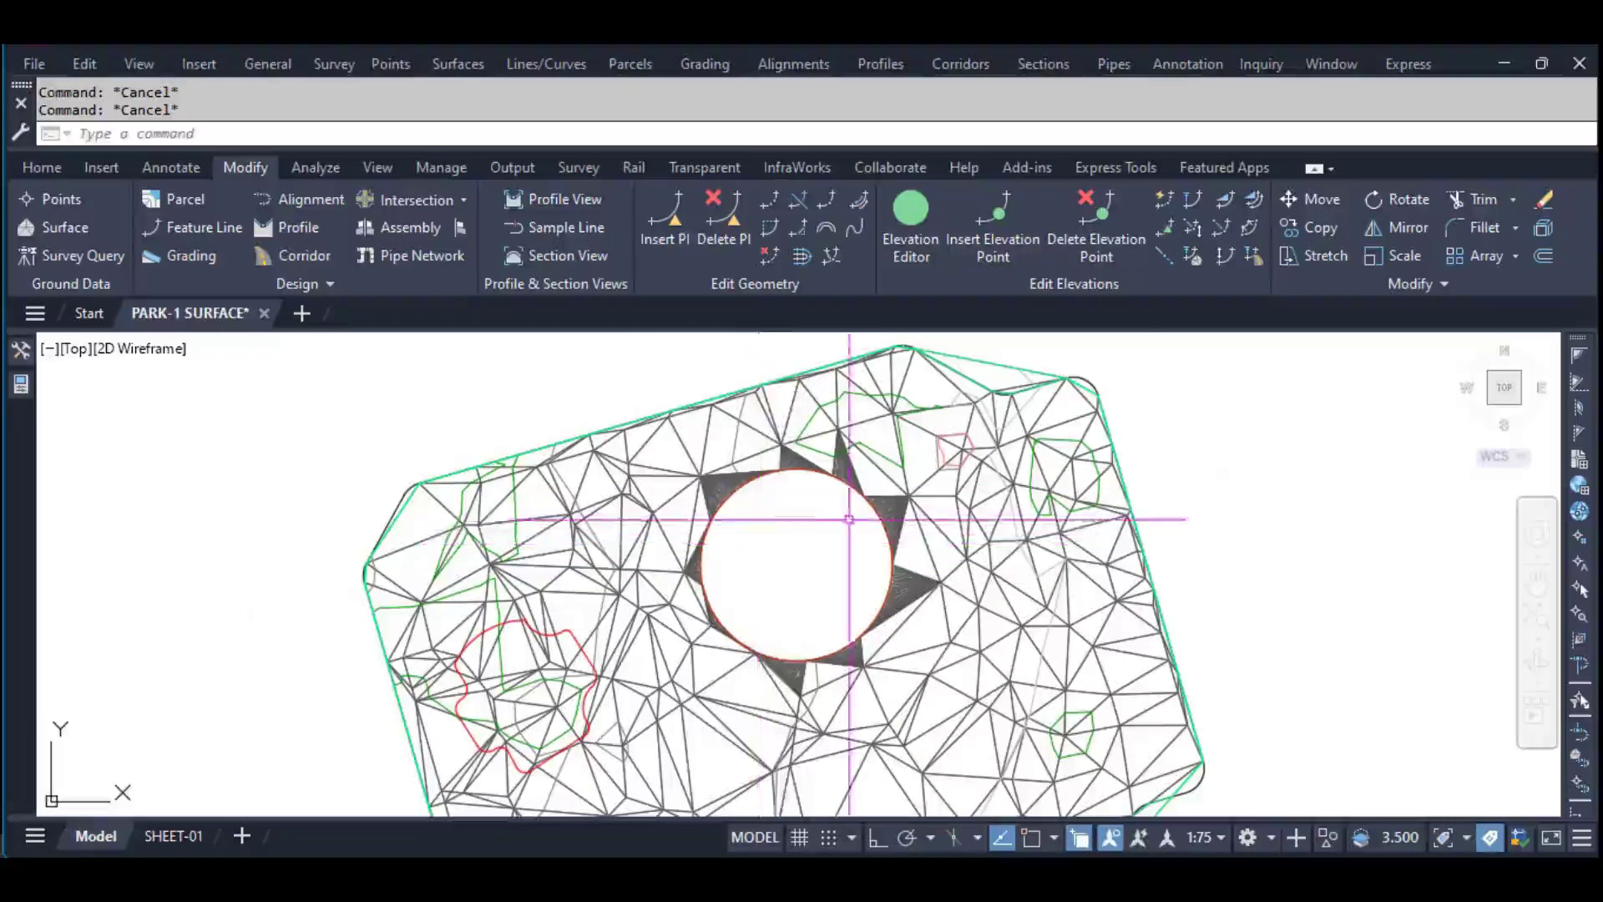
{"action": "scroll", "coordinate": [839, 484], "scroll_direction": "down", "scroll_amount": 2}
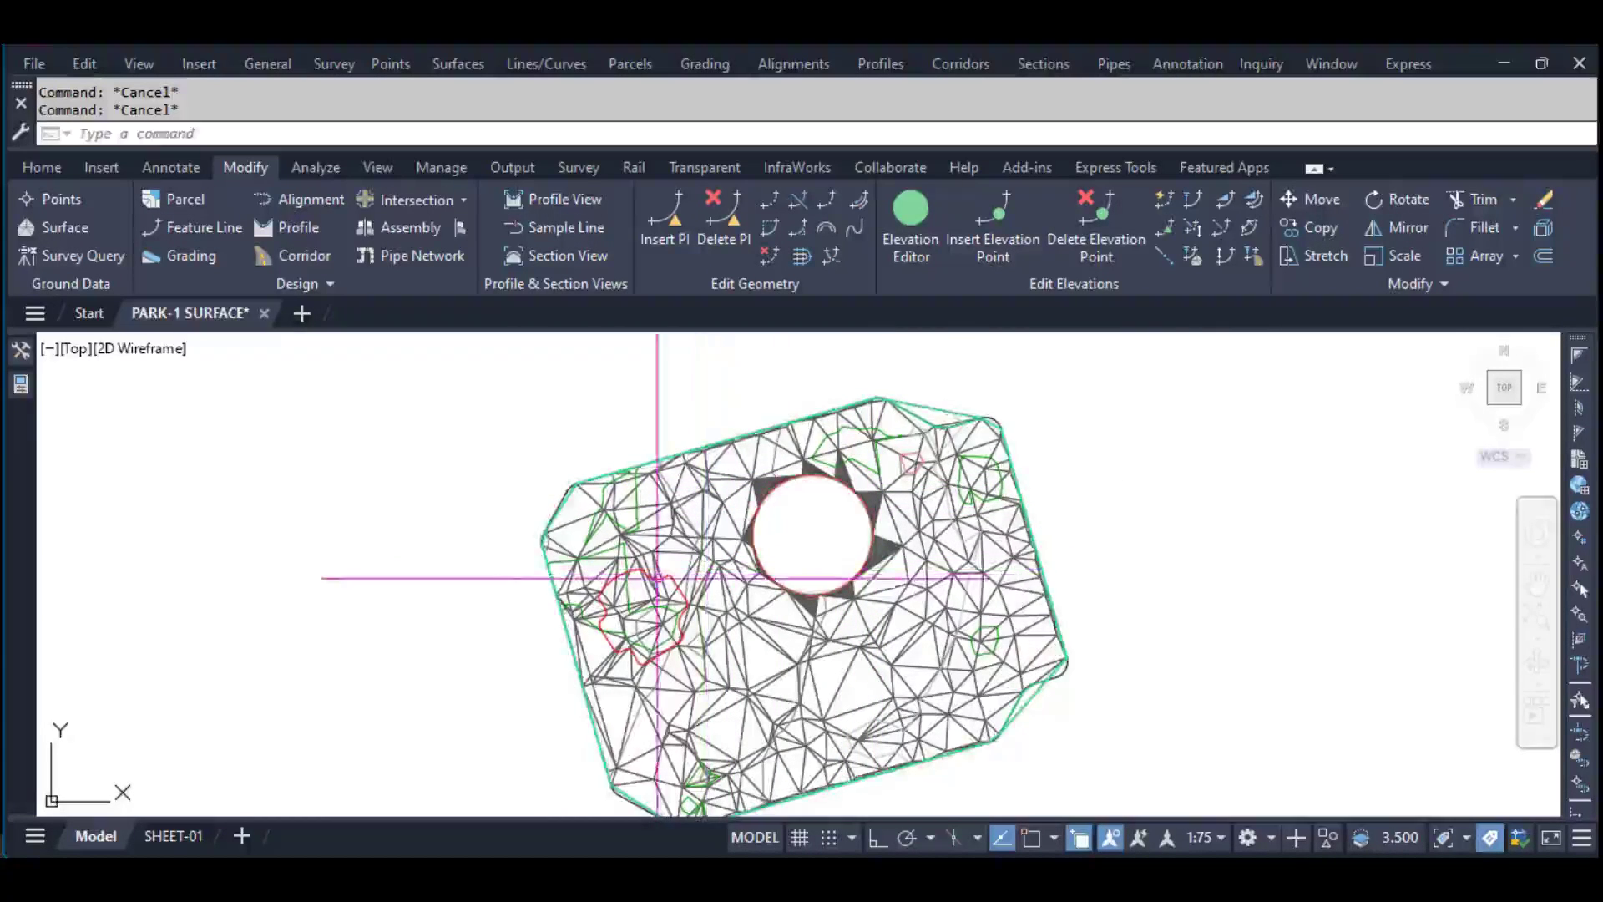
{"action": "scroll", "coordinate": [627, 568], "scroll_direction": "up", "scroll_amount": 4}
Add Hide boundary '2' to DESIGN from the irregular red polyline in the lower left
{"action": "left_click", "coordinate": [628, 564]}
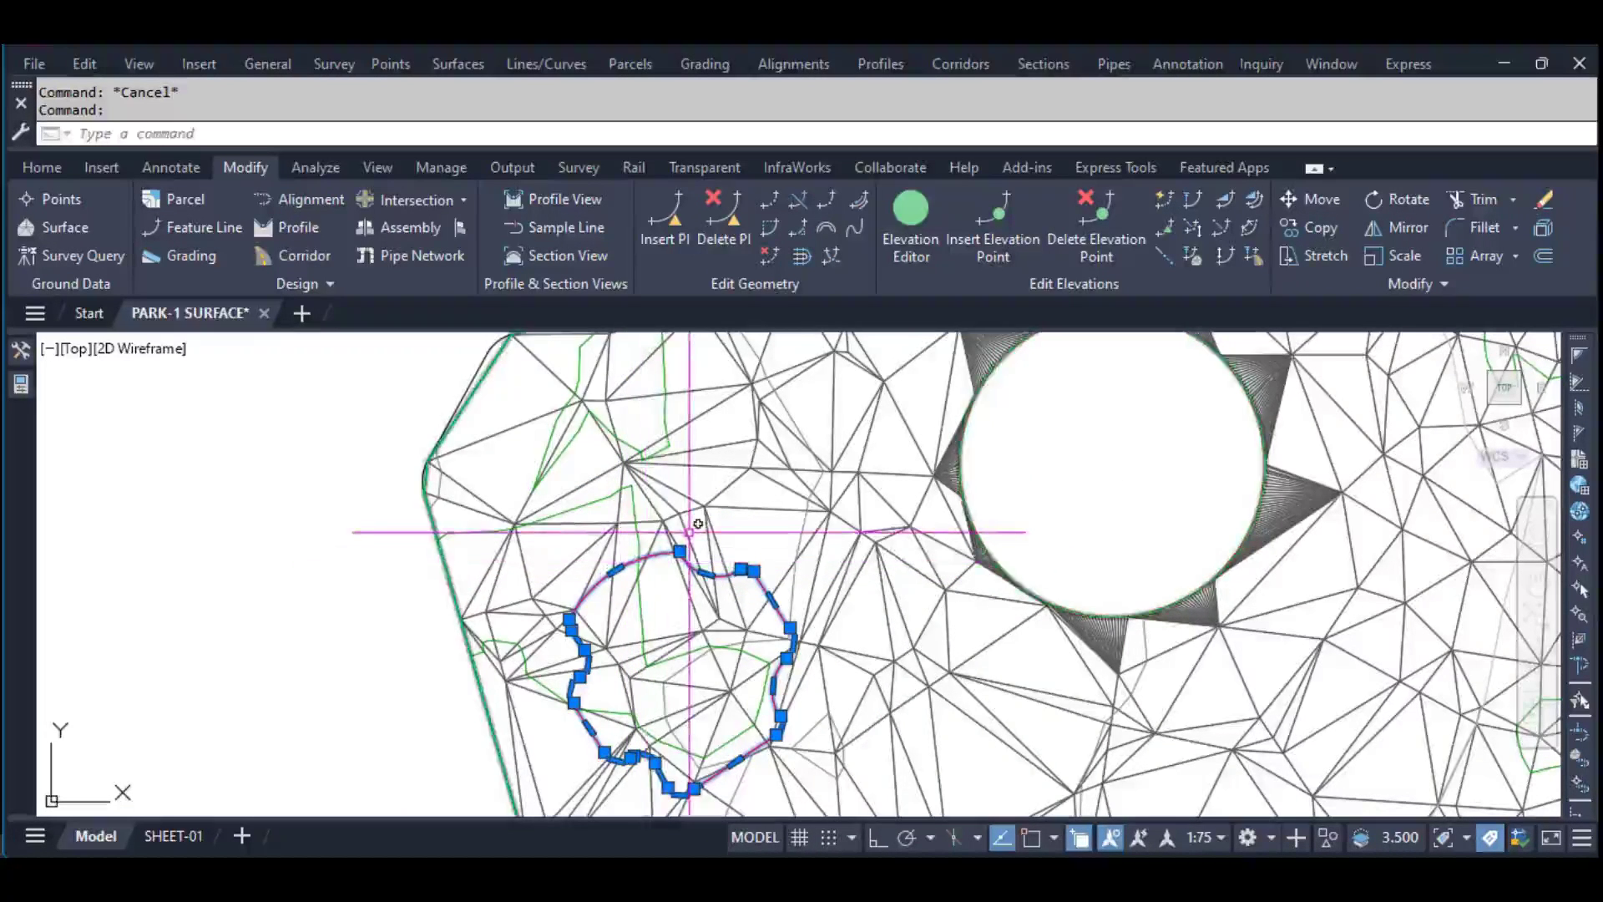
{"action": "scroll", "coordinate": [707, 545], "scroll_direction": "up", "scroll_amount": 2}
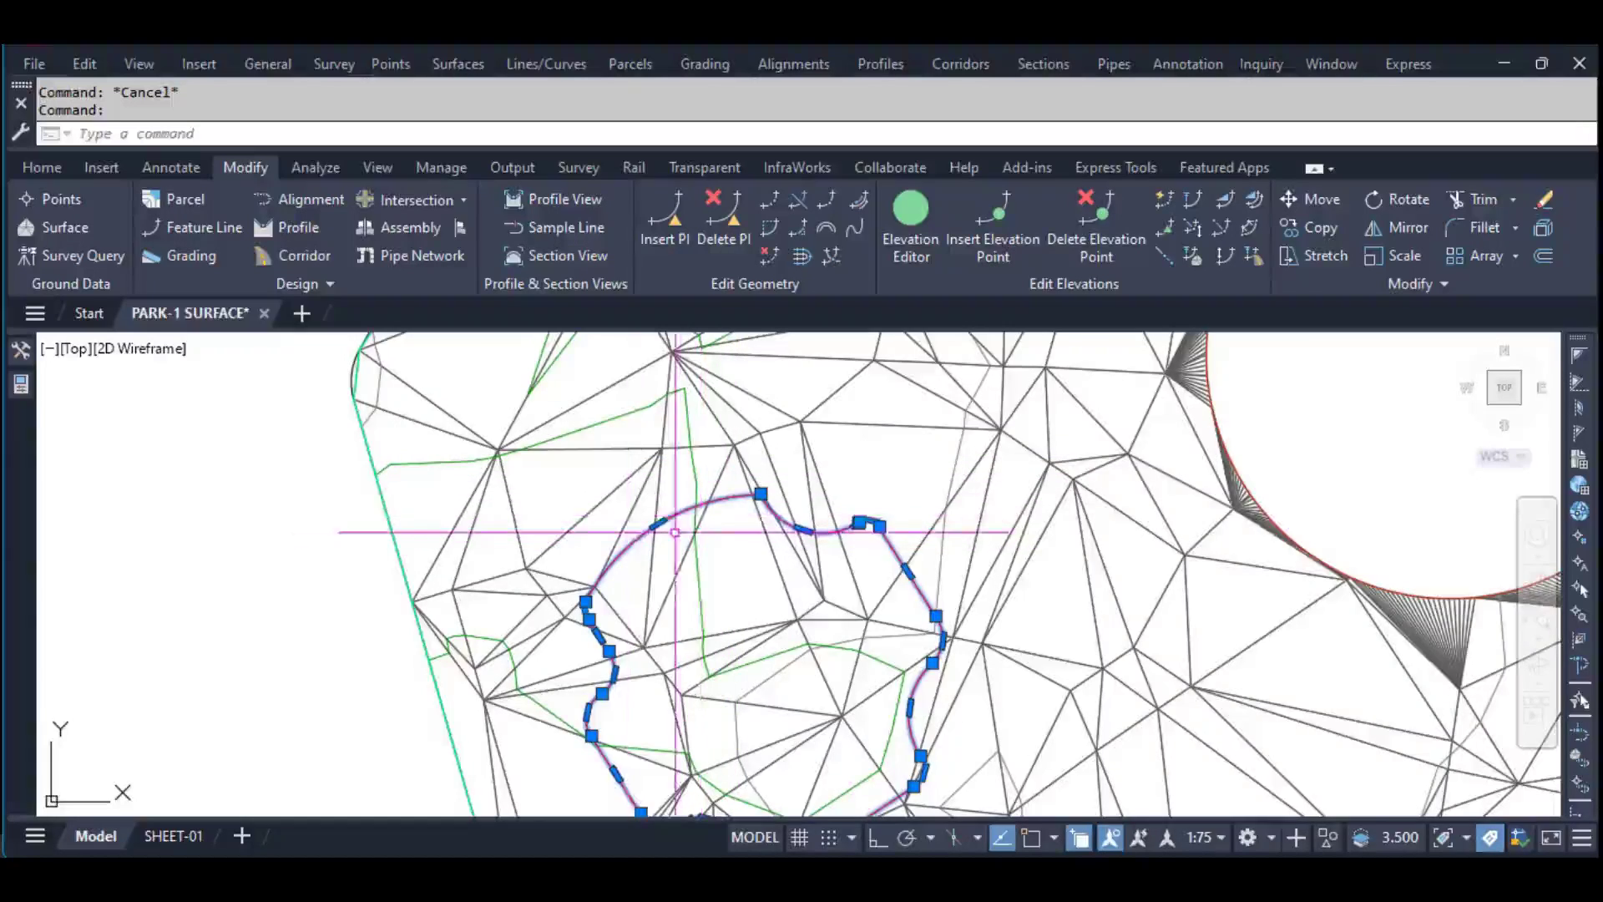
{"action": "scroll", "coordinate": [707, 545], "scroll_direction": "down", "scroll_amount": 2}
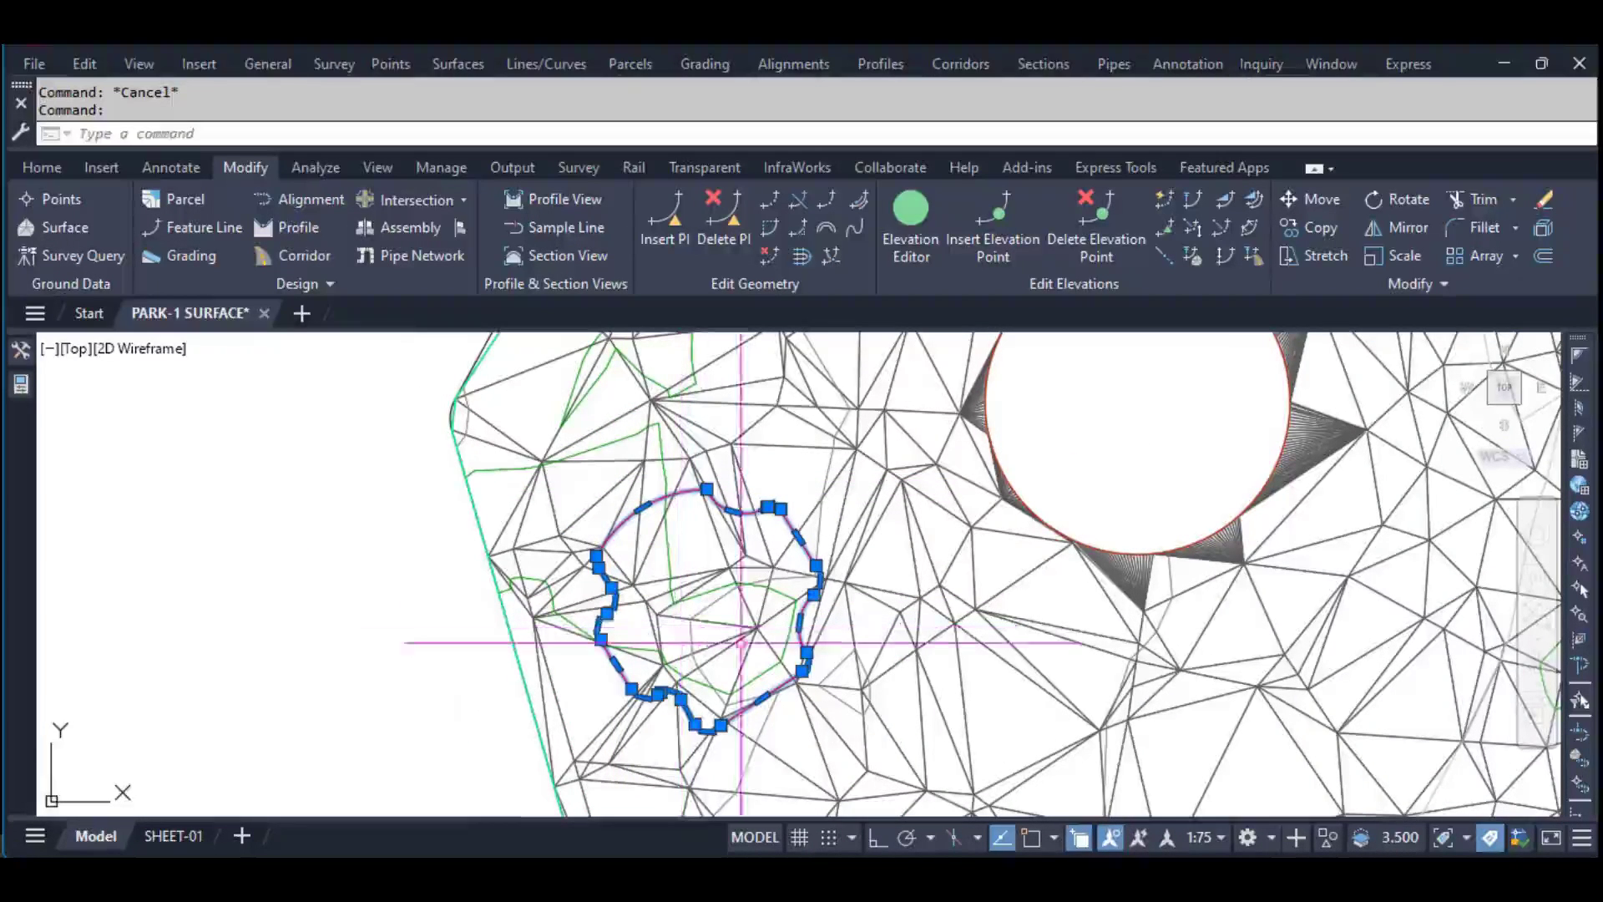
{"action": "mouse_move", "coordinate": [20, 376]}
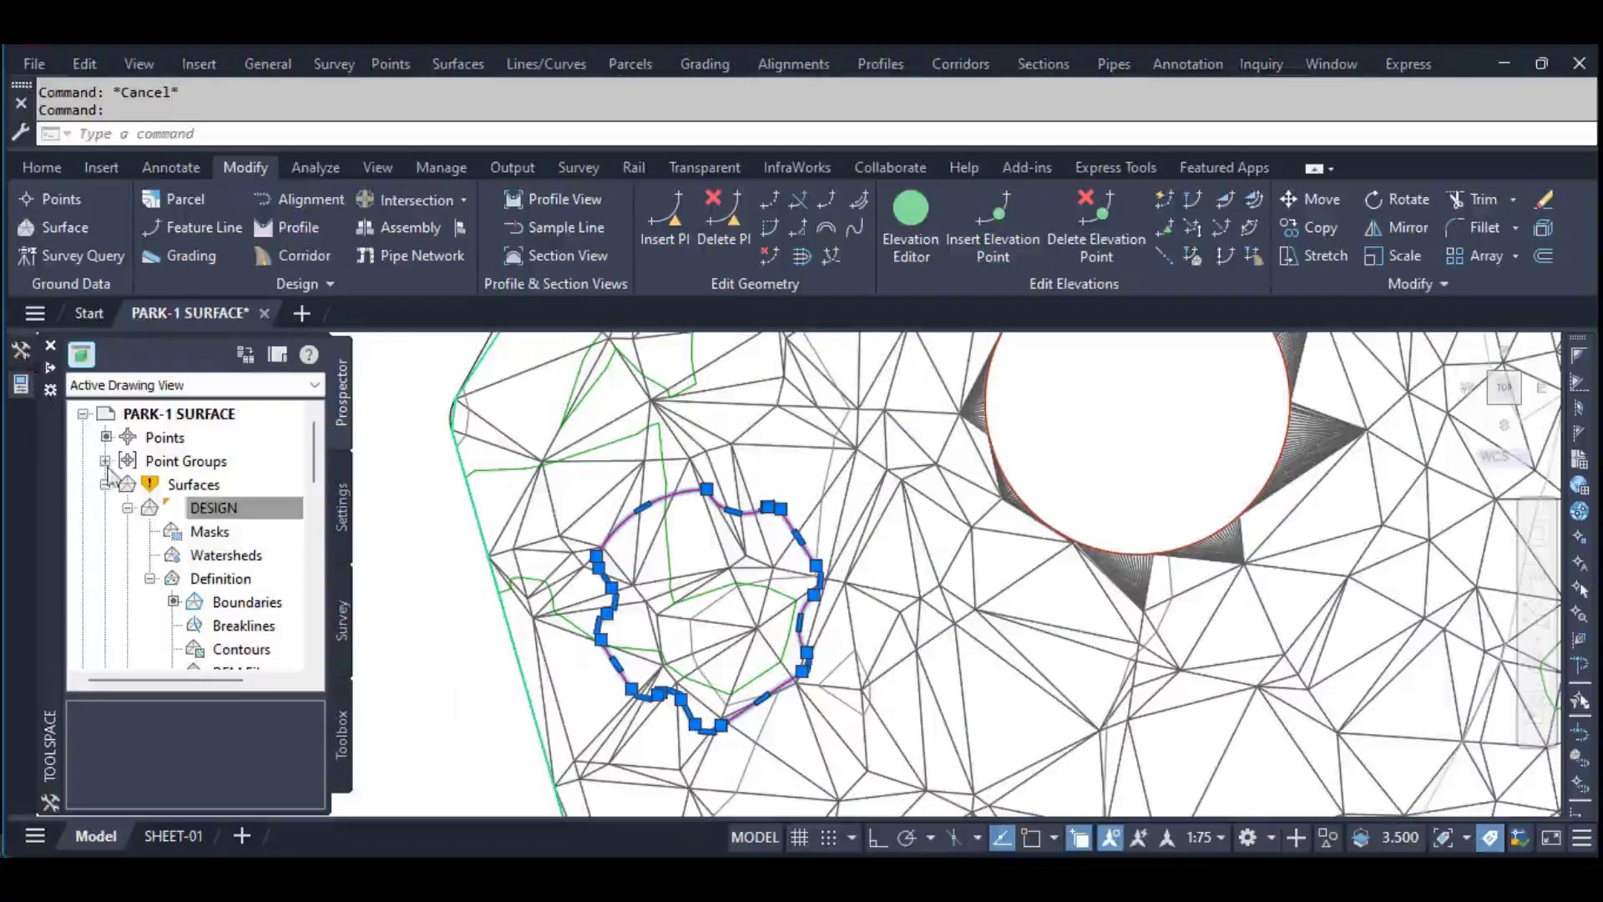
{"action": "right_click", "coordinate": [221, 607]}
{"action": "left_click", "coordinate": [259, 610]}
{"action": "type", "text": "2"}
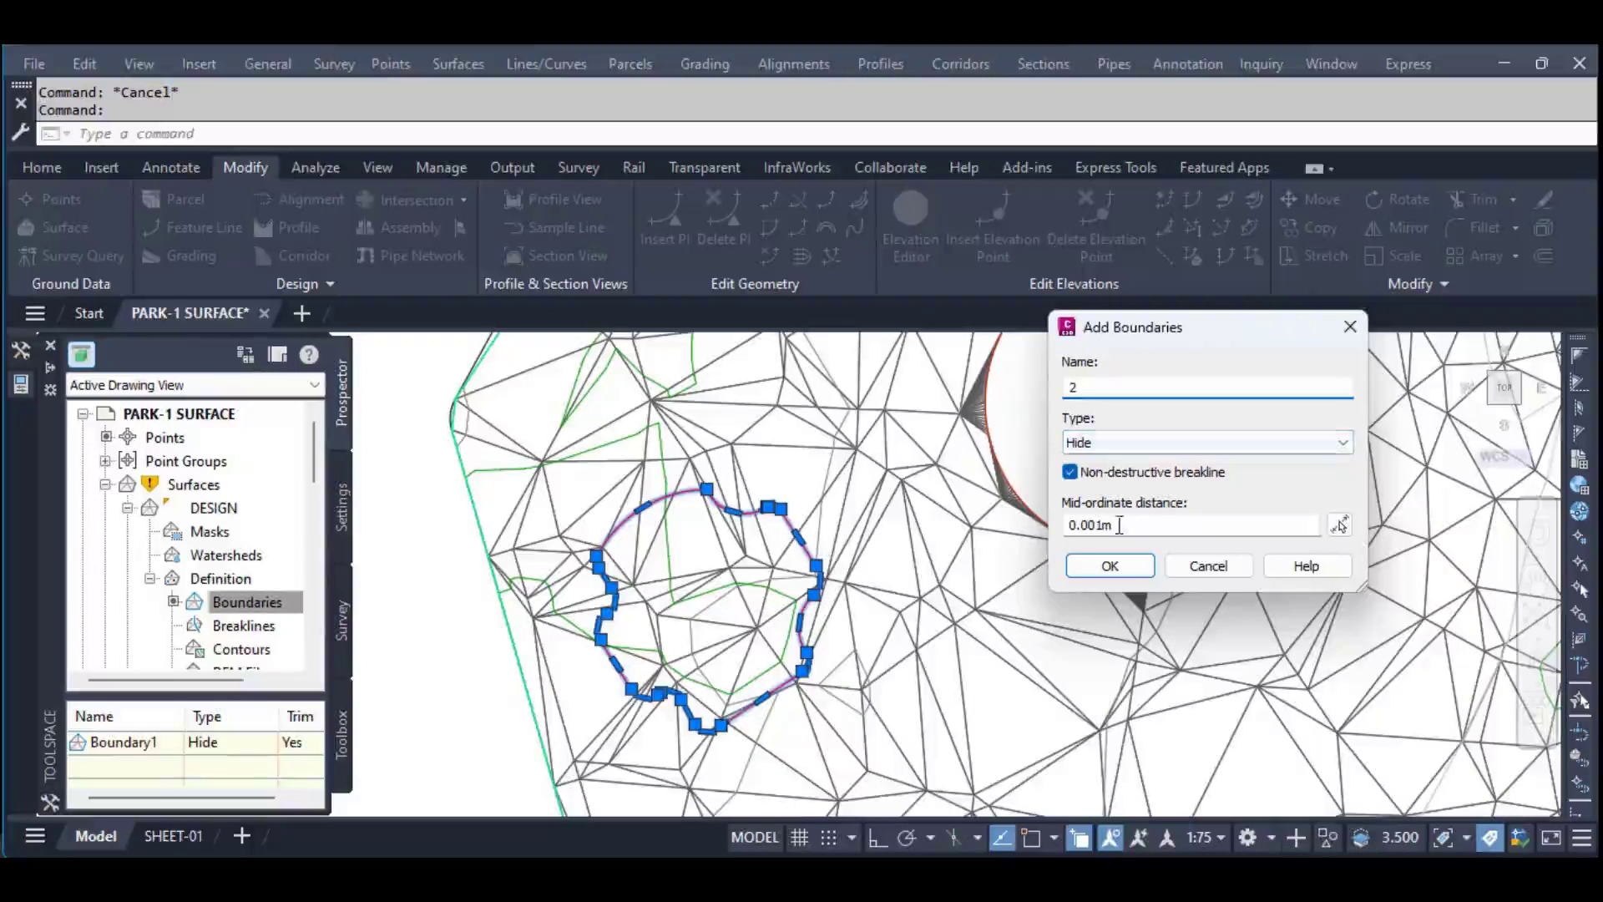
{"action": "left_click", "coordinate": [1111, 567]}
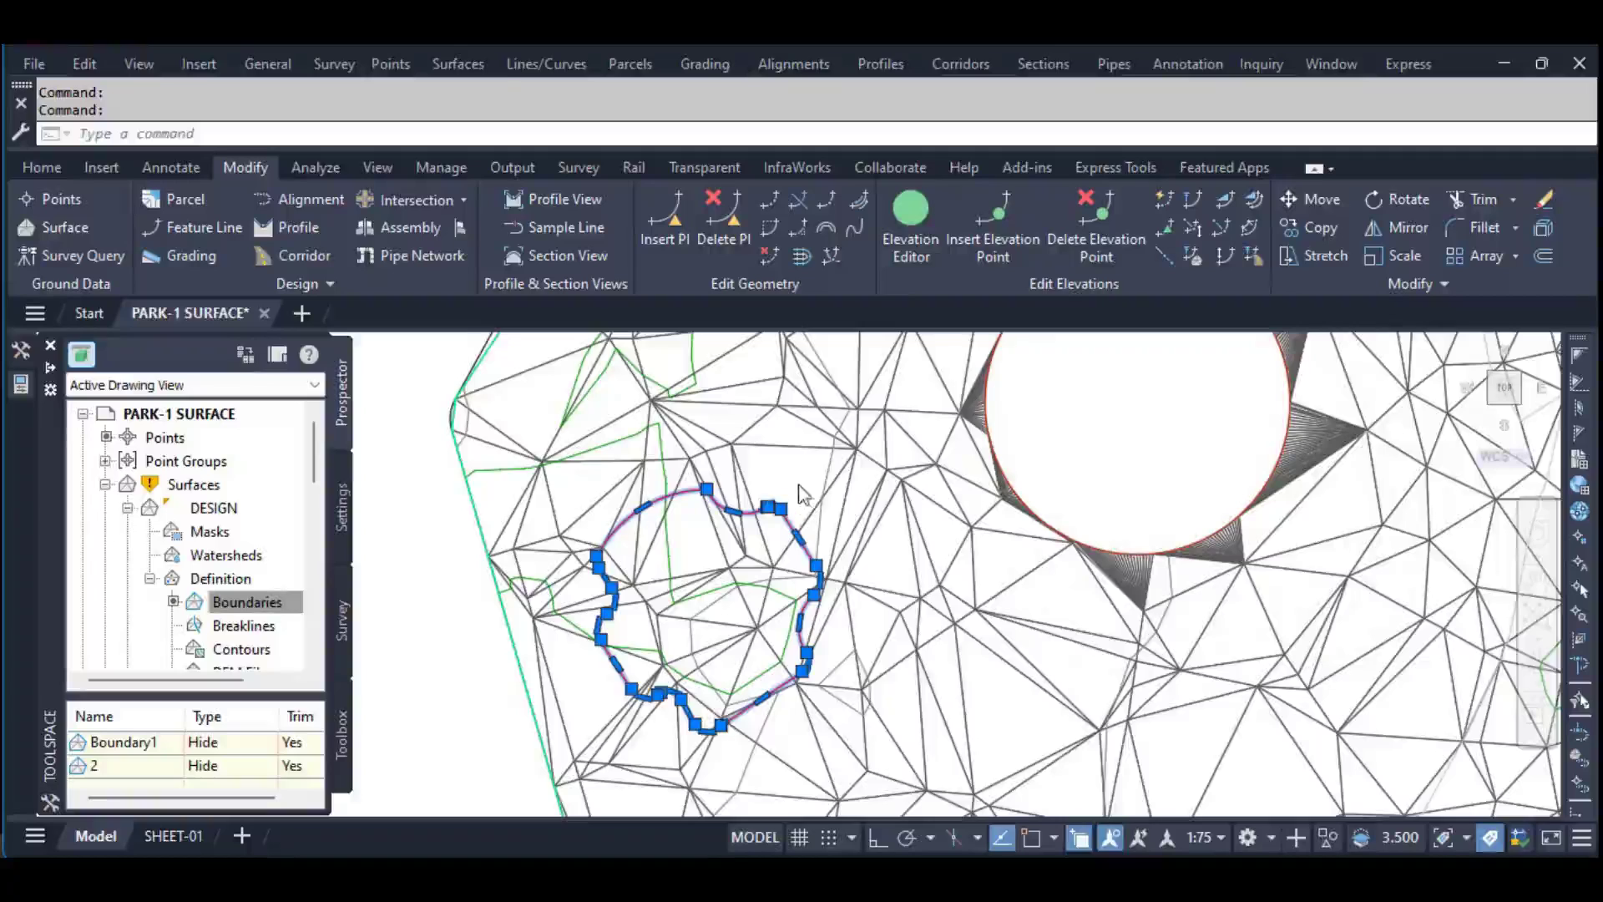
{"action": "key", "text": "Escape"}
{"action": "key", "text": "Escape"}
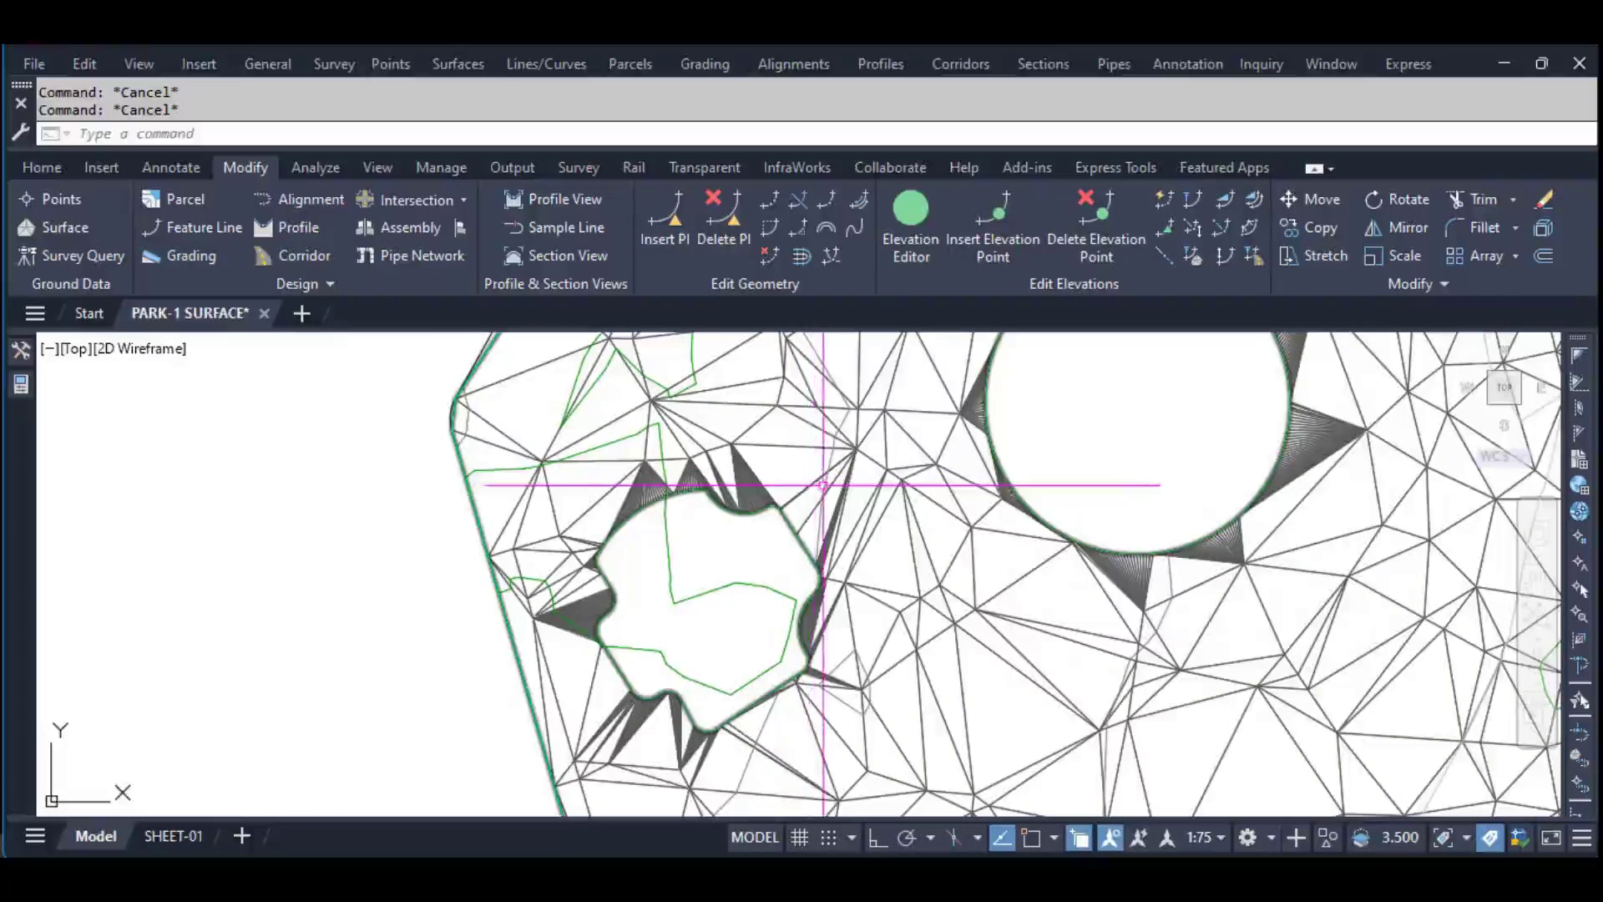
{"action": "left_click", "coordinate": [827, 480]}
{"action": "right_click", "coordinate": [829, 482]}
{"action": "left_click", "coordinate": [860, 405]}
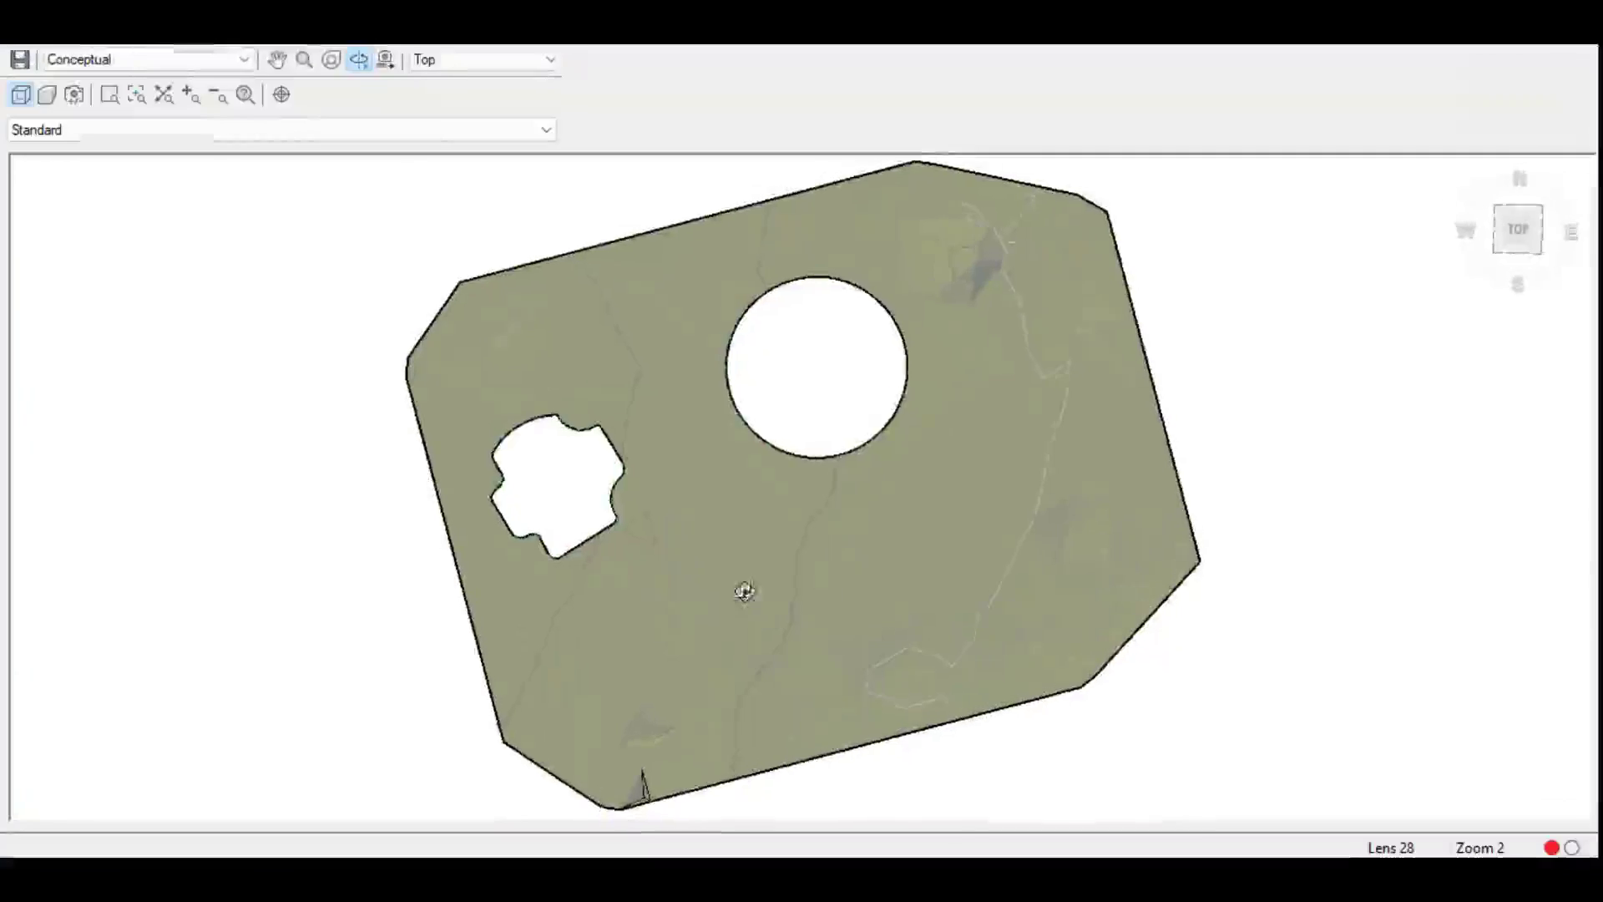
{"action": "left_click_drag", "start_coordinate": [744, 590], "coordinate": [602, 681]}
{"action": "scroll", "coordinate": [576, 455], "scroll_direction": "up", "scroll_amount": 5}
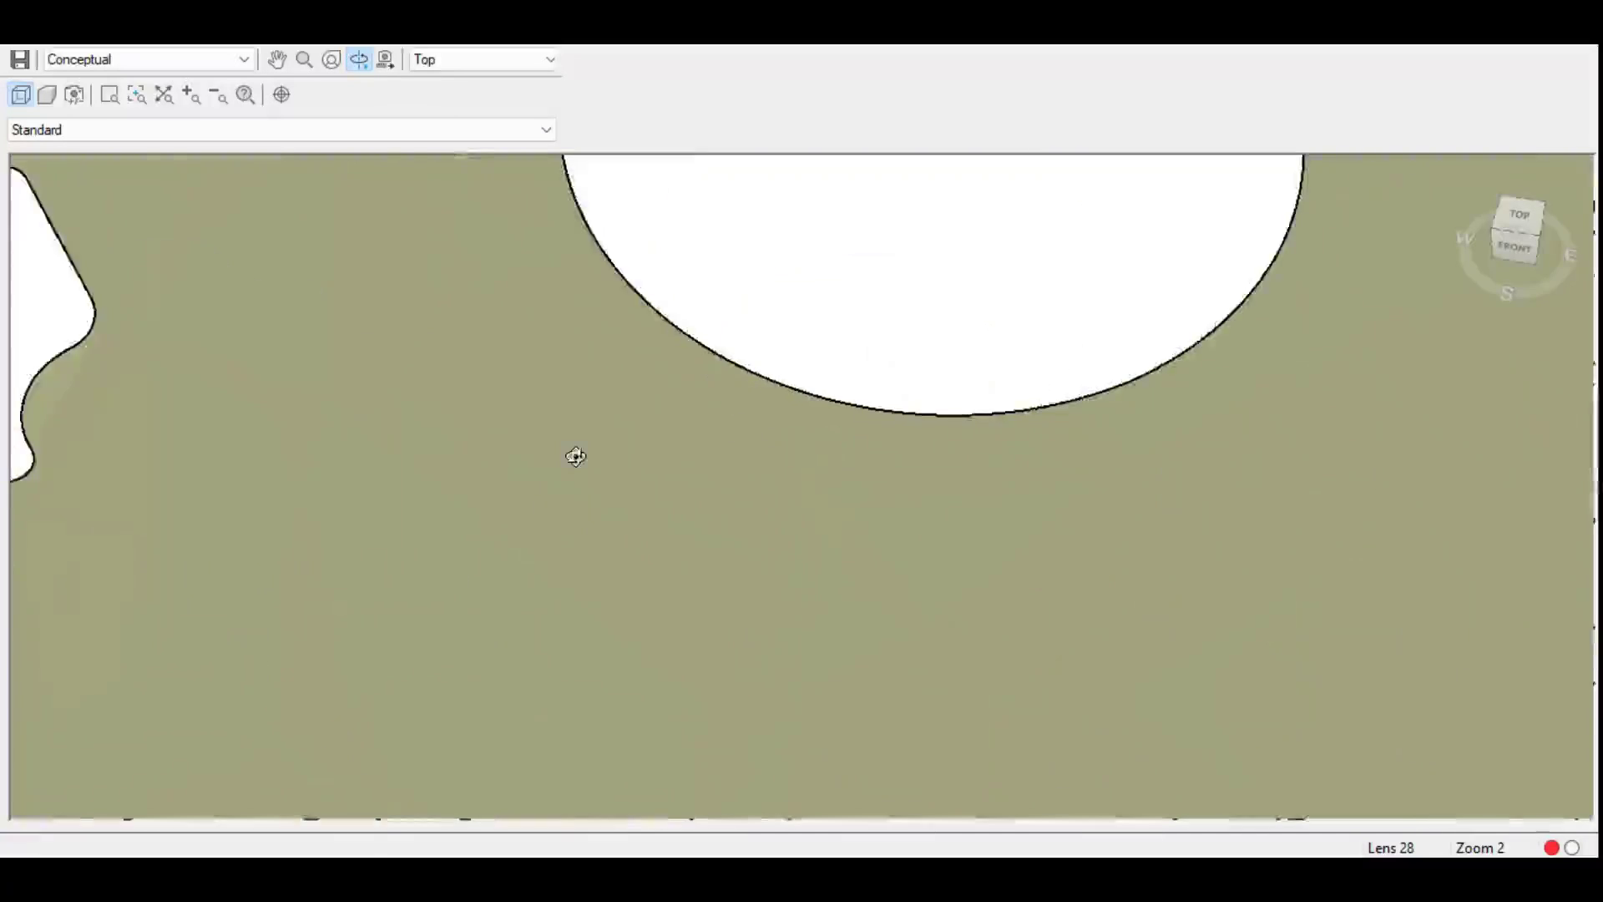
{"action": "scroll", "coordinate": [675, 487], "scroll_direction": "up", "scroll_amount": 2}
{"action": "scroll", "coordinate": [1345, 490], "scroll_direction": "down", "scroll_amount": 2}
{"action": "scroll", "coordinate": [845, 462], "scroll_direction": "down", "scroll_amount": 2}
{"action": "scroll", "coordinate": [584, 400], "scroll_direction": "up", "scroll_amount": 2}
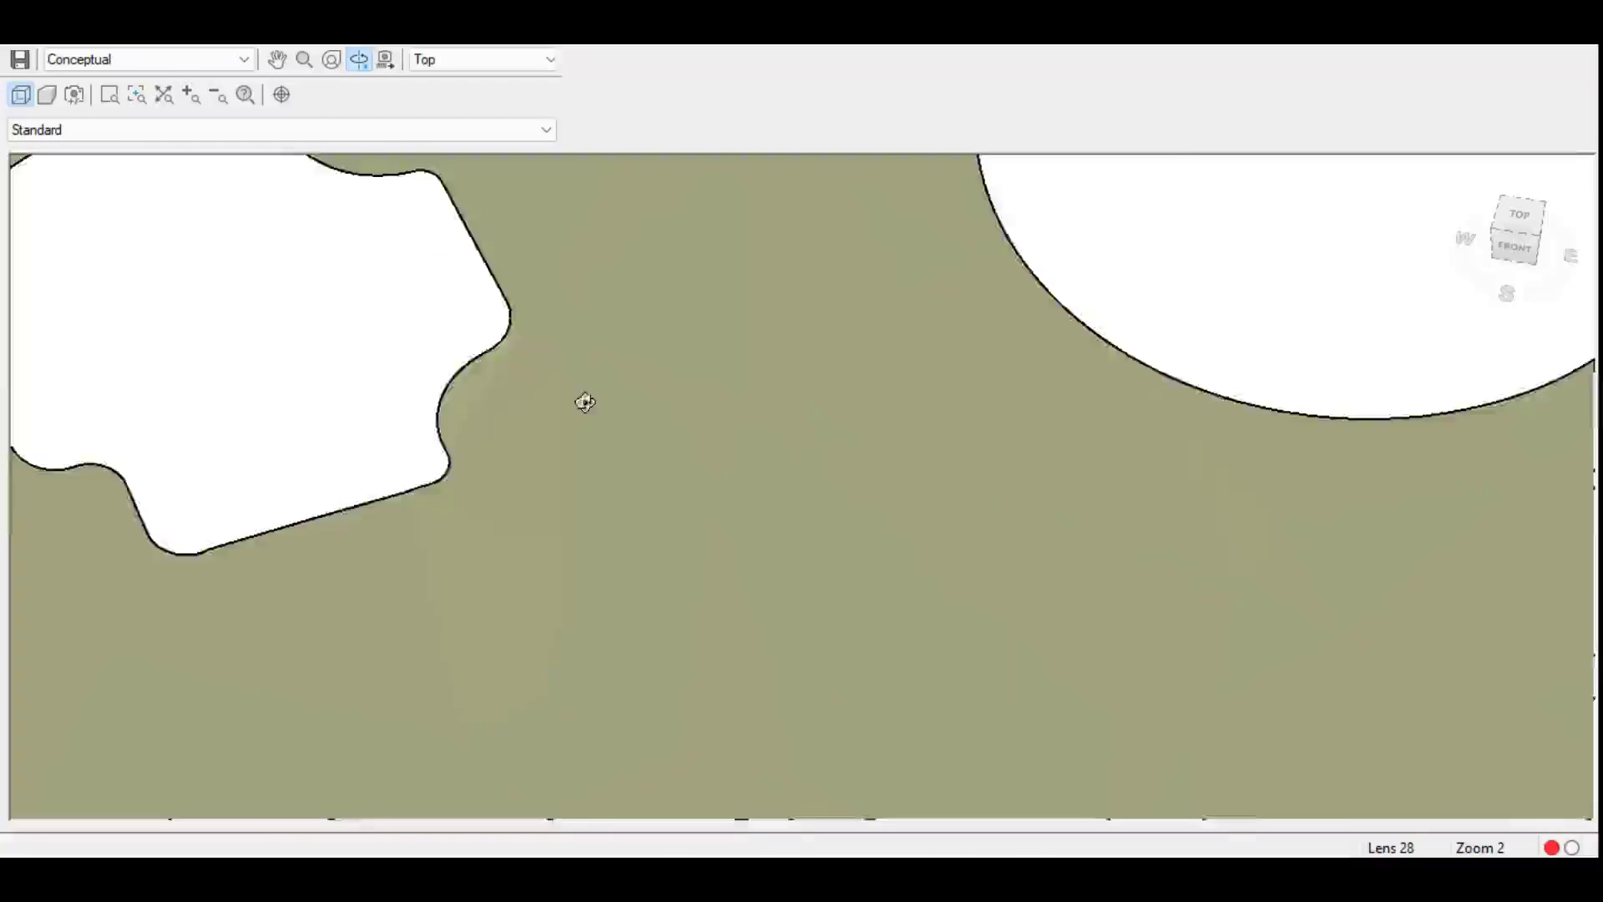
{"action": "scroll", "coordinate": [762, 445], "scroll_direction": "up", "scroll_amount": 2}
{"action": "mouse_move", "coordinate": [762, 445]}
{"action": "left_mouse_down"}
{"action": "mouse_move", "coordinate": [1106, 501]}
{"action": "mouse_move", "coordinate": [755, 263]}
{"action": "left_mouse_up"}
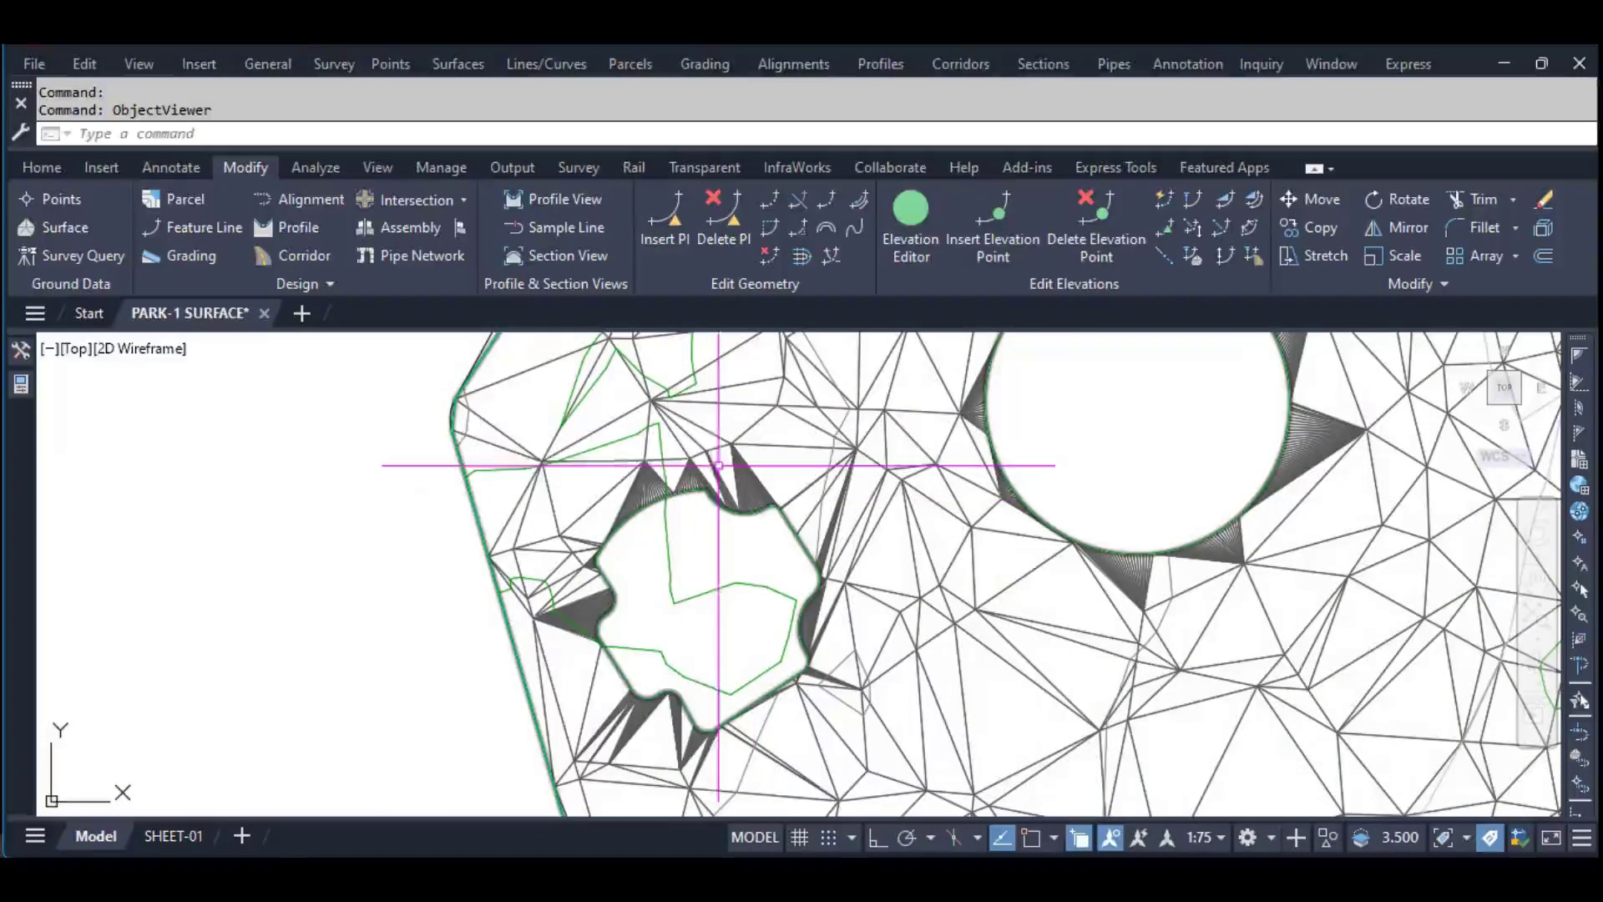
{"action": "scroll", "coordinate": [644, 445], "scroll_direction": "down", "scroll_amount": 2}
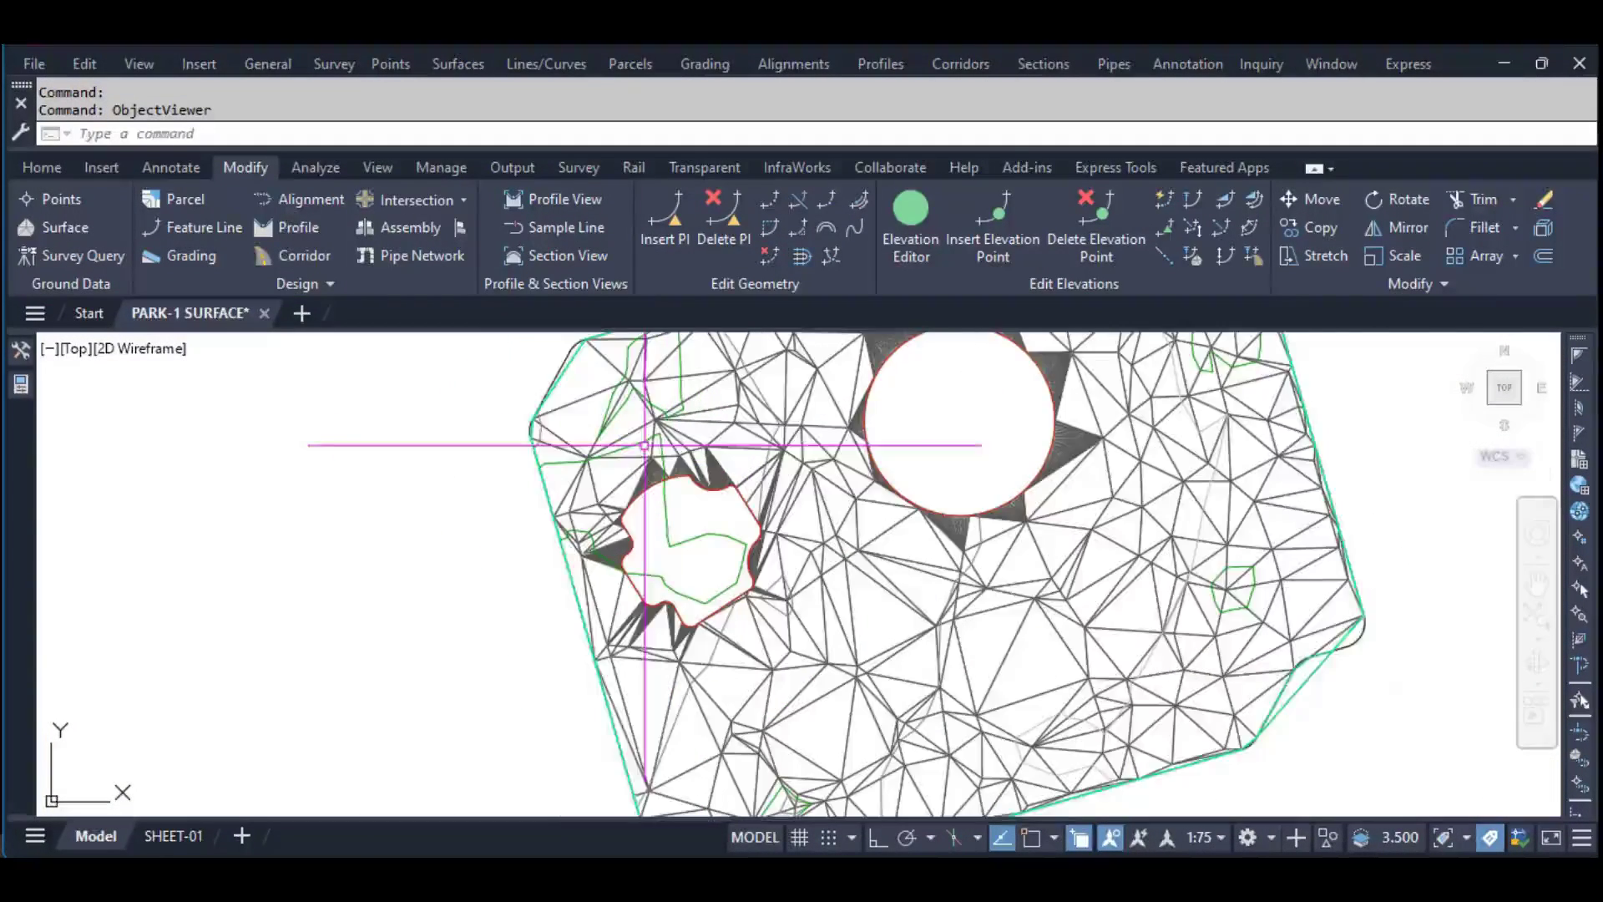
{"action": "scroll", "coordinate": [641, 501], "scroll_direction": "down", "scroll_amount": 2}
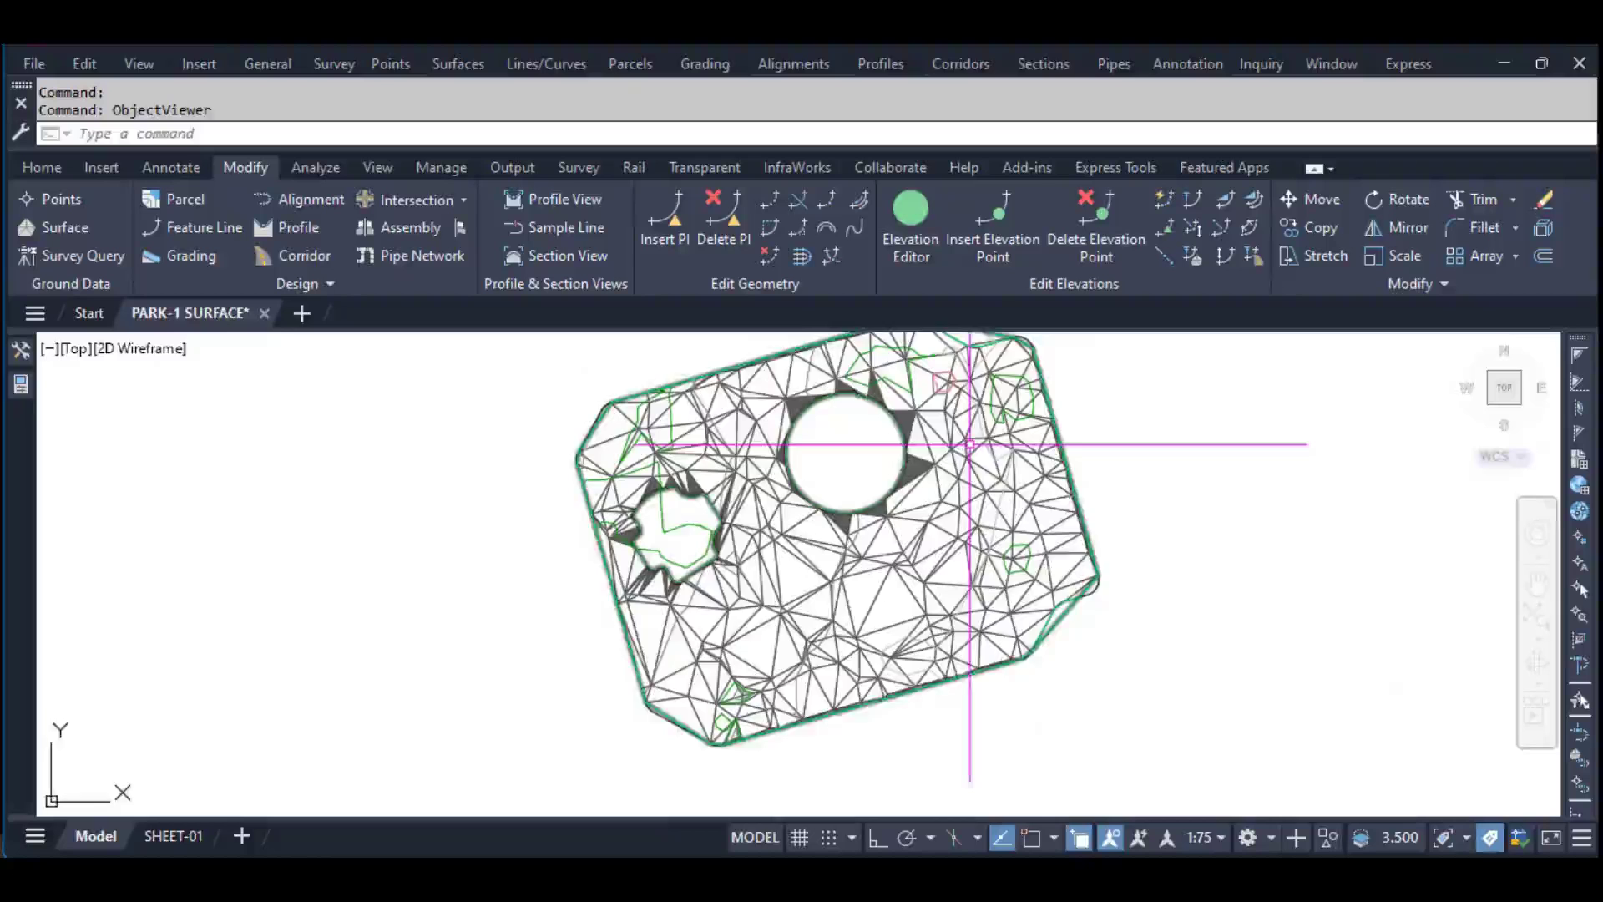
{"action": "scroll", "coordinate": [1027, 383], "scroll_direction": "up", "scroll_amount": 2}
{"action": "scroll", "coordinate": [1074, 437], "scroll_direction": "up", "scroll_amount": 3}
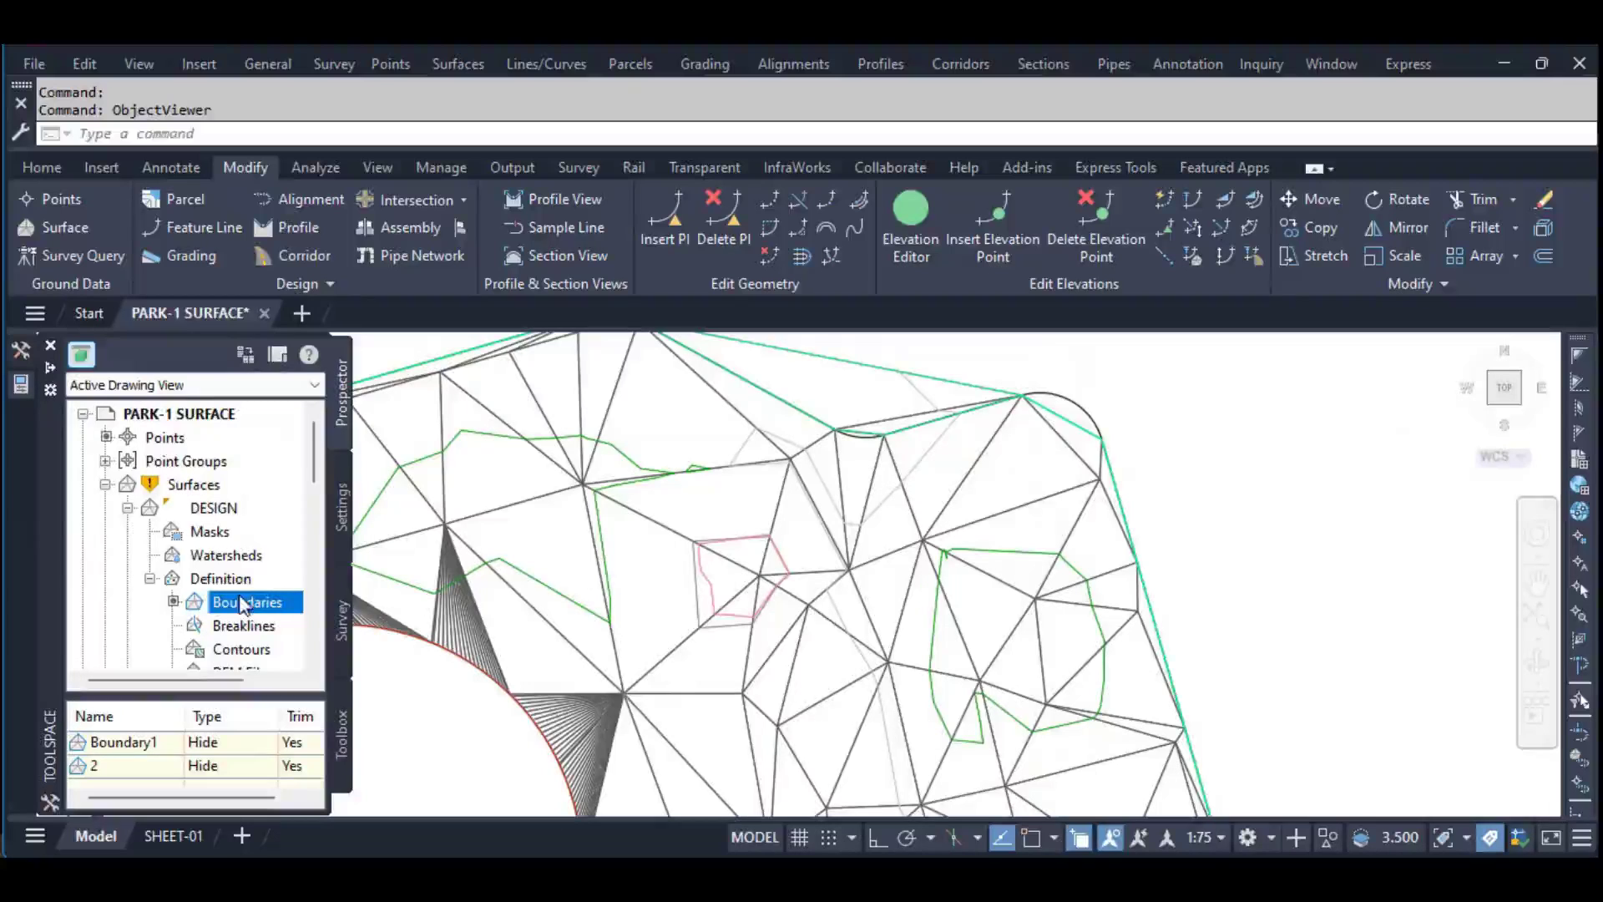
Add Outer boundary '3' at 0.001 mid-ordinate, picking the rounded edge polyline
{"action": "left_click", "coordinate": [294, 615]}
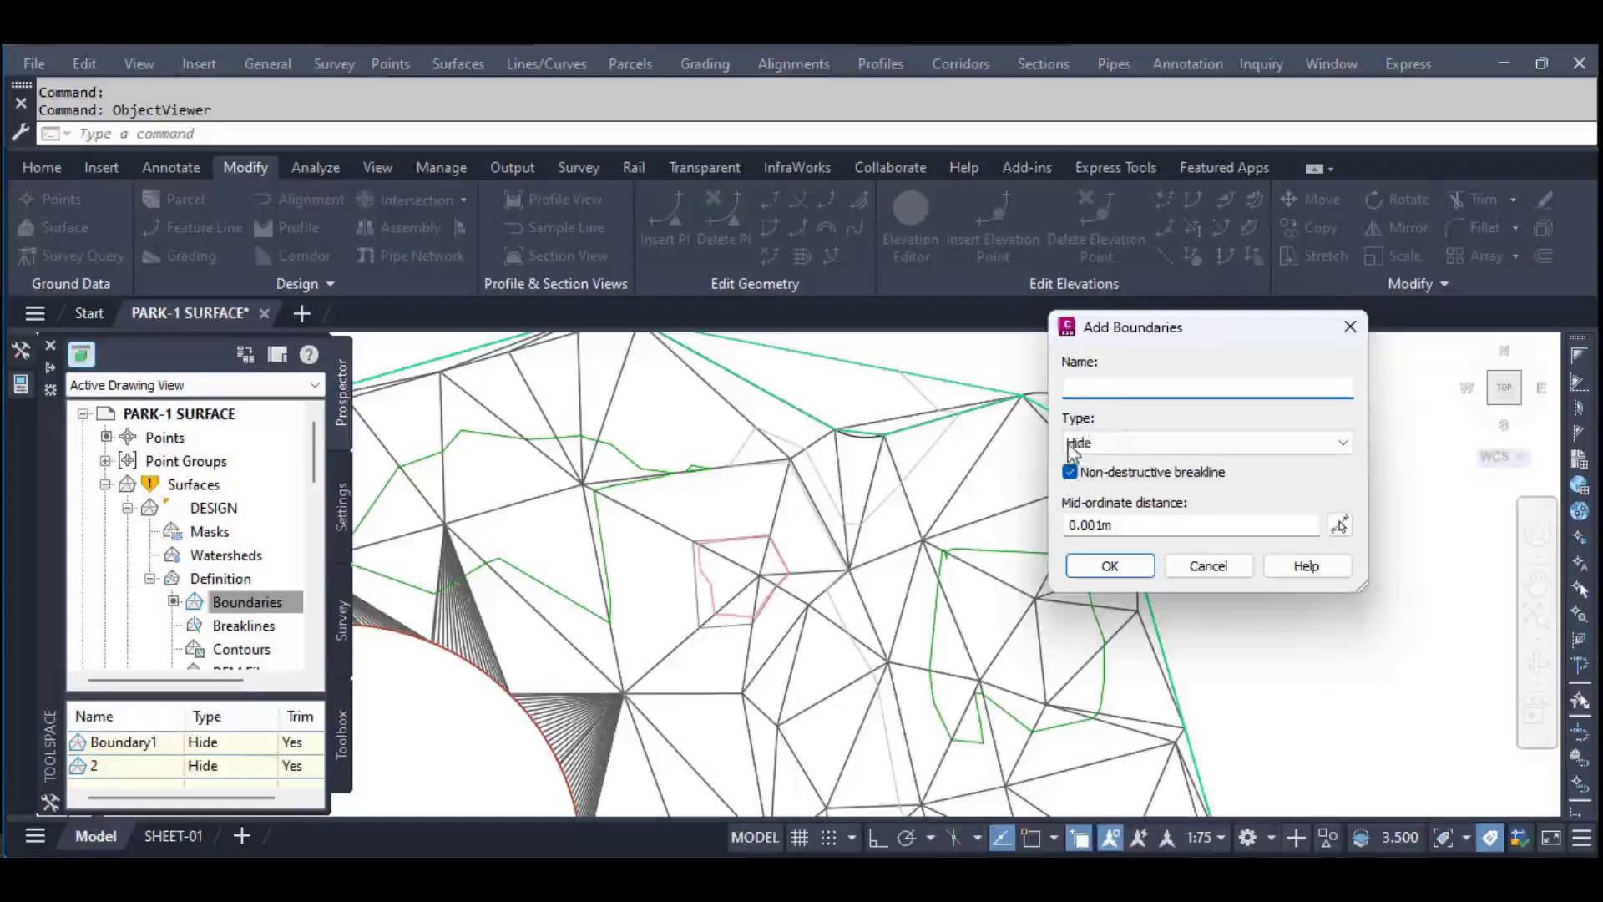
{"action": "type", "text": "3"}
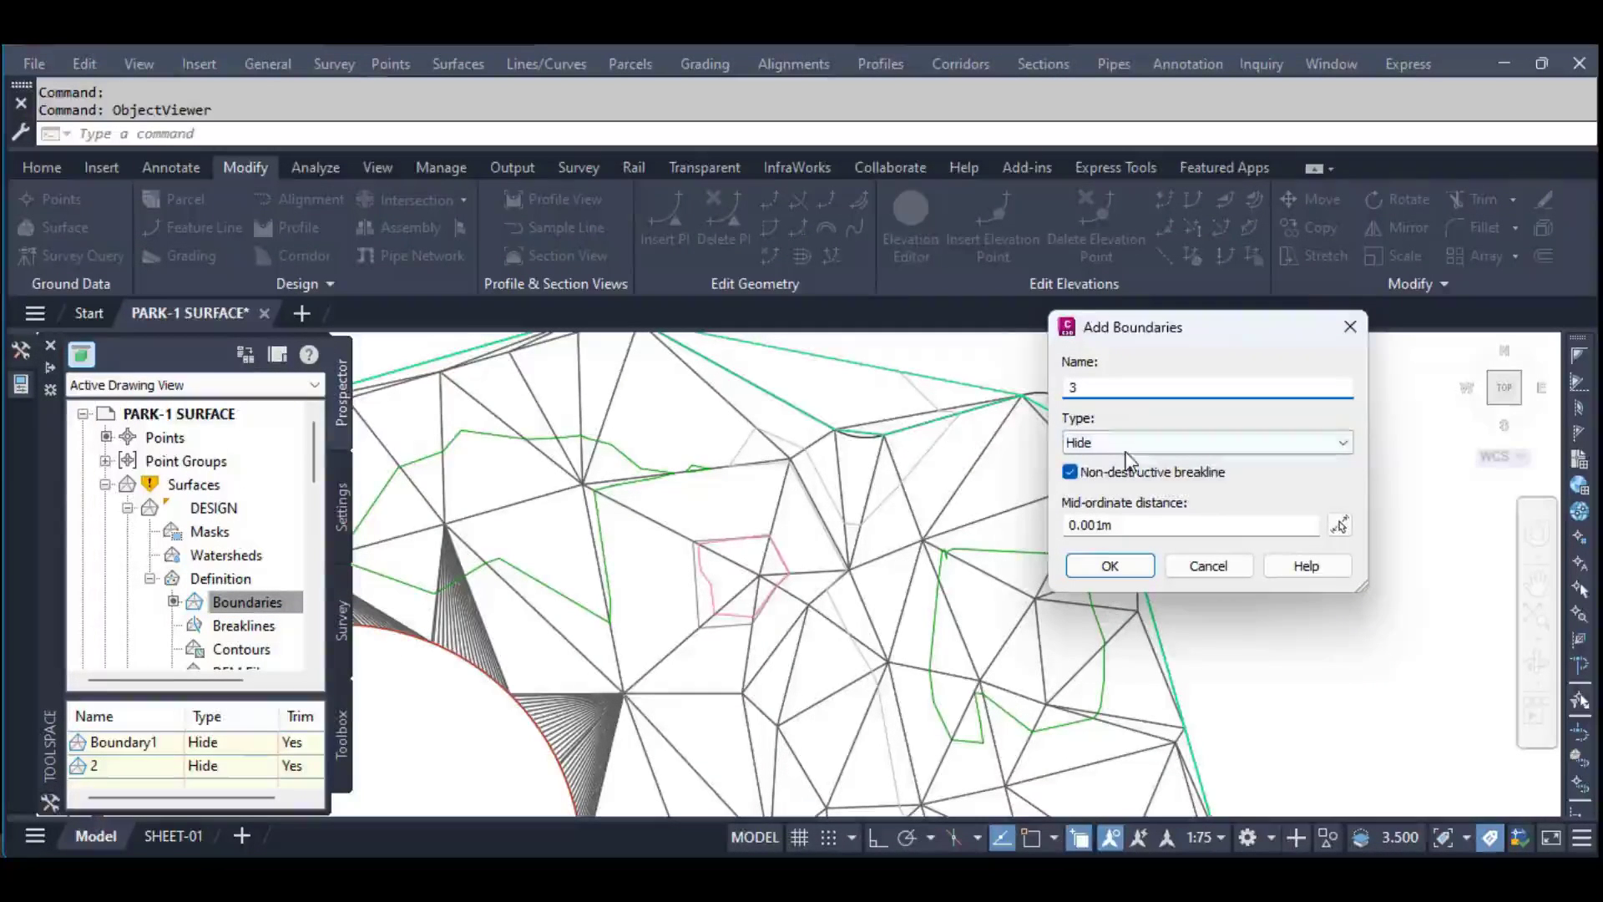
{"action": "left_click", "coordinate": [1123, 442]}
{"action": "left_click", "coordinate": [1129, 464]}
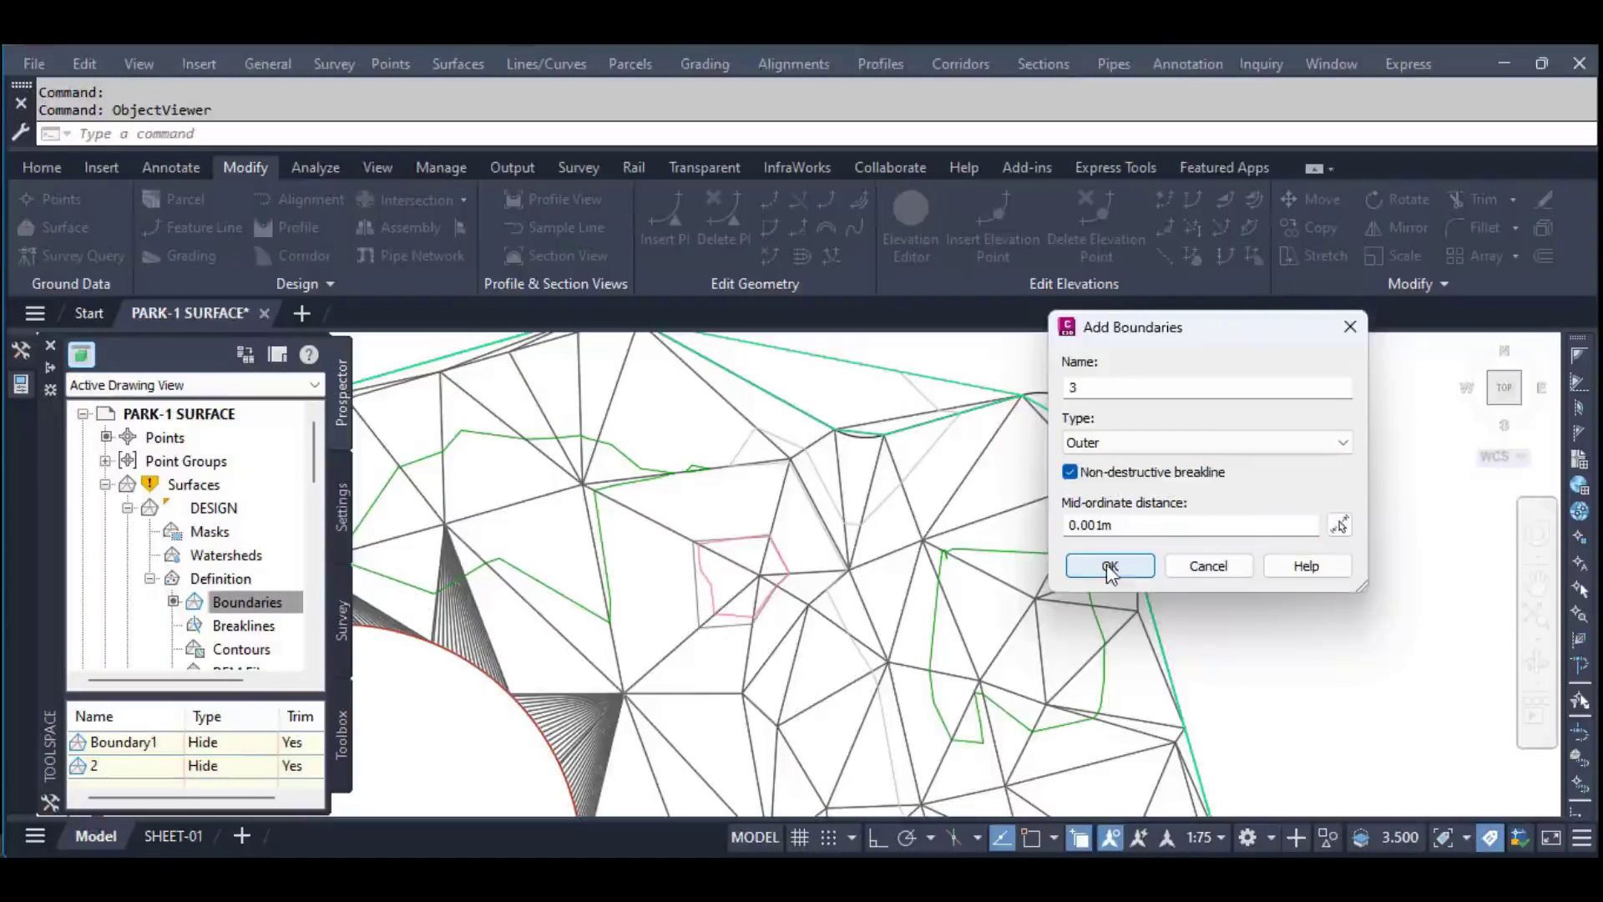
{"action": "left_click", "coordinate": [1110, 568]}
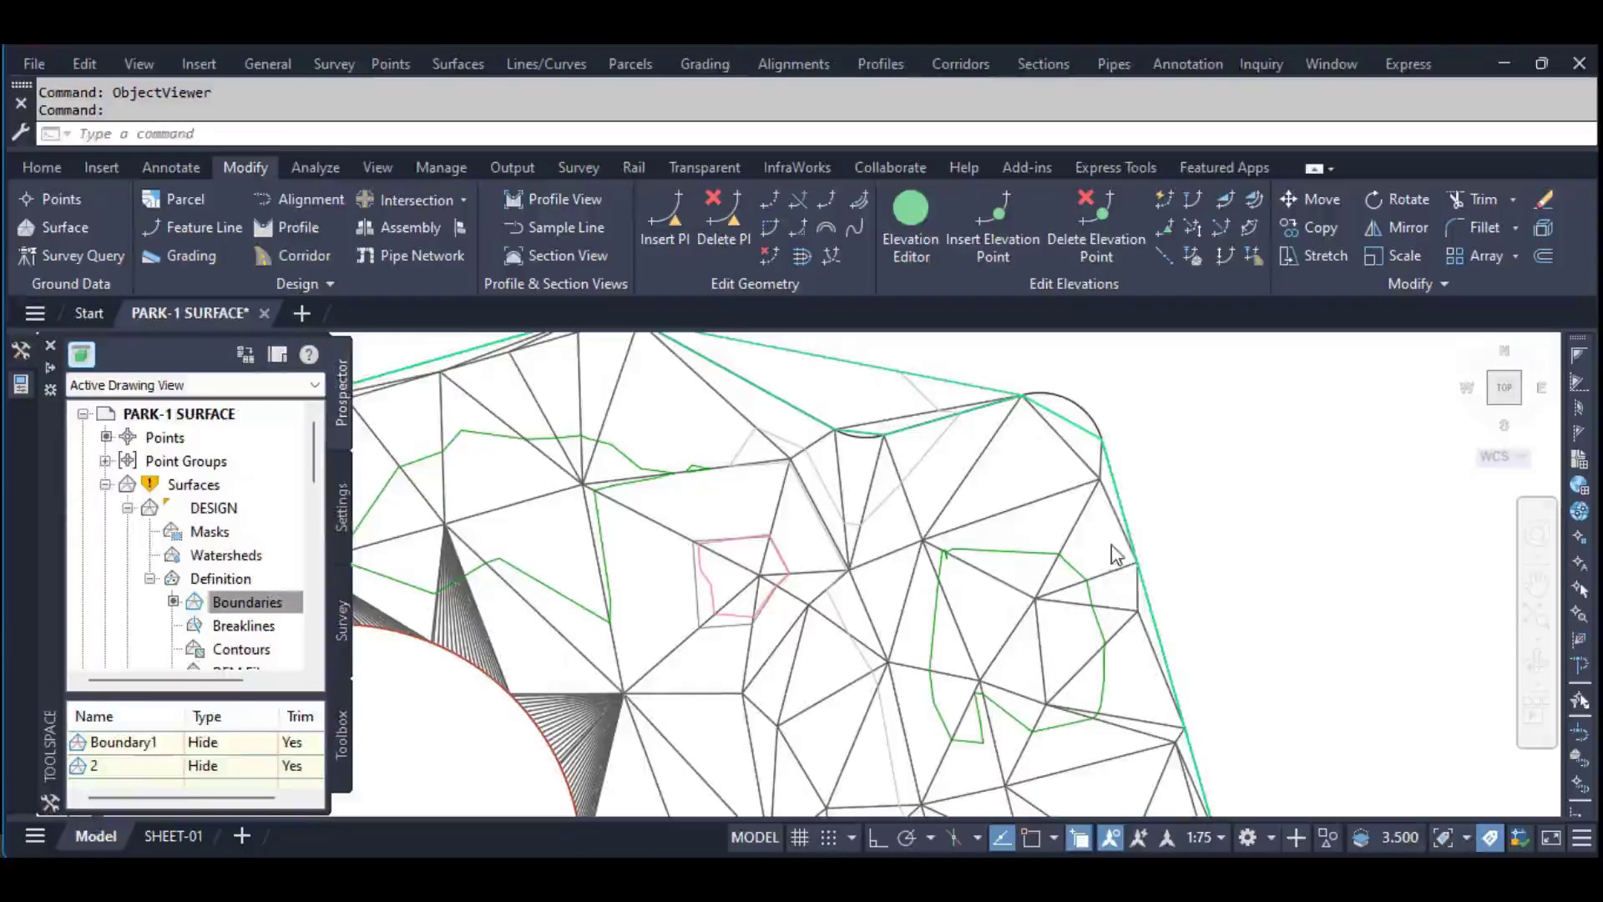
{"action": "left_click", "coordinate": [1084, 408]}
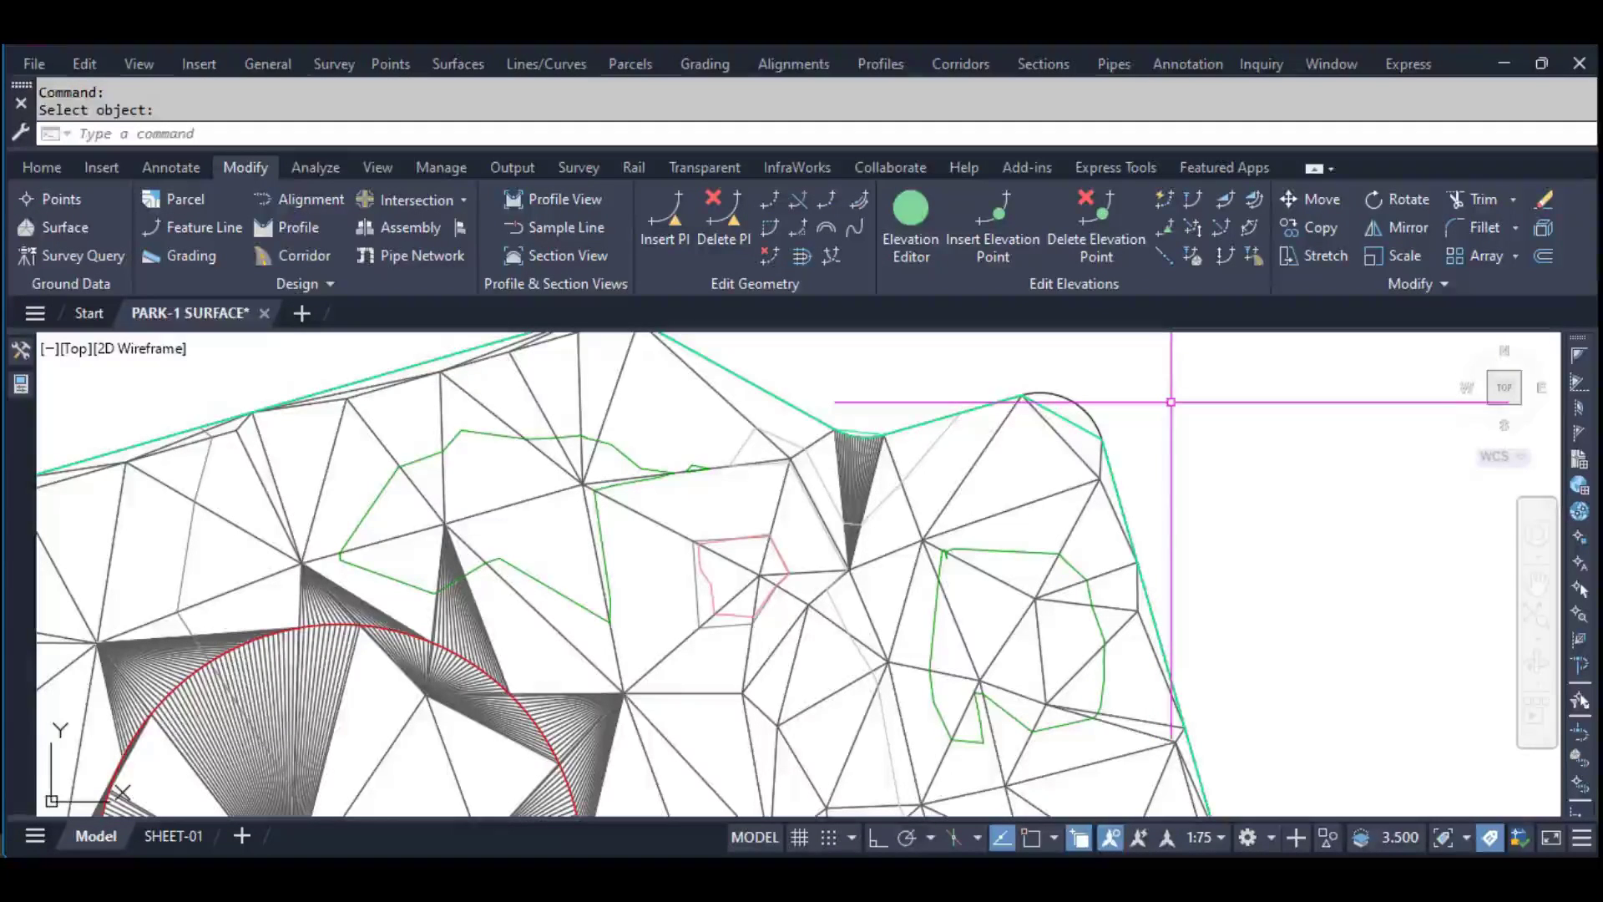
{"action": "key", "text": "Escape"}
{"action": "key", "text": "Escape"}
{"action": "scroll", "coordinate": [1038, 383], "scroll_direction": "down", "scroll_amount": 5}
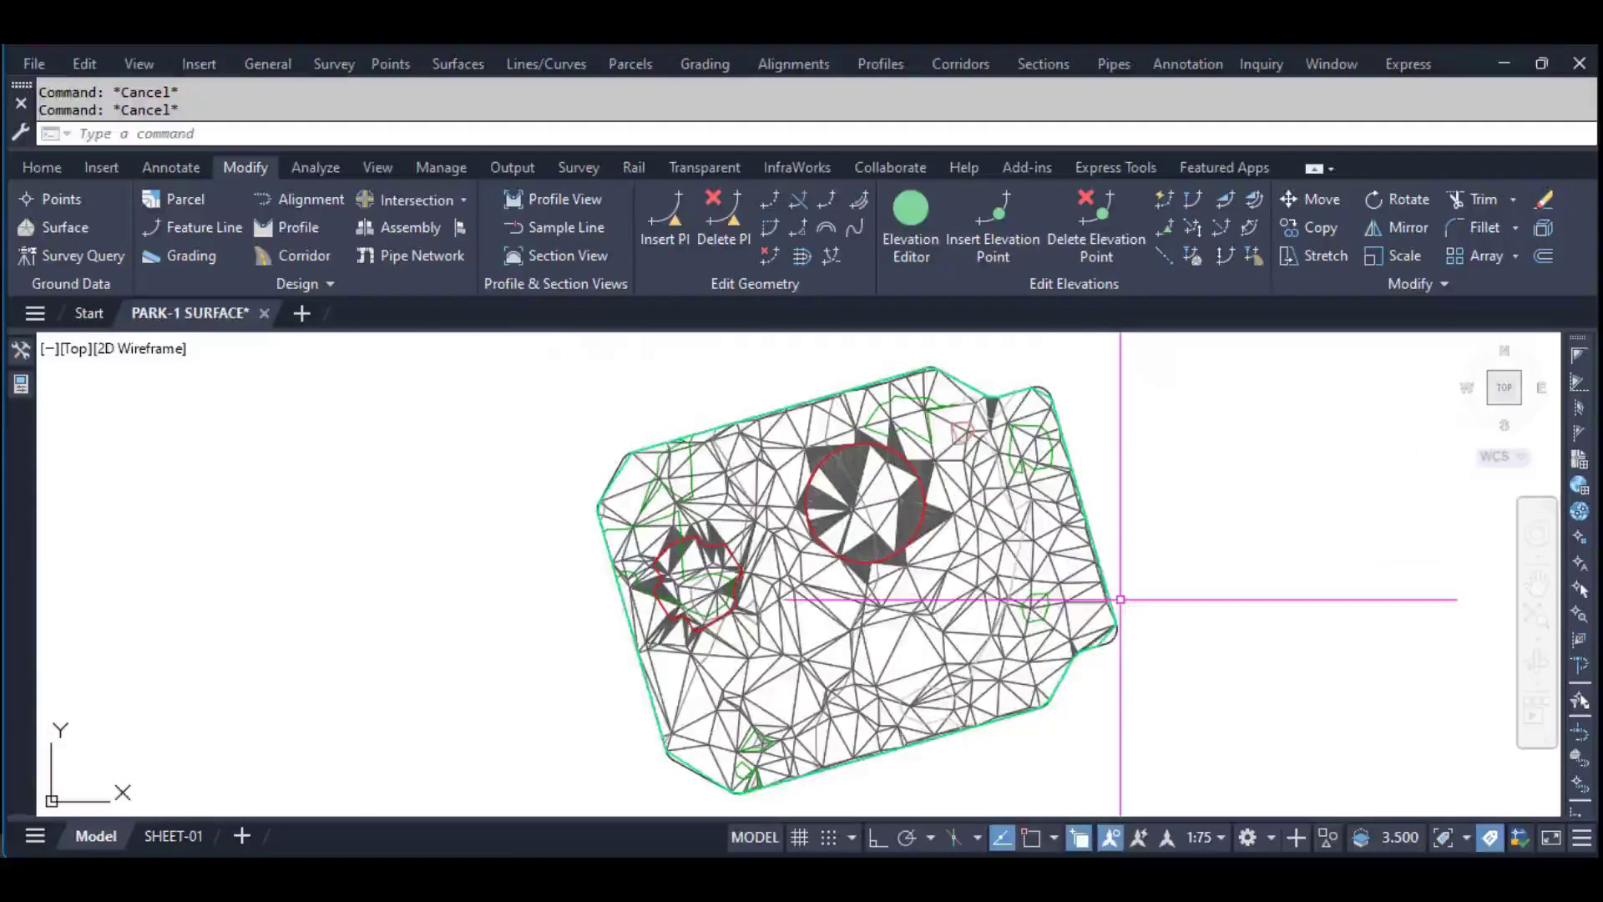
{"action": "scroll", "coordinate": [1120, 599], "scroll_direction": "up", "scroll_amount": 5}
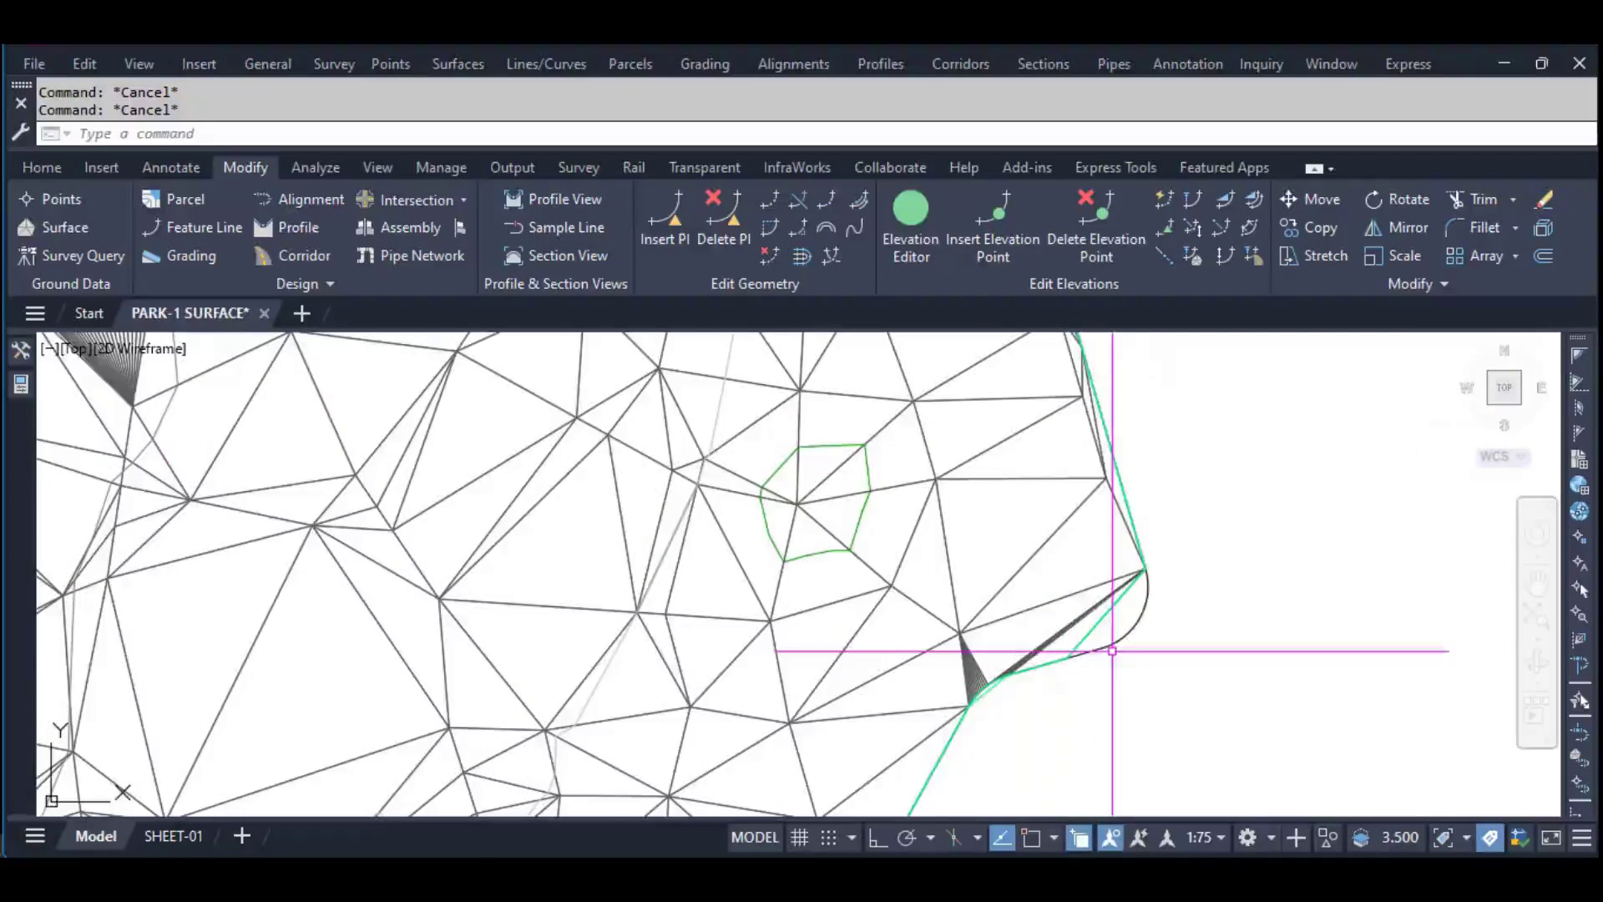
{"action": "left_click", "coordinate": [1082, 591]}
{"action": "right_click", "coordinate": [1084, 589]}
{"action": "left_click", "coordinate": [1119, 535]}
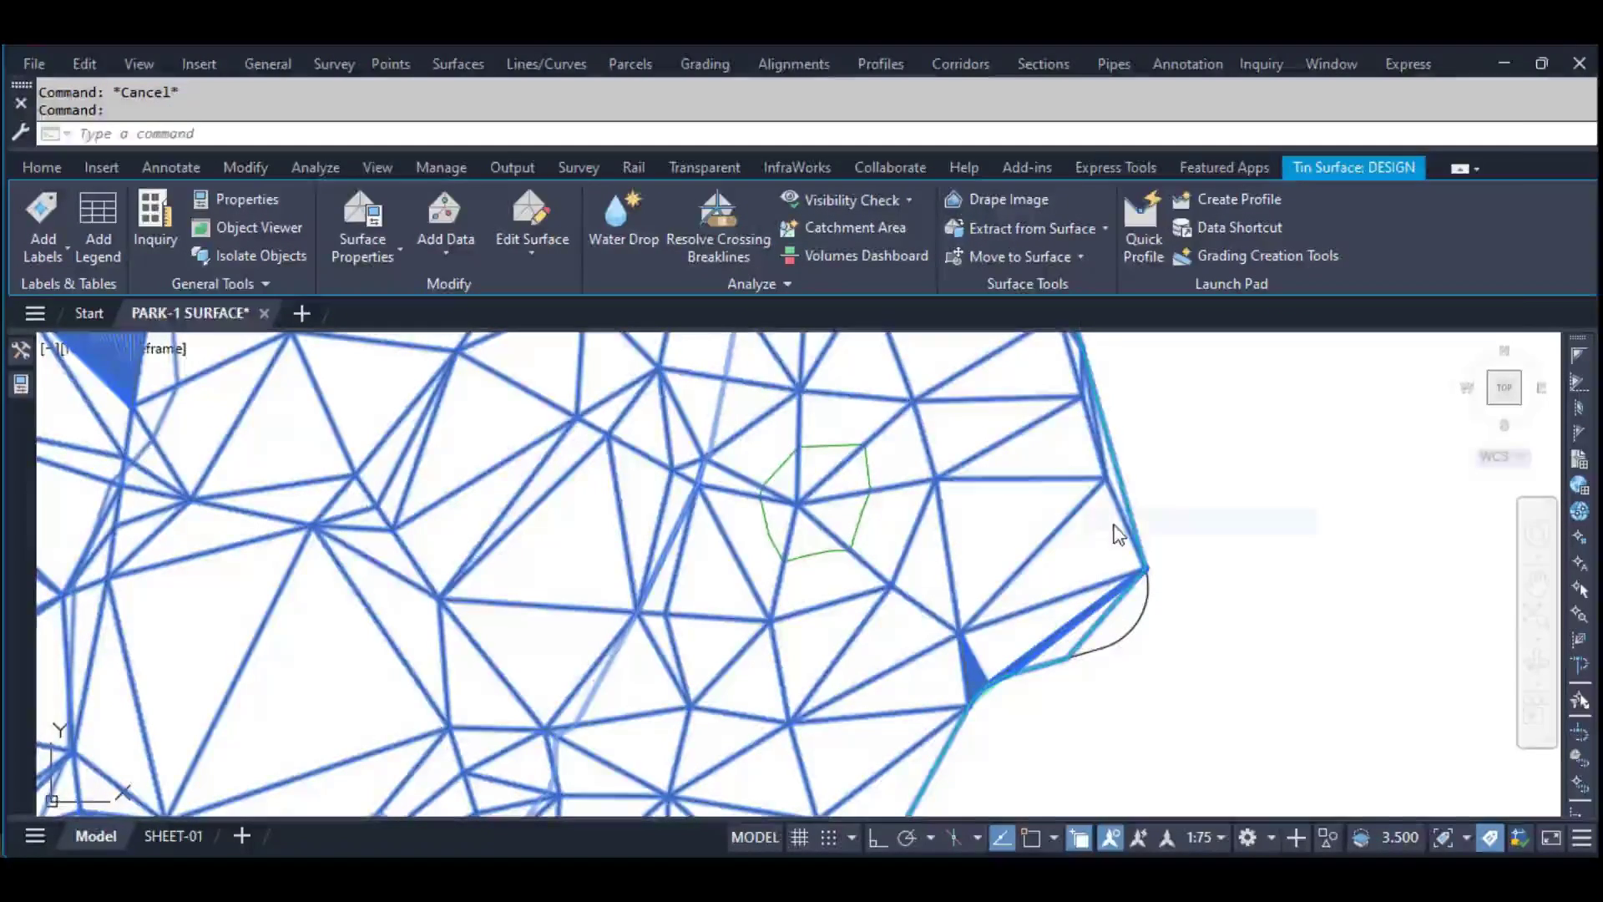
{"action": "left_click_drag", "start_coordinate": [1006, 511], "coordinate": [1174, 476]}
{"action": "scroll", "coordinate": [1172, 494], "scroll_direction": "up", "scroll_amount": 5}
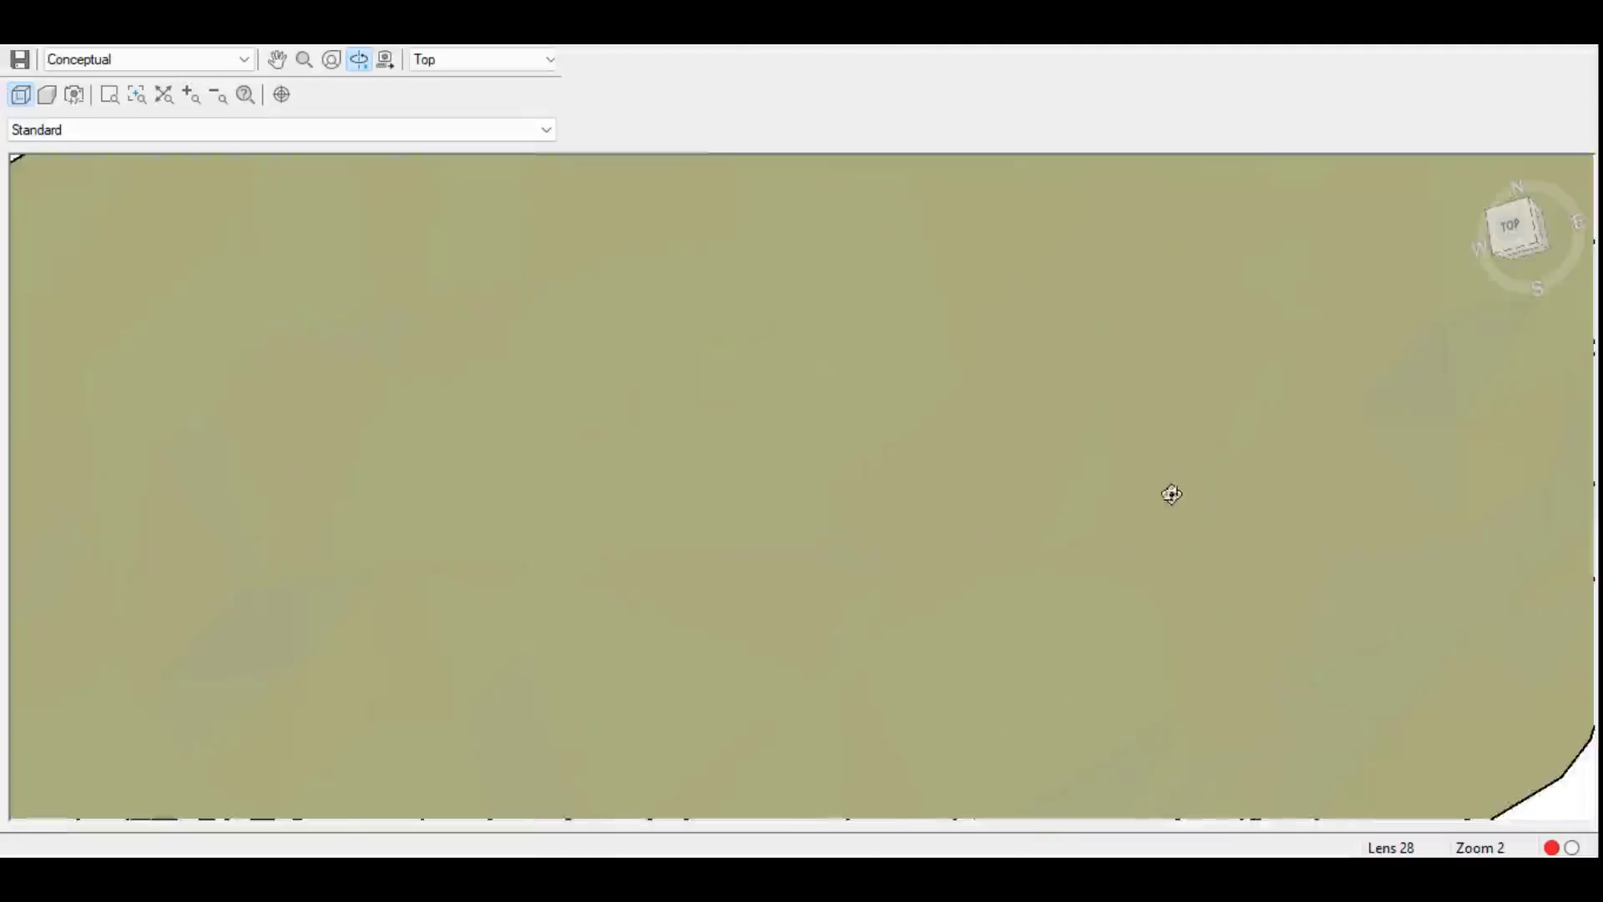
{"action": "scroll", "coordinate": [1117, 565], "scroll_direction": "down", "scroll_amount": 5}
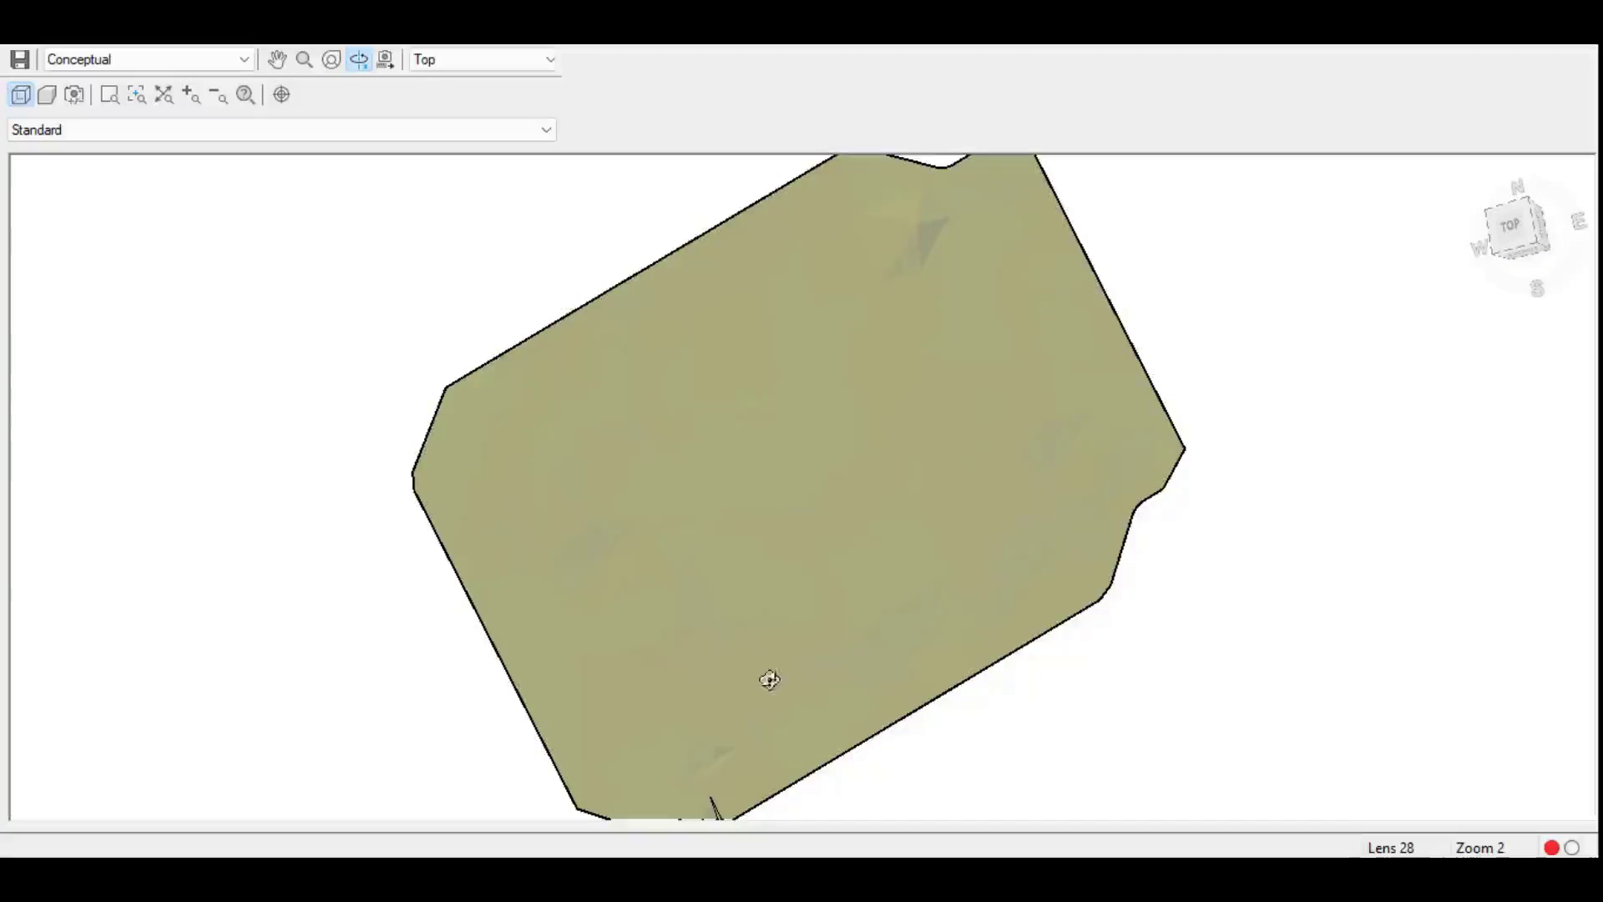
{"action": "key", "text": "Escape"}
{"action": "key", "text": "Escape"}
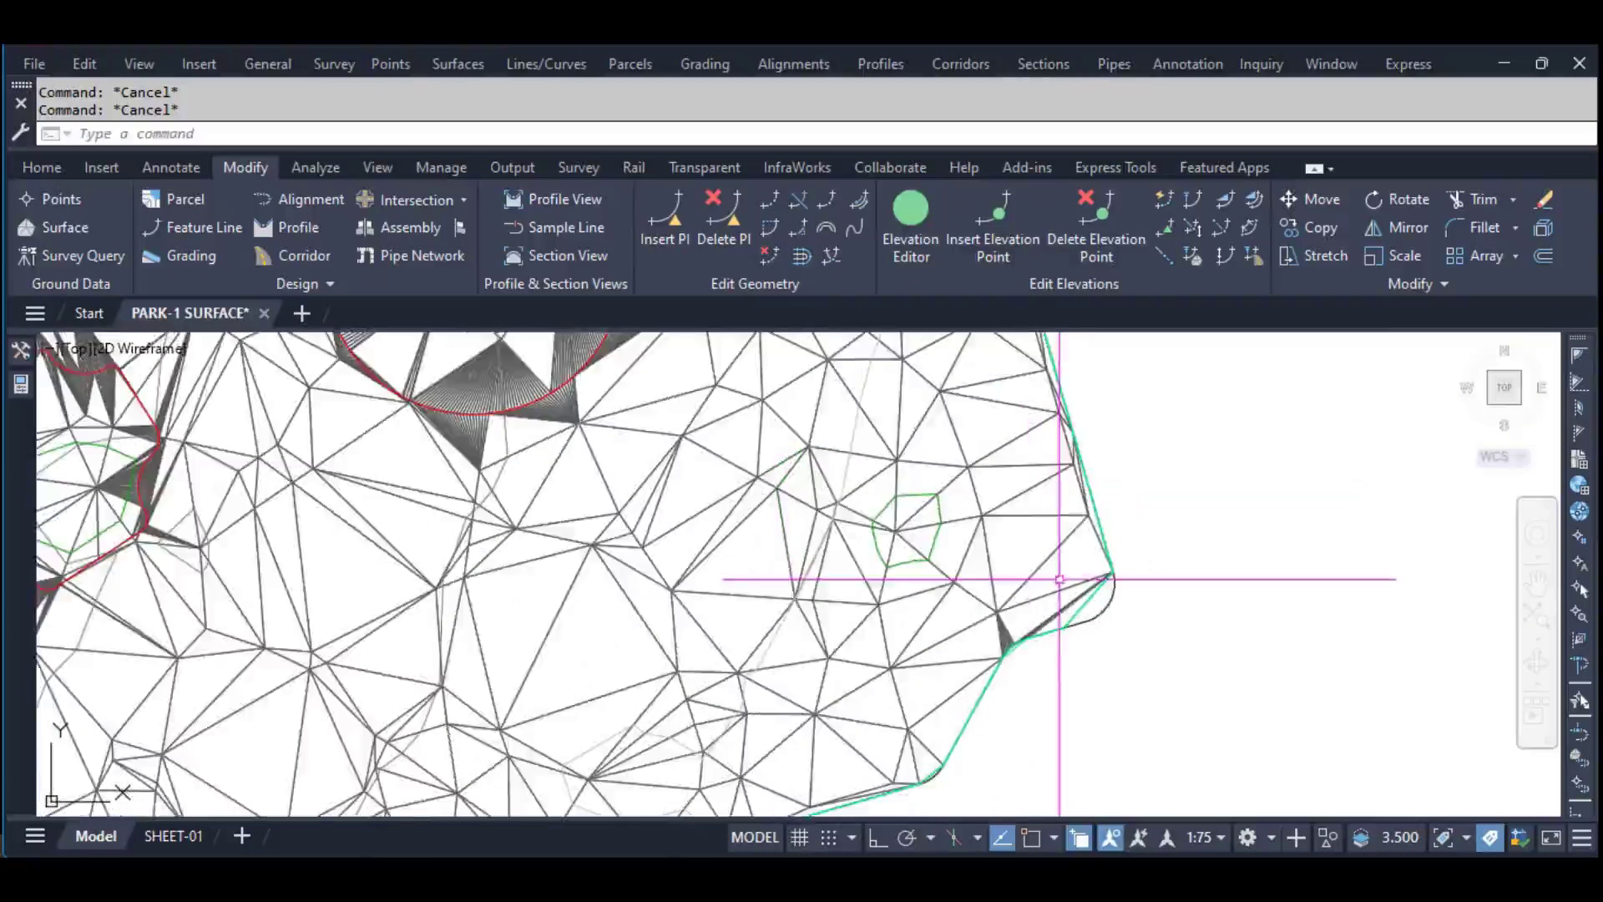
{"action": "scroll", "coordinate": [1074, 567], "scroll_direction": "down", "scroll_amount": 3}
Delete boundary 3 from DESIGN in Prospector and rebuild the 2 out-of-date surfaces
{"action": "left_click", "coordinate": [22, 385]}
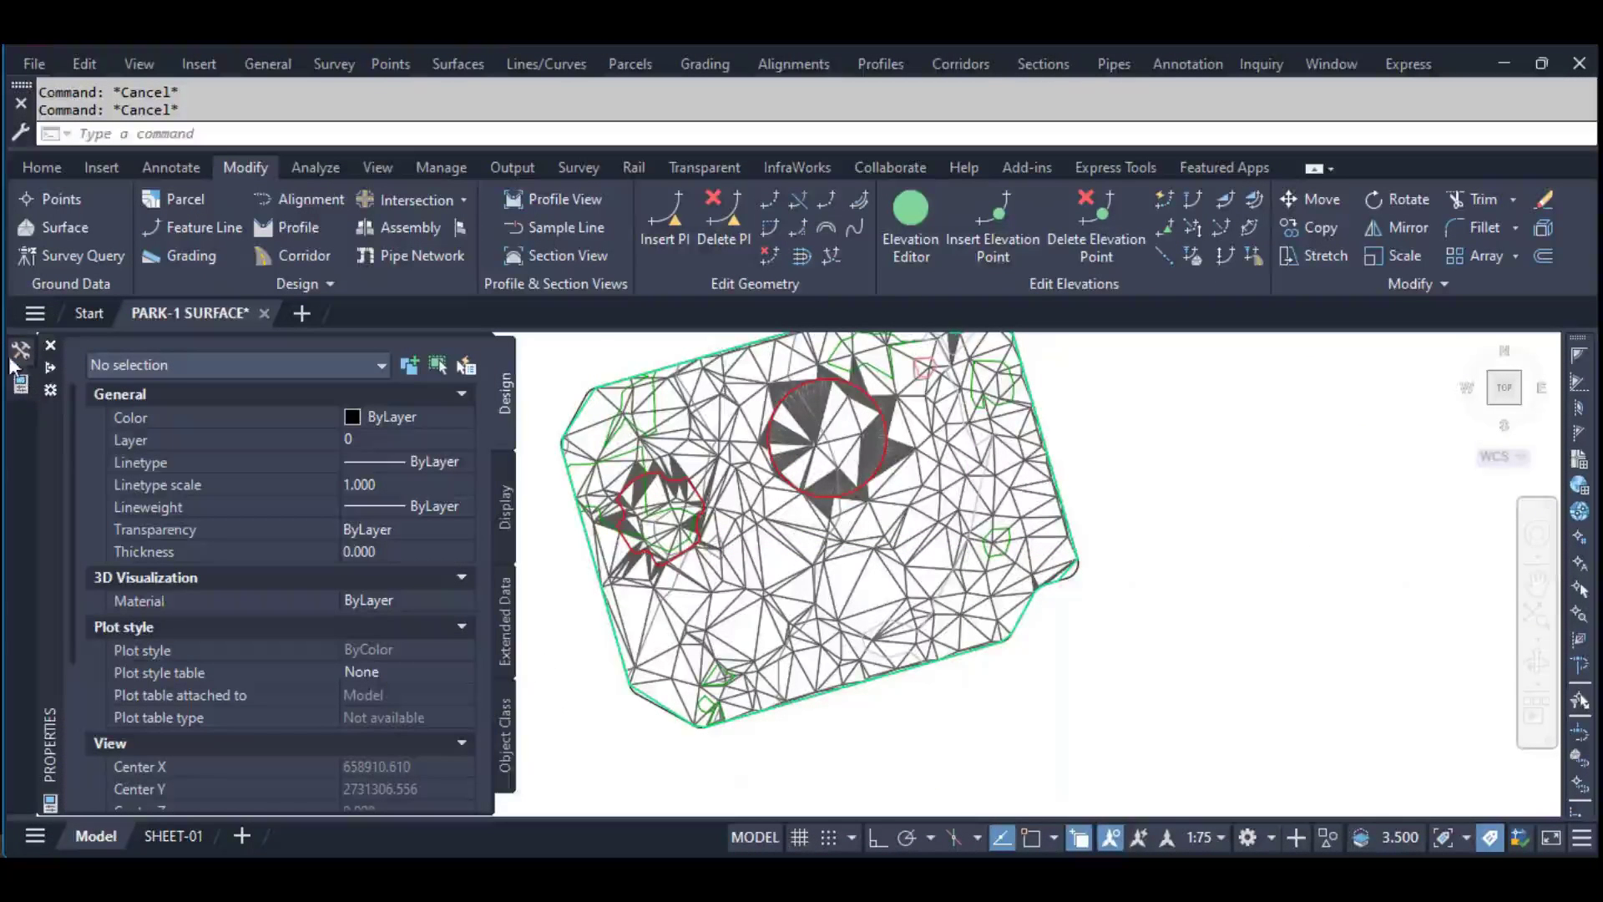
{"action": "left_click", "coordinate": [17, 354]}
{"action": "left_click", "coordinate": [251, 603]}
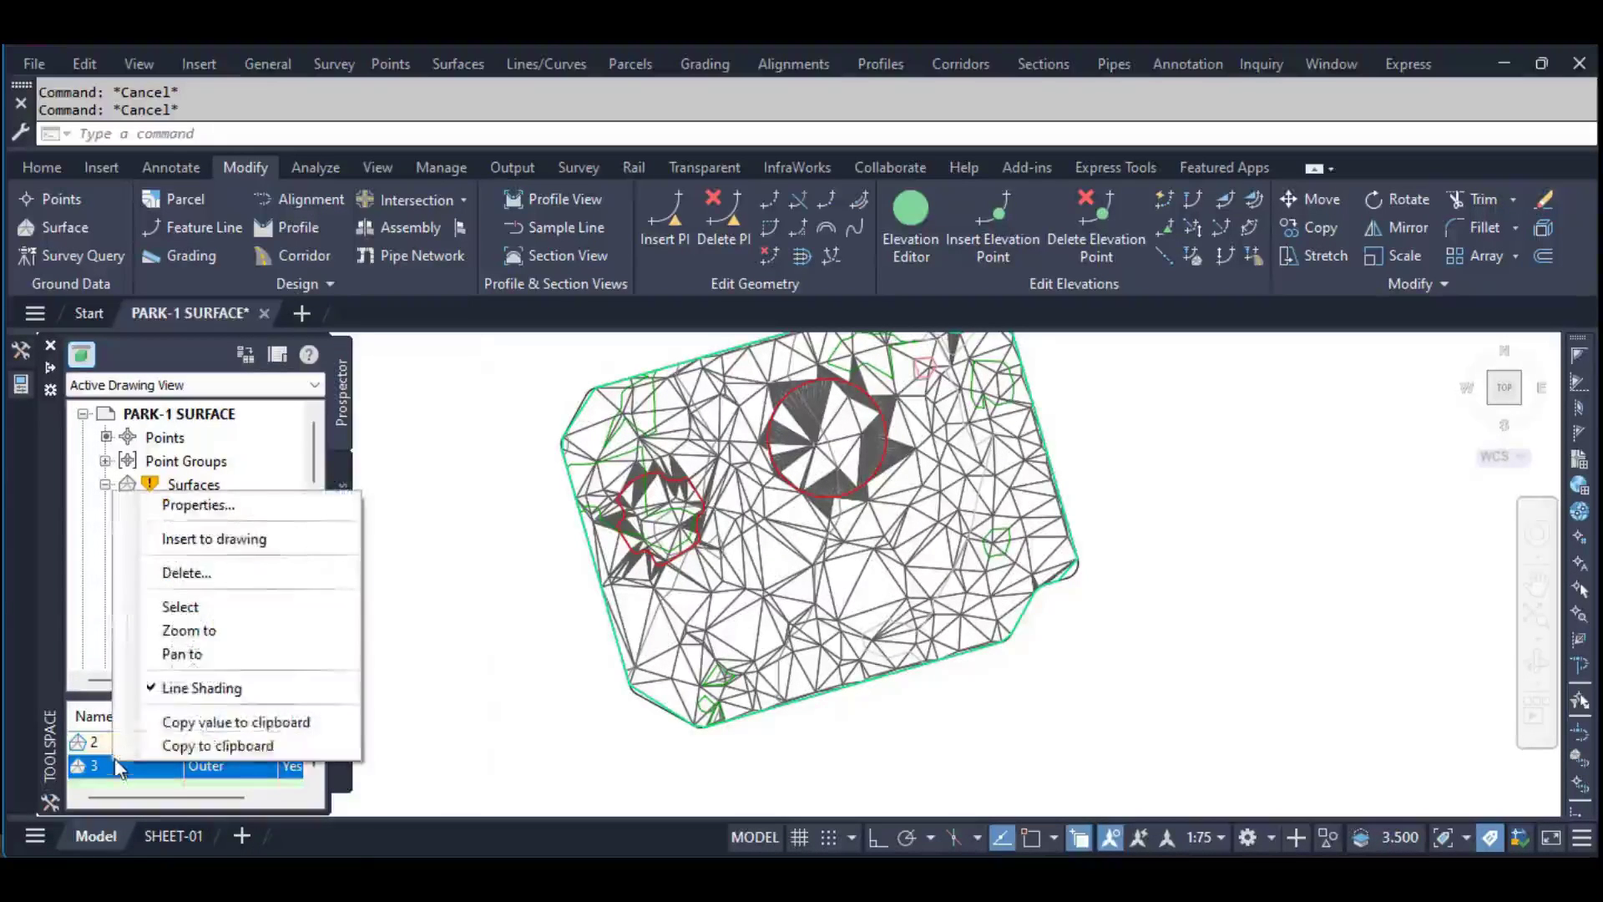
{"action": "right_click", "coordinate": [112, 760]}
{"action": "left_click", "coordinate": [176, 574]}
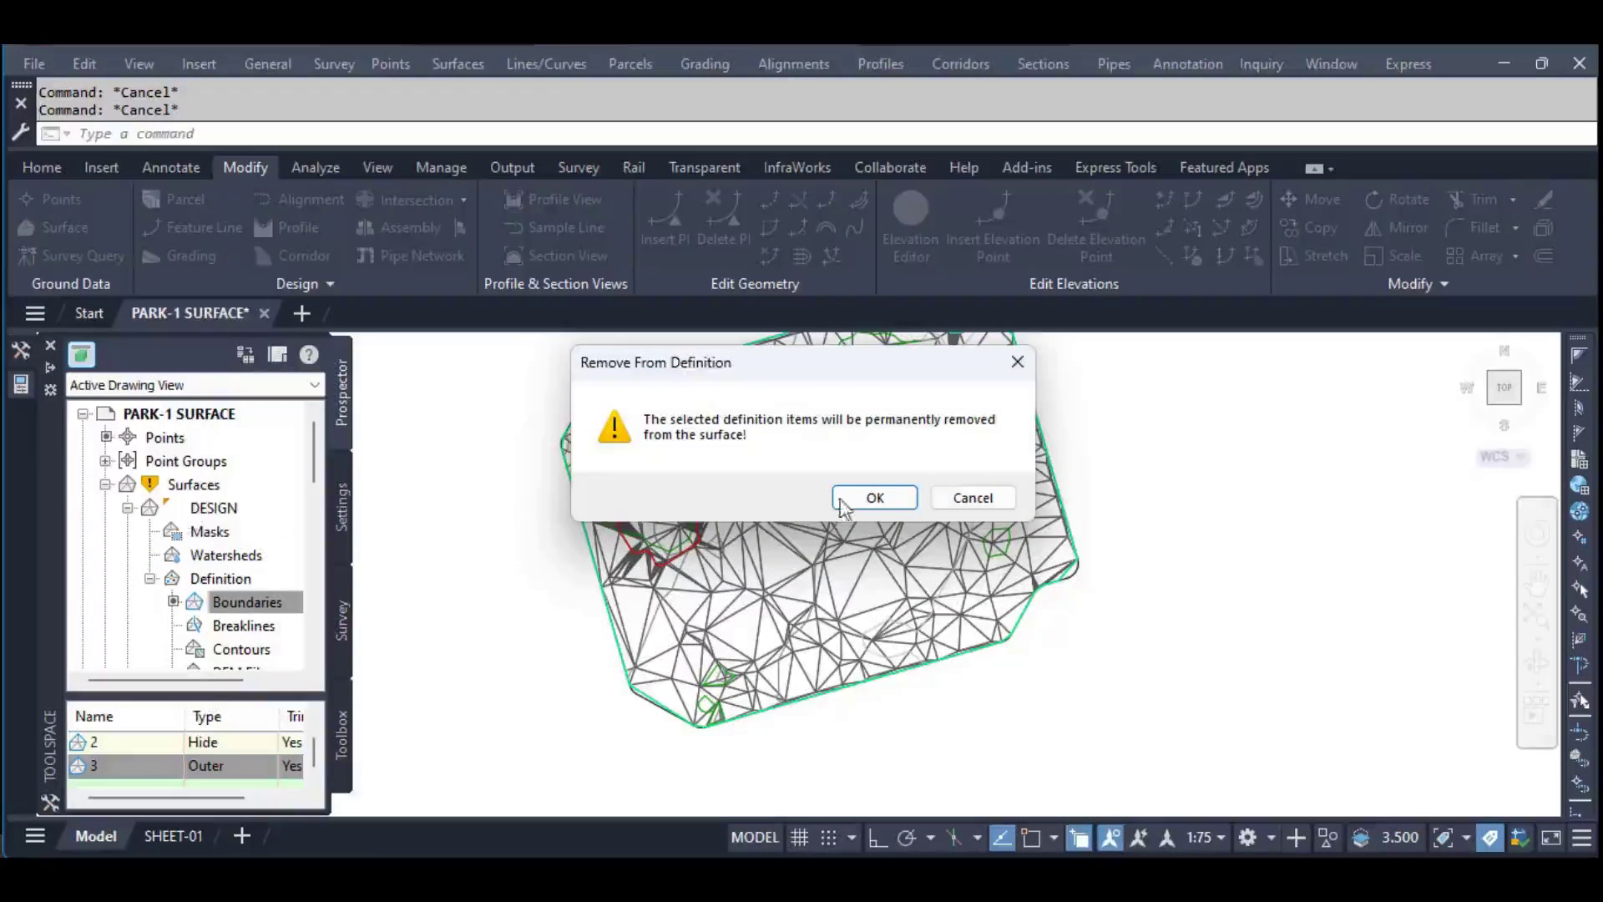
{"action": "left_click", "coordinate": [879, 501]}
{"action": "right_click", "coordinate": [194, 486]}
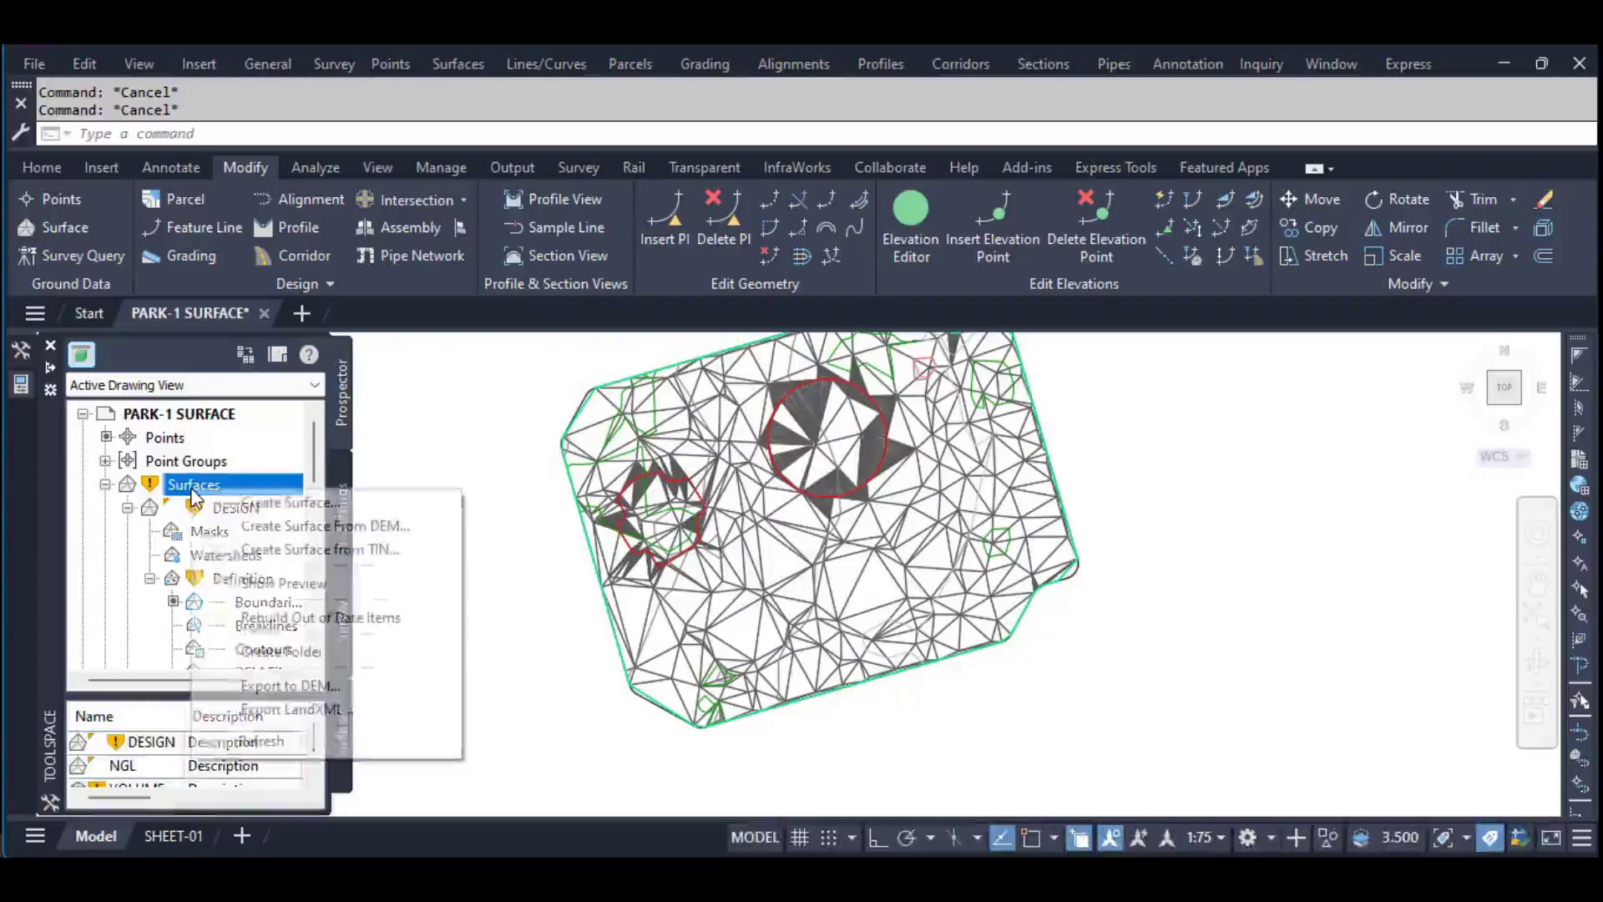
{"action": "left_click", "coordinate": [259, 617]}
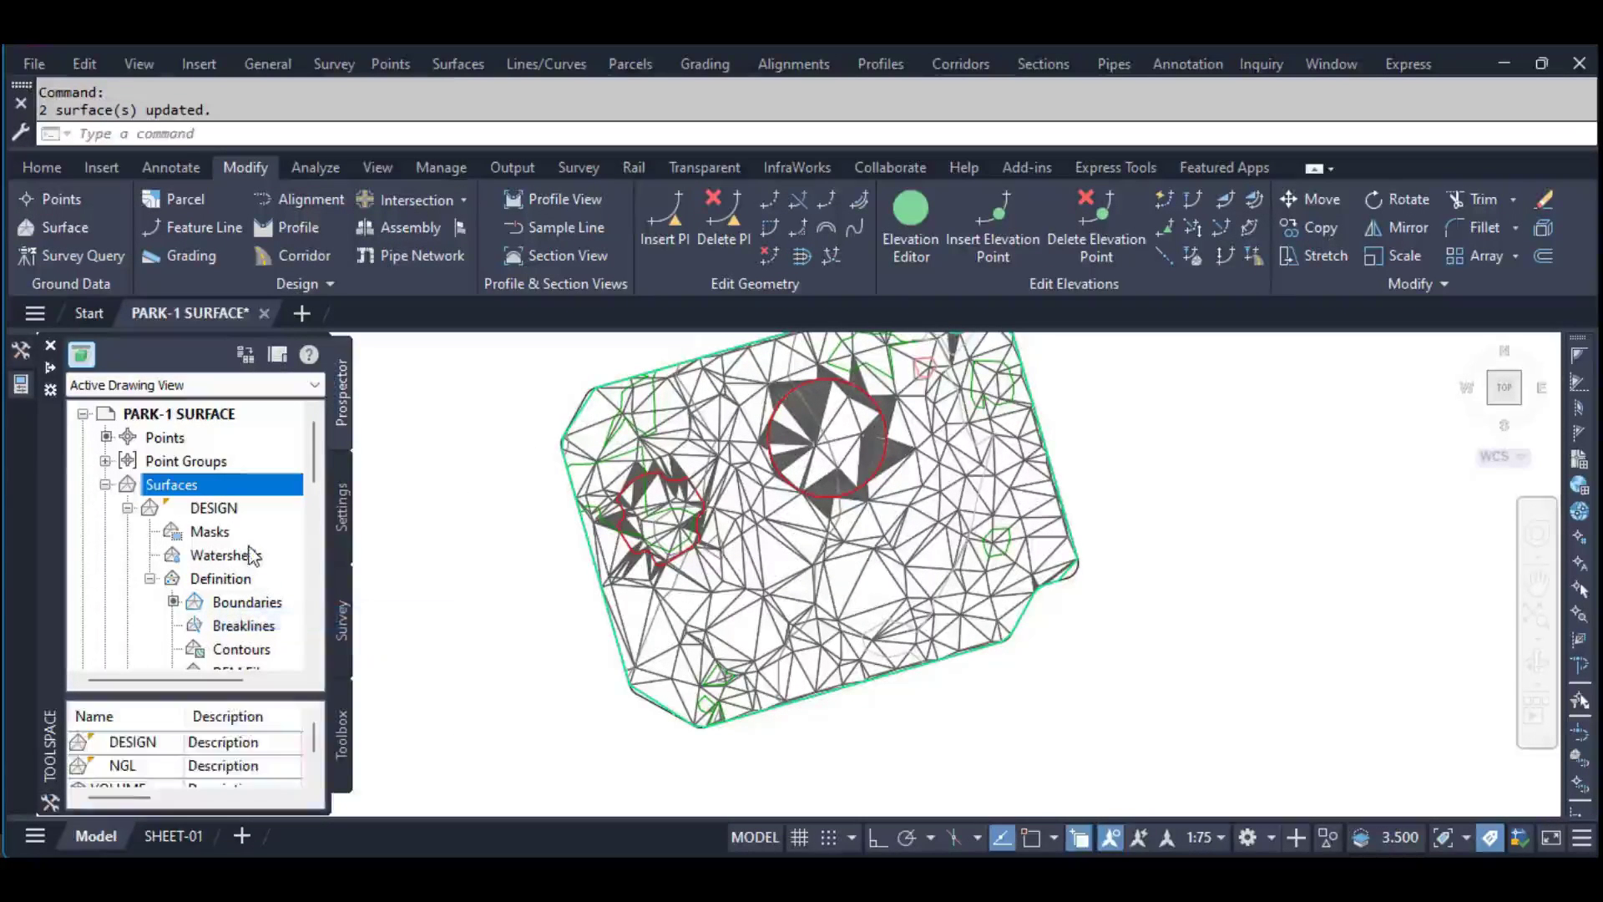
{"action": "scroll", "coordinate": [1092, 494], "scroll_direction": "down", "scroll_amount": 2}
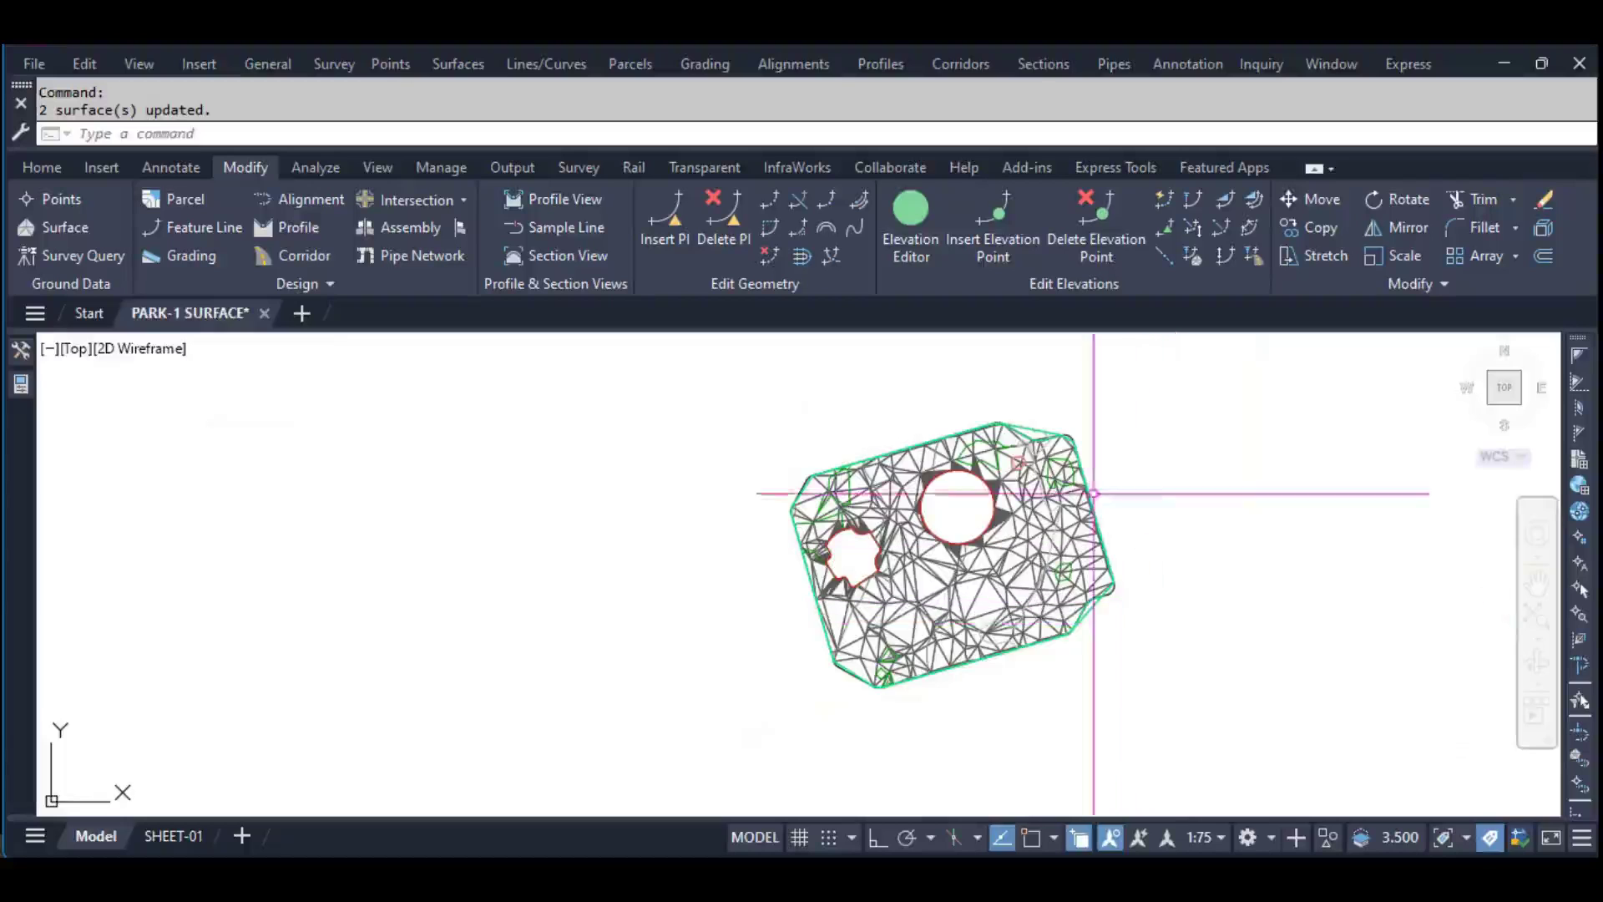
{"action": "scroll", "coordinate": [1065, 433], "scroll_direction": "down", "scroll_amount": 1}
{"action": "scroll", "coordinate": [1064, 433], "scroll_direction": "up", "scroll_amount": 5}
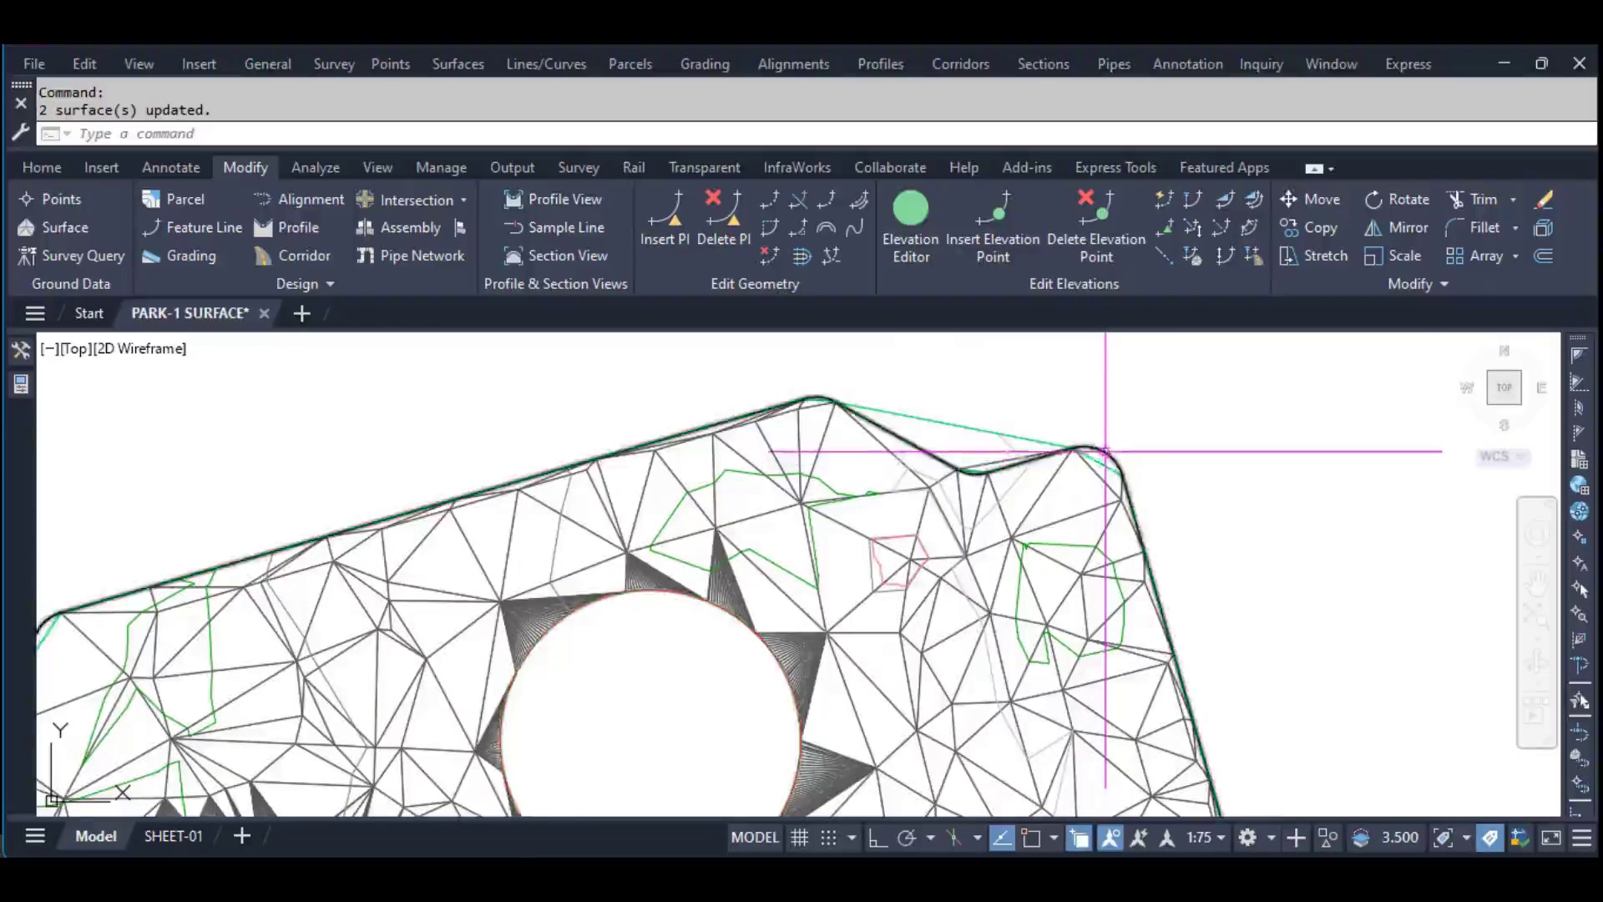
{"action": "scroll", "coordinate": [1102, 451], "scroll_direction": "up", "scroll_amount": 4}
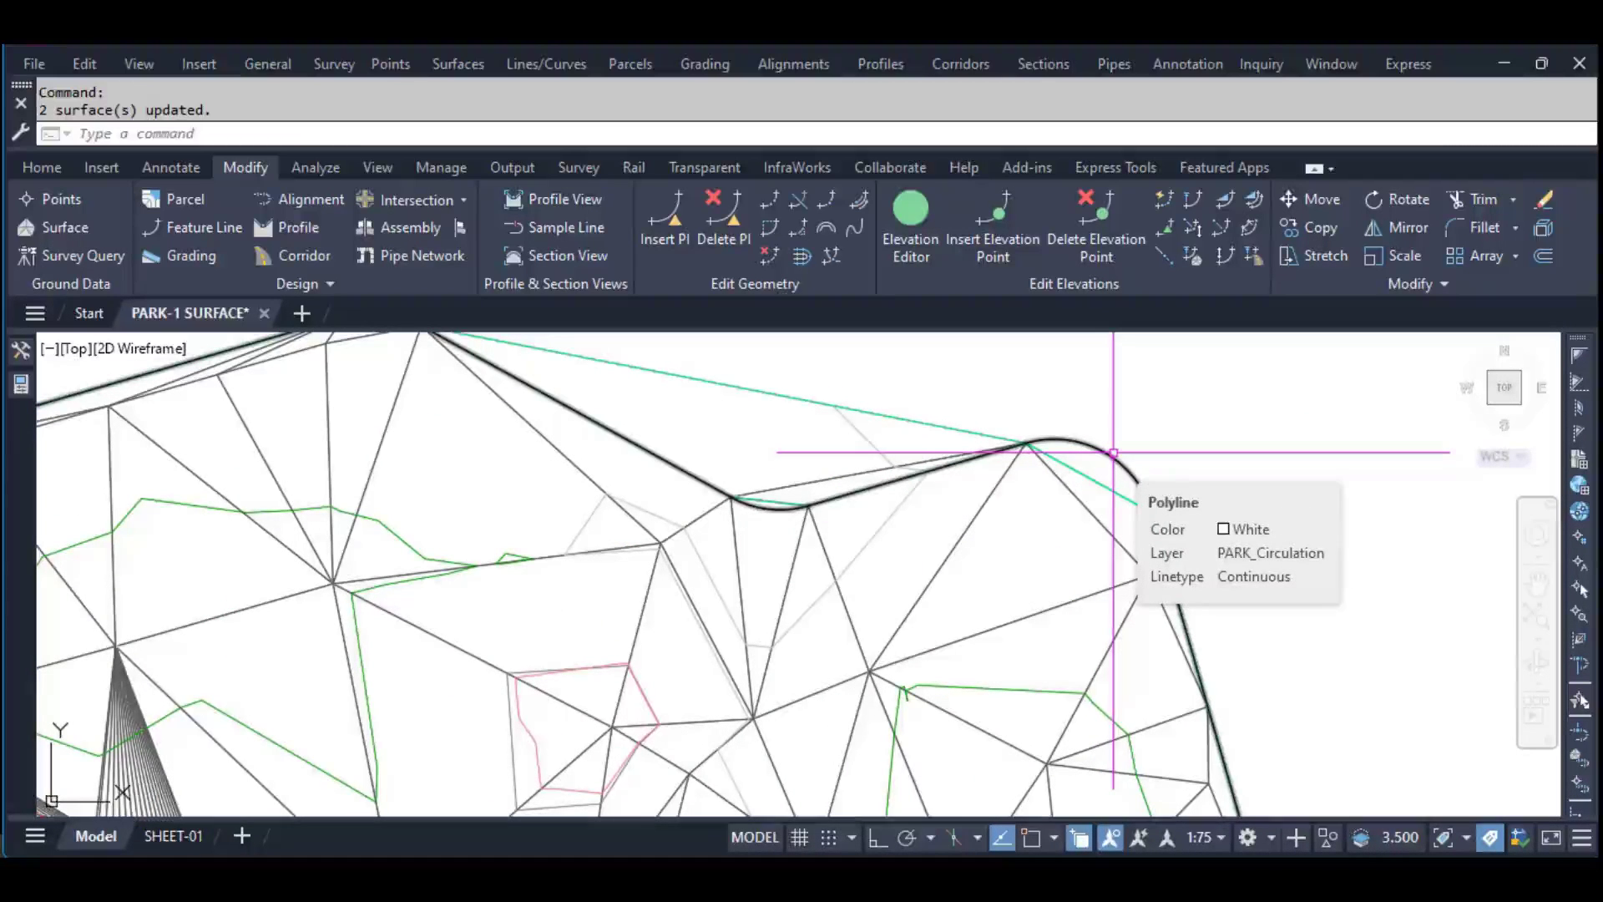
{"action": "scroll", "coordinate": [1114, 450], "scroll_direction": "down", "scroll_amount": 3}
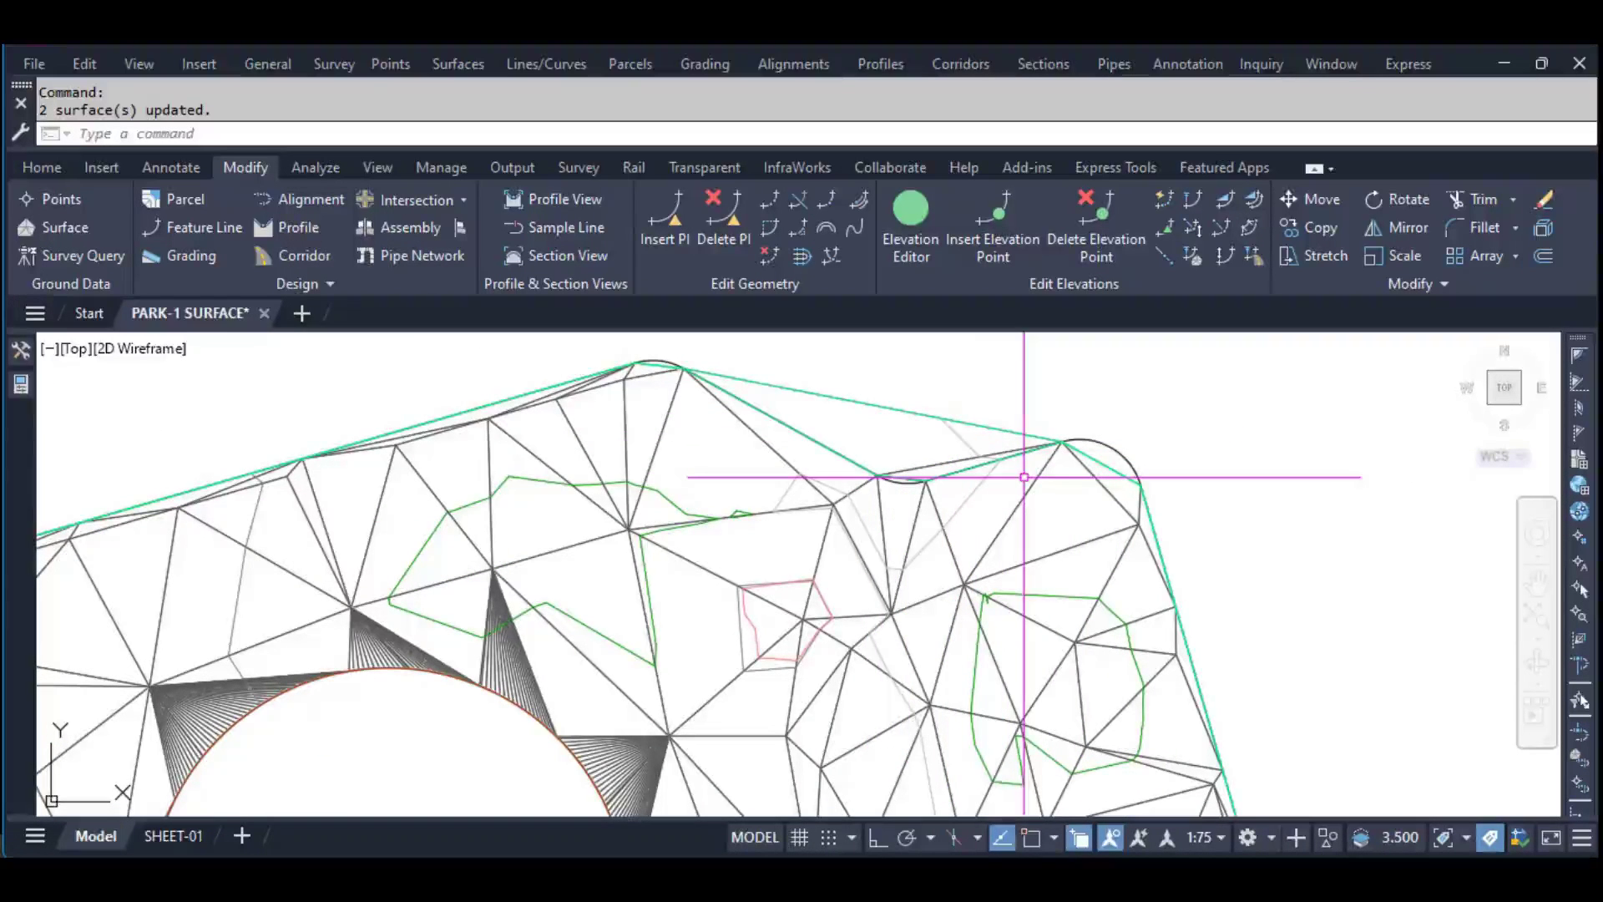
{"action": "scroll", "coordinate": [1023, 477], "scroll_direction": "down", "scroll_amount": 2}
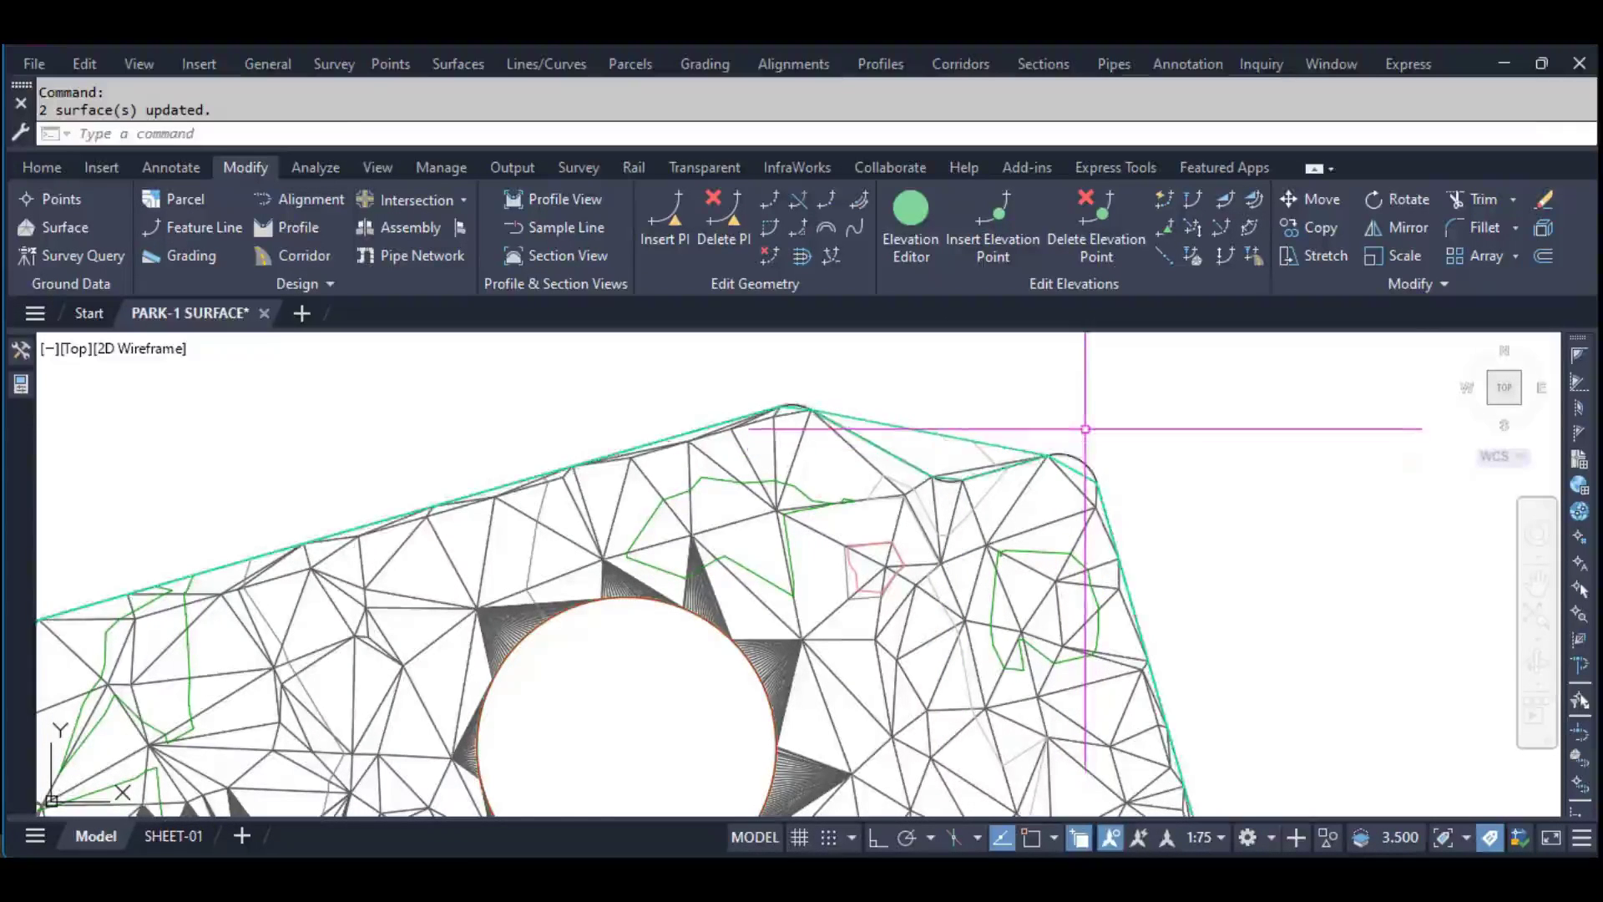
{"action": "scroll", "coordinate": [1080, 442], "scroll_direction": "down", "scroll_amount": 2}
{"action": "scroll", "coordinate": [1128, 470], "scroll_direction": "down", "scroll_amount": 1}
{"action": "middle_click_drag", "start_coordinate": [1128, 470], "coordinate": [1112, 422]}
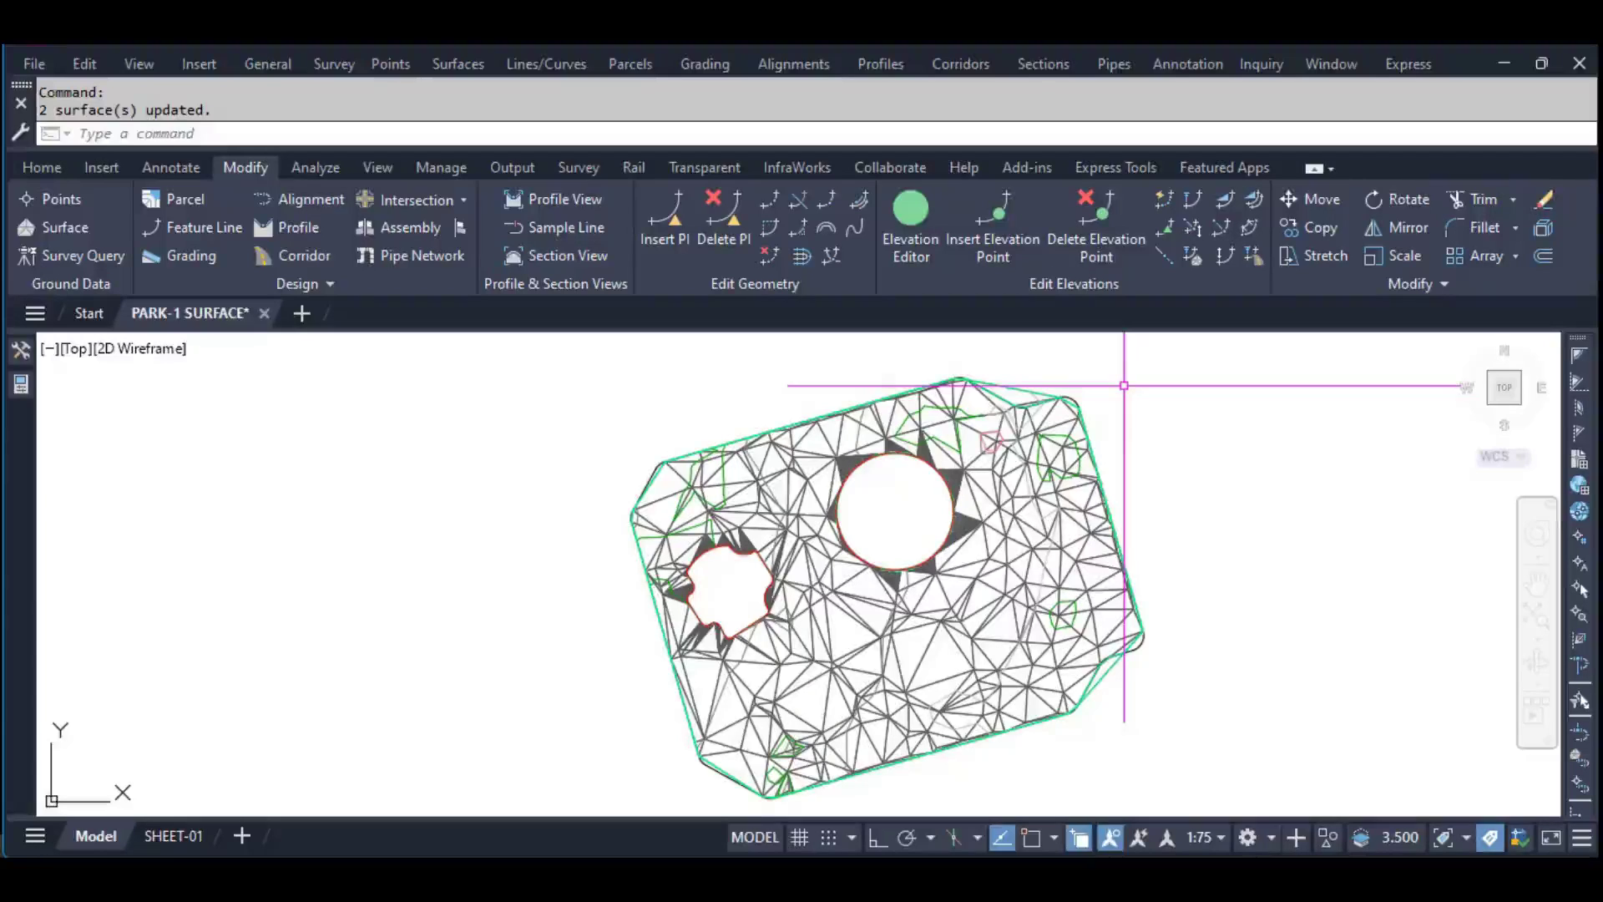
Run EXTRAPOLATESURFACE on DESIGN, picking start and end border edges, with offset distance 10
{"action": "type", "text": "extr"}
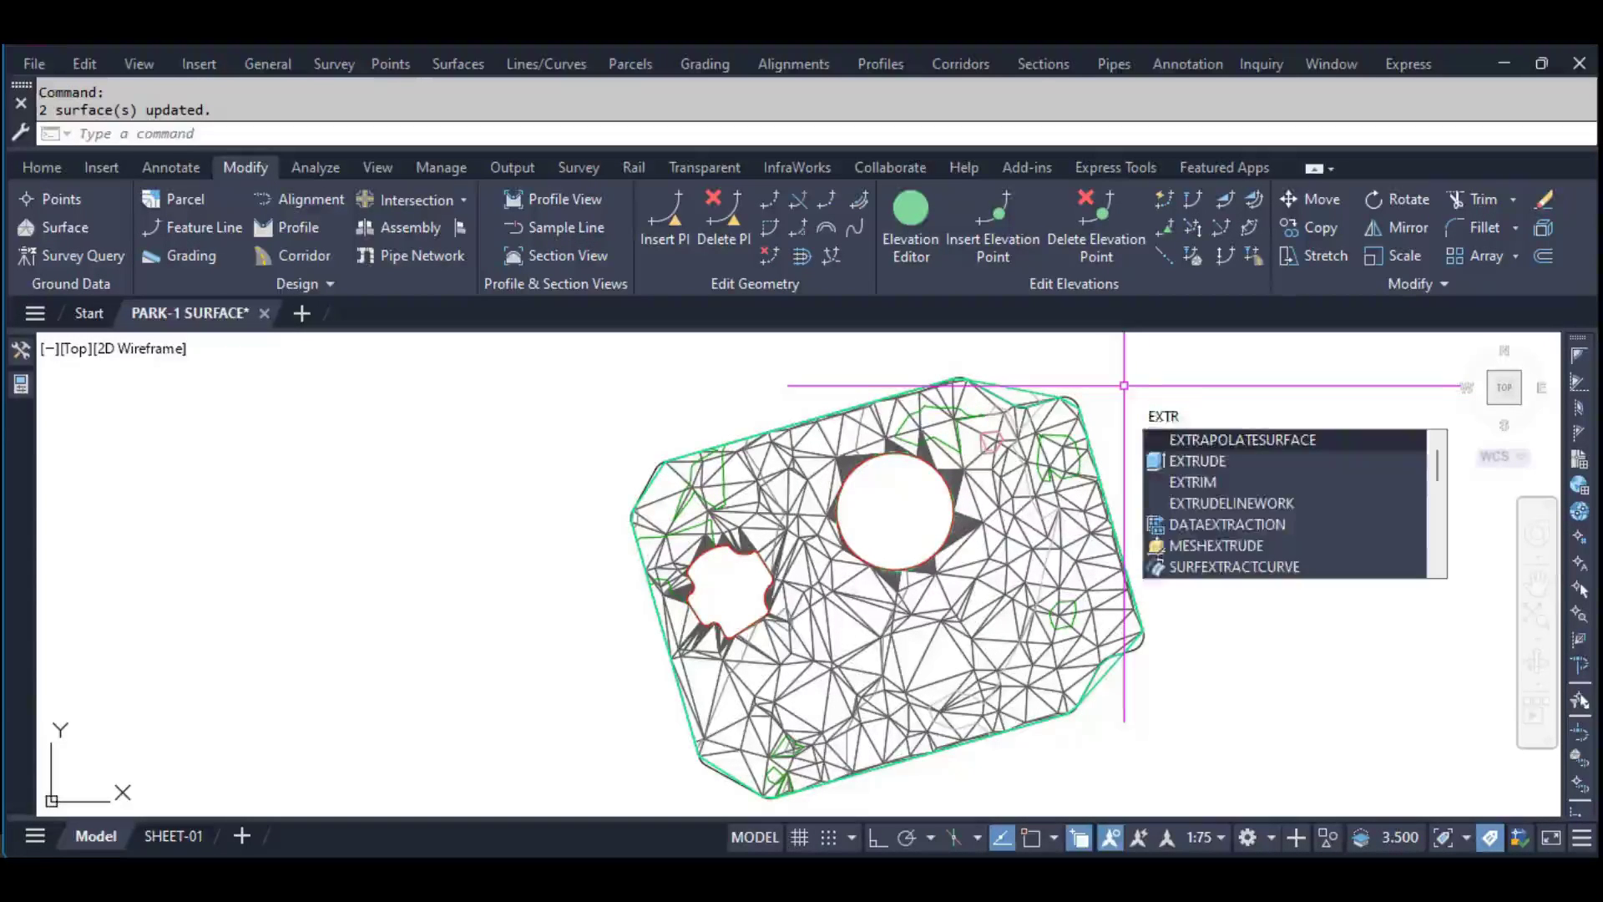
{"action": "type", "text": "apo"}
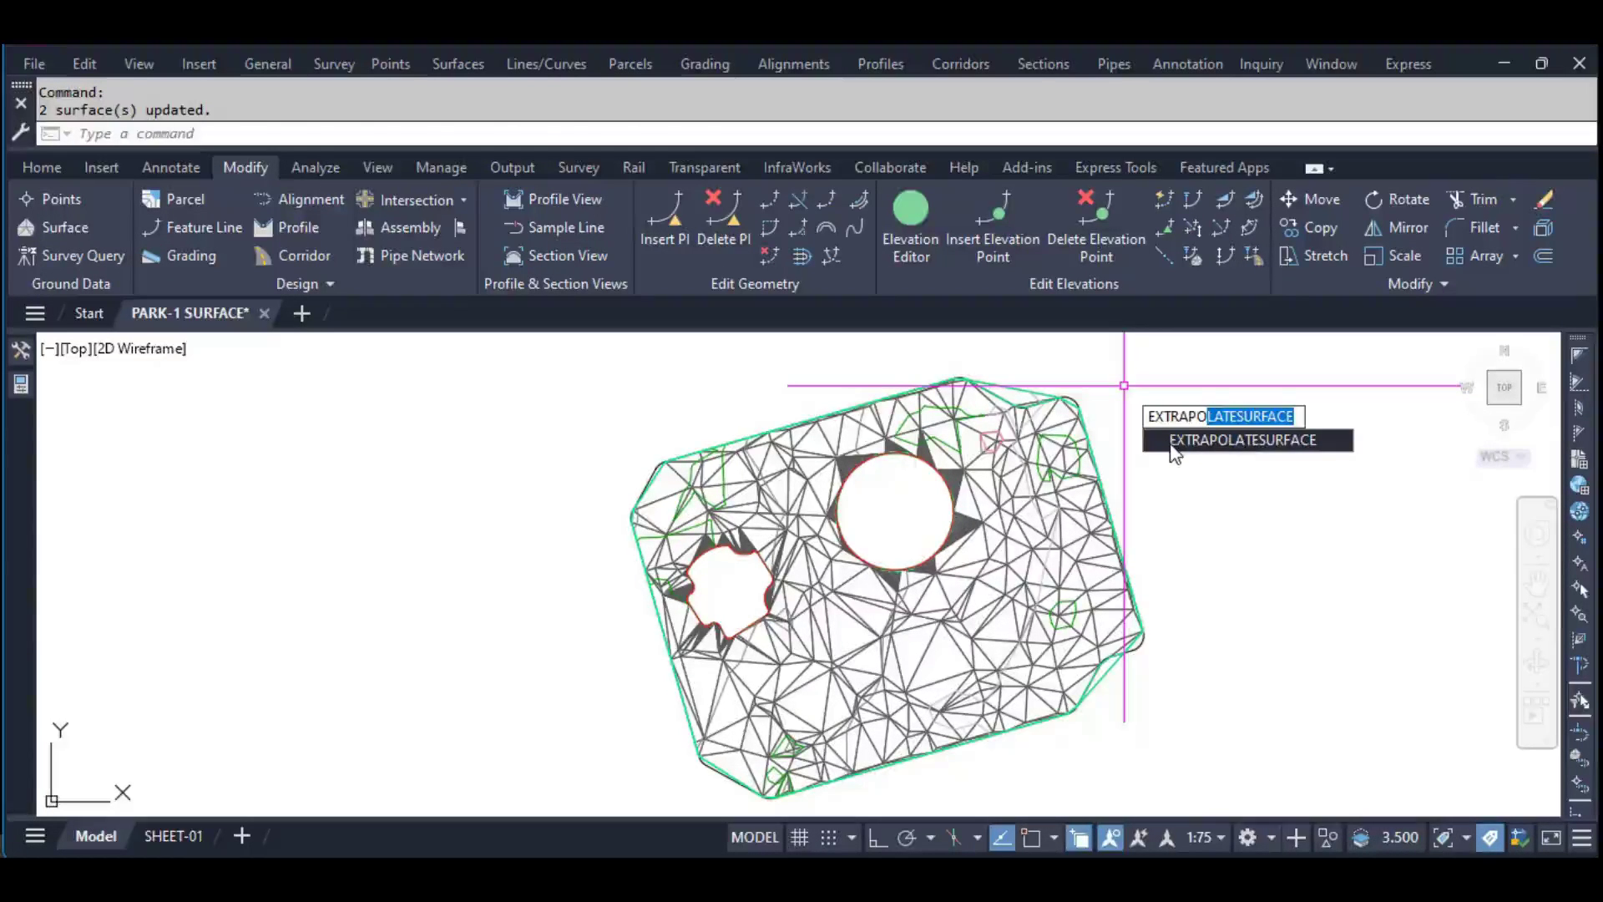
{"action": "left_click", "coordinate": [1175, 440]}
{"action": "left_click", "coordinate": [1097, 532]}
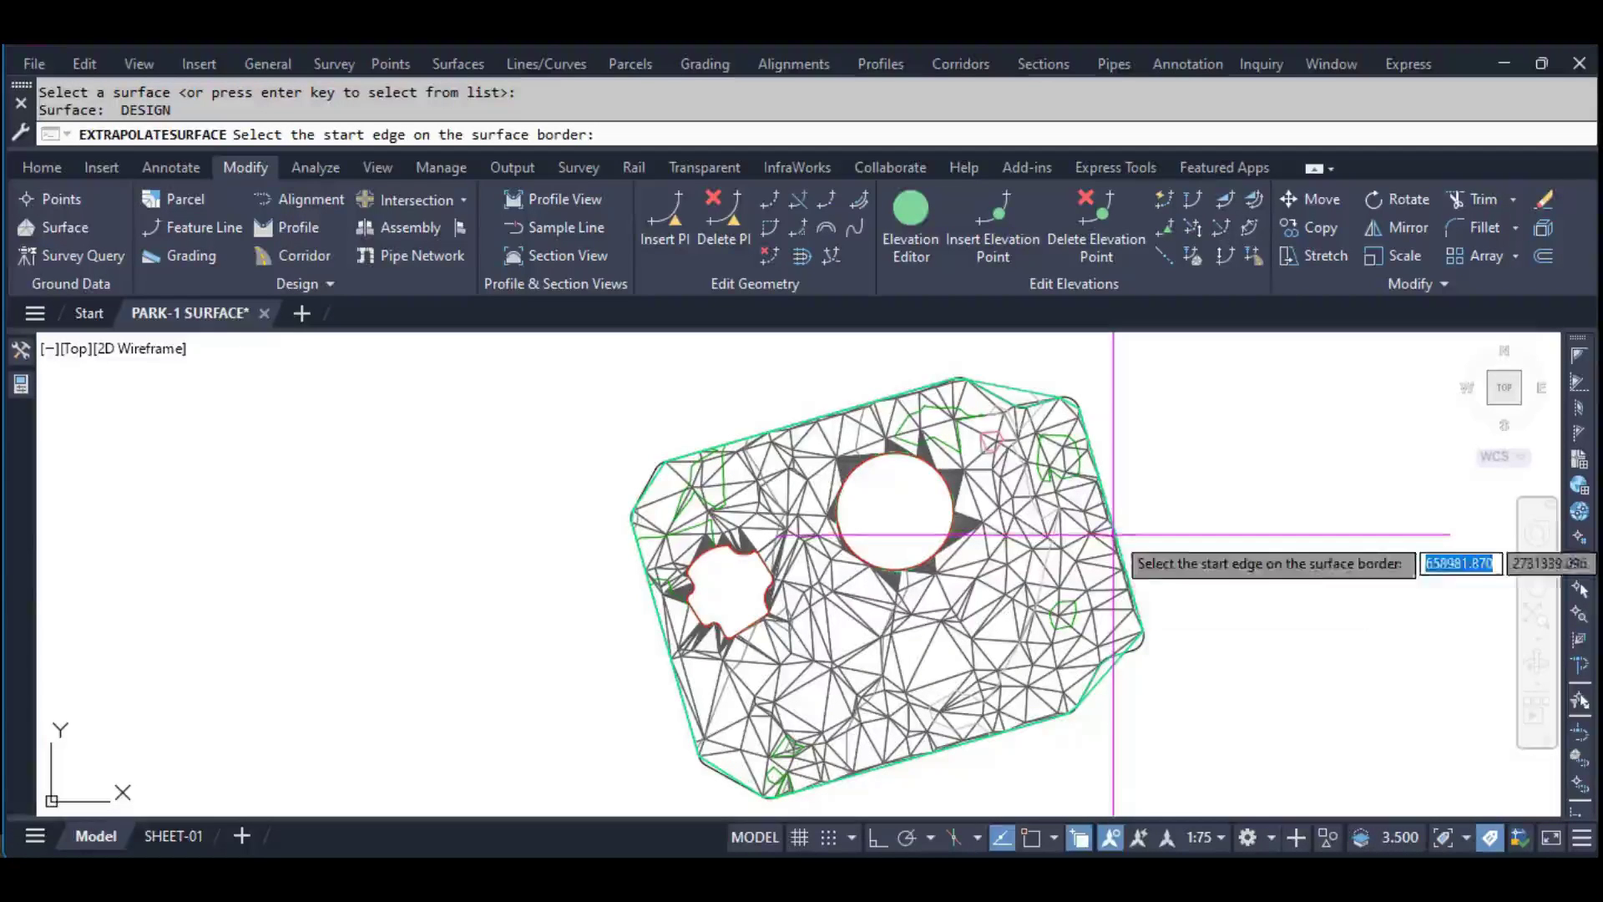
{"action": "left_click", "coordinate": [1116, 535]}
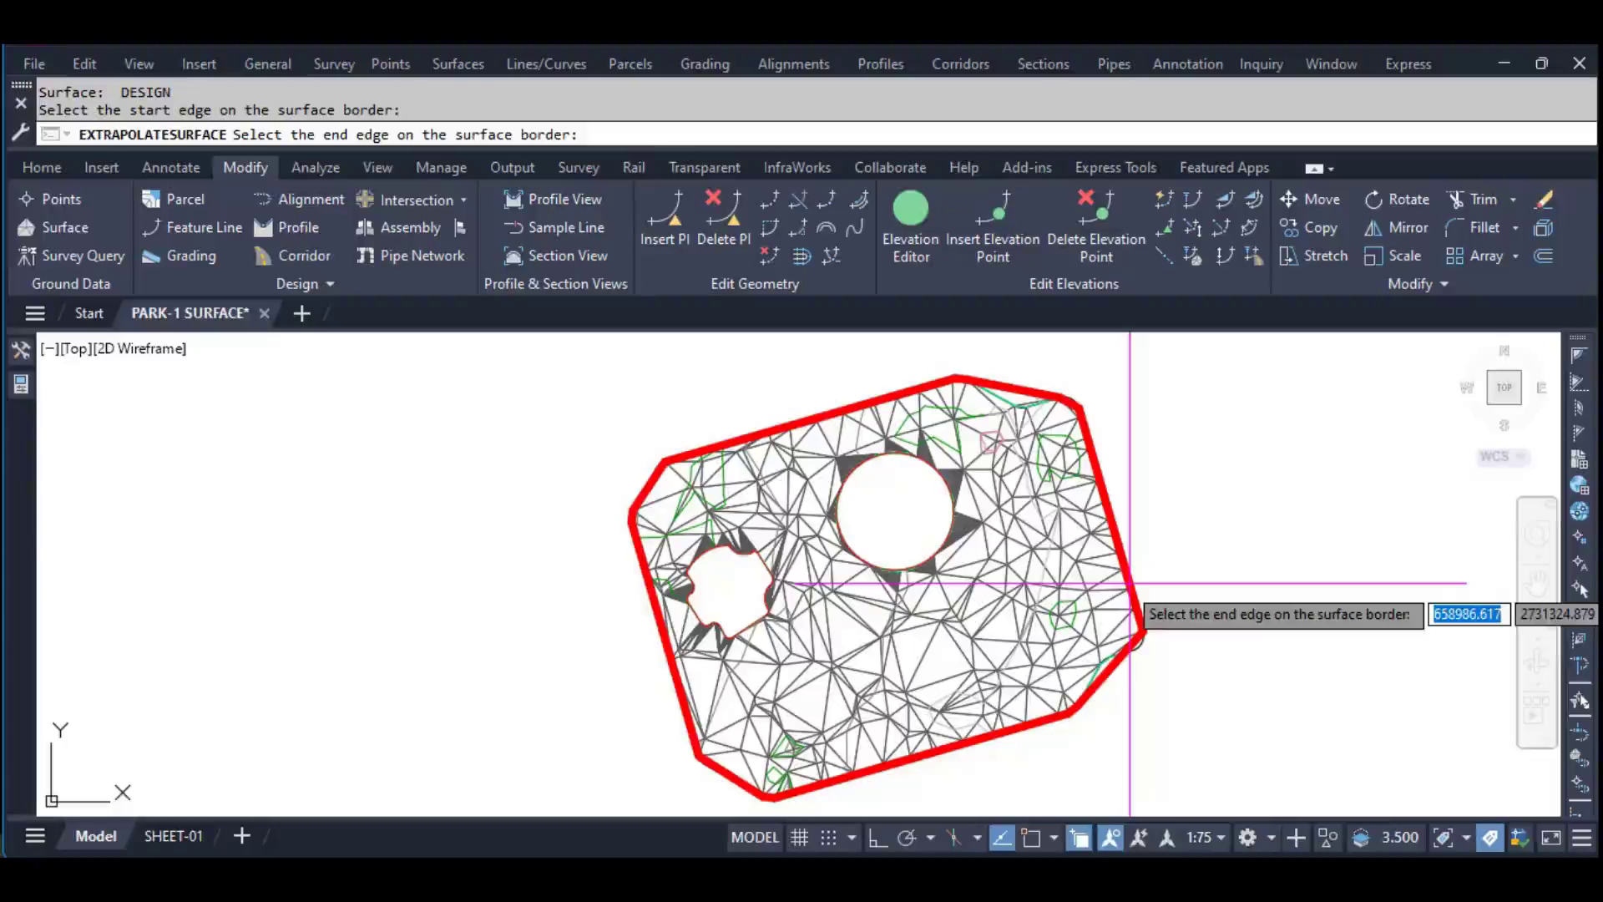
{"action": "mouse_move", "coordinate": [1130, 583]}
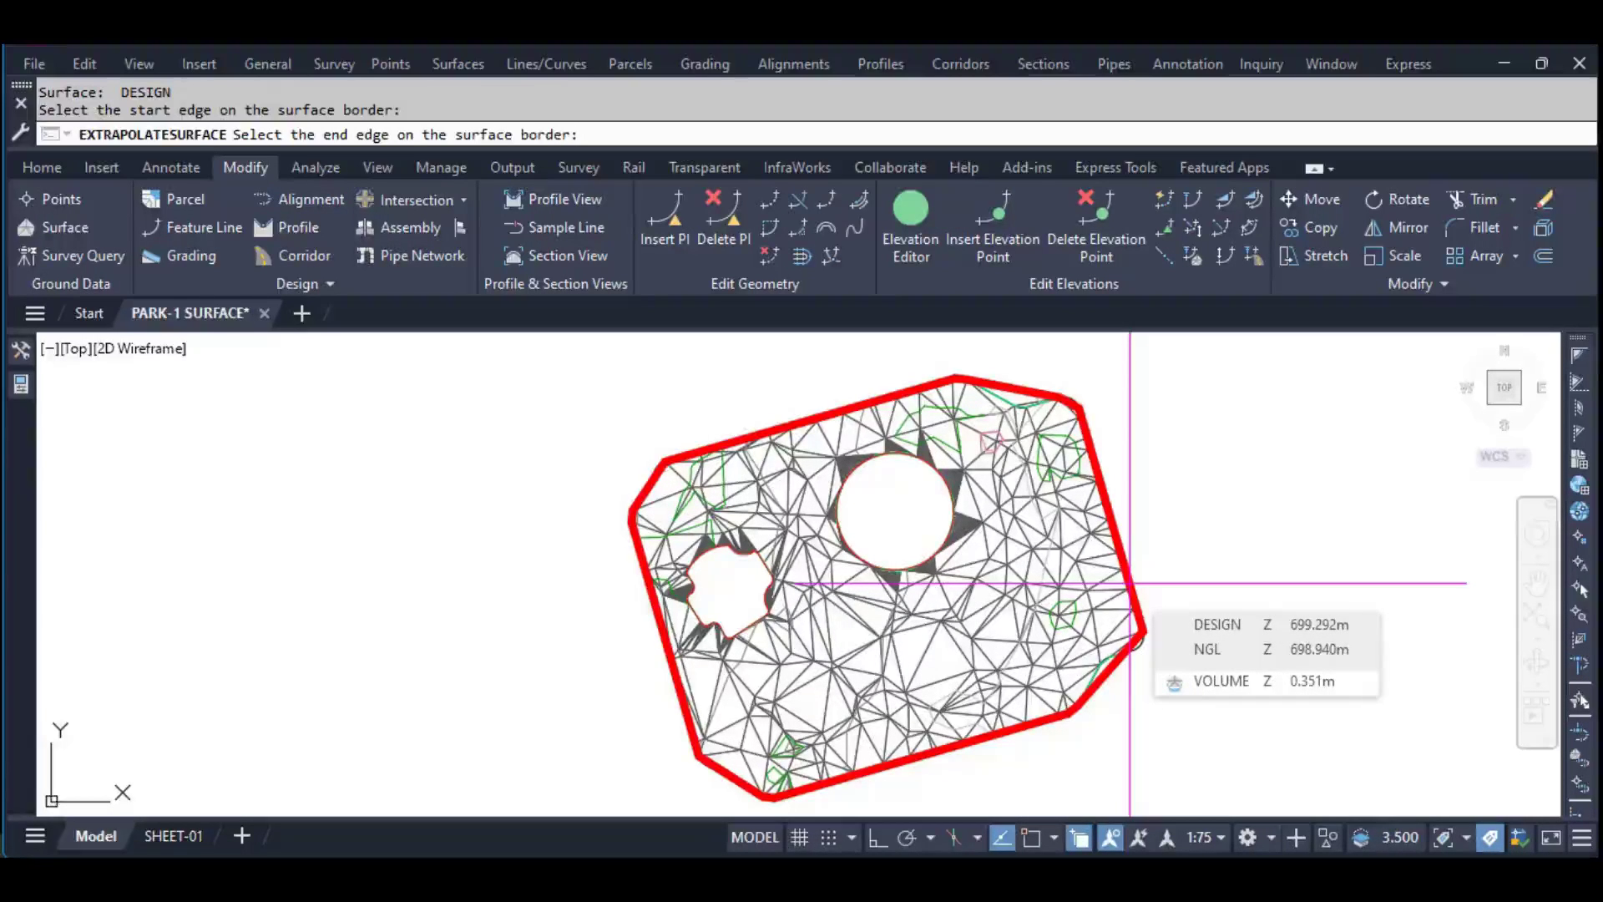
{"action": "left_click", "coordinate": [1130, 582]}
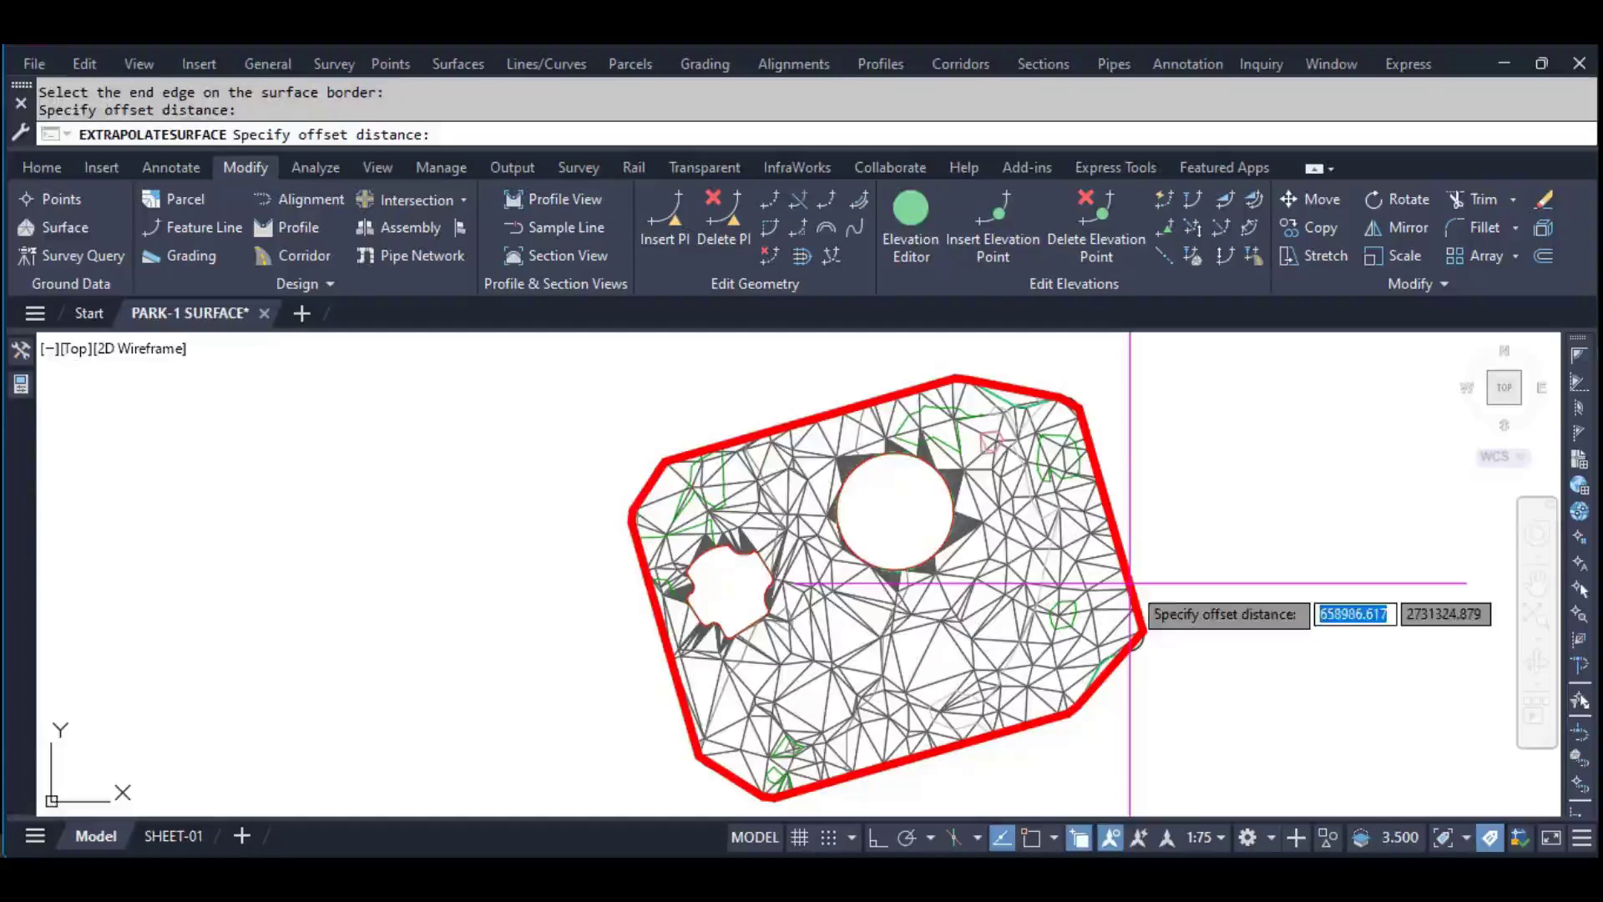
{"action": "key", "text": "Return"}
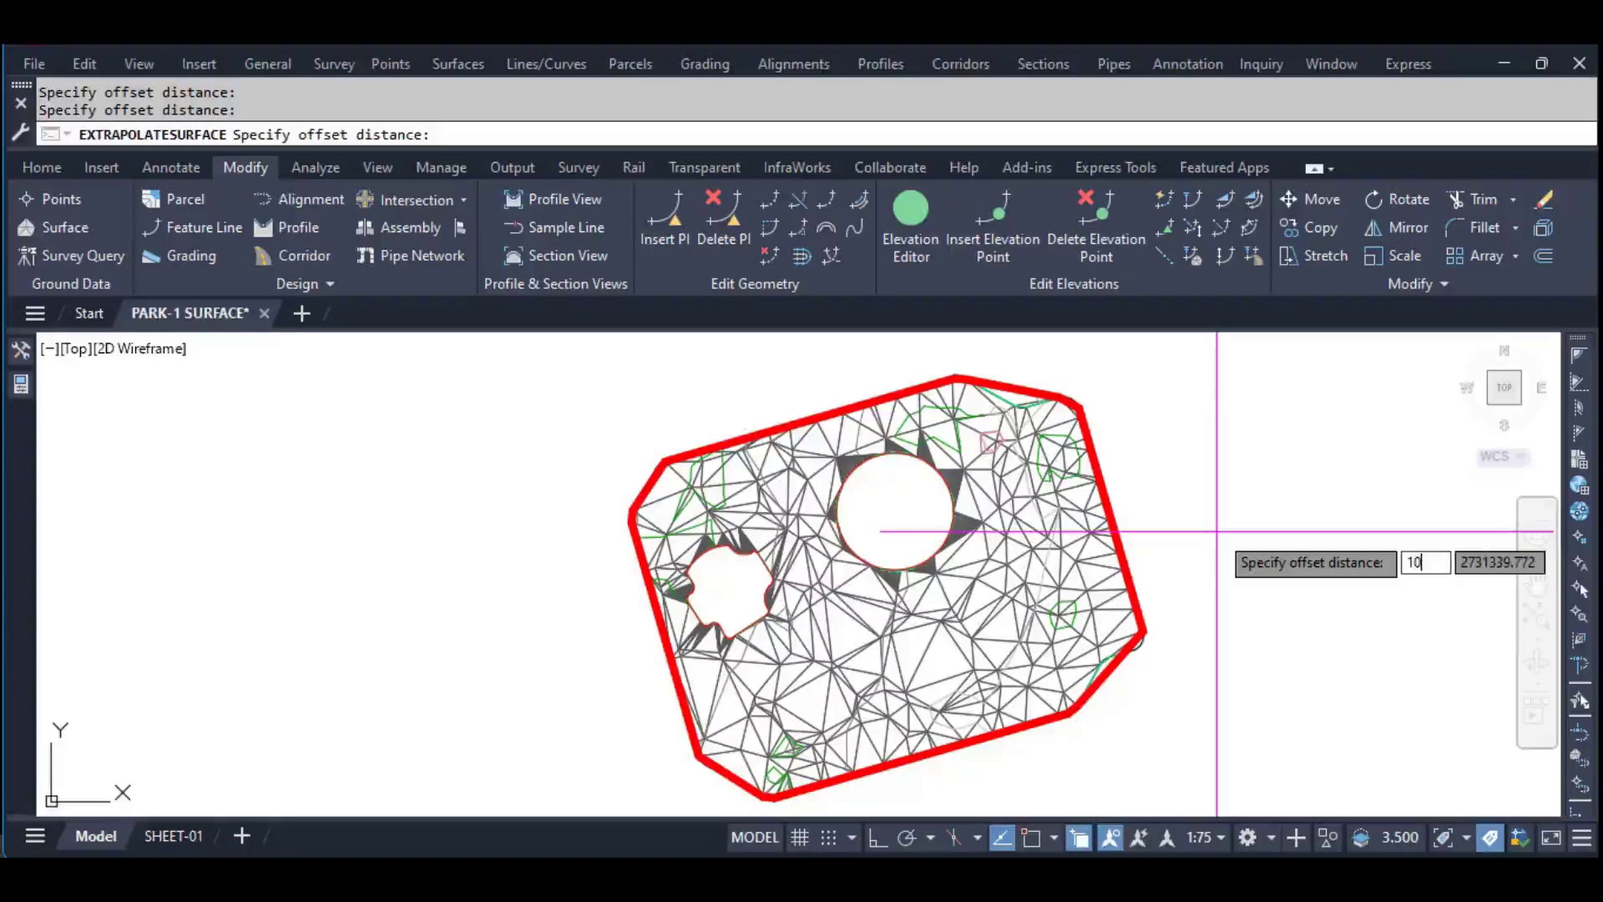
{"action": "key", "text": "Return"}
{"action": "right_click", "coordinate": [1216, 531]}
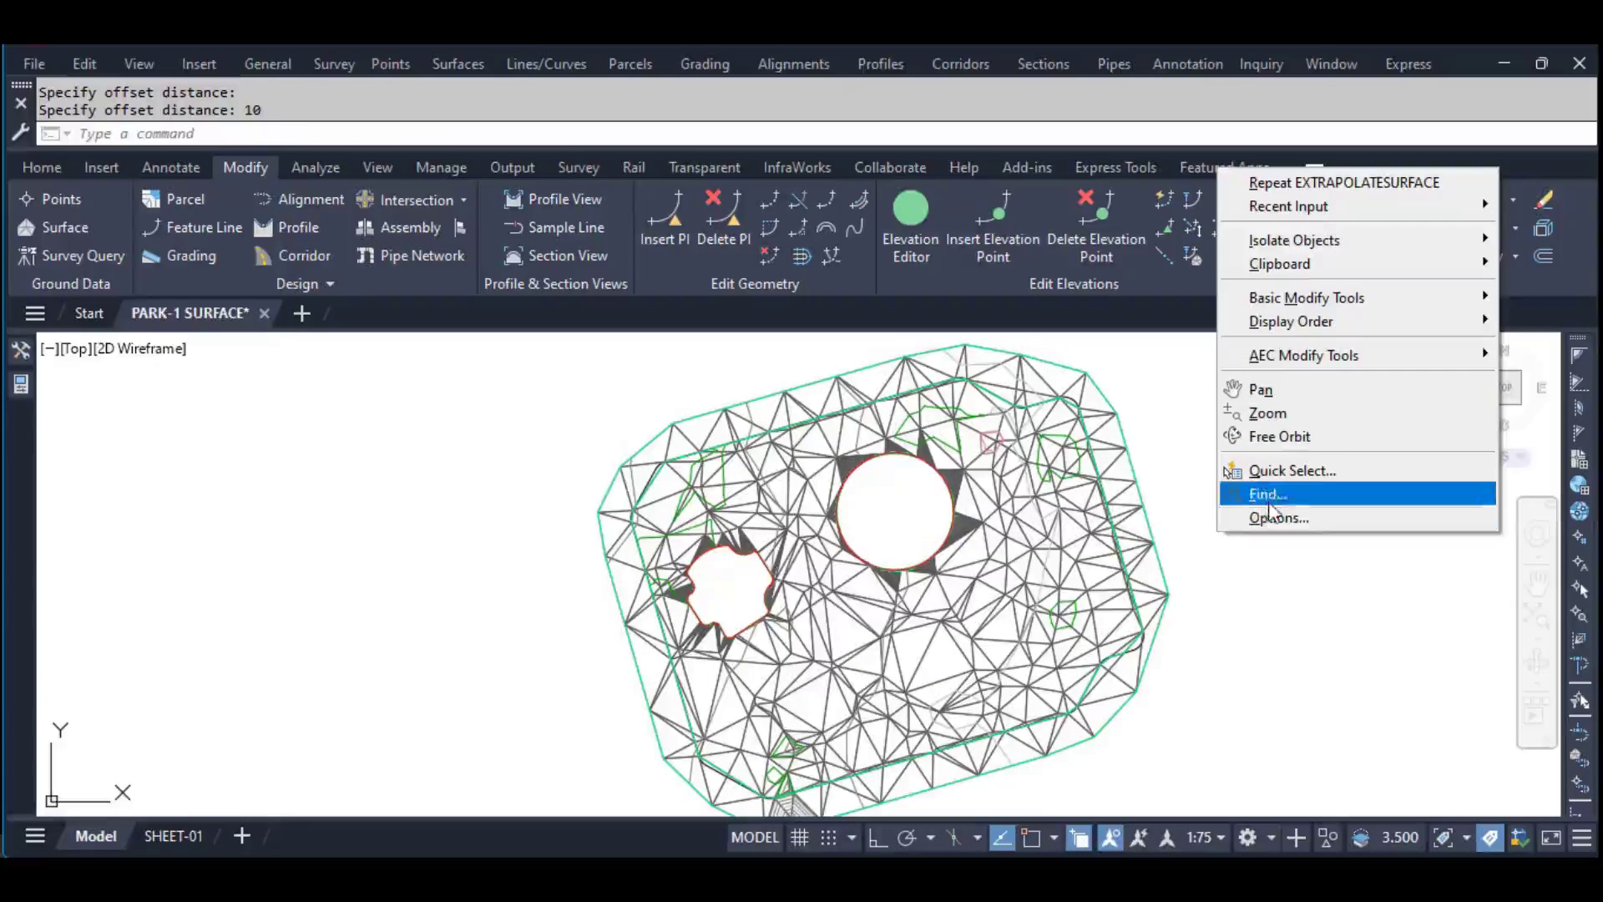
{"action": "key", "text": "Escape"}
{"action": "key", "text": "Escape"}
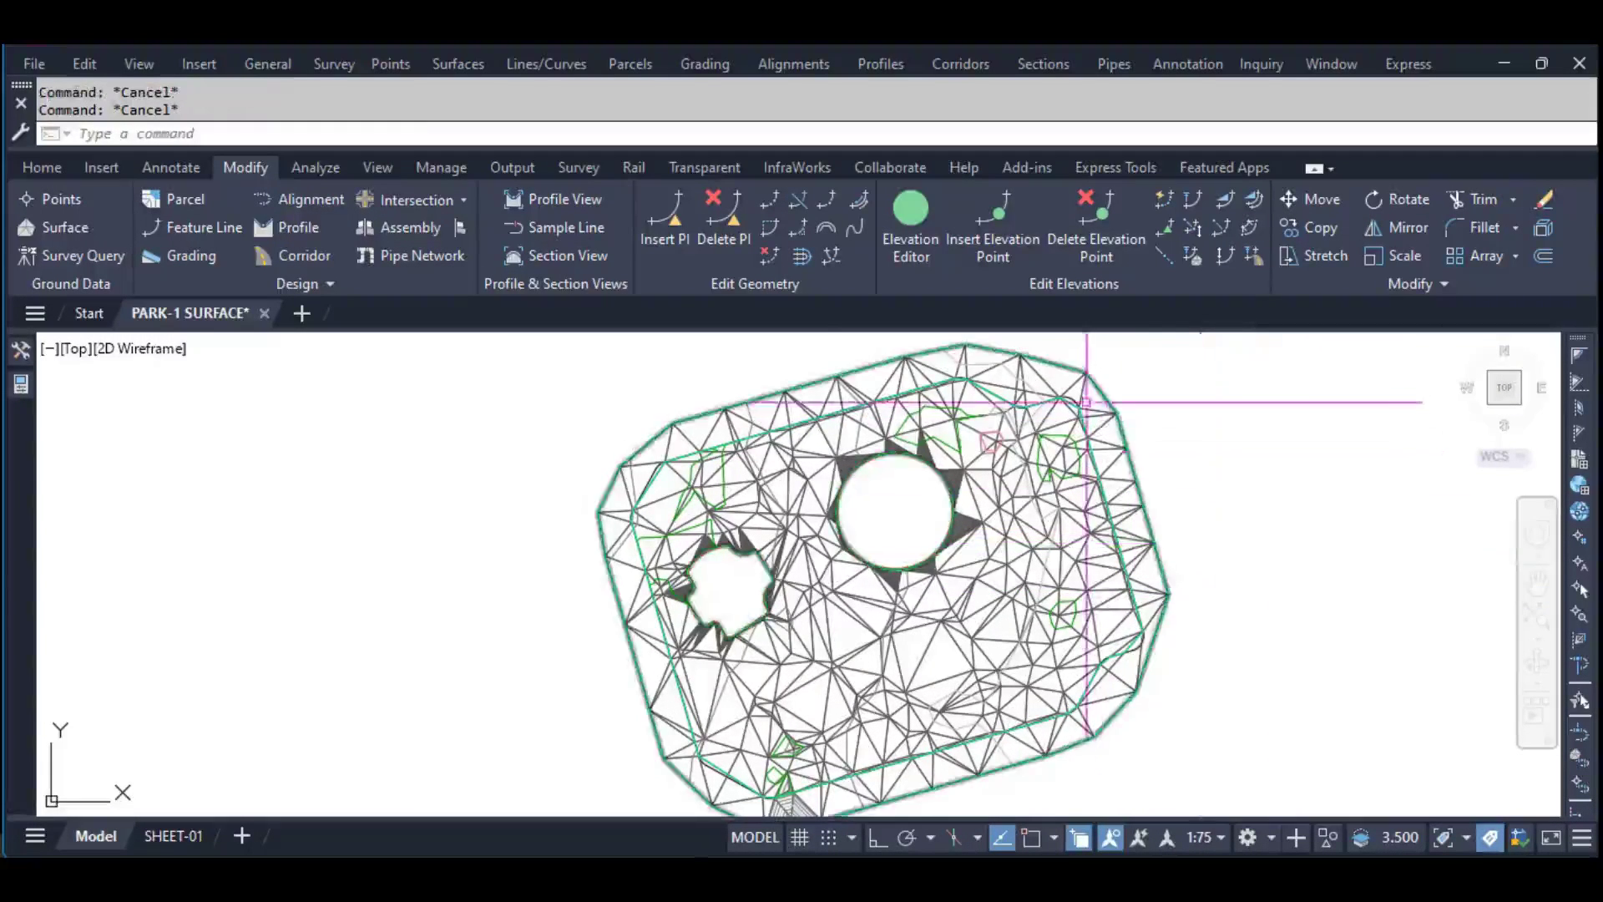
{"action": "scroll", "coordinate": [1095, 386], "scroll_direction": "up", "scroll_amount": 4}
{"action": "scroll", "coordinate": [1139, 494], "scroll_direction": "down", "scroll_amount": 3}
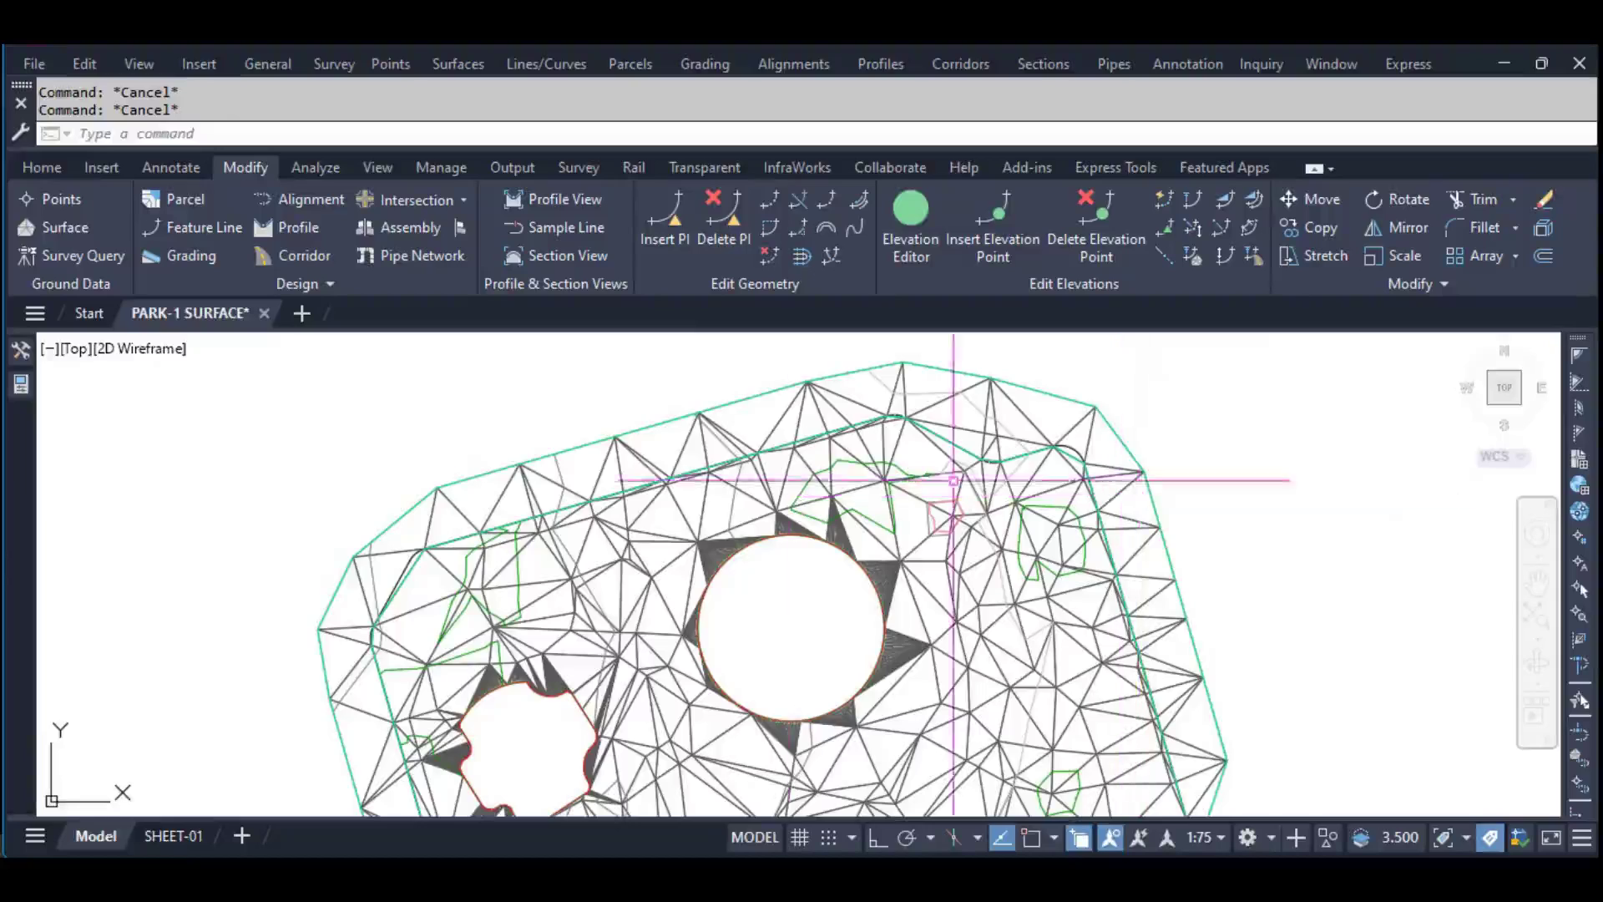
{"action": "scroll", "coordinate": [1169, 476], "scroll_direction": "down", "scroll_amount": 3}
{"action": "middle_click_drag", "start_coordinate": [832, 621], "coordinate": [843, 590]}
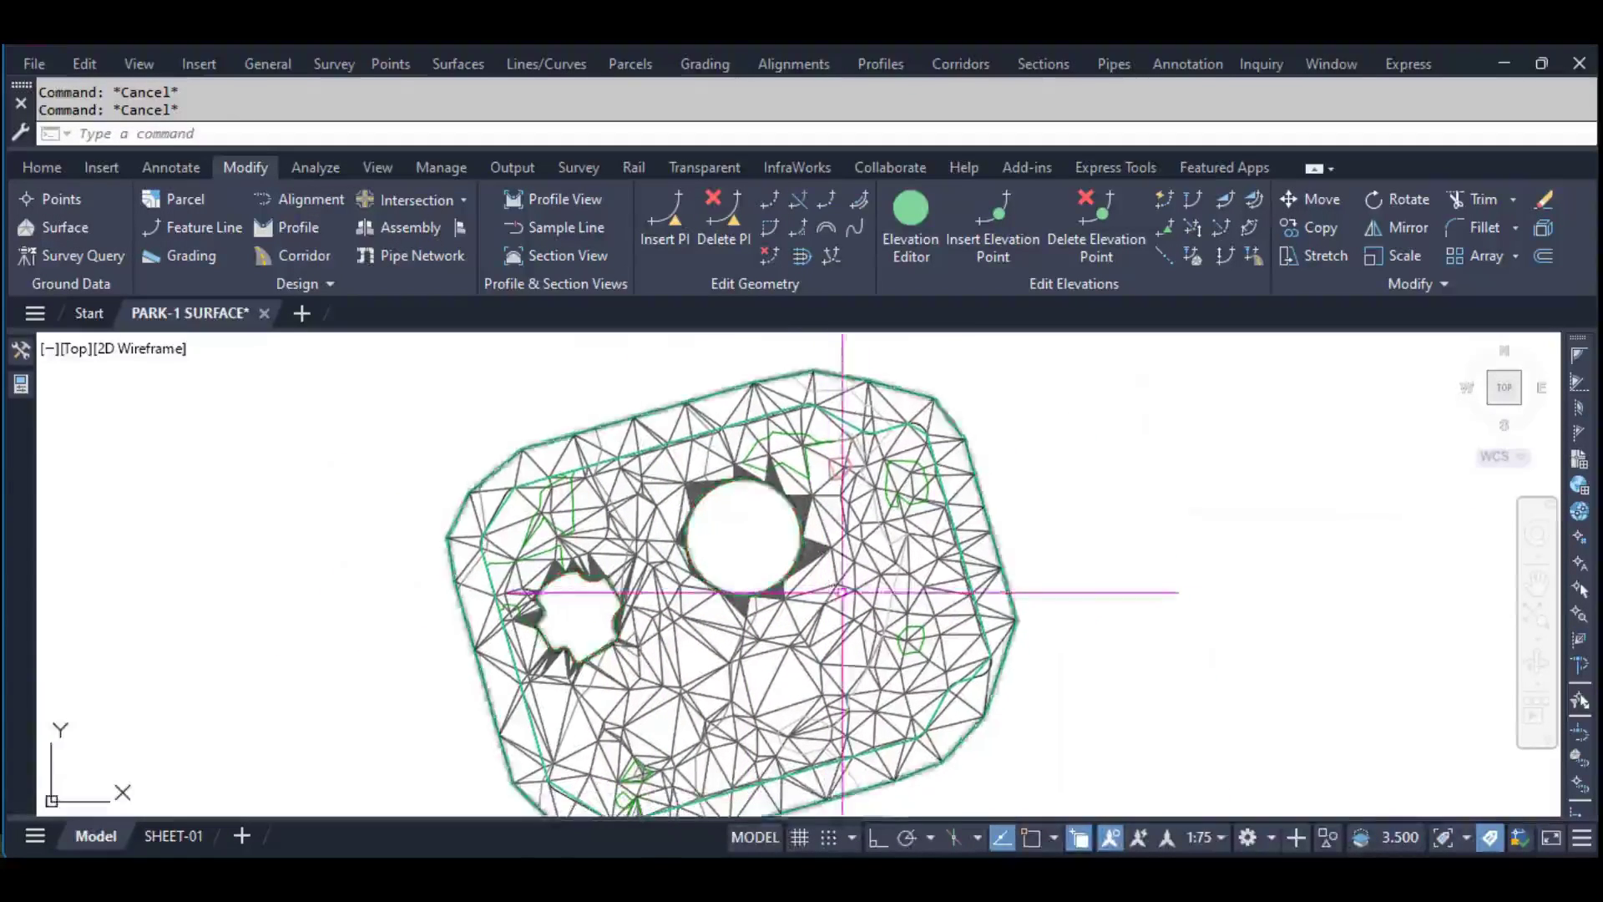
{"action": "left_click", "coordinate": [946, 438]}
{"action": "right_click", "coordinate": [946, 438]}
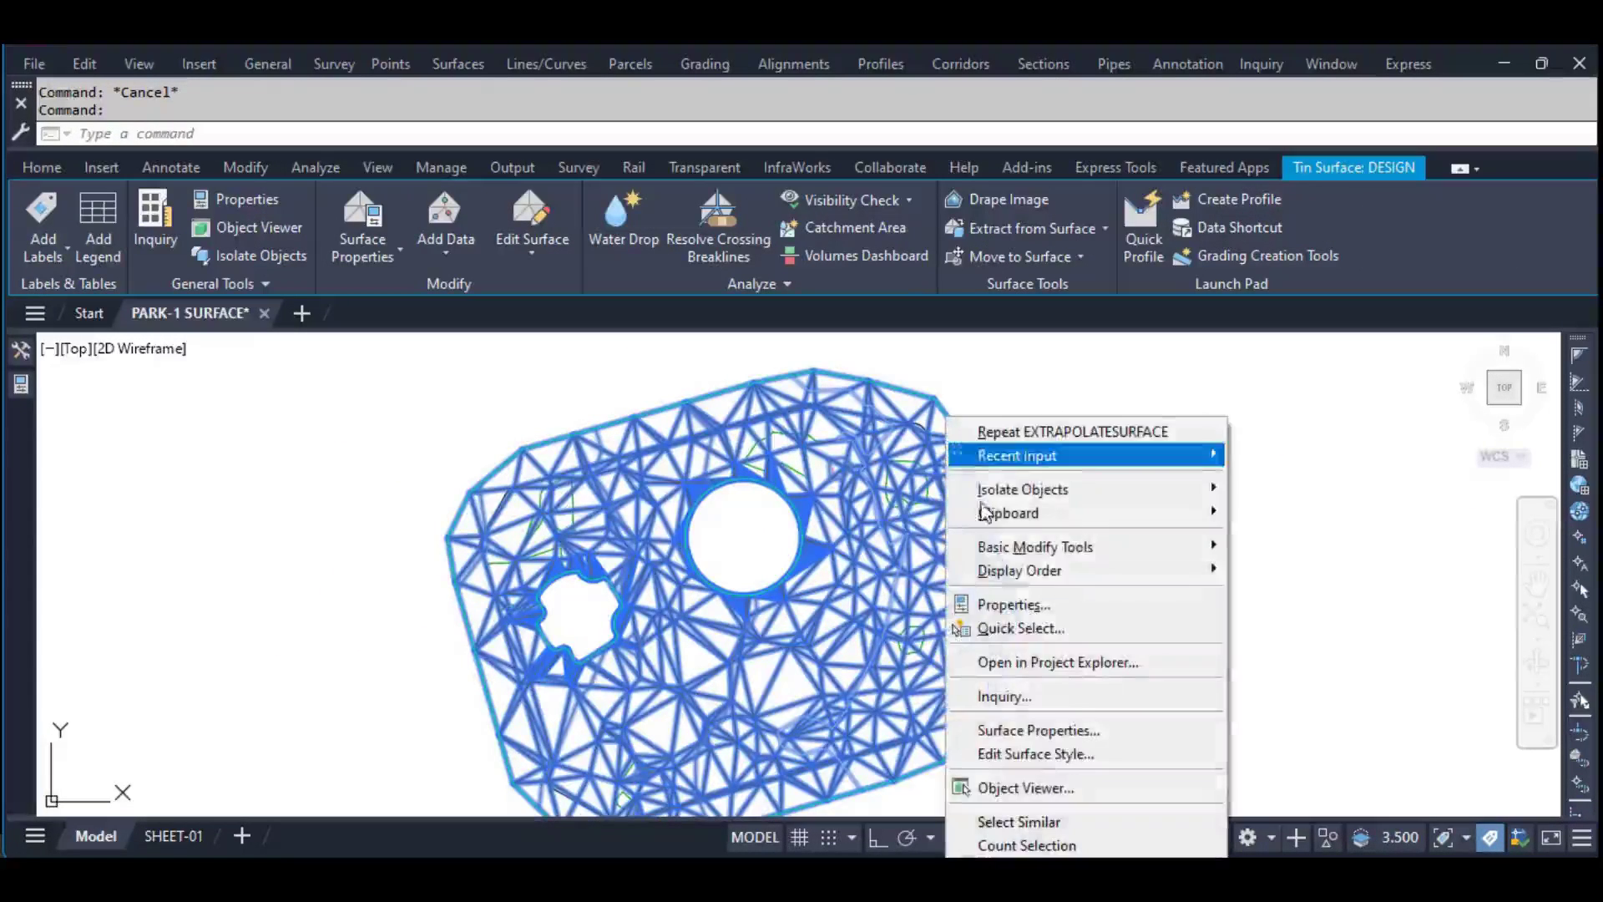
{"action": "left_click", "coordinate": [1027, 785]}
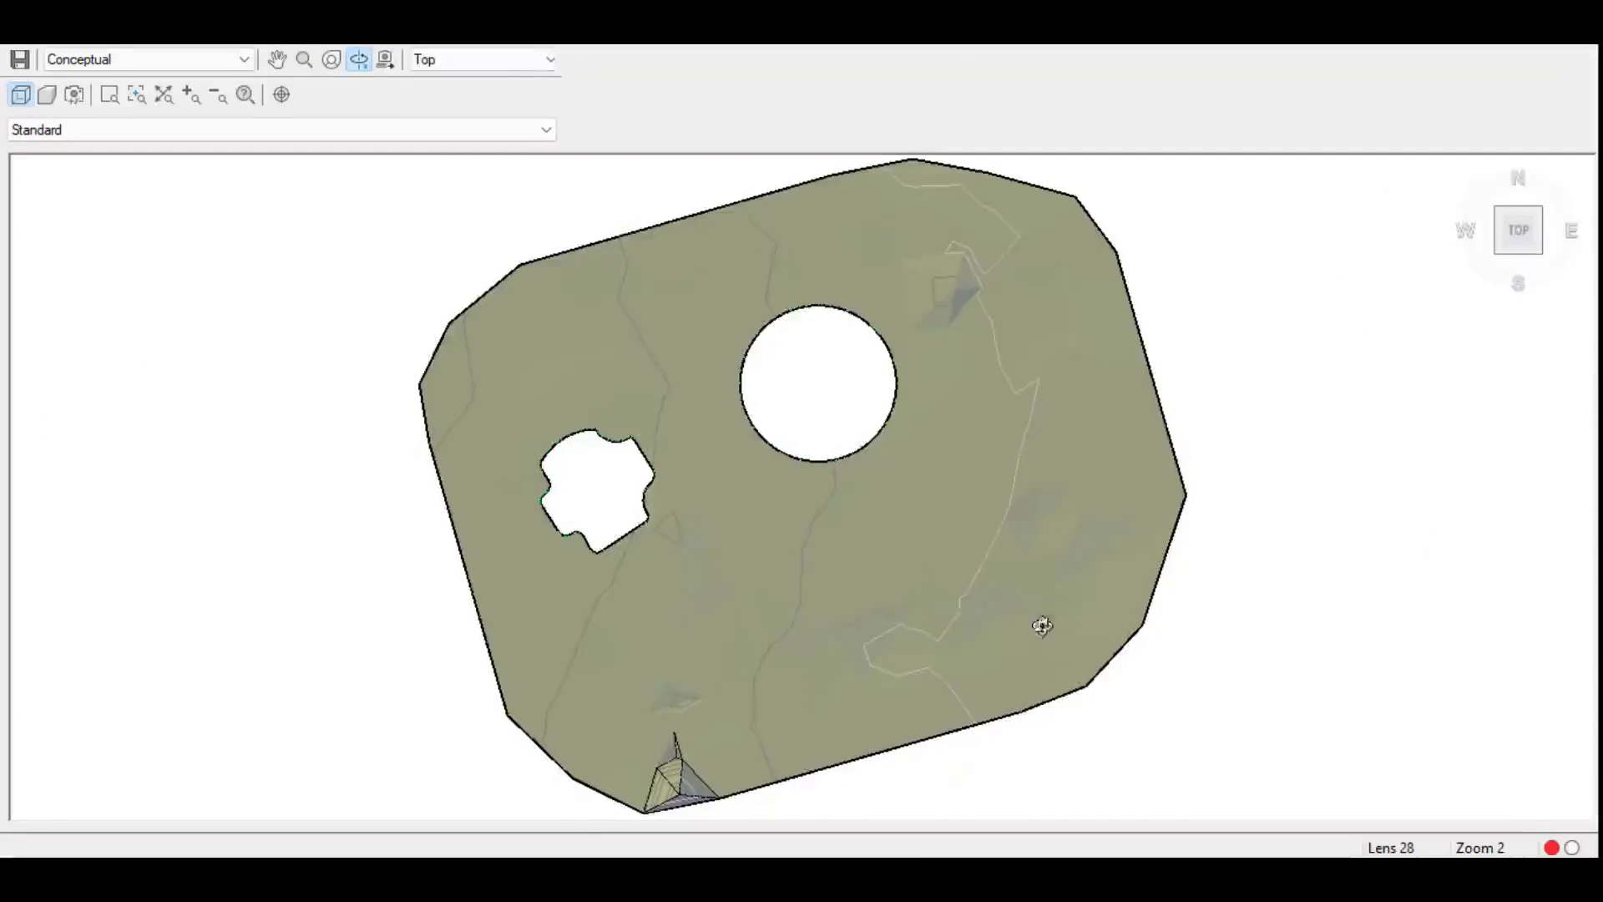
{"action": "mouse_move", "coordinate": [1041, 626]}
{"action": "left_mouse_down"}
{"action": "mouse_move", "coordinate": [777, 390]}
{"action": "mouse_move", "coordinate": [833, 470]}
{"action": "mouse_move", "coordinate": [626, 518]}
{"action": "mouse_move", "coordinate": [769, 602]}
{"action": "mouse_move", "coordinate": [912, 562]}
{"action": "left_mouse_up"}
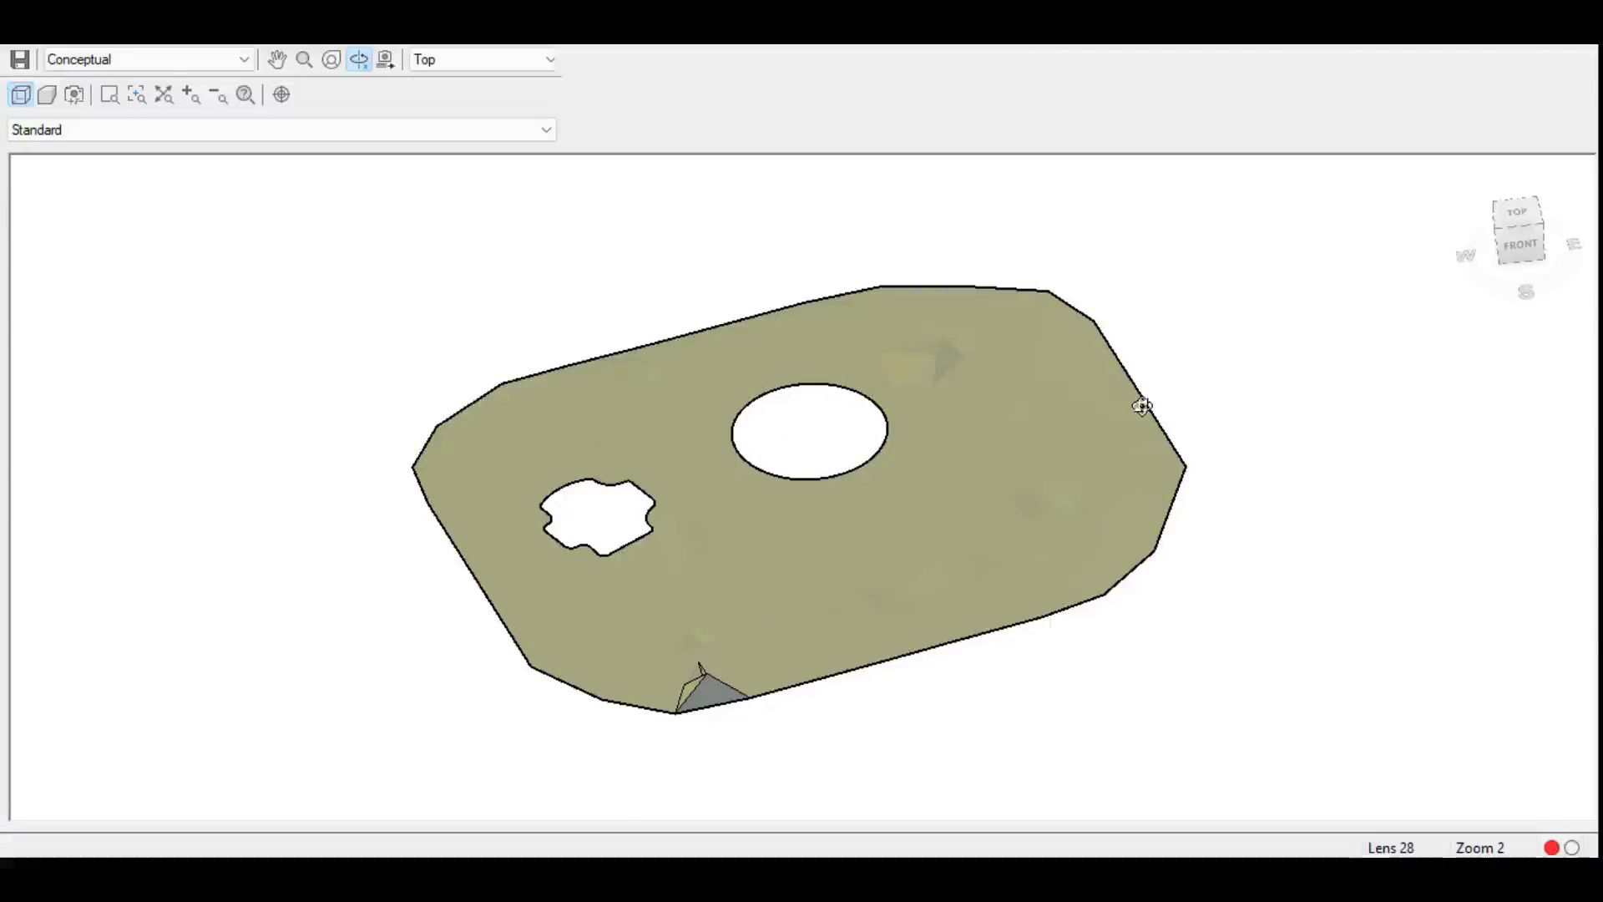
{"action": "key", "text": "Escape"}
{"action": "key", "text": "Escape"}
{"action": "key", "text": "Escape"}
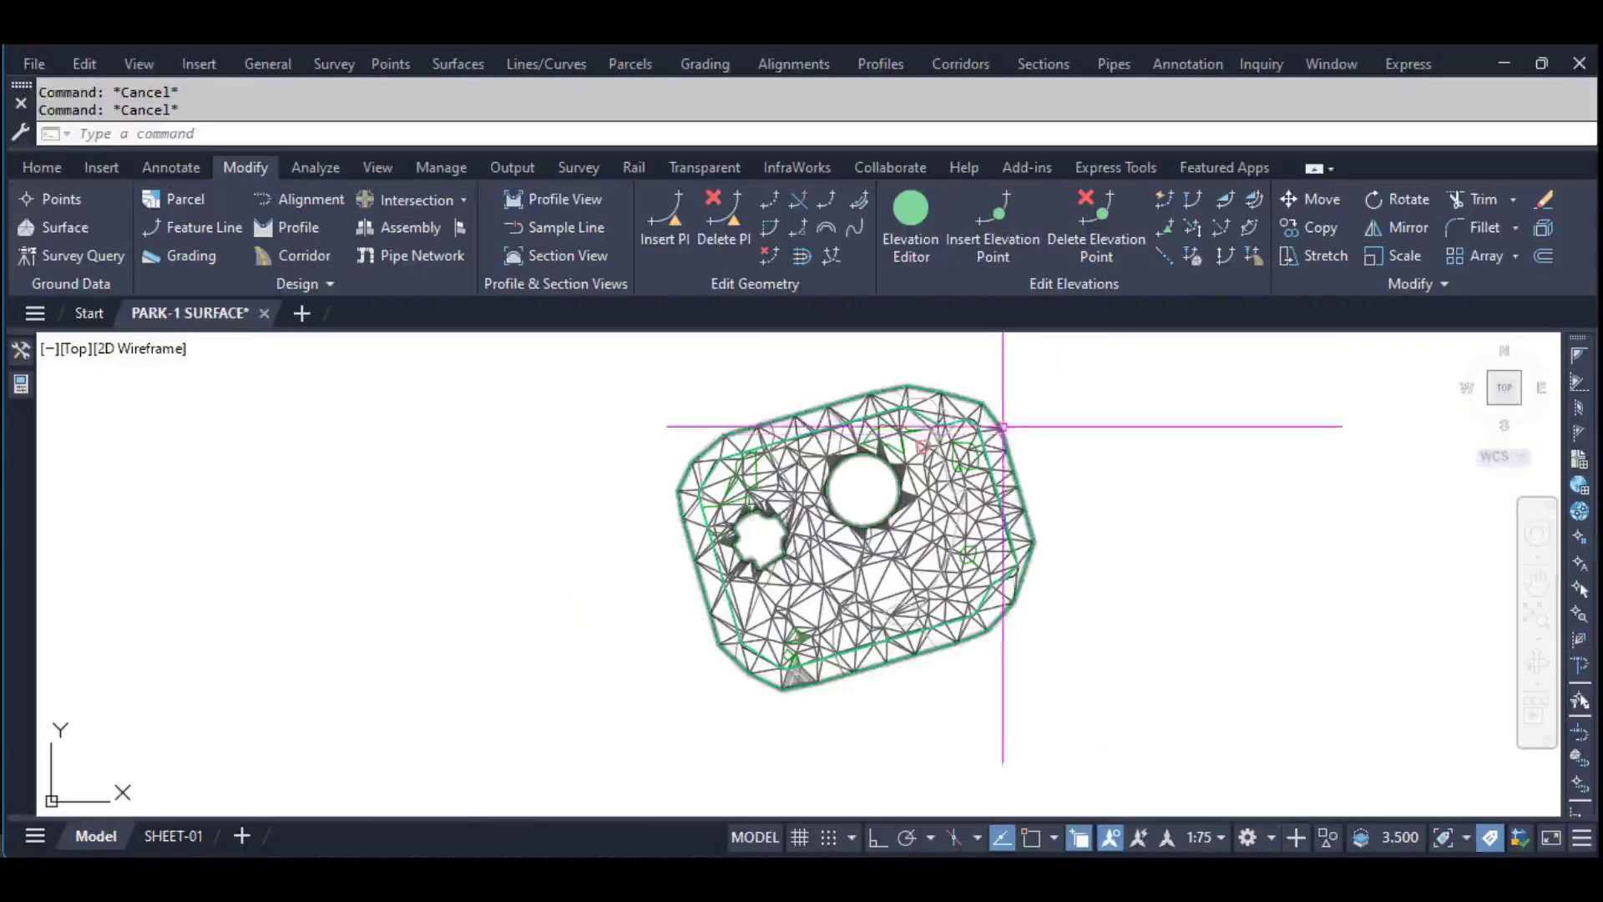
{"action": "scroll", "coordinate": [1003, 426], "scroll_direction": "up", "scroll_amount": 4}
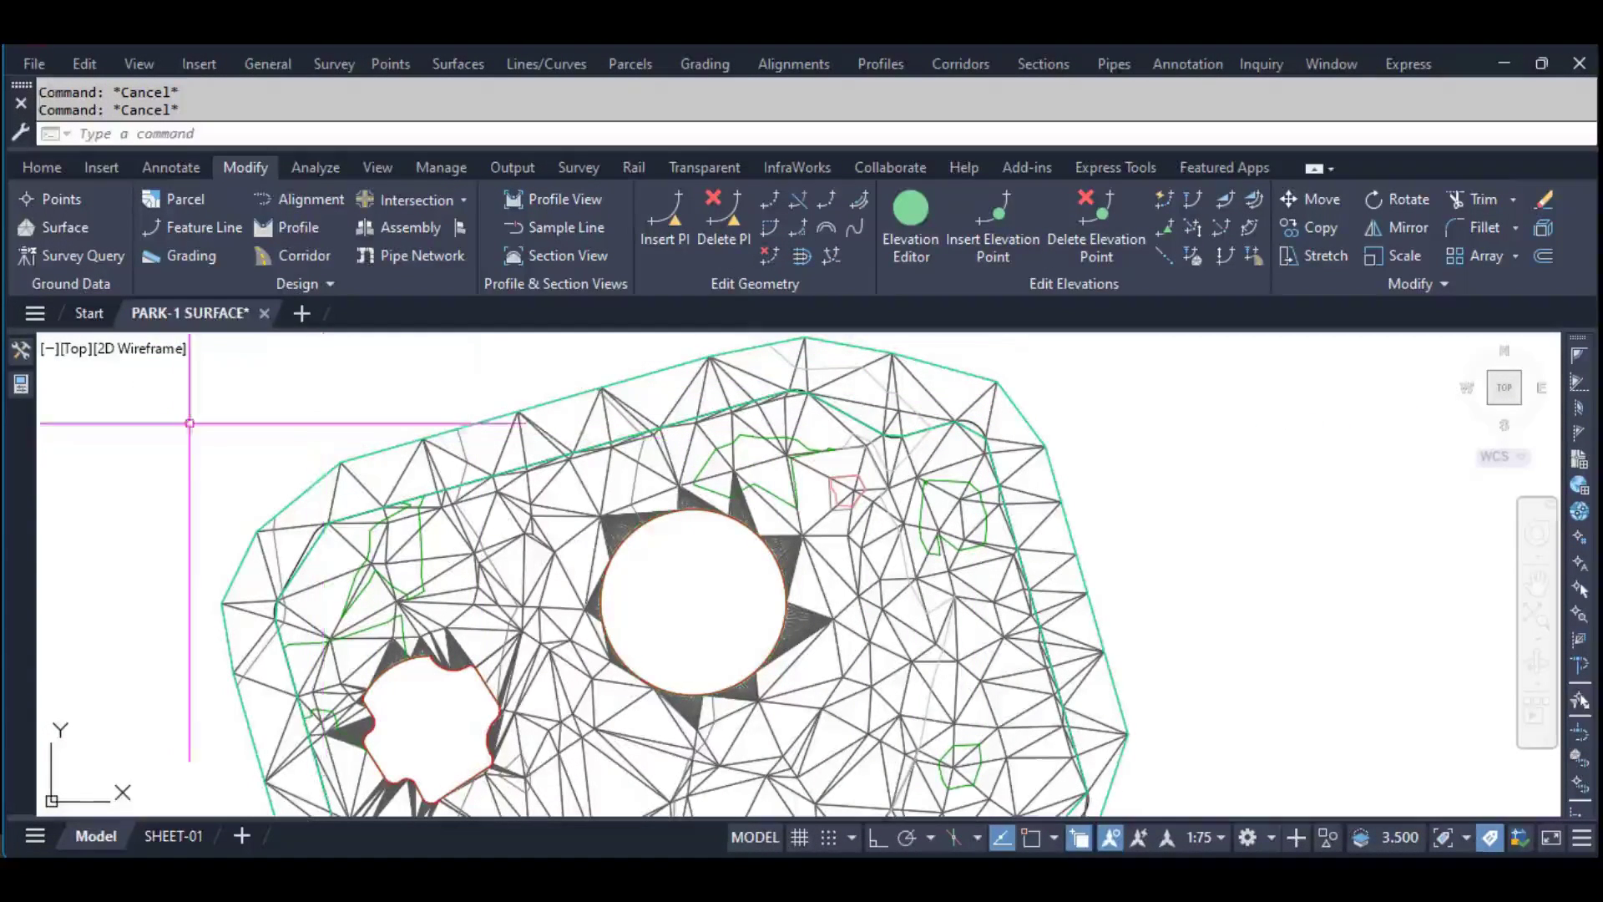
Add a new Outer boundary named 3 to DESIGN from the rounded polyline
{"action": "left_click", "coordinate": [20, 349]}
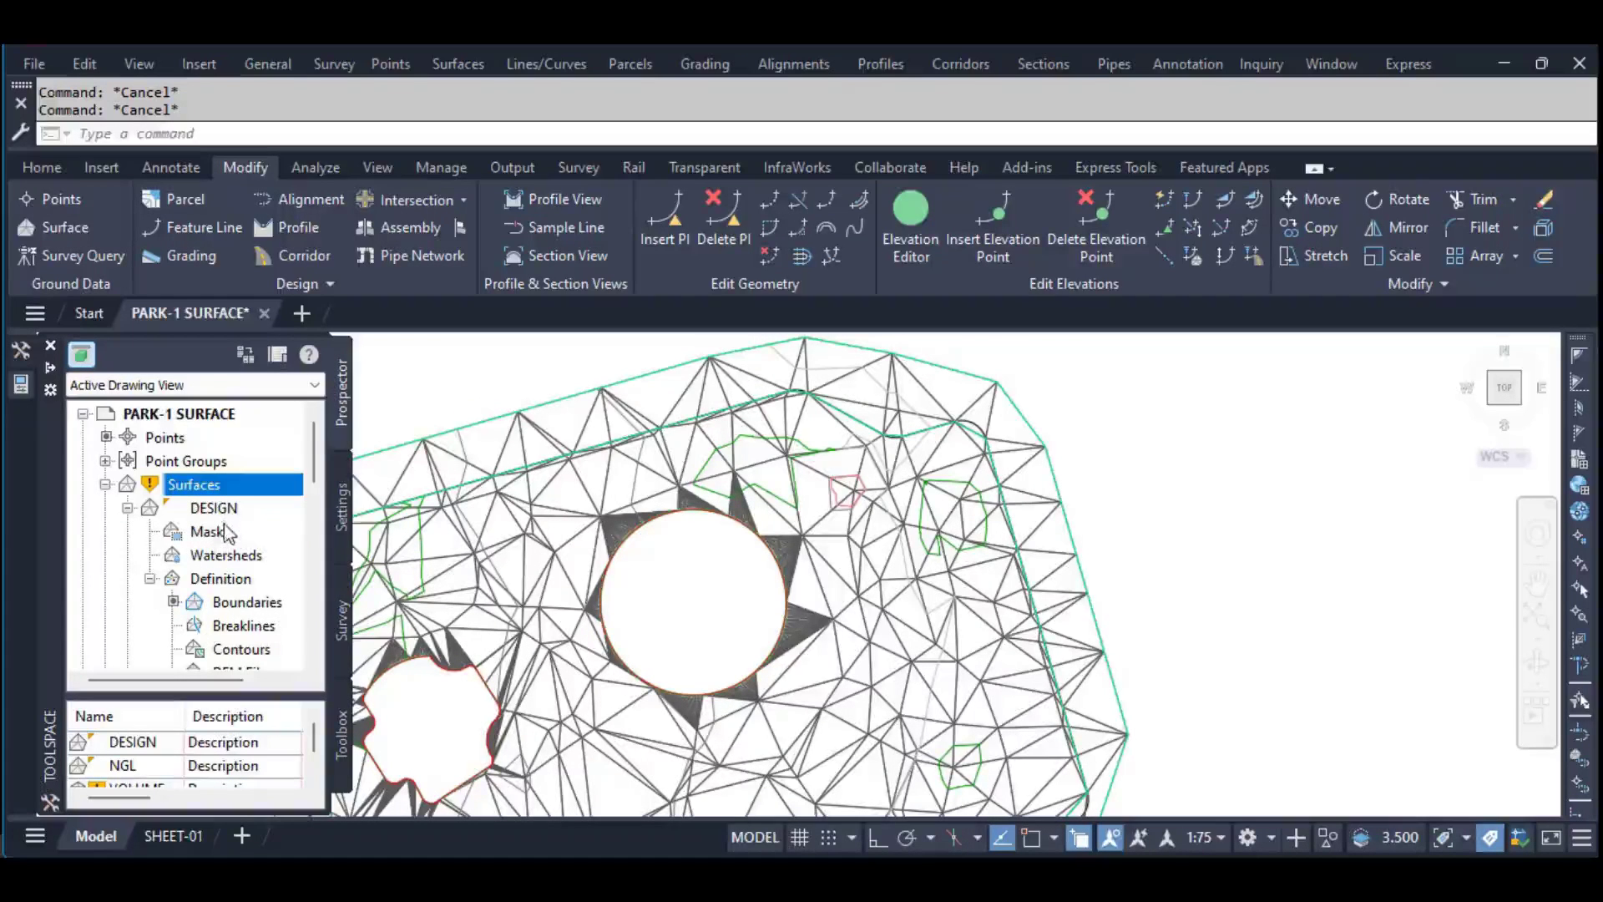
{"action": "right_click", "coordinate": [225, 610]}
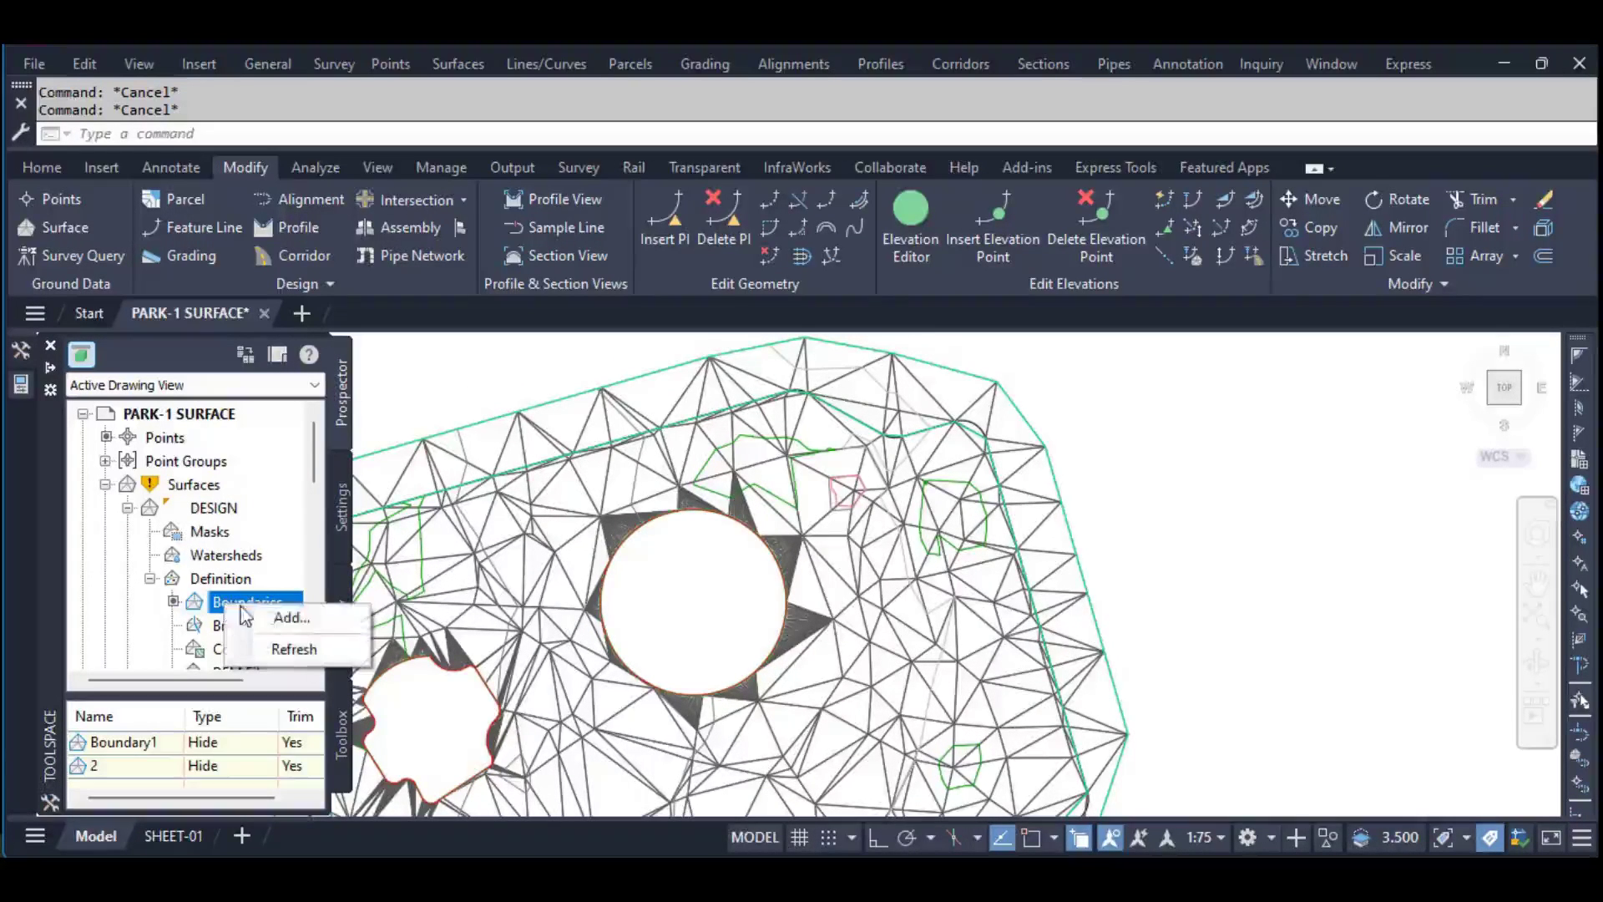
{"action": "left_click", "coordinate": [269, 612]}
{"action": "type", "text": "3"}
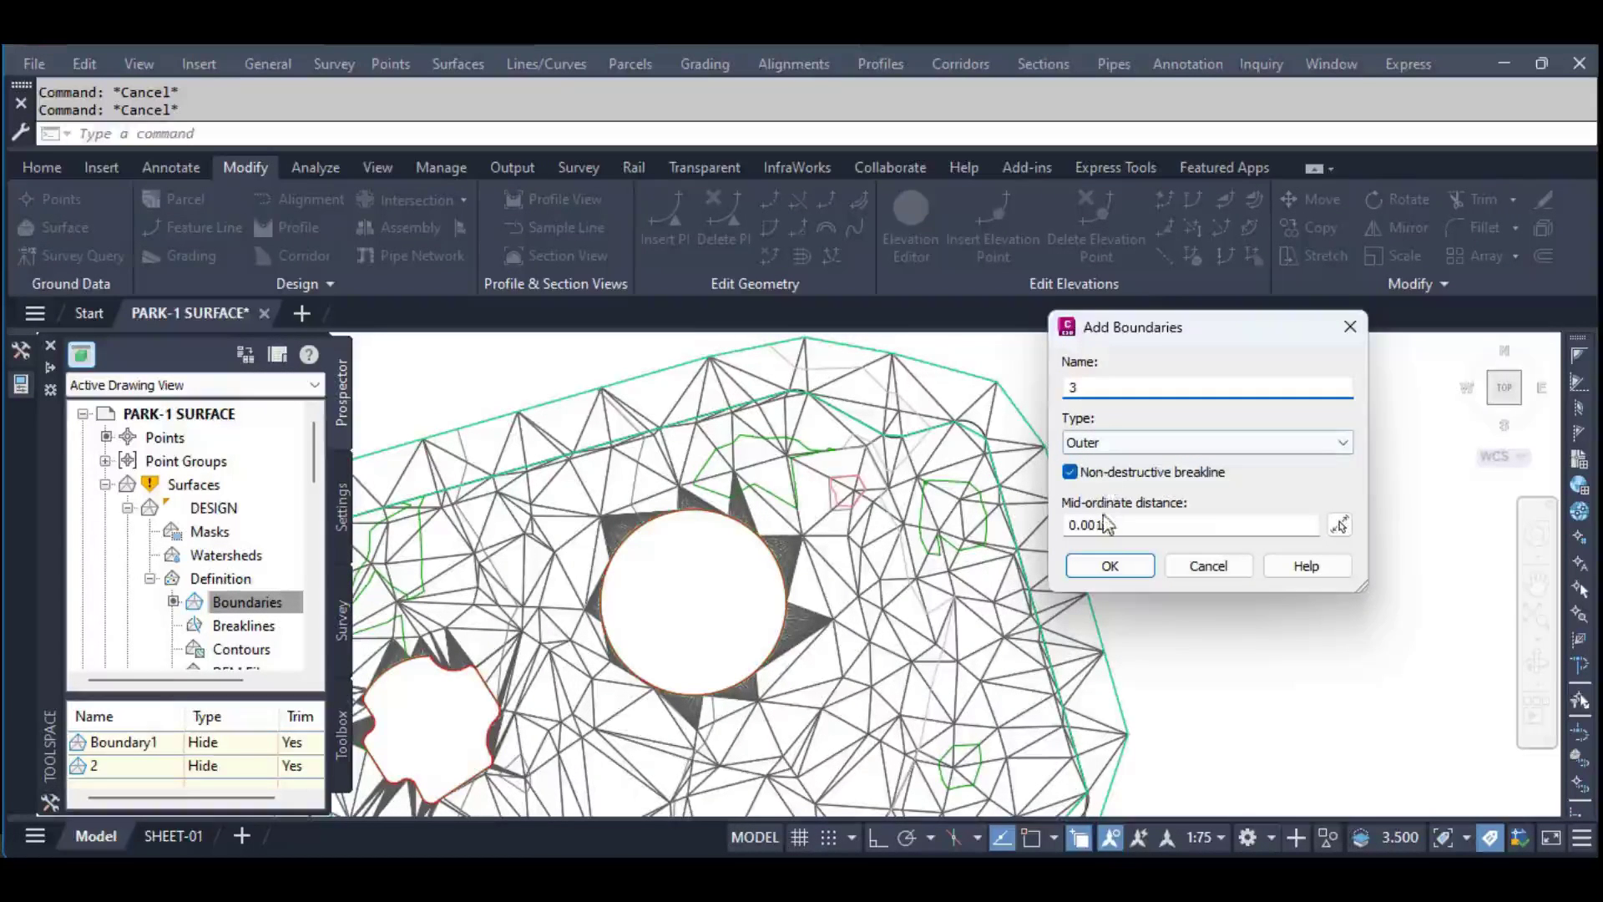
{"action": "left_click", "coordinate": [1111, 568]}
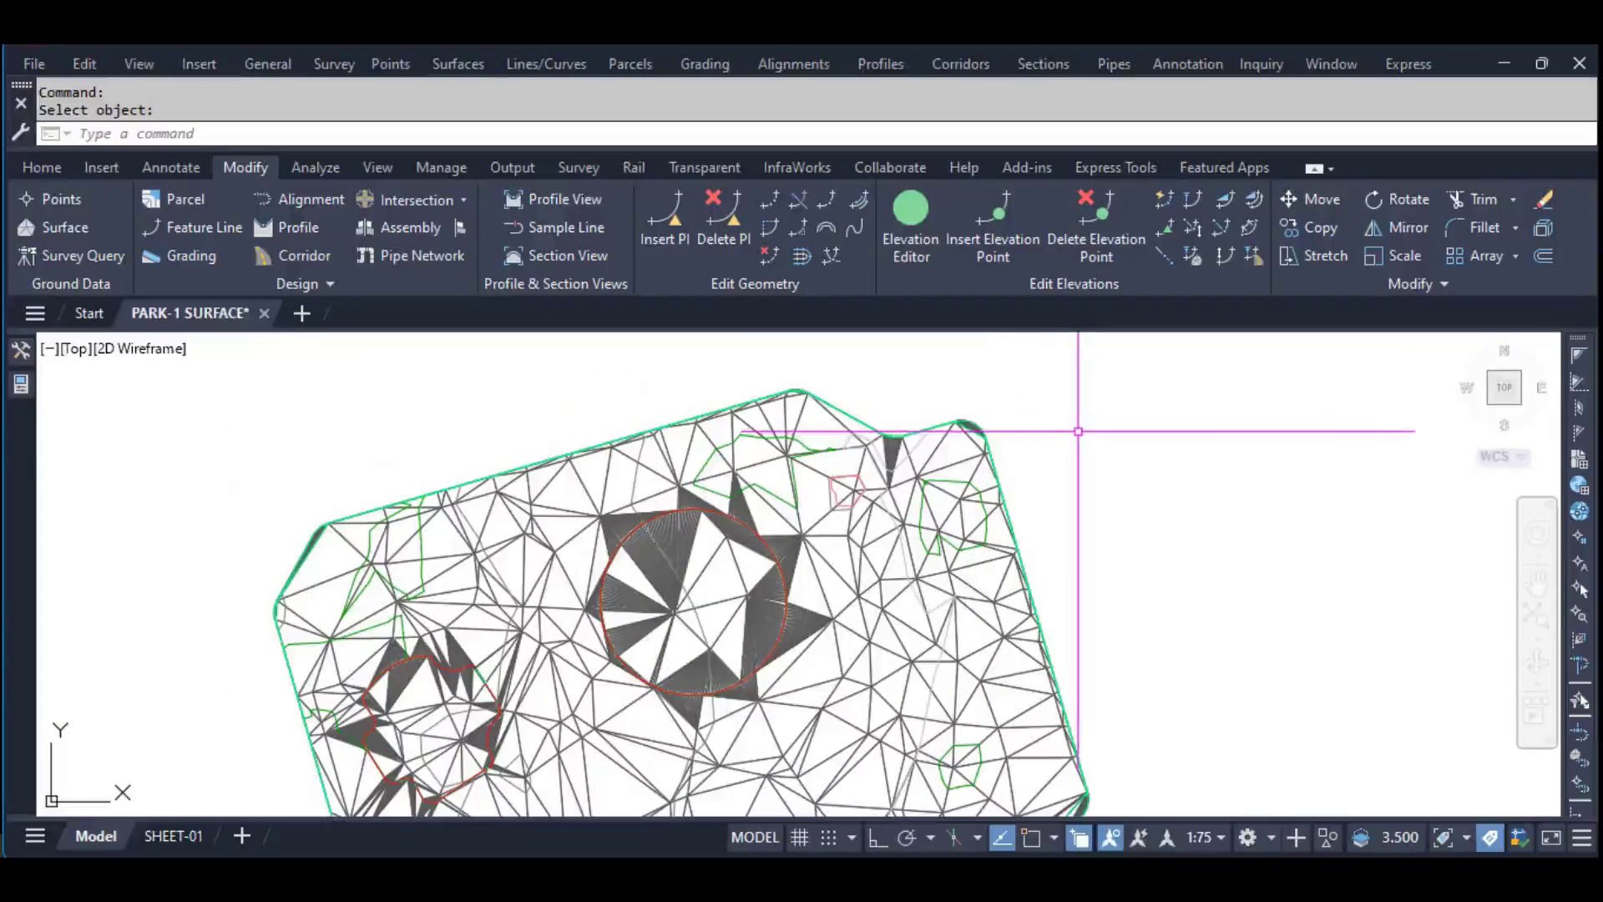
Zoom around the clipped edge and select the trimmed DESIGN surface
{"action": "scroll", "coordinate": [1002, 418], "scroll_direction": "up", "scroll_amount": 5}
{"action": "scroll", "coordinate": [997, 401], "scroll_direction": "down", "scroll_amount": 5}
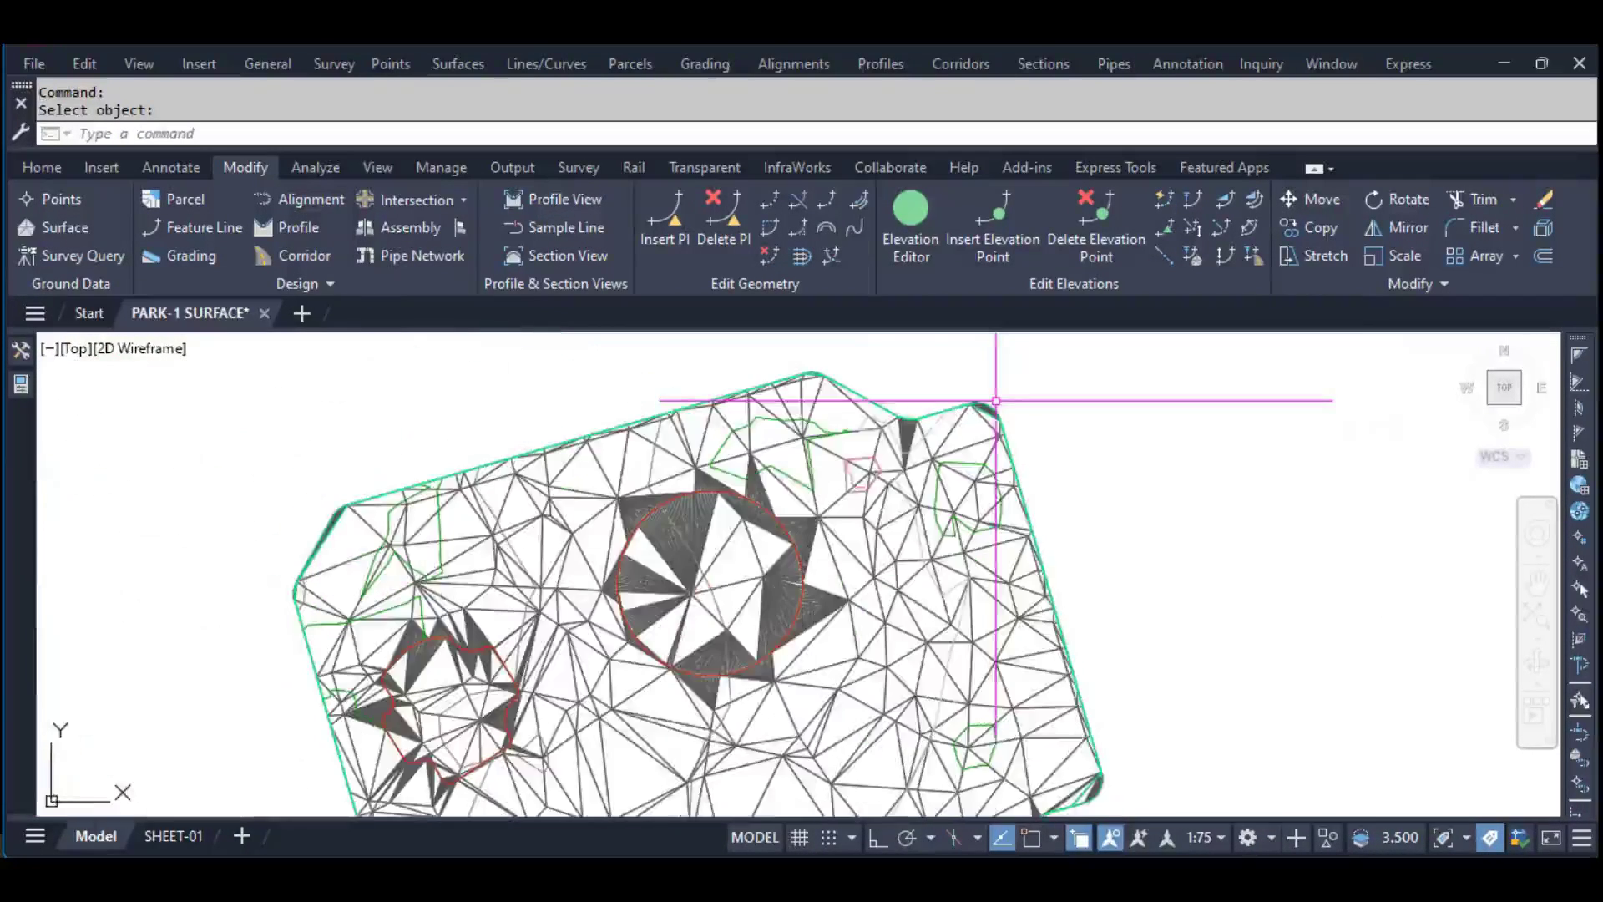
{"action": "scroll", "coordinate": [1110, 693], "scroll_direction": "up", "scroll_amount": 1}
{"action": "scroll", "coordinate": [1080, 632], "scroll_direction": "up", "scroll_amount": 1}
{"action": "scroll", "coordinate": [1079, 632], "scroll_direction": "up", "scroll_amount": 3}
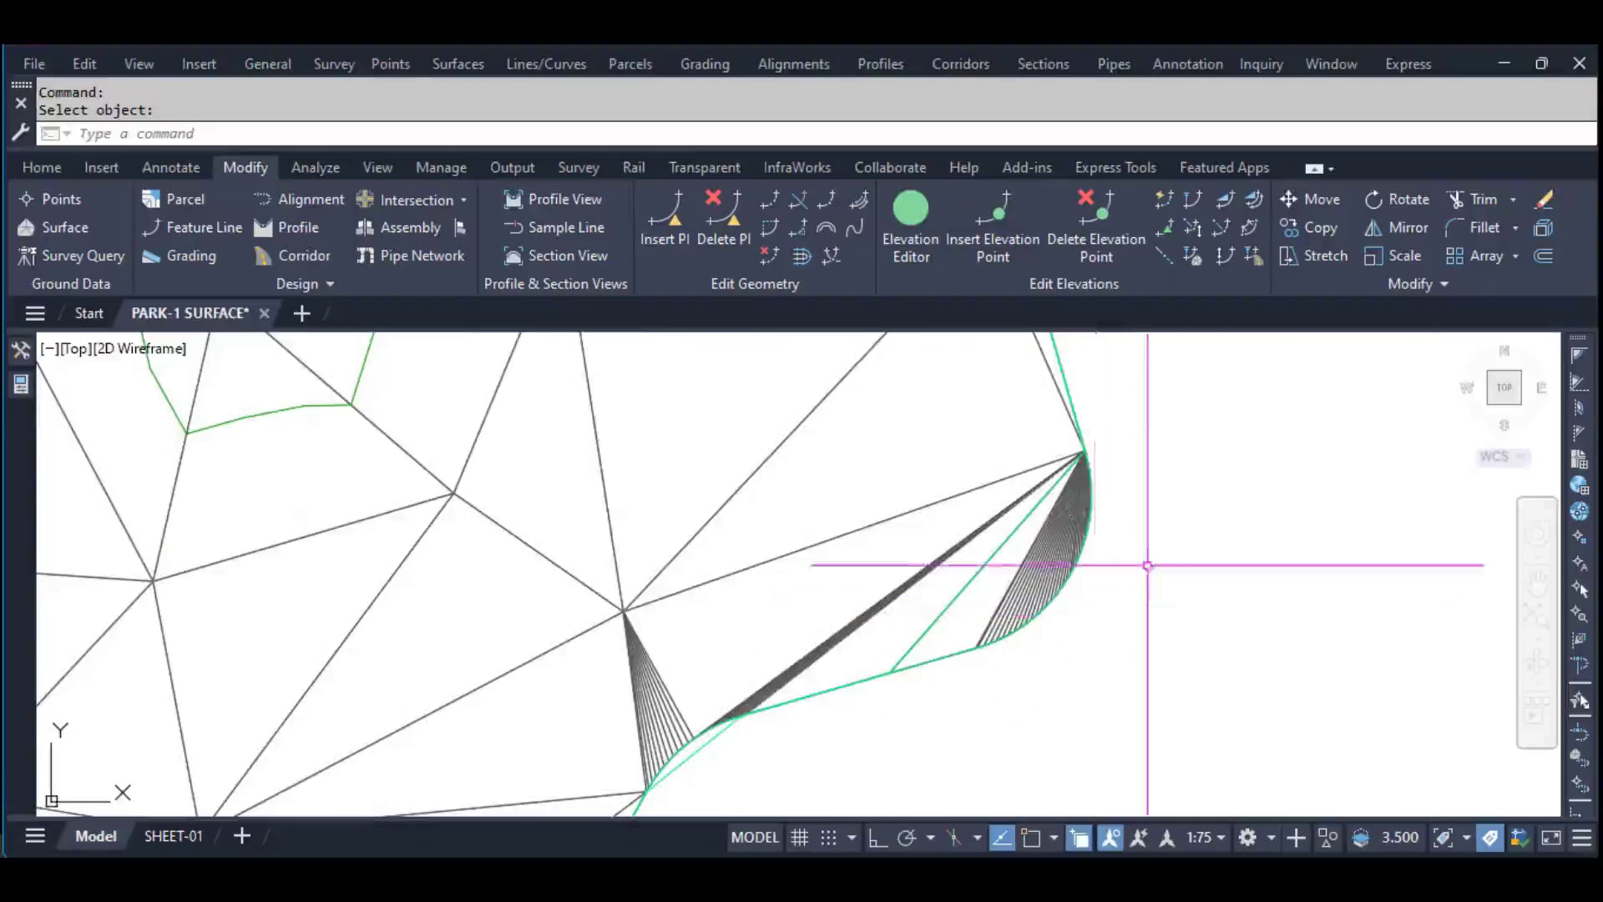
{"action": "scroll", "coordinate": [1085, 568], "scroll_direction": "down", "scroll_amount": 2}
{"action": "scroll", "coordinate": [919, 618], "scroll_direction": "down", "scroll_amount": 3}
{"action": "scroll", "coordinate": [841, 665], "scroll_direction": "up", "scroll_amount": 4}
{"action": "scroll", "coordinate": [842, 666], "scroll_direction": "down", "scroll_amount": 2}
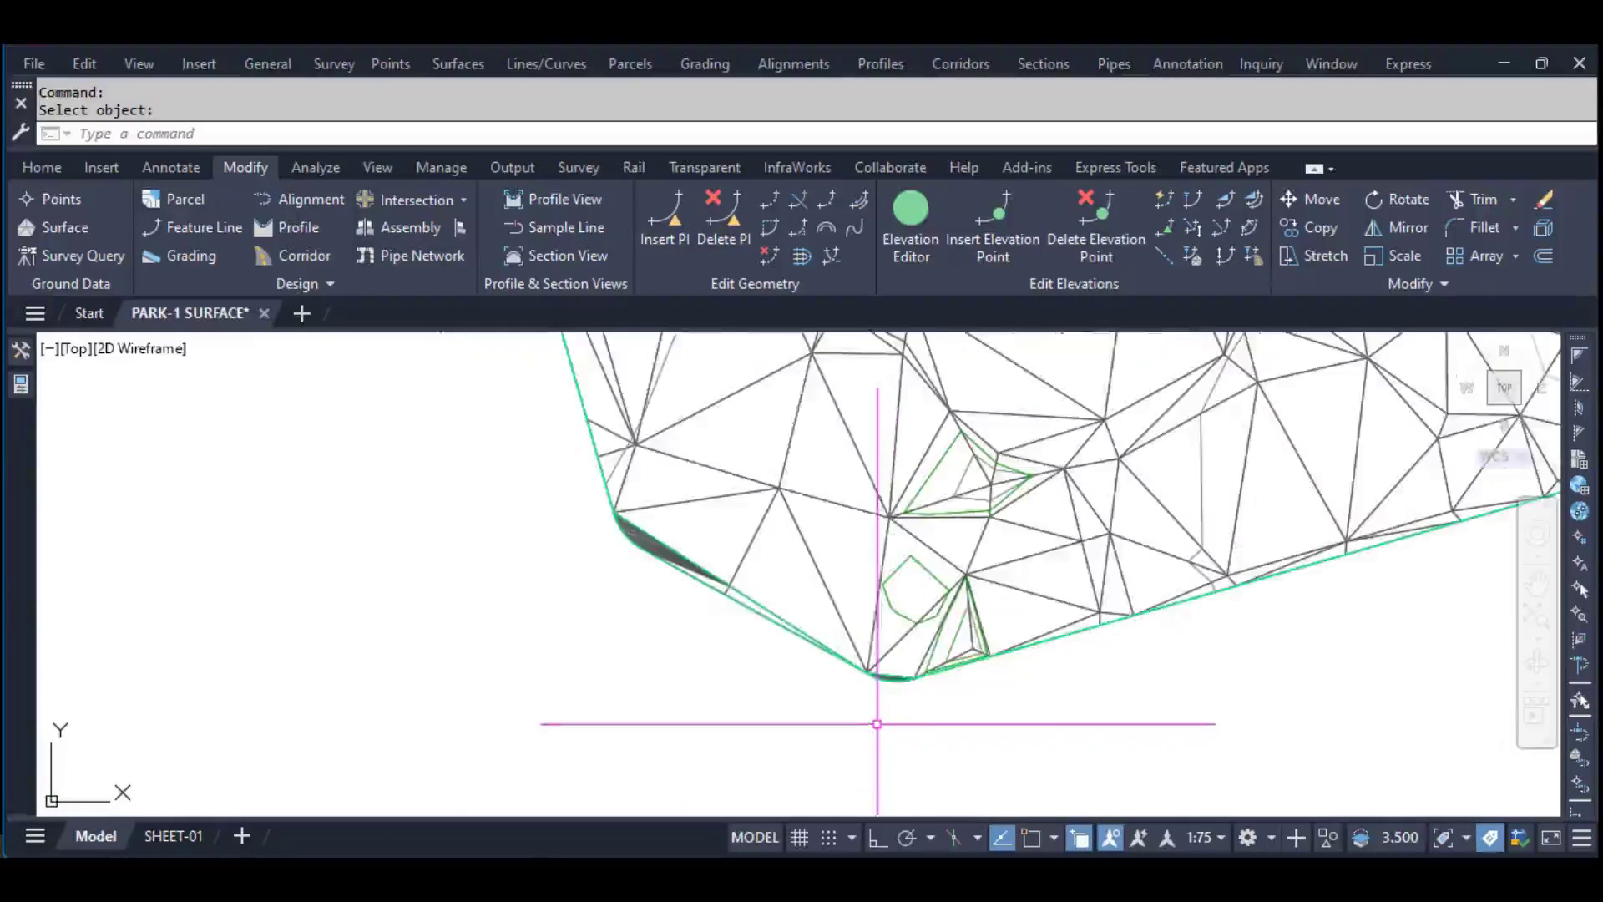
{"action": "scroll", "coordinate": [635, 559], "scroll_direction": "up", "scroll_amount": 4}
{"action": "scroll", "coordinate": [727, 660], "scroll_direction": "down", "scroll_amount": 1}
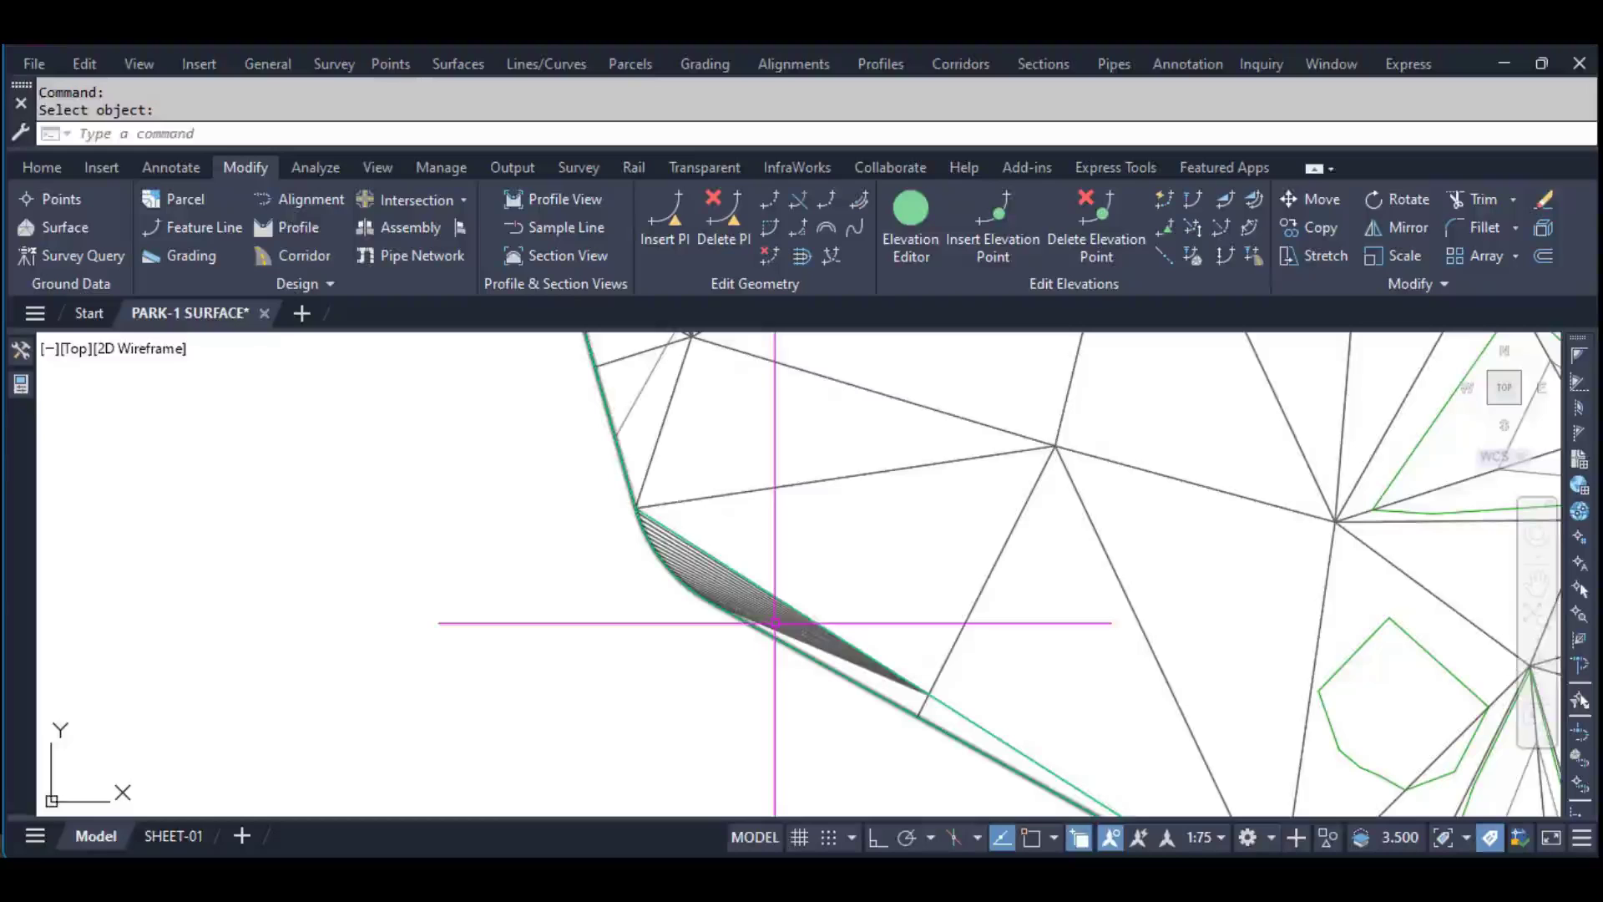
{"action": "left_click", "coordinate": [762, 613]}
{"action": "scroll", "coordinate": [762, 635], "scroll_direction": "down", "scroll_amount": 3}
{"action": "scroll", "coordinate": [693, 519], "scroll_direction": "down", "scroll_amount": 1}
Show the clipped surface in the Object Viewer, orbiting and repositioning it
{"action": "right_click", "coordinate": [693, 518]}
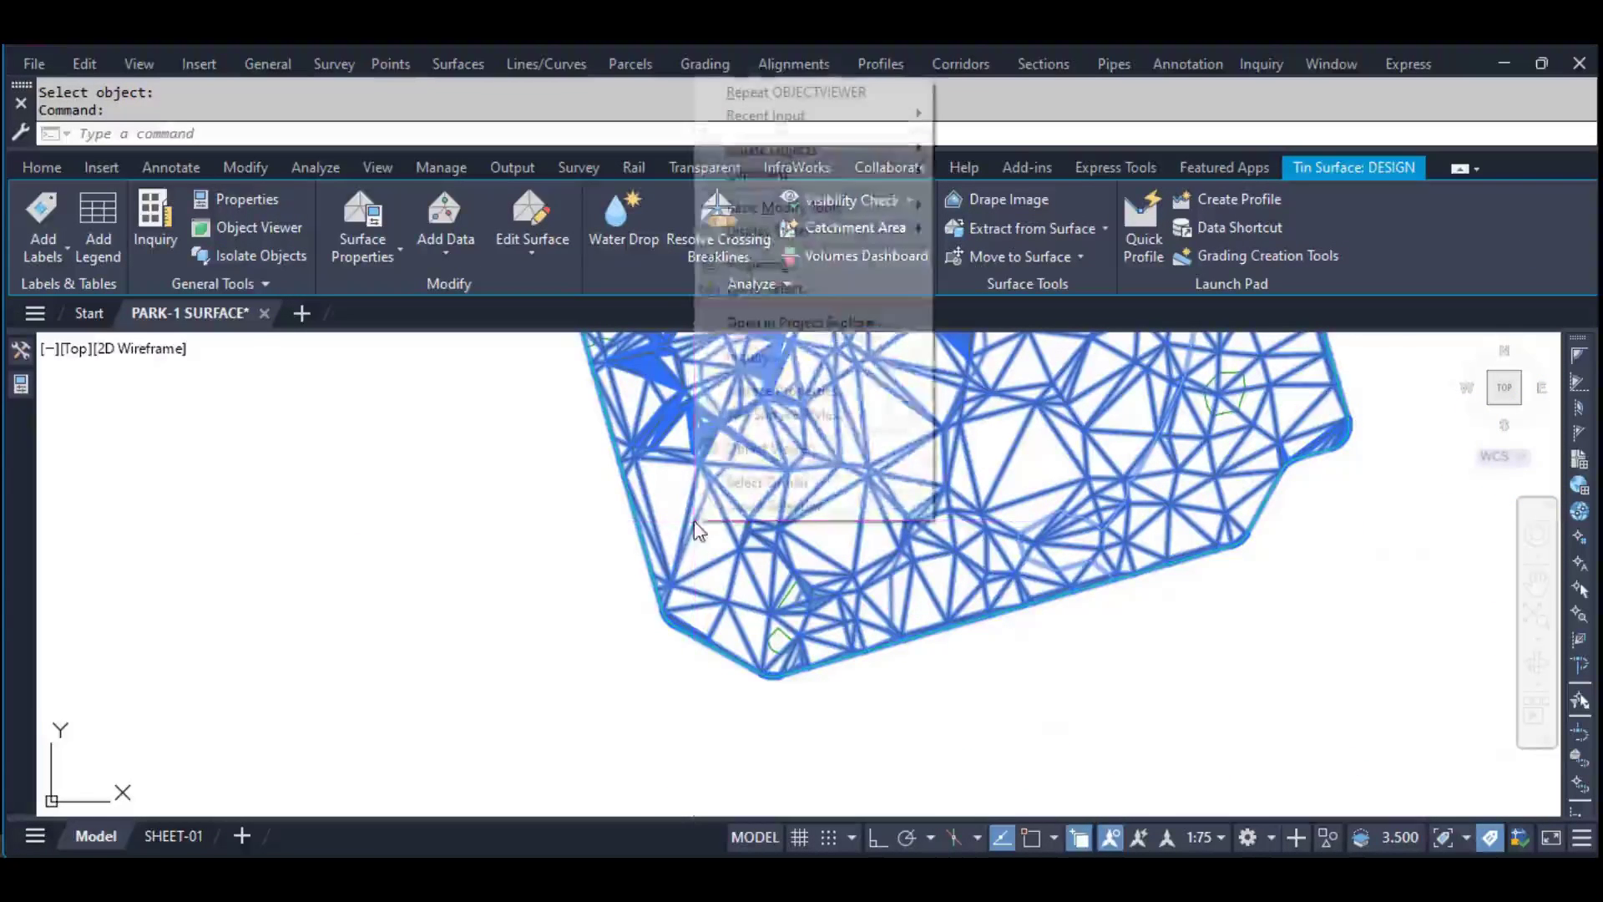
{"action": "left_click", "coordinate": [785, 448]}
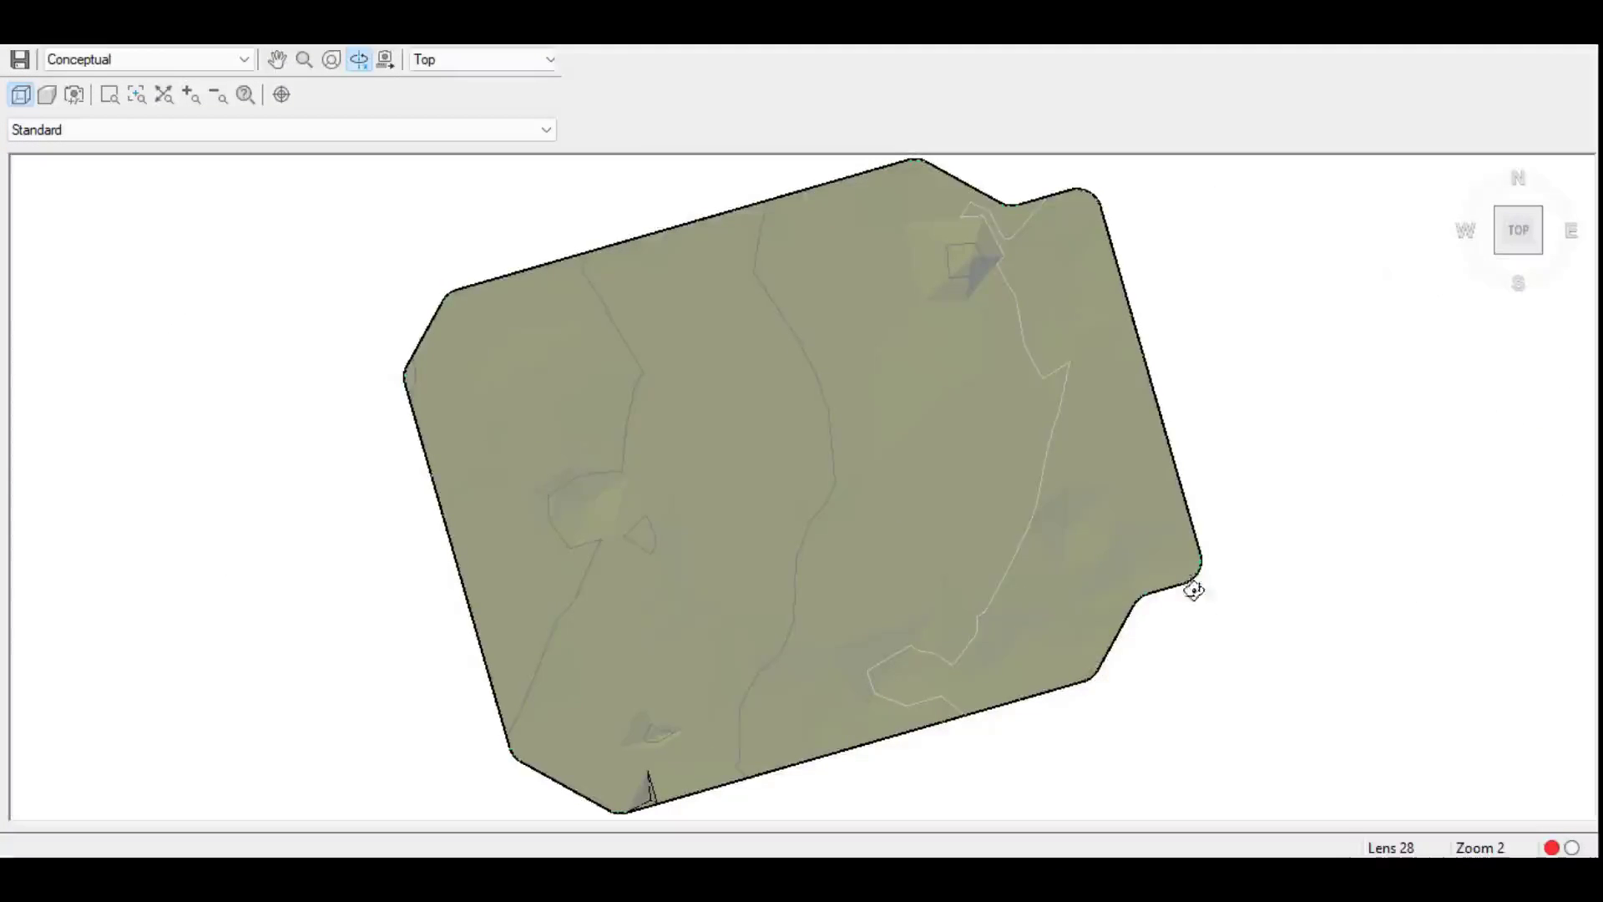
{"action": "scroll", "coordinate": [1192, 583], "scroll_direction": "up", "scroll_amount": 5}
{"action": "scroll", "coordinate": [1413, 623], "scroll_direction": "down", "scroll_amount": 5}
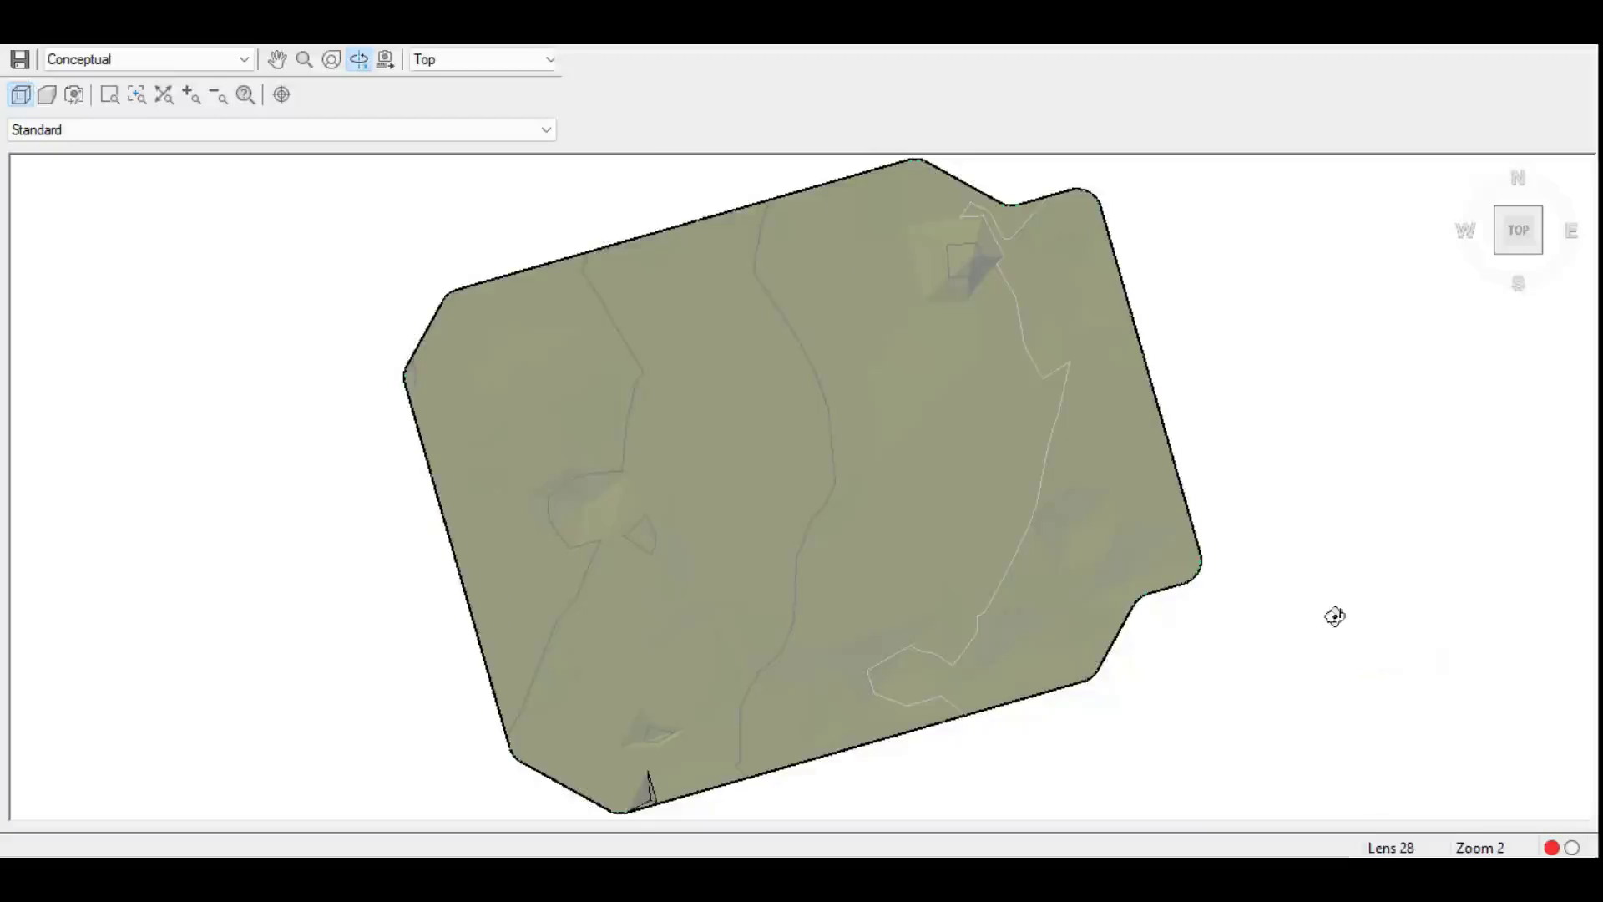
{"action": "scroll", "coordinate": [1331, 615], "scroll_direction": "up", "scroll_amount": 3}
{"action": "mouse_move", "coordinate": [1375, 618]}
{"action": "left_mouse_down"}
{"action": "mouse_move", "coordinate": [1252, 347]}
{"action": "mouse_move", "coordinate": [1305, 341]}
{"action": "left_mouse_up"}
{"action": "mouse_move", "coordinate": [412, 513]}
{"action": "left_mouse_down"}
{"action": "mouse_move", "coordinate": [418, 354]}
{"action": "mouse_move", "coordinate": [447, 436]}
{"action": "mouse_move", "coordinate": [504, 508]}
{"action": "mouse_move", "coordinate": [516, 578]}
{"action": "left_mouse_up"}
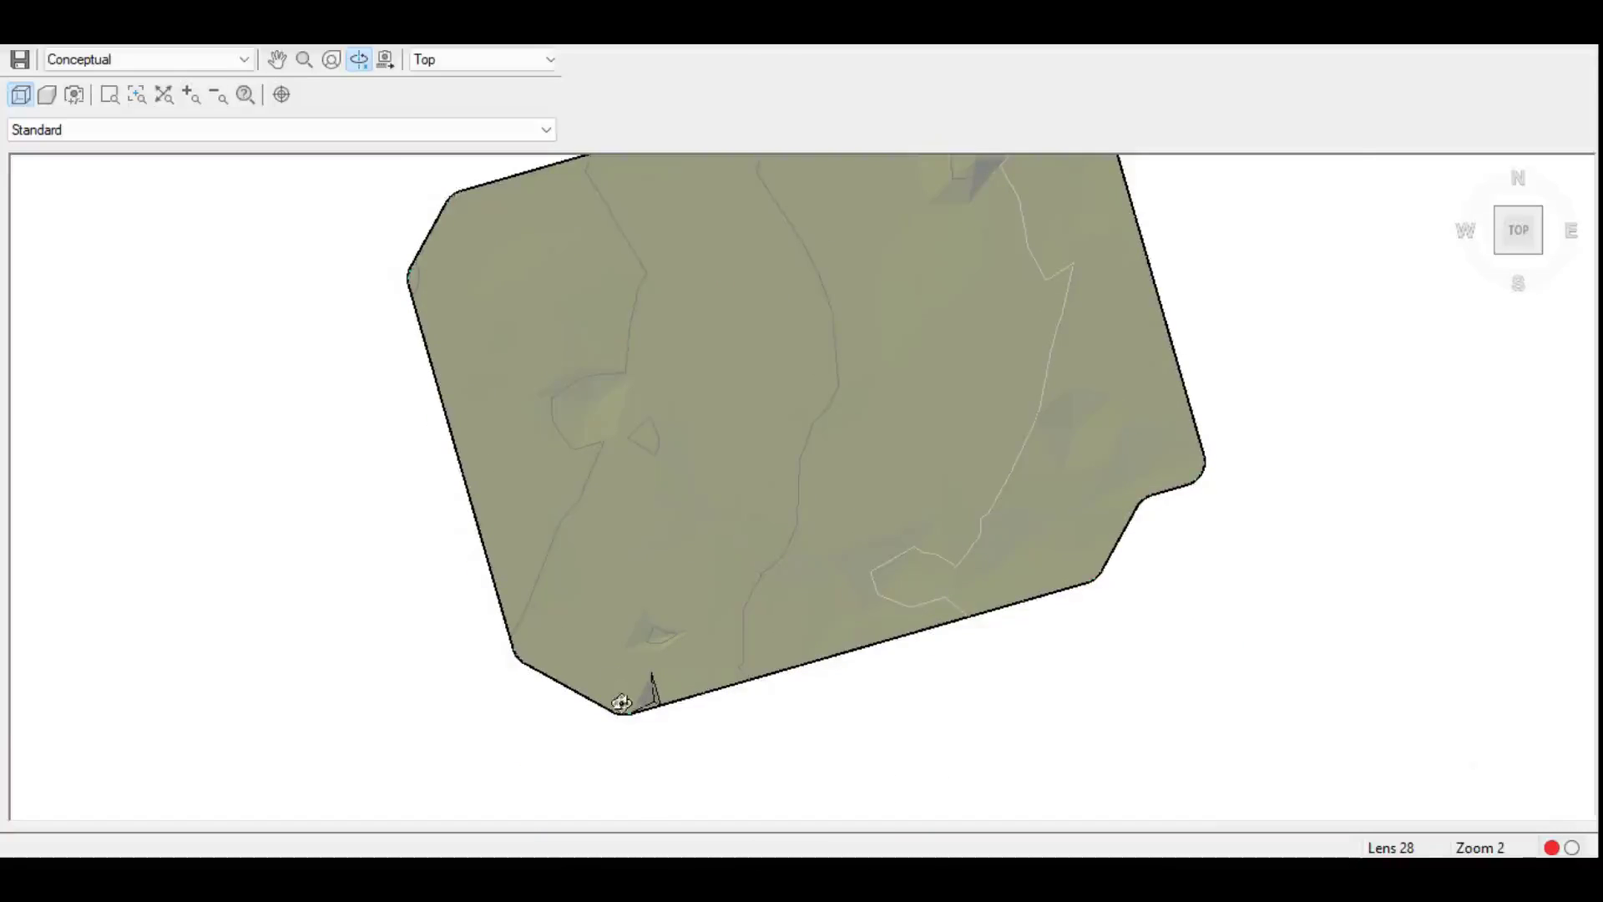
{"action": "scroll", "coordinate": [607, 619], "scroll_direction": "up", "scroll_amount": 3}
{"action": "scroll", "coordinate": [643, 553], "scroll_direction": "down", "scroll_amount": 4}
Switch to the SW Isometric view, then orbit and zoom to inspect the rounded edge
{"action": "left_click", "coordinate": [518, 62]}
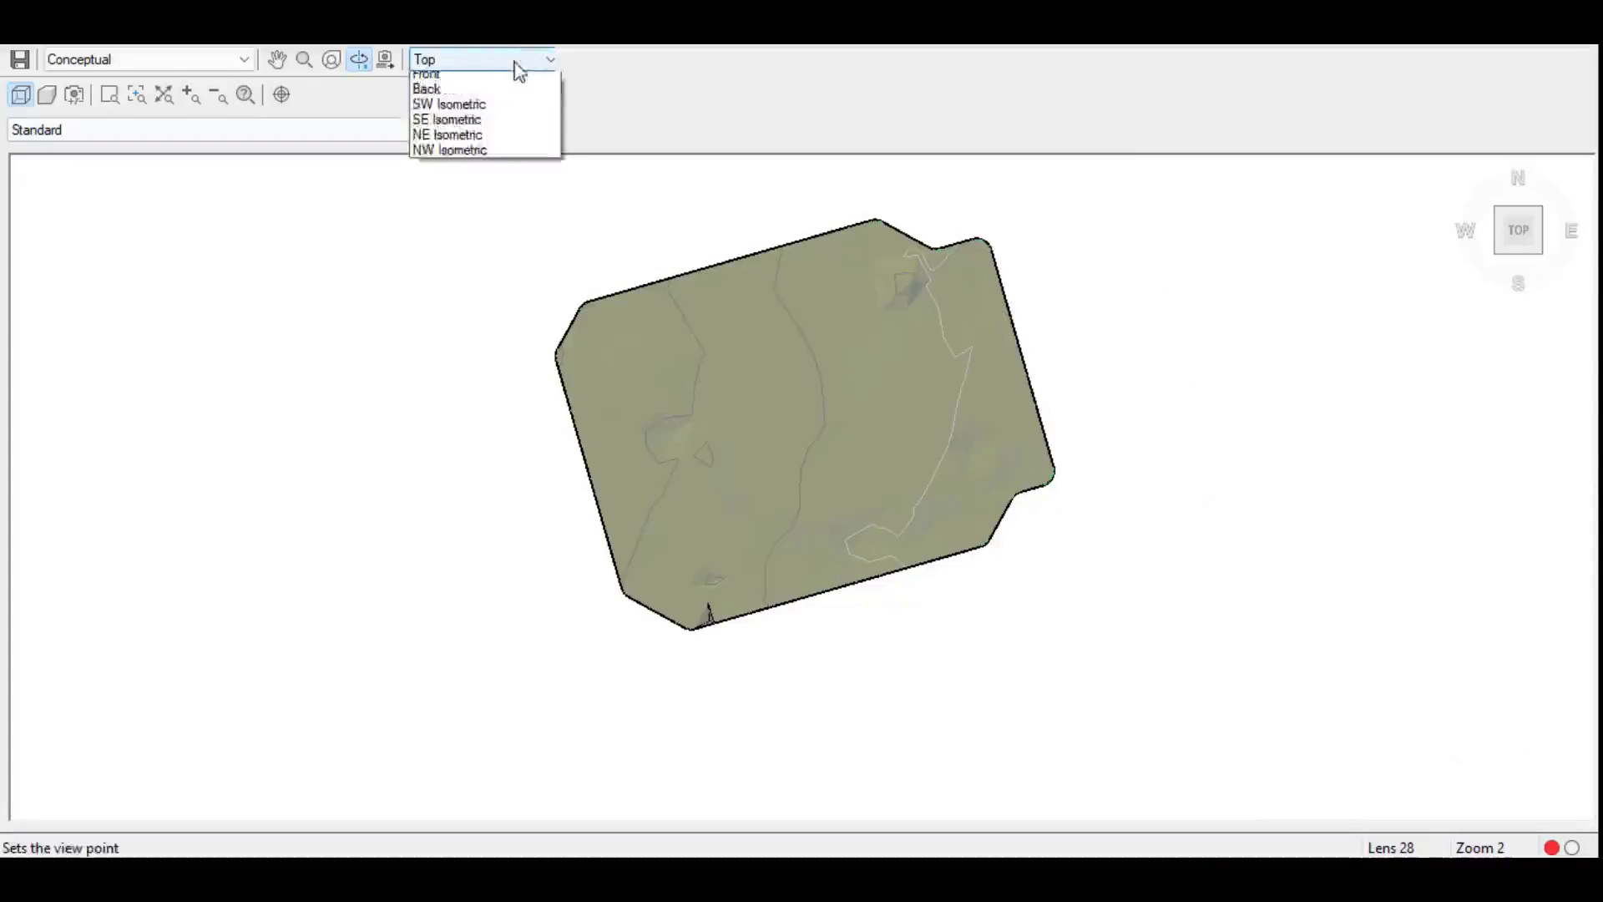
{"action": "left_click", "coordinate": [504, 163]}
{"action": "mouse_move", "coordinate": [789, 394]}
{"action": "left_mouse_down"}
{"action": "mouse_move", "coordinate": [673, 558]}
{"action": "mouse_move", "coordinate": [926, 545]}
{"action": "left_mouse_up"}
{"action": "mouse_move", "coordinate": [1301, 532]}
{"action": "left_mouse_down"}
{"action": "mouse_move", "coordinate": [1299, 554]}
{"action": "mouse_move", "coordinate": [1106, 644]}
{"action": "left_mouse_up"}
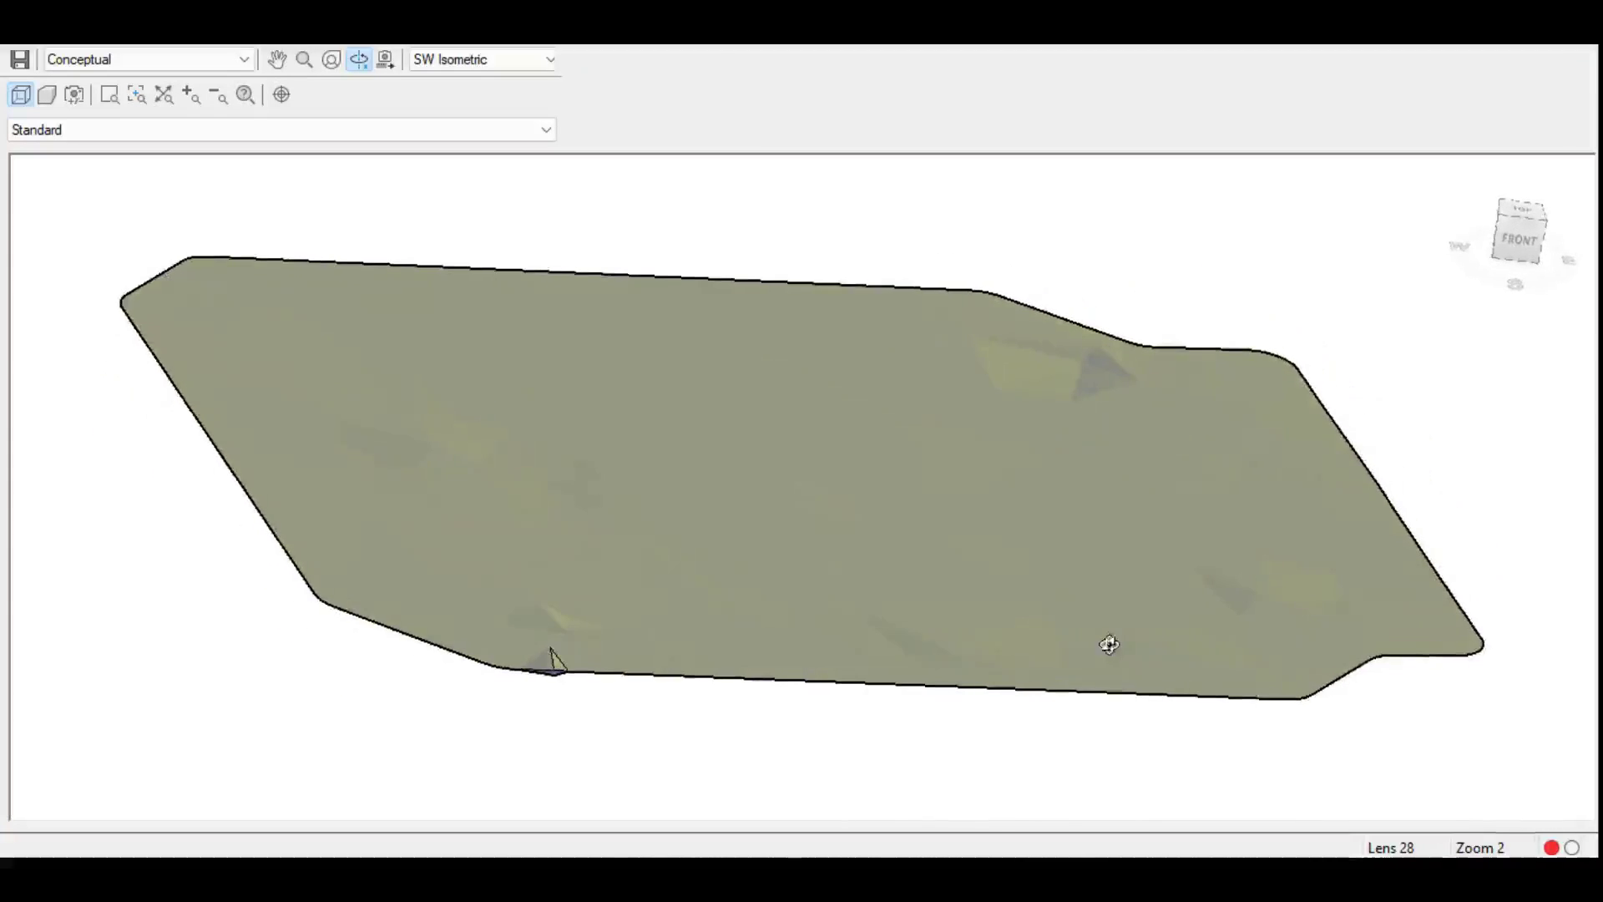
{"action": "scroll", "coordinate": [1497, 662], "scroll_direction": "up", "scroll_amount": 3}
{"action": "scroll", "coordinate": [1027, 565], "scroll_direction": "down", "scroll_amount": 3}
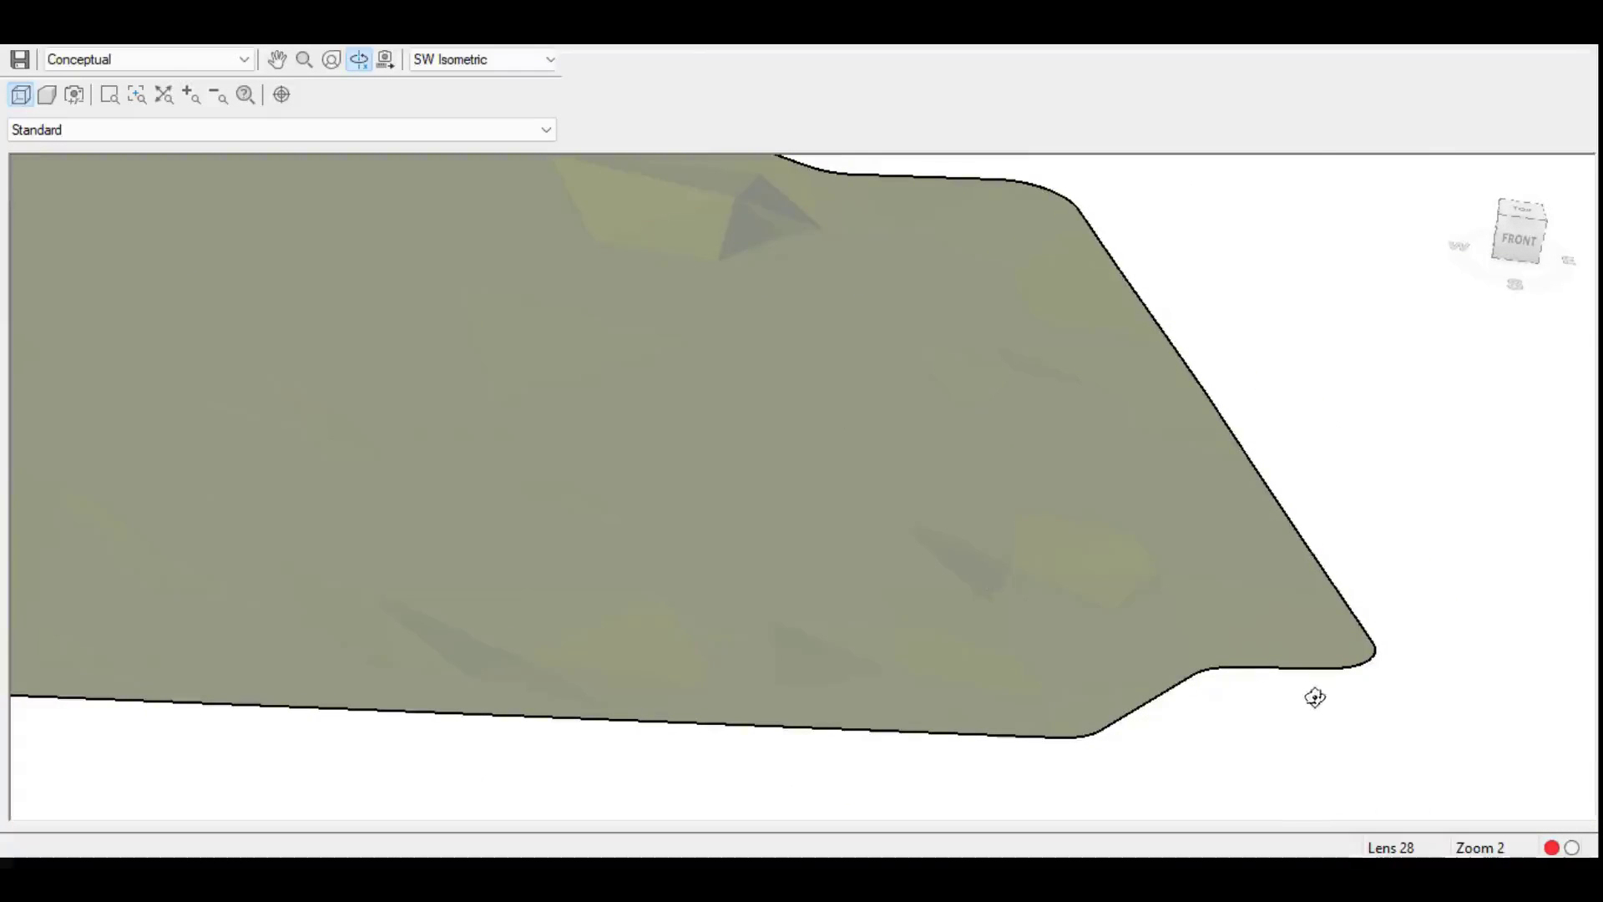
{"action": "scroll", "coordinate": [1393, 689], "scroll_direction": "up", "scroll_amount": 2}
{"action": "scroll", "coordinate": [1236, 626], "scroll_direction": "down", "scroll_amount": 1}
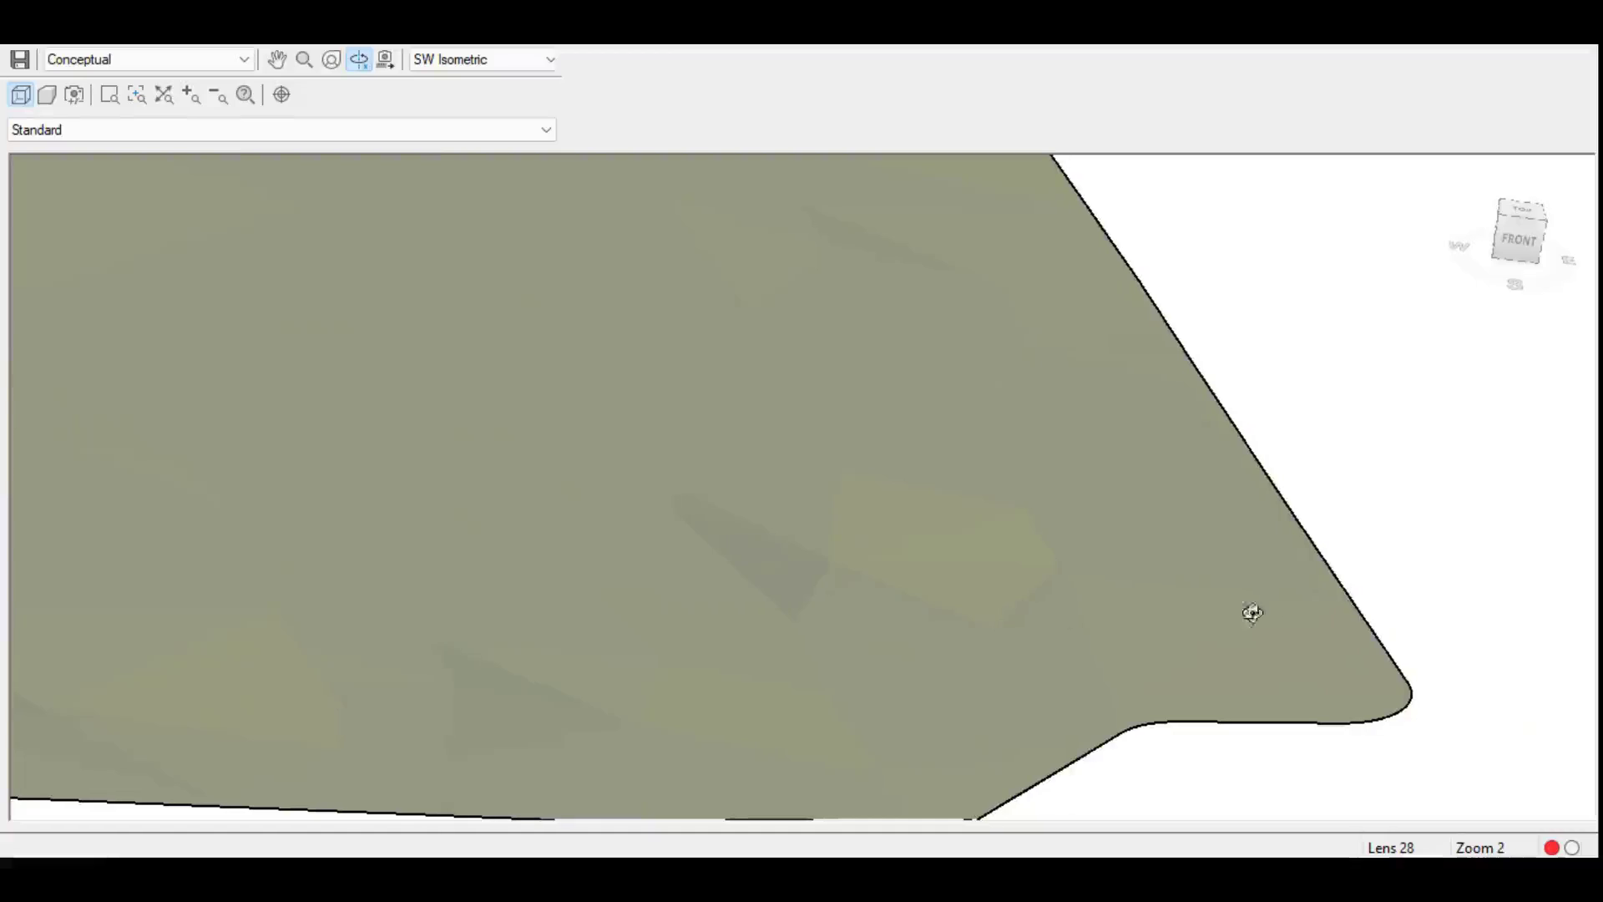
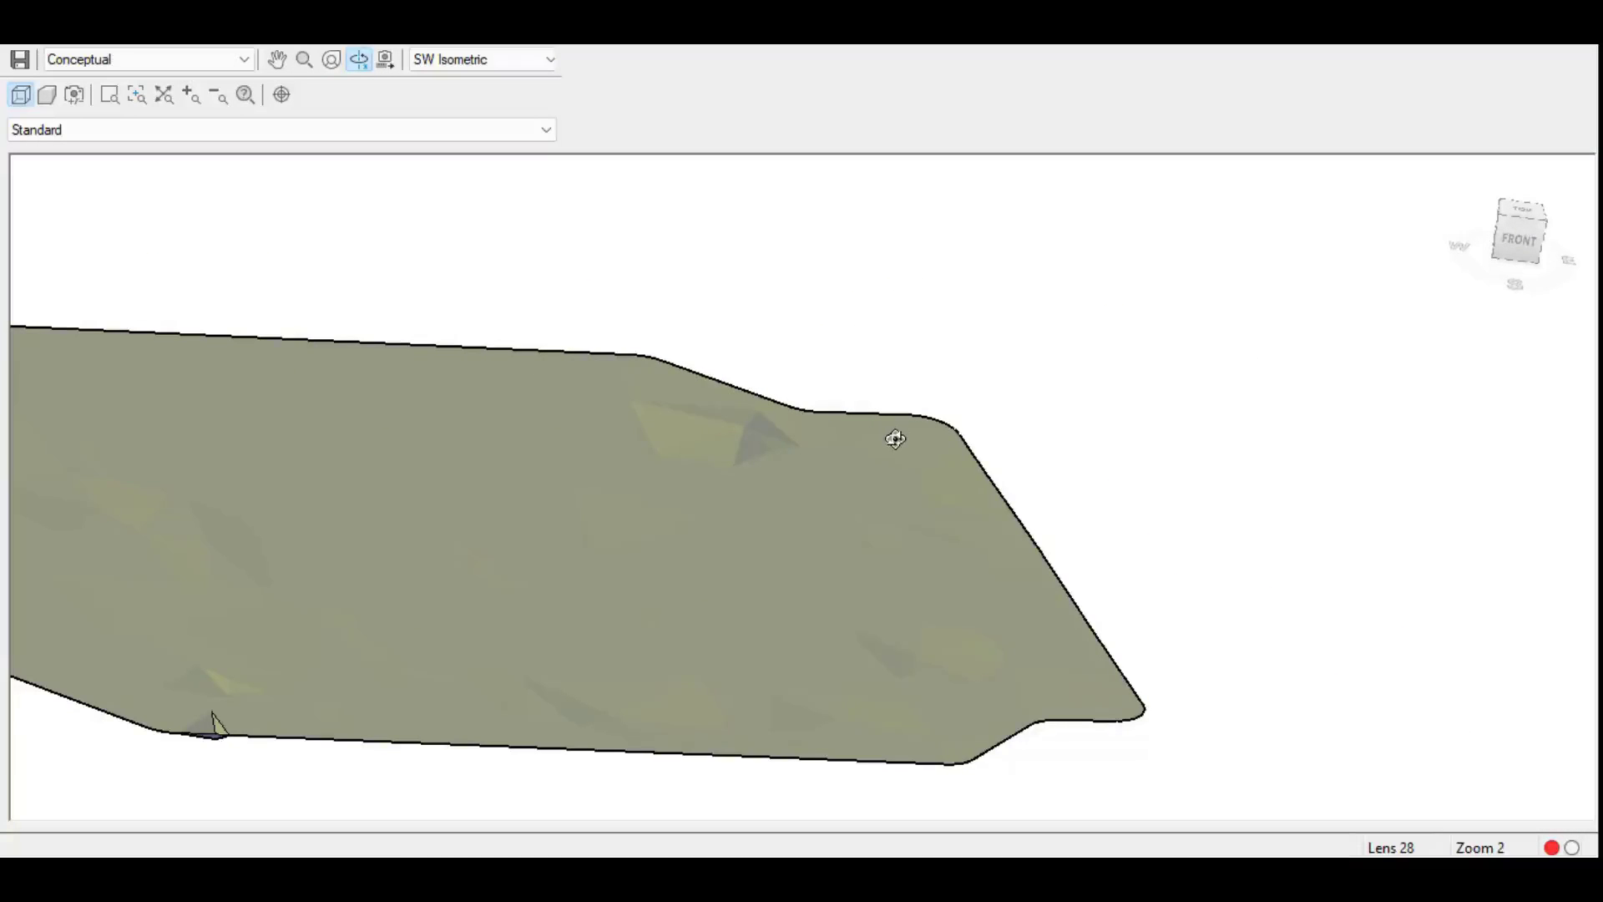
Close the Object Viewer and pan and zoom until the whole PARK-1 SURFACE TIN fits the plan view
{"action": "key", "text": "Escape"}
{"action": "key", "text": "Escape"}
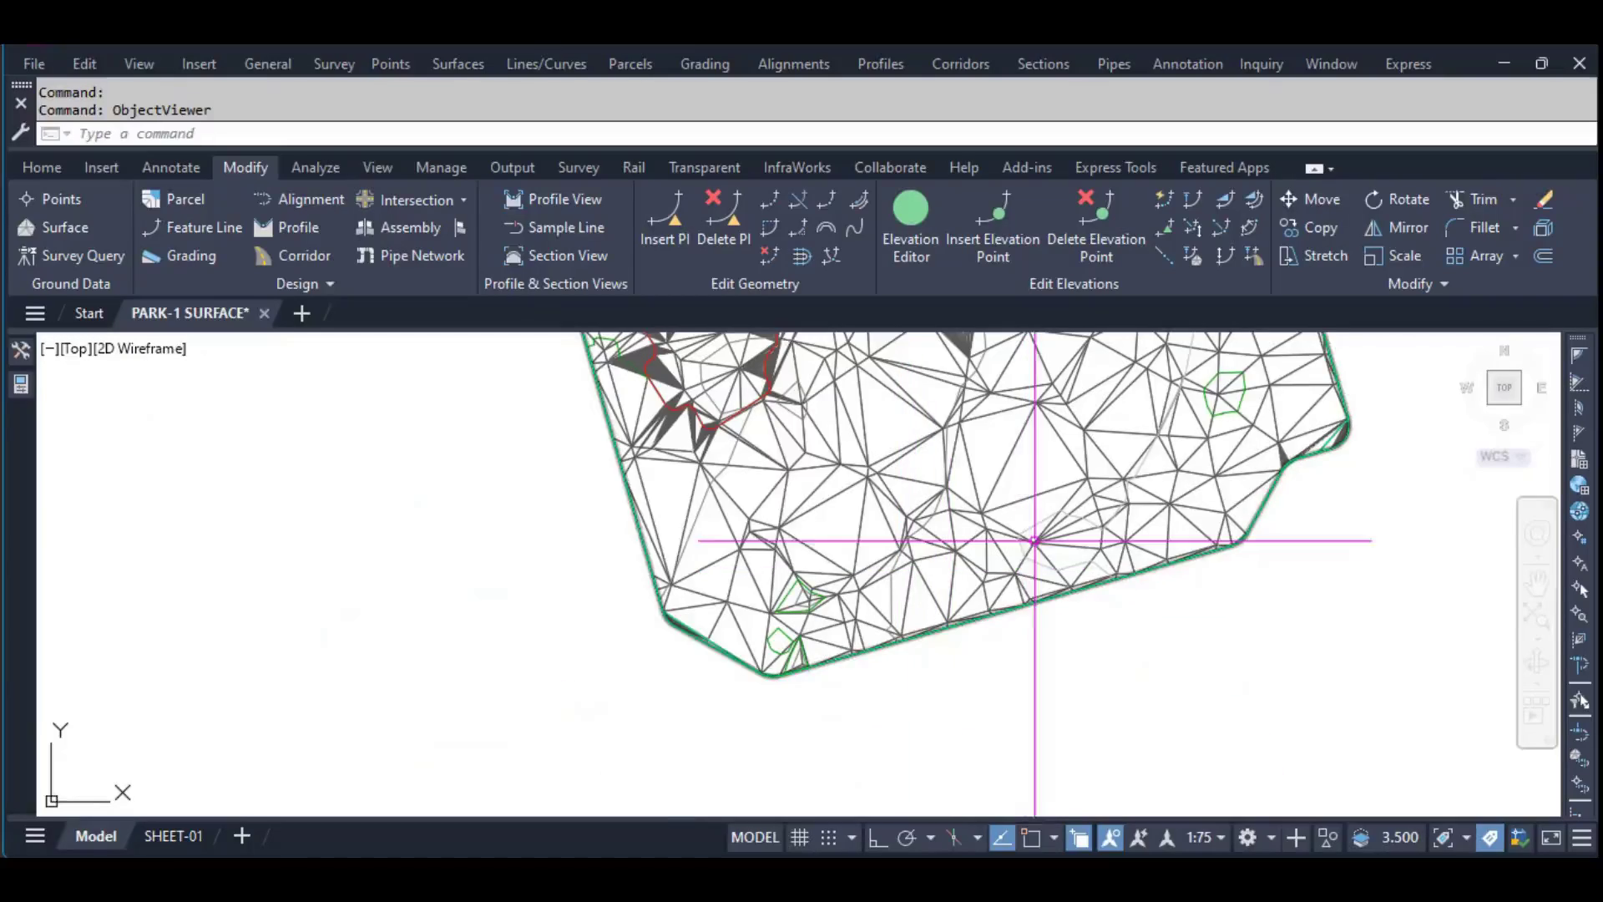
{"action": "mouse_move", "coordinate": [1024, 469]}
{"action": "middle_mouse_down"}
{"action": "mouse_move", "coordinate": [842, 483]}
{"action": "mouse_move", "coordinate": [804, 547]}
{"action": "mouse_move", "coordinate": [821, 586]}
{"action": "middle_mouse_up"}
{"action": "scroll", "coordinate": [803, 602], "scroll_direction": "down", "scroll_amount": 3}
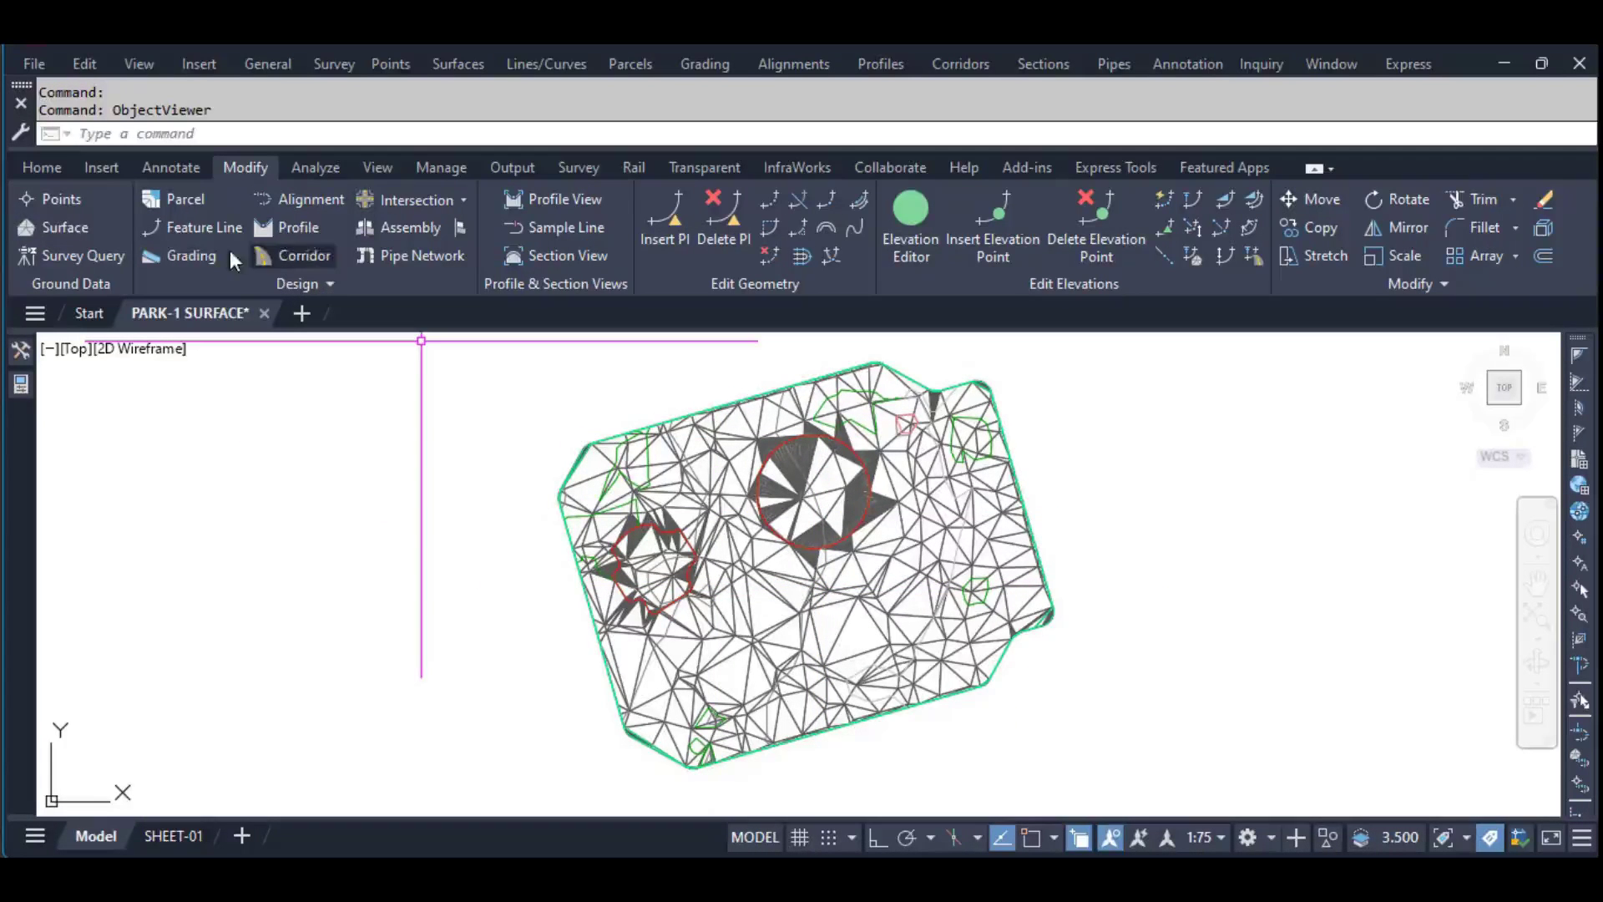
Start Create Cropped Surface and dismiss the warning that the drawing must be saved first
{"action": "left_click", "coordinate": [40, 167]}
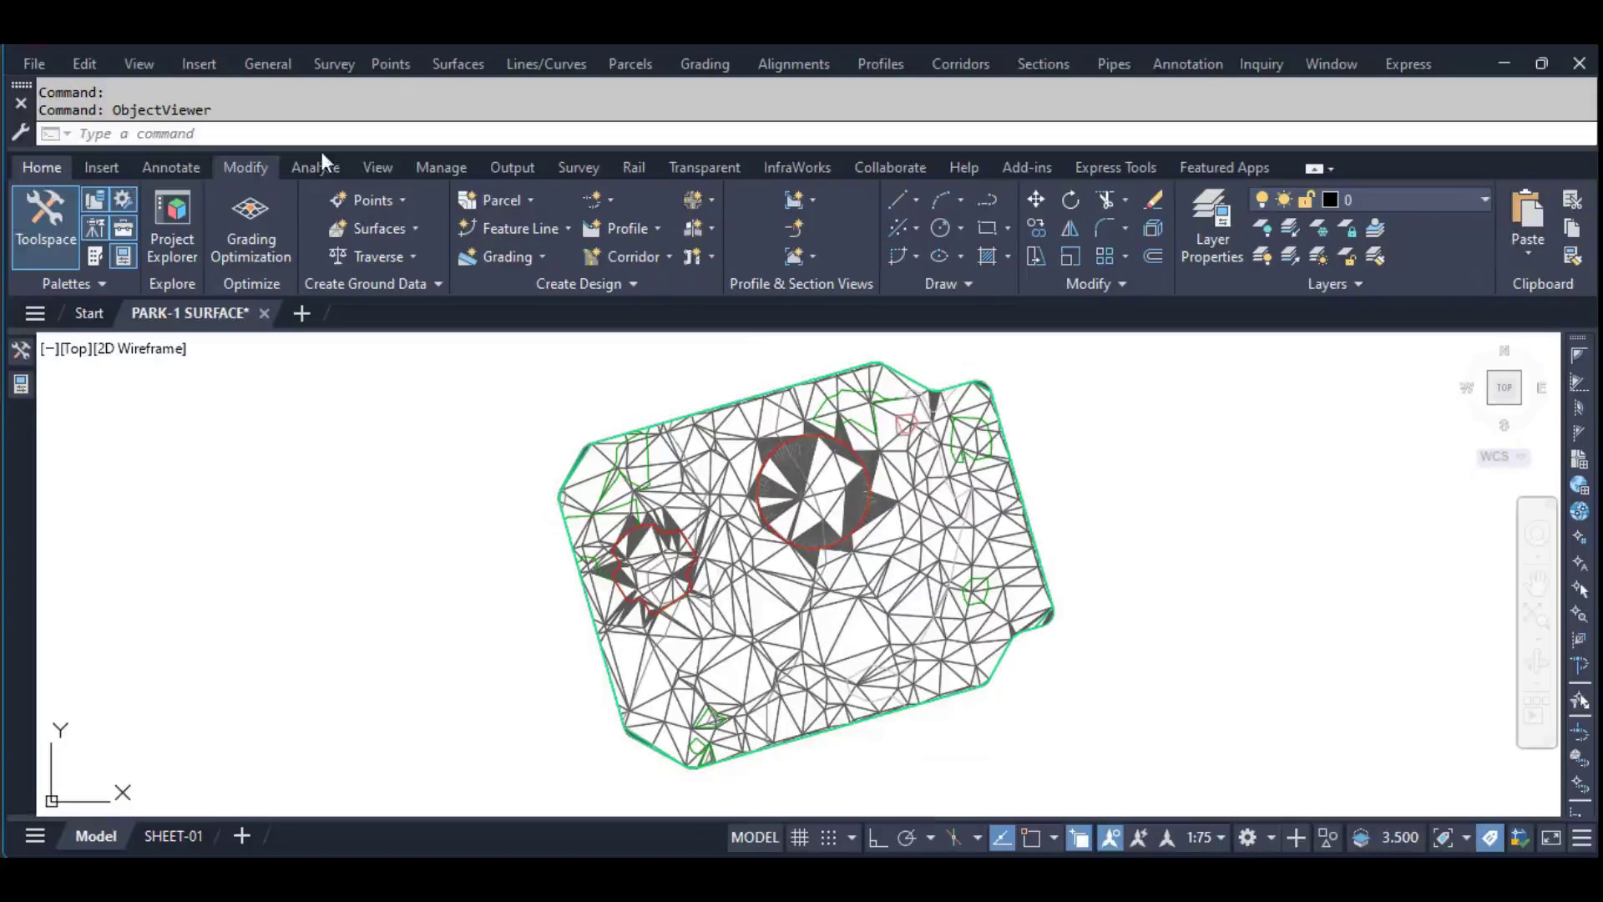
{"action": "left_click", "coordinate": [412, 226]}
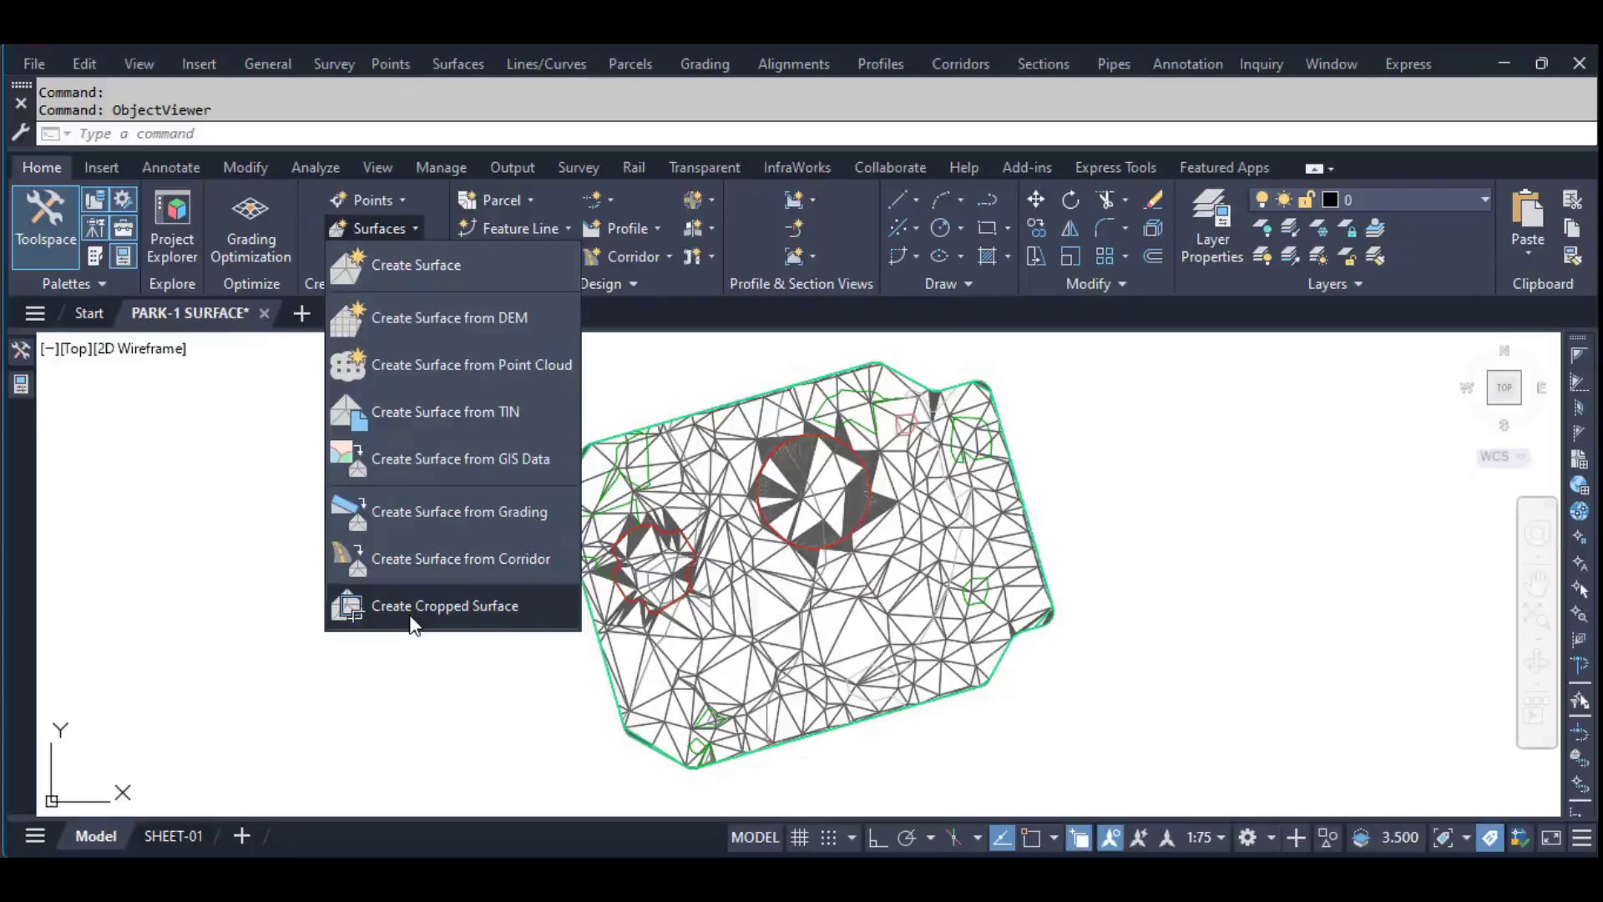
{"action": "left_click", "coordinate": [484, 608]}
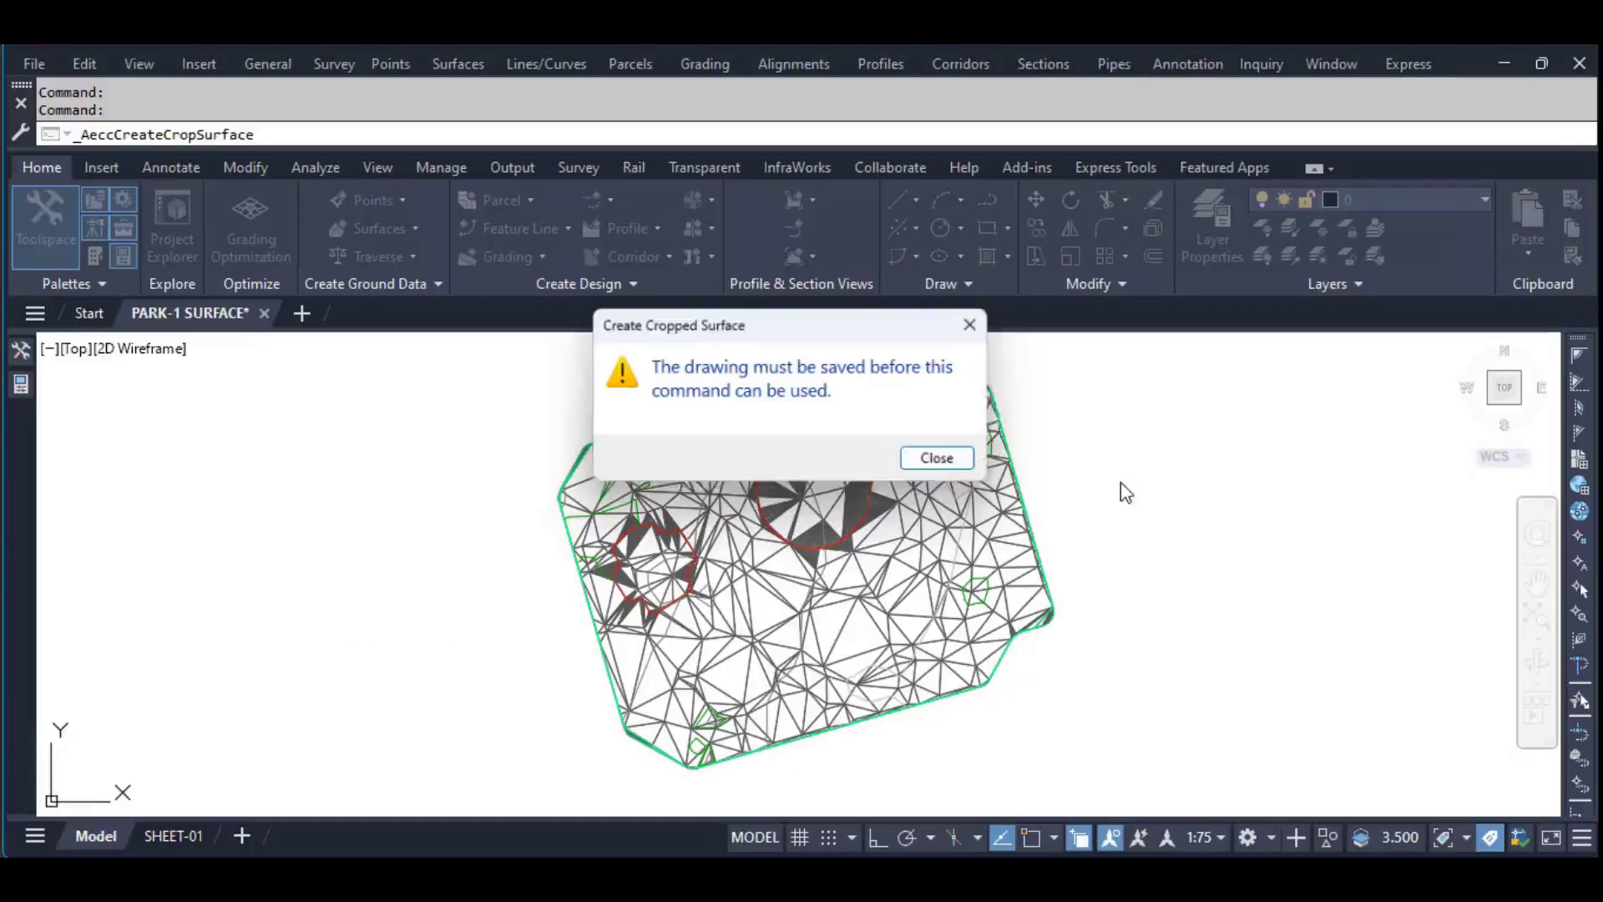
{"action": "left_click", "coordinate": [952, 464]}
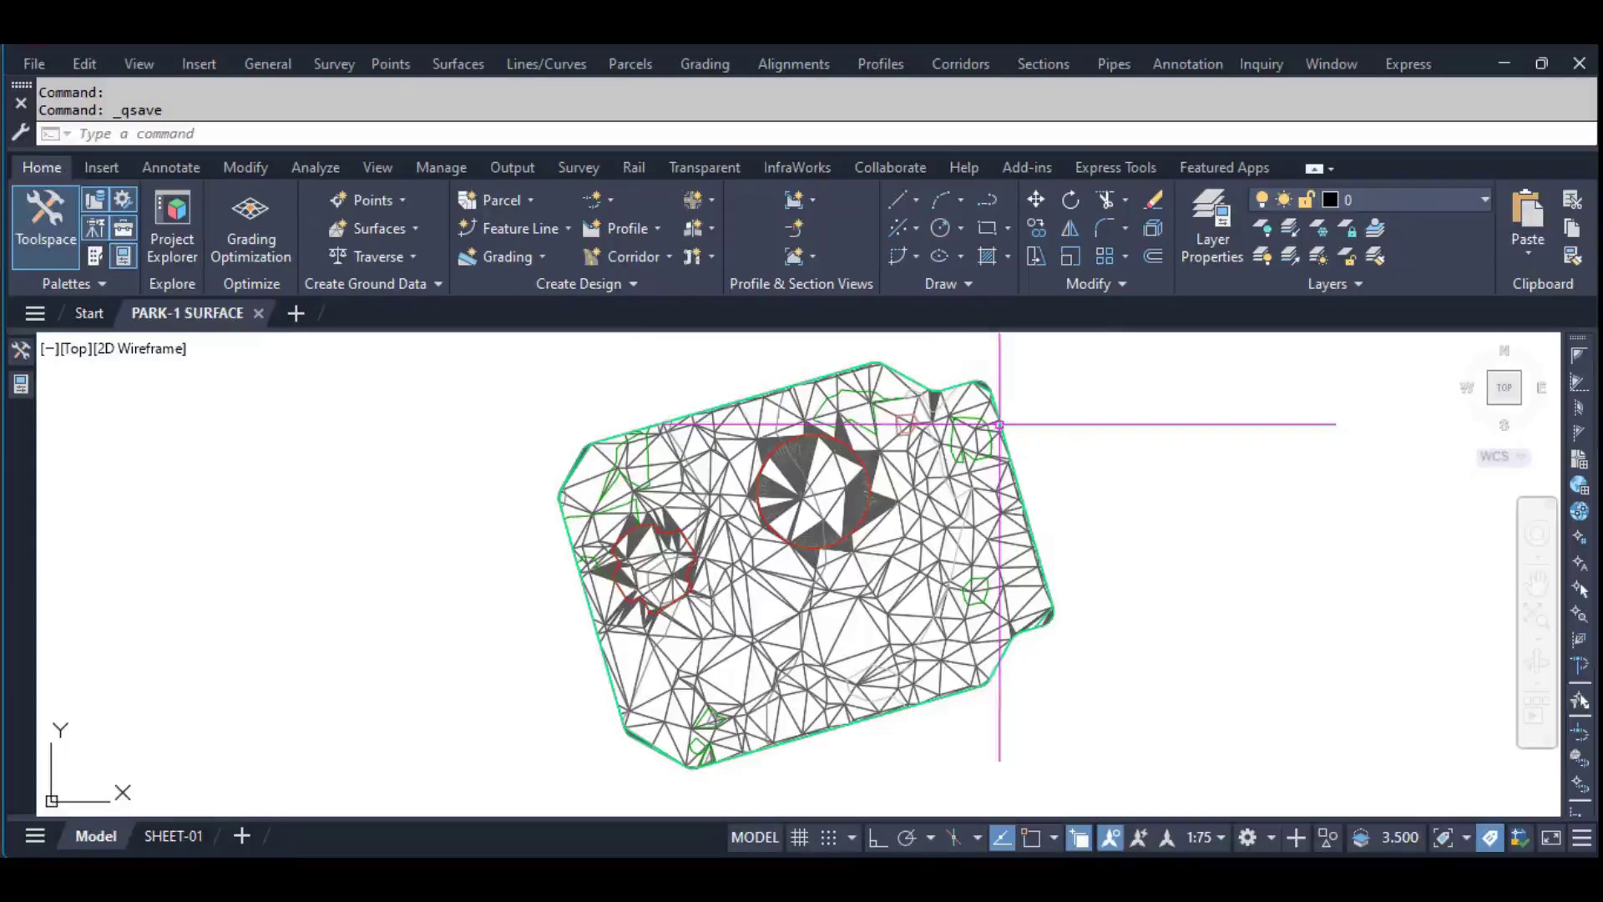
{"action": "left_click", "coordinate": [404, 231]}
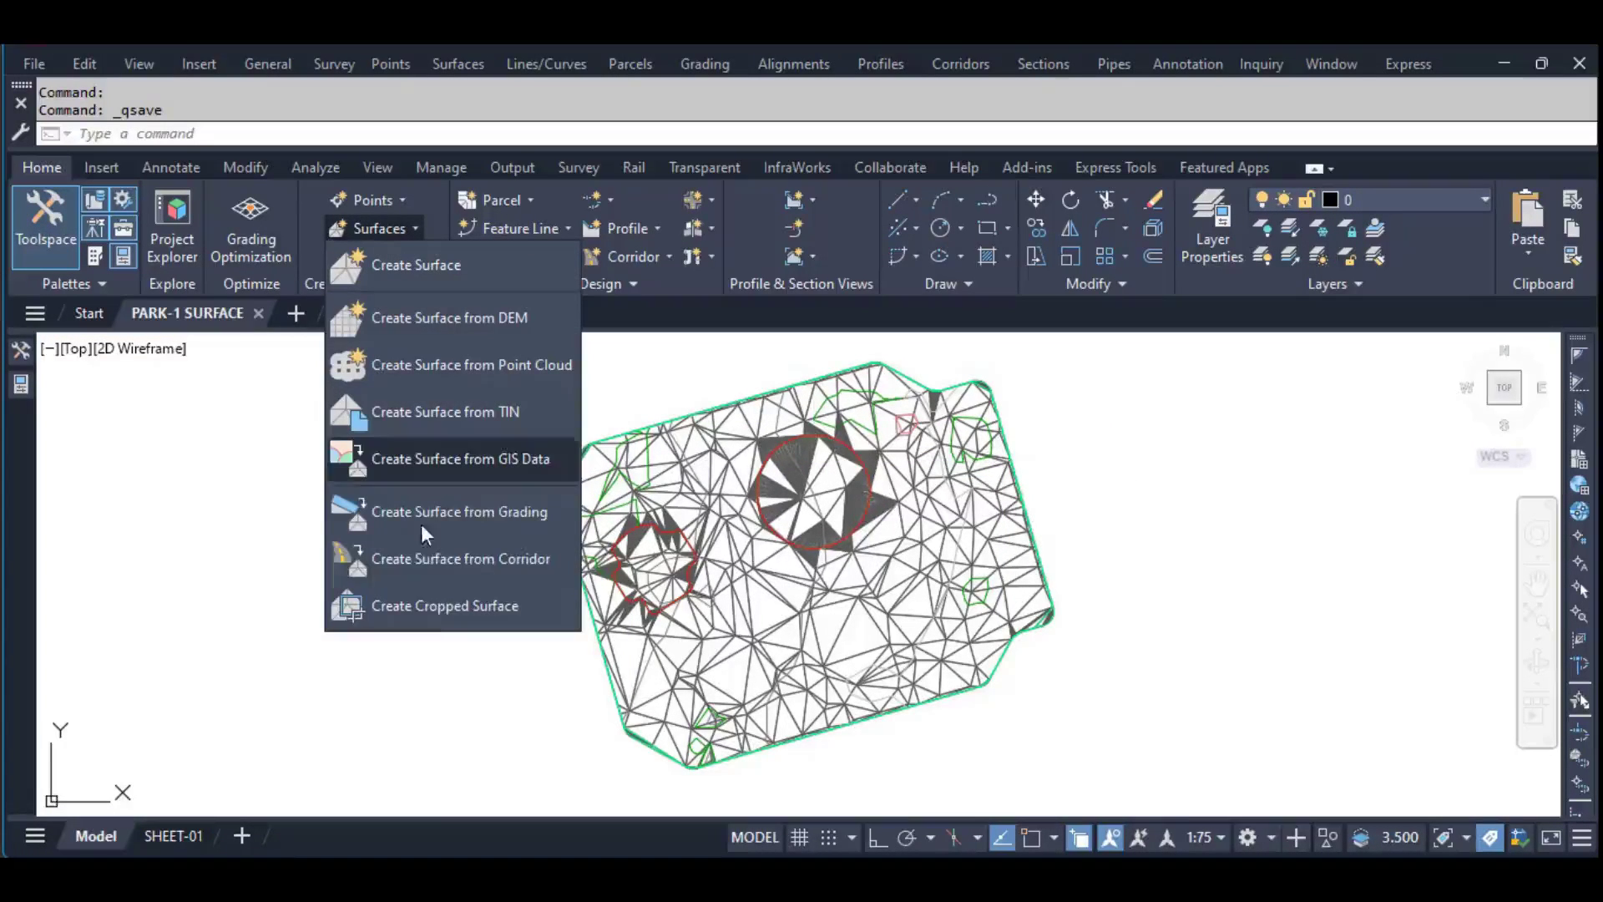
{"action": "left_click", "coordinate": [434, 608]}
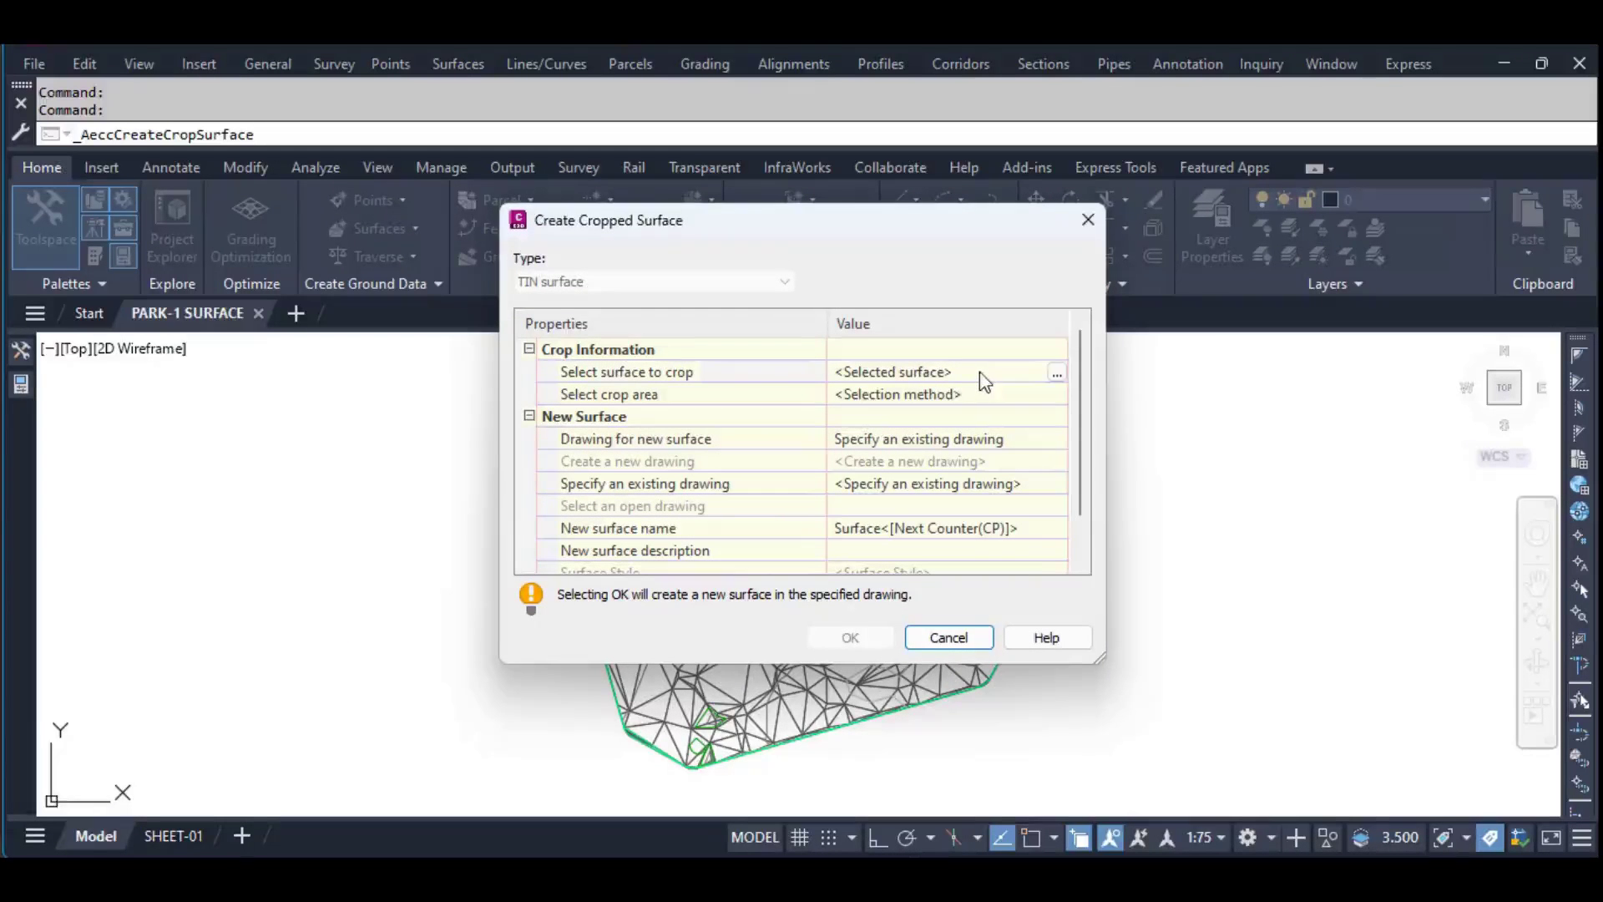
{"action": "left_click", "coordinate": [1056, 377]}
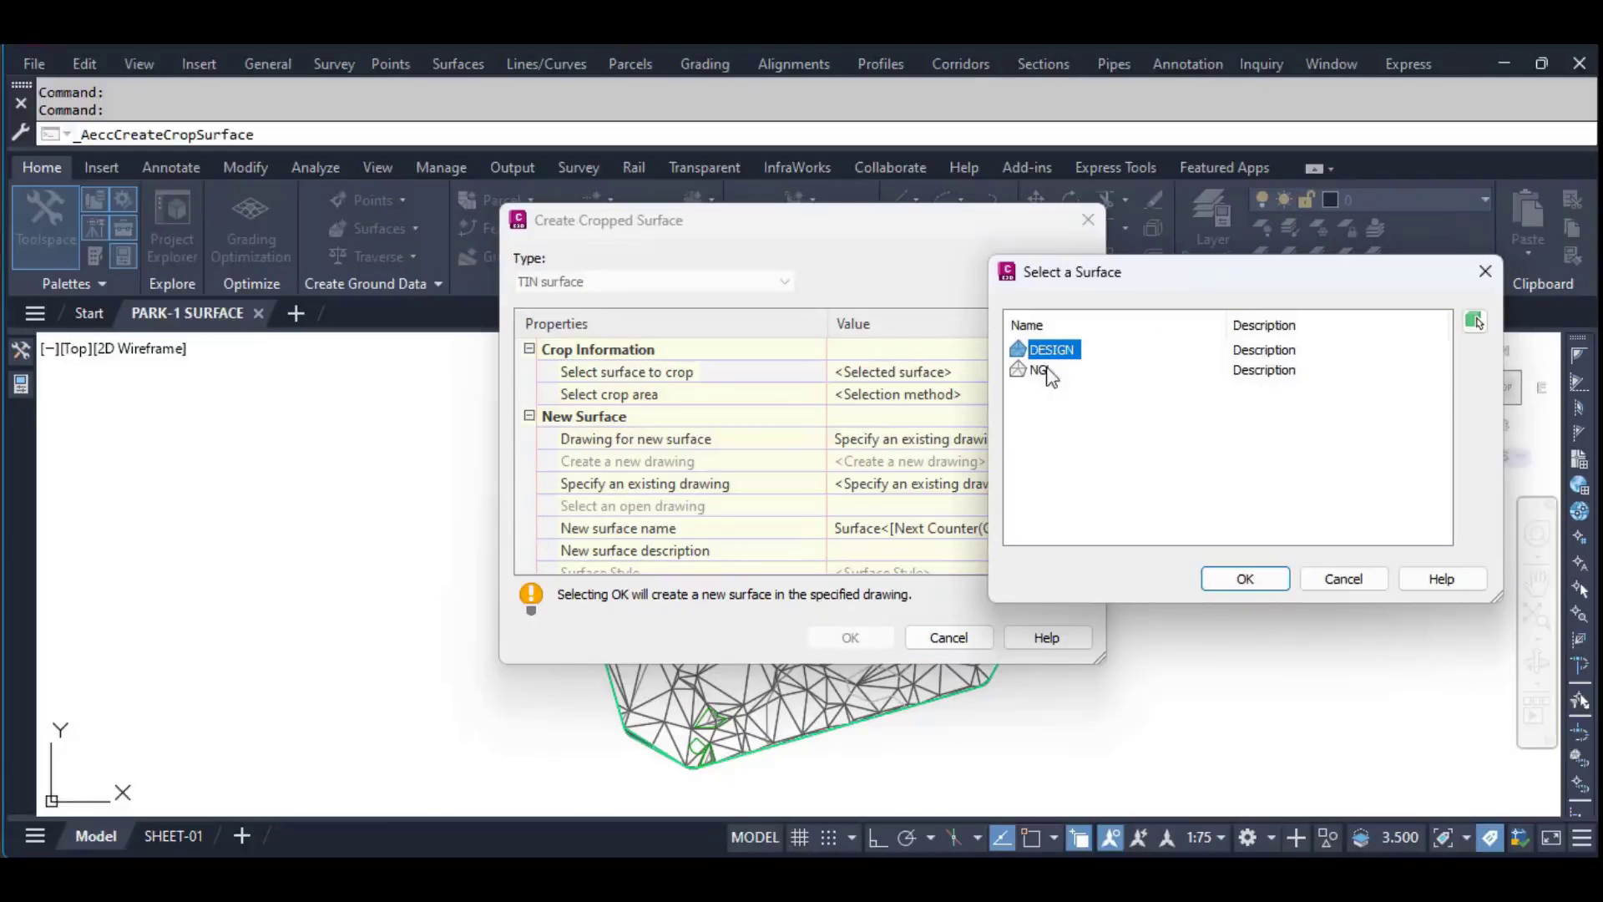
{"action": "left_click", "coordinate": [1251, 590]}
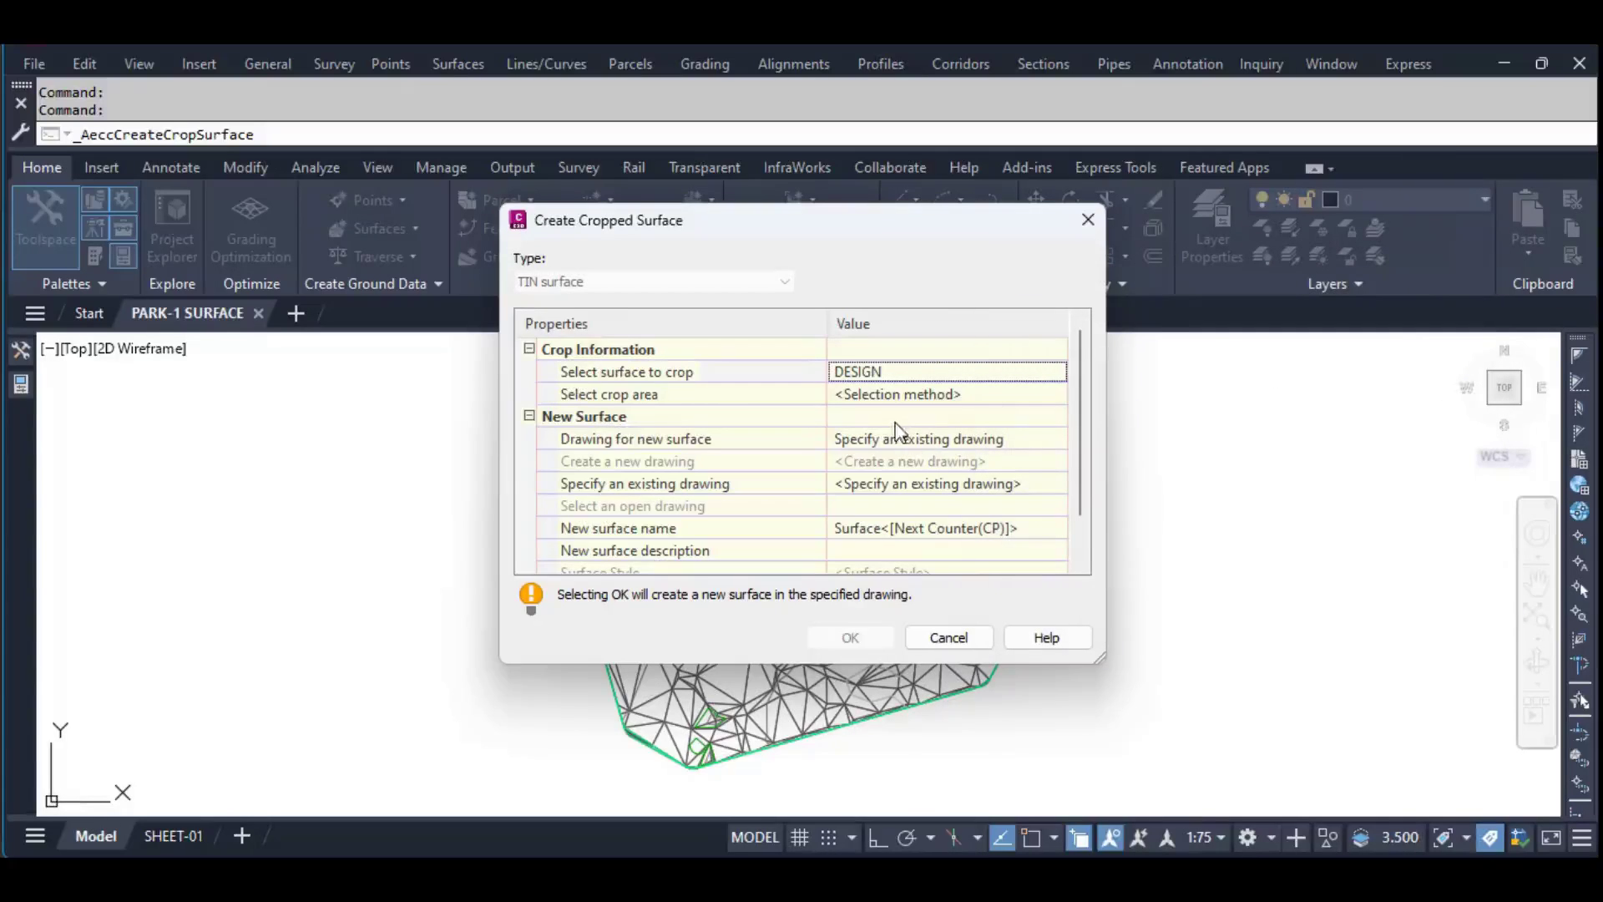
{"action": "left_click", "coordinate": [1055, 395]}
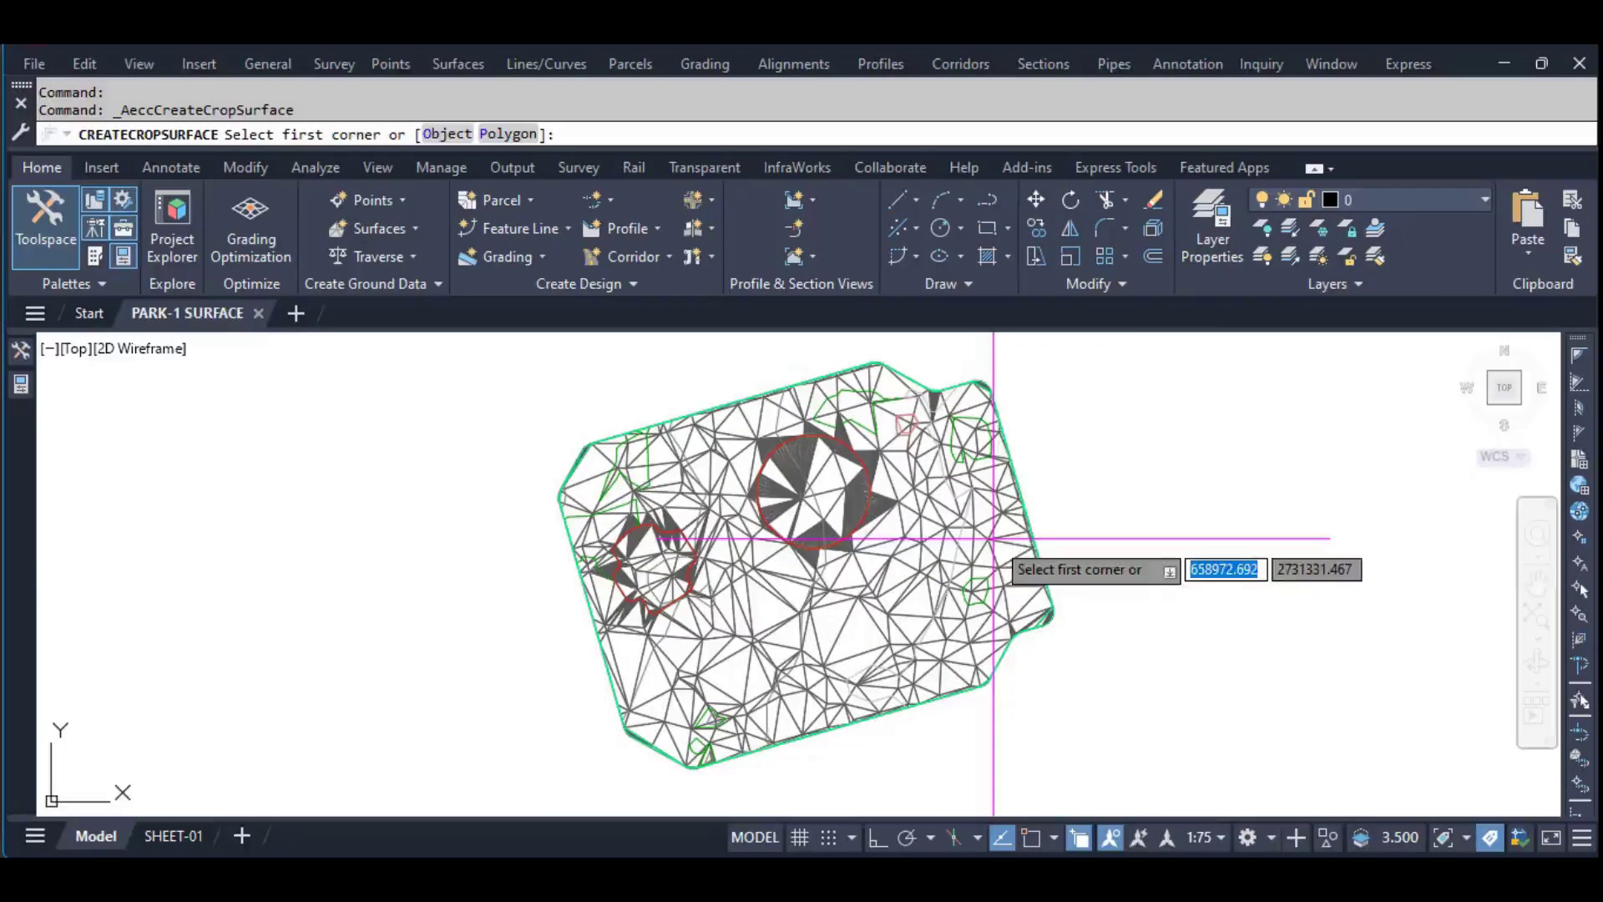
{"action": "key", "text": "Escape"}
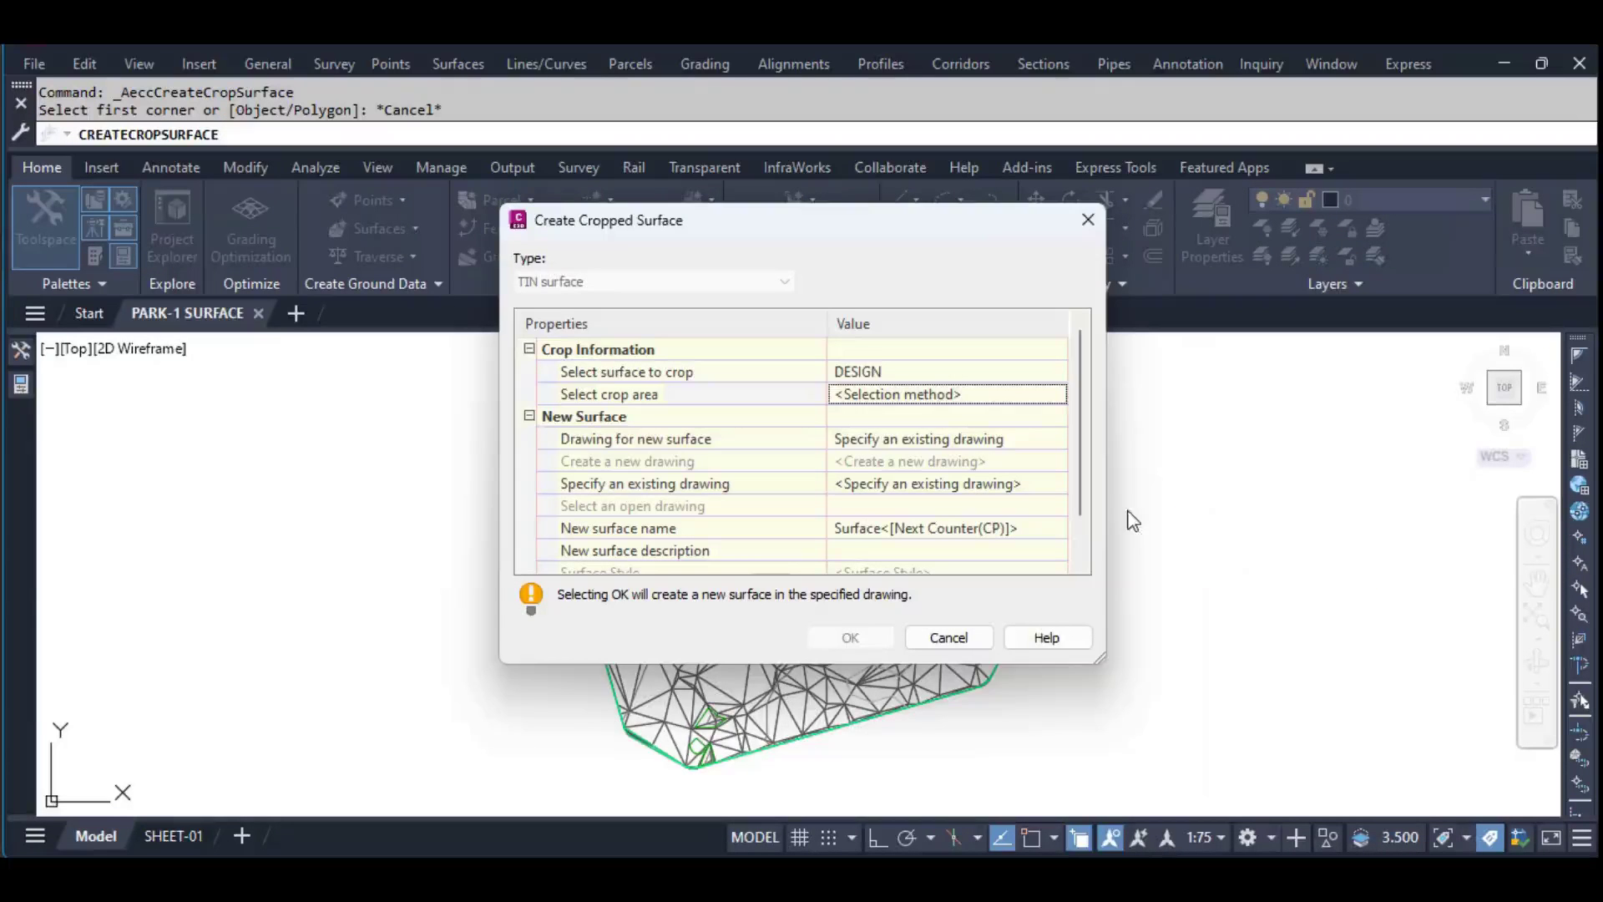
{"action": "left_click", "coordinate": [948, 637]}
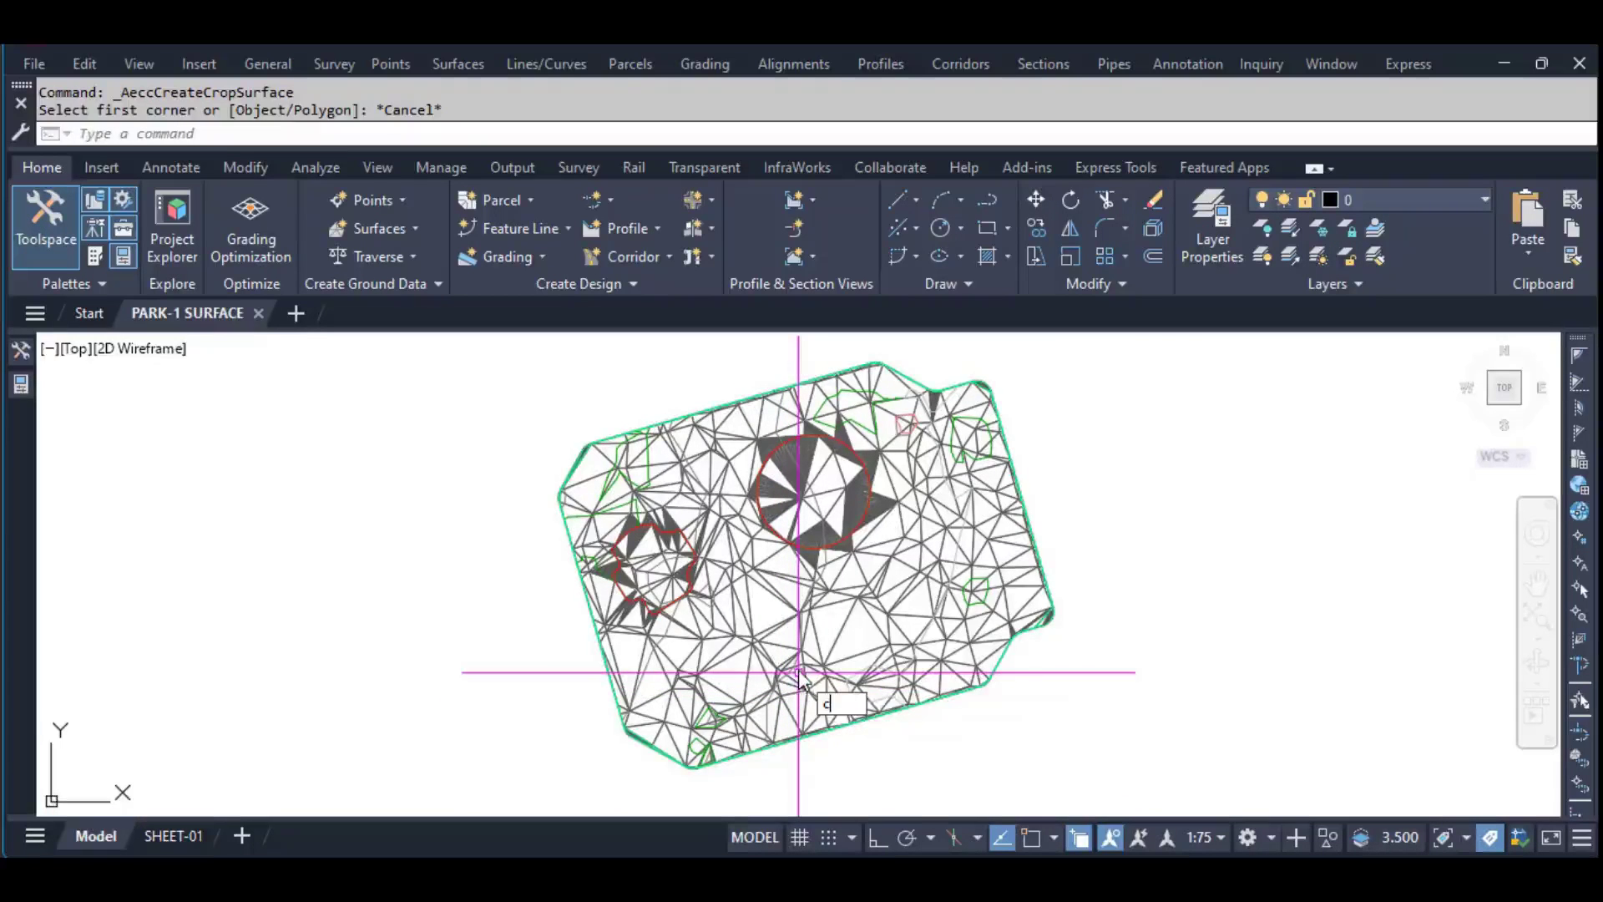
Draw a circle with the C command, centred on the lower middle of the TIN surface
{"action": "type", "text": "c"}
{"action": "key", "text": "Return"}
{"action": "scroll", "coordinate": [795, 660], "scroll_direction": "up", "scroll_amount": 2}
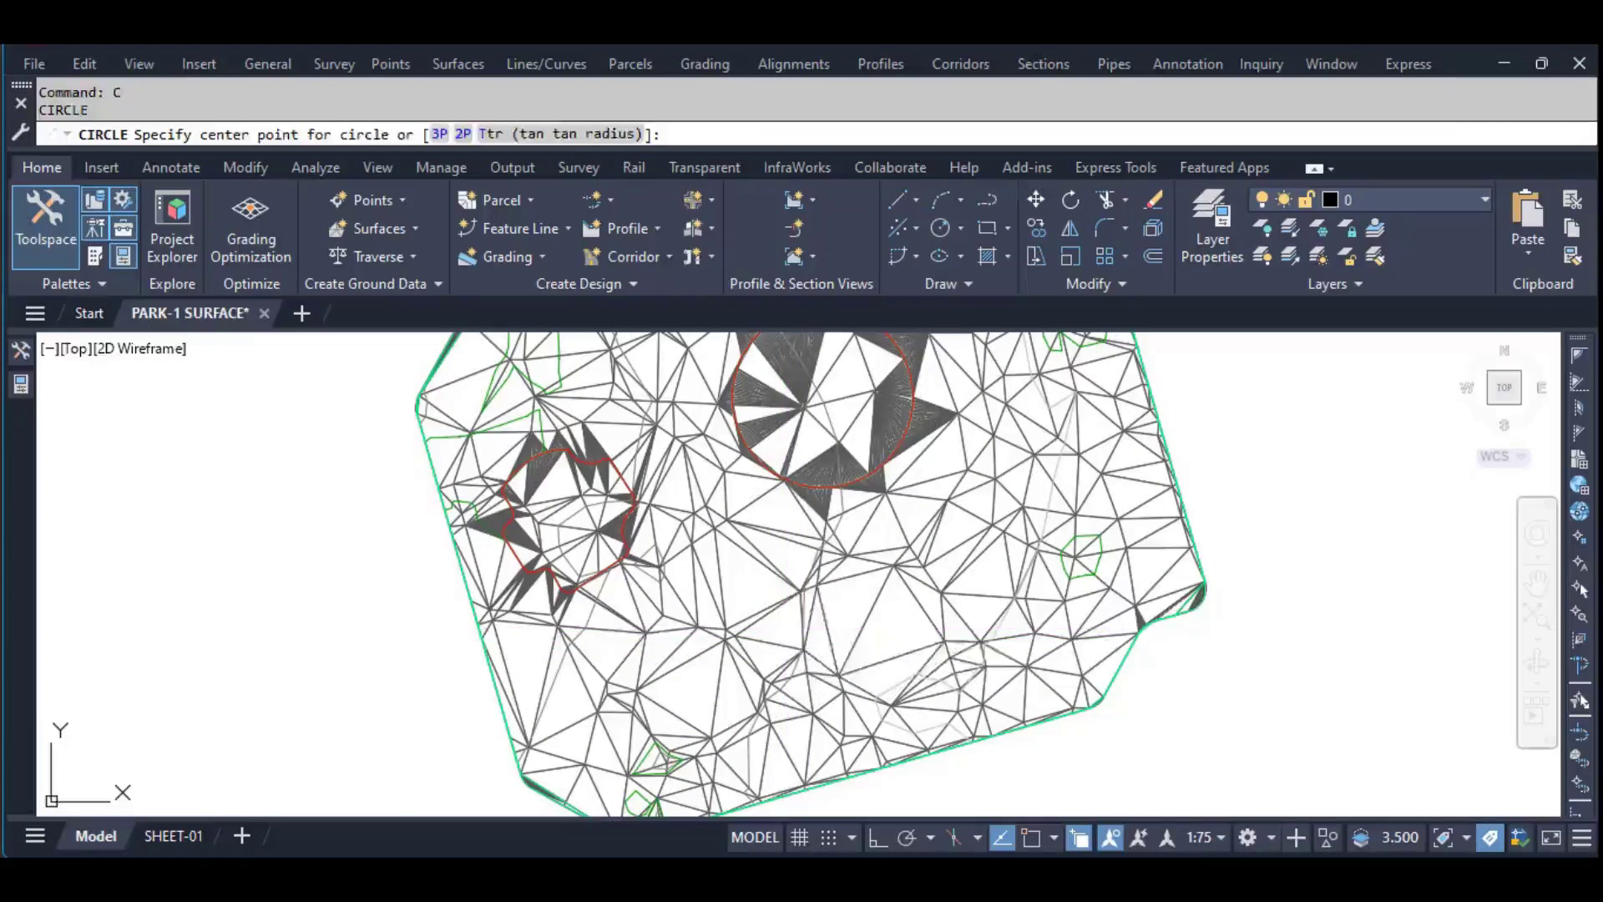
{"action": "left_click", "coordinate": [786, 629]}
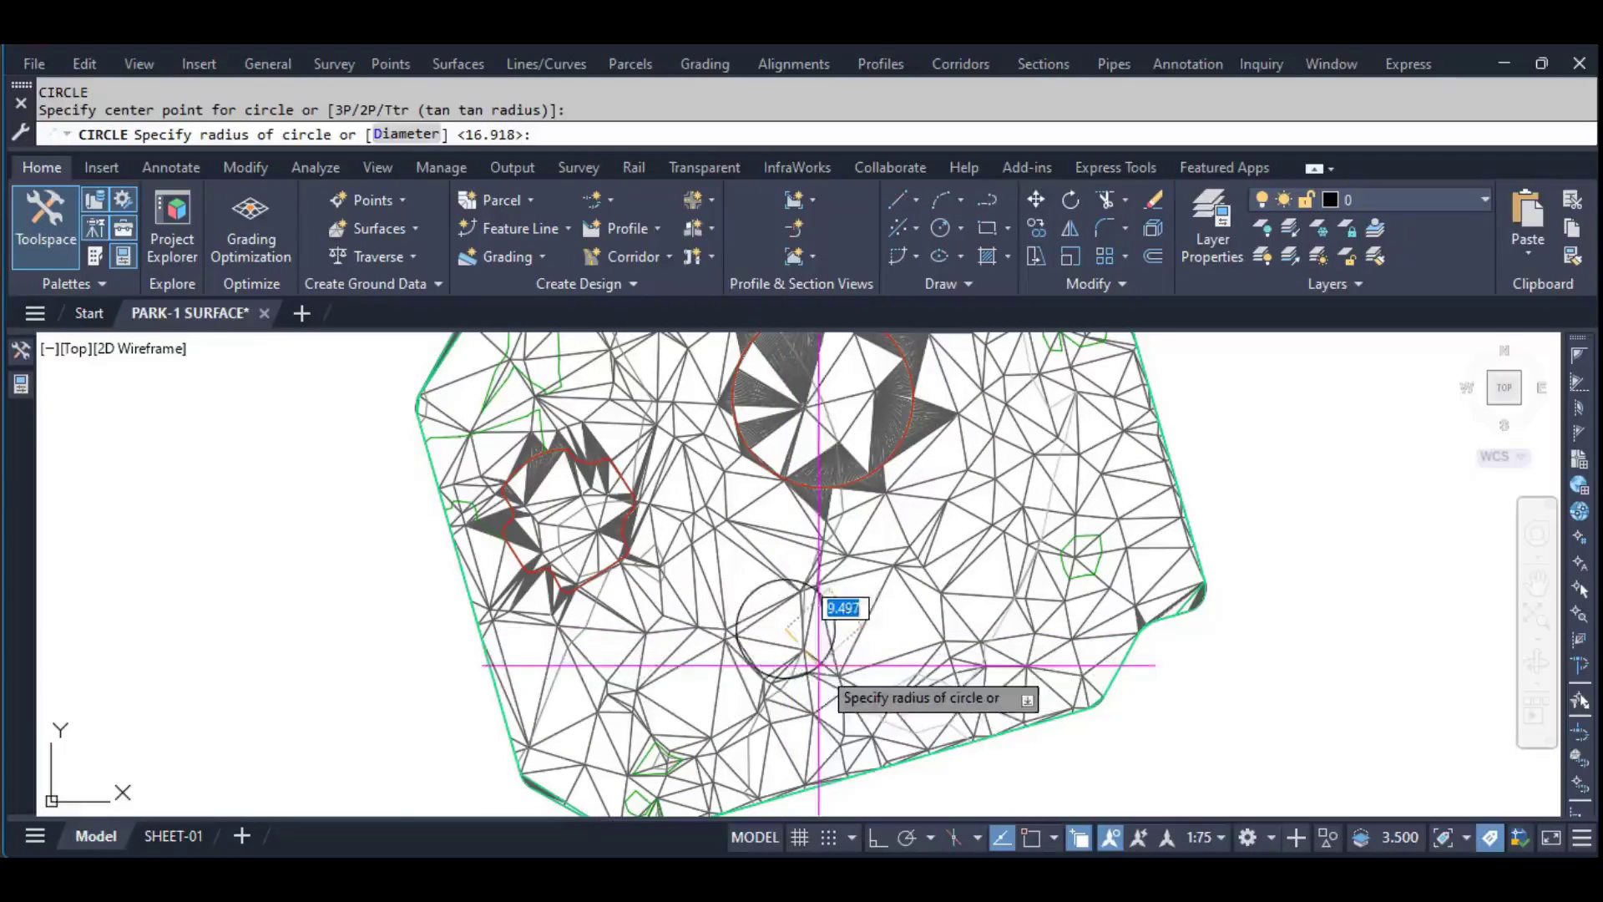
{"action": "left_click", "coordinate": [859, 689]}
{"action": "scroll", "coordinate": [794, 638], "scroll_direction": "down", "scroll_amount": 2}
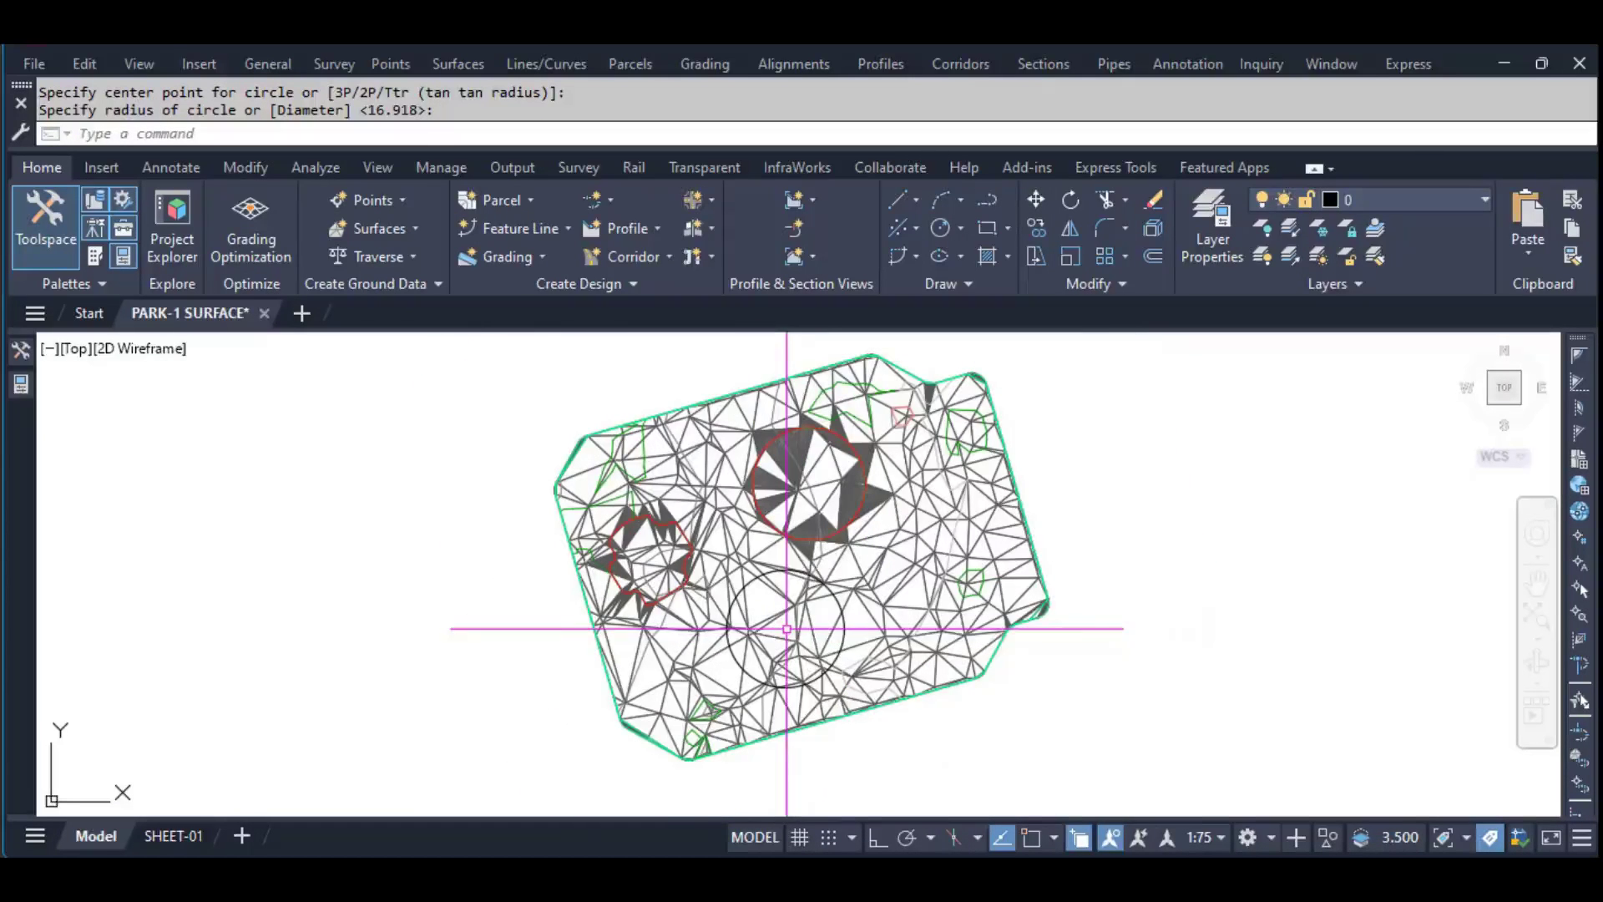
{"action": "key", "text": "Escape"}
{"action": "key", "text": "Escape"}
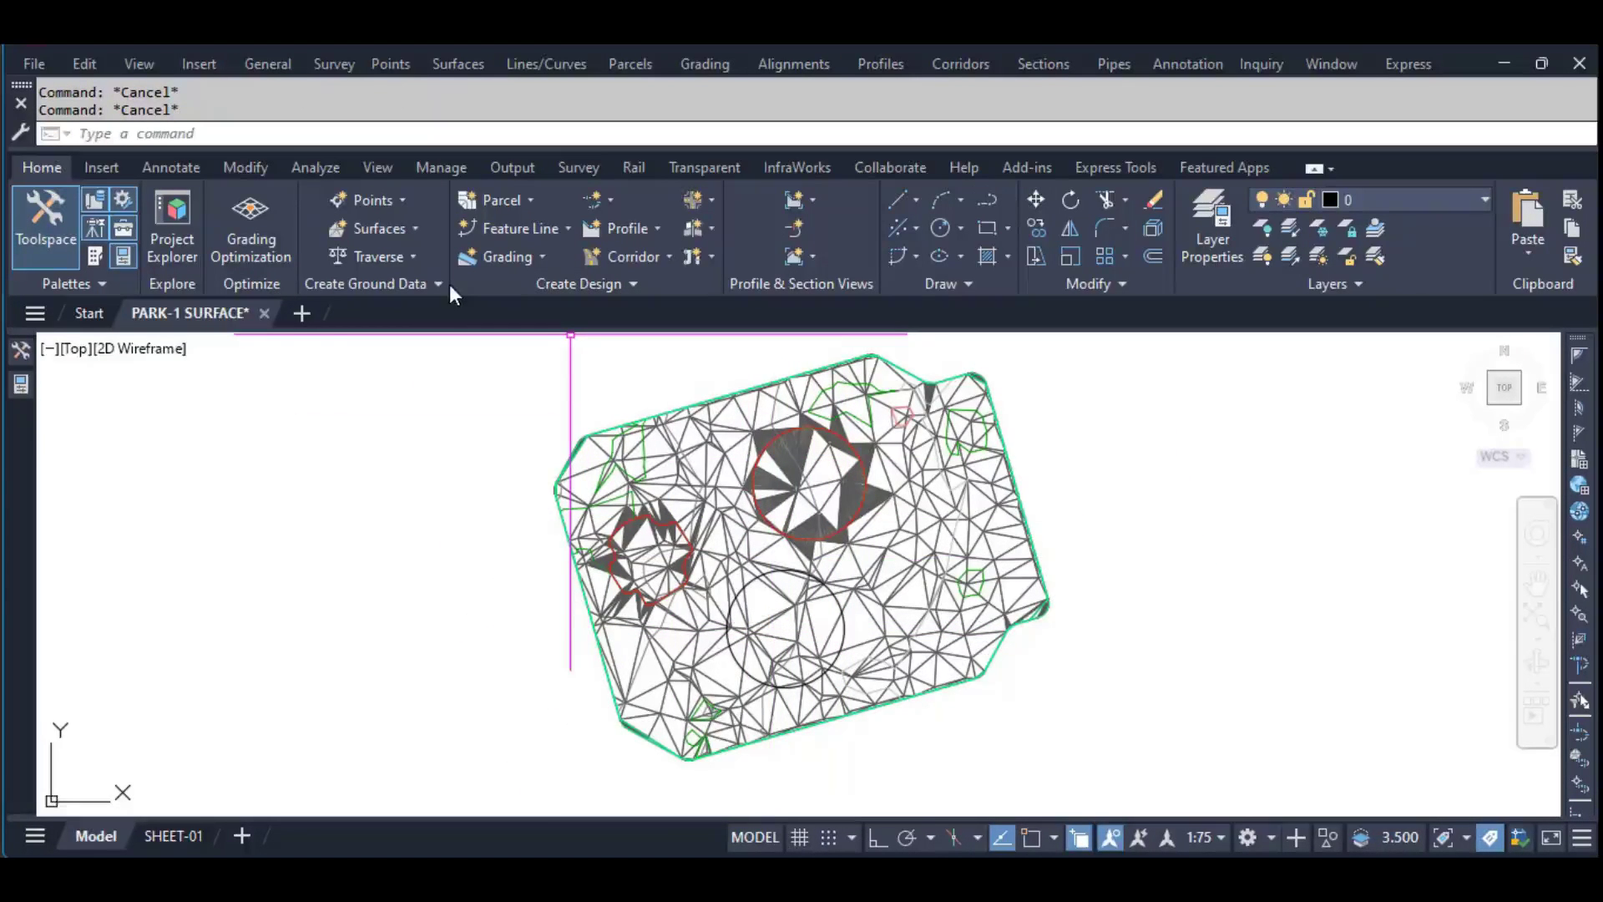
Save the drawing, start Create Cropped Surface and choose DESIGN as the surface to crop
{"action": "key", "text": "ctrl+s"}
{"action": "left_click", "coordinate": [414, 236]}
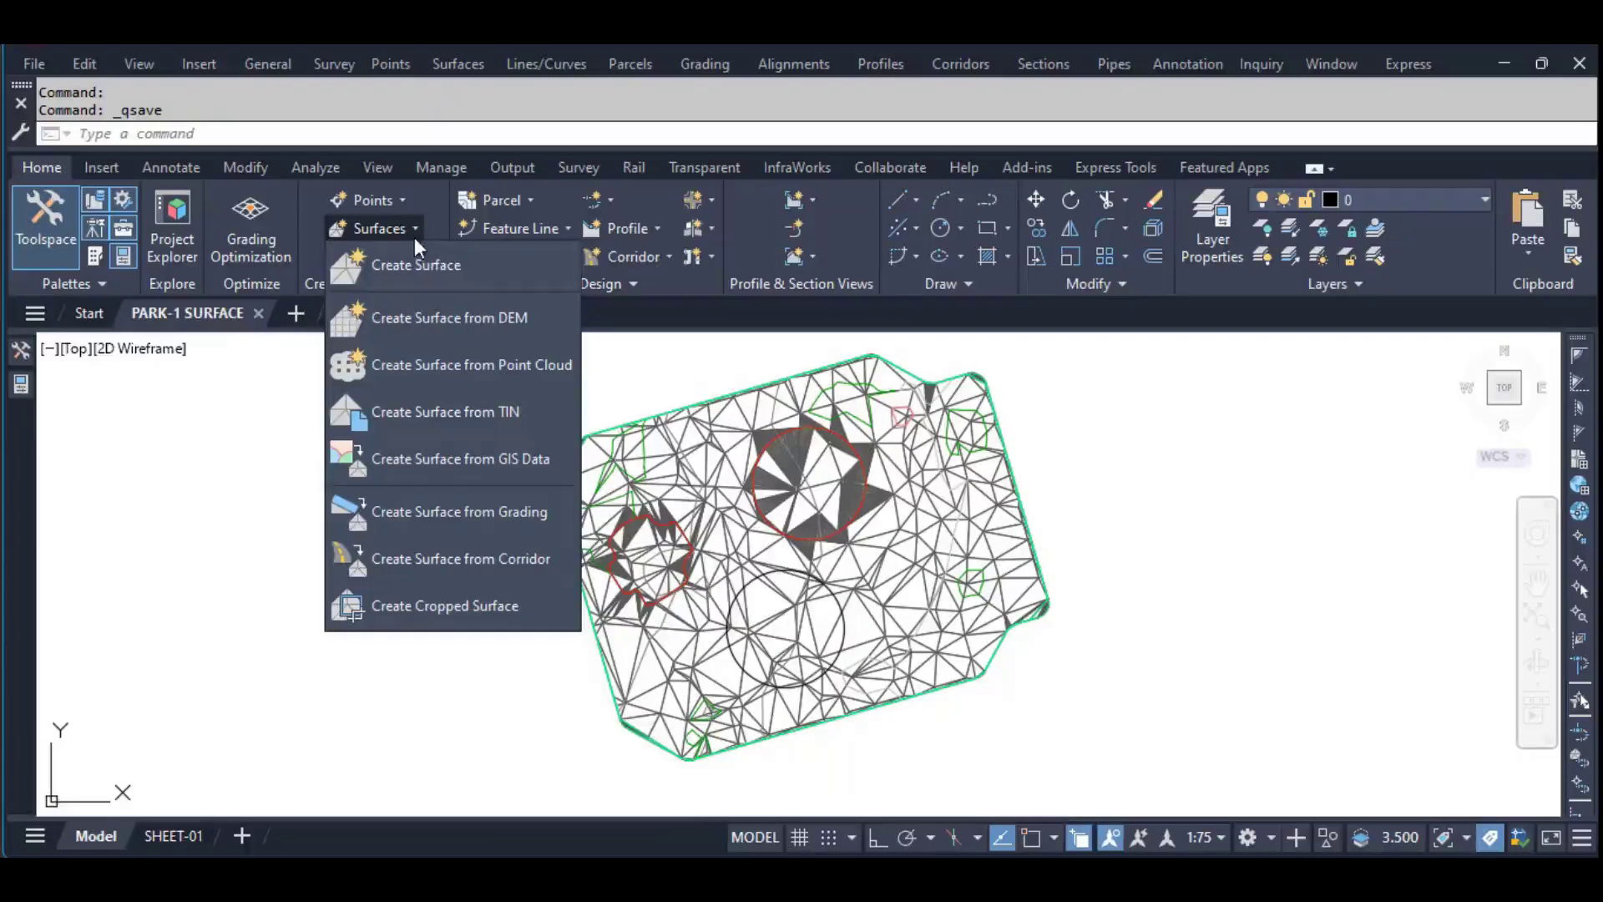
{"action": "left_click", "coordinate": [486, 607]}
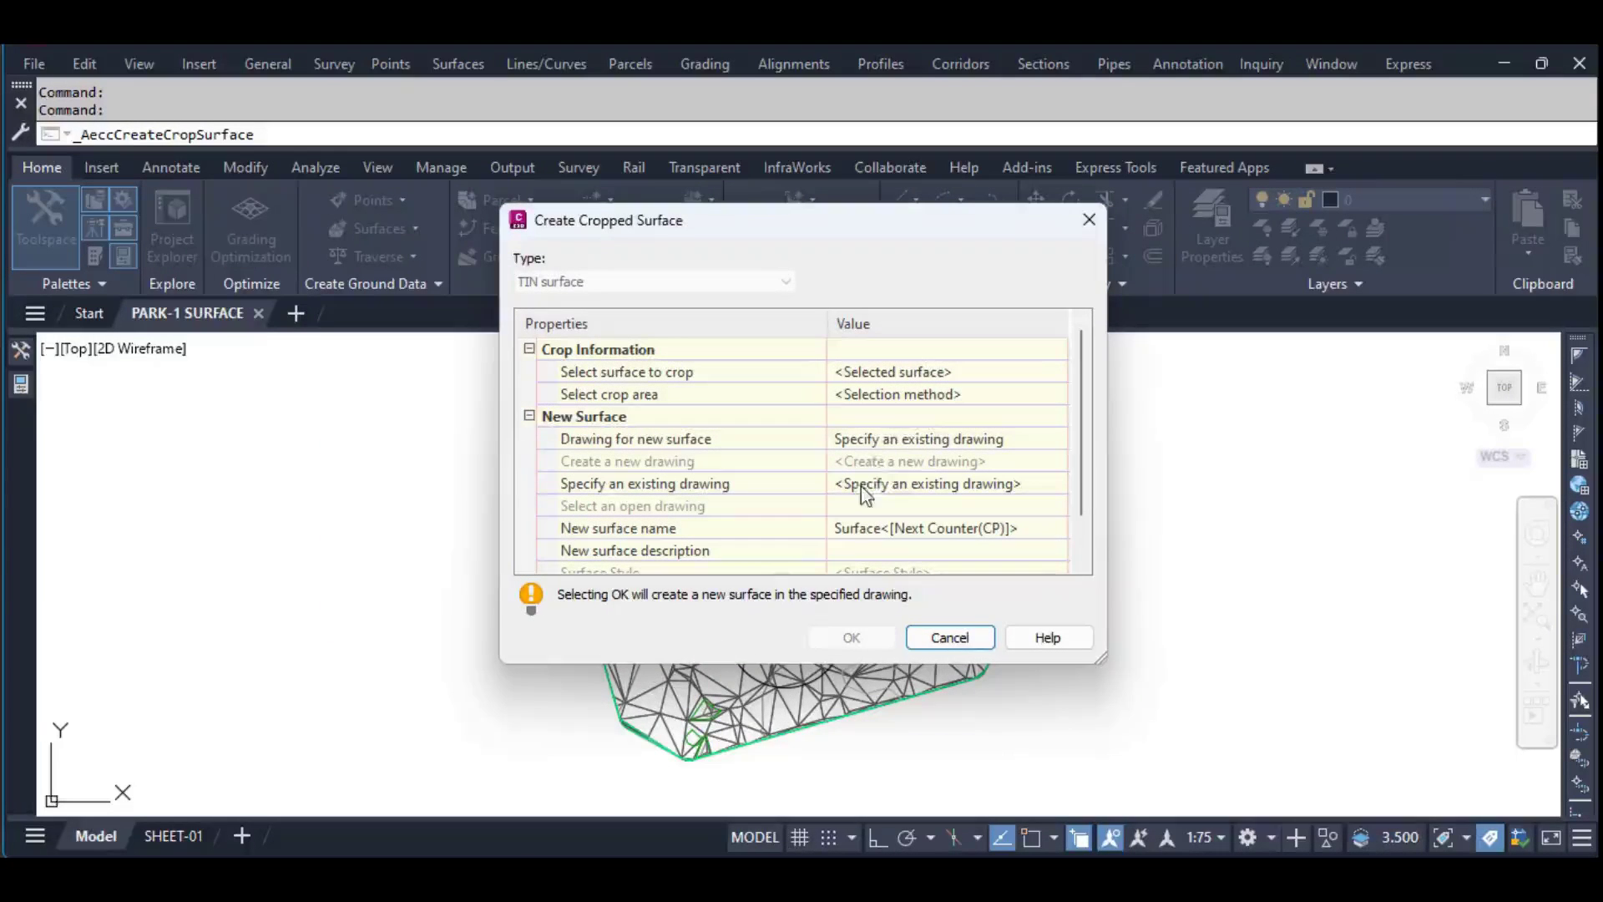
{"action": "left_click", "coordinate": [952, 372]}
{"action": "left_click", "coordinate": [1057, 372]}
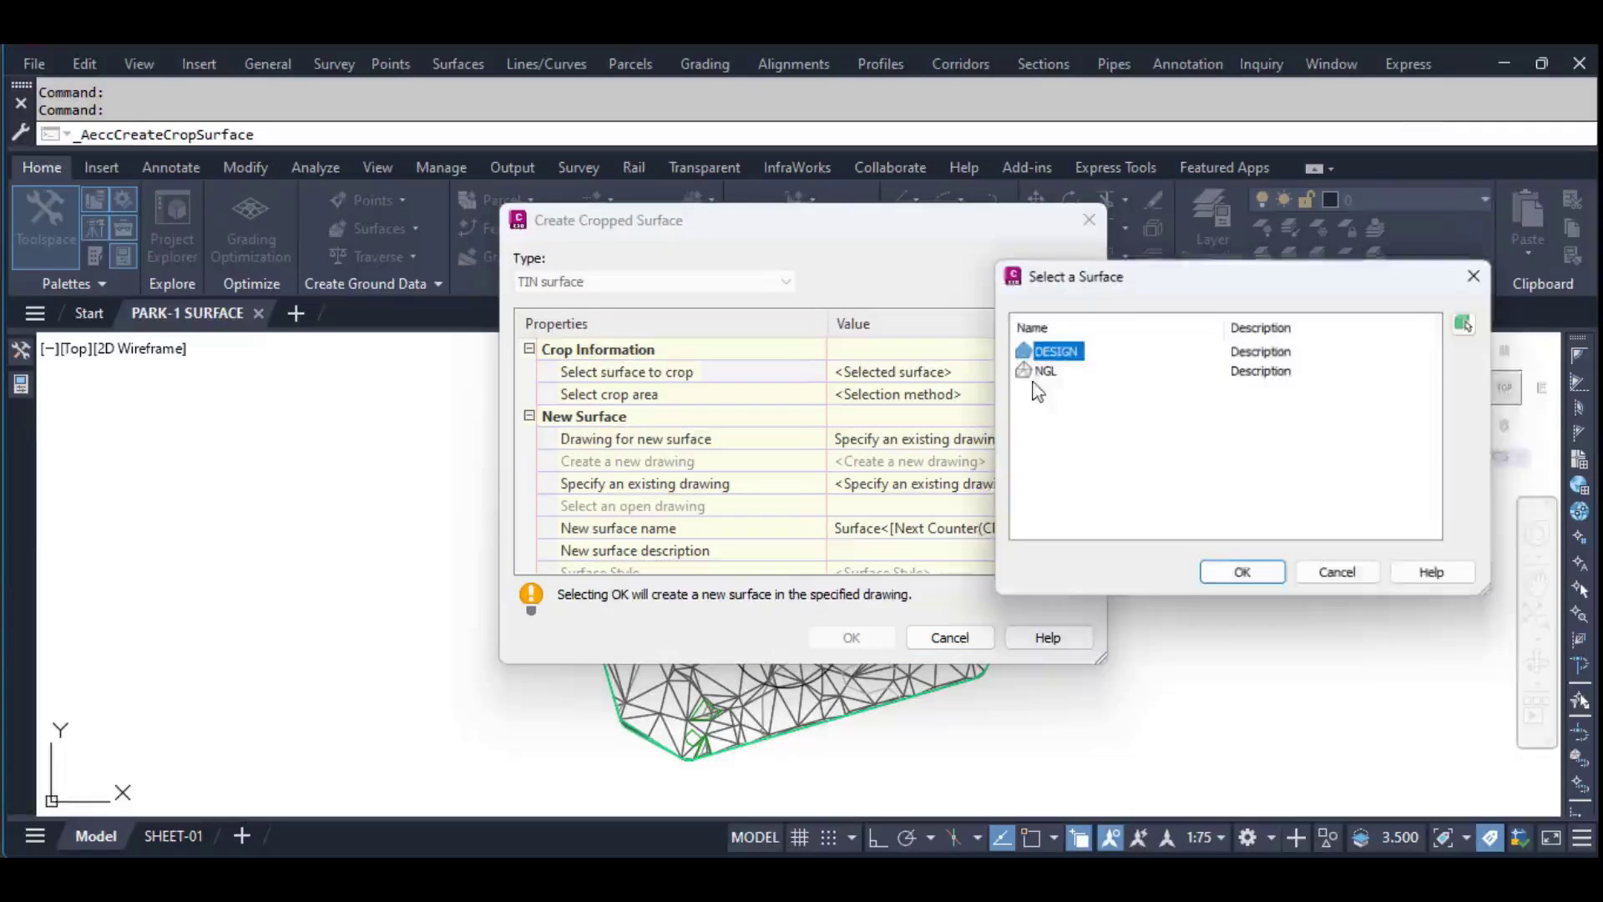
{"action": "left_click", "coordinate": [1245, 579]}
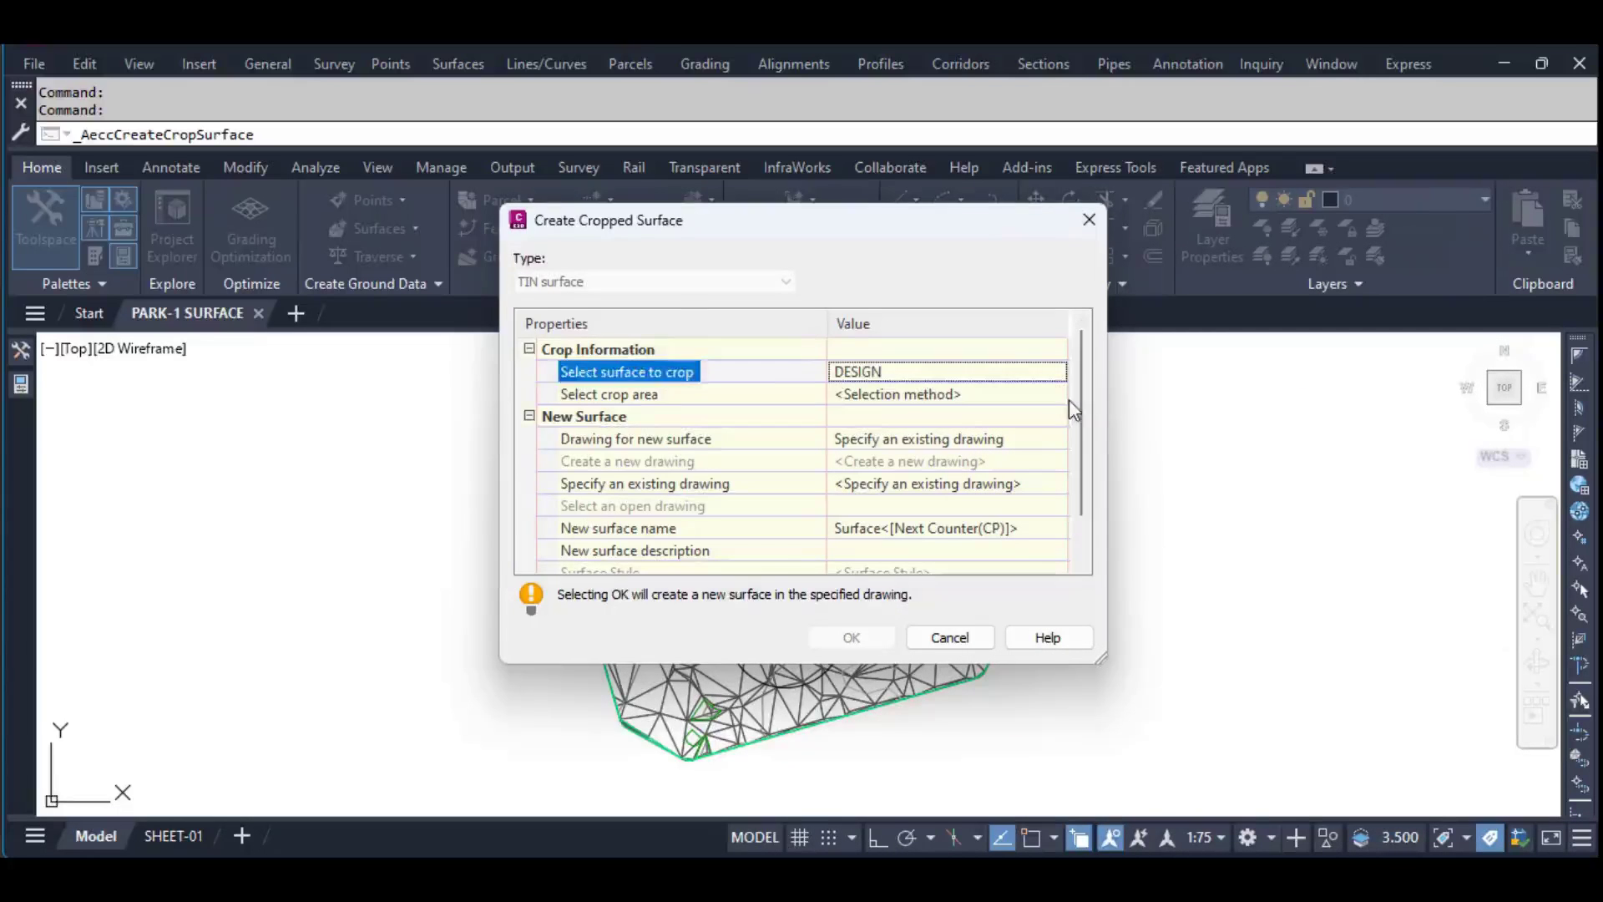
Set the crop area to the drawn circle object, keeping the area inside it
{"action": "left_click", "coordinate": [1061, 400]}
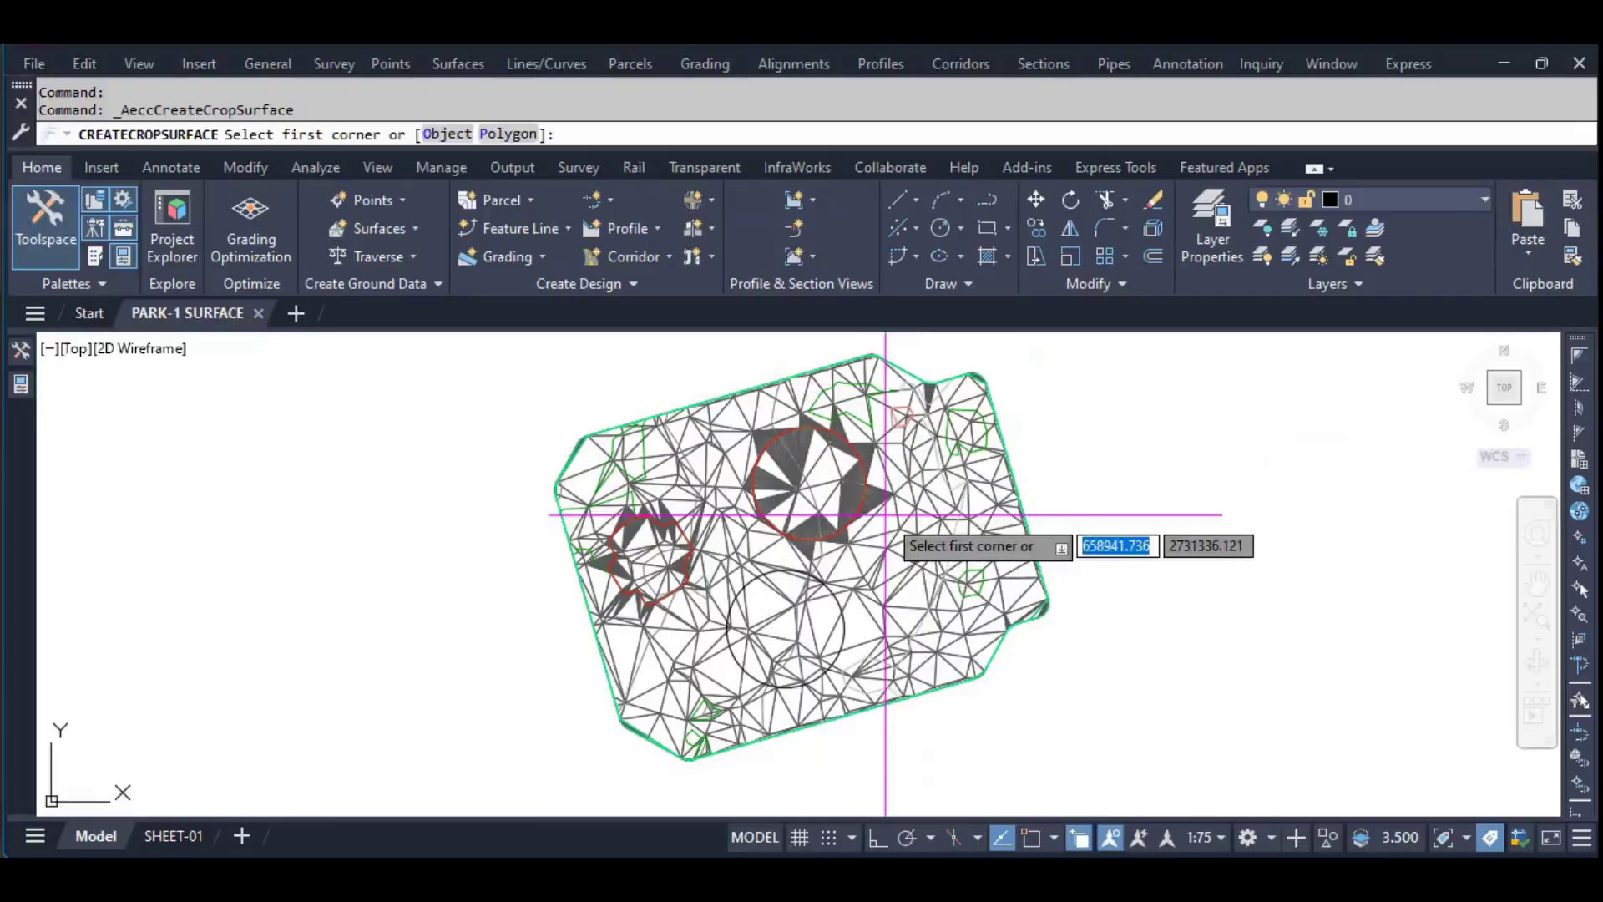
{"action": "left_click", "coordinate": [434, 140]}
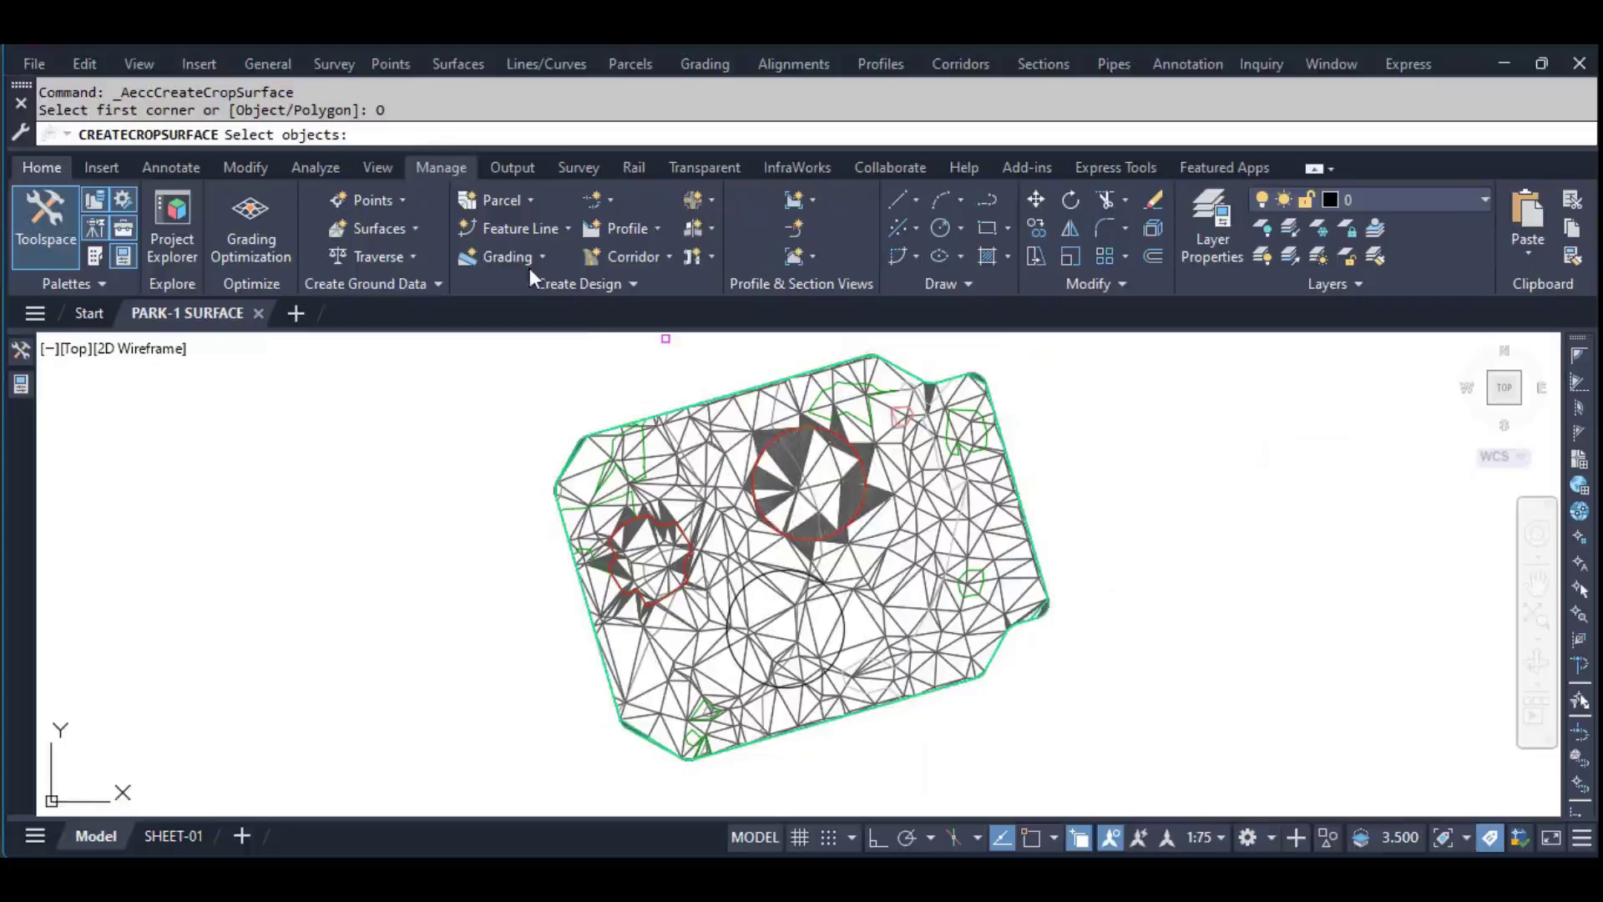
{"action": "left_click", "coordinate": [844, 626]}
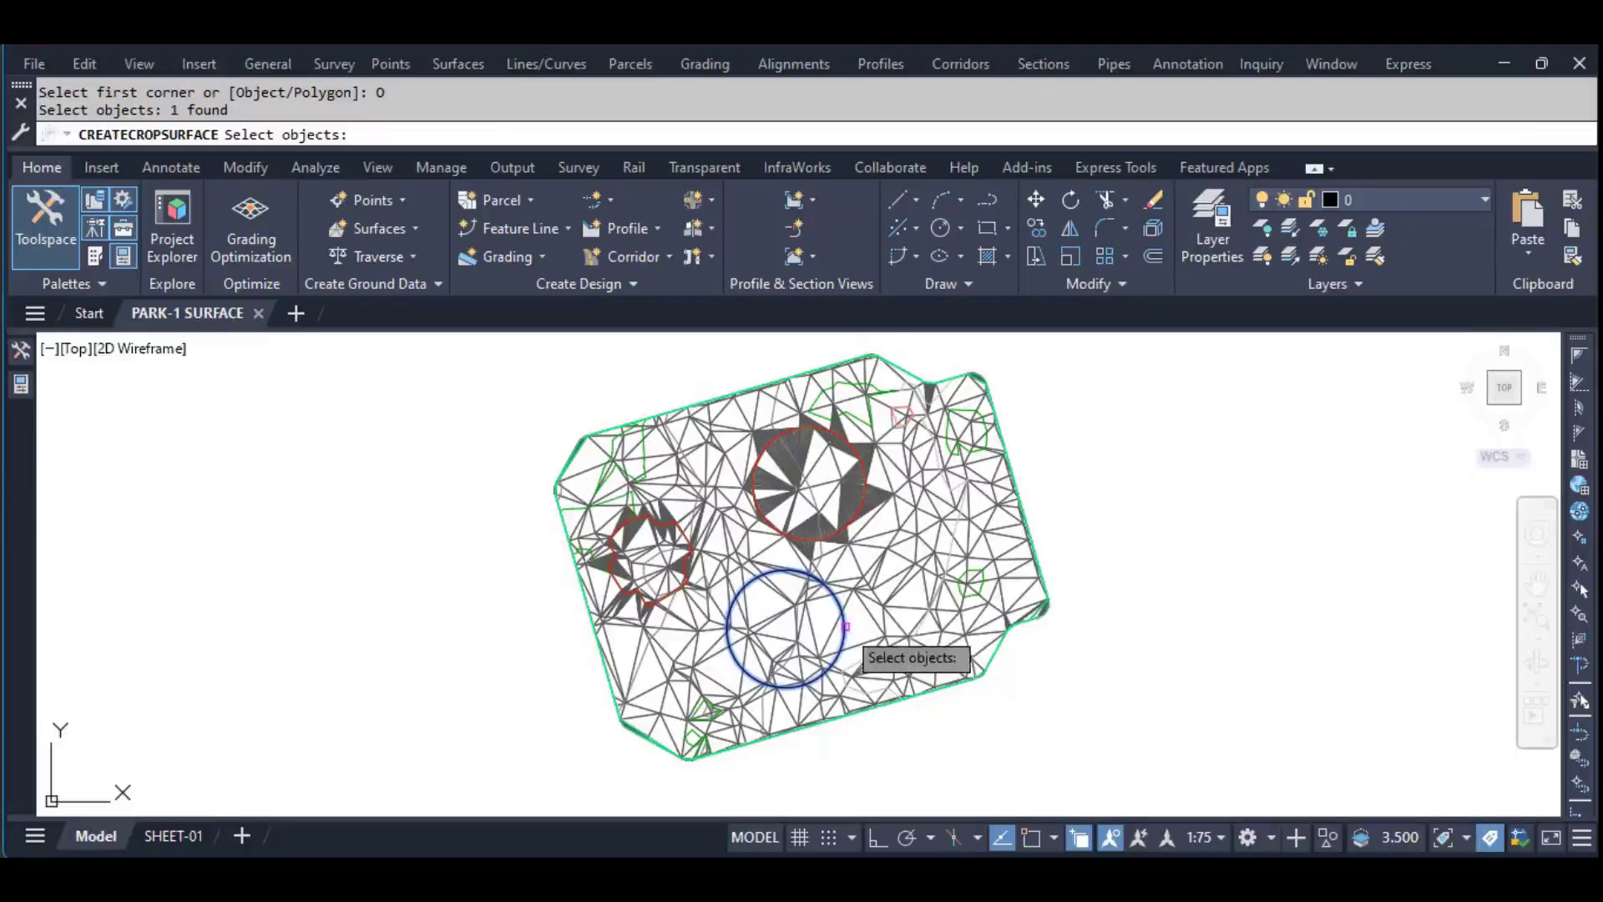
{"action": "key", "text": "Return"}
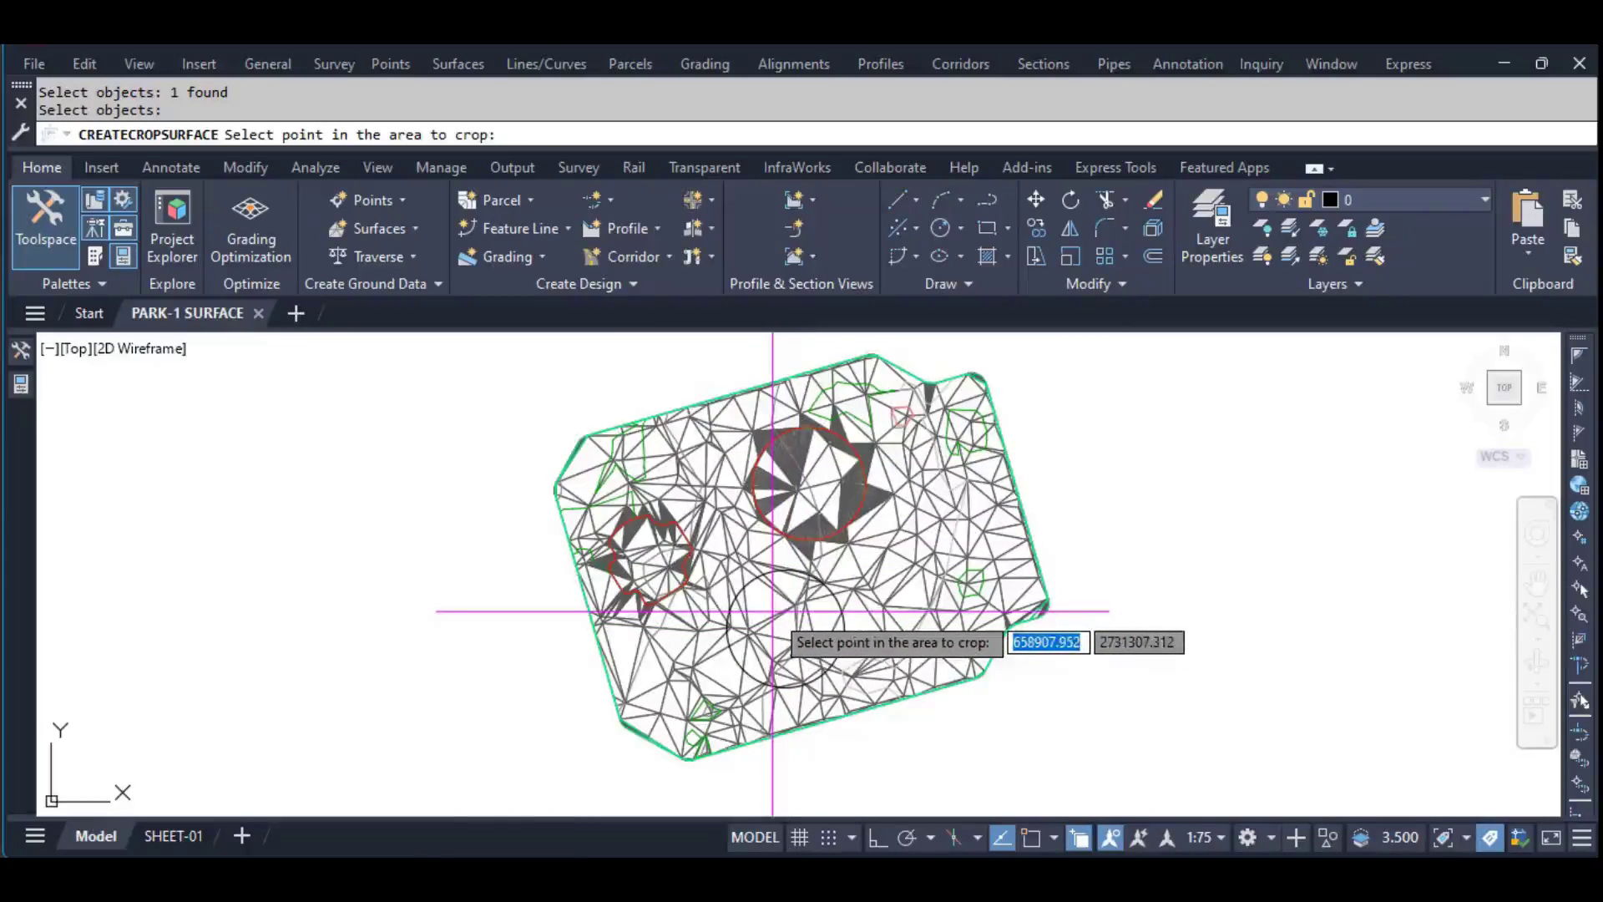
{"action": "left_click", "coordinate": [769, 637]}
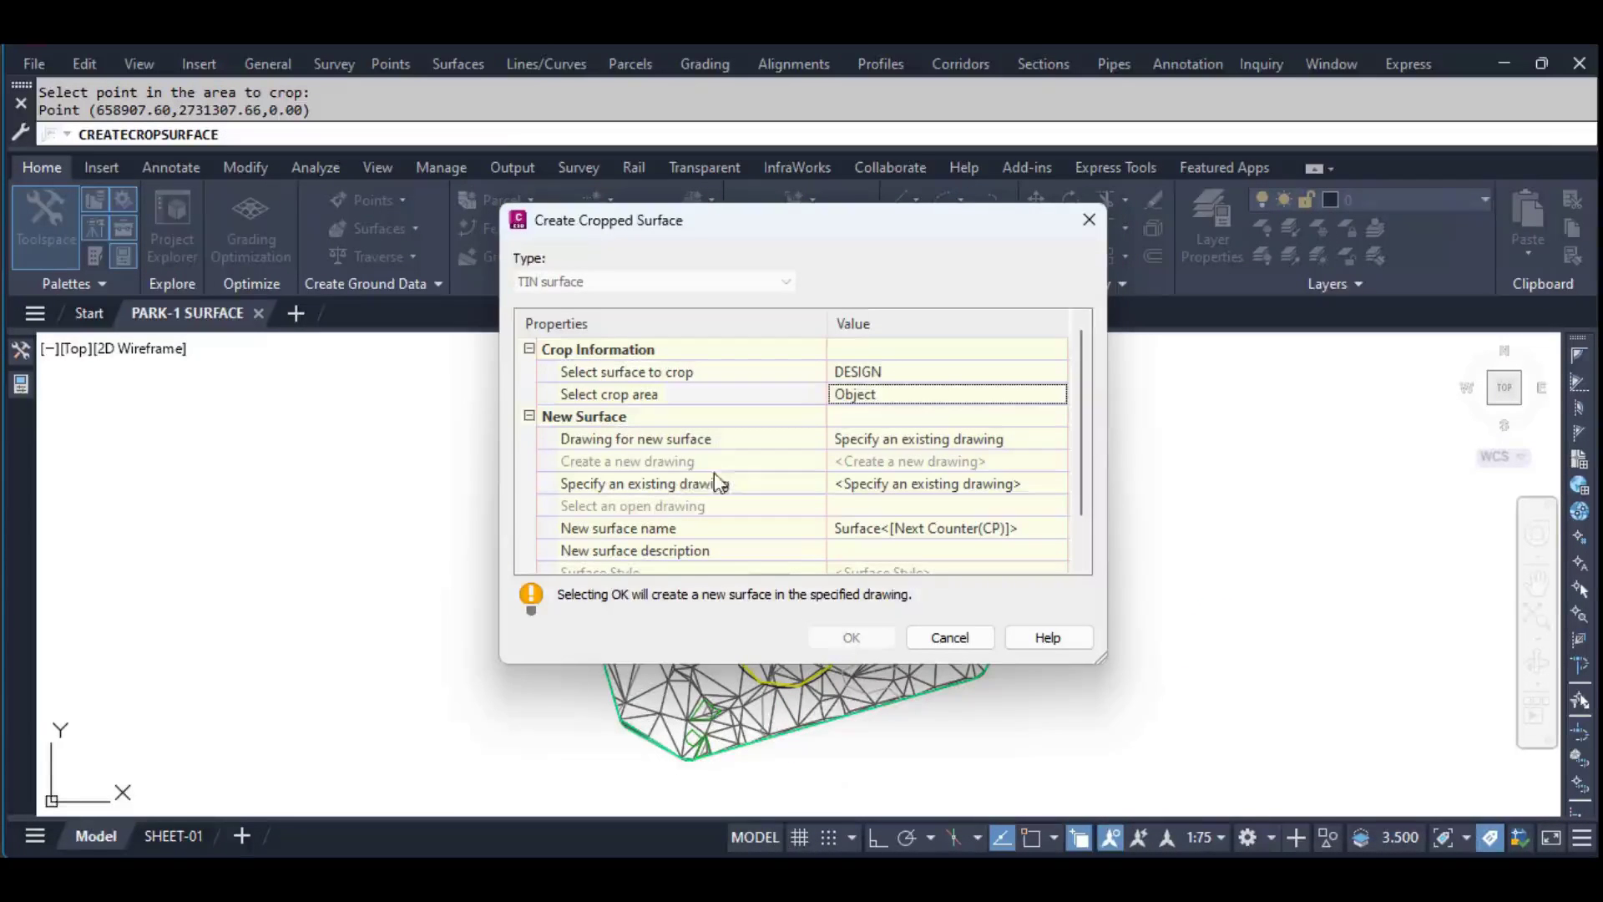
Send the cropped surface to a new drawing from the _Autodesk Civil 3D (Metric) NCS template
{"action": "left_click", "coordinate": [994, 439]}
{"action": "left_click", "coordinate": [932, 464]}
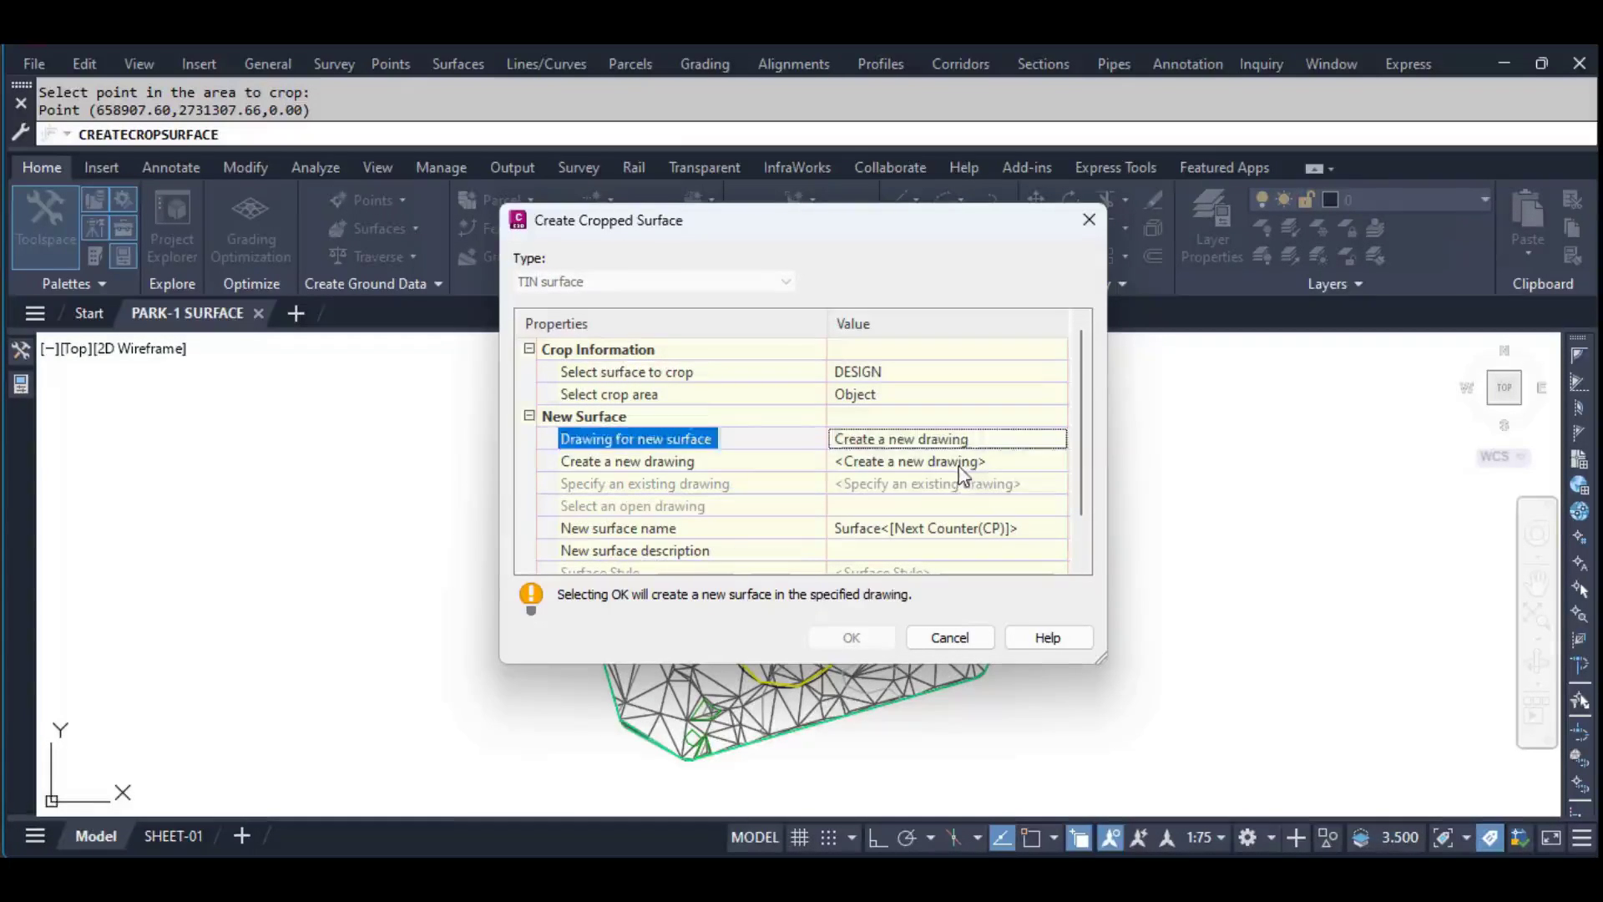
{"action": "left_click", "coordinate": [961, 464]}
{"action": "left_click", "coordinate": [1057, 461]}
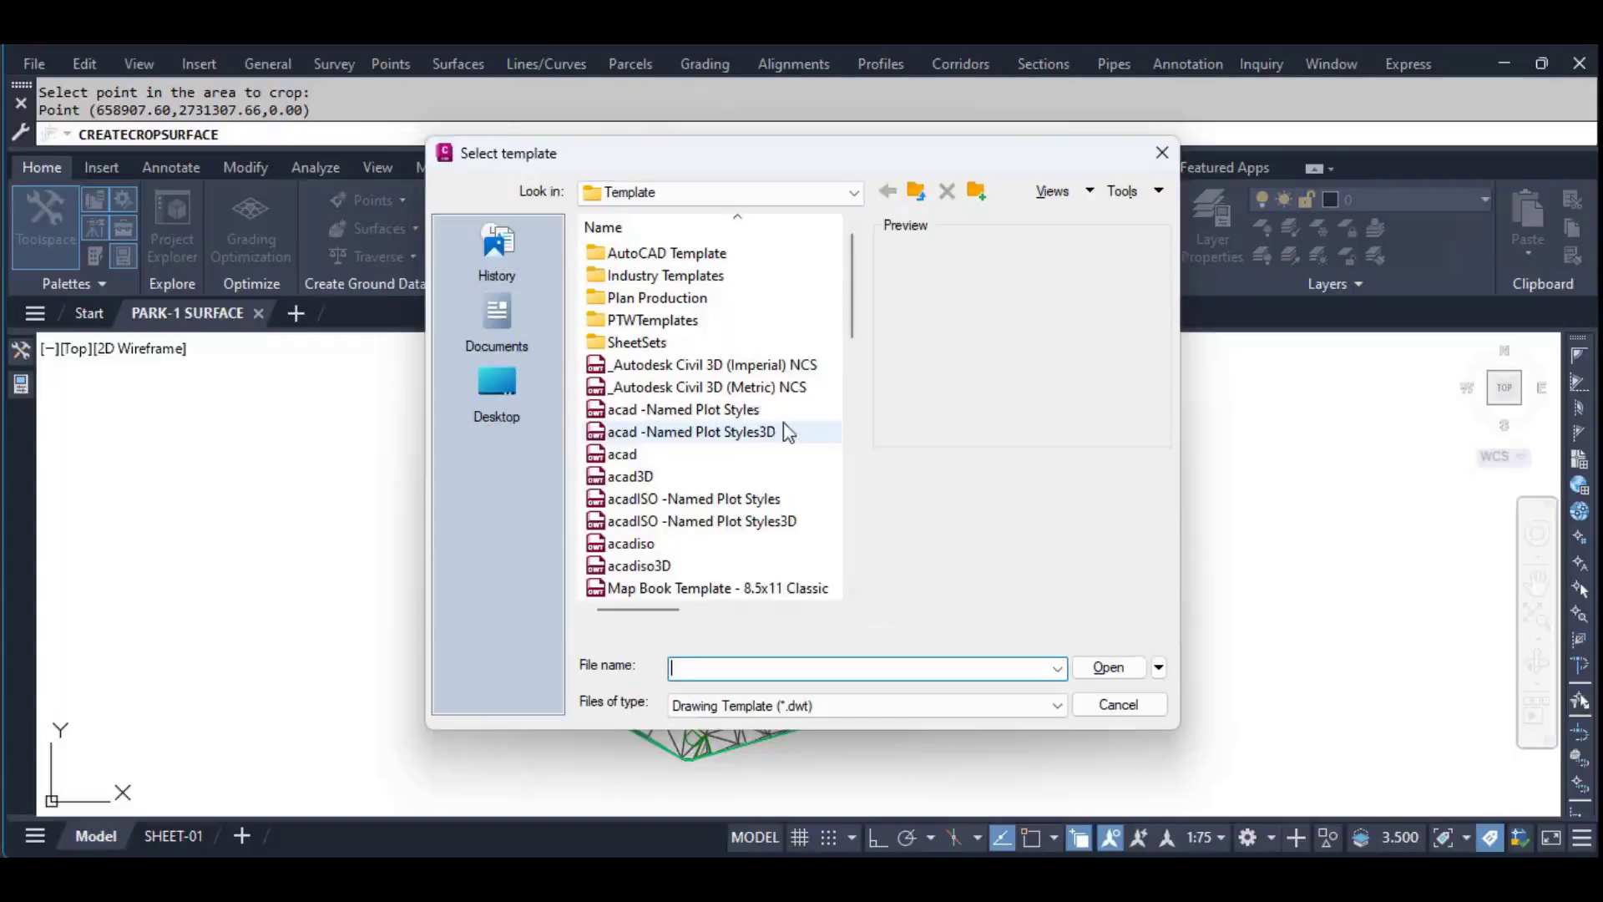
{"action": "left_click", "coordinate": [718, 387]}
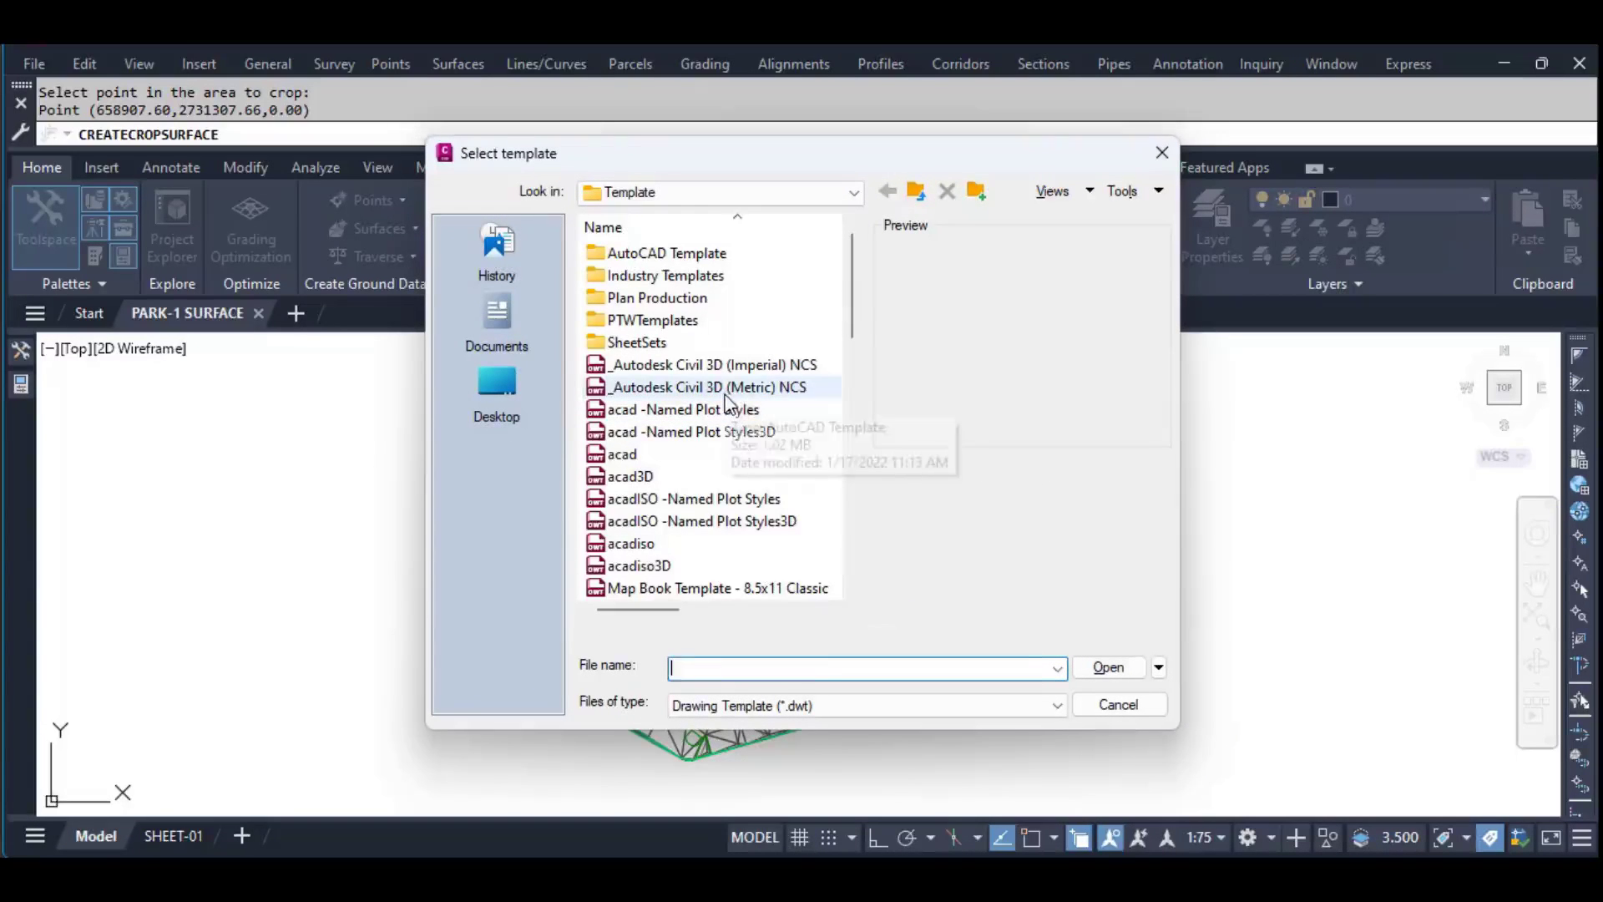
{"action": "left_click", "coordinate": [1109, 668]}
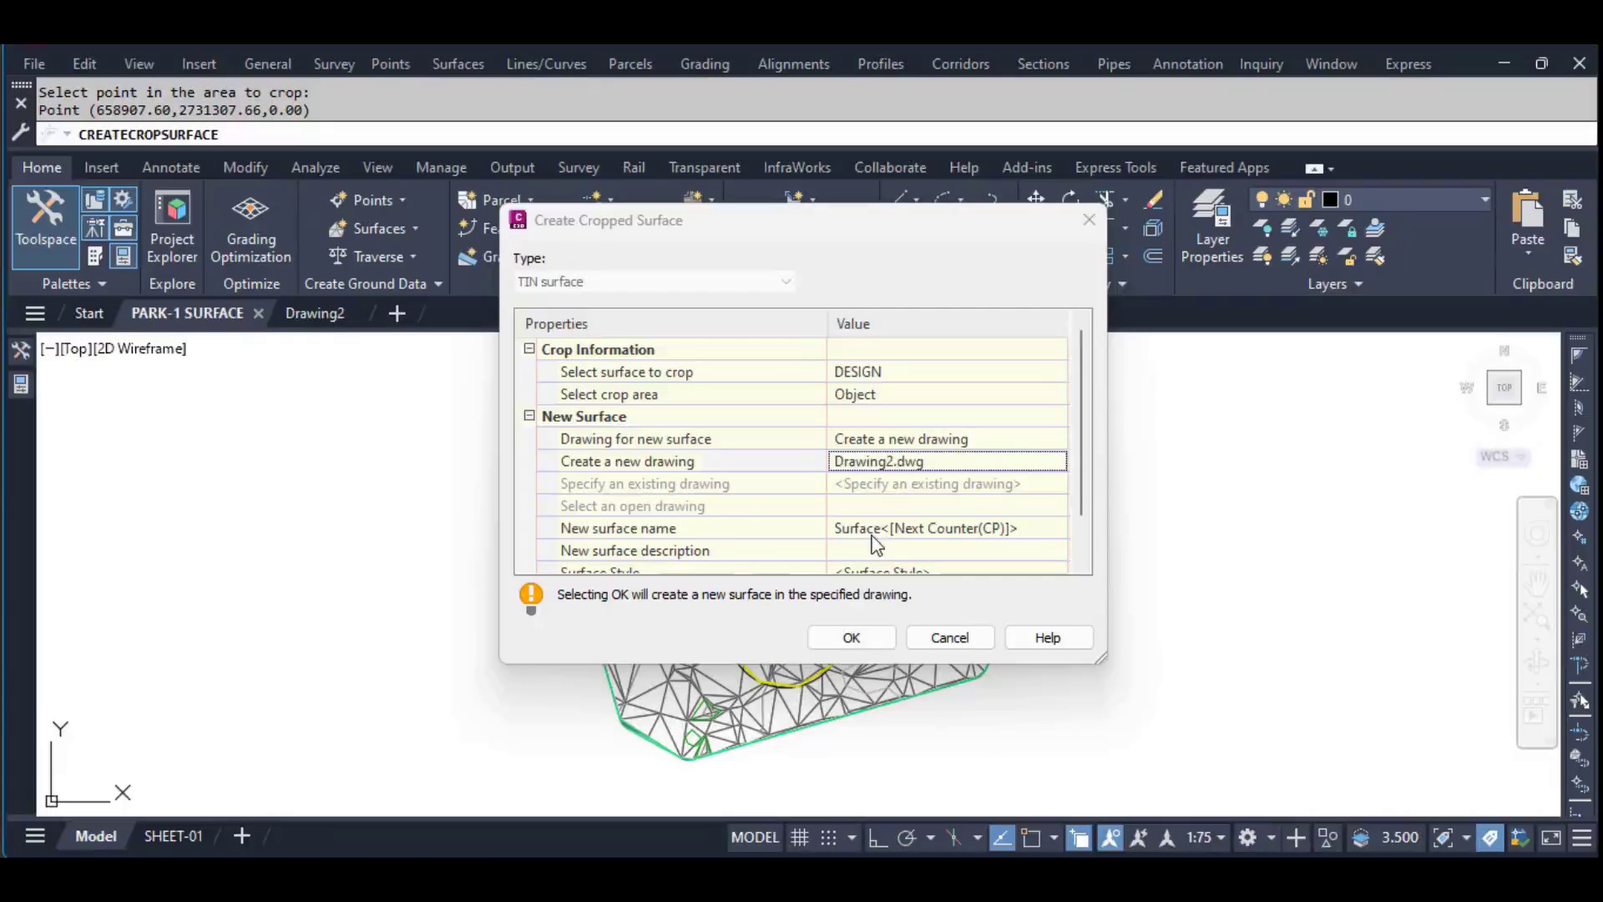
Append 123 to the surface name and set its style to Elevation Banding (2D)
{"action": "left_click", "coordinate": [1042, 534]}
{"action": "type", "text": "123"}
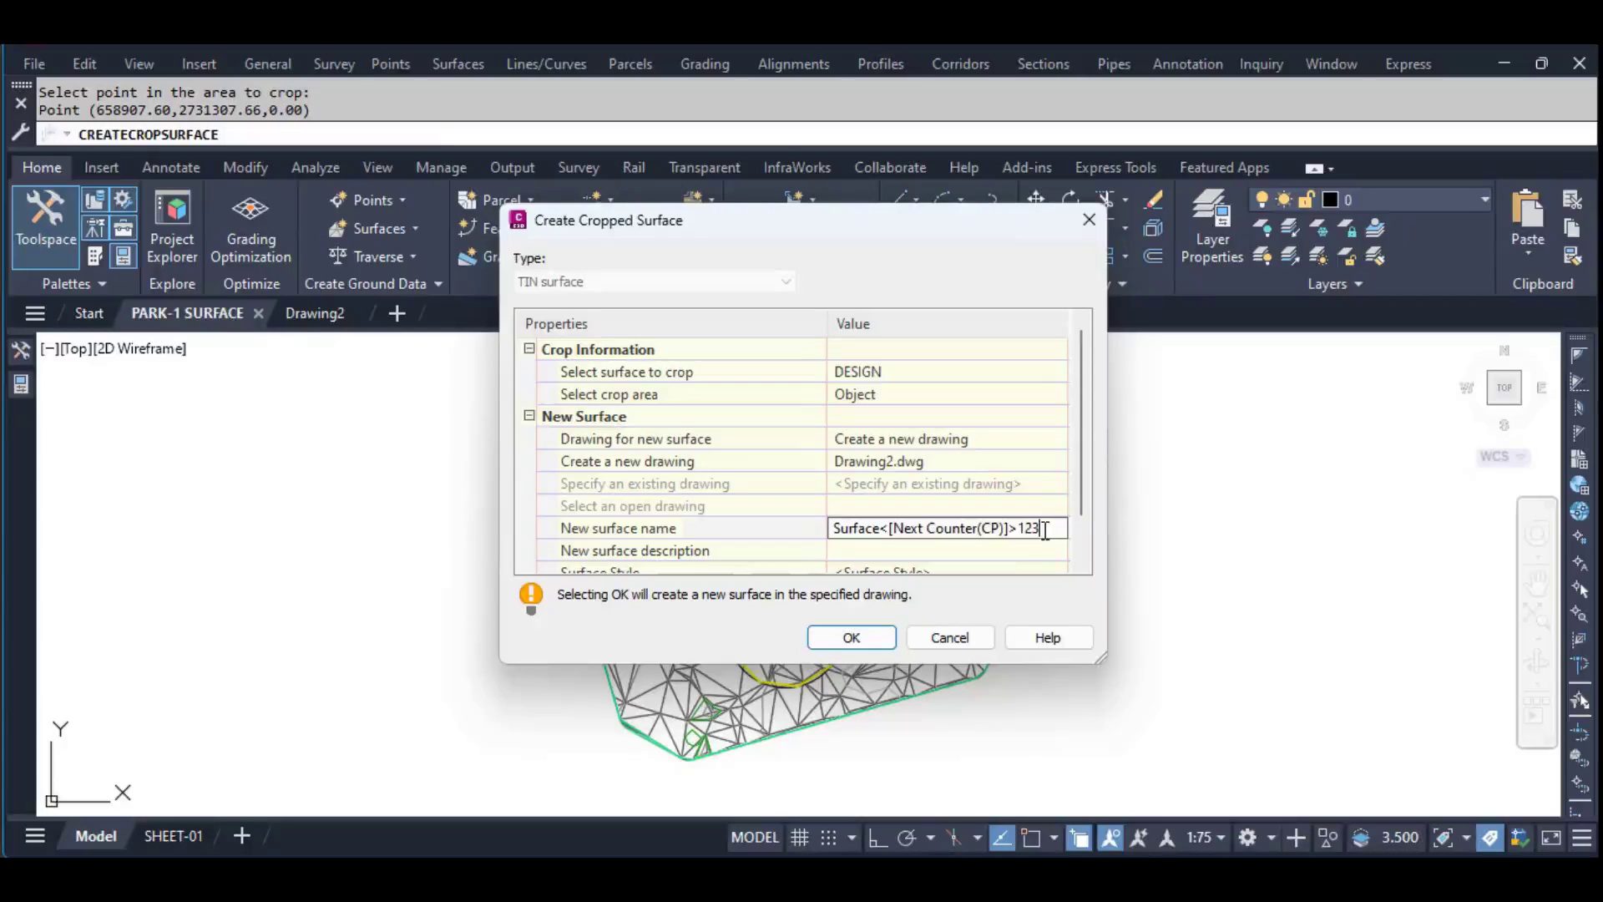
{"action": "left_click_drag", "start_coordinate": [1083, 509], "coordinate": [1085, 544]}
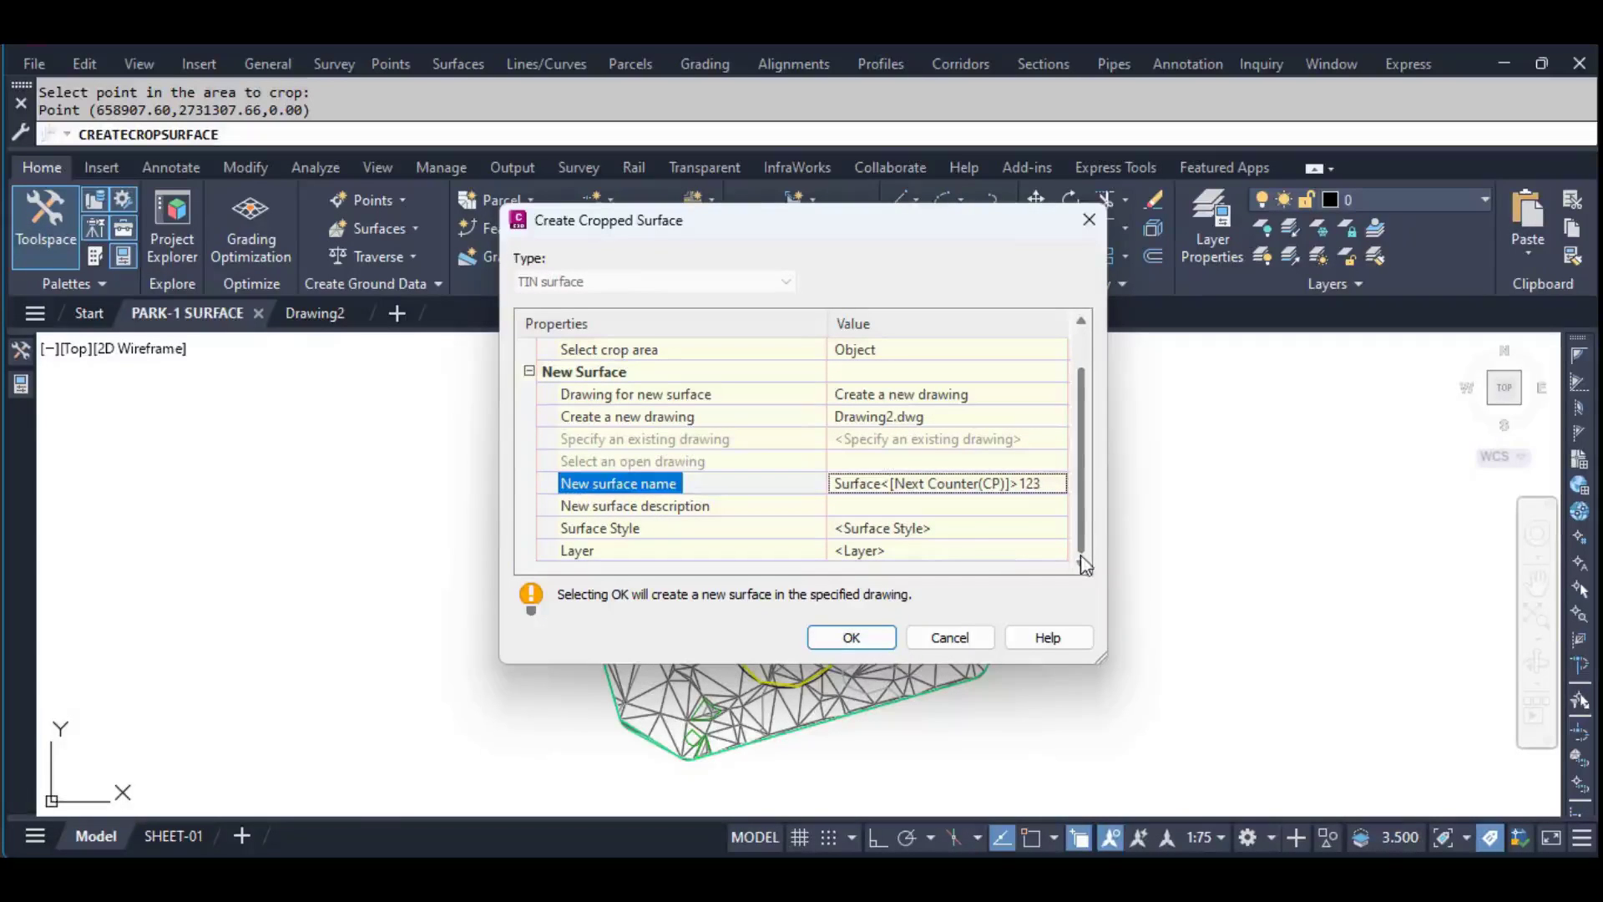
{"action": "left_click", "coordinate": [966, 528]}
{"action": "left_click", "coordinate": [1055, 532]}
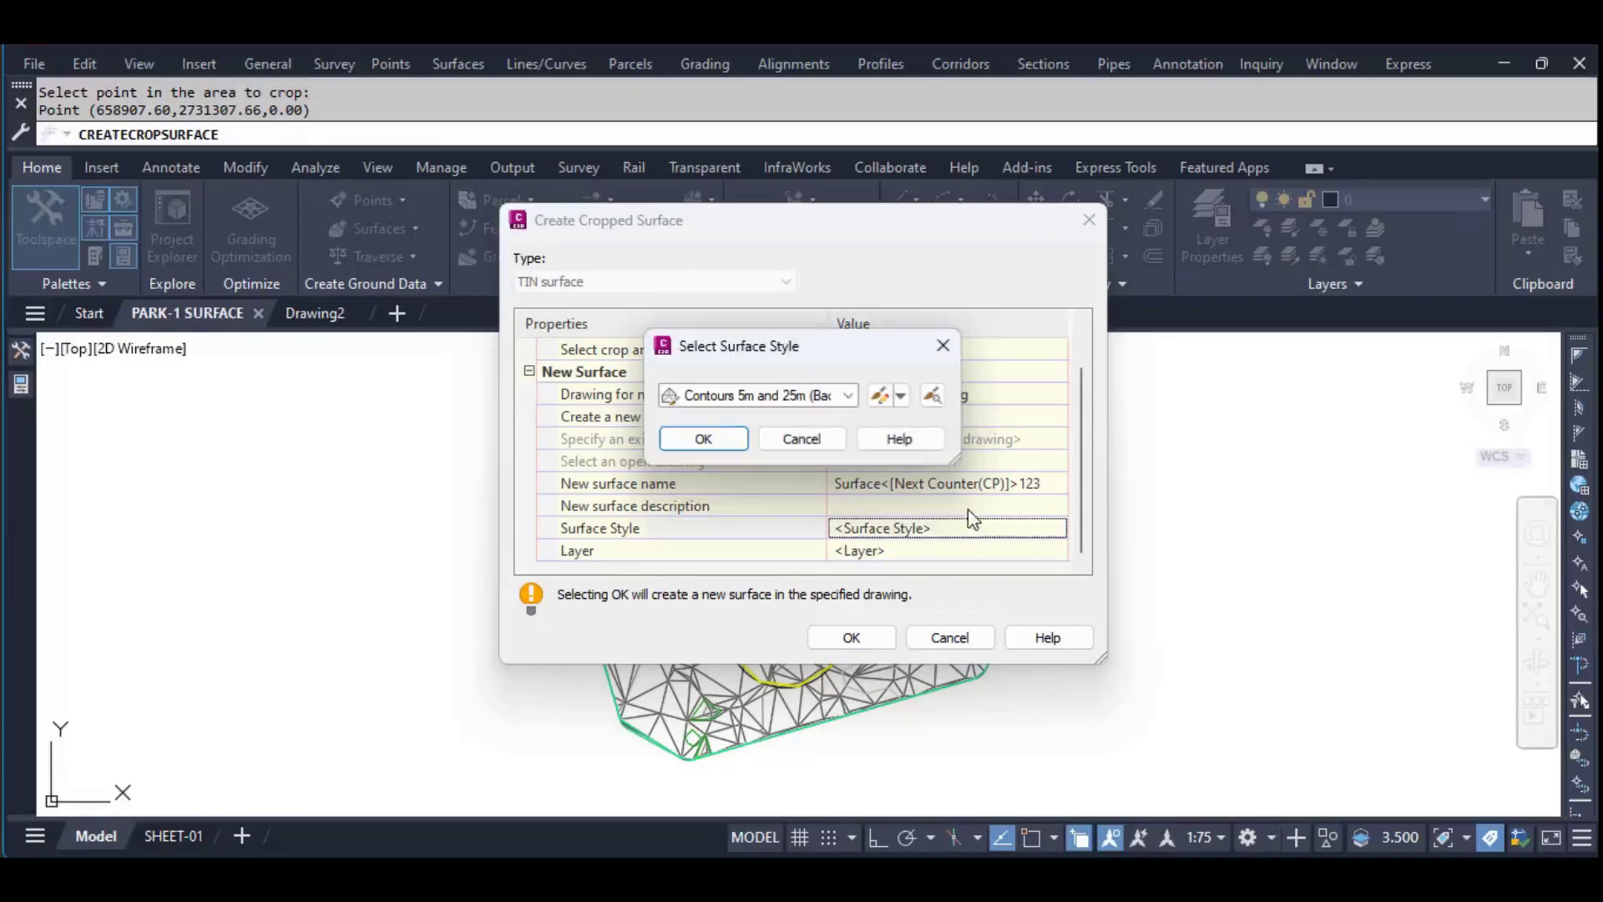
{"action": "left_click", "coordinate": [795, 404]}
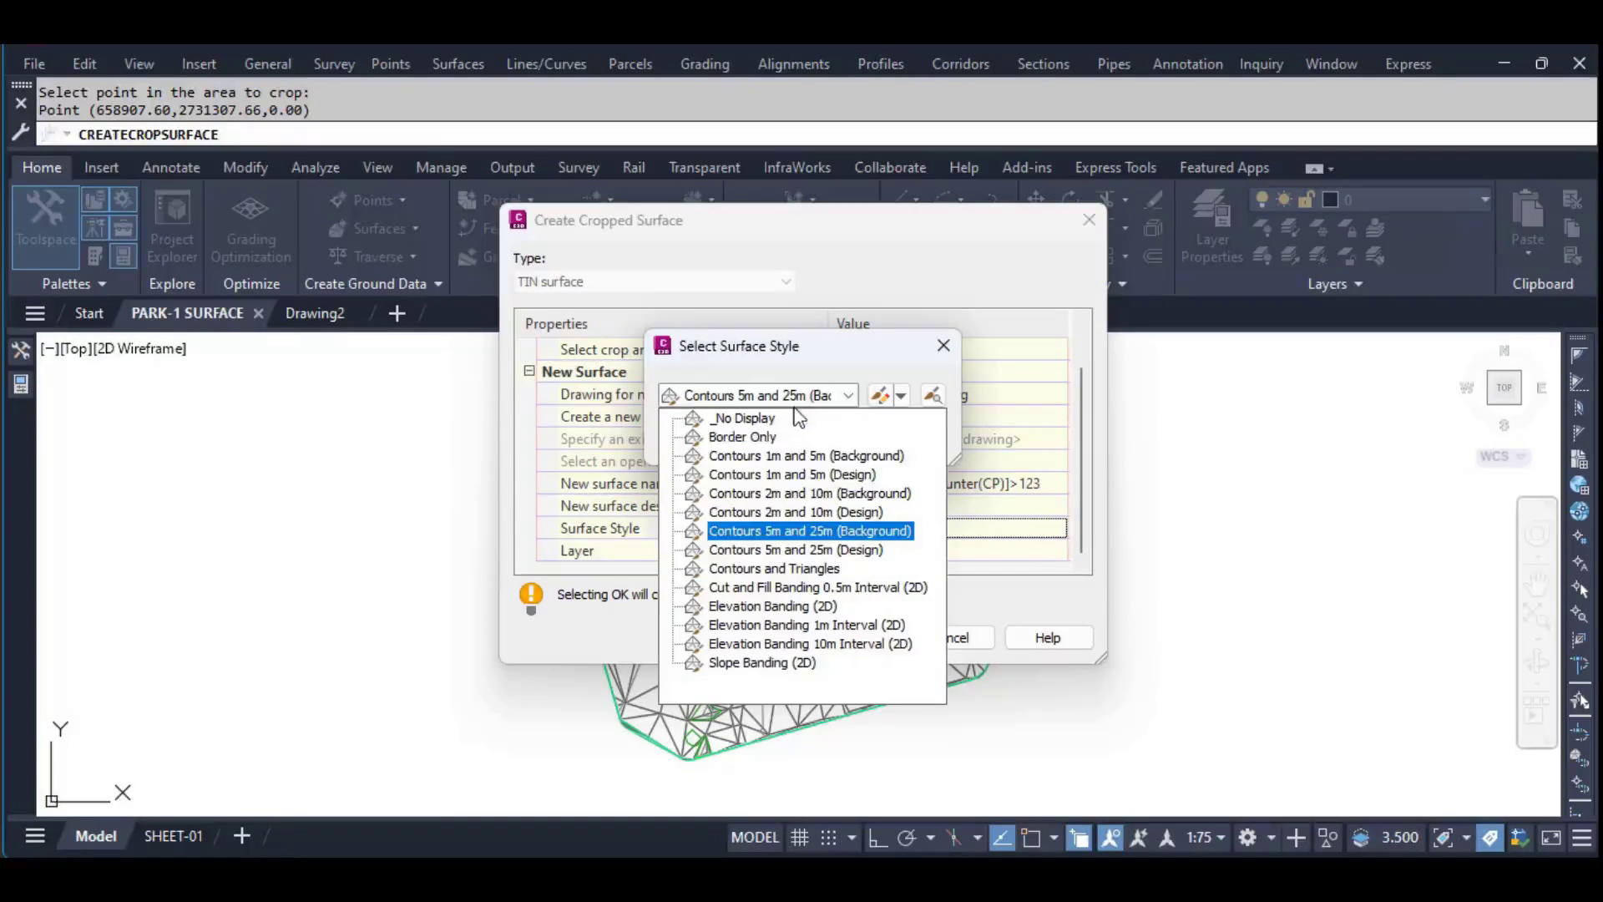
{"action": "left_click", "coordinate": [802, 614]}
{"action": "left_click", "coordinate": [728, 445]}
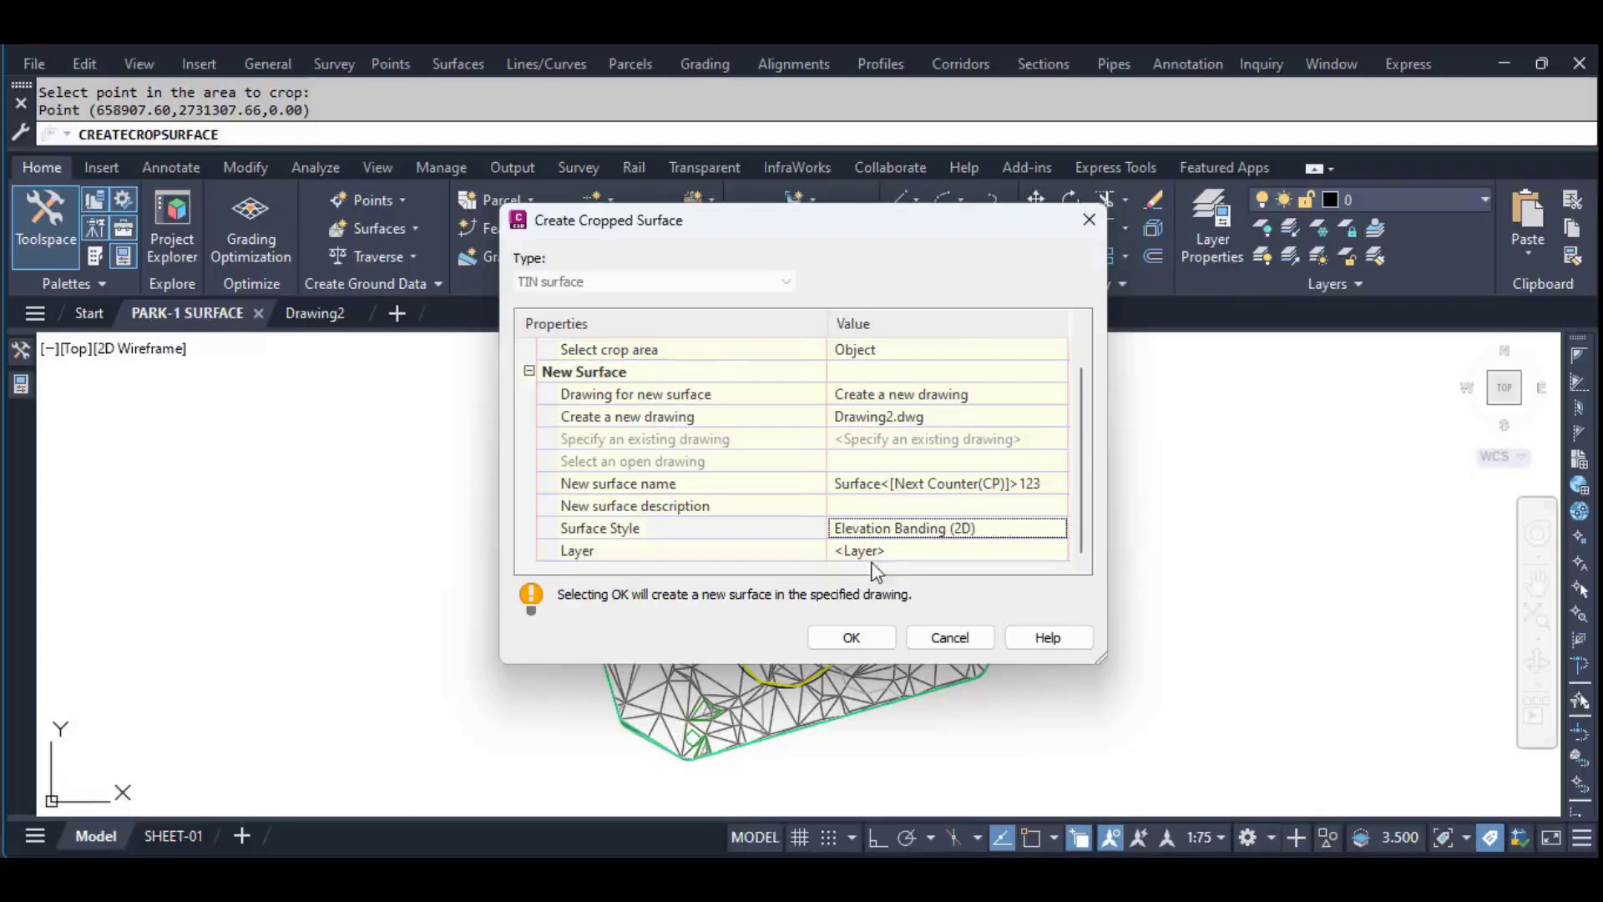
Put the new surface on layer 0 and create the cropped surface
{"action": "left_click", "coordinate": [857, 552]}
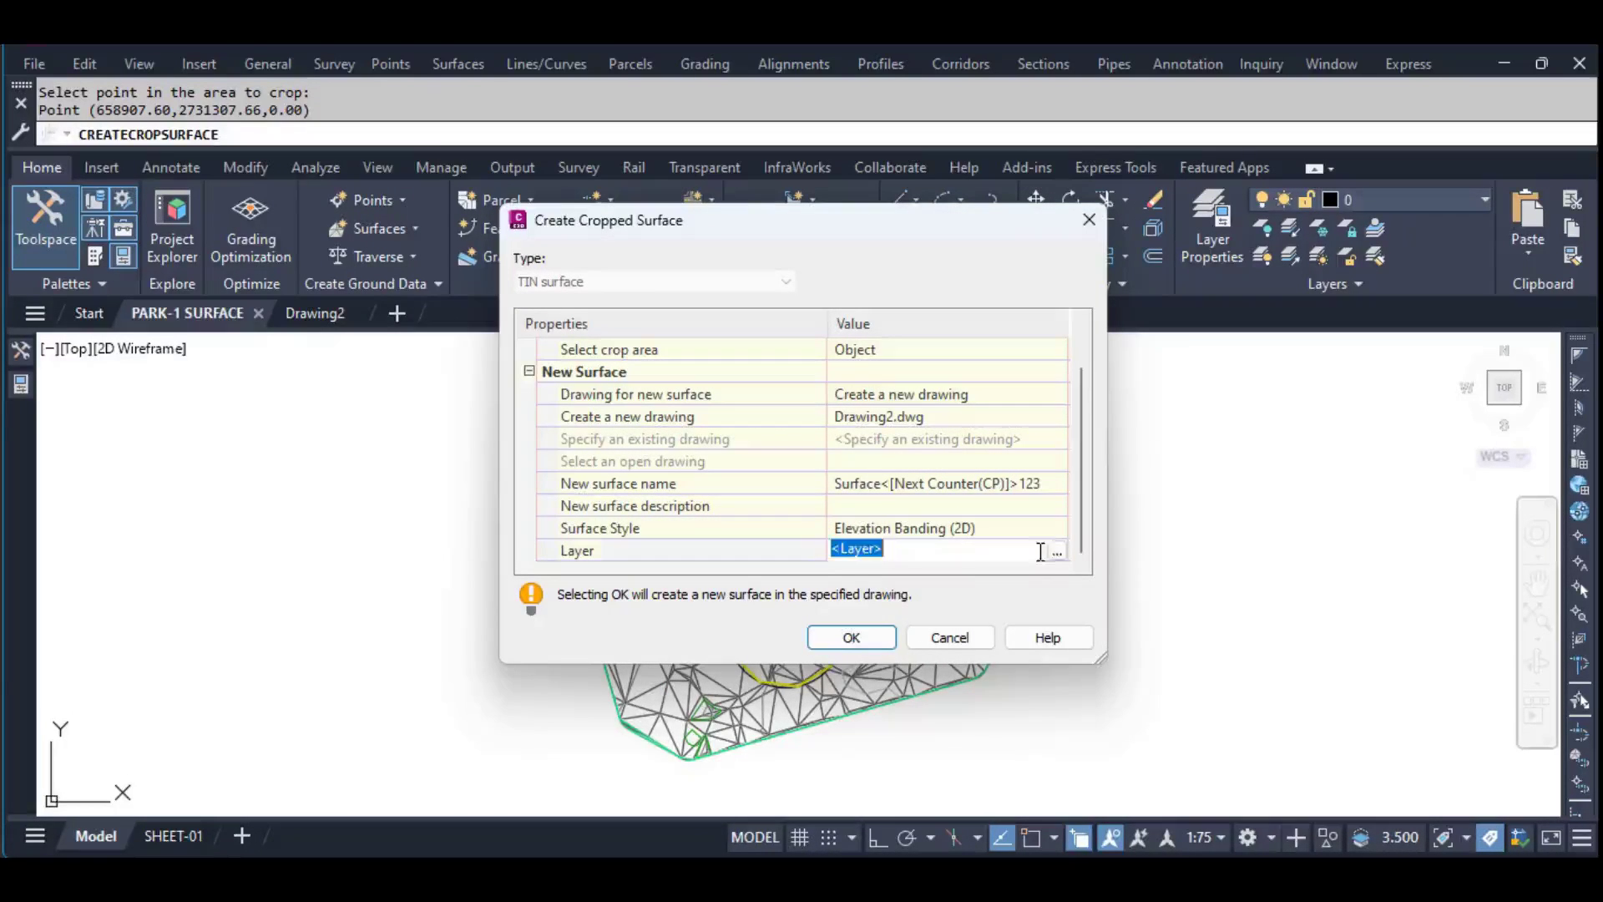
{"action": "left_click", "coordinate": [1057, 551]}
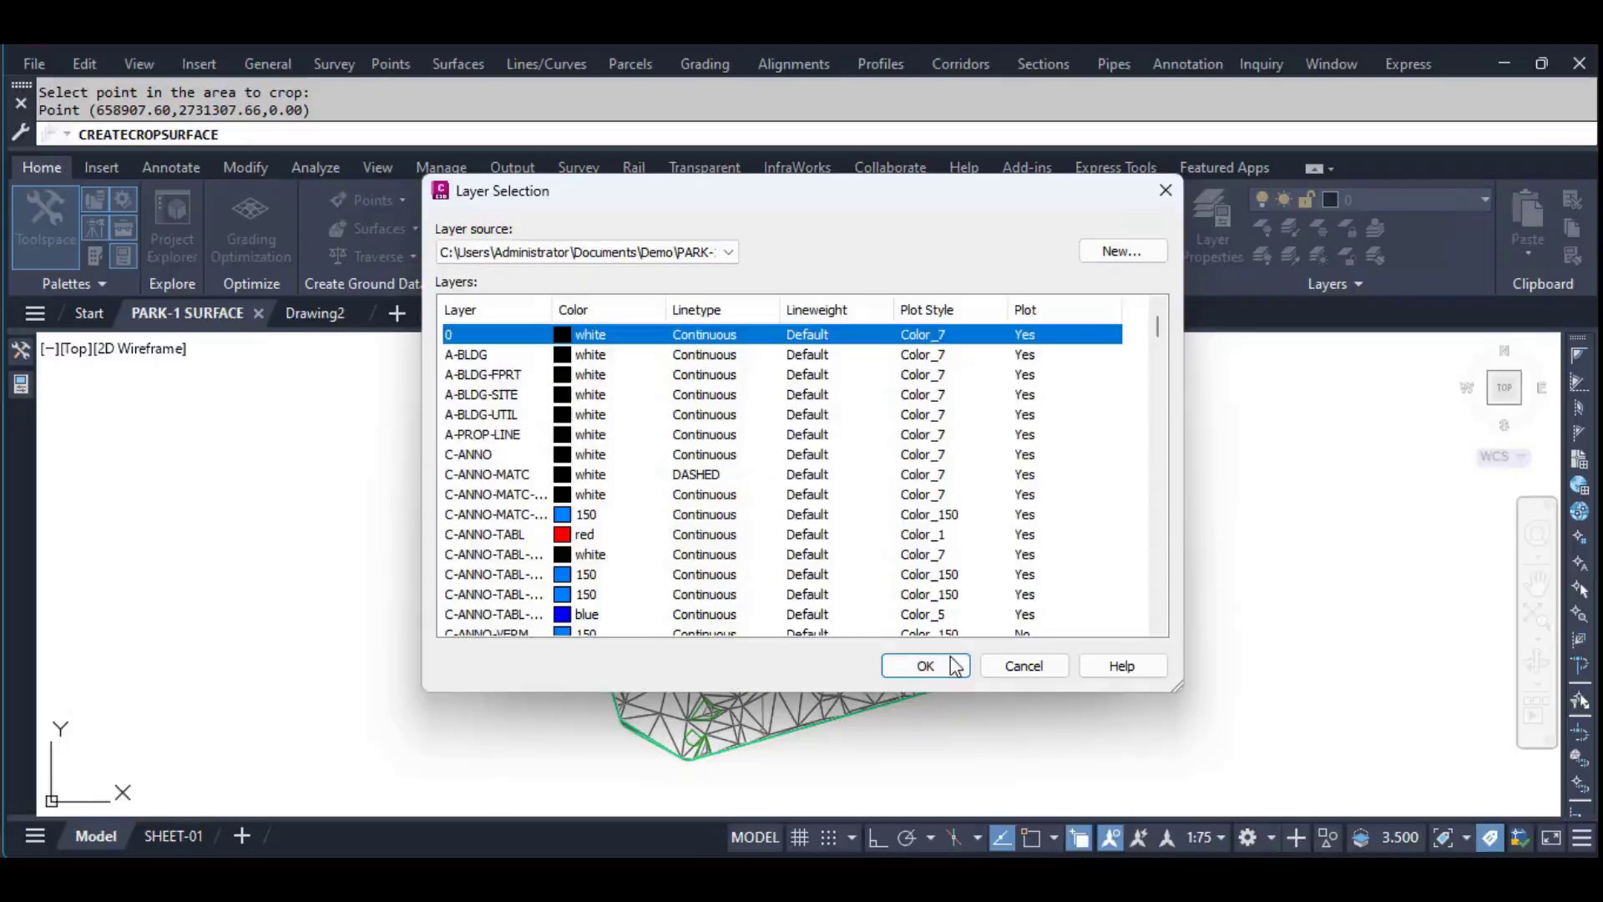
{"action": "left_click", "coordinate": [925, 666]}
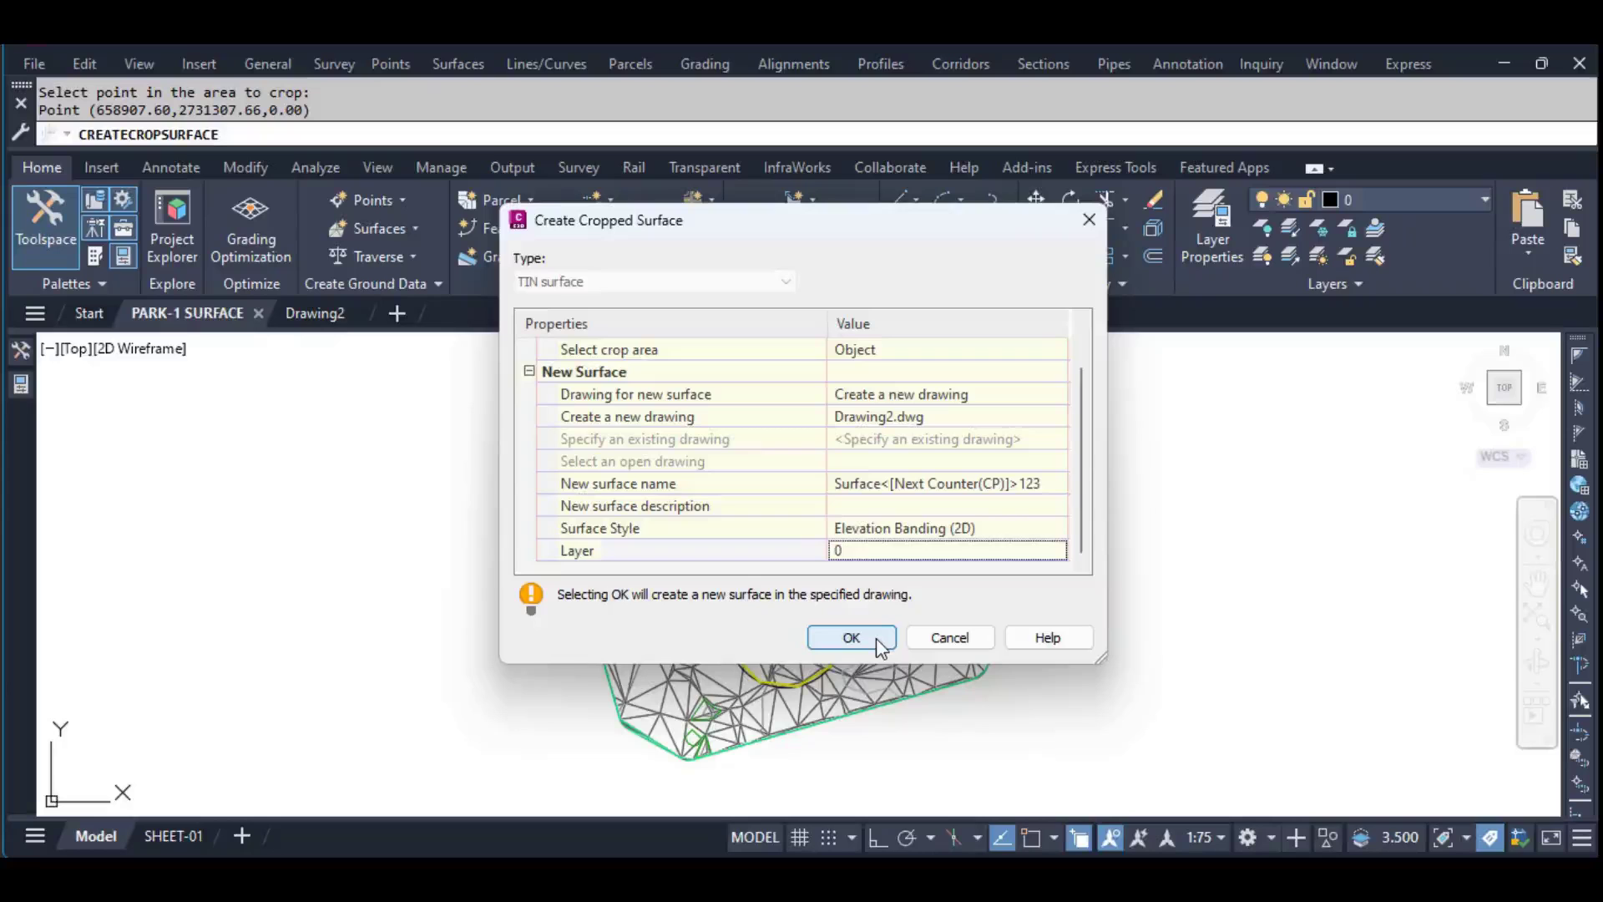
{"action": "left_click", "coordinate": [877, 641]}
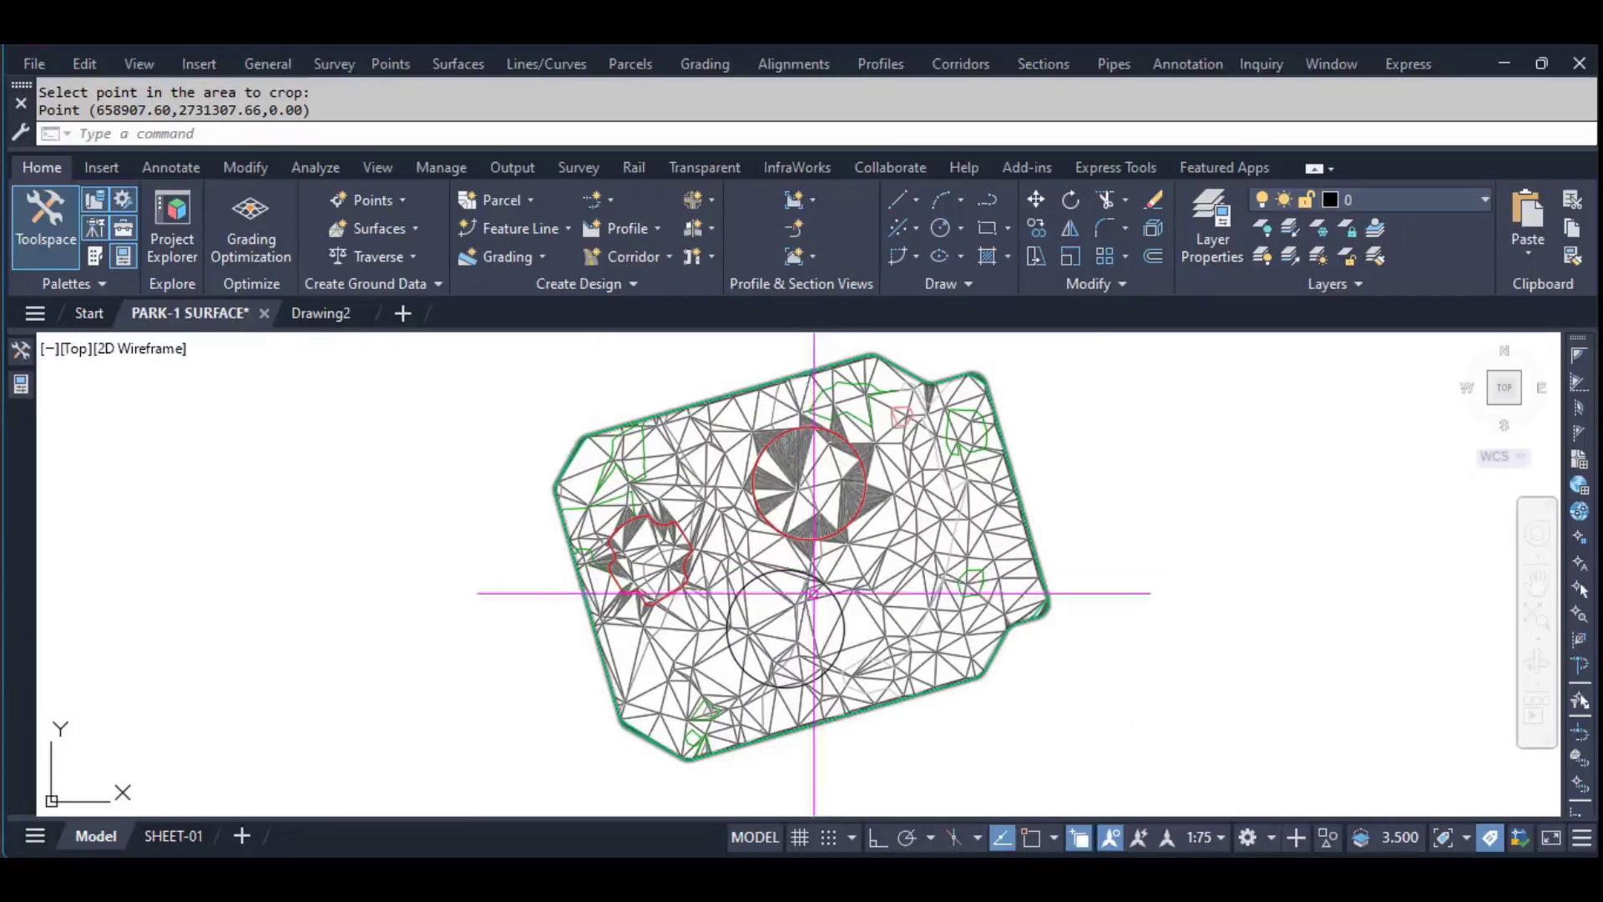
In Drawing2, zoom to extents, erase cropped surface Surface6123, then return to PARK-1 SURFACE
{"action": "left_click", "coordinate": [325, 313]}
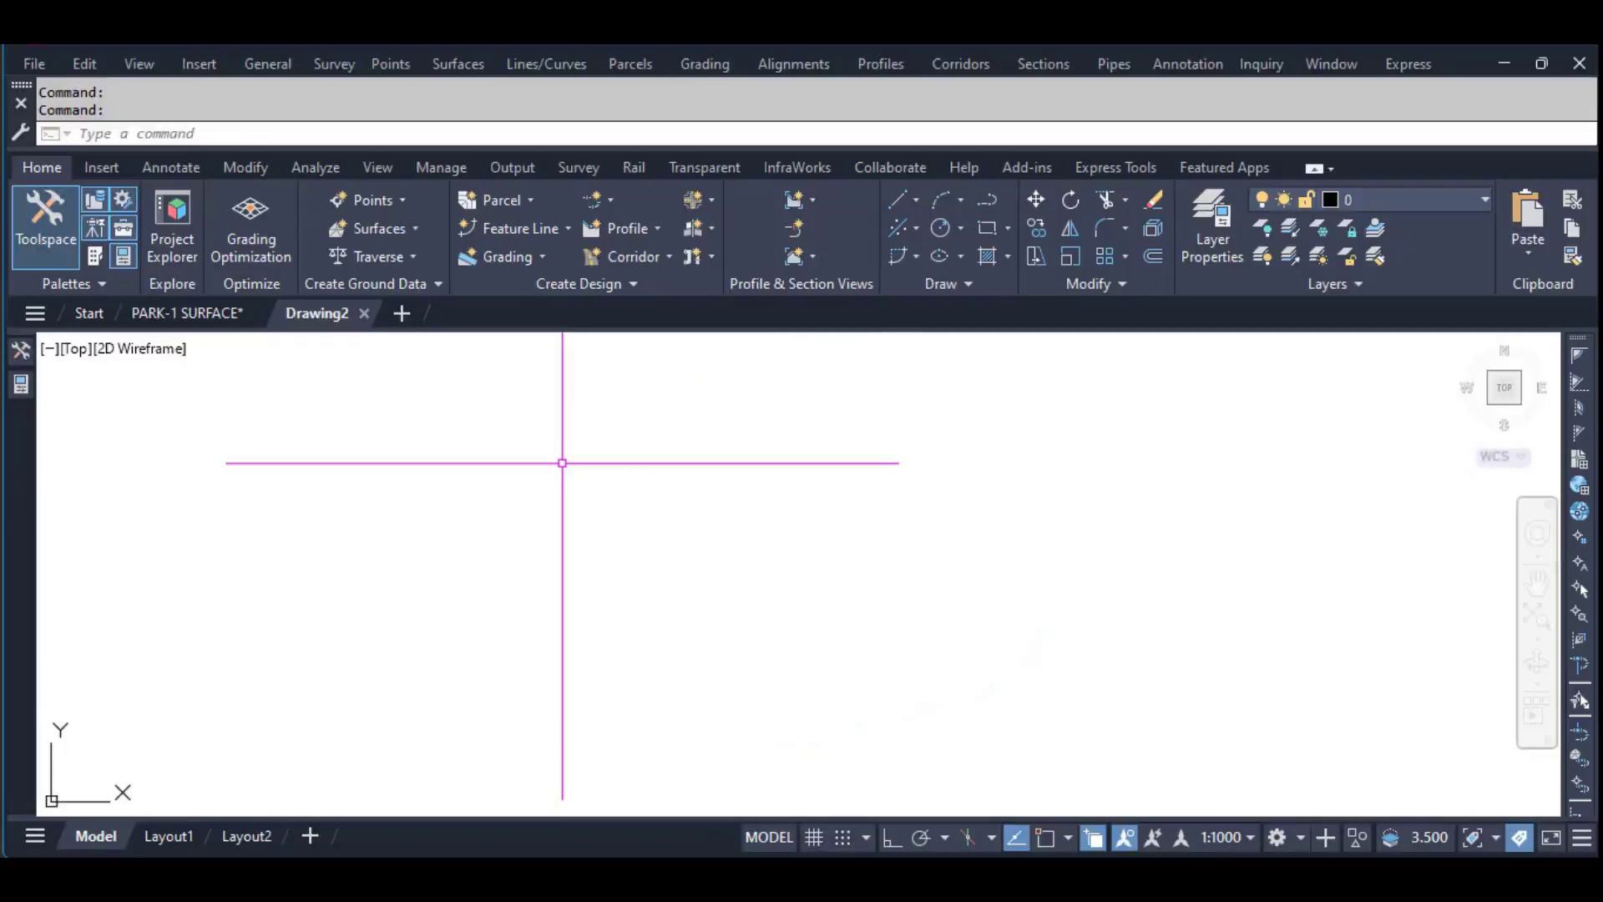
{"action": "type", "text": "z"}
{"action": "key", "text": "Return"}
{"action": "key", "text": "Return"}
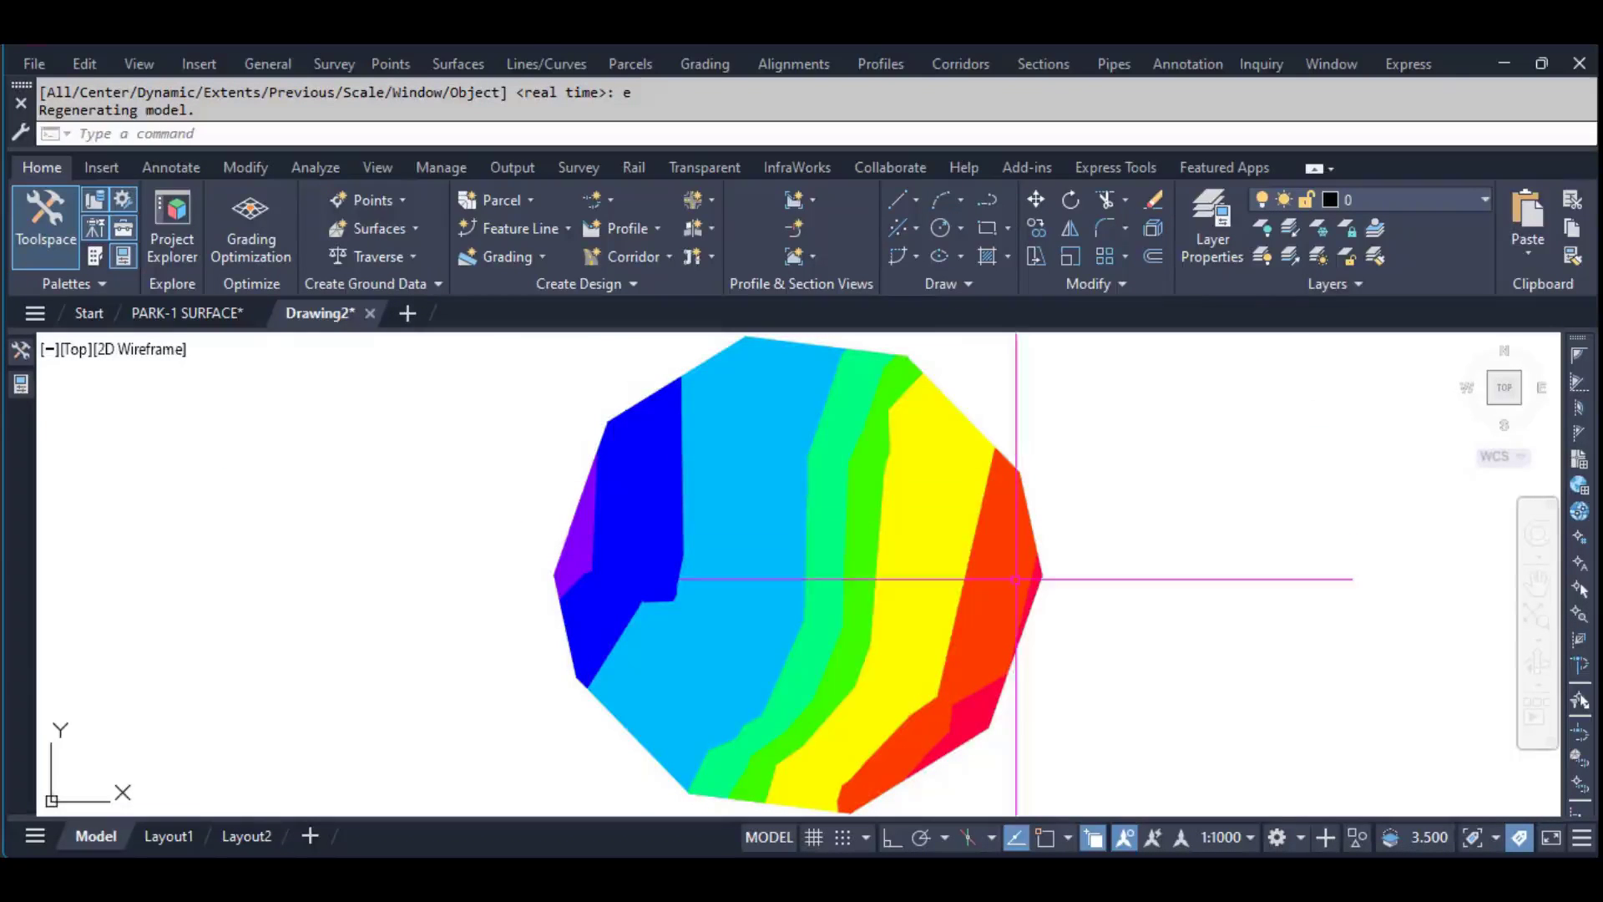
{"action": "mouse_move", "coordinate": [187, 313]}
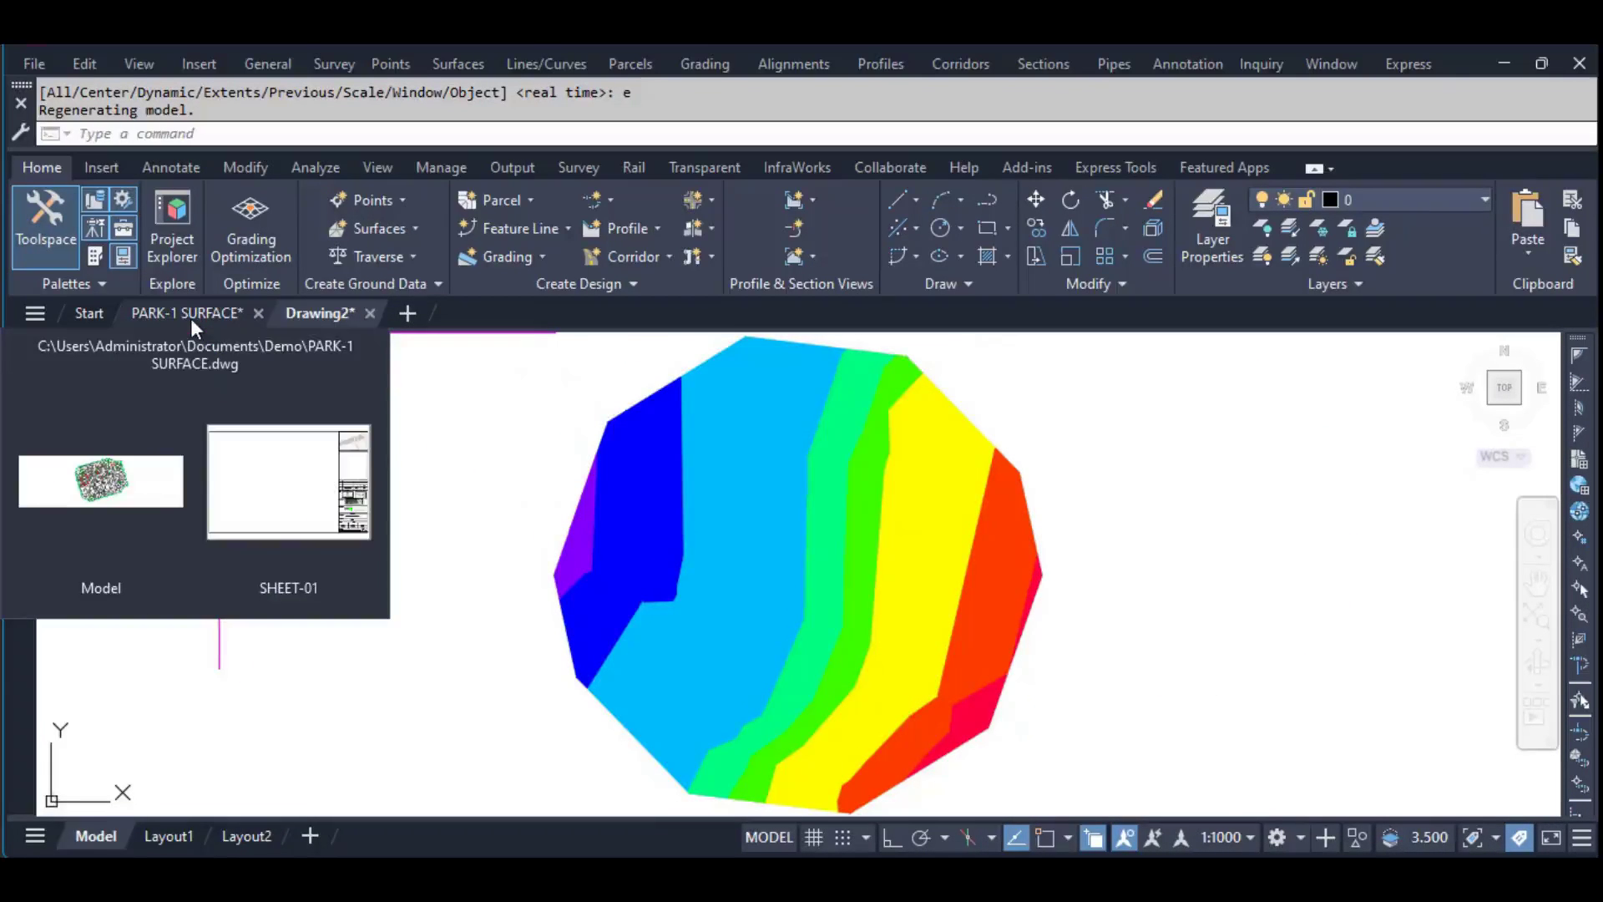
{"action": "left_click", "coordinate": [1012, 532]}
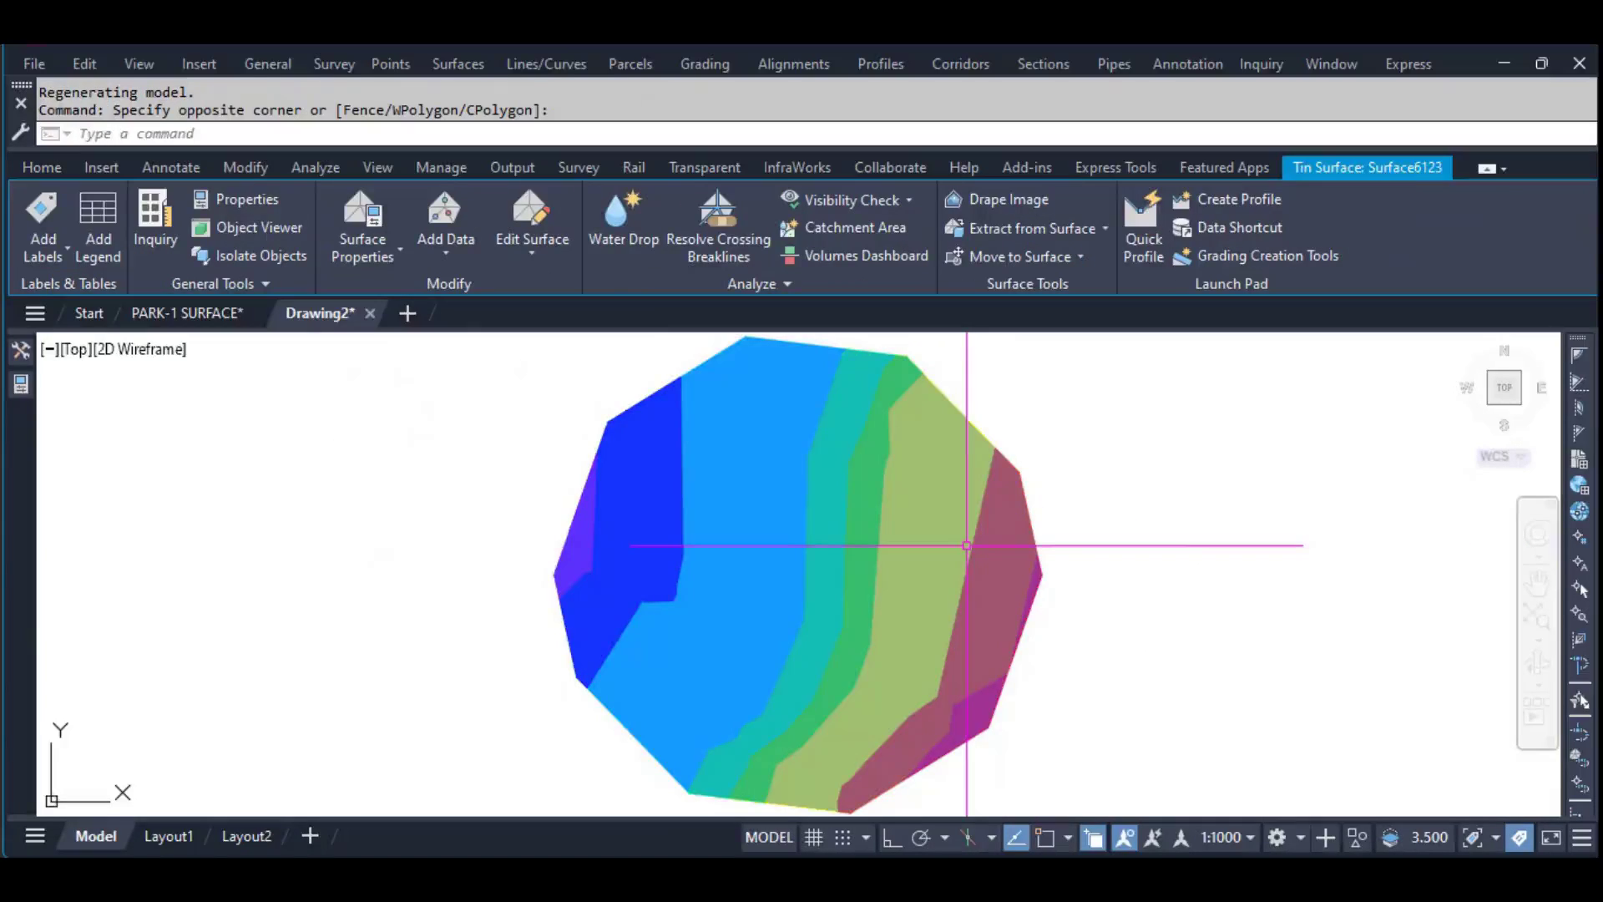
{"action": "key", "text": "Escape"}
{"action": "left_click", "coordinate": [188, 313]}
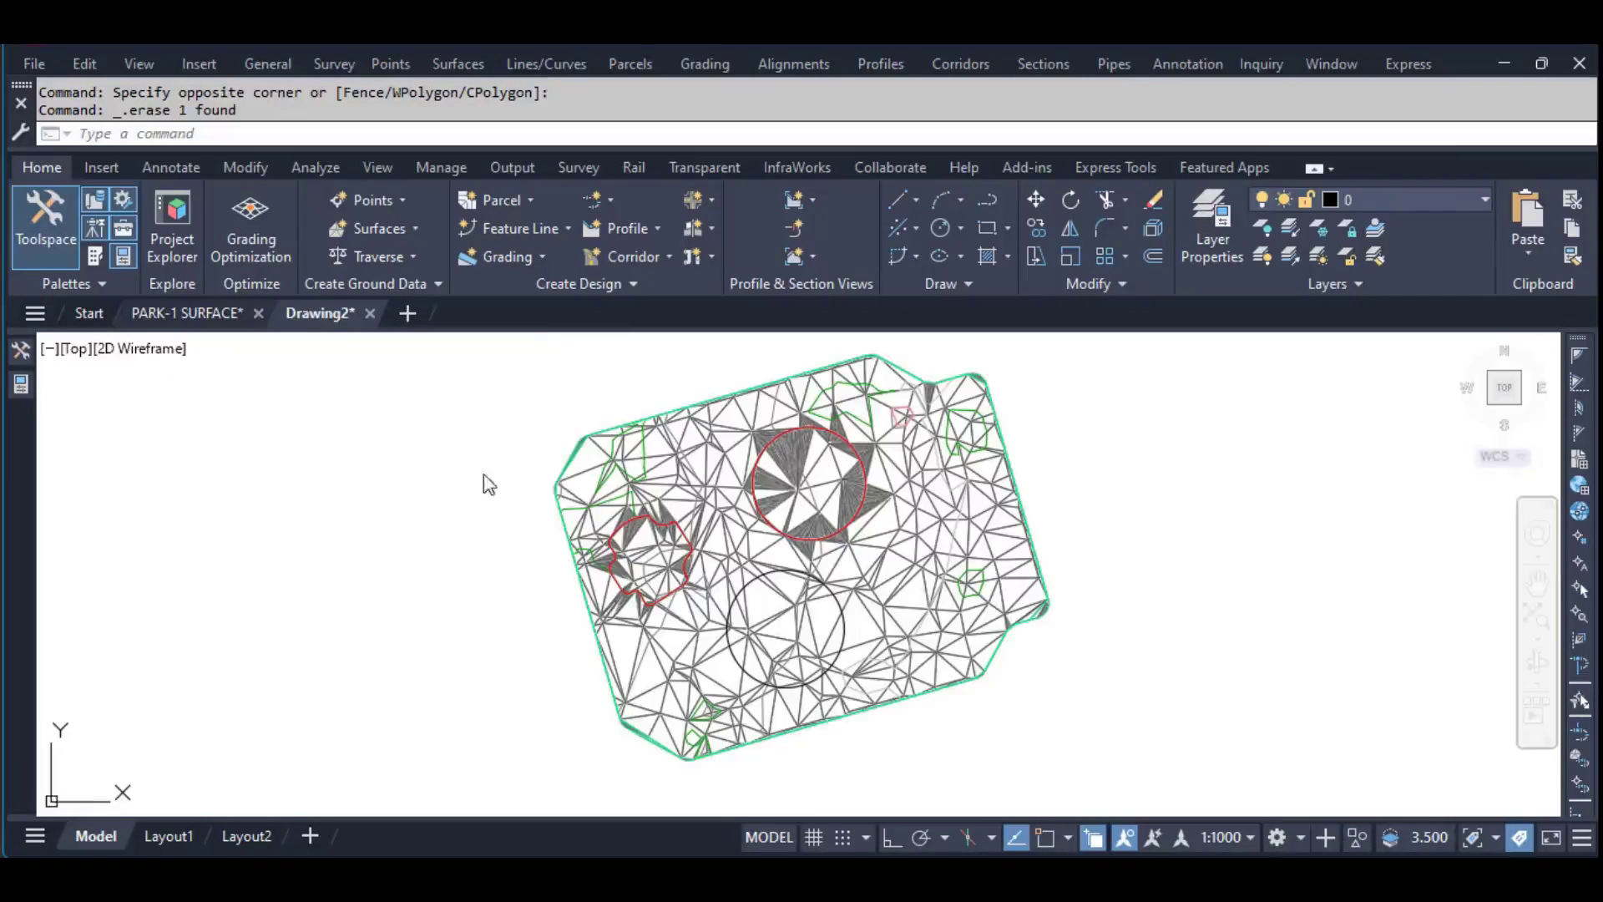
Move the circle from the TIN surface to a spot left of the surface
{"action": "scroll", "coordinate": [826, 618], "scroll_direction": "up", "scroll_amount": 2}
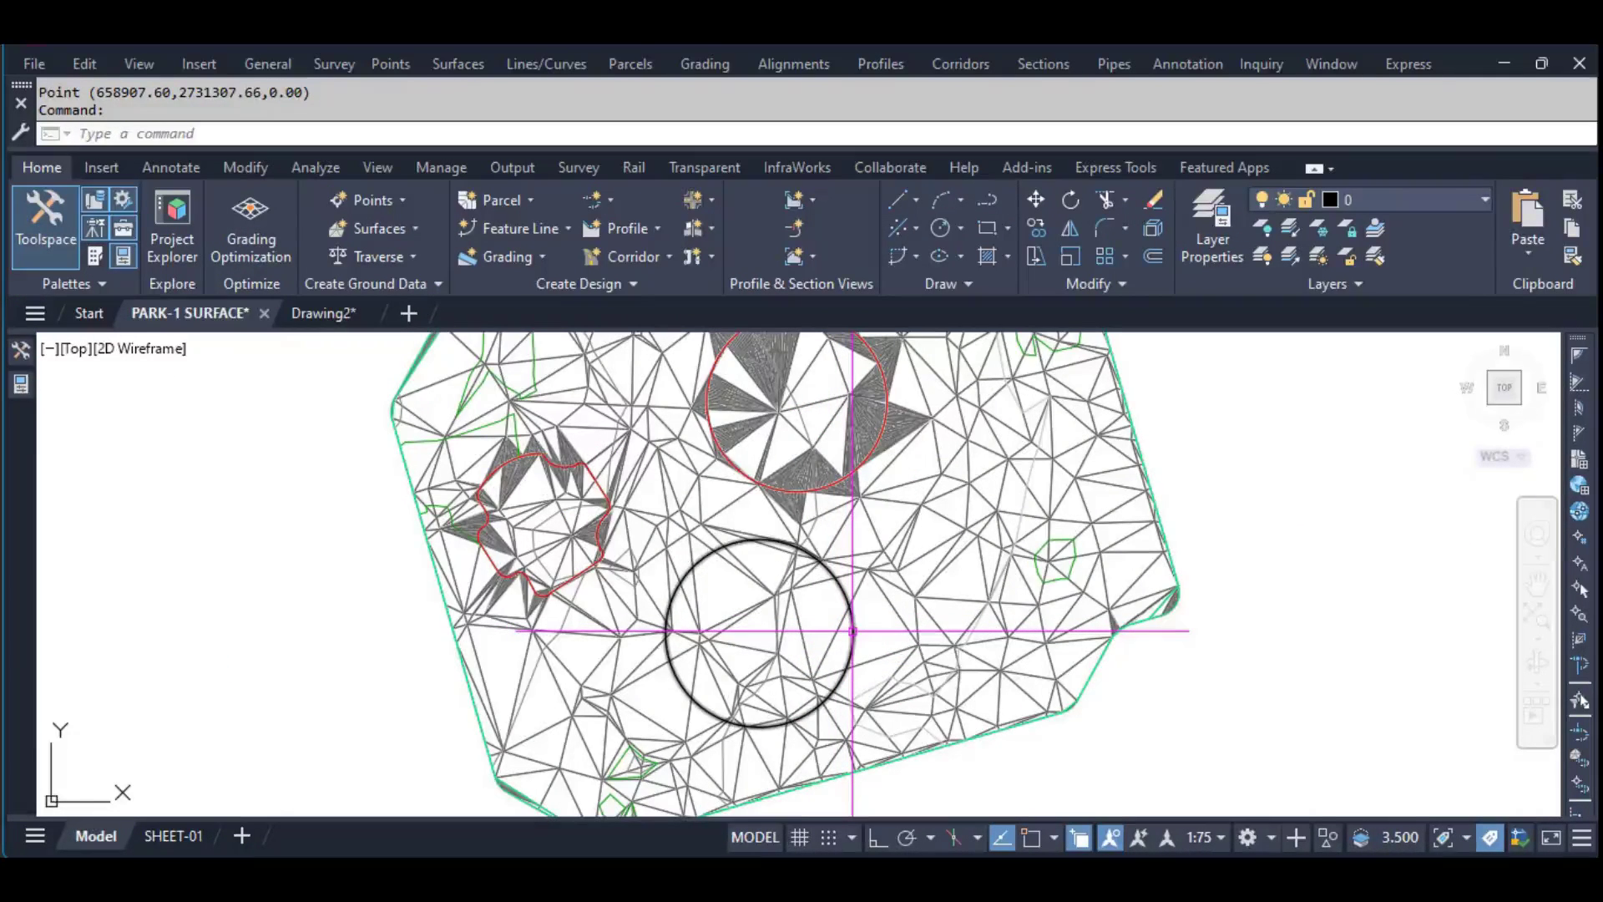
{"action": "left_click", "coordinate": [854, 632]}
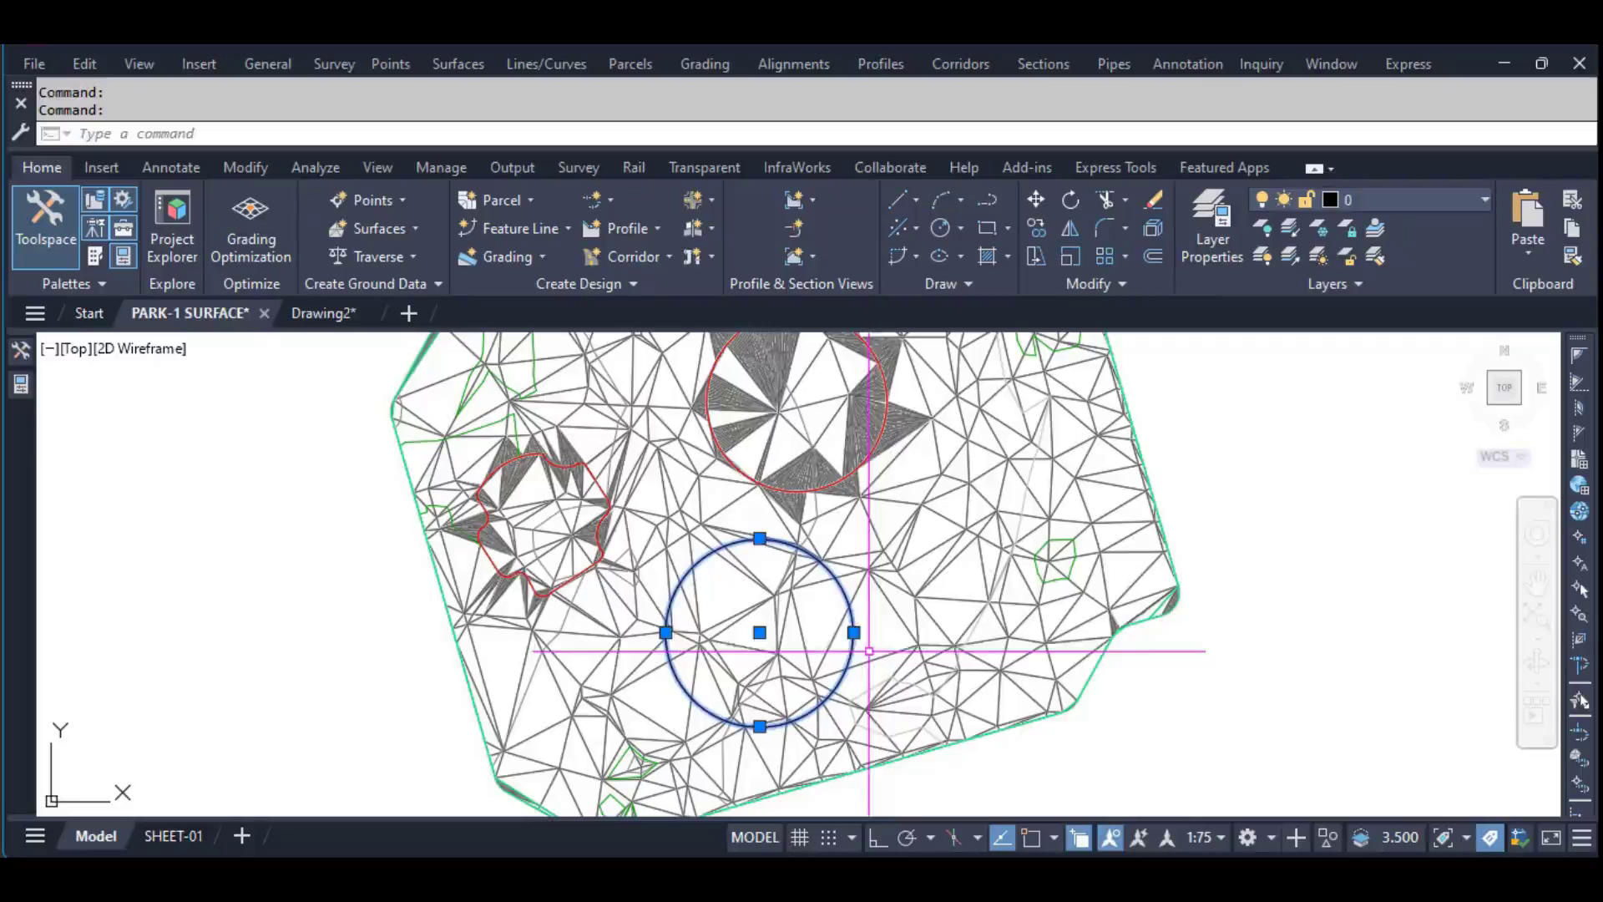
{"action": "key", "text": "Escape"}
{"action": "left_click", "coordinate": [855, 637]}
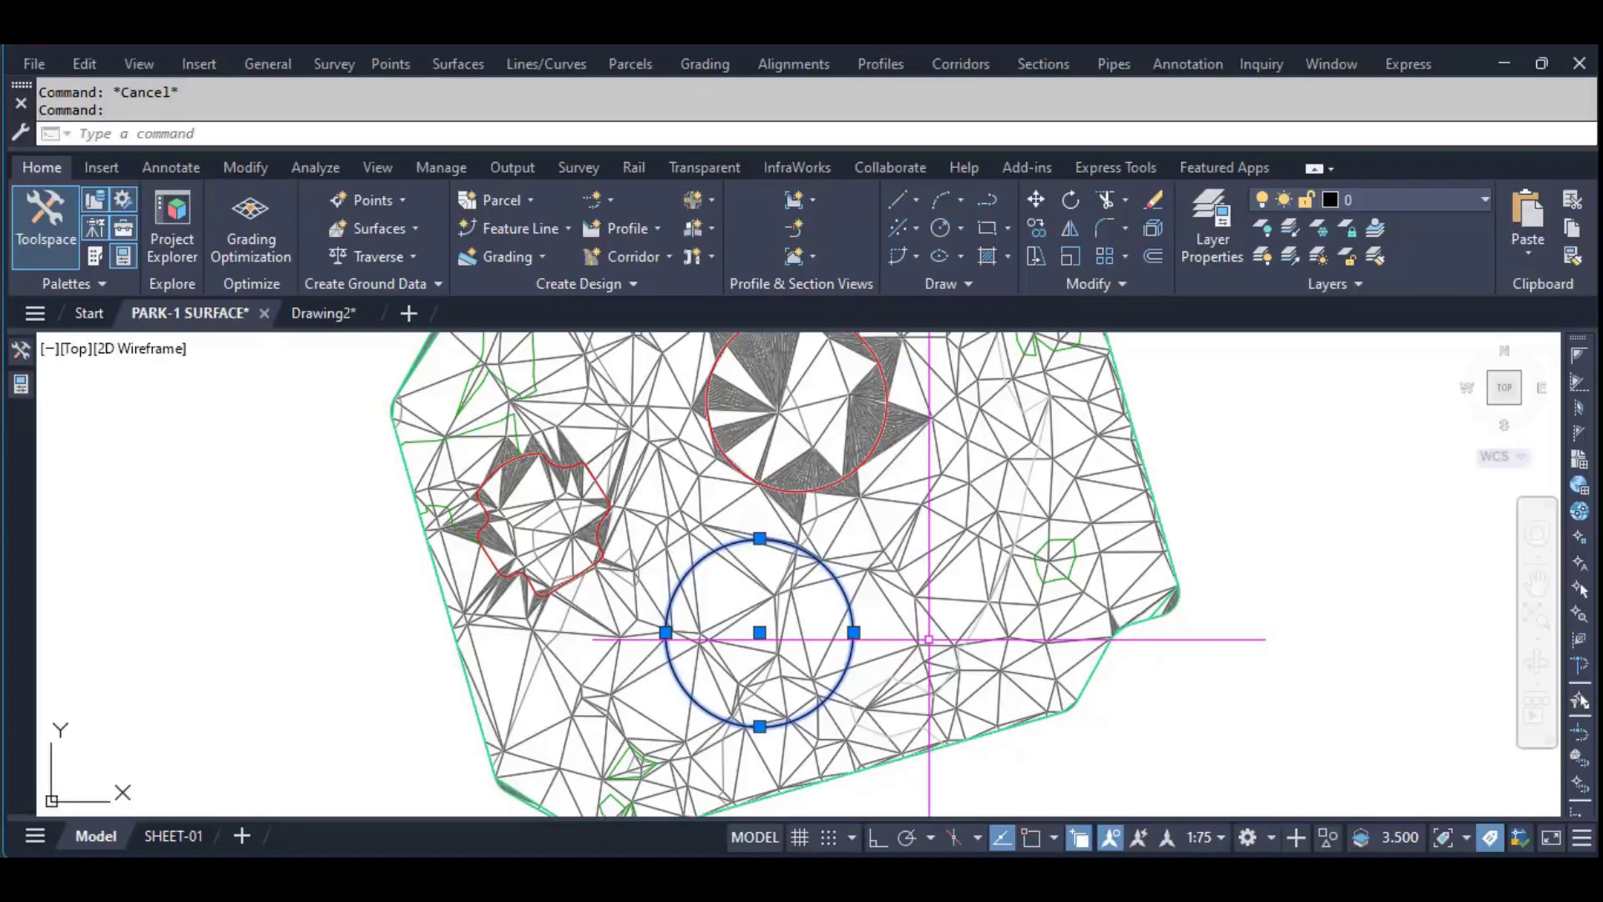
{"action": "type", "text": "m"}
{"action": "key", "text": "Return"}
{"action": "left_click", "coordinate": [854, 632]}
{"action": "left_click", "coordinate": [376, 639]}
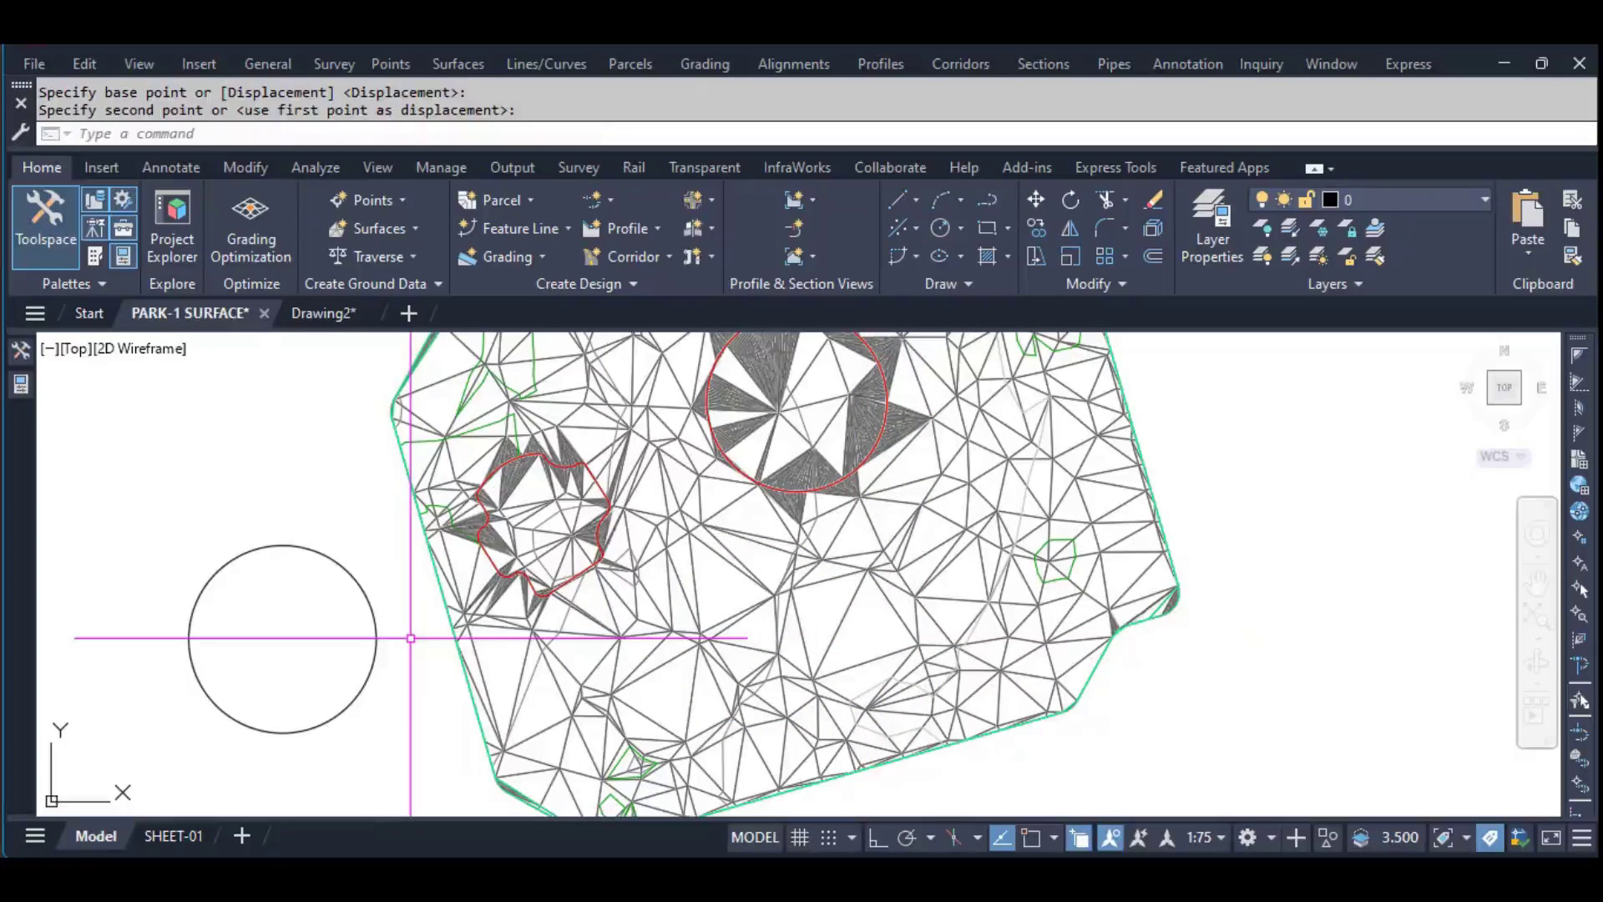
{"action": "key", "text": "Escape"}
Create a boundary polyline by picking a point inside the moved circle
{"action": "key", "text": "Return"}
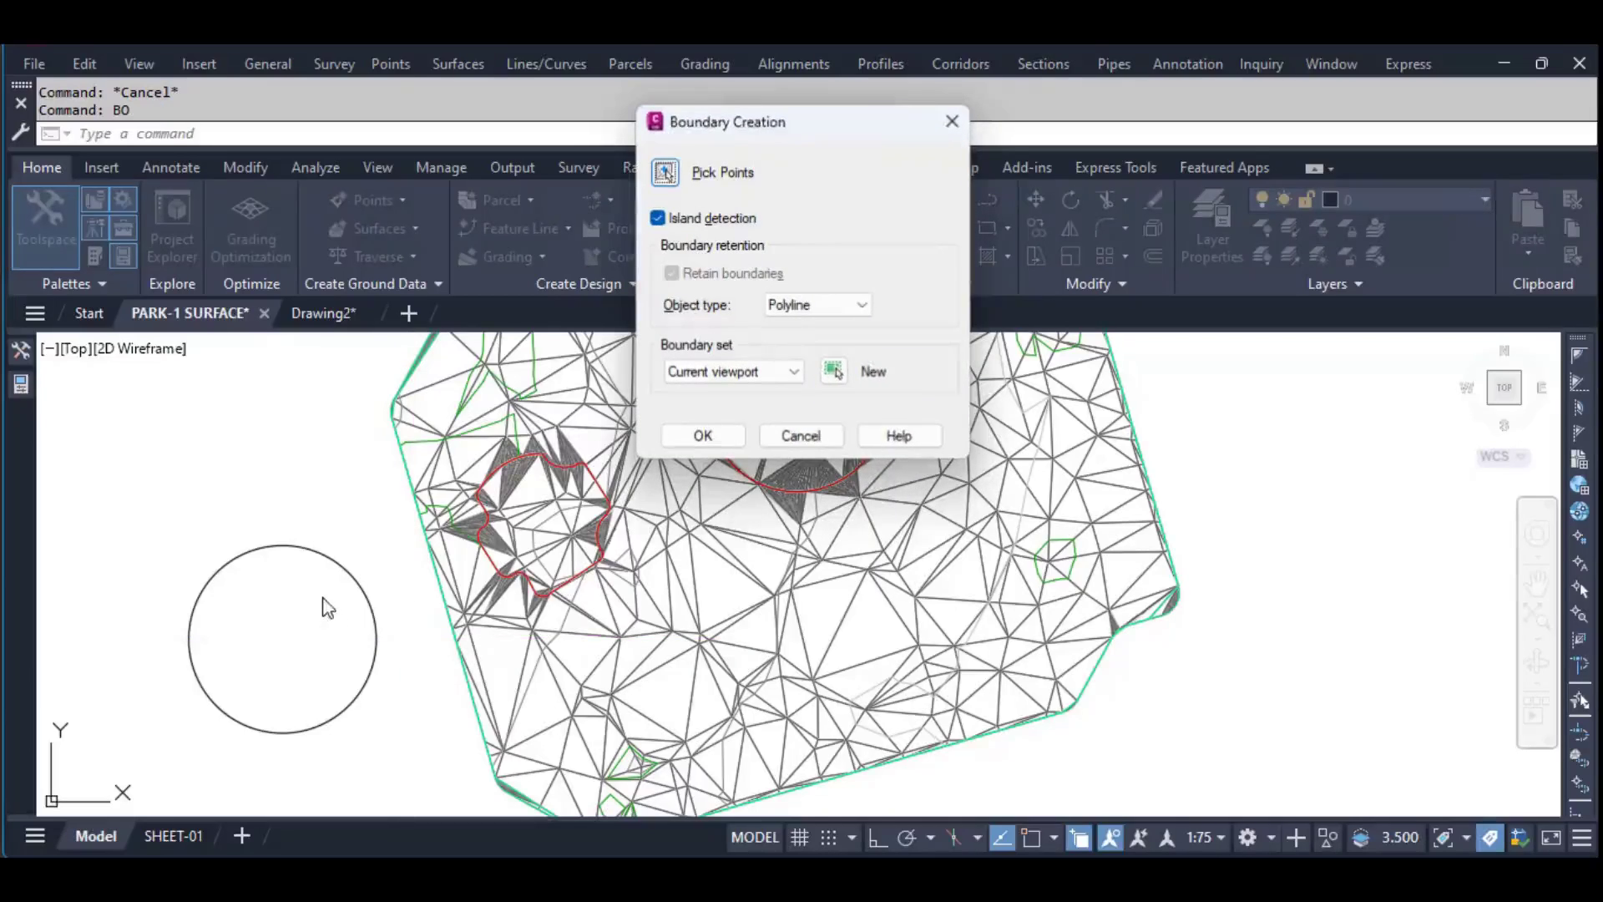
{"action": "left_click", "coordinate": [668, 173]}
{"action": "left_click", "coordinate": [367, 660]}
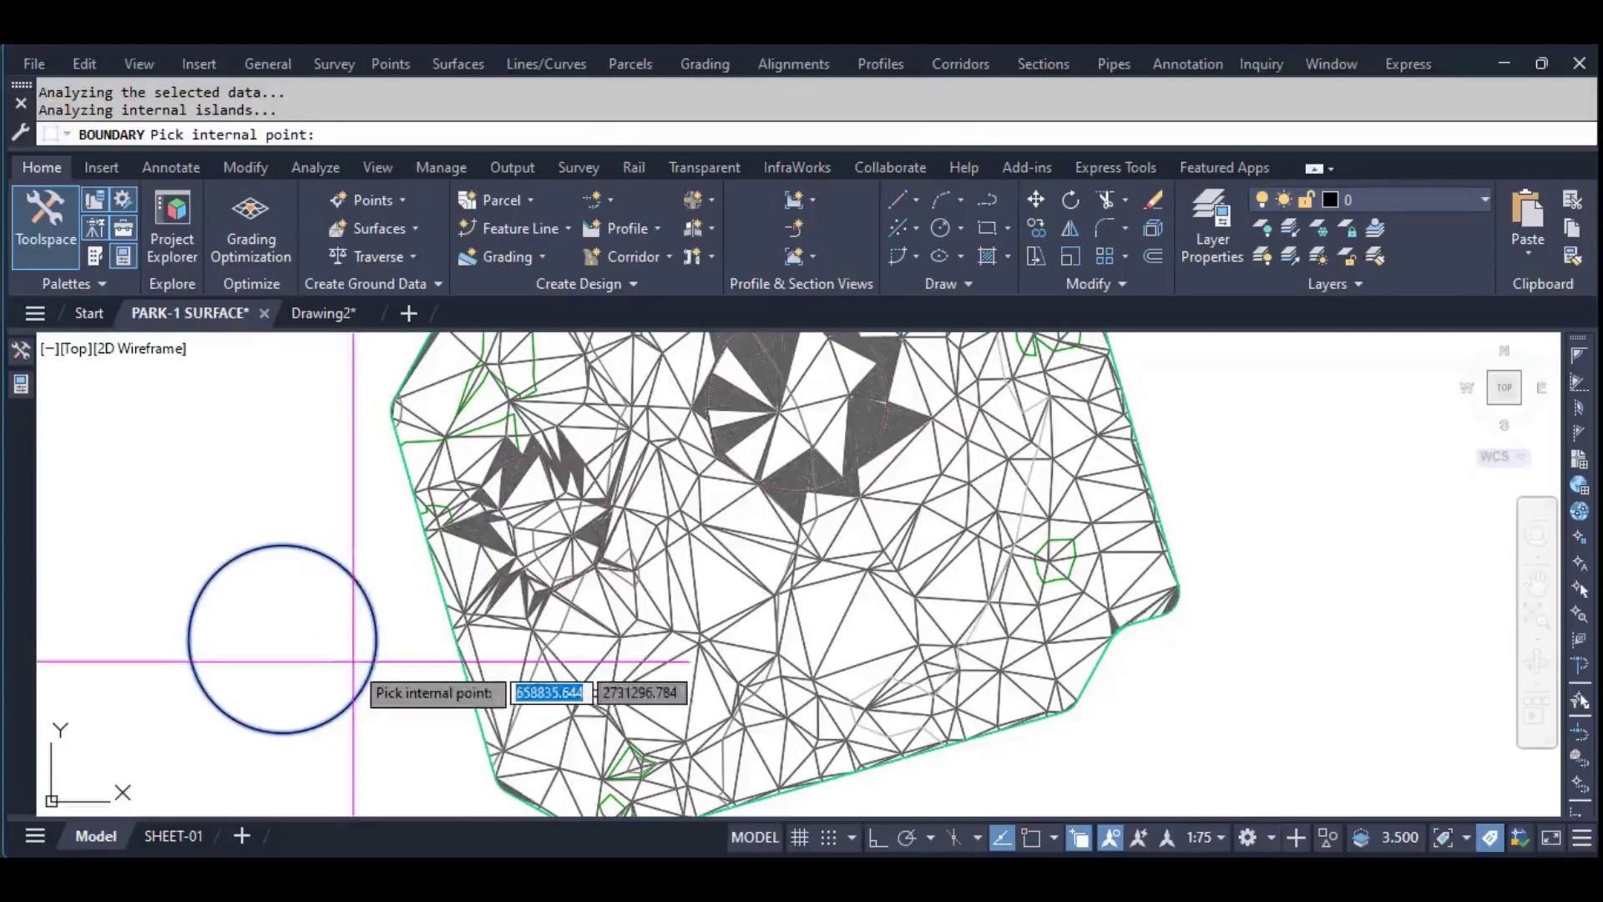
{"action": "key", "text": "Return"}
{"action": "key", "text": "Escape"}
{"action": "key", "text": "Escape"}
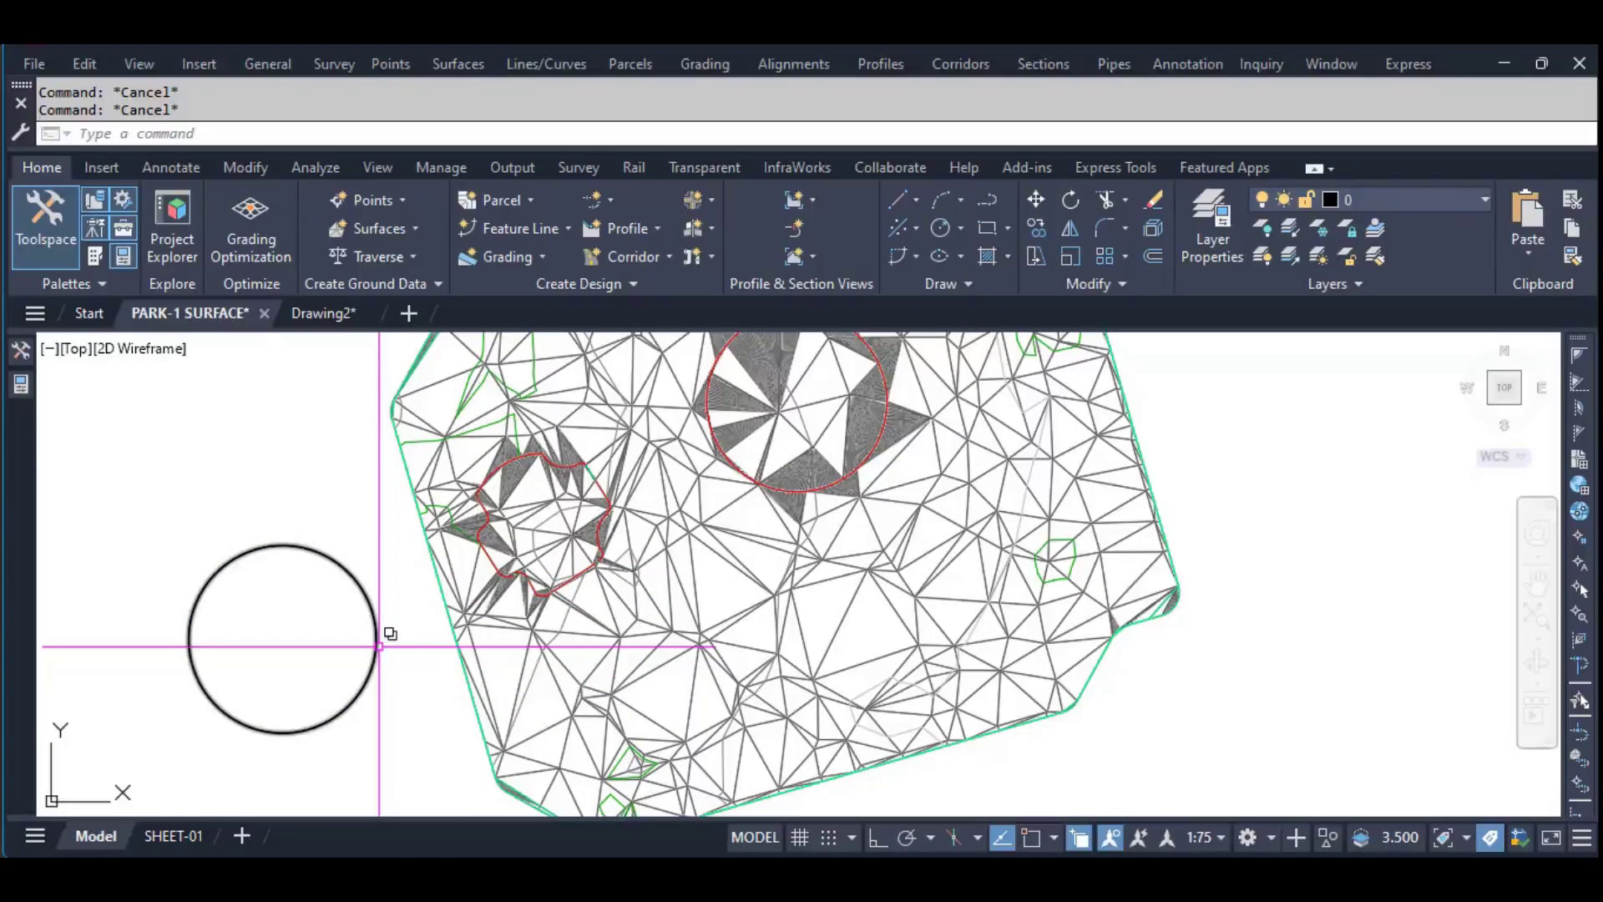
Try moving the new polyline, cancel, then select the circle on the surface and switch to Modify
{"action": "left_click", "coordinate": [379, 640]}
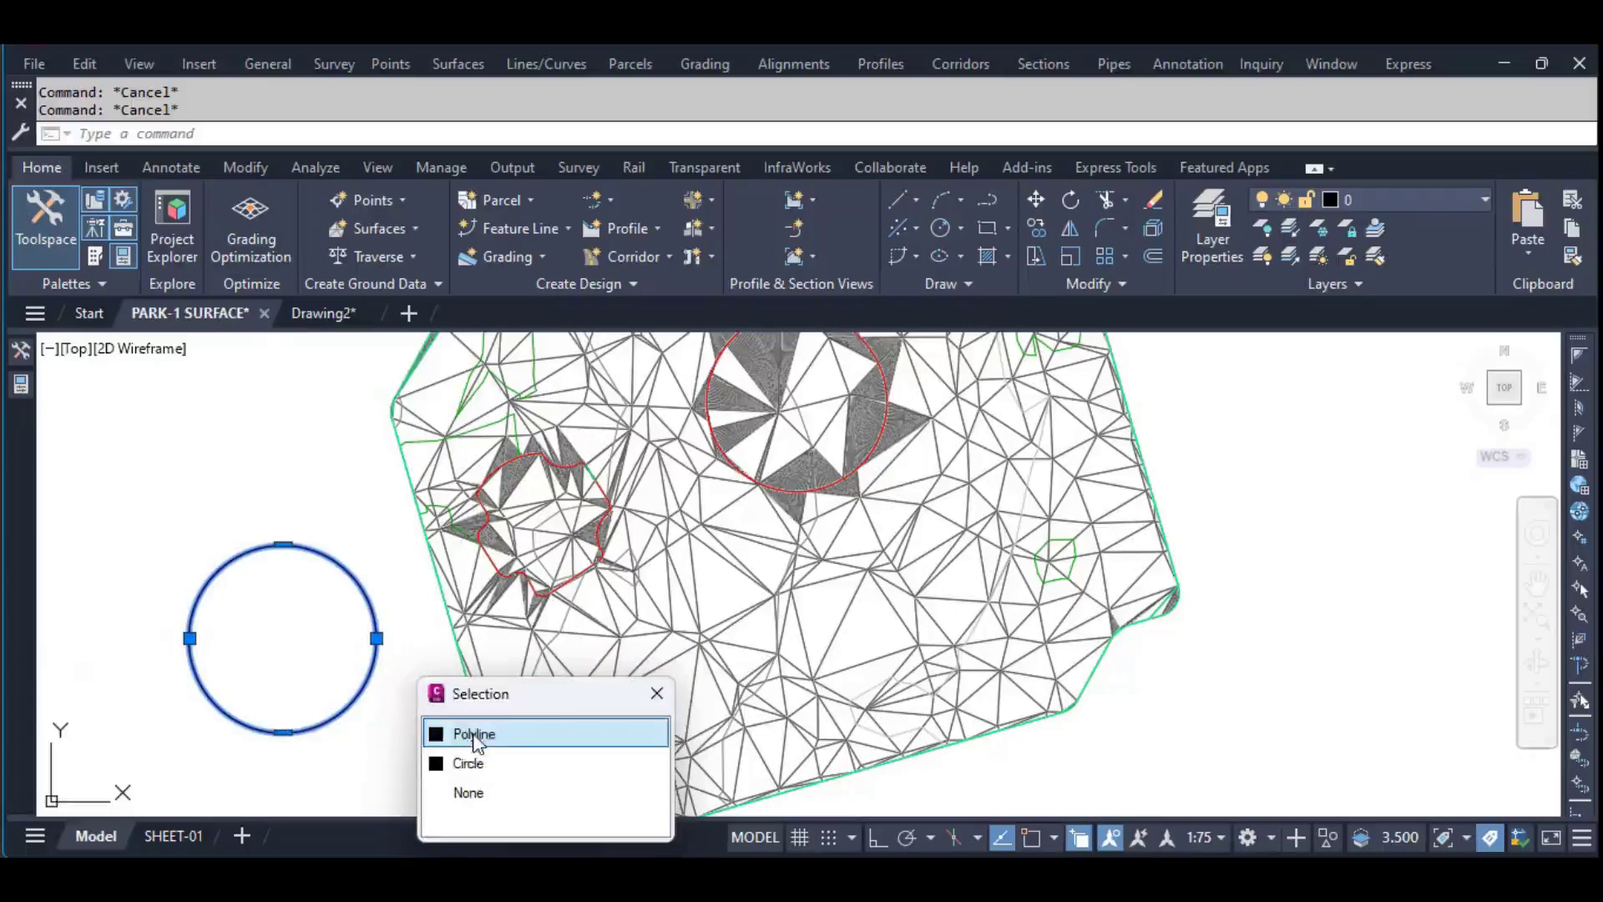
{"action": "left_click", "coordinate": [476, 737]}
{"action": "key", "text": "Return"}
{"action": "left_click", "coordinate": [345, 678]}
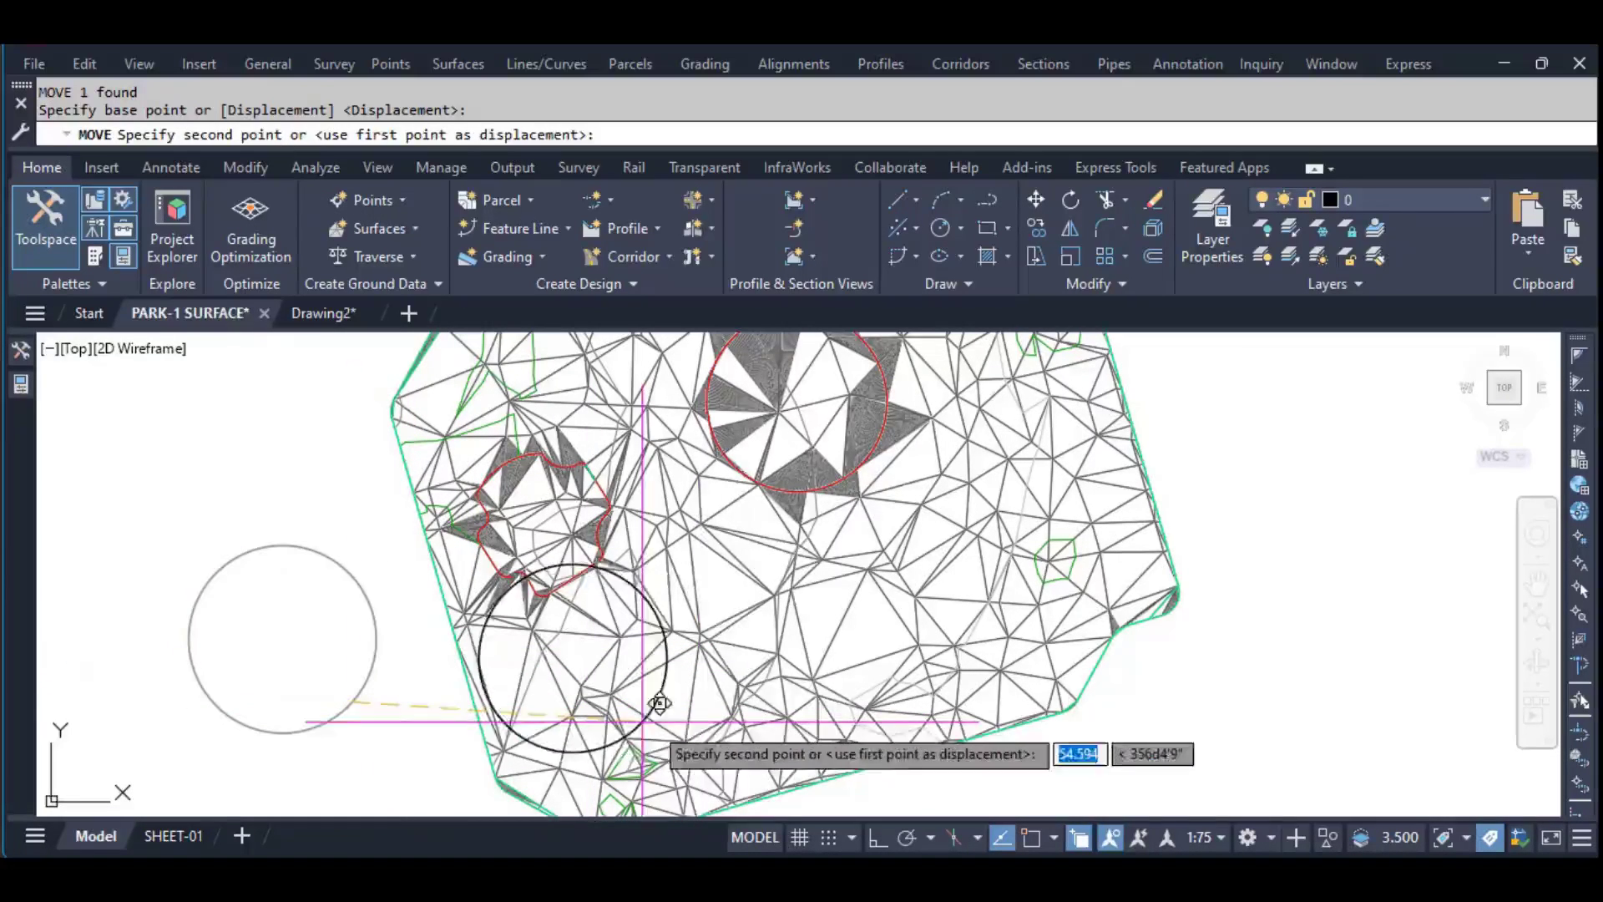
{"action": "key", "text": "Escape"}
{"action": "key", "text": "Escape"}
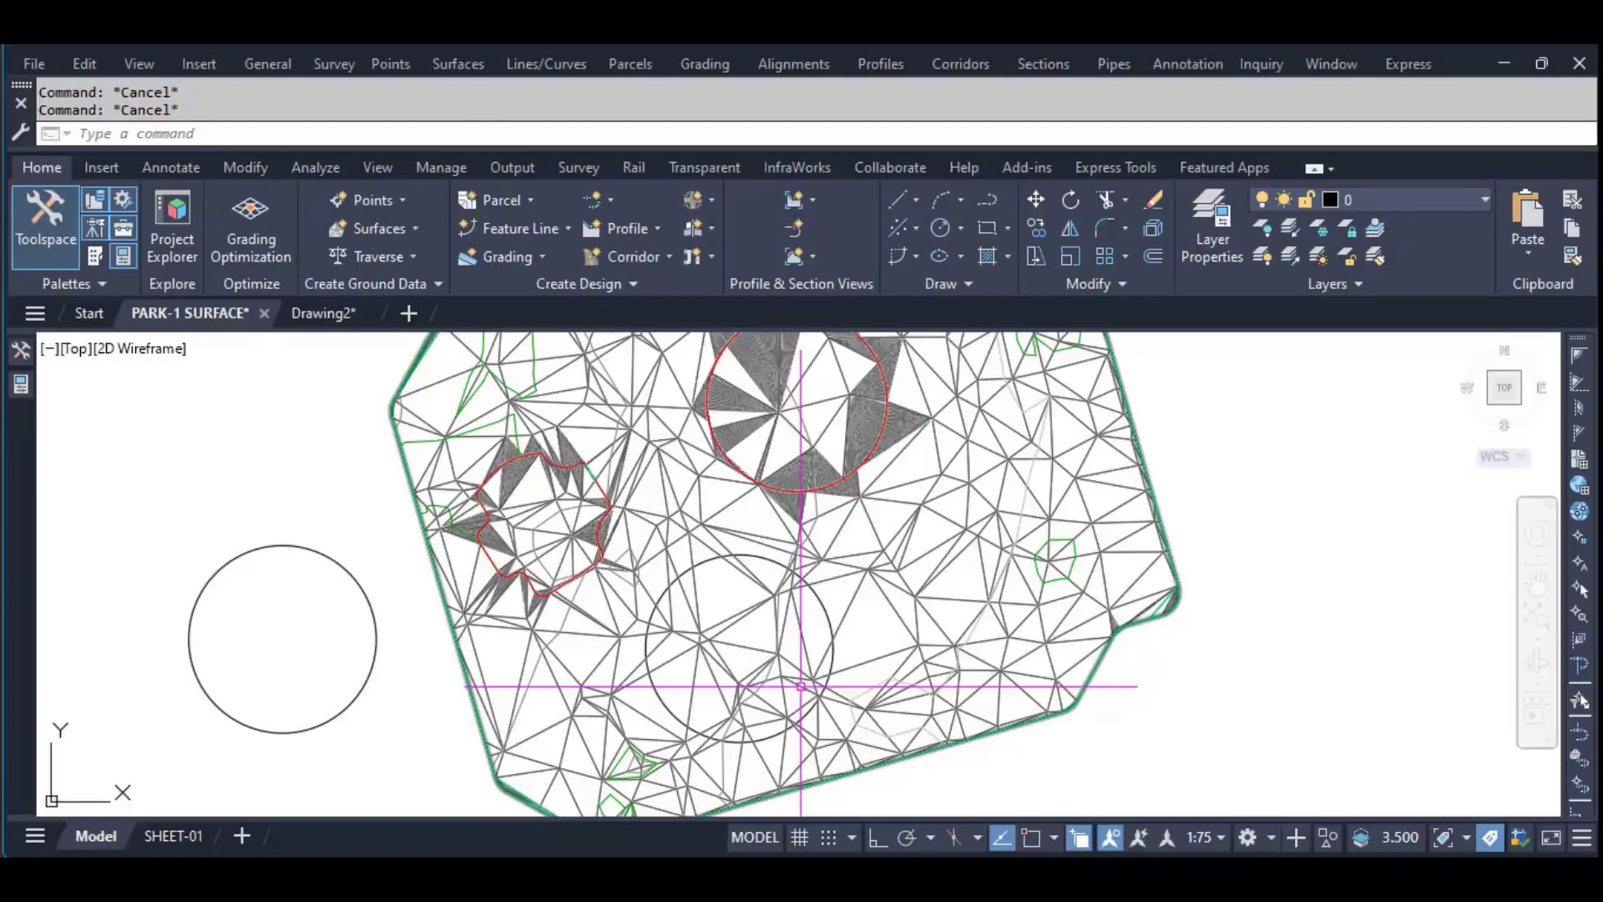
{"action": "left_click", "coordinate": [824, 604]}
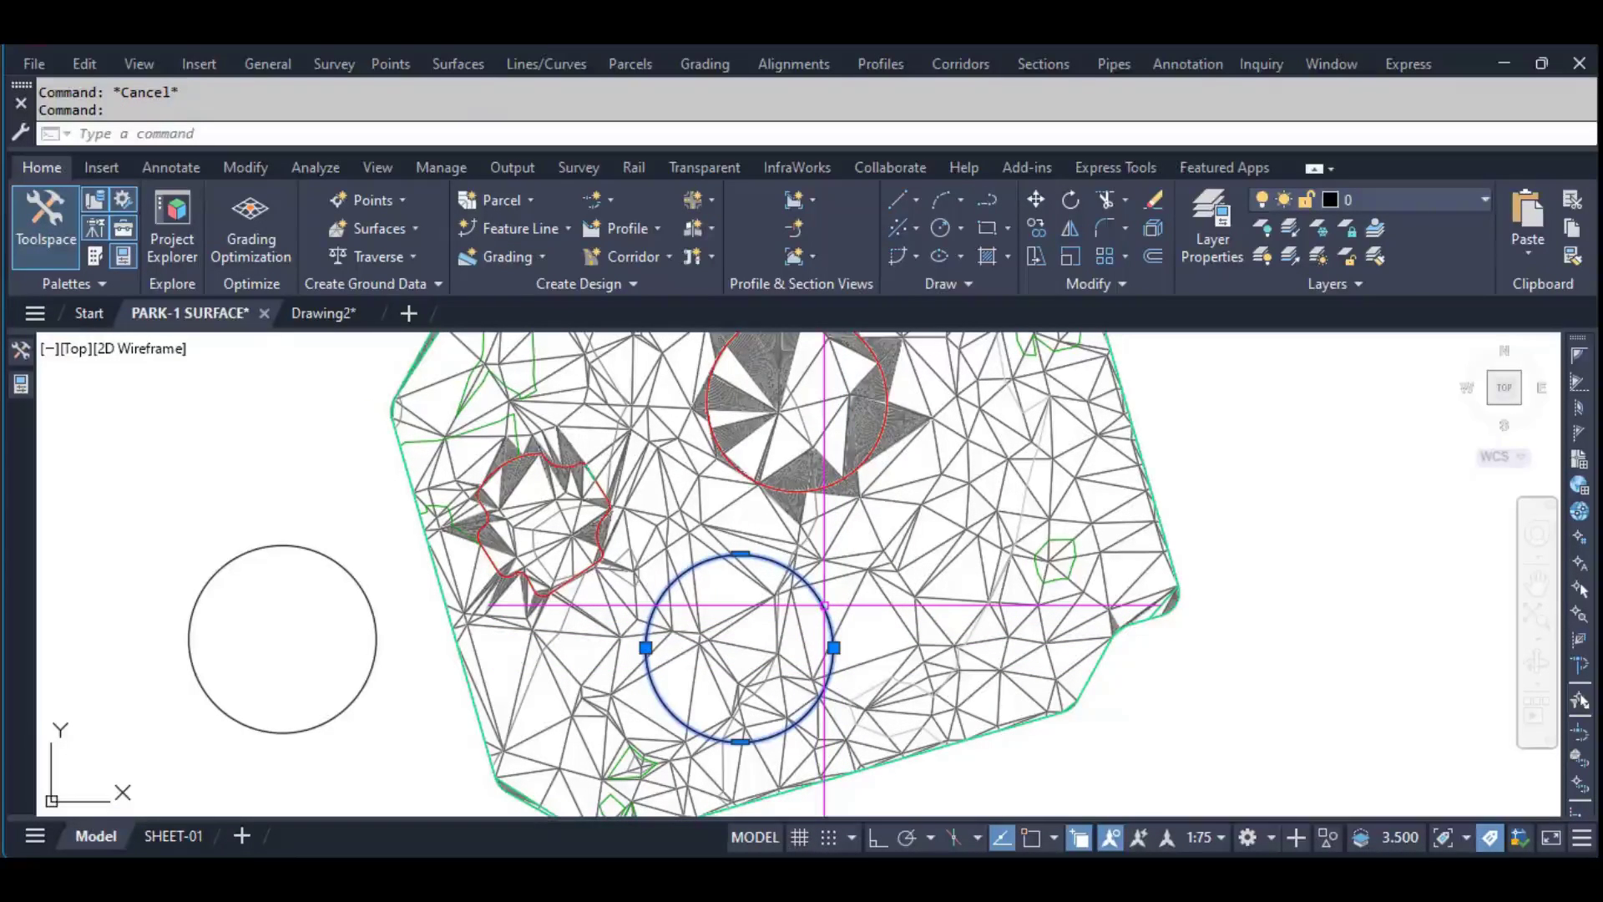
{"action": "left_click", "coordinate": [253, 168]}
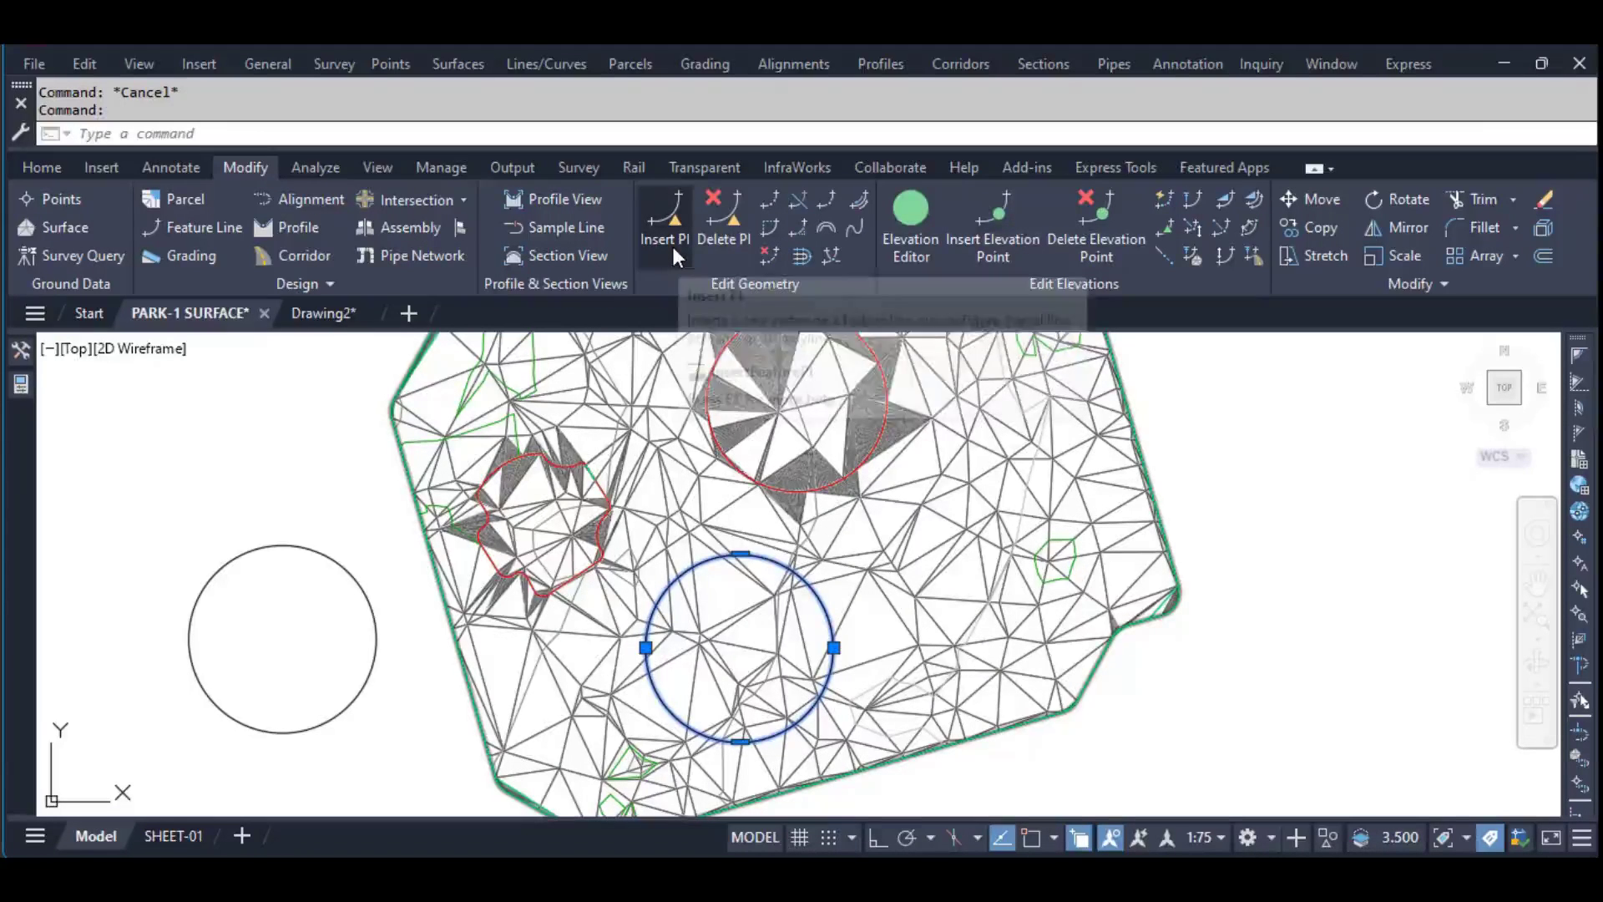
Attempt Insert PI with a .001 increment spacing, then cancel and clear the selection
{"action": "left_click", "coordinate": [667, 222]}
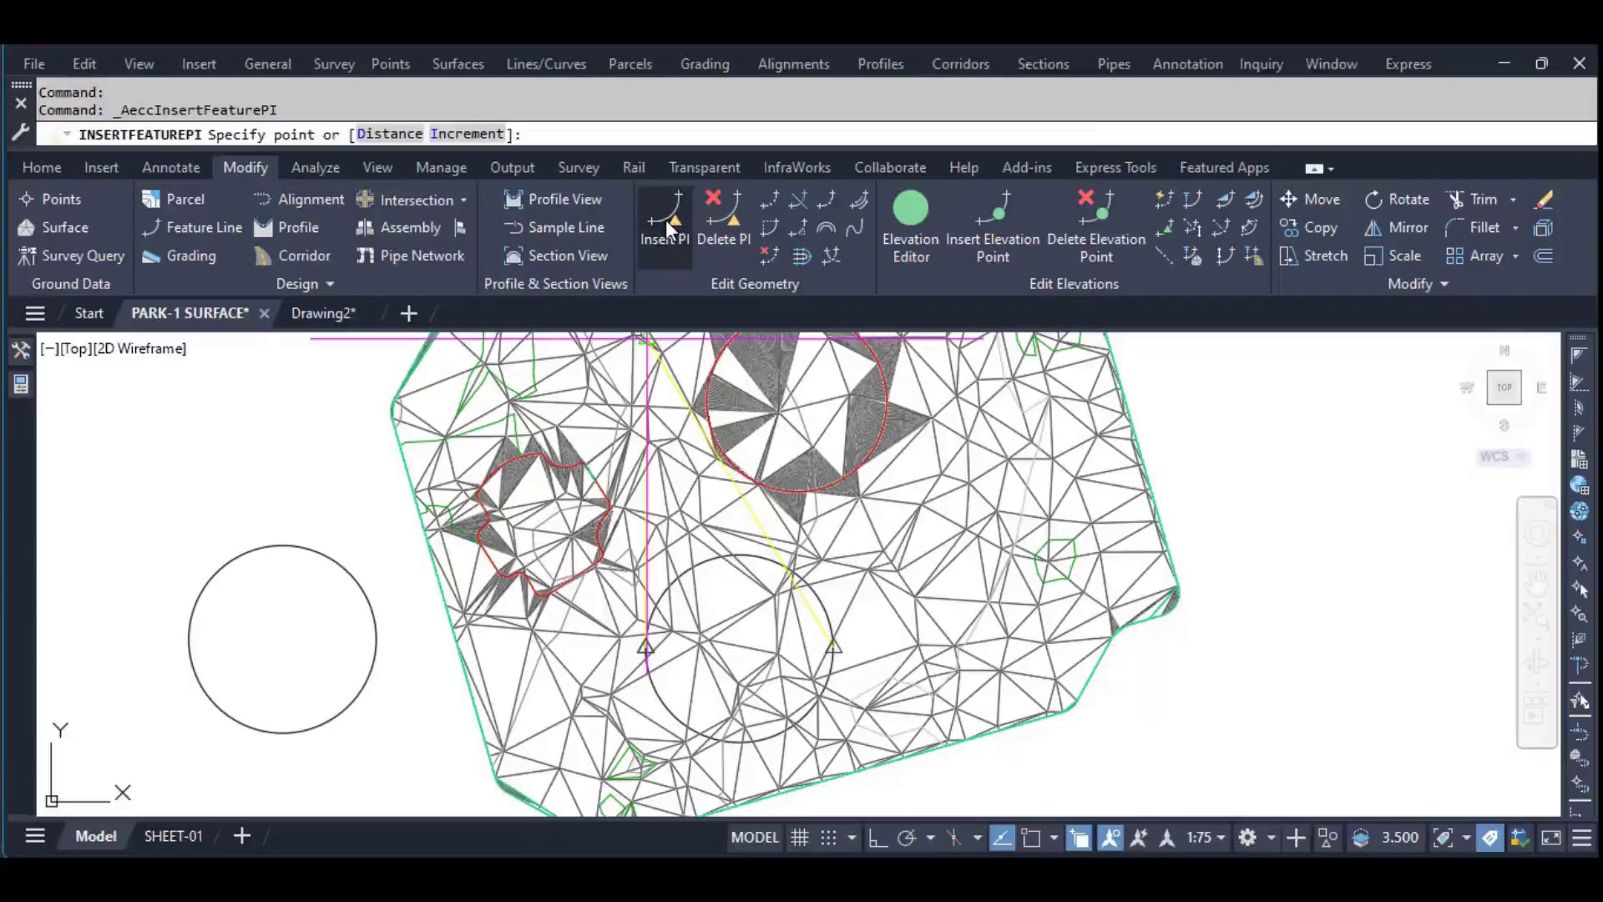
{"action": "left_click", "coordinate": [465, 135]}
{"action": "type", "text": ".001"}
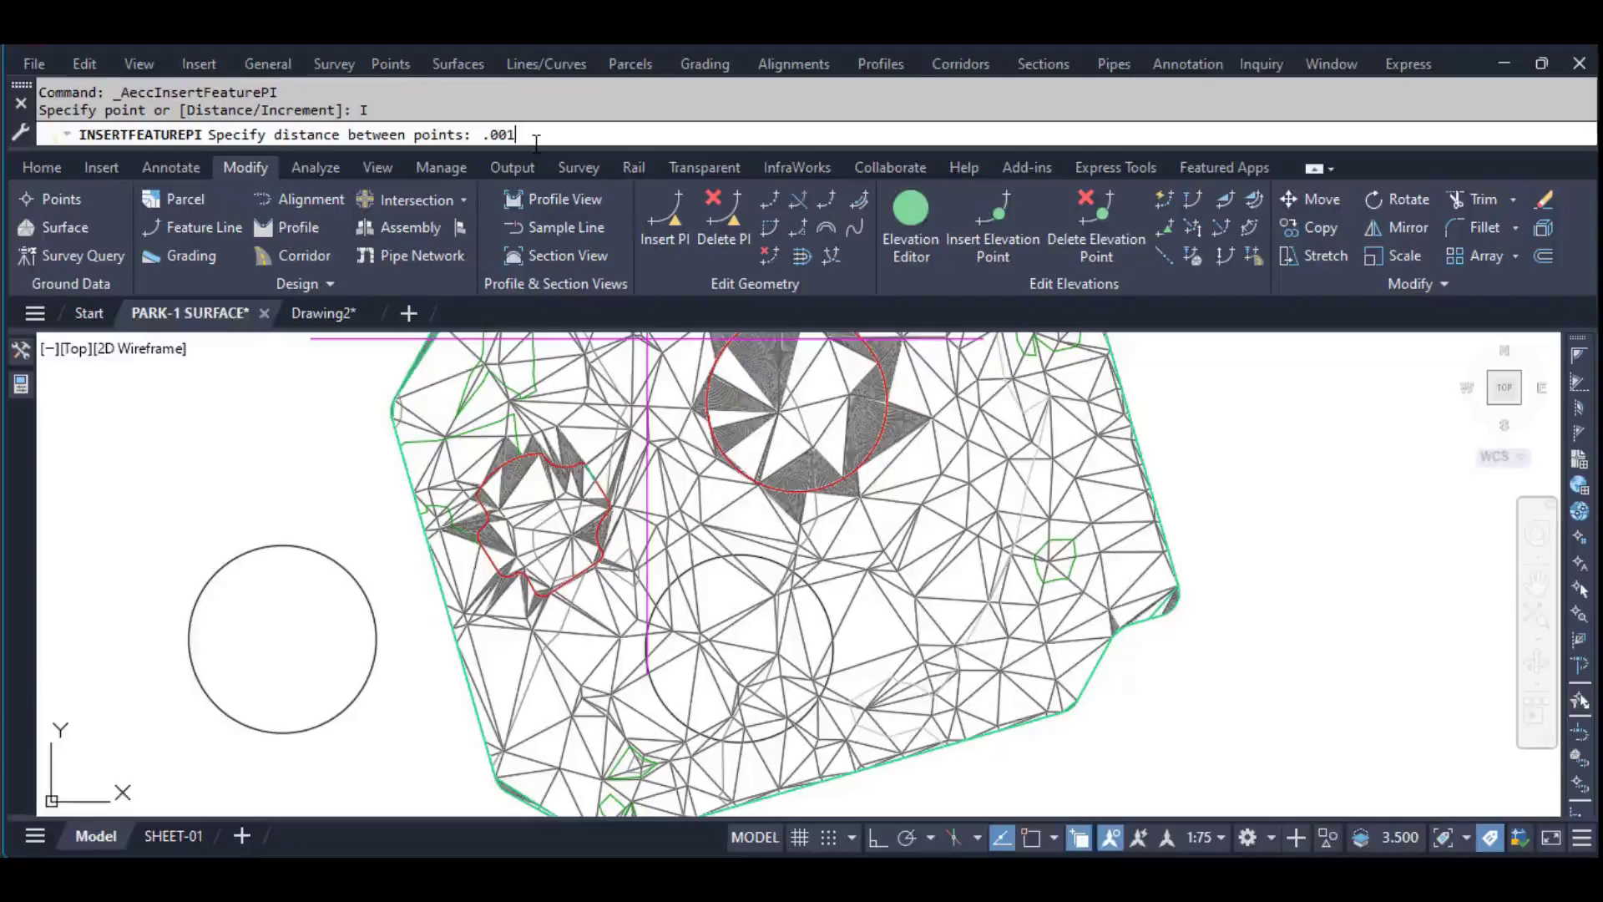
{"action": "key", "text": "Return"}
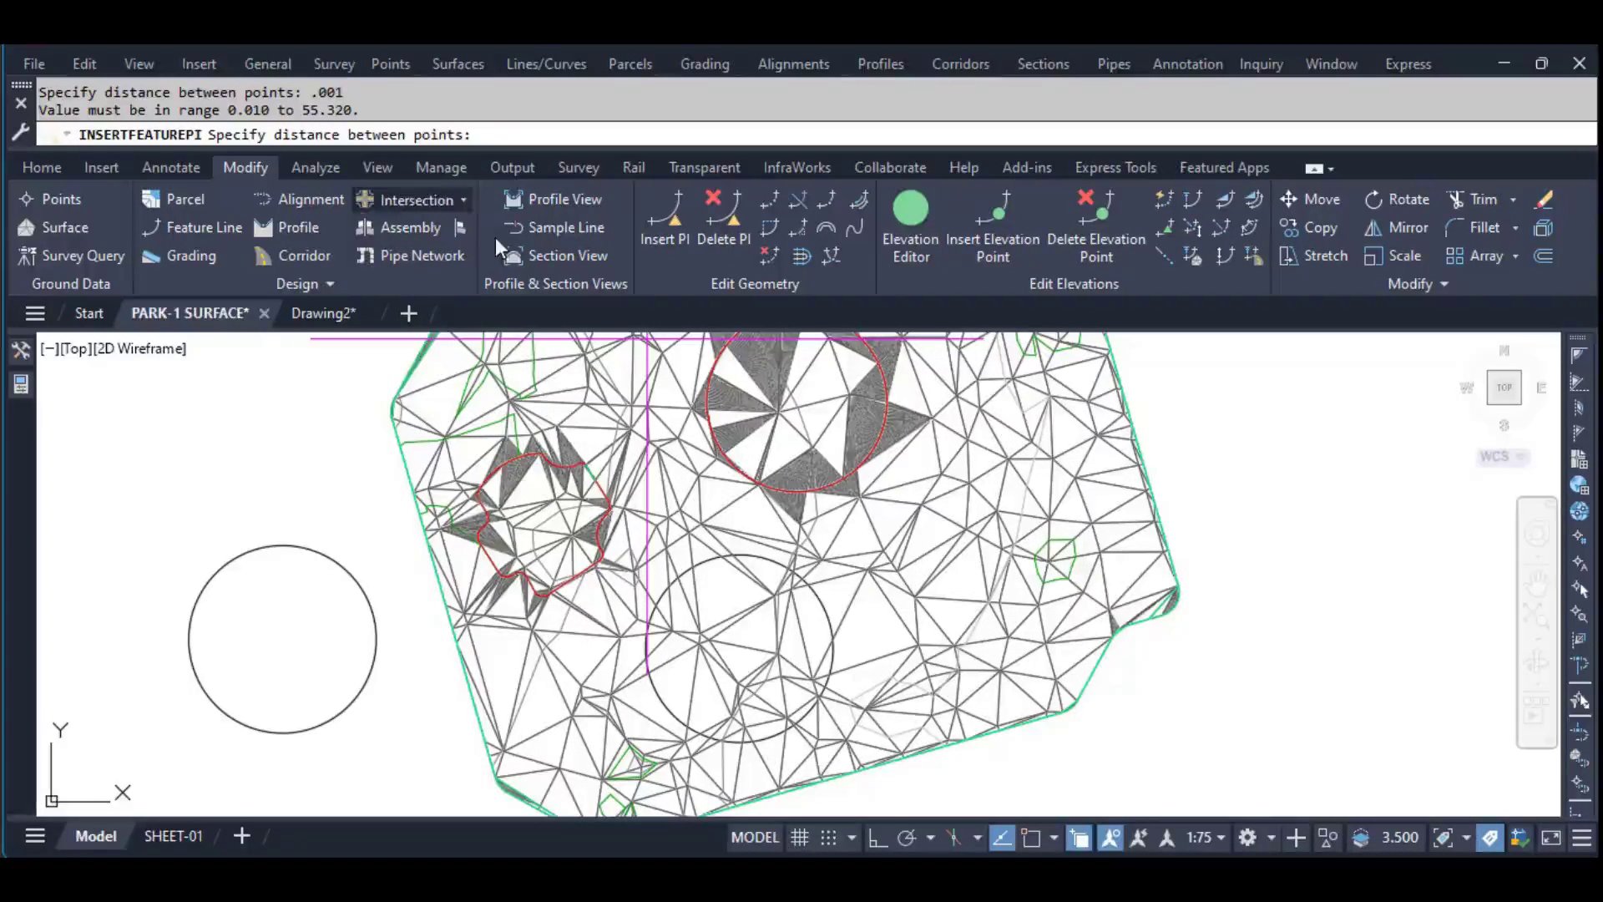
{"action": "type", "text": ".0"}
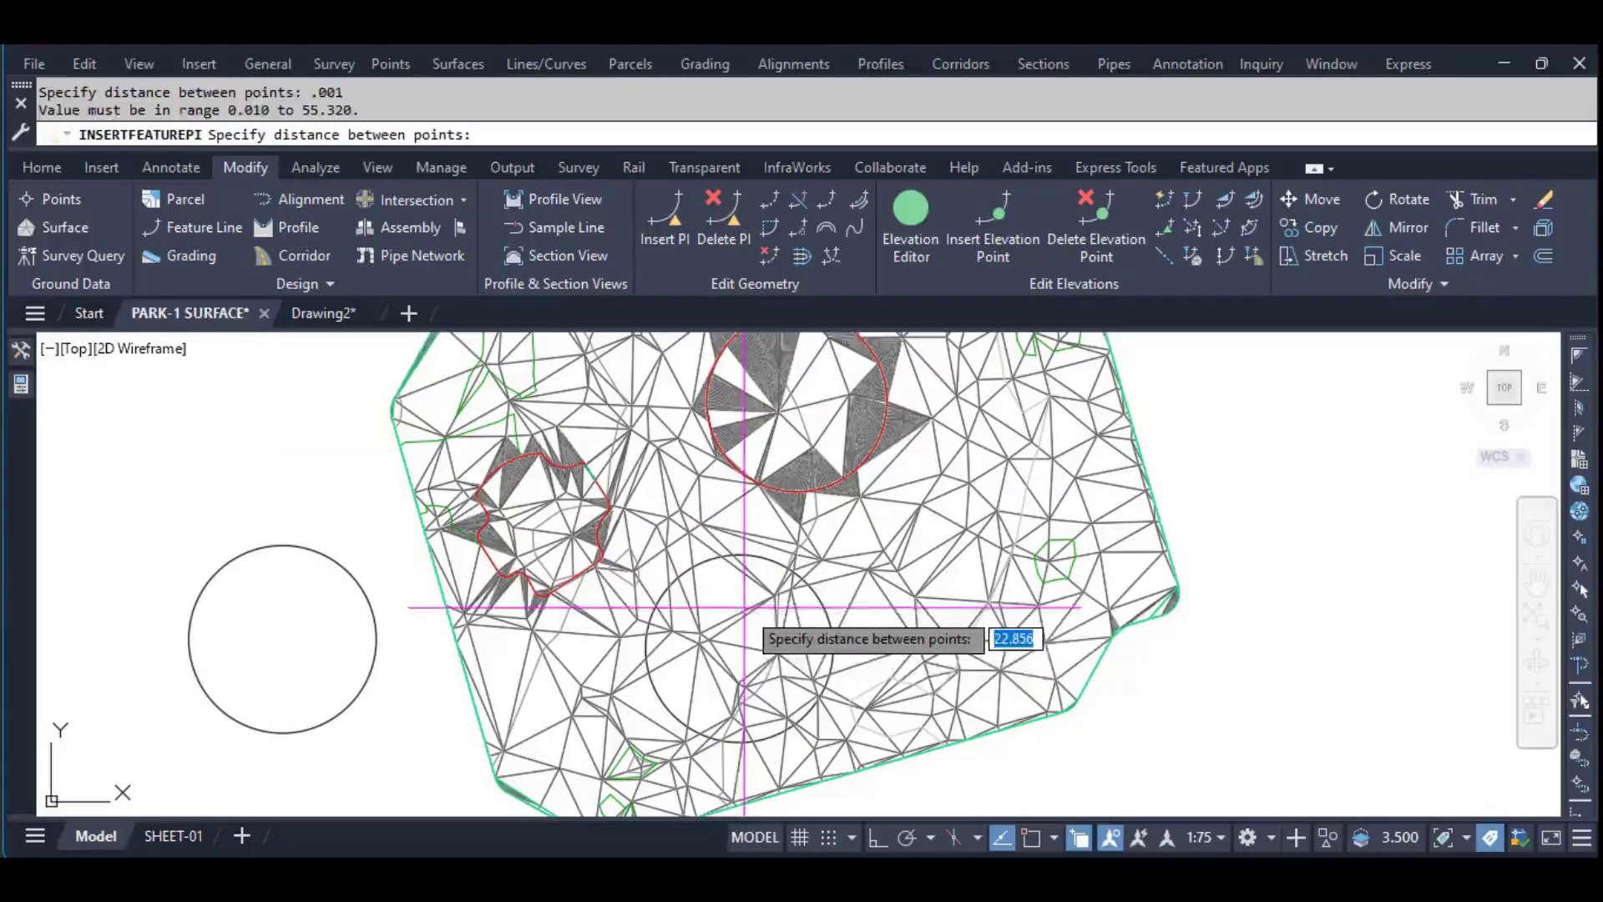
{"action": "key", "text": "Return"}
{"action": "key", "text": "Escape"}
{"action": "key", "text": "Escape"}
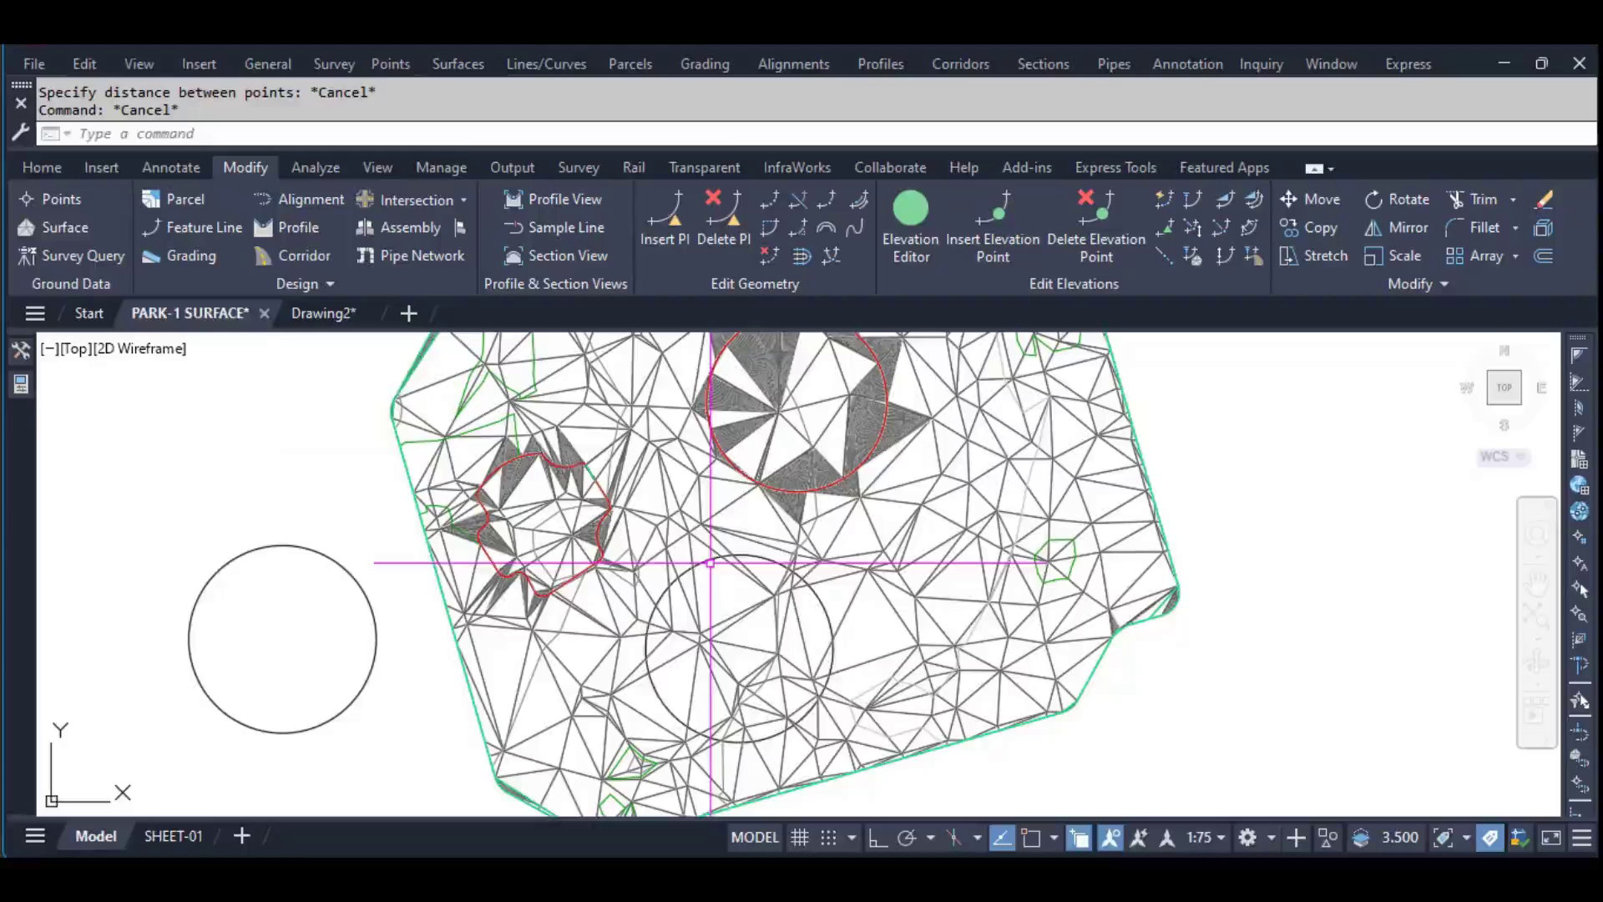
{"action": "left_click", "coordinate": [711, 561]}
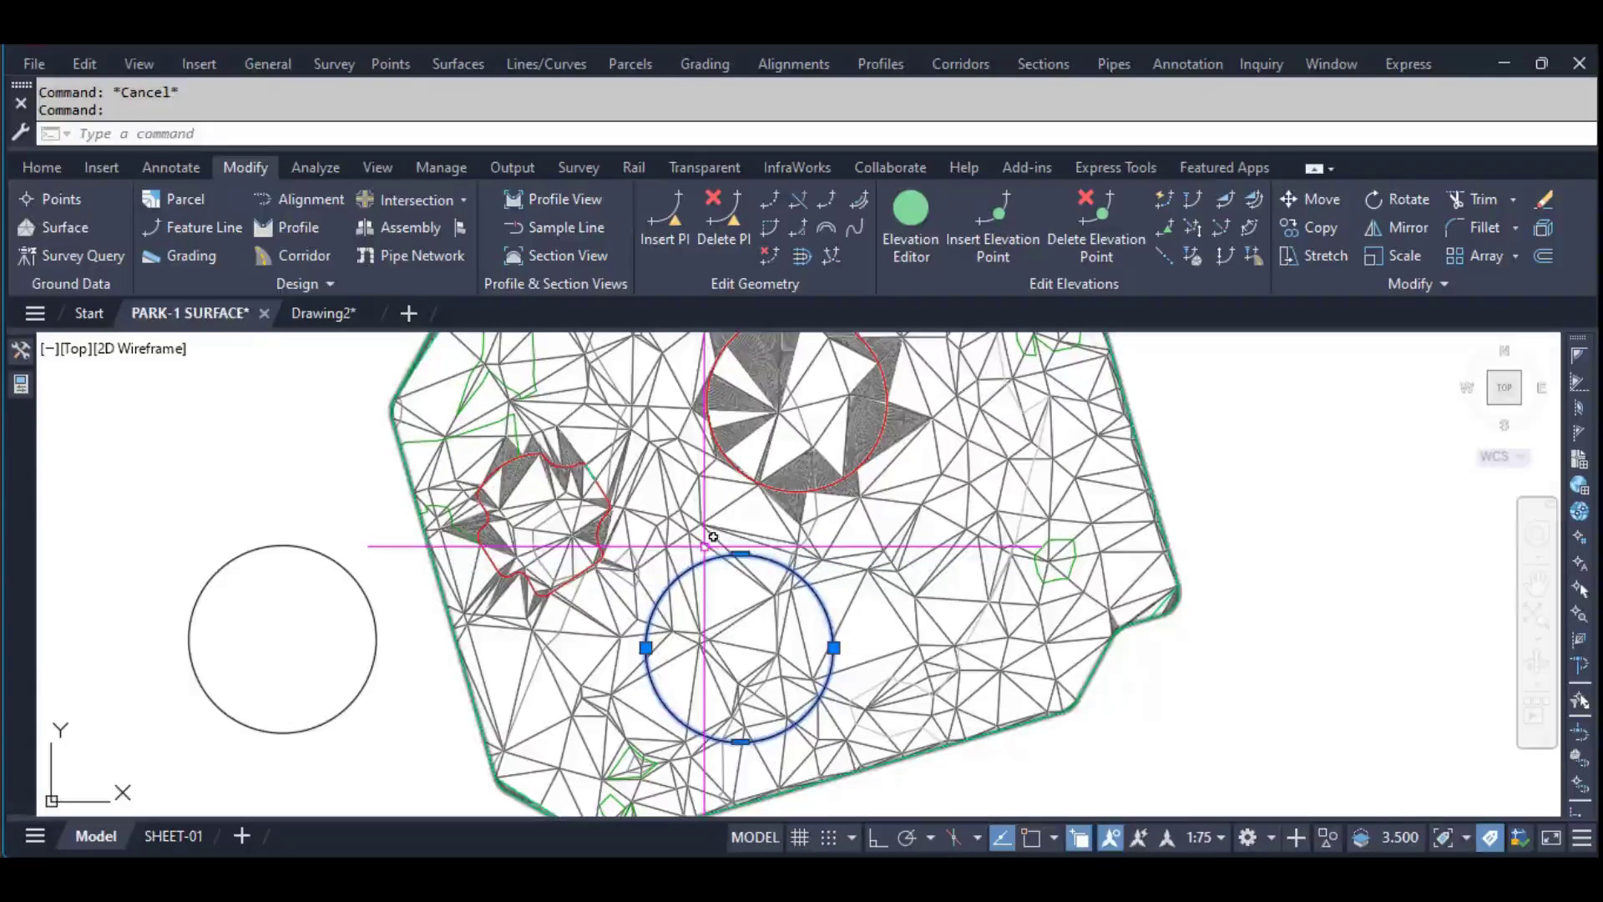
{"action": "key", "text": "Escape"}
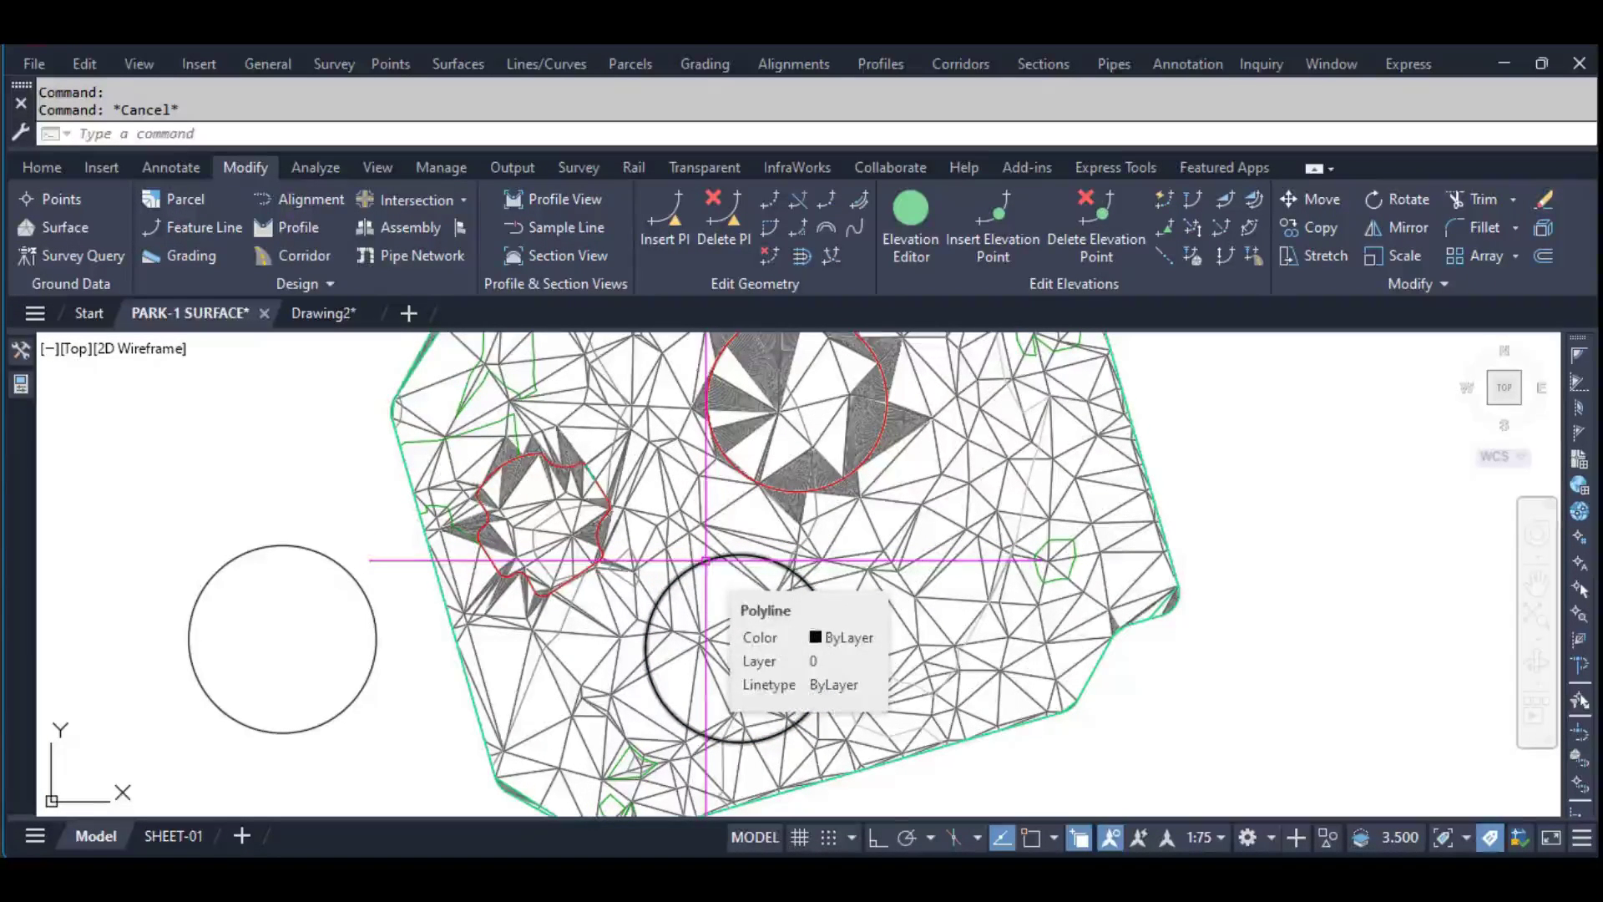
{"action": "key", "text": "Escape"}
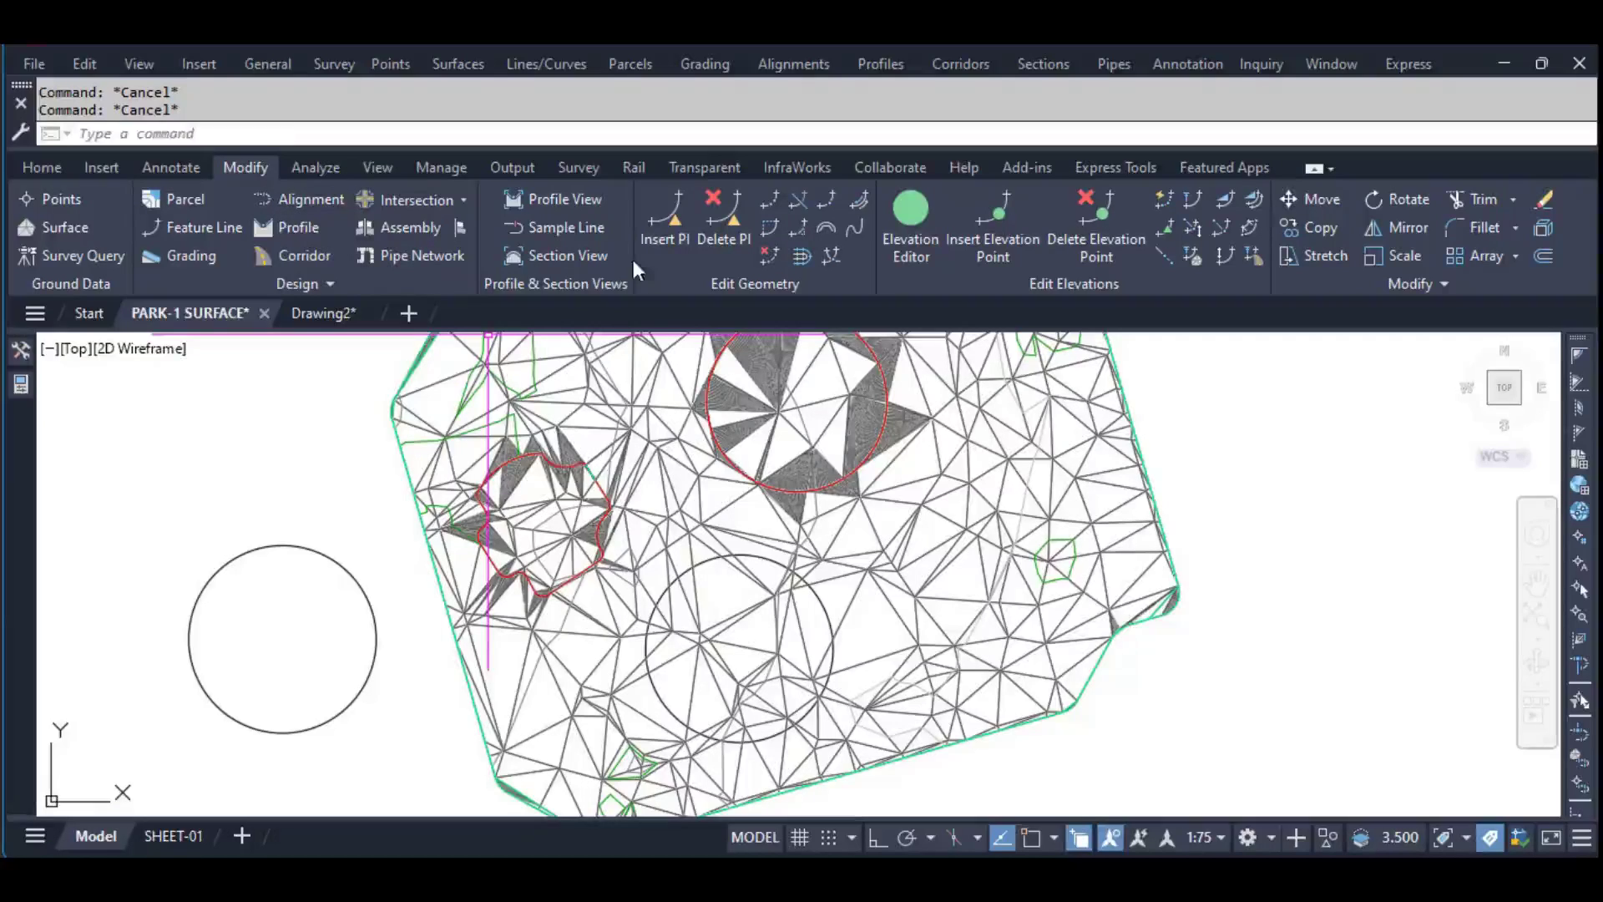
Retry Insert PI on the circle with a 0.001 increment spacing, then cancel it
{"action": "left_click", "coordinate": [660, 230]}
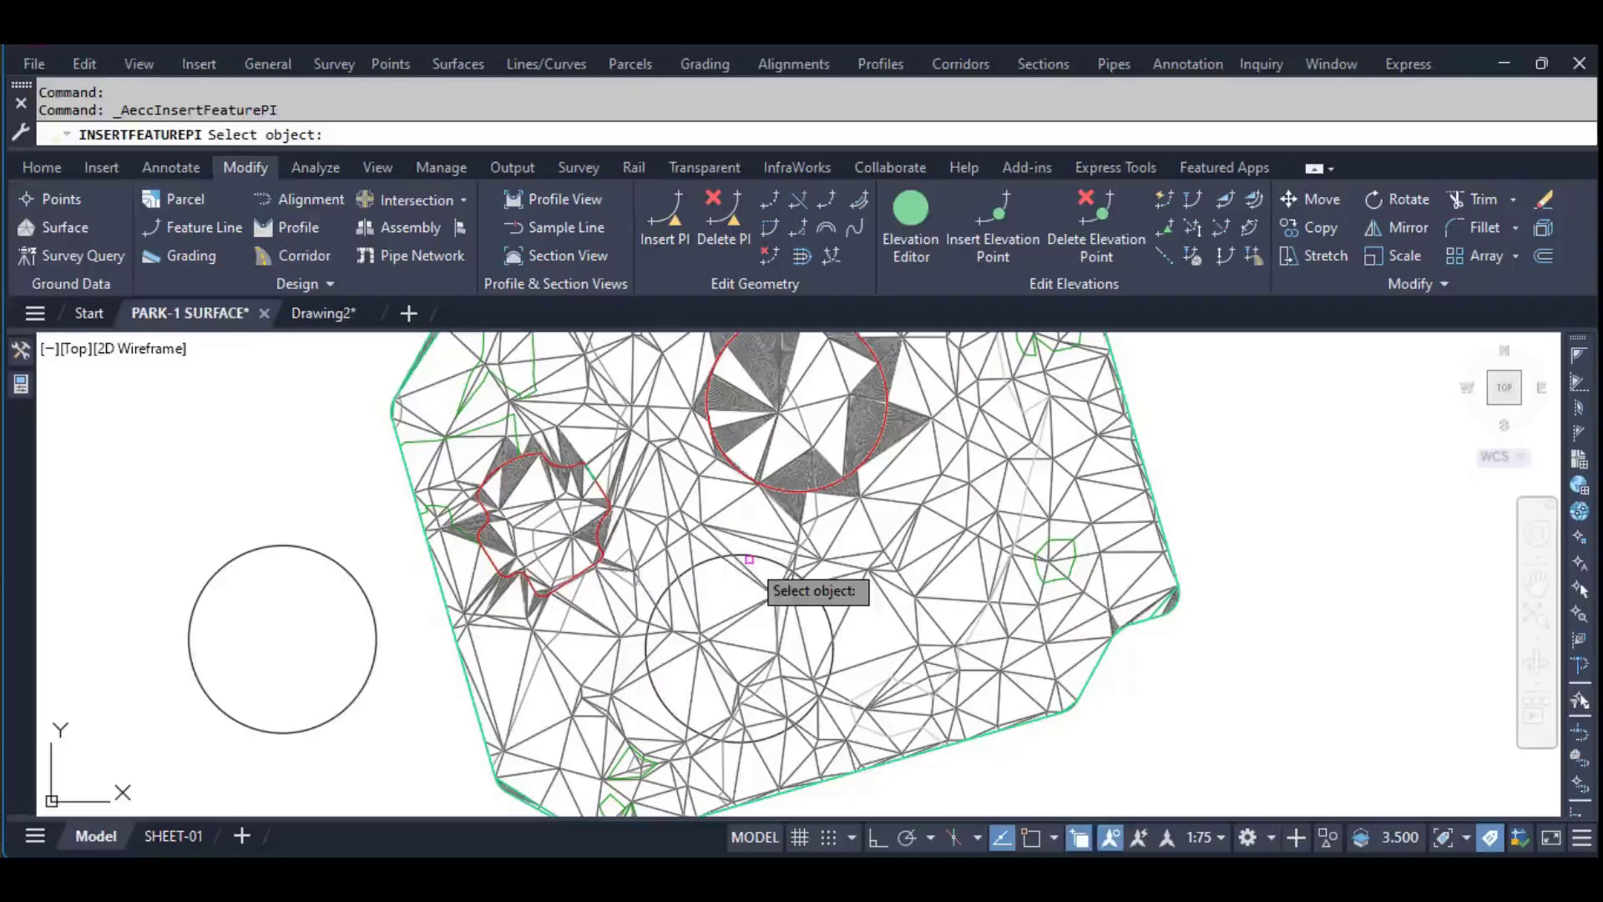
{"action": "left_click", "coordinate": [749, 557]}
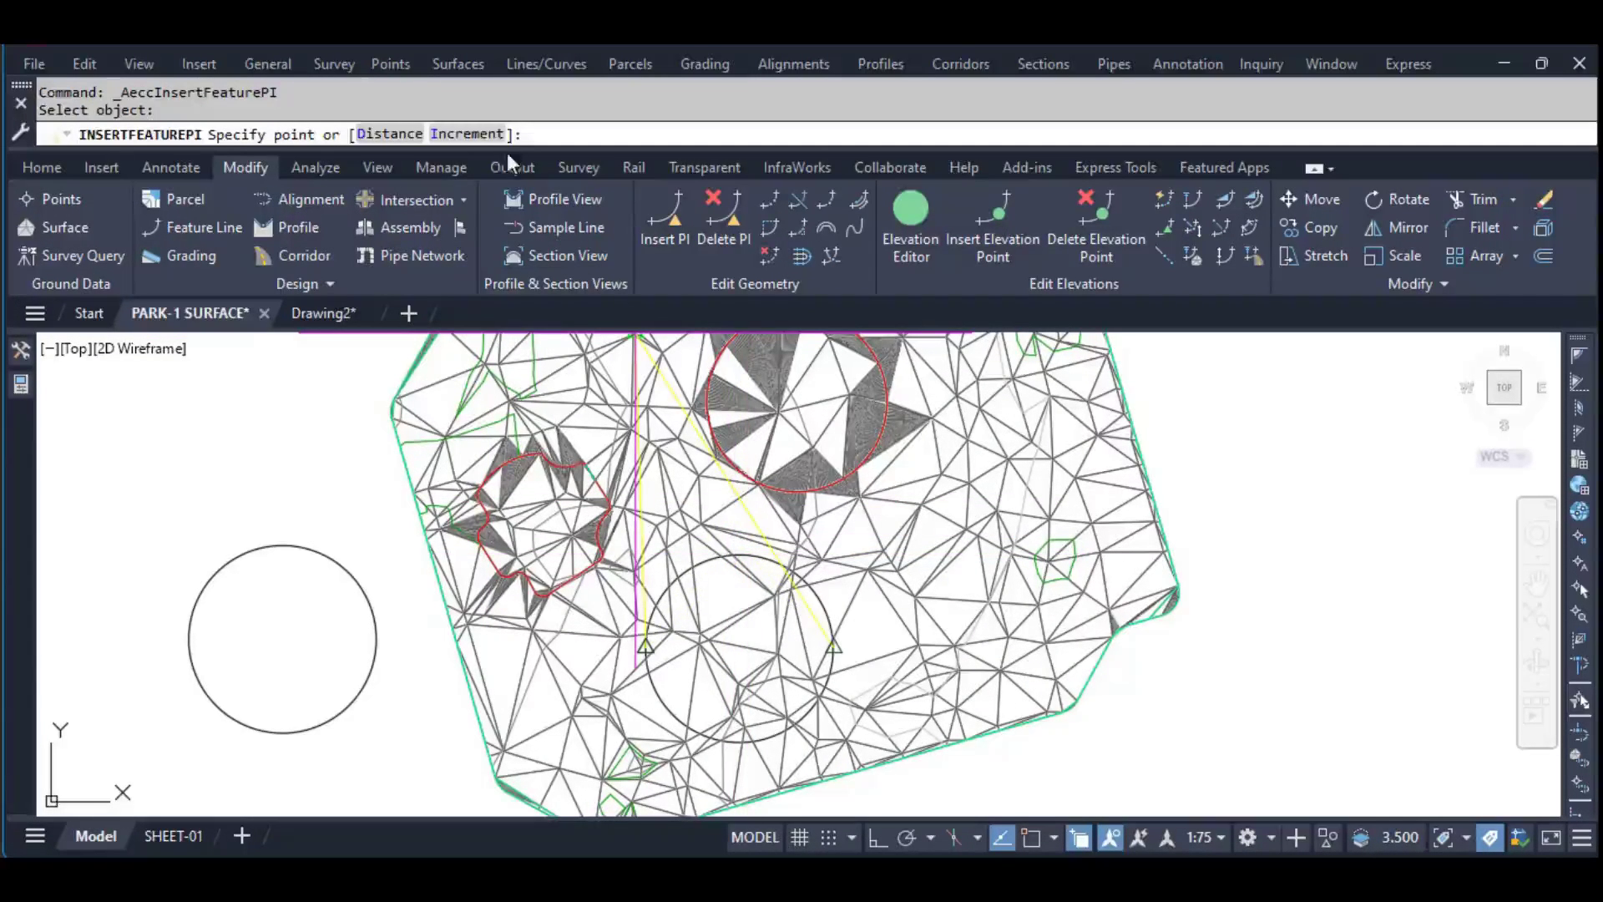
{"action": "left_click", "coordinate": [481, 137]}
{"action": "type", "text": "0.001"}
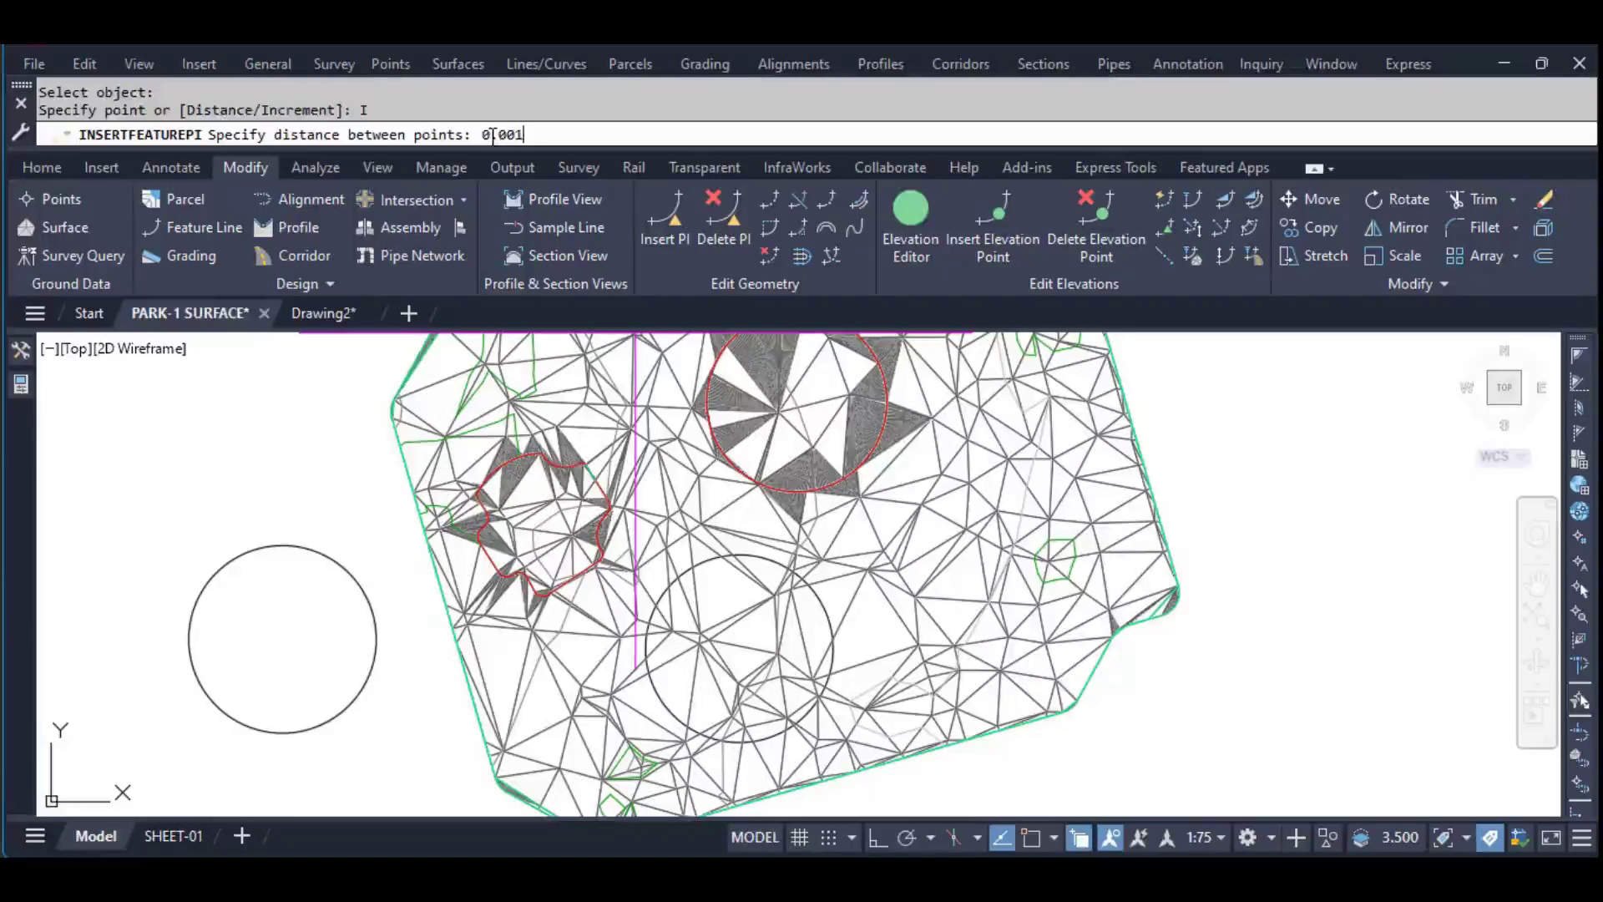
{"action": "key", "text": "Return"}
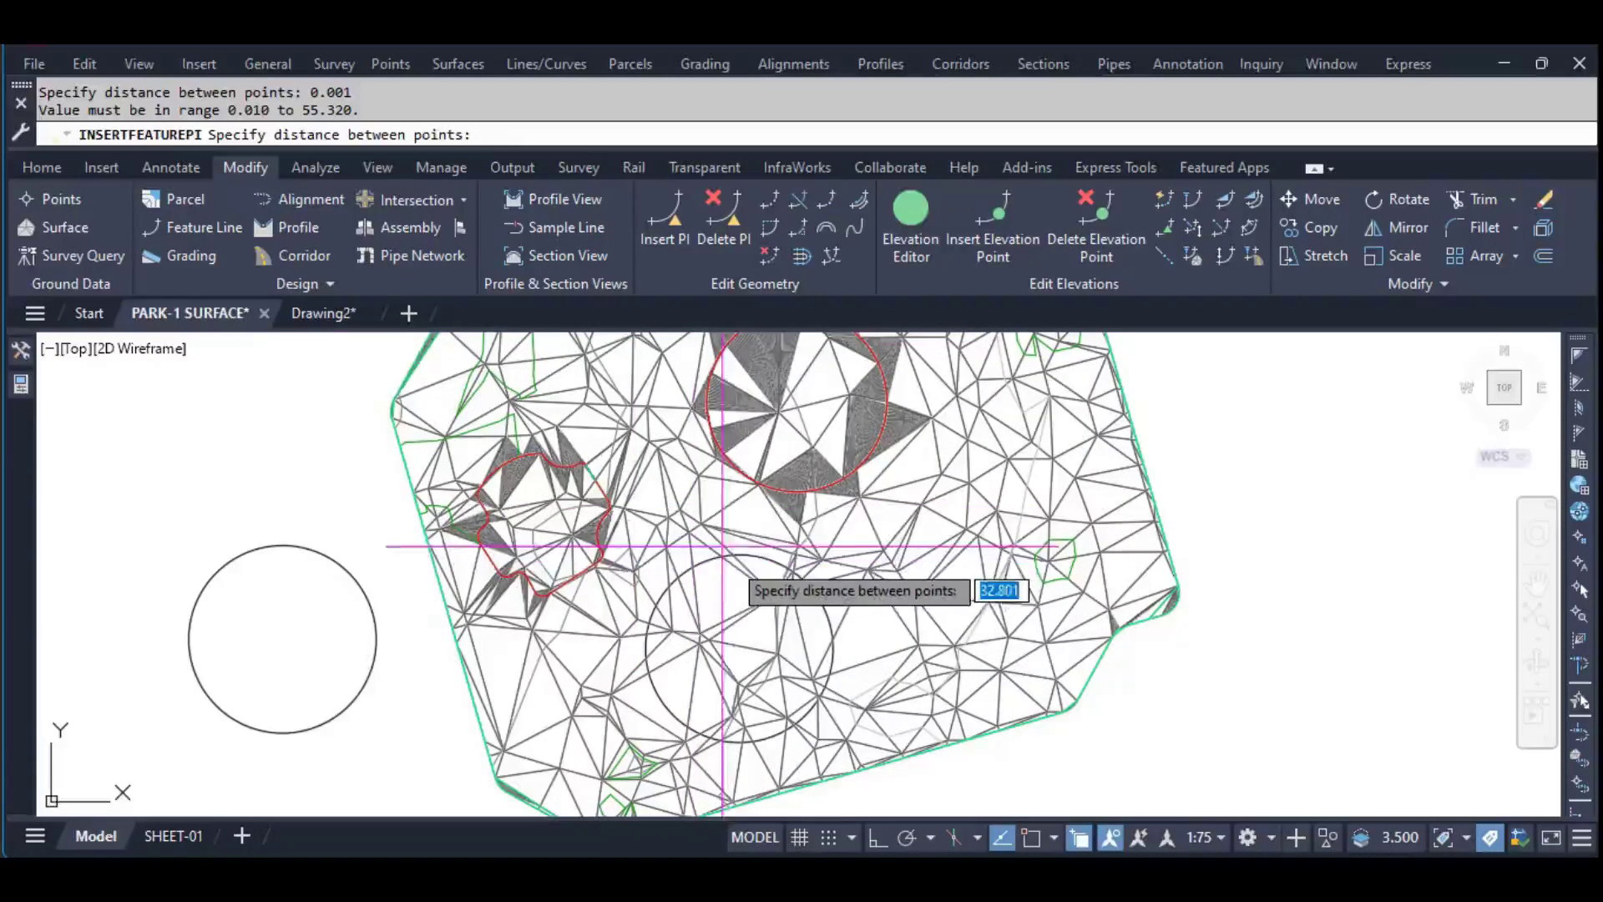
{"action": "key", "text": "Return"}
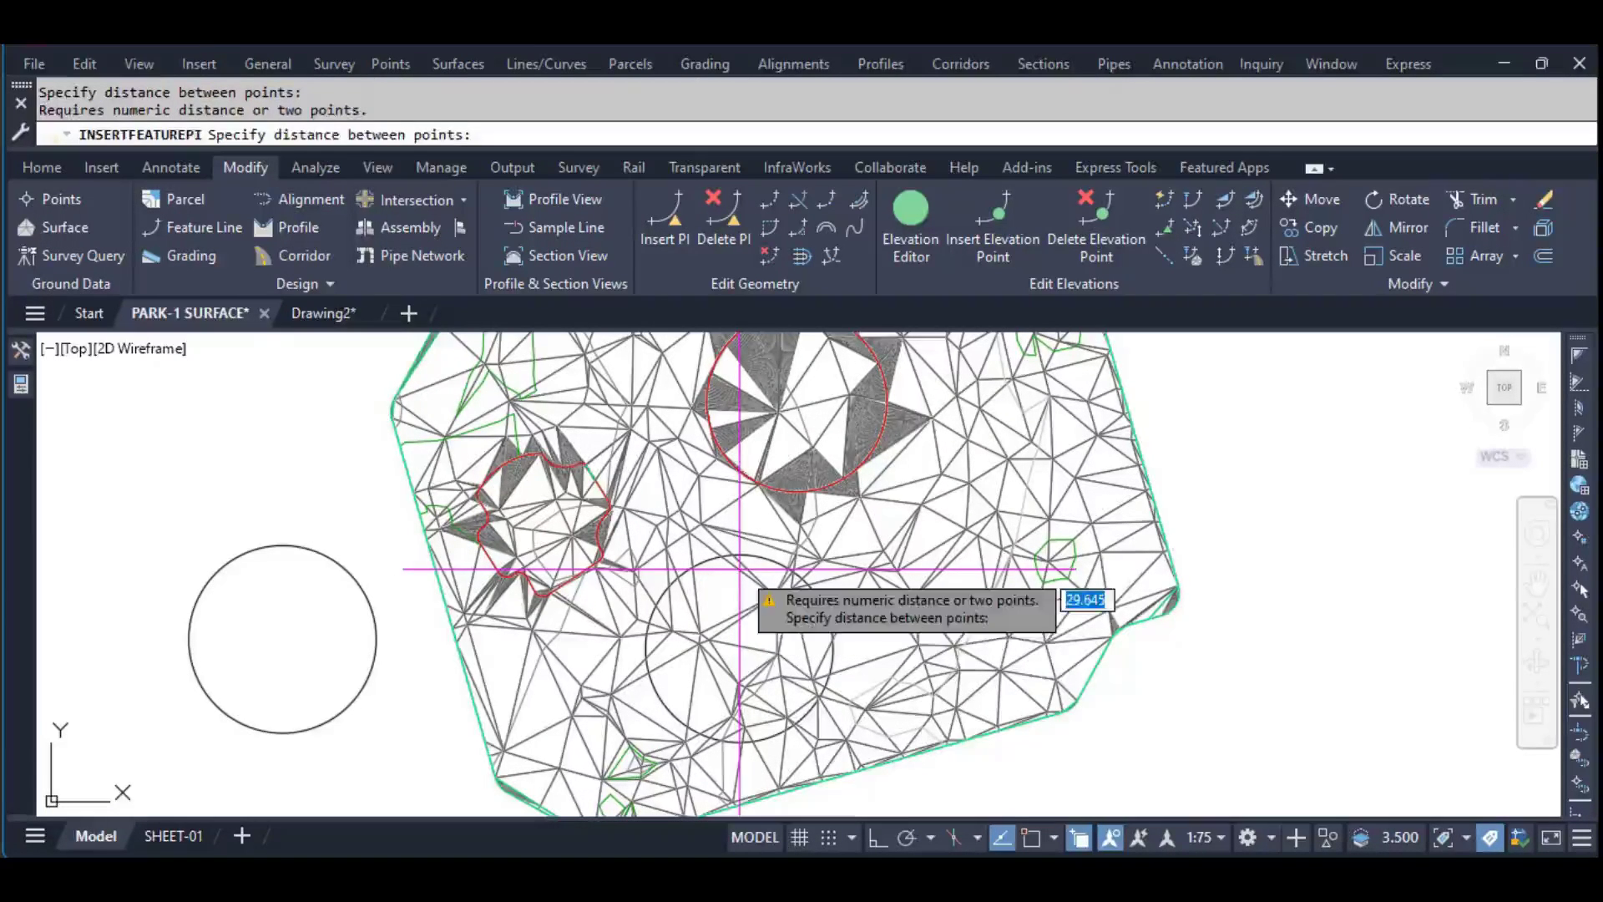
{"action": "key", "text": "Escape"}
Insert PIs all around the selected circle at a 0.1 increment
{"action": "left_click", "coordinate": [751, 558]}
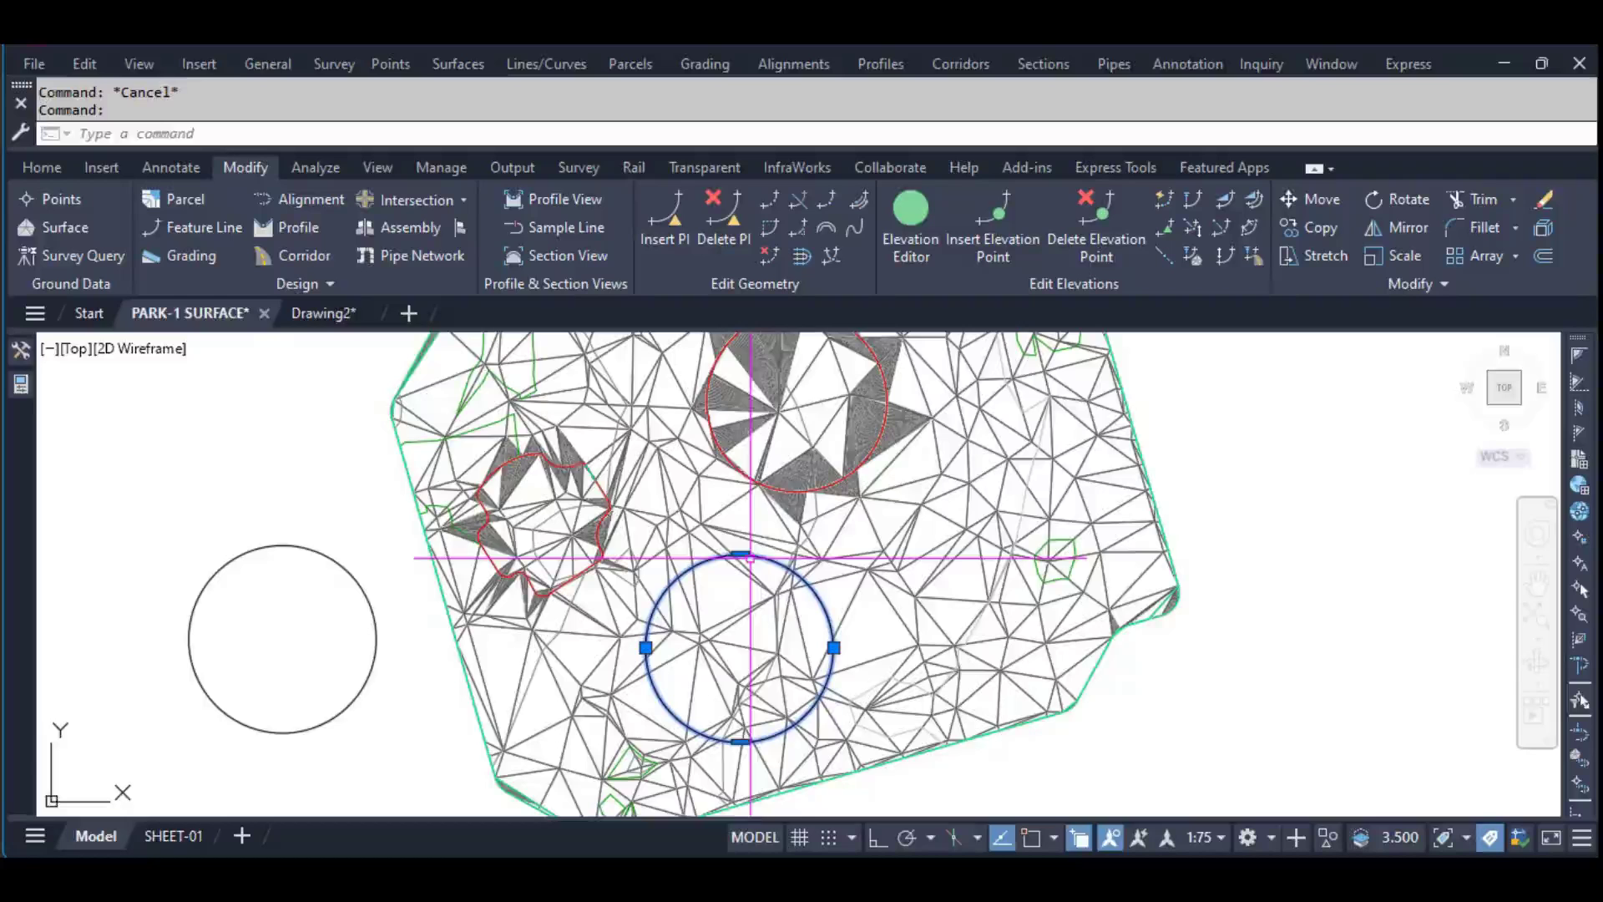
{"action": "left_click", "coordinate": [673, 240]}
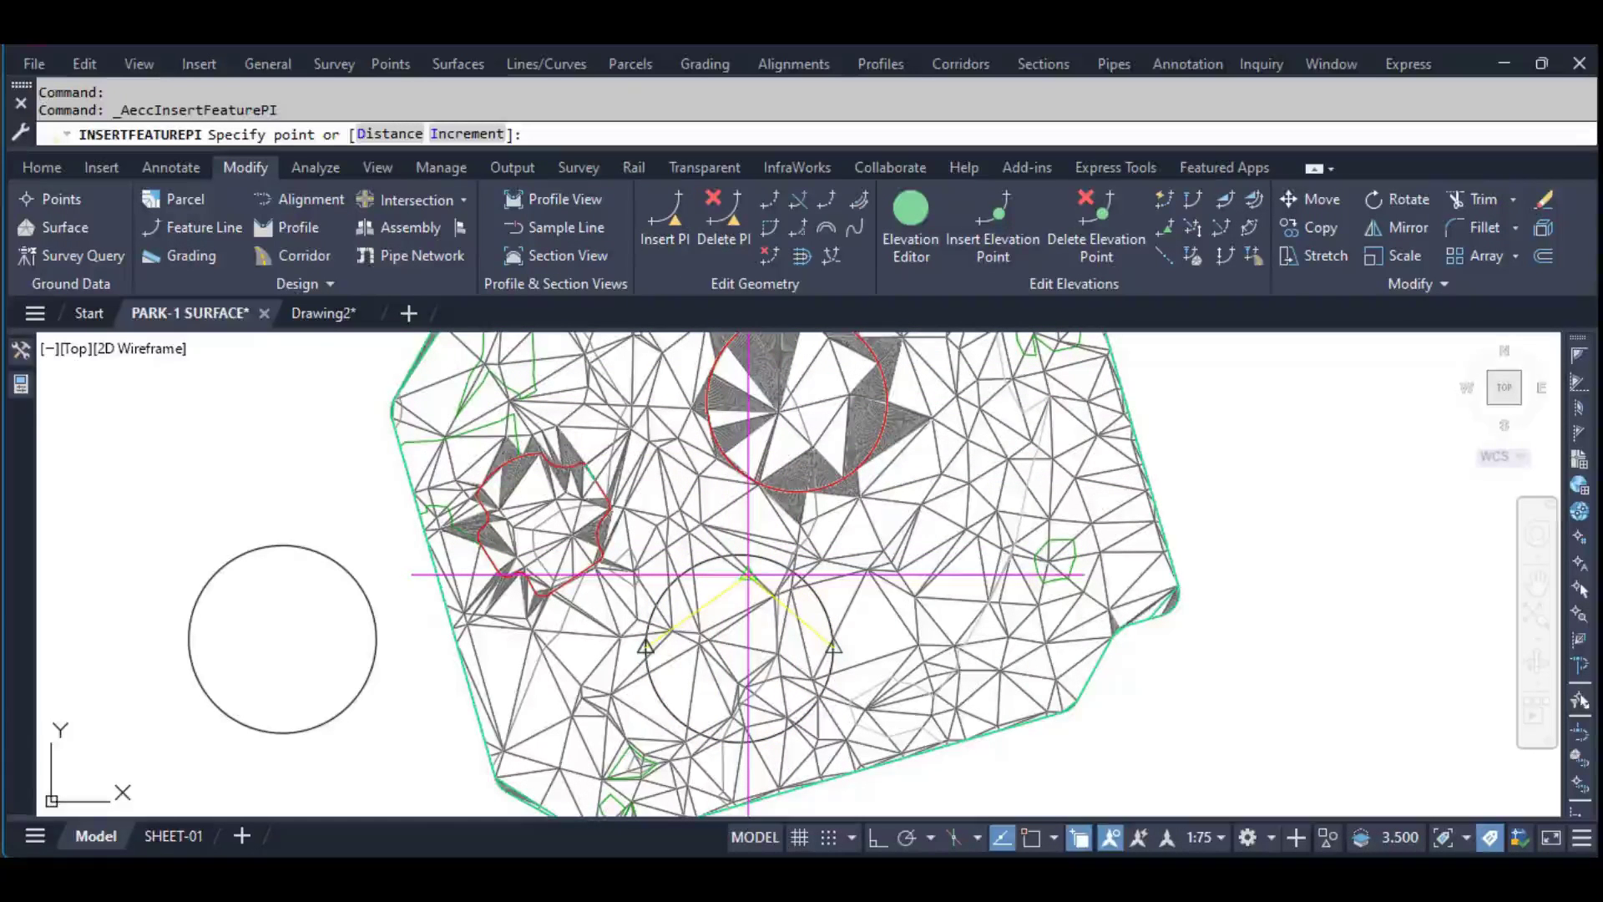
{"action": "left_click", "coordinate": [464, 134]}
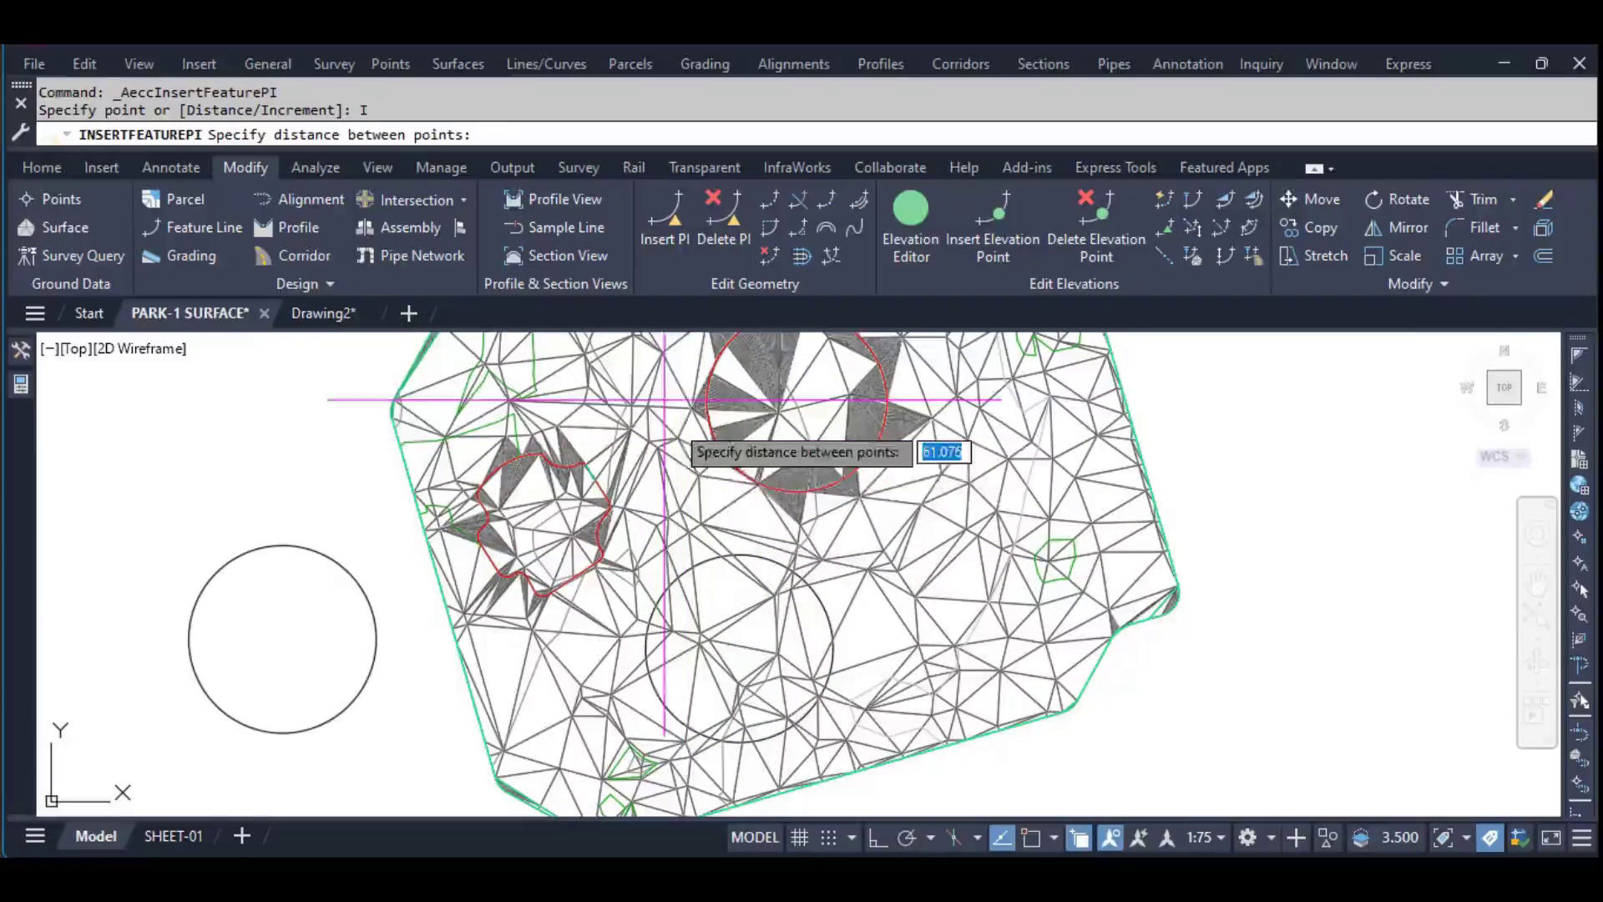
{"action": "key", "text": "BackSpace"}
{"action": "key", "text": "Return"}
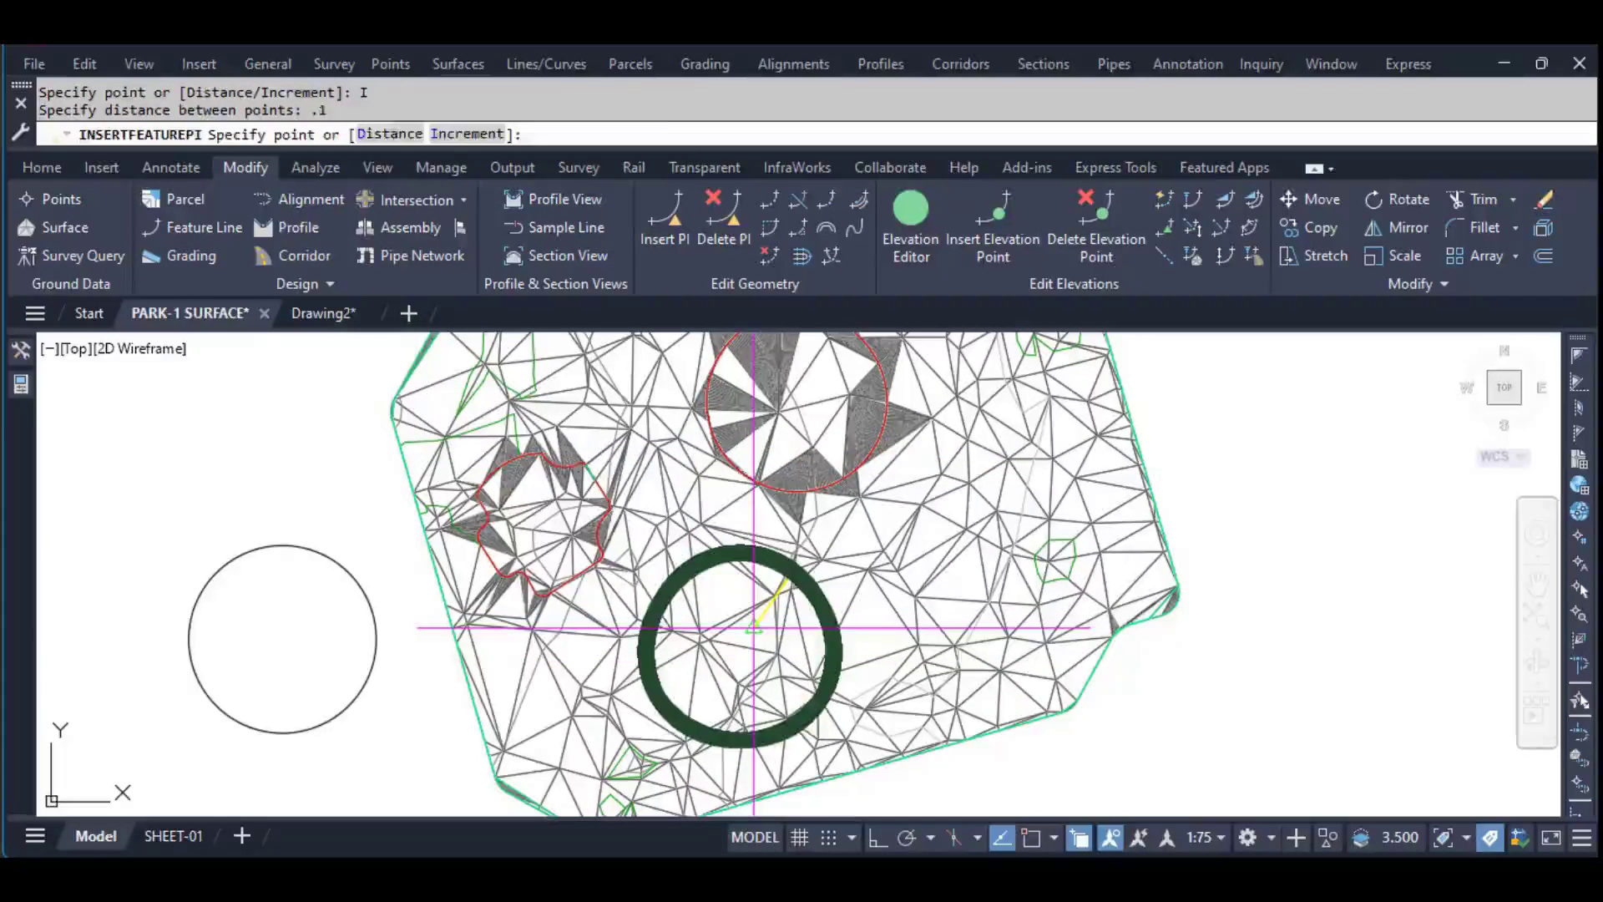
{"action": "key", "text": "Return"}
{"action": "key", "text": "Escape"}
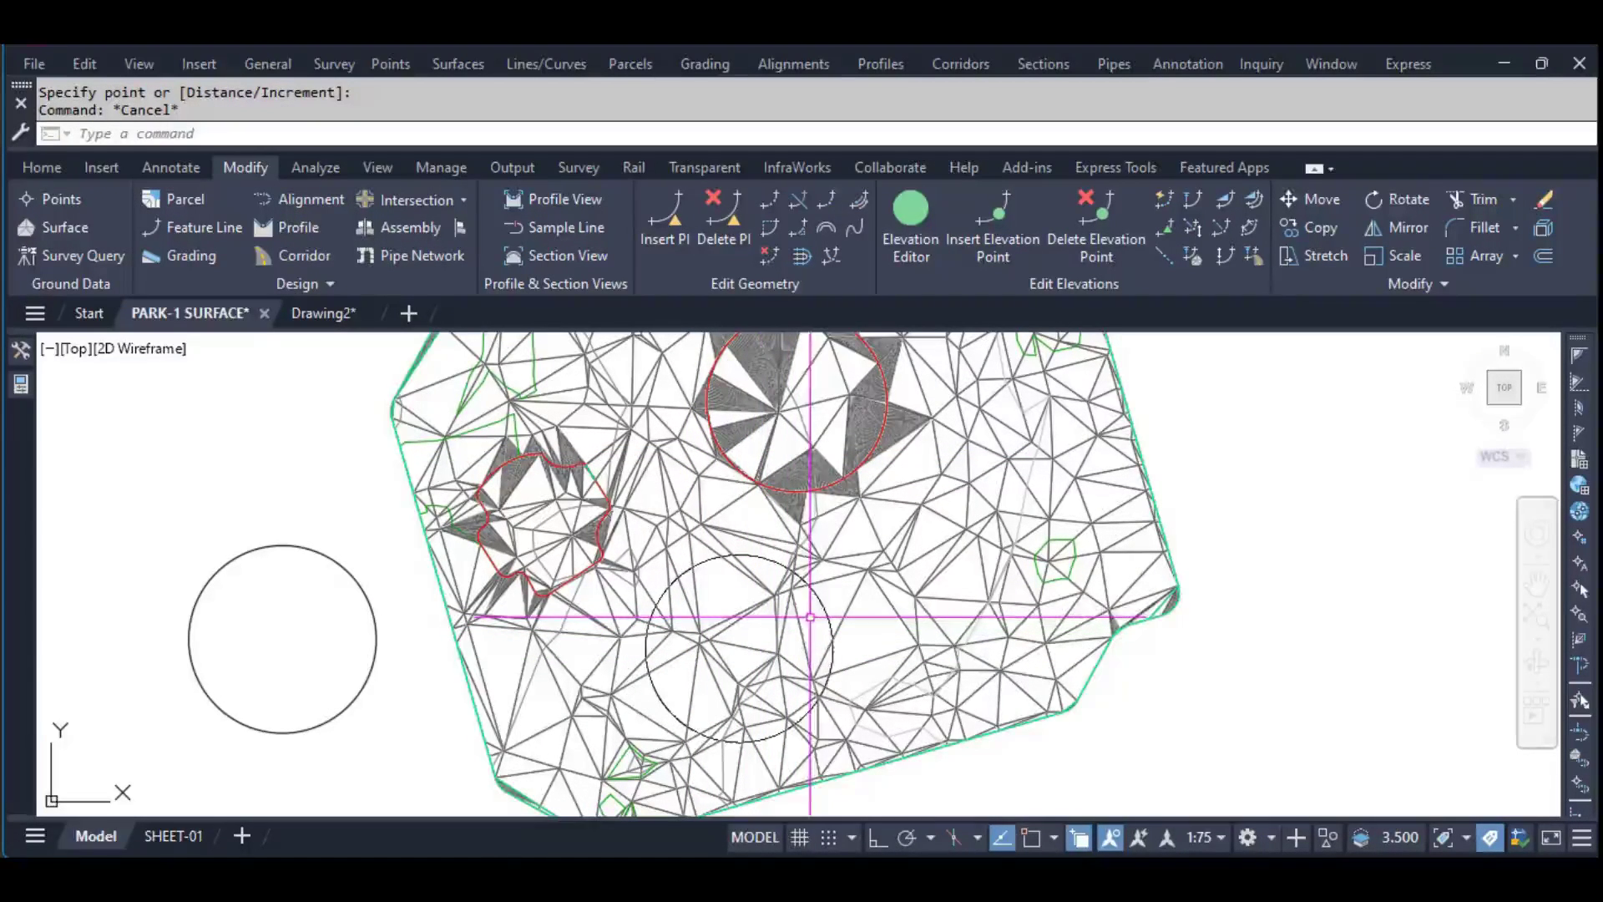
Select the circle and zoom in and out to inspect the new vertices
{"action": "left_click", "coordinate": [822, 601]}
{"action": "mouse_move", "coordinate": [833, 647]}
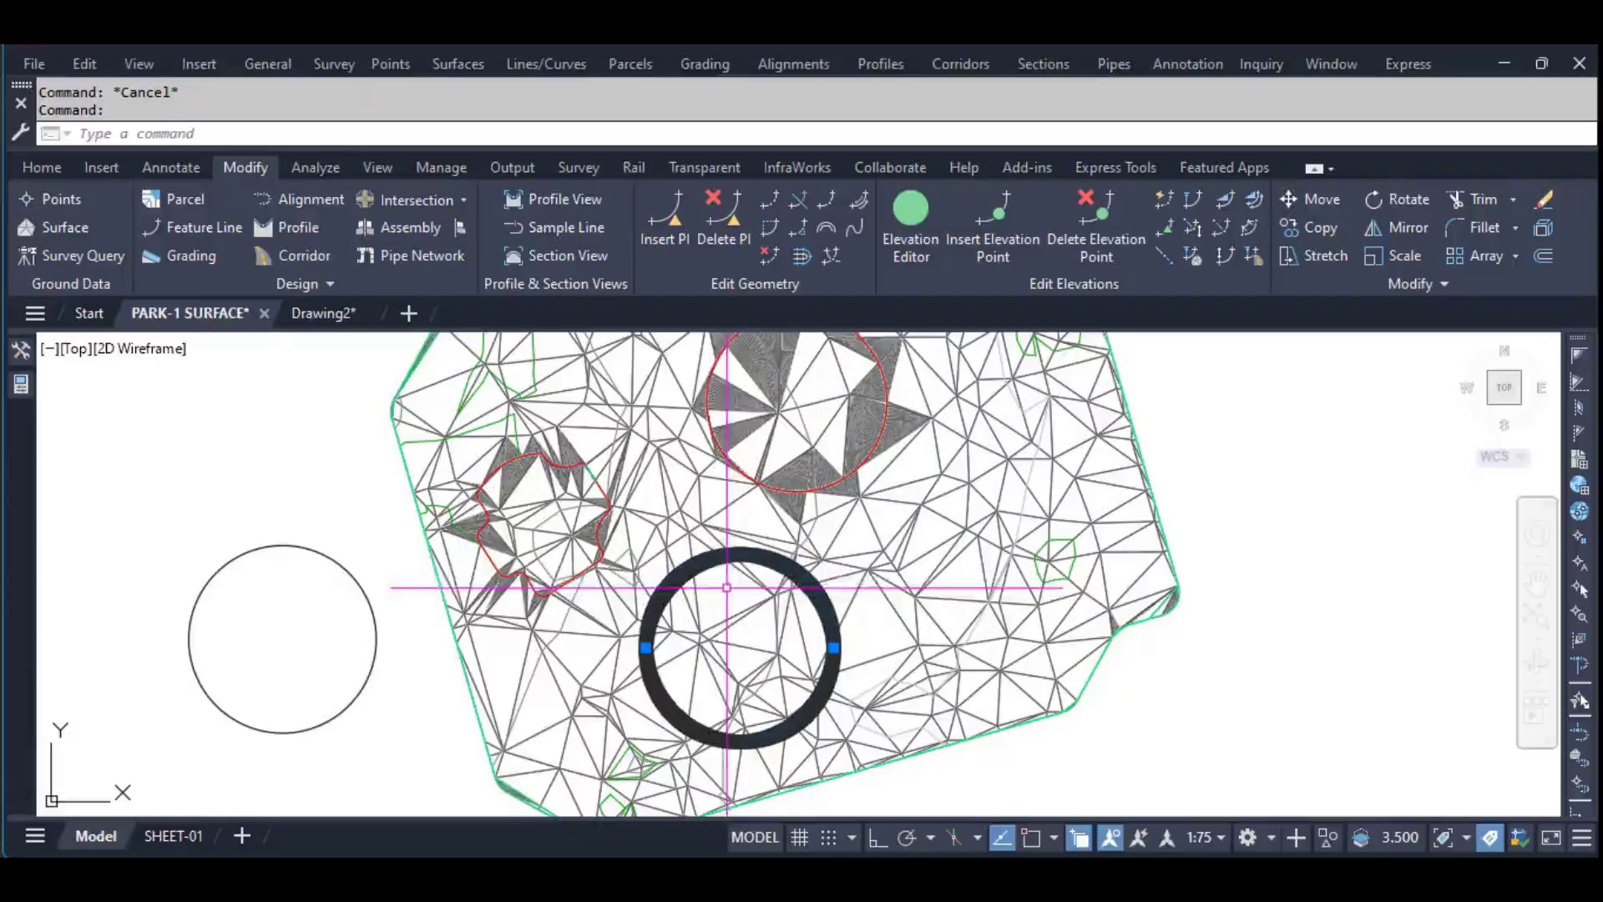
{"action": "scroll", "coordinate": [680, 572], "scroll_direction": "up", "scroll_amount": 5}
{"action": "scroll", "coordinate": [703, 566], "scroll_direction": "up", "scroll_amount": 3}
{"action": "scroll", "coordinate": [702, 567], "scroll_direction": "down", "scroll_amount": 2}
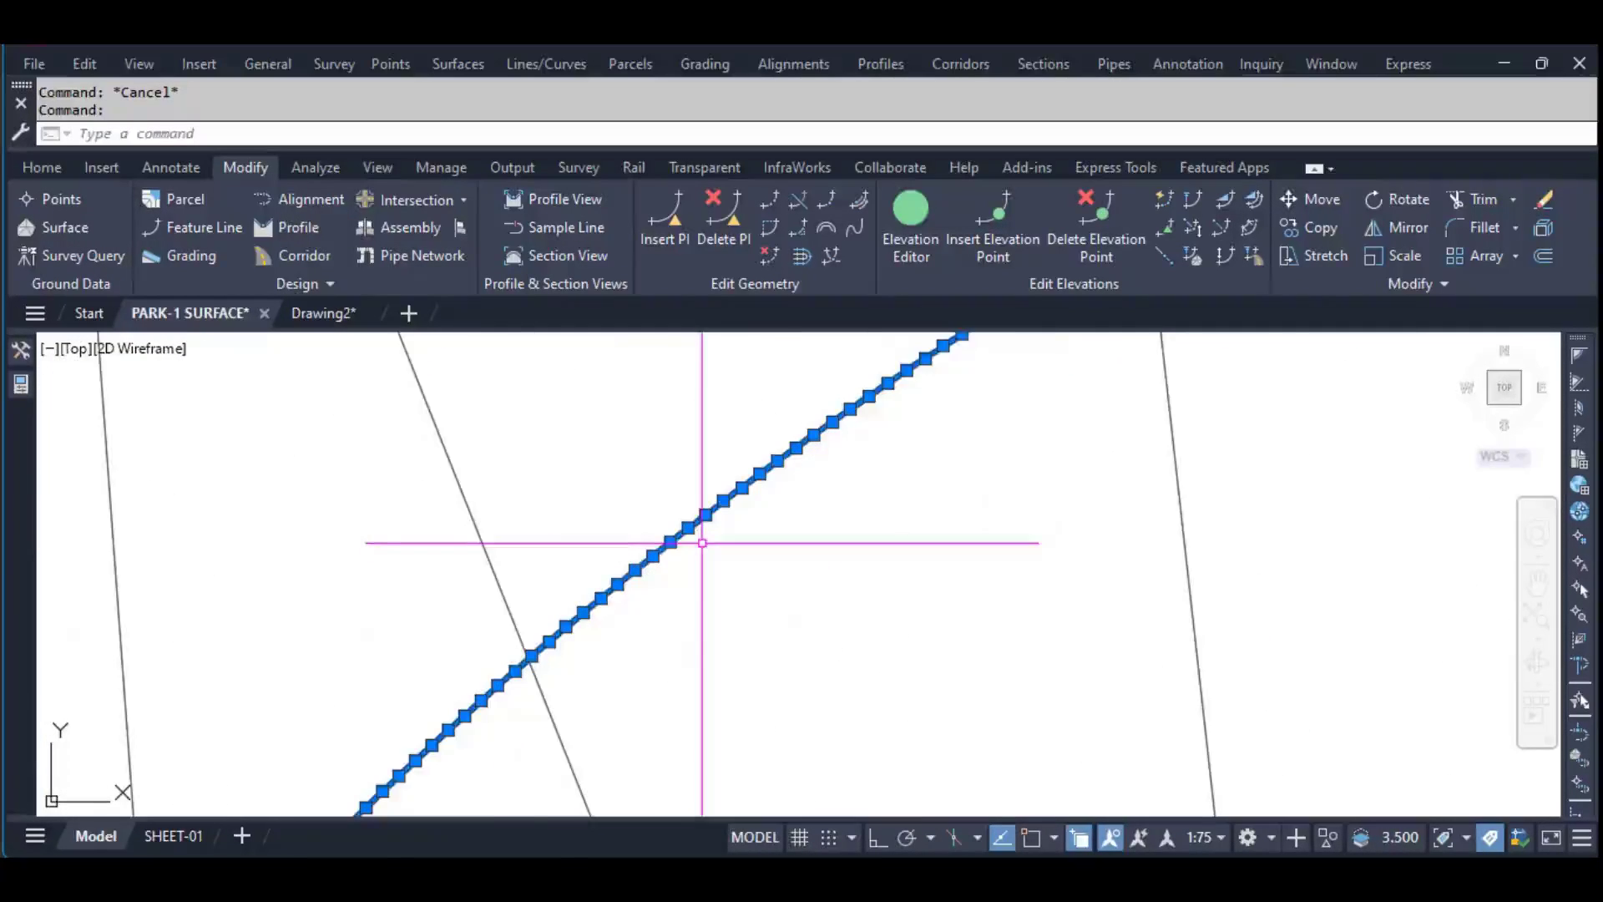
{"action": "scroll", "coordinate": [701, 542], "scroll_direction": "down", "scroll_amount": 3}
{"action": "scroll", "coordinate": [695, 515], "scroll_direction": "down", "scroll_amount": 2}
{"action": "scroll", "coordinate": [695, 514], "scroll_direction": "up", "scroll_amount": 3}
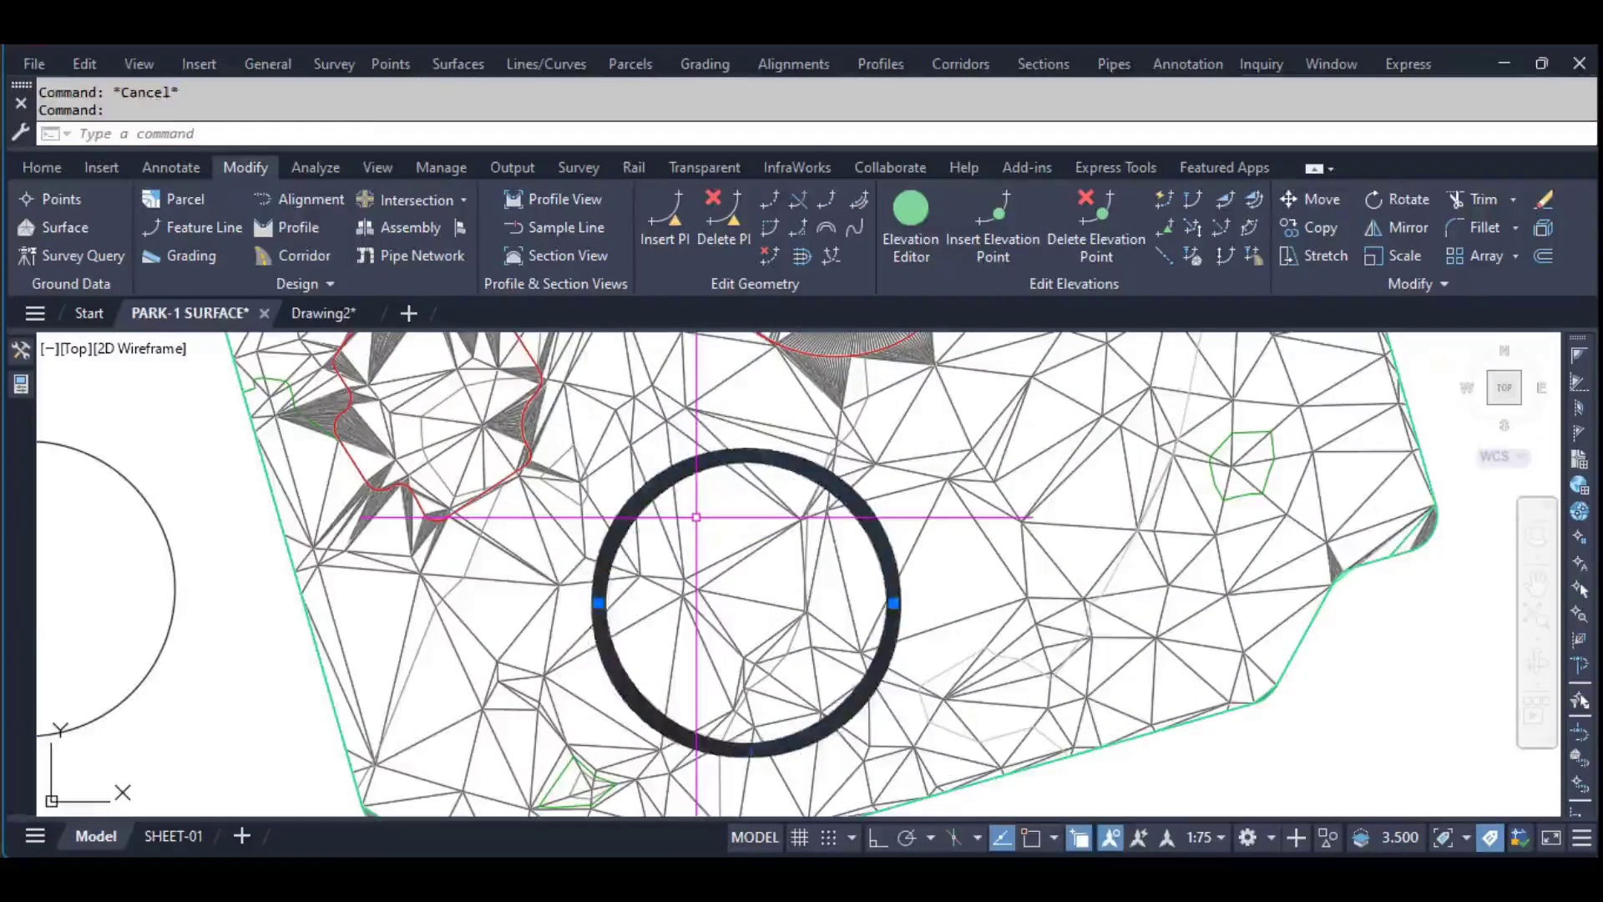
{"action": "key", "text": "Escape"}
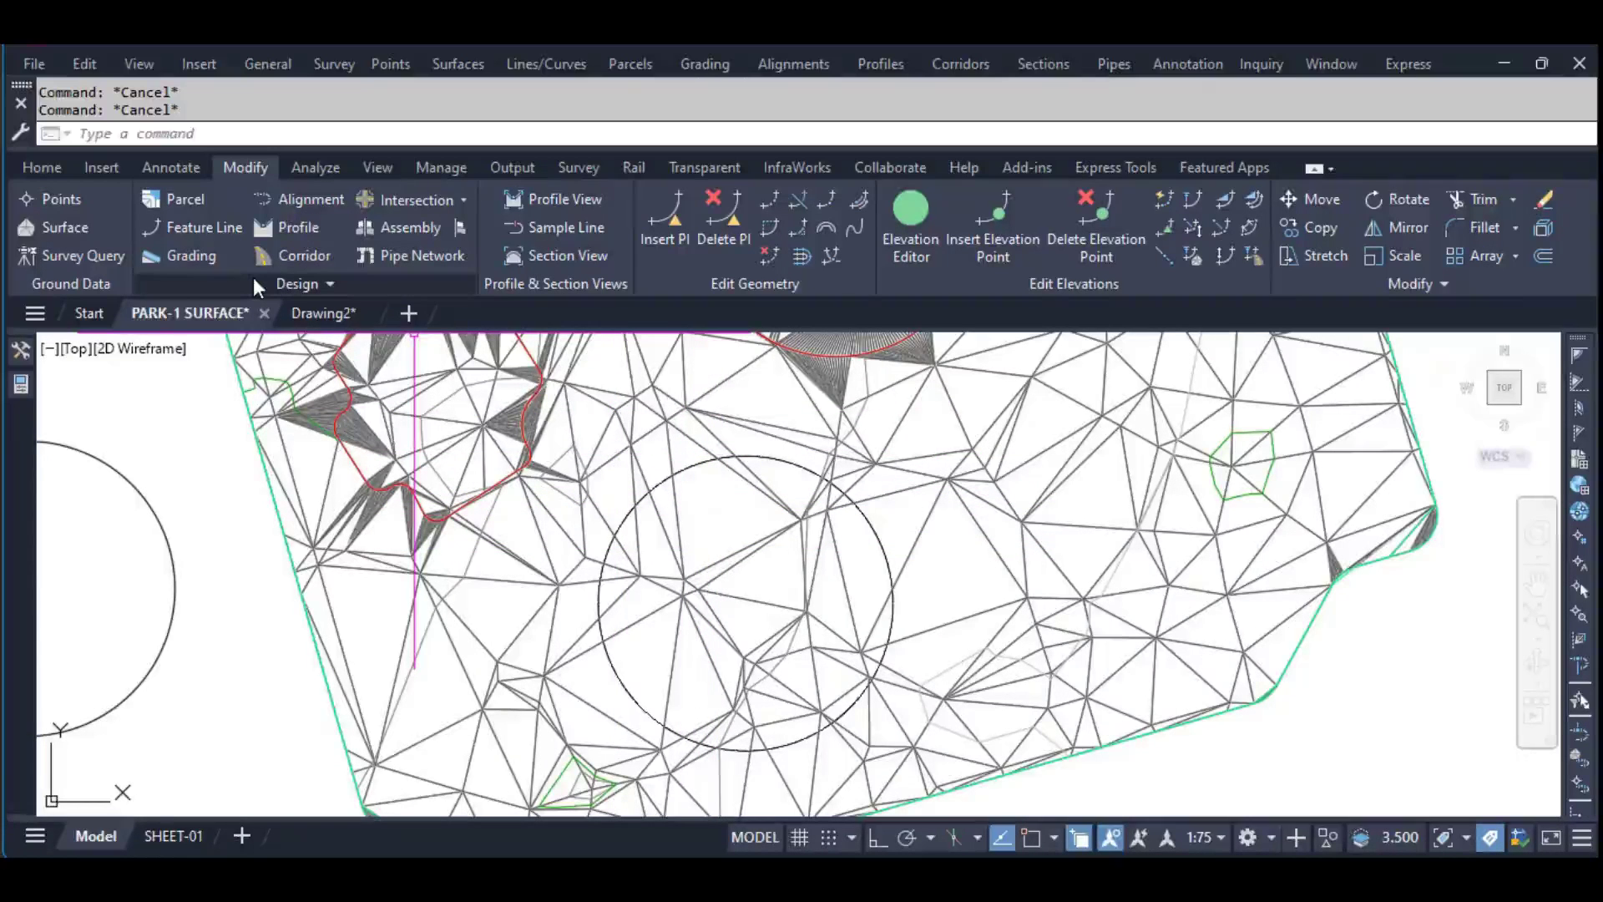
Save, start Create Cropped Surface again and choose DESIGN as the surface to crop
{"action": "key", "text": "ctrl+s"}
{"action": "left_click", "coordinate": [53, 166]}
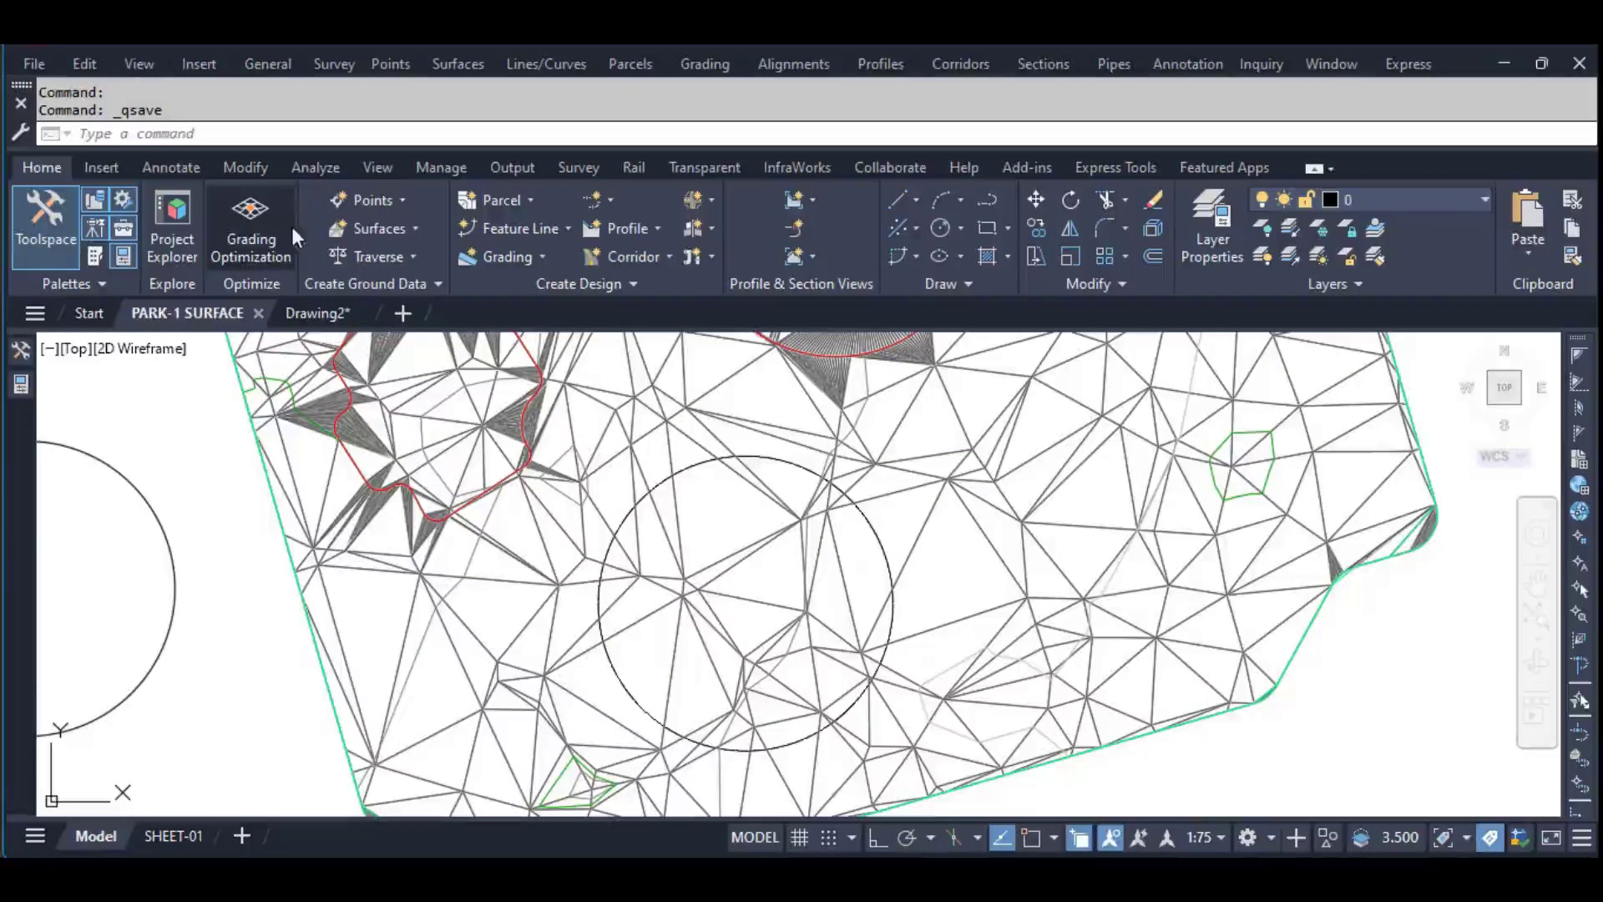
{"action": "left_click", "coordinate": [399, 229]}
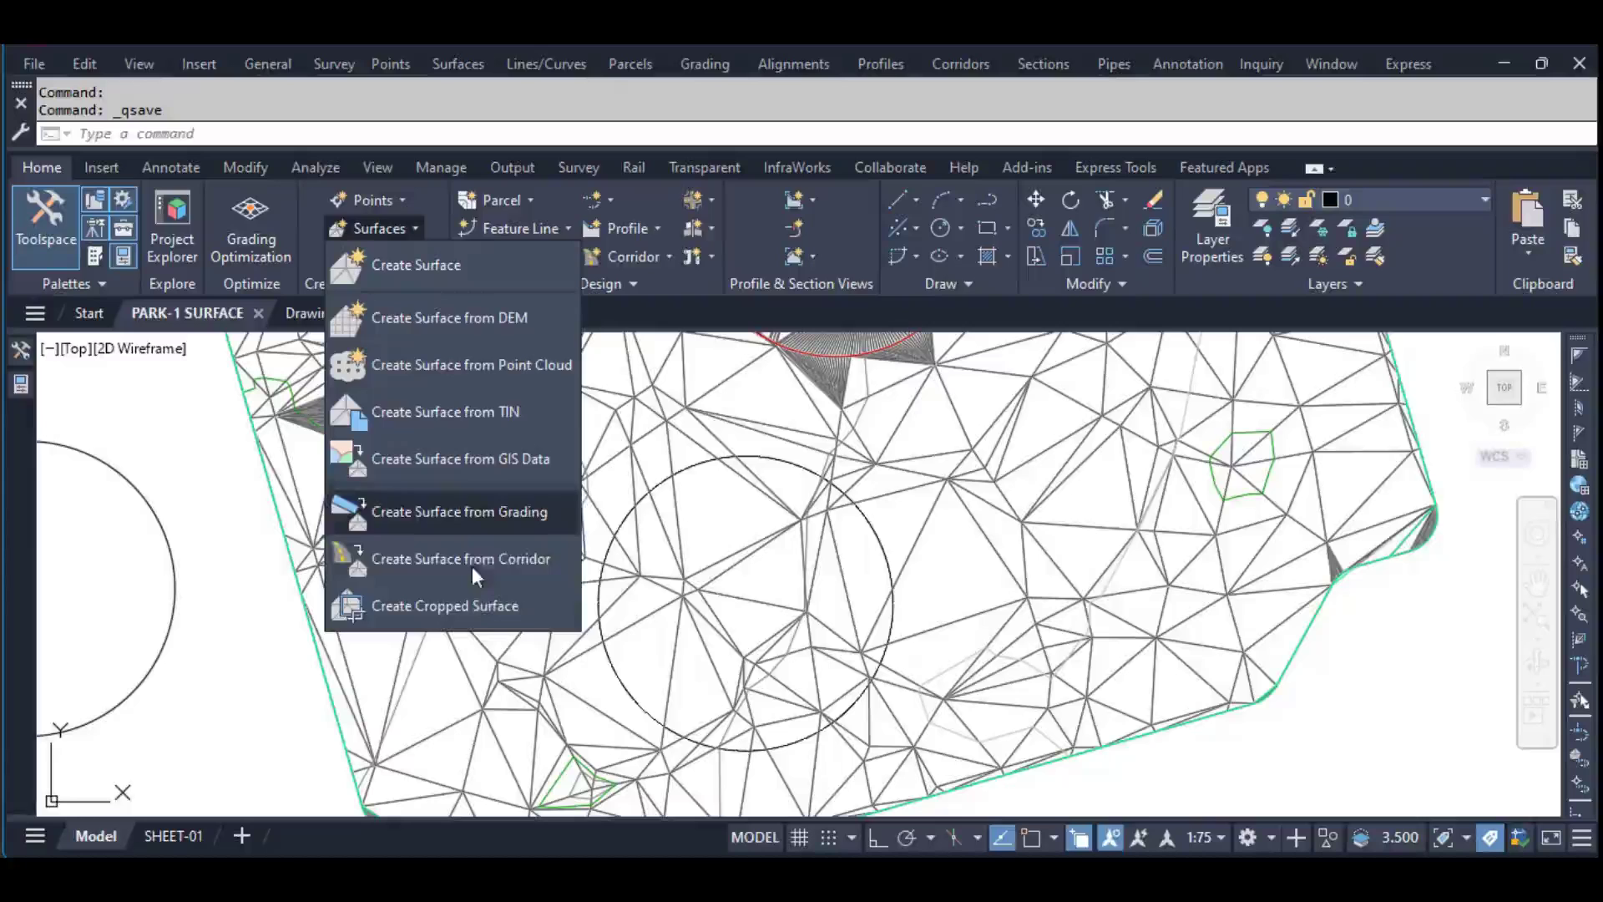
{"action": "left_click", "coordinate": [475, 605]}
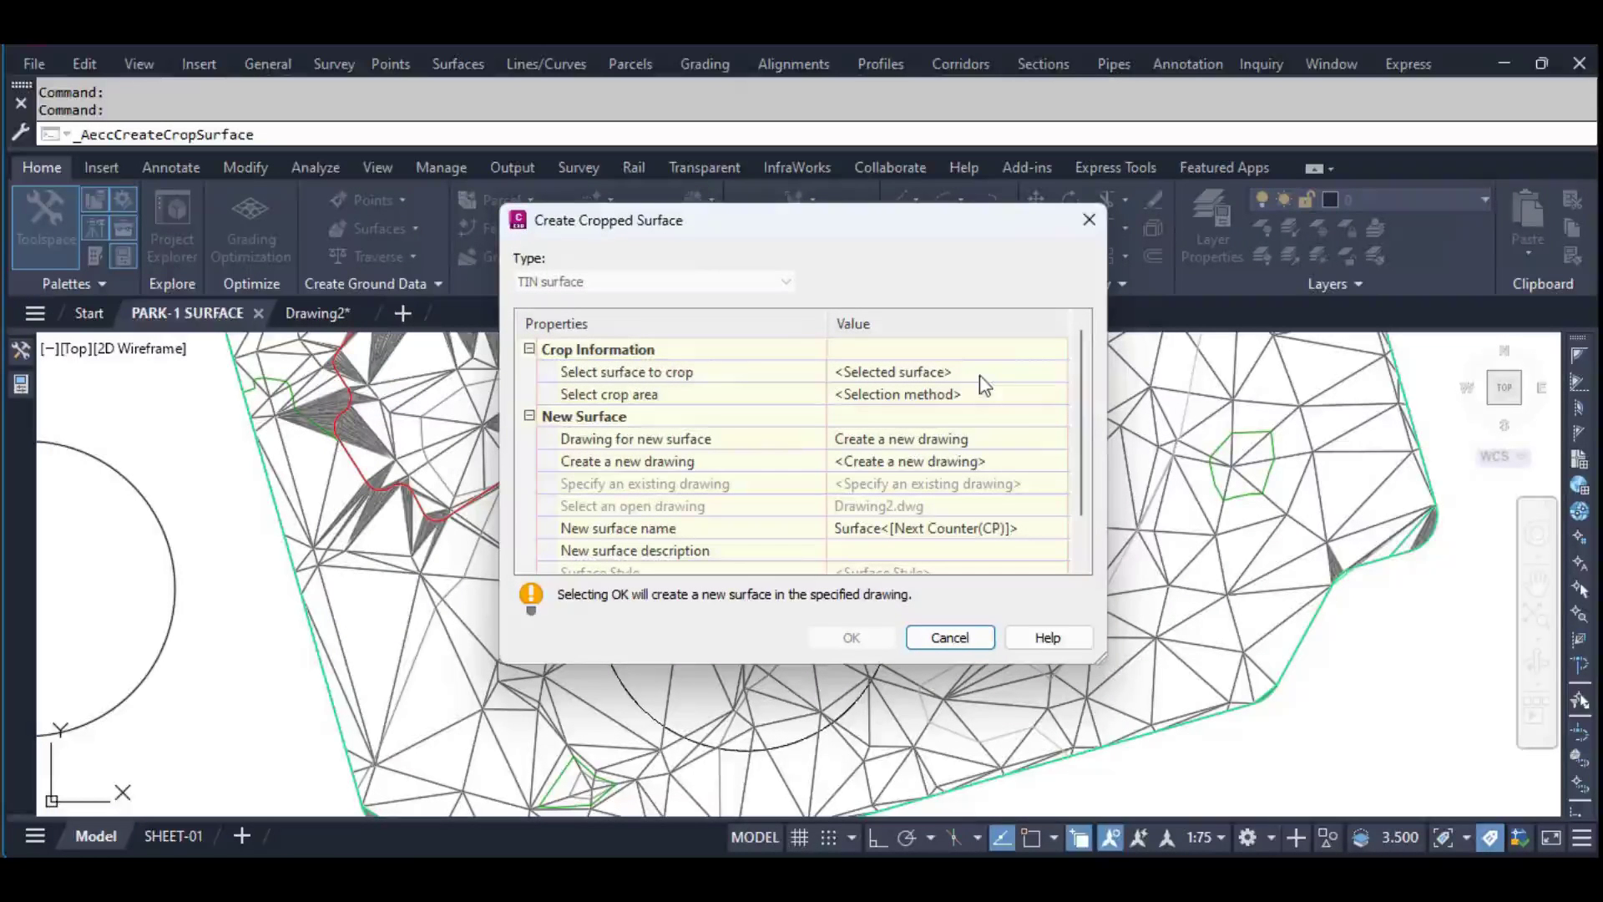
{"action": "left_click", "coordinate": [1059, 372]}
{"action": "left_click", "coordinate": [1059, 372]}
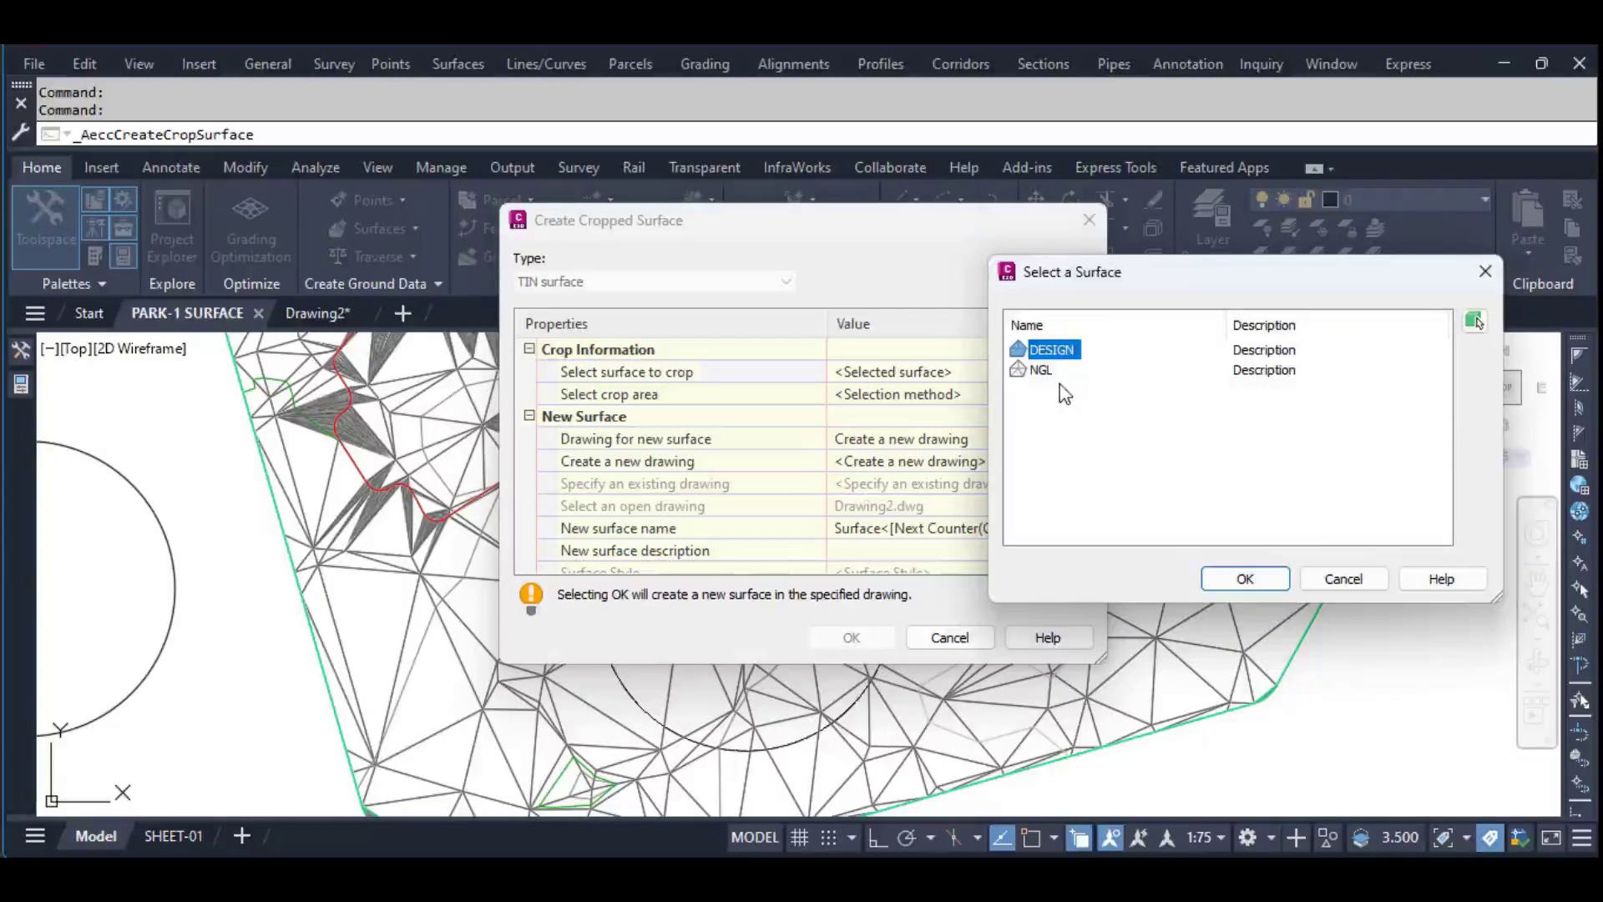
{"action": "left_click", "coordinate": [1245, 579]}
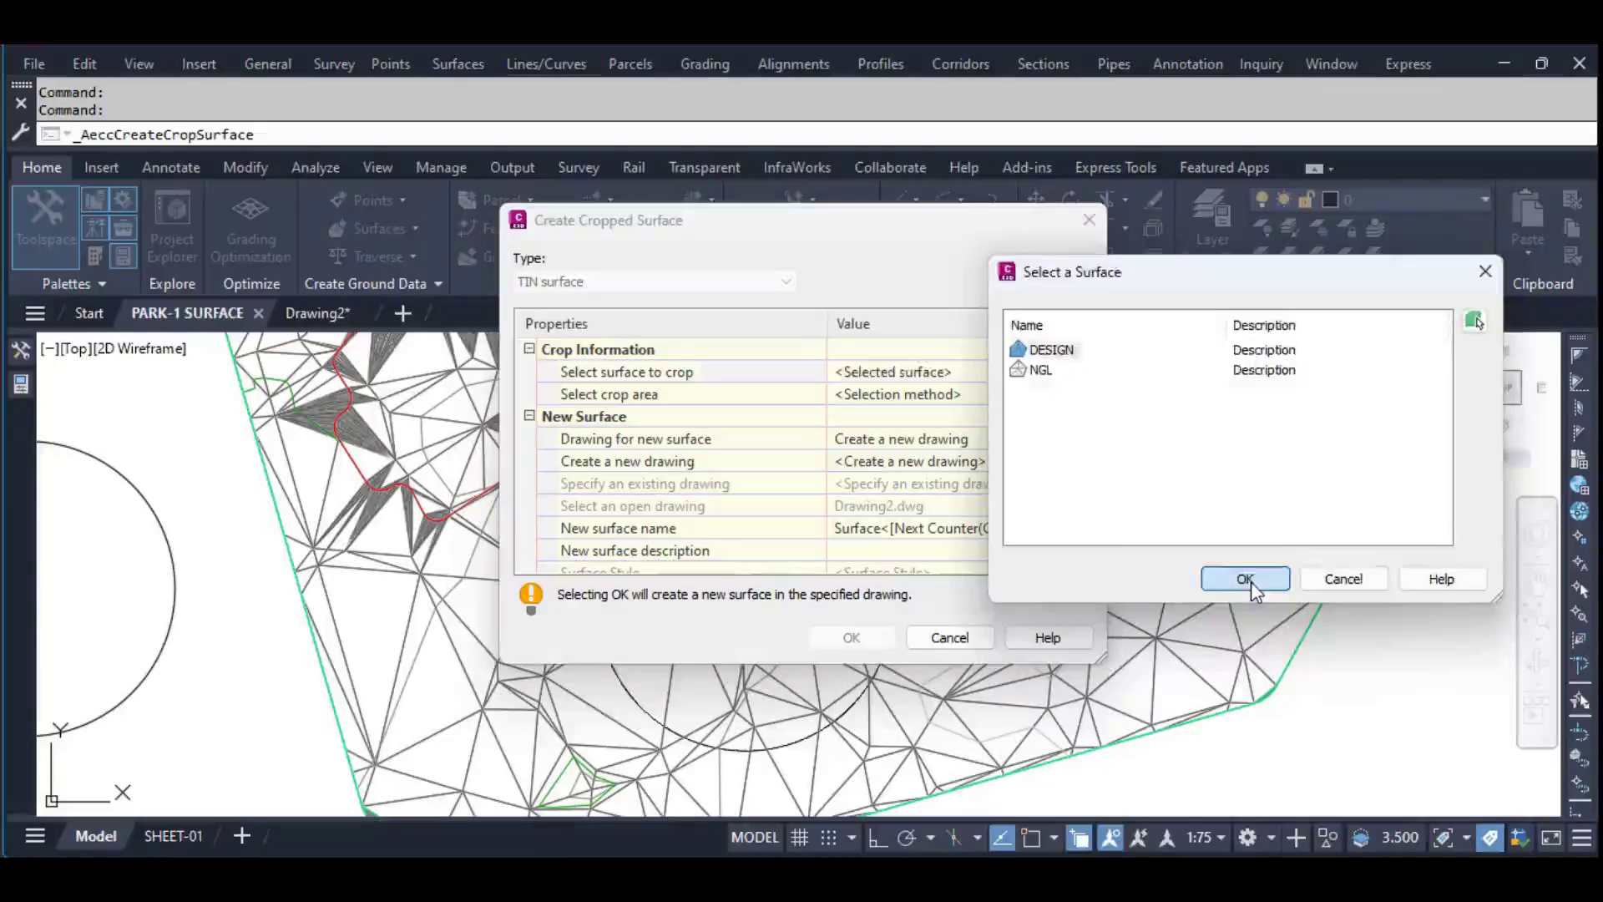
Set the crop area to the densified circle object, picking a point inside it
{"action": "left_click", "coordinate": [972, 399]}
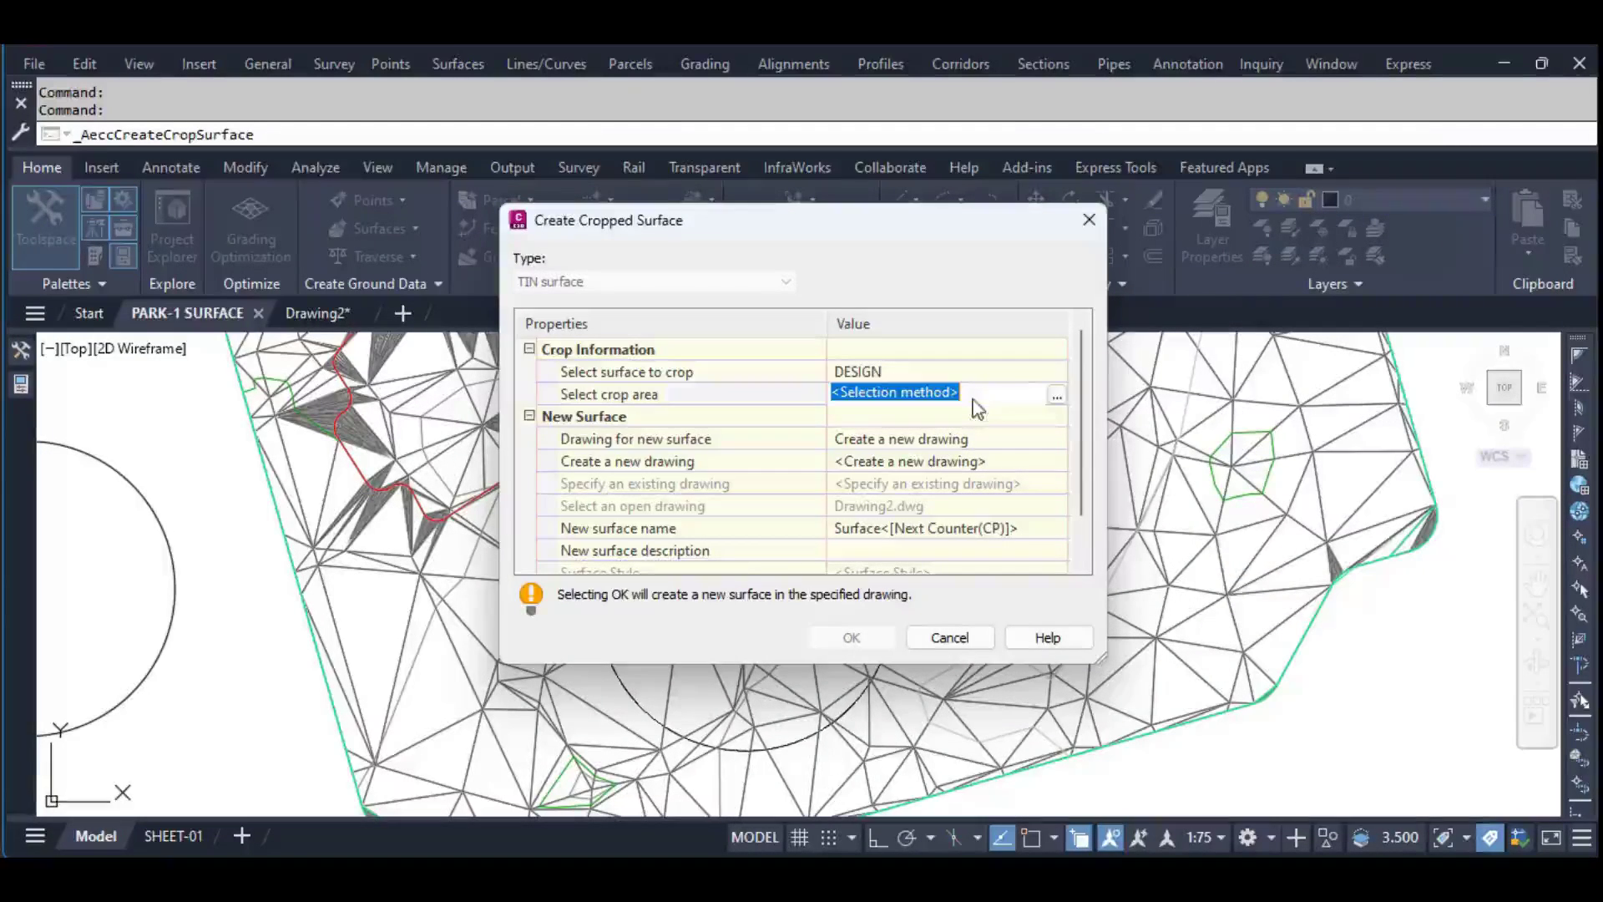
{"action": "left_click", "coordinate": [1057, 395]}
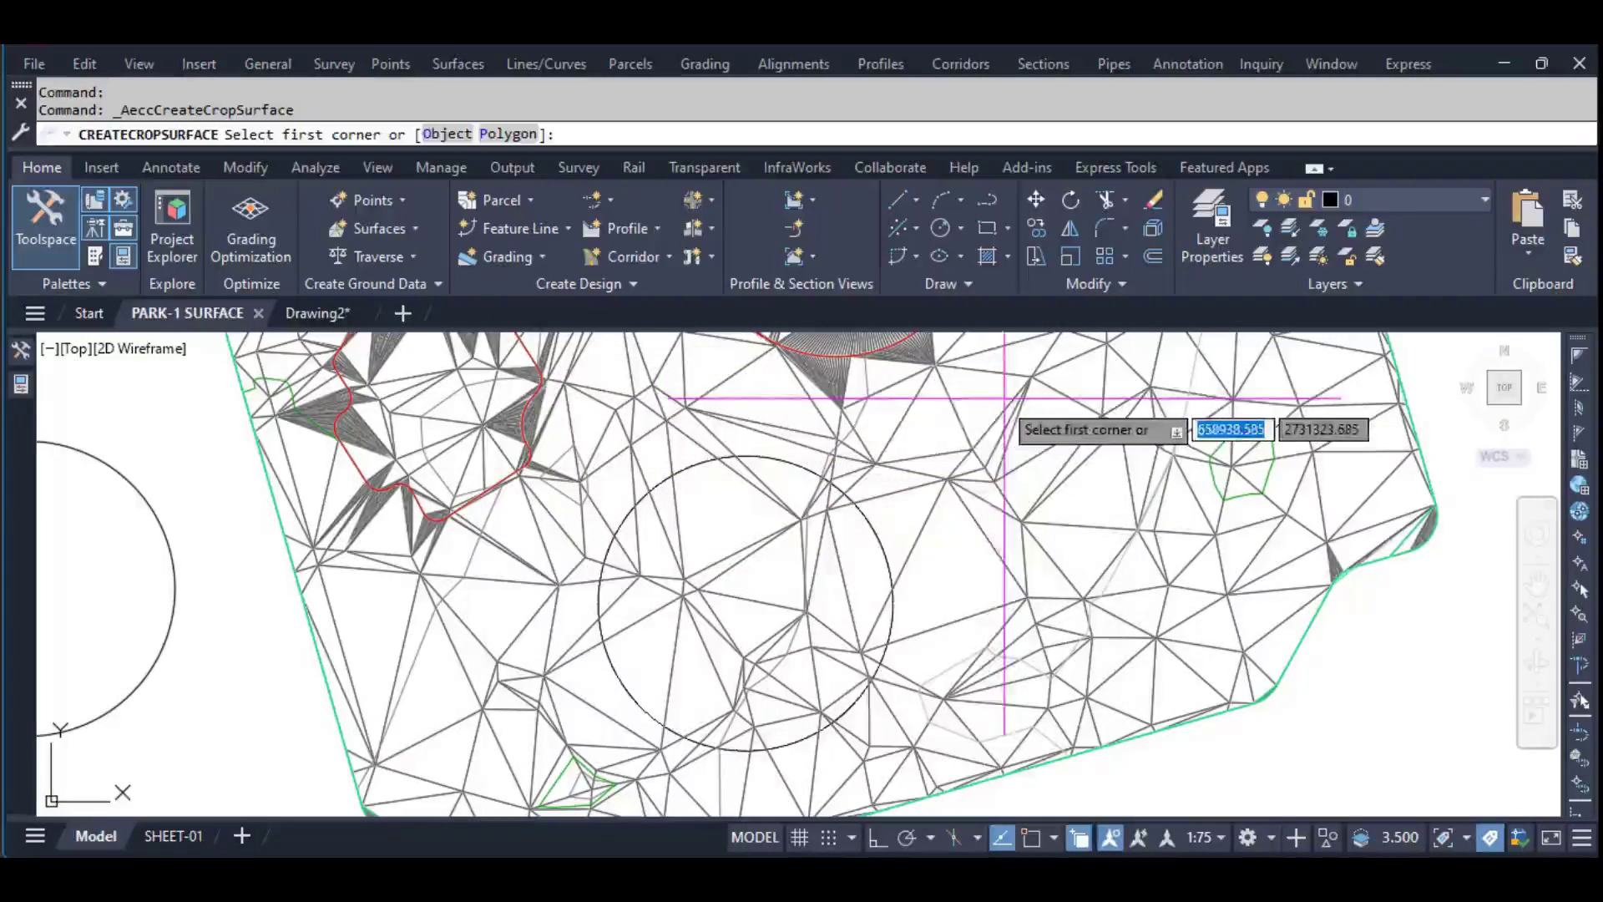
{"action": "left_click", "coordinate": [440, 129]}
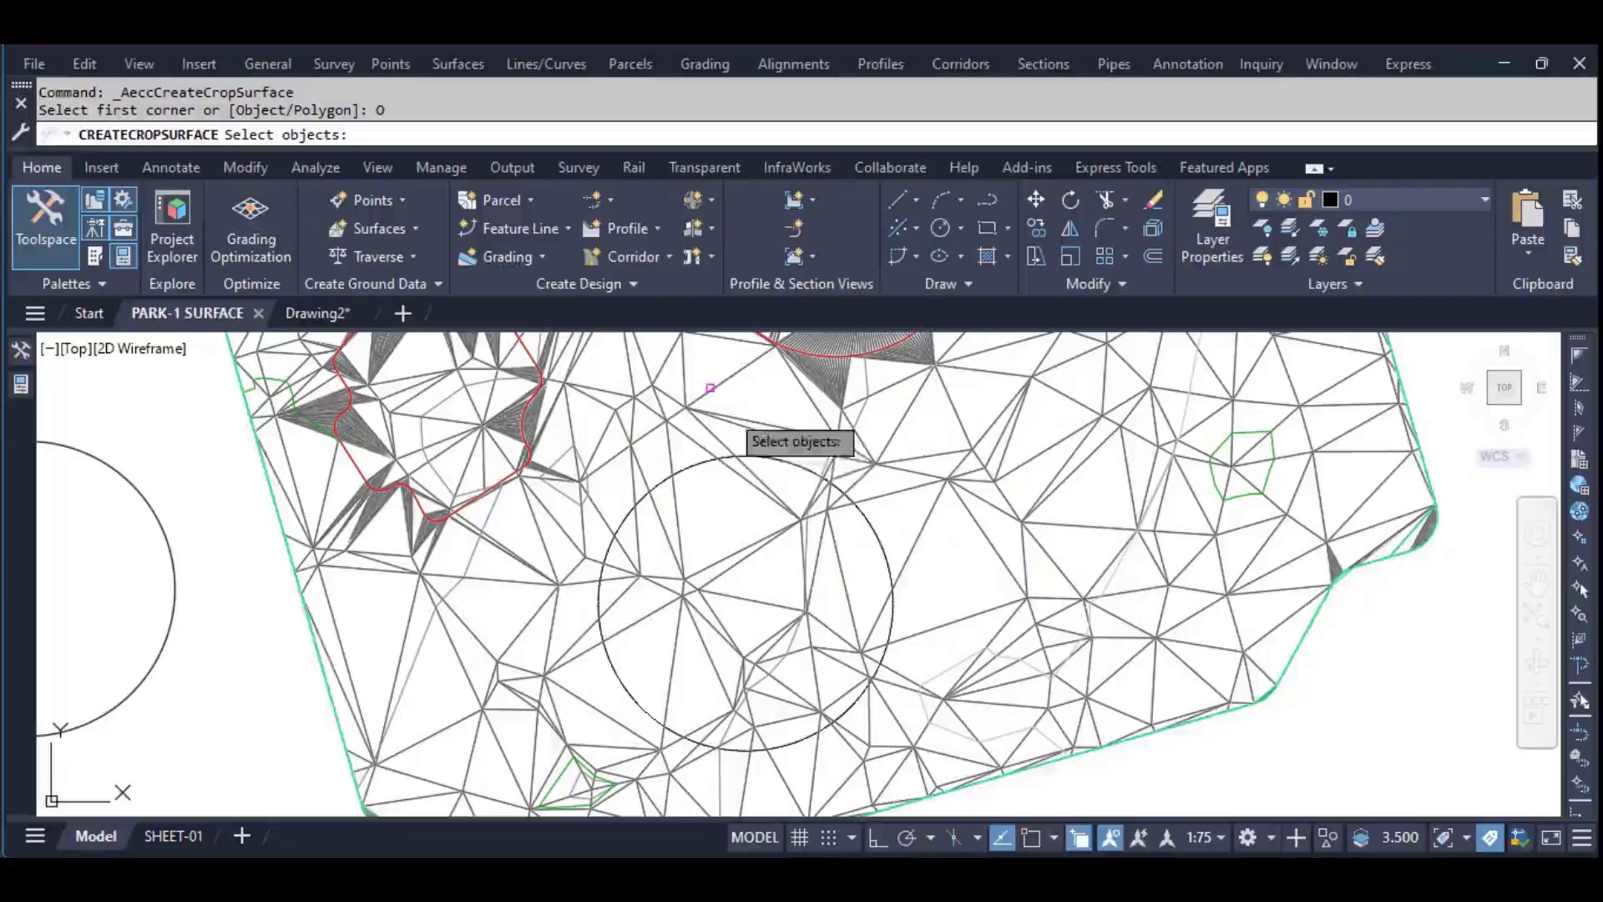
{"action": "left_click", "coordinate": [873, 530]}
{"action": "key", "text": "Return"}
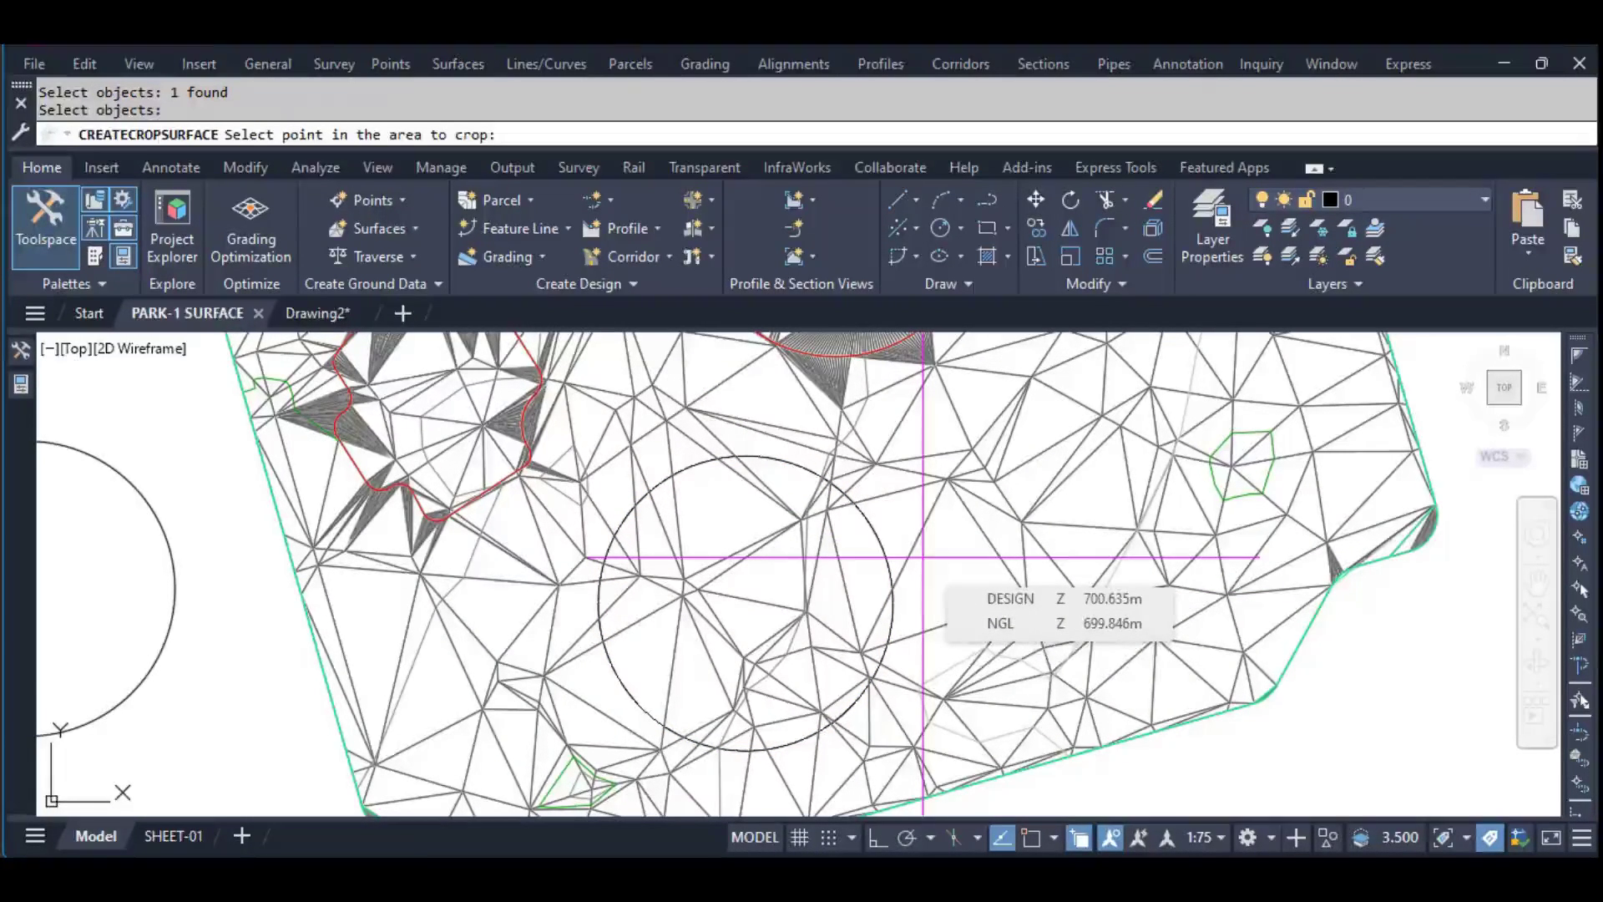
{"action": "left_click", "coordinate": [785, 551]}
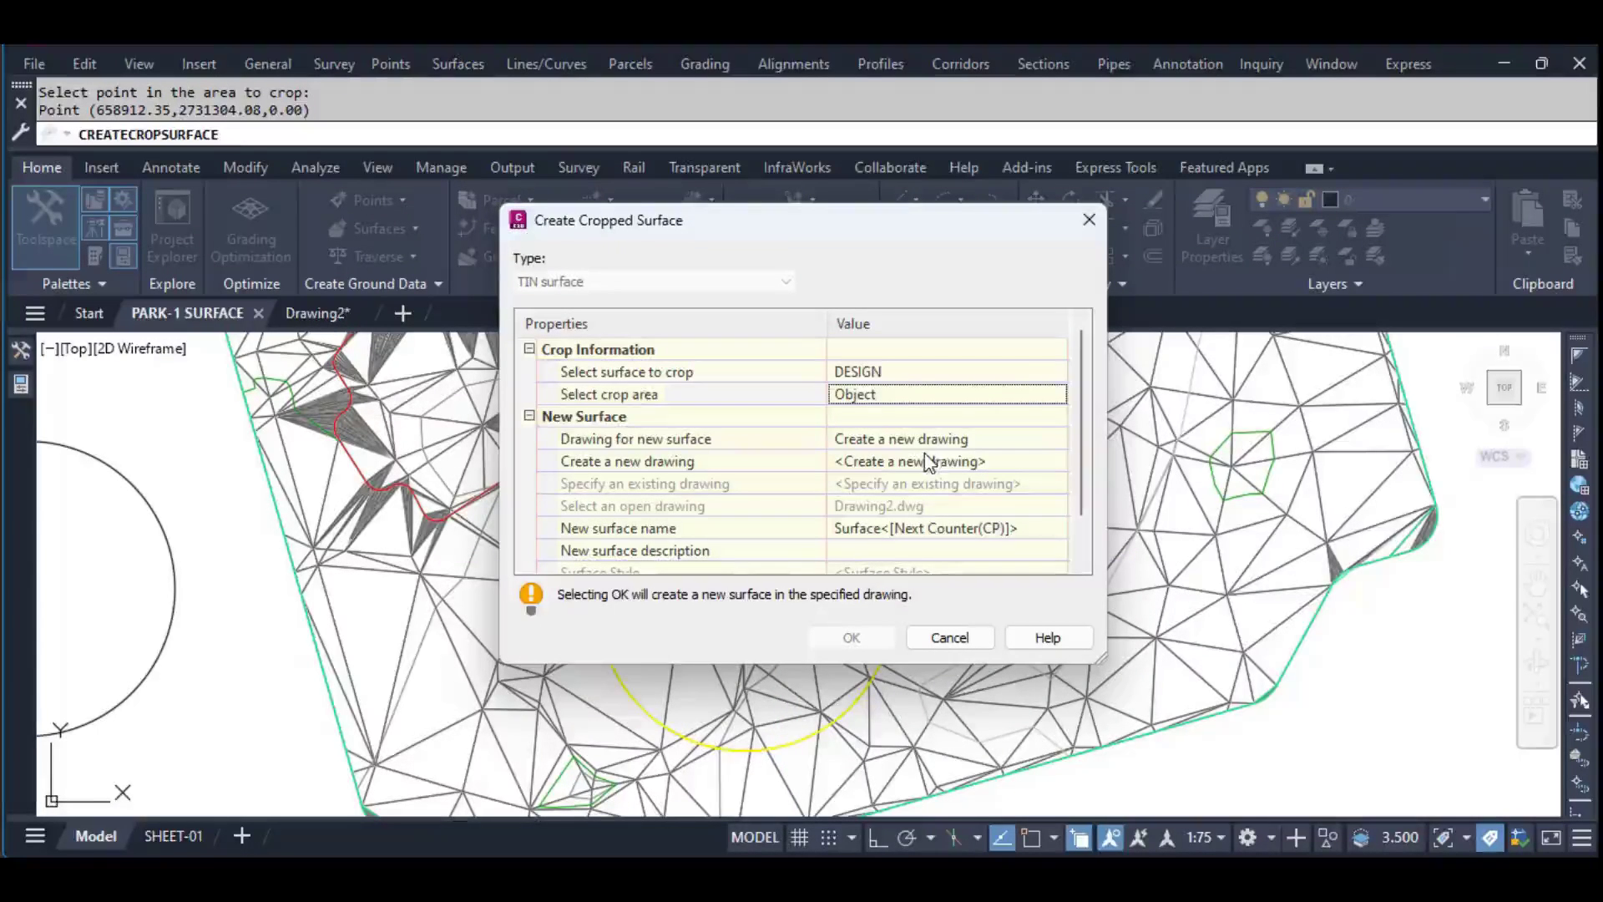
Place the new surface in the open Drawing2.dwg and append 123 to its name
{"action": "left_click", "coordinate": [973, 442]}
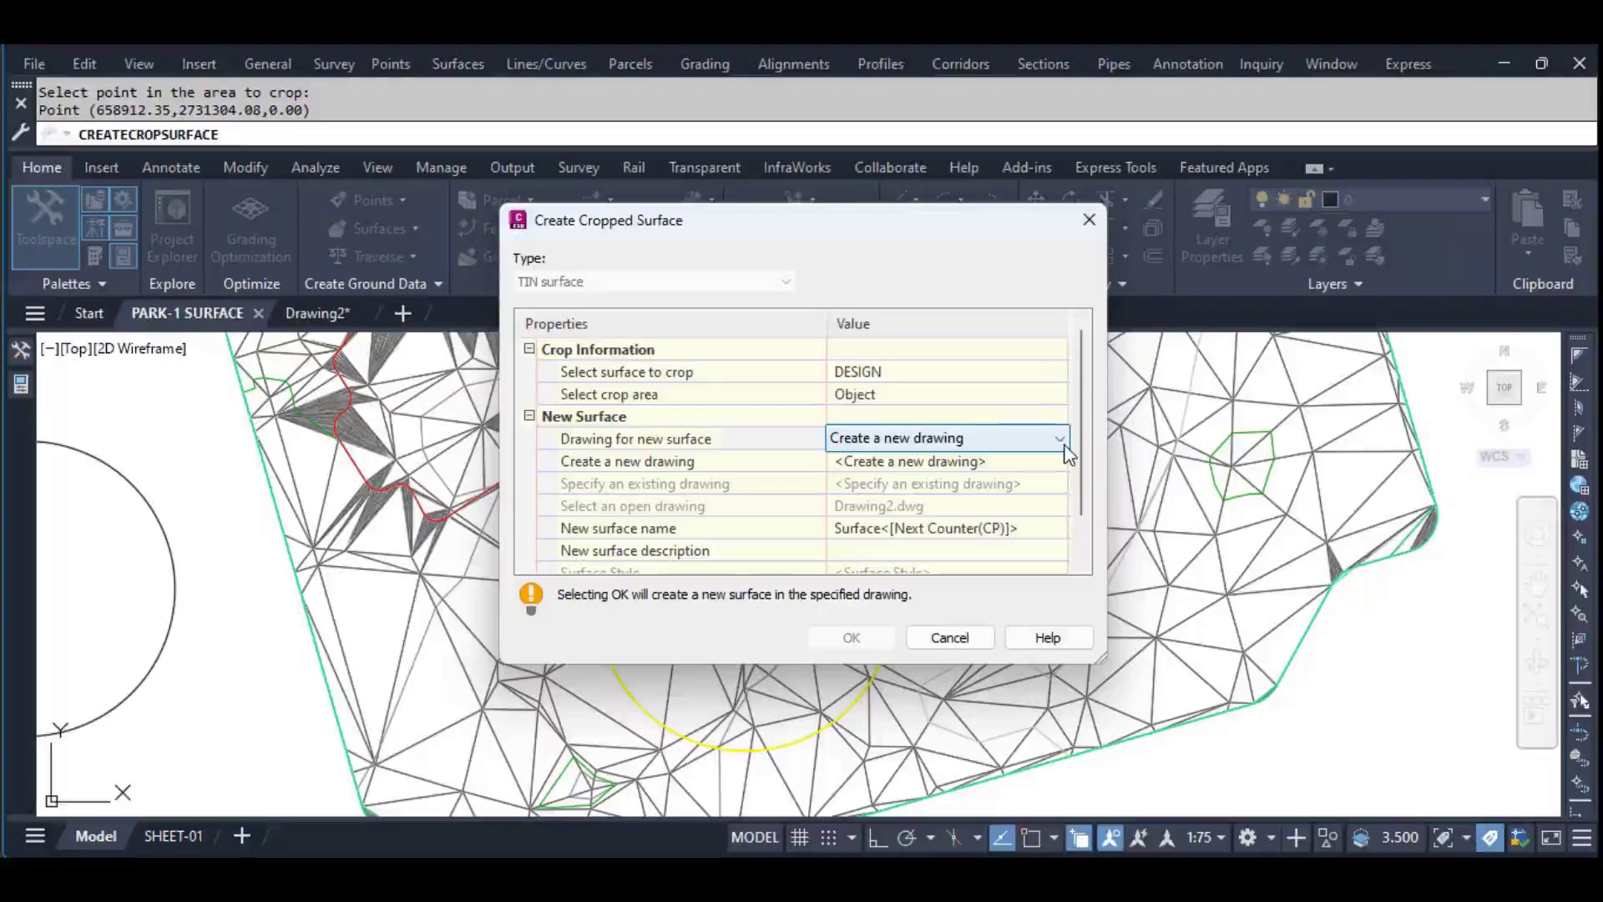
{"action": "left_click", "coordinate": [1060, 440]}
{"action": "left_click", "coordinate": [875, 464]}
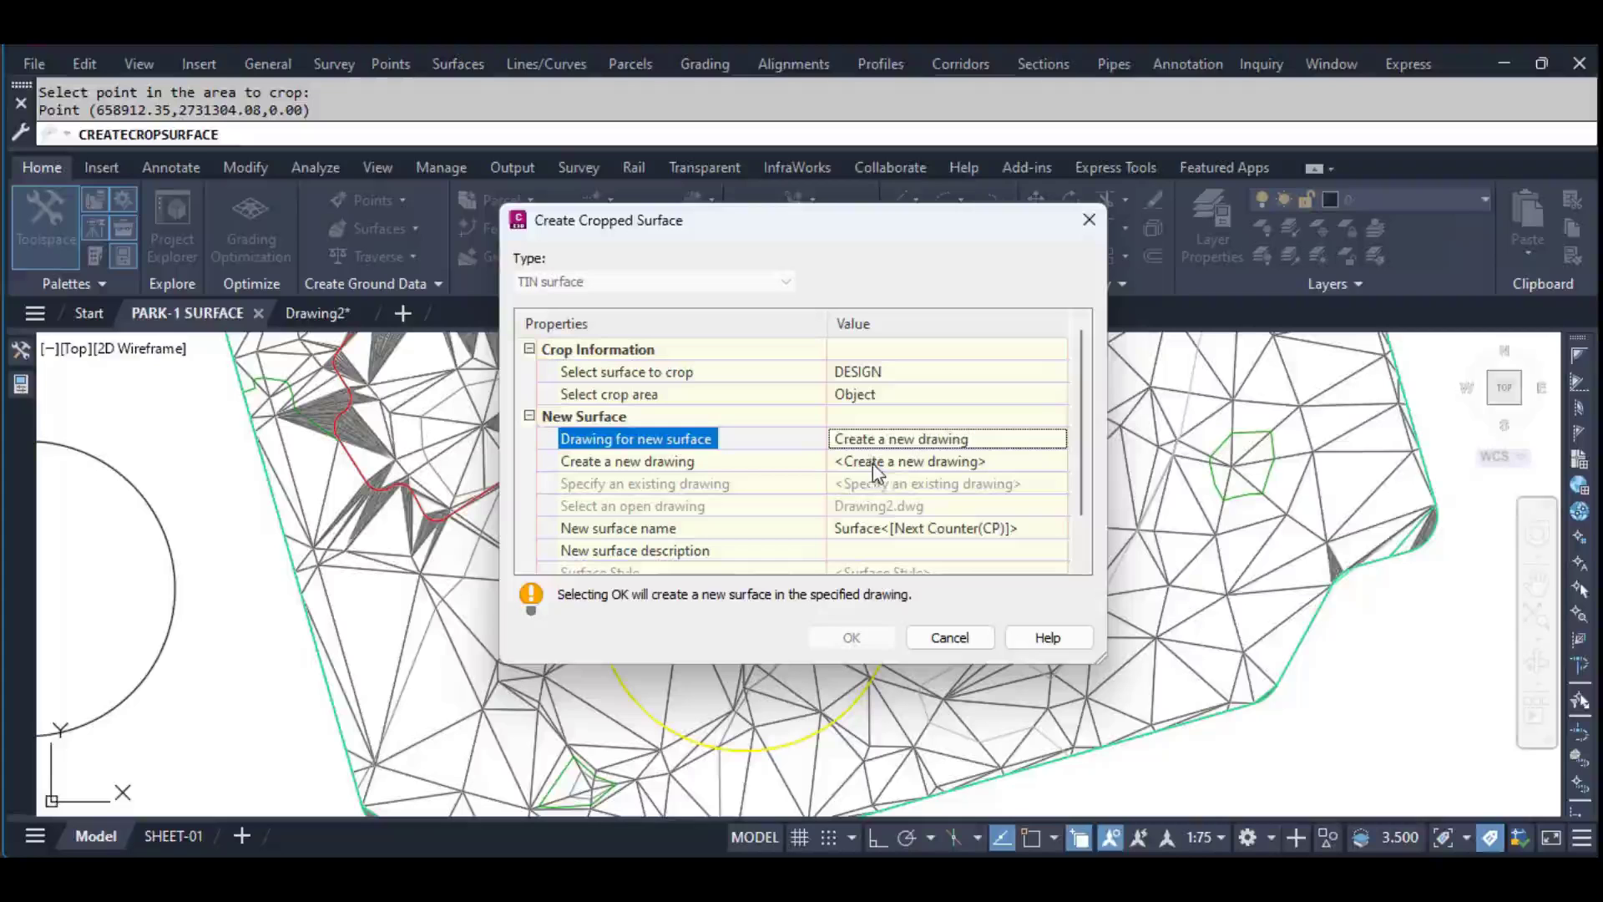
{"action": "left_click", "coordinate": [1020, 440]}
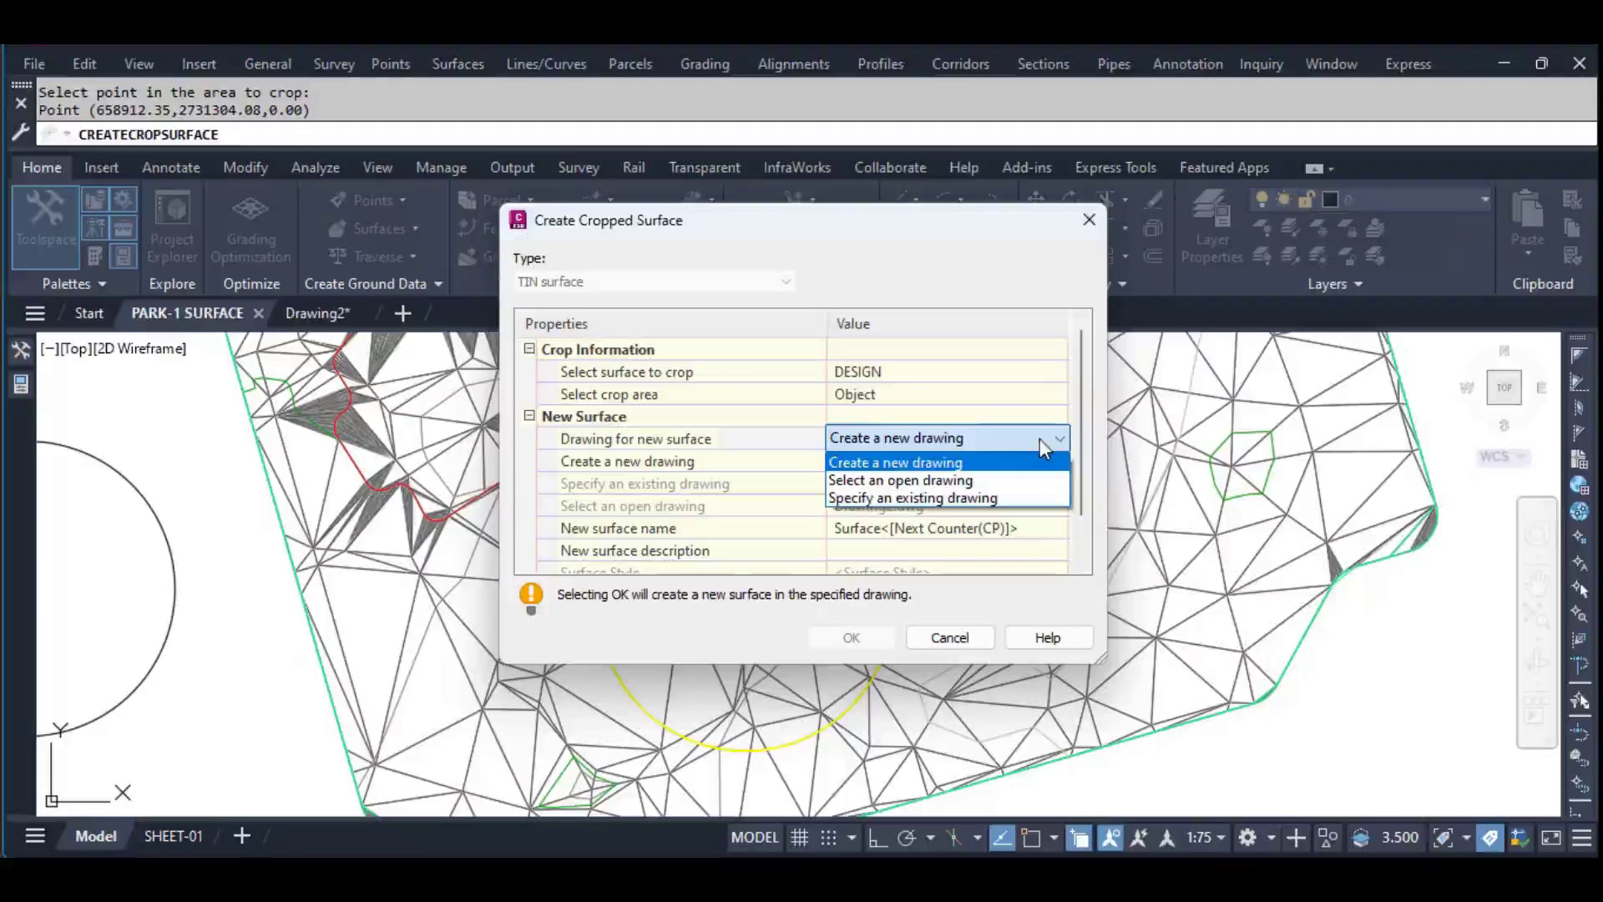
{"action": "left_click", "coordinate": [914, 479]}
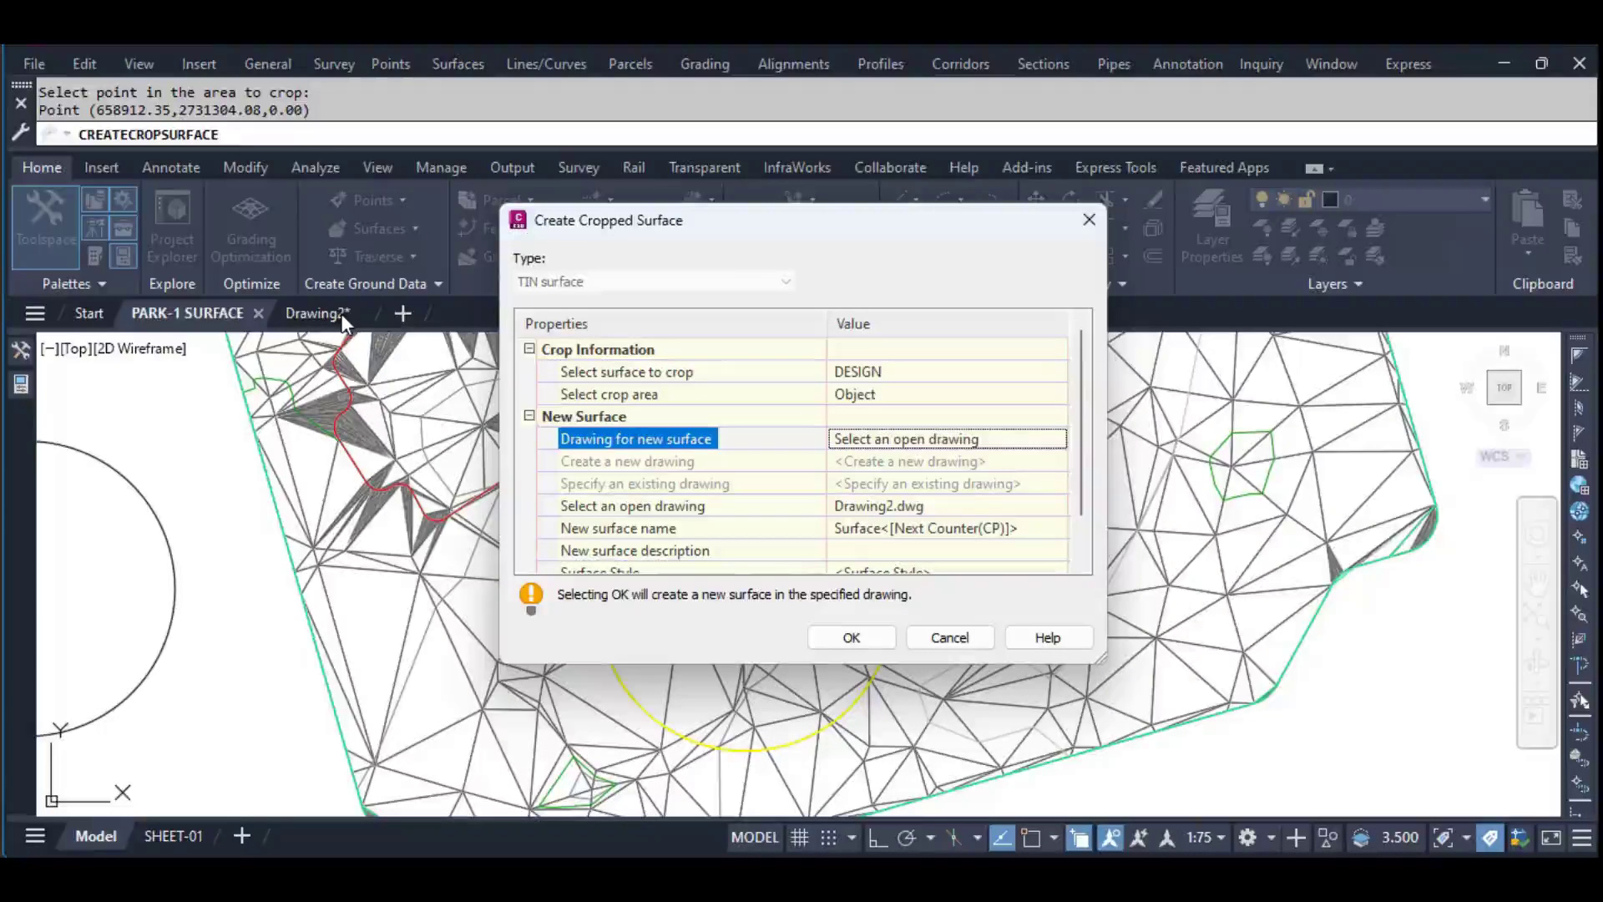
{"action": "left_click", "coordinate": [1048, 532]}
{"action": "type", "text": "123"}
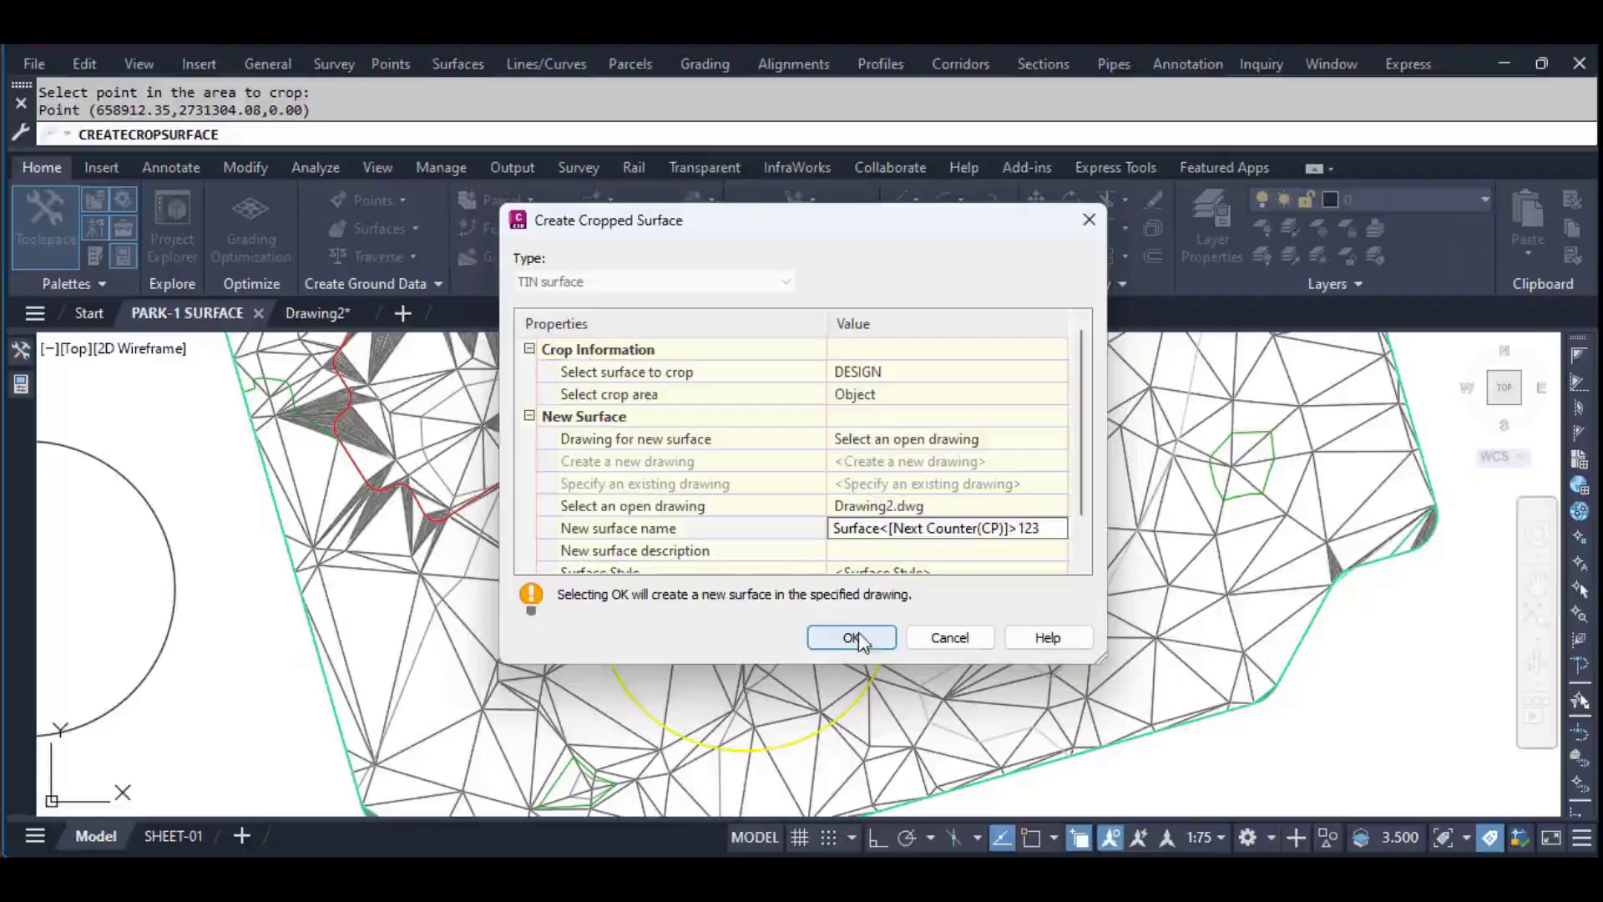
{"action": "scroll", "coordinate": [933, 551], "scroll_direction": "down", "scroll_amount": 2}
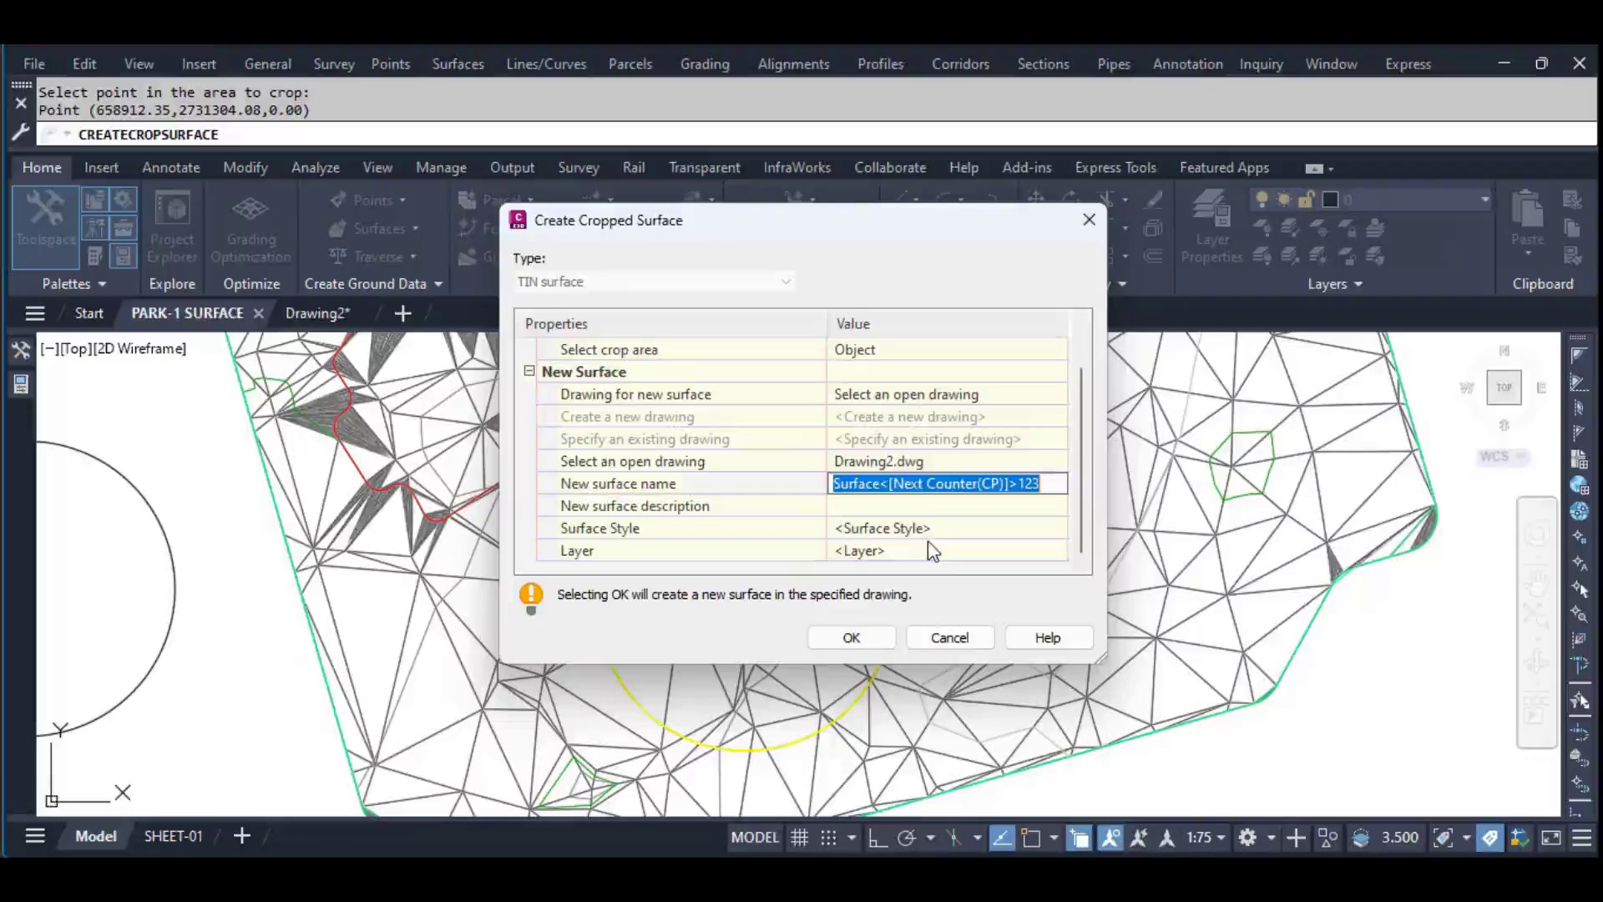
Give the surface the Elevation Banding (2D) style and create the cropped surface
{"action": "left_click", "coordinate": [938, 528]}
{"action": "left_click", "coordinate": [1056, 527]}
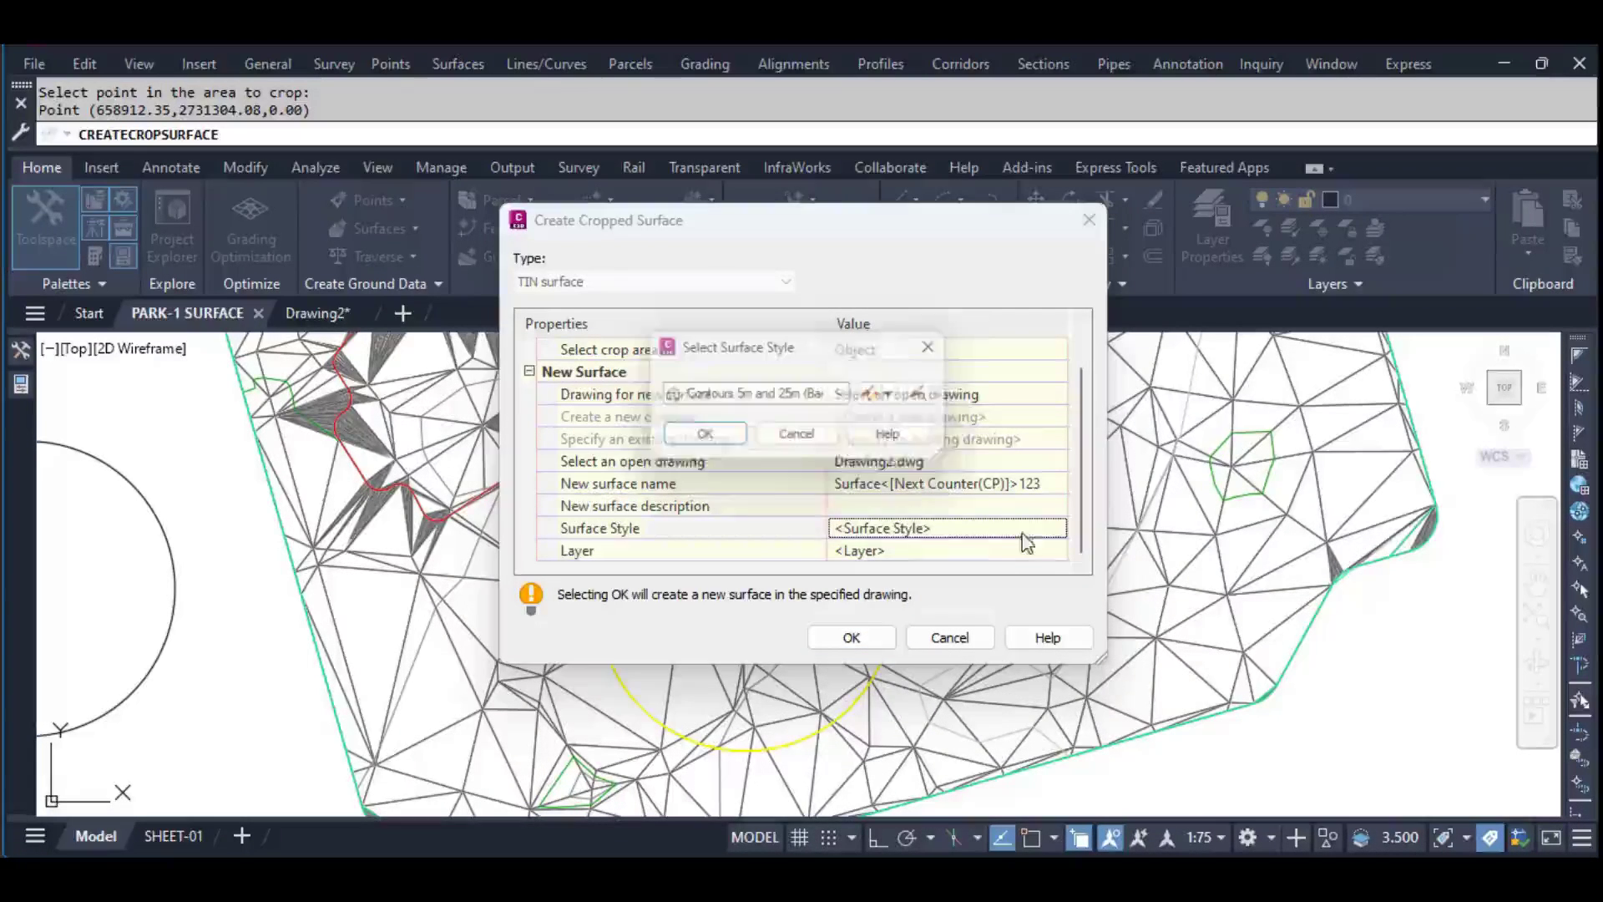
{"action": "left_click", "coordinate": [823, 395]}
{"action": "left_click", "coordinate": [776, 606]}
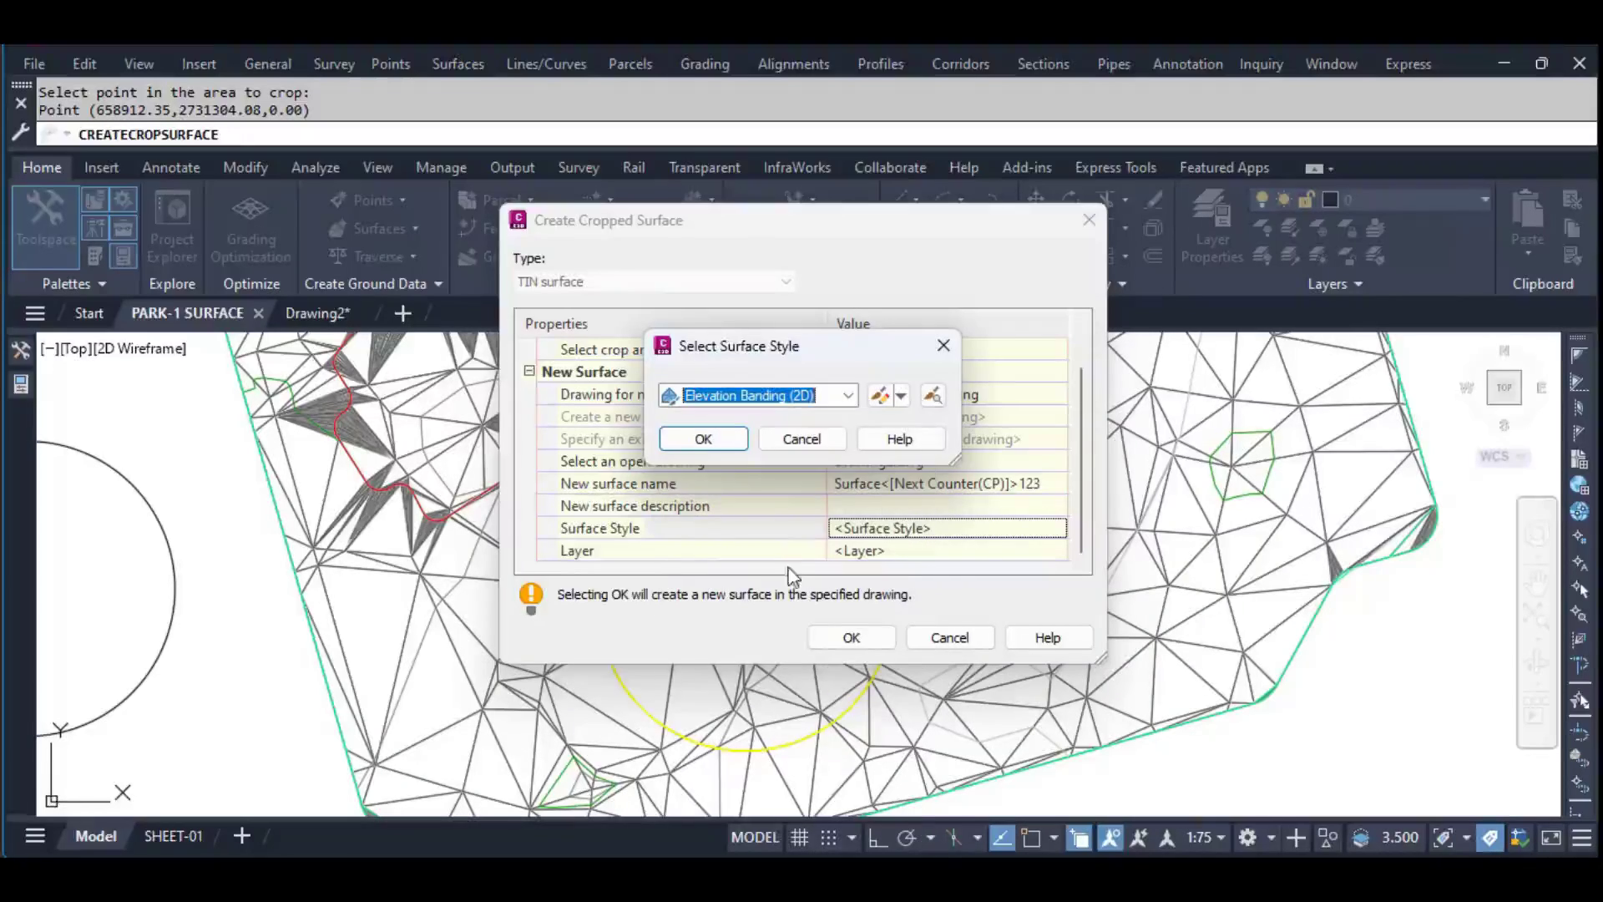
{"action": "left_click", "coordinate": [703, 440]}
{"action": "left_click", "coordinate": [841, 639]}
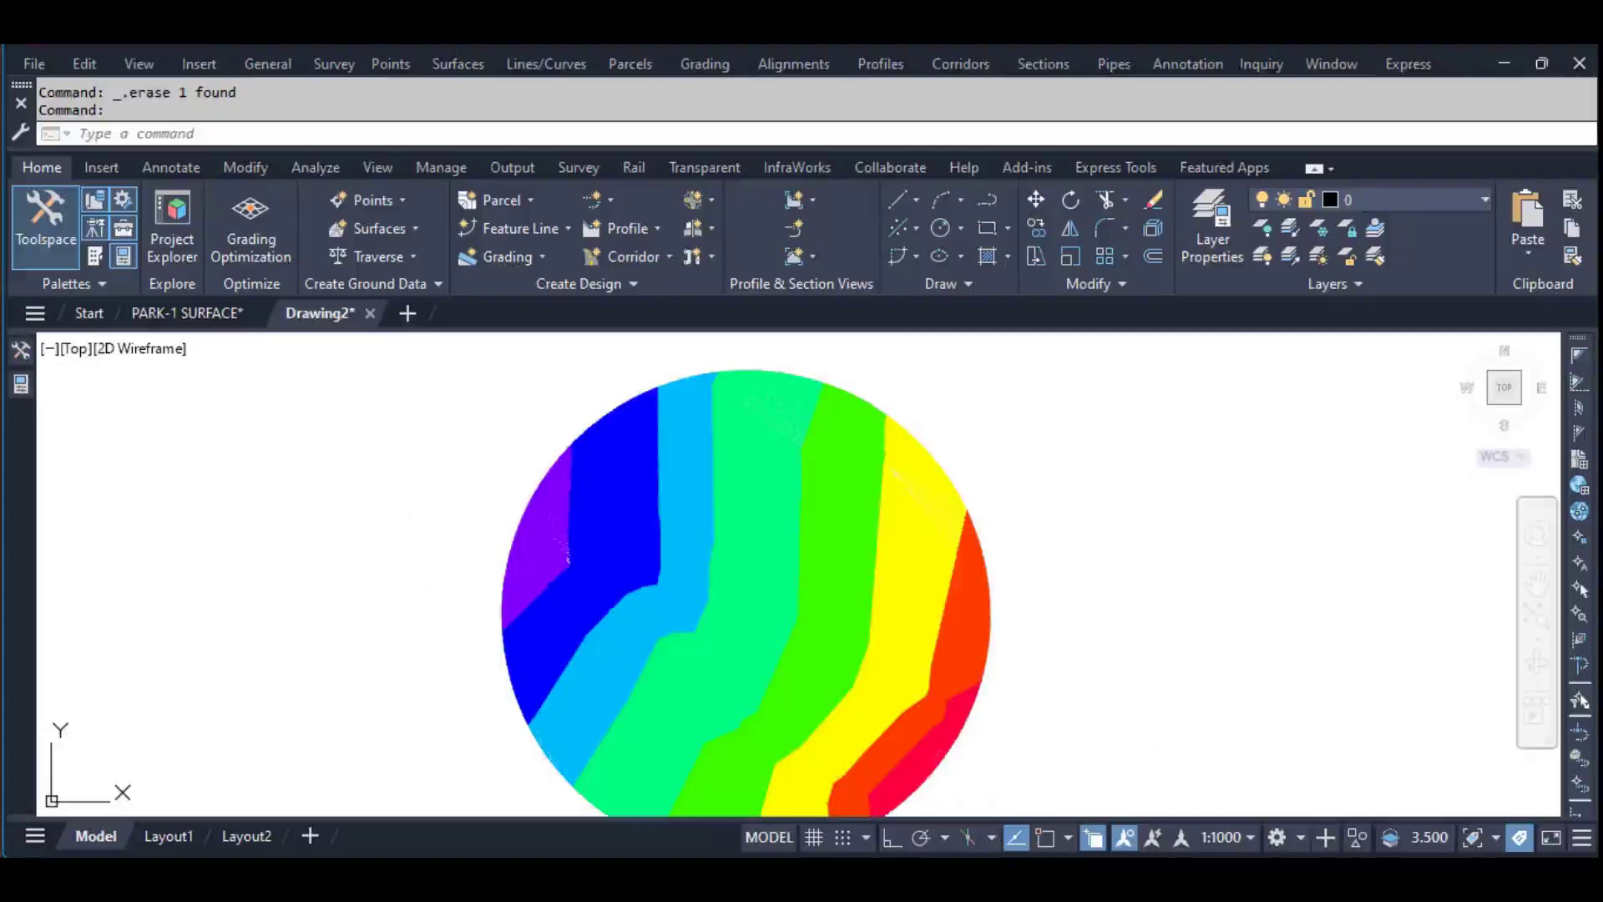
Zoom and pan Drawing2 to centre the circular rainbow-banded surface in view
{"action": "scroll", "coordinate": [955, 512], "scroll_direction": "up", "scroll_amount": 2}
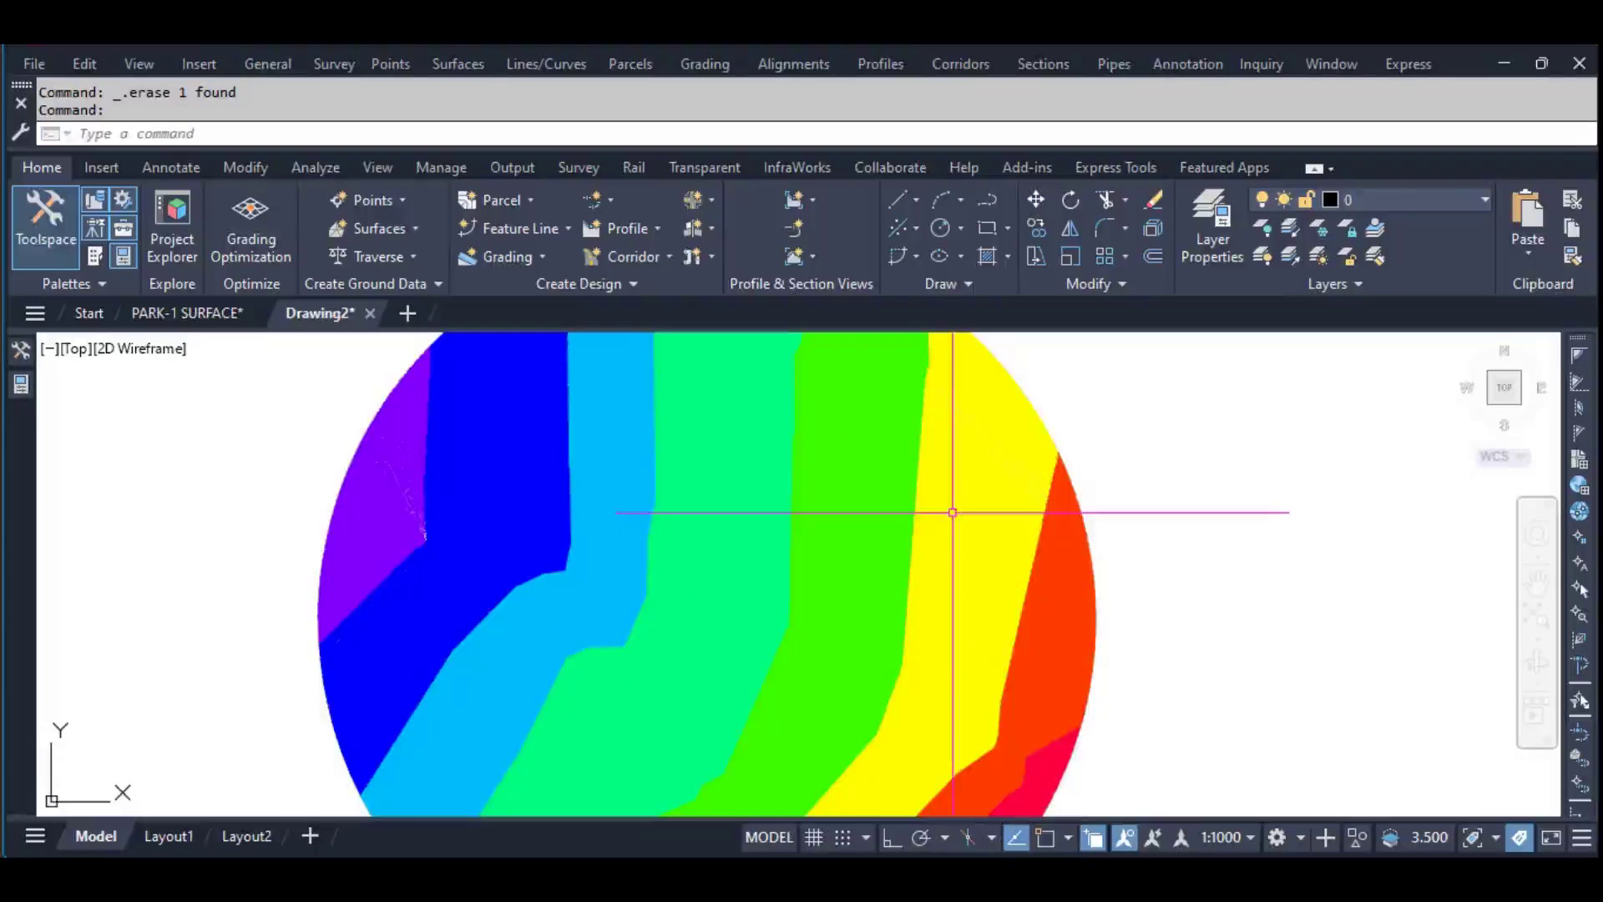
{"action": "scroll", "coordinate": [1010, 393], "scroll_direction": "up", "scroll_amount": 4}
{"action": "scroll", "coordinate": [1118, 476], "scroll_direction": "up", "scroll_amount": 1}
{"action": "scroll", "coordinate": [1069, 501], "scroll_direction": "down", "scroll_amount": 7}
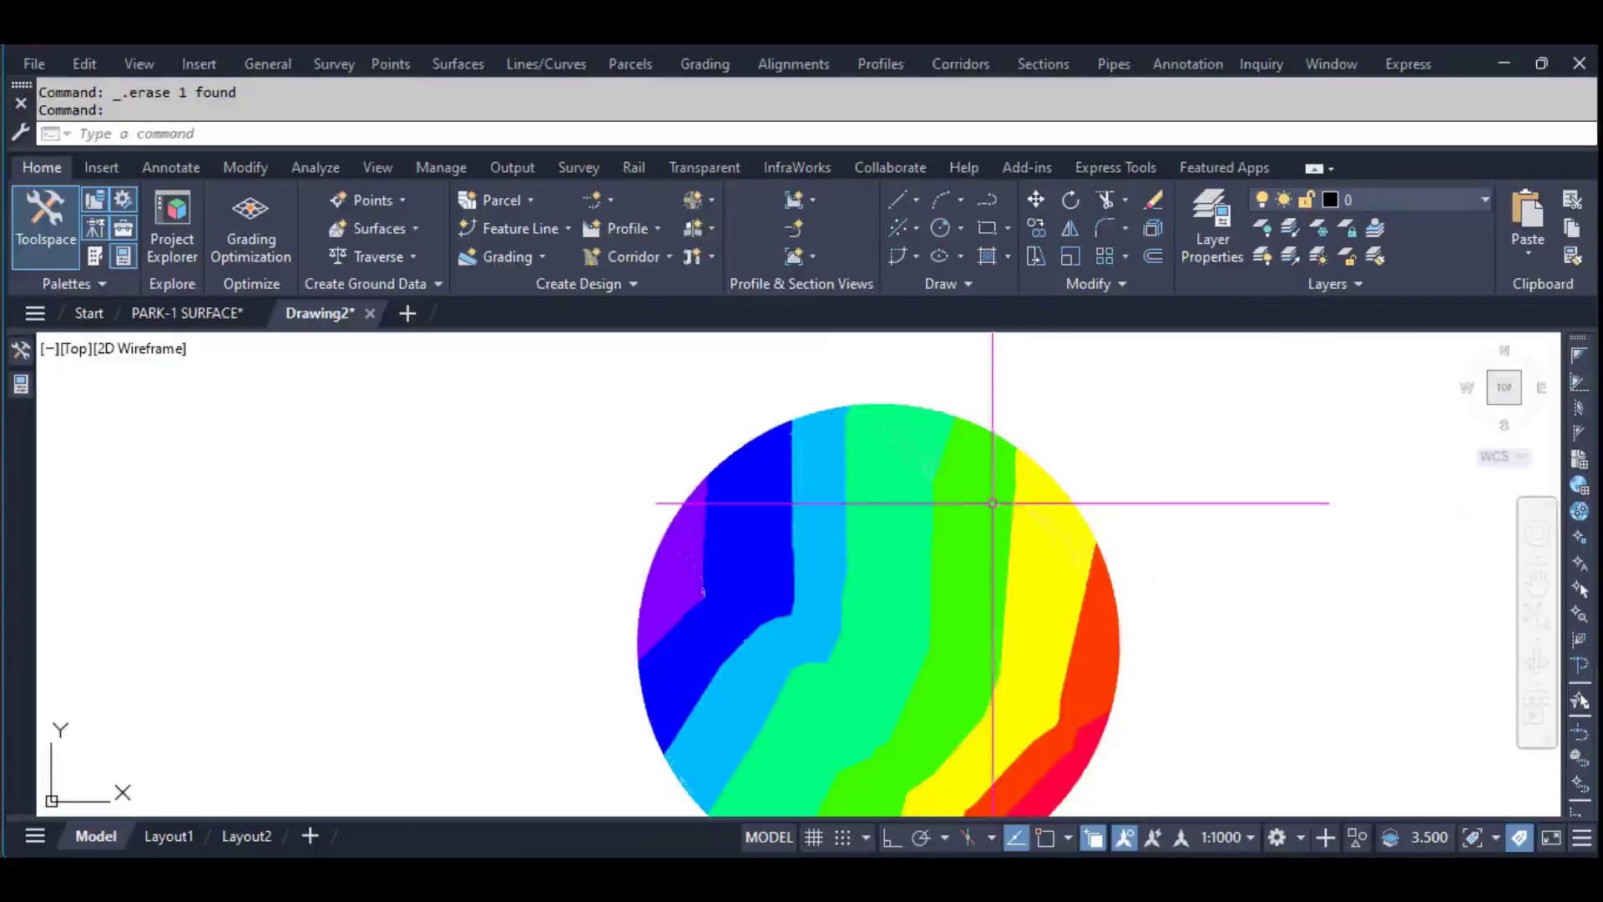
{"action": "middle_click_drag", "start_coordinate": [785, 587], "coordinate": [737, 512]}
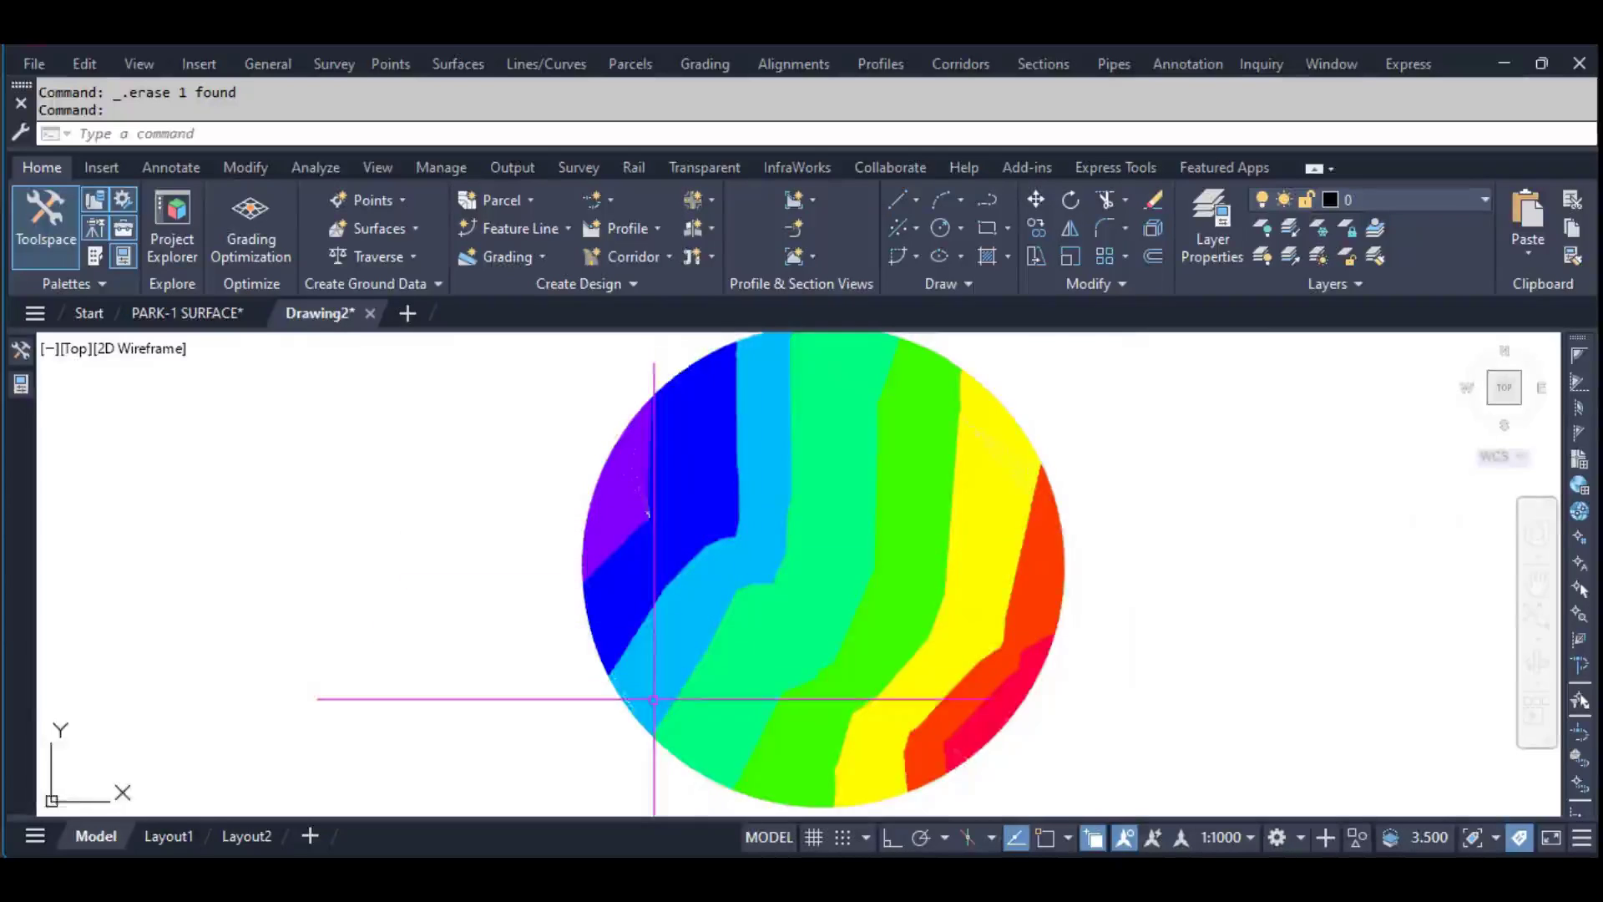
{"action": "scroll", "coordinate": [635, 705], "scroll_direction": "up", "scroll_amount": 5}
{"action": "scroll", "coordinate": [720, 672], "scroll_direction": "down", "scroll_amount": 5}
{"action": "middle_click_drag", "start_coordinate": [866, 591], "coordinate": [1027, 672]}
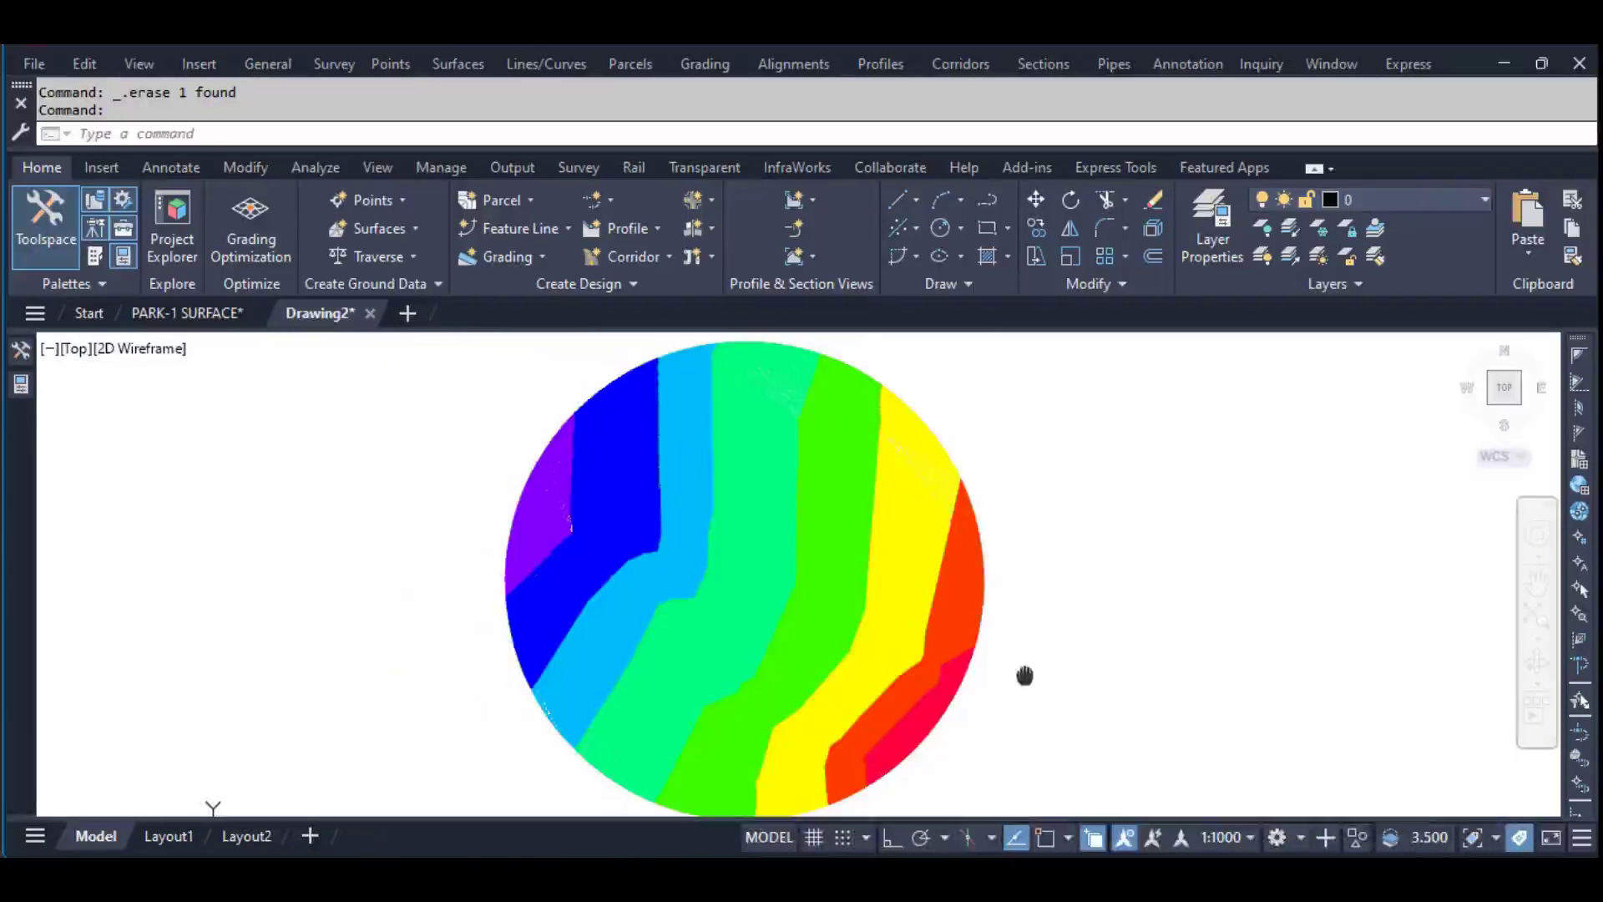
Window-select surface Surface10123 and bring up its right-click surface commands
{"action": "key", "text": "Escape"}
{"action": "left_click", "coordinate": [1036, 500]}
{"action": "left_click", "coordinate": [924, 523]}
{"action": "right_click", "coordinate": [823, 564]}
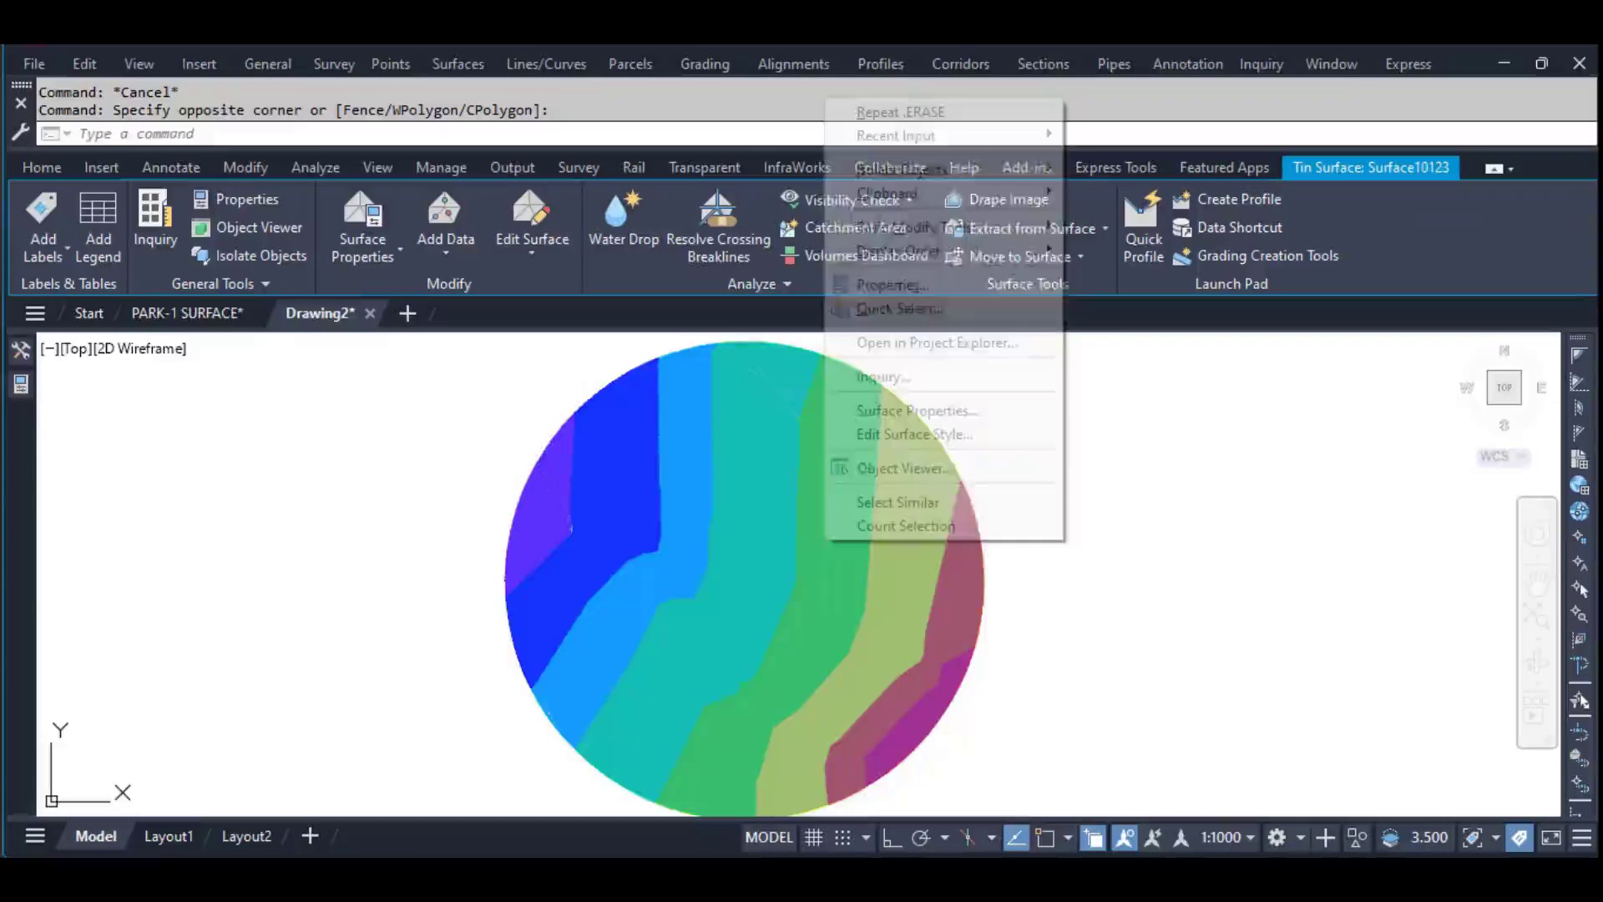
{"action": "left_click", "coordinate": [890, 468]}
{"action": "mouse_move", "coordinate": [888, 470]}
{"action": "left_mouse_down"}
{"action": "mouse_move", "coordinate": [866, 454]}
{"action": "mouse_move", "coordinate": [960, 506]}
{"action": "left_mouse_up"}
{"action": "left_click", "coordinate": [493, 59]}
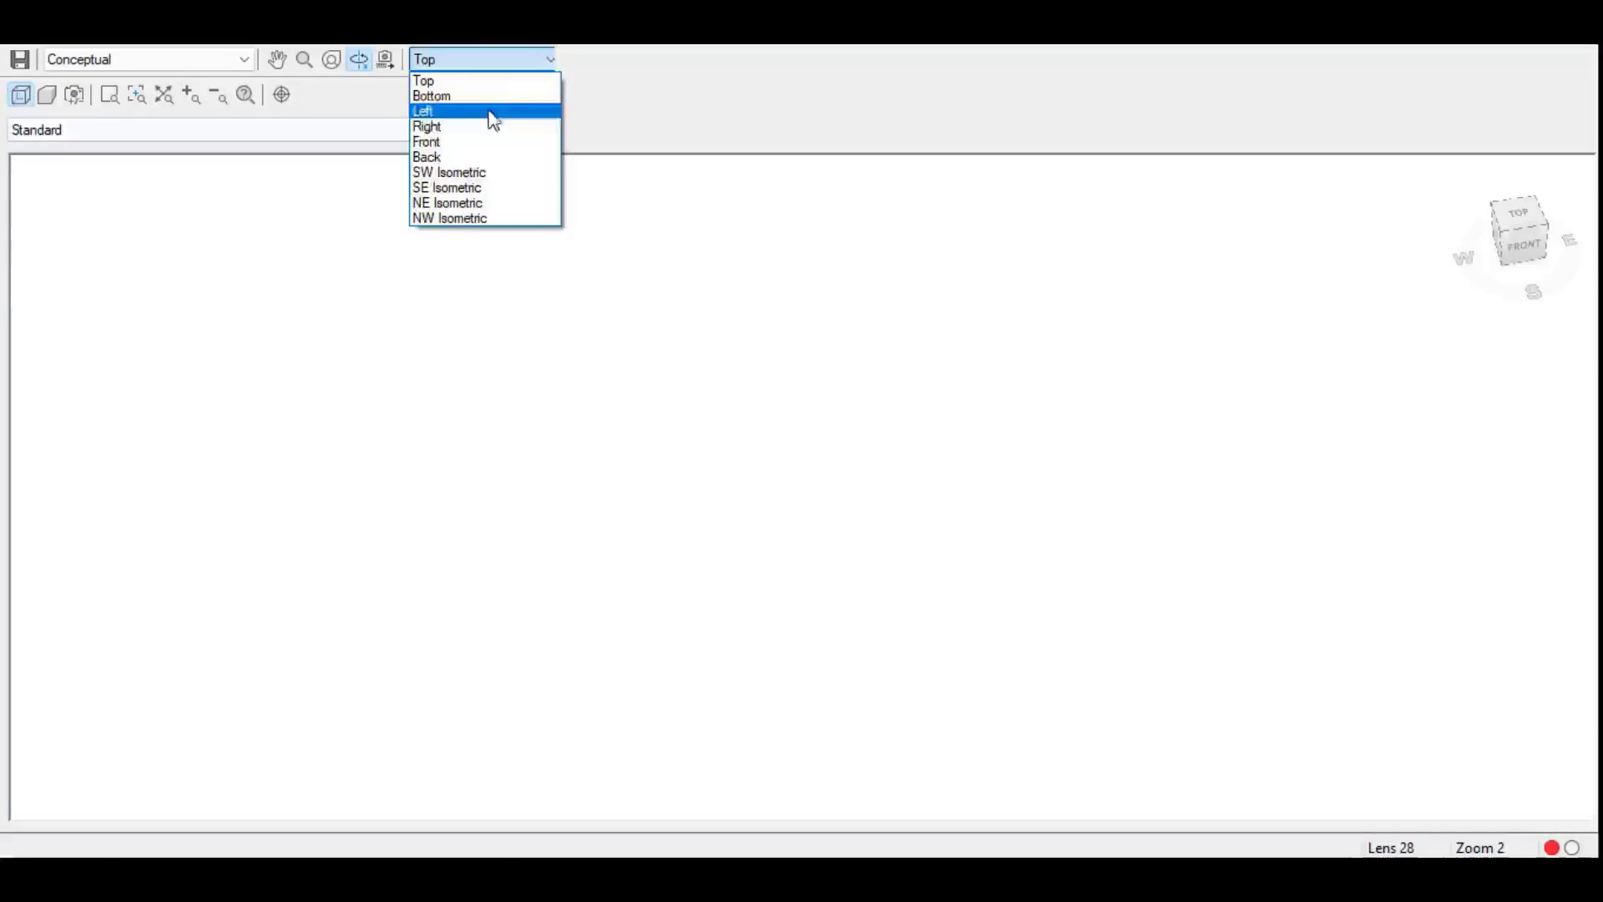
{"action": "left_click", "coordinate": [494, 165]}
{"action": "mouse_move", "coordinate": [662, 648]}
{"action": "left_mouse_down"}
{"action": "mouse_move", "coordinate": [895, 712]}
{"action": "mouse_move", "coordinate": [1106, 555]}
{"action": "mouse_move", "coordinate": [845, 410]}
{"action": "mouse_move", "coordinate": [662, 423]}
{"action": "mouse_move", "coordinate": [755, 590]}
{"action": "mouse_move", "coordinate": [626, 562]}
{"action": "mouse_move", "coordinate": [850, 622]}
{"action": "mouse_move", "coordinate": [744, 541]}
{"action": "mouse_move", "coordinate": [766, 537]}
{"action": "mouse_move", "coordinate": [748, 651]}
{"action": "mouse_move", "coordinate": [704, 643]}
{"action": "mouse_move", "coordinate": [726, 401]}
{"action": "mouse_move", "coordinate": [648, 473]}
{"action": "mouse_move", "coordinate": [694, 480]}
{"action": "mouse_move", "coordinate": [749, 539]}
{"action": "left_mouse_up"}
{"action": "key", "text": "Escape"}
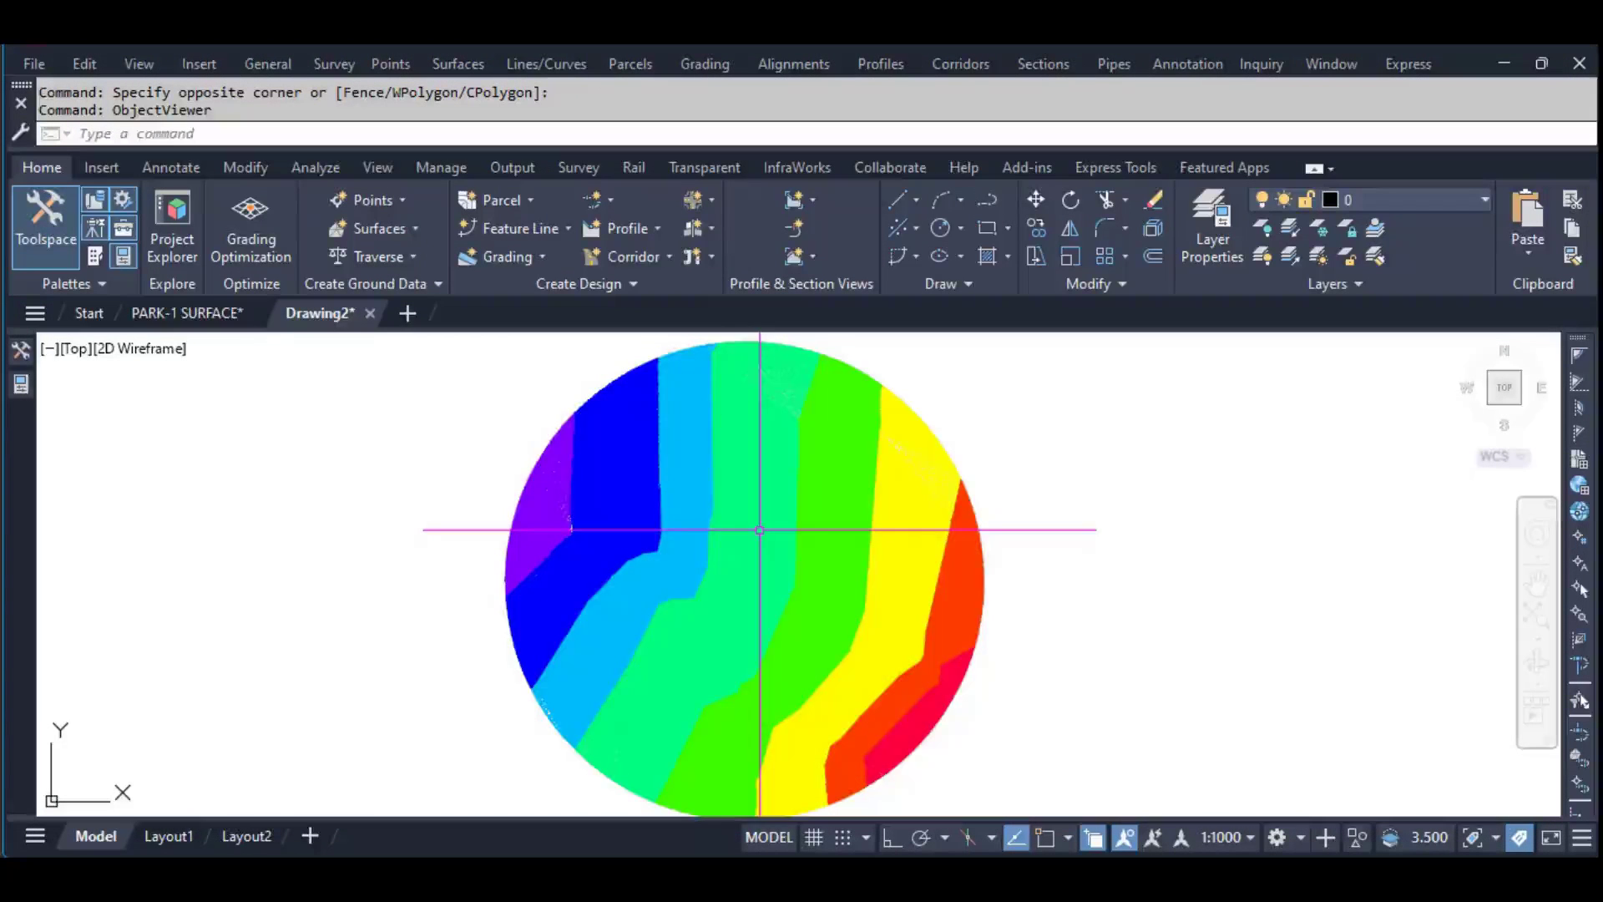